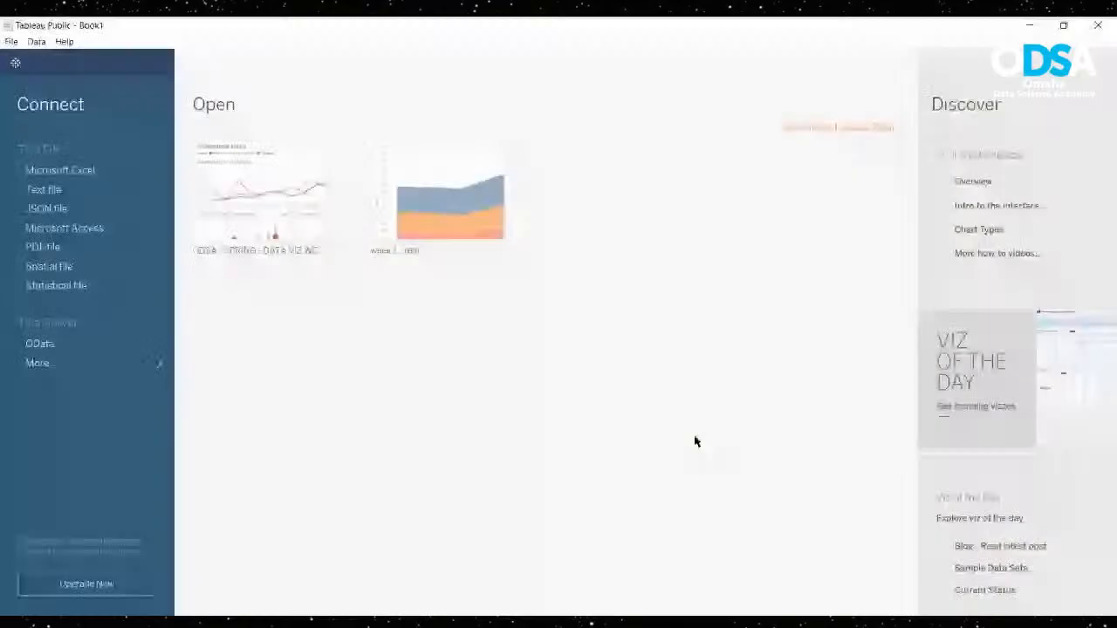
# Connect to the Sample - Superstore Excel workbook, add the Orders table as the data source, and open Sheet 1
pyautogui.click(86, 175)
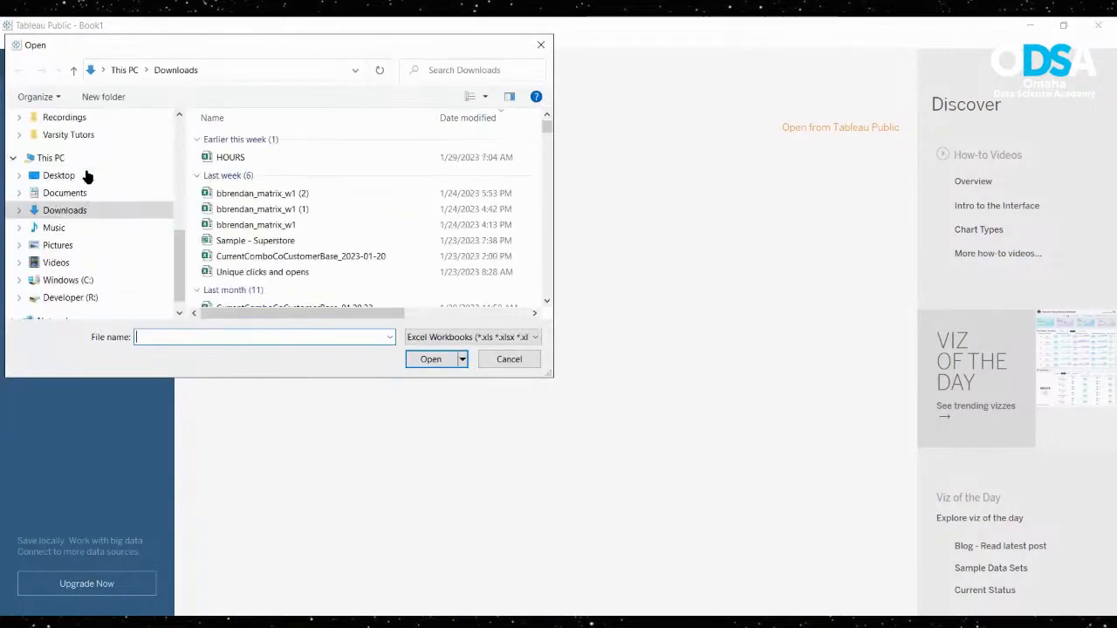
pyautogui.click(271, 242)
pyautogui.doubleClick(273, 244)
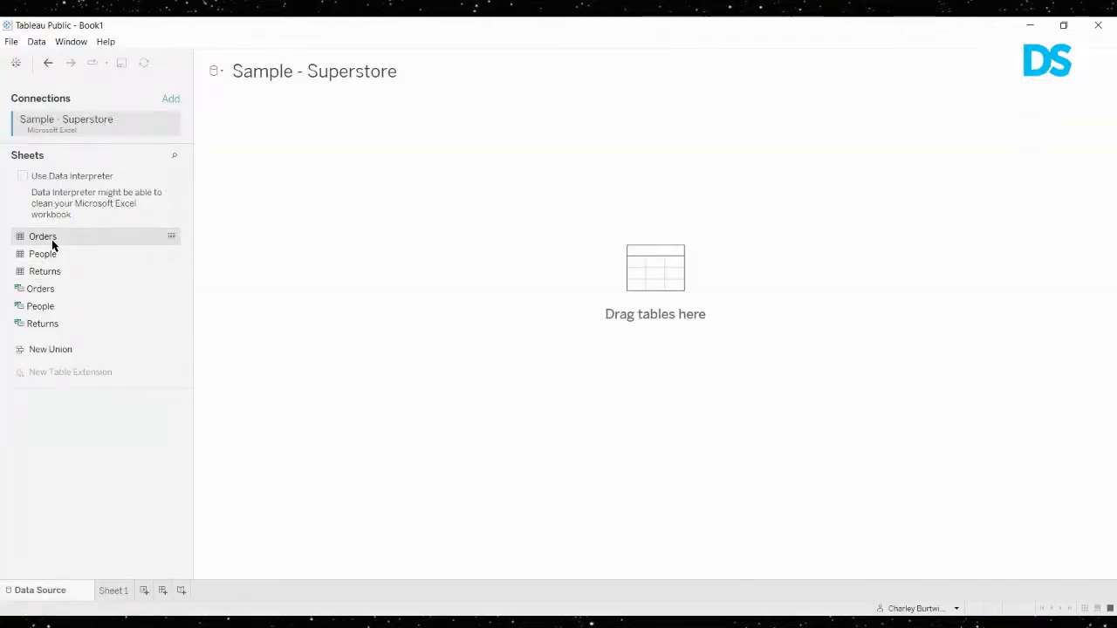
pyautogui.doubleClick(42, 236)
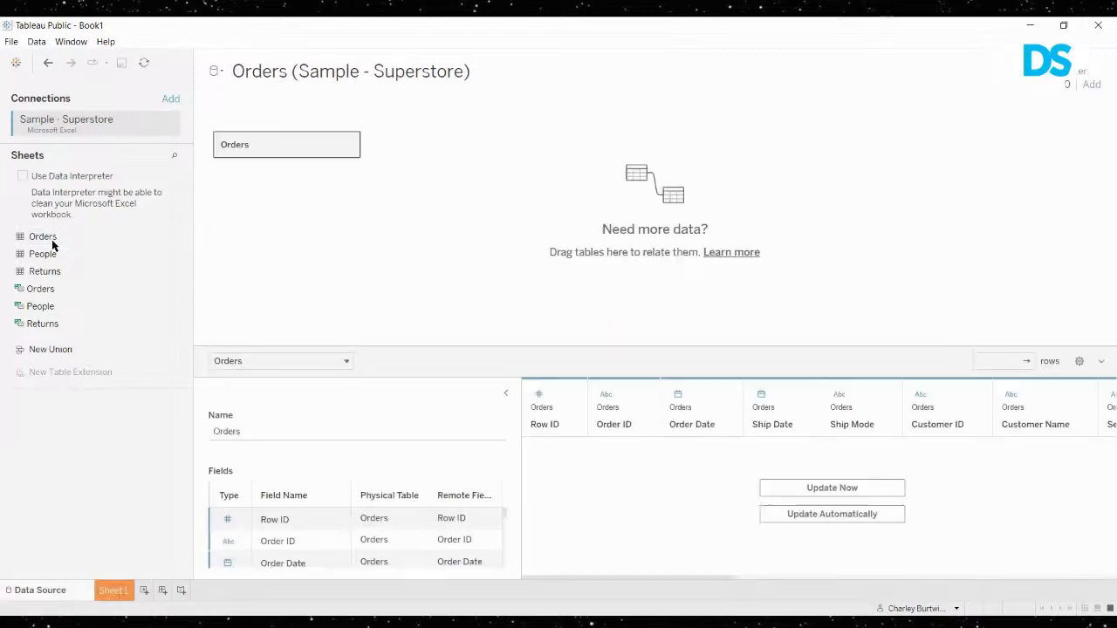
pyautogui.click(112, 591)
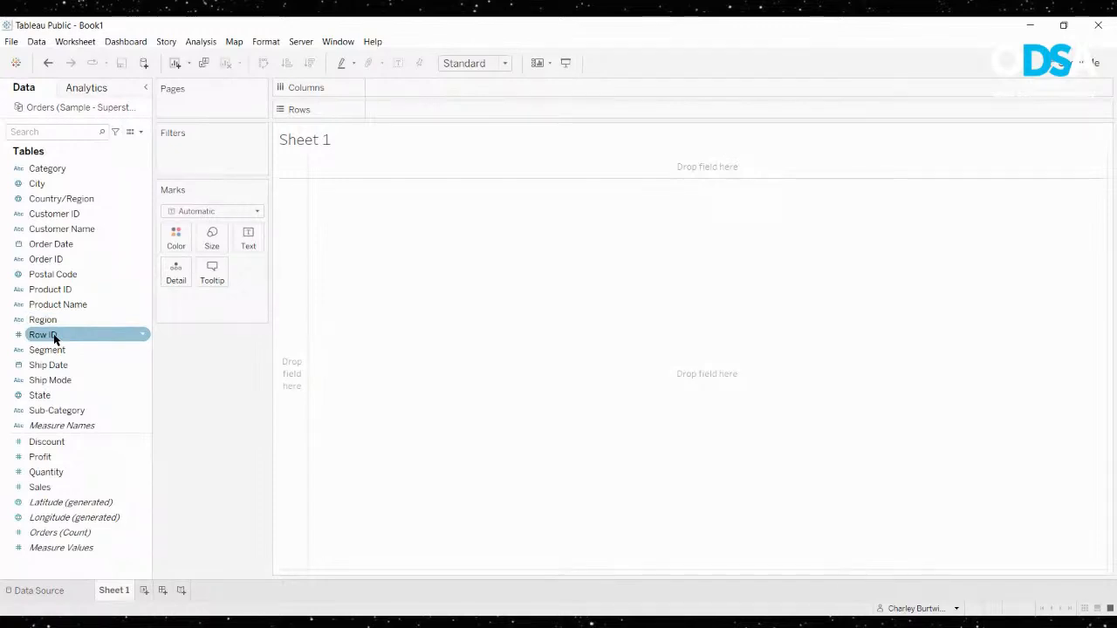
# Place Row ID followed by Order ID on Rows, adding all members of both fields
pyautogui.moveTo(54, 339); pyautogui.dragTo(412, 116)
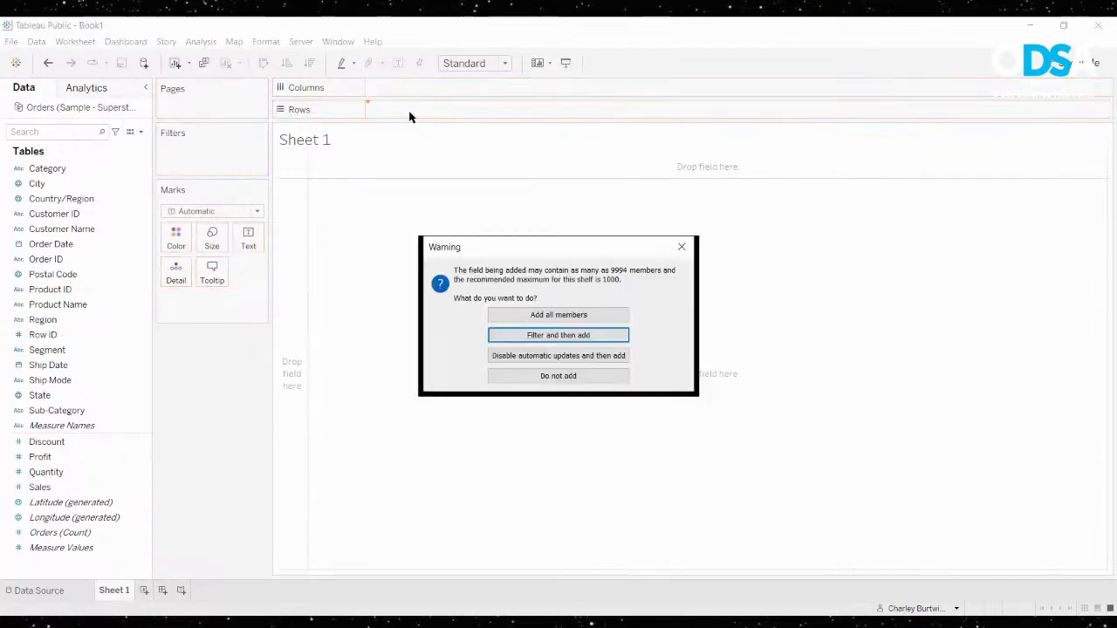
pyautogui.click(545, 316)
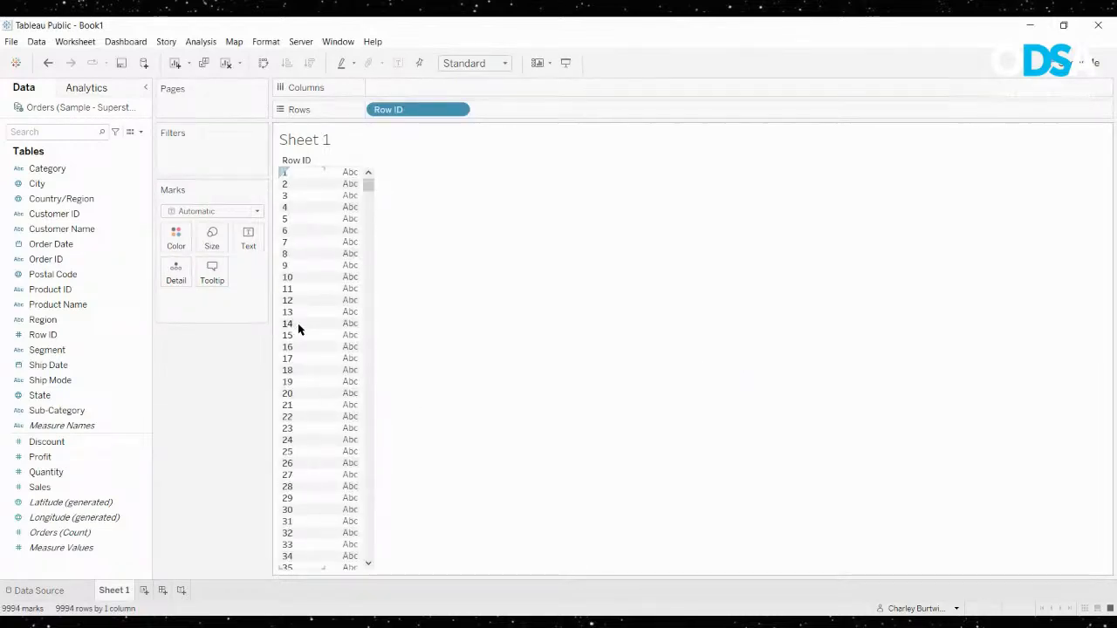
pyautogui.click(59, 260)
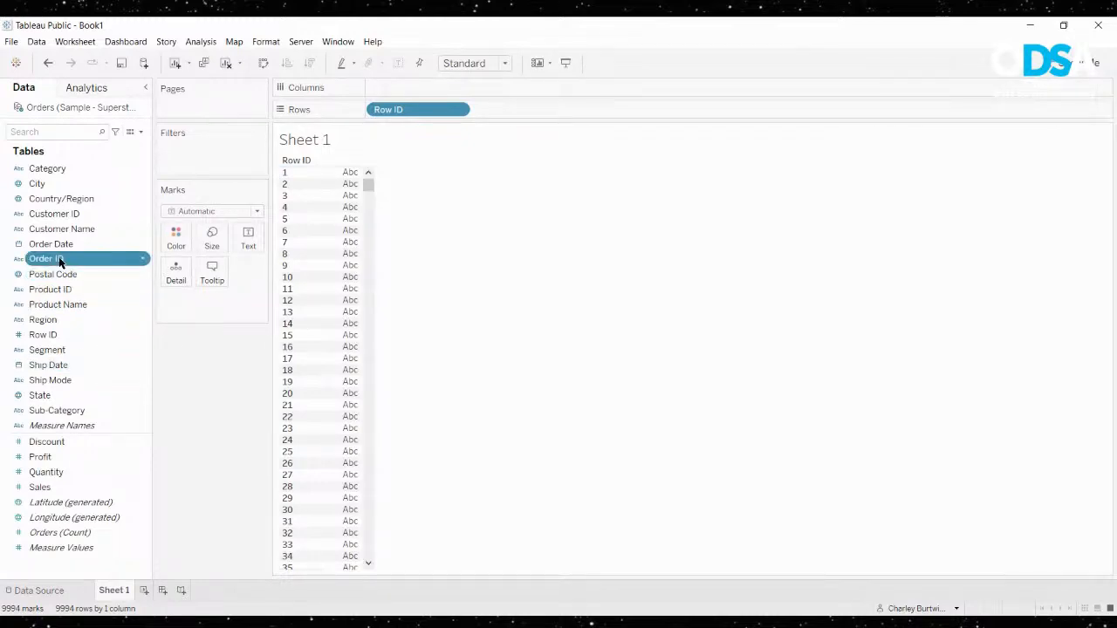
pyautogui.moveTo(60, 259); pyautogui.dragTo(531, 114)
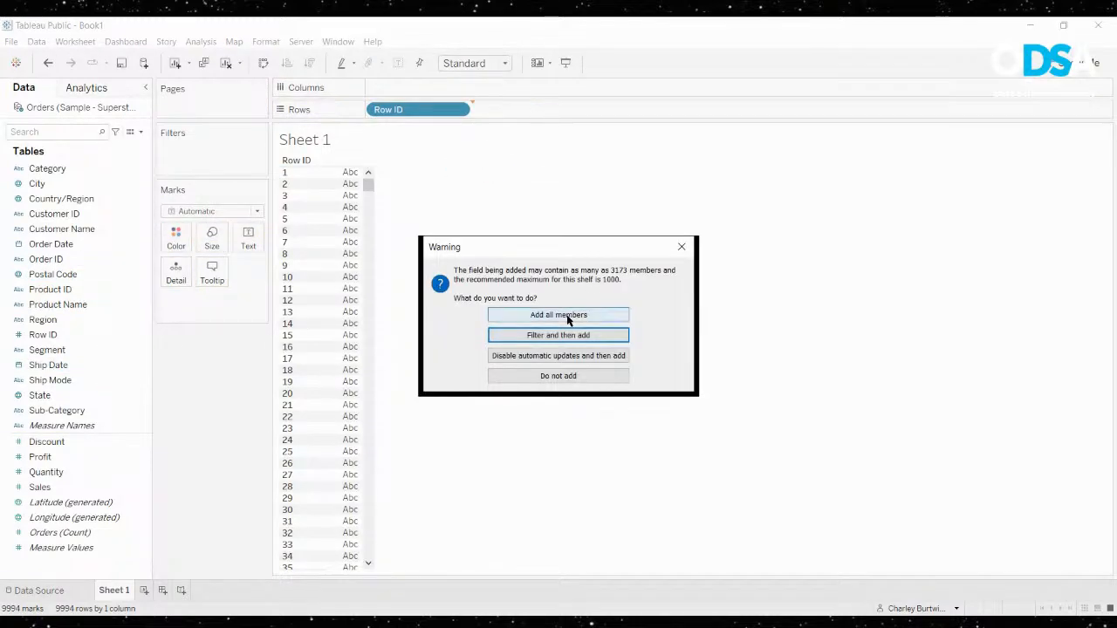
pyautogui.click(563, 315)
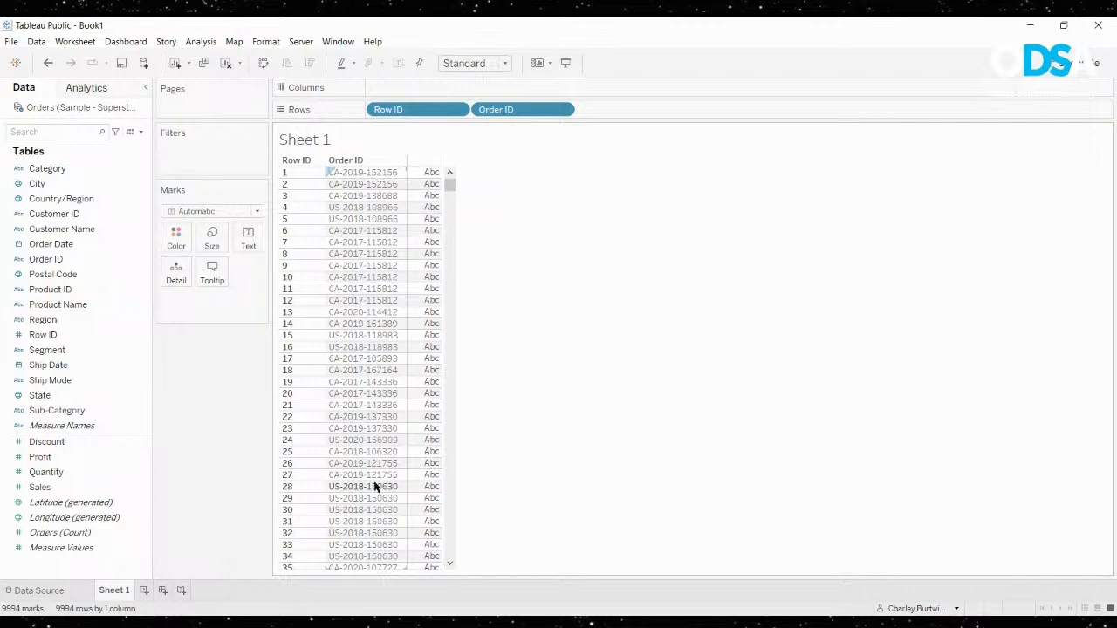
# Add Sales and Profit to the view and convert it to a text table
pyautogui.doubleClick(59, 487)
pyautogui.moveTo(44, 456); pyautogui.dragTo(750, 111)
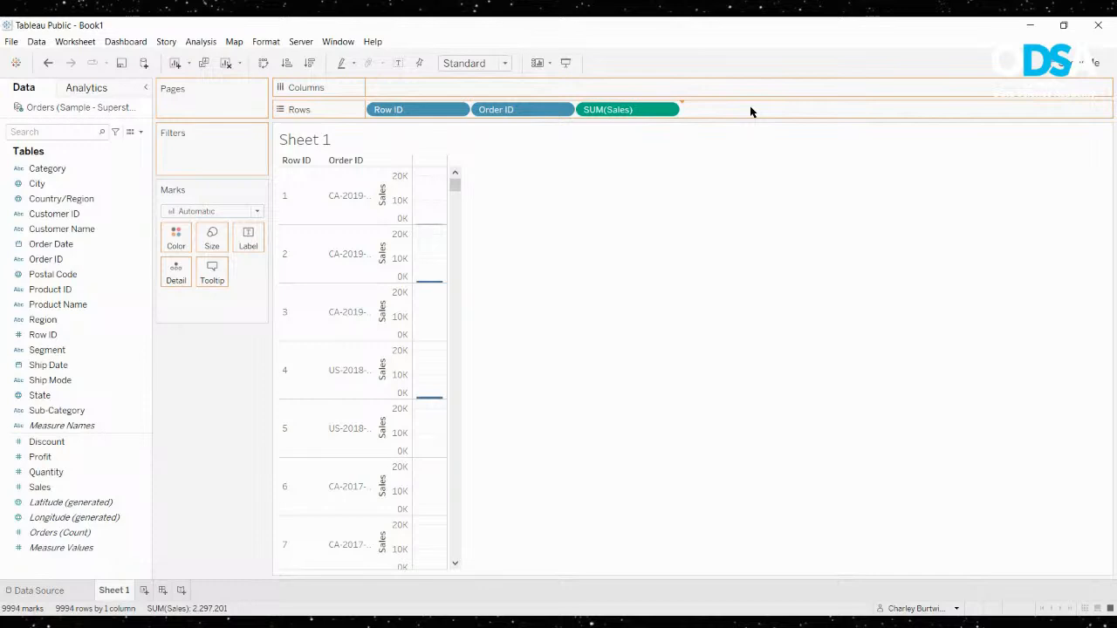
pyautogui.click(1058, 65)
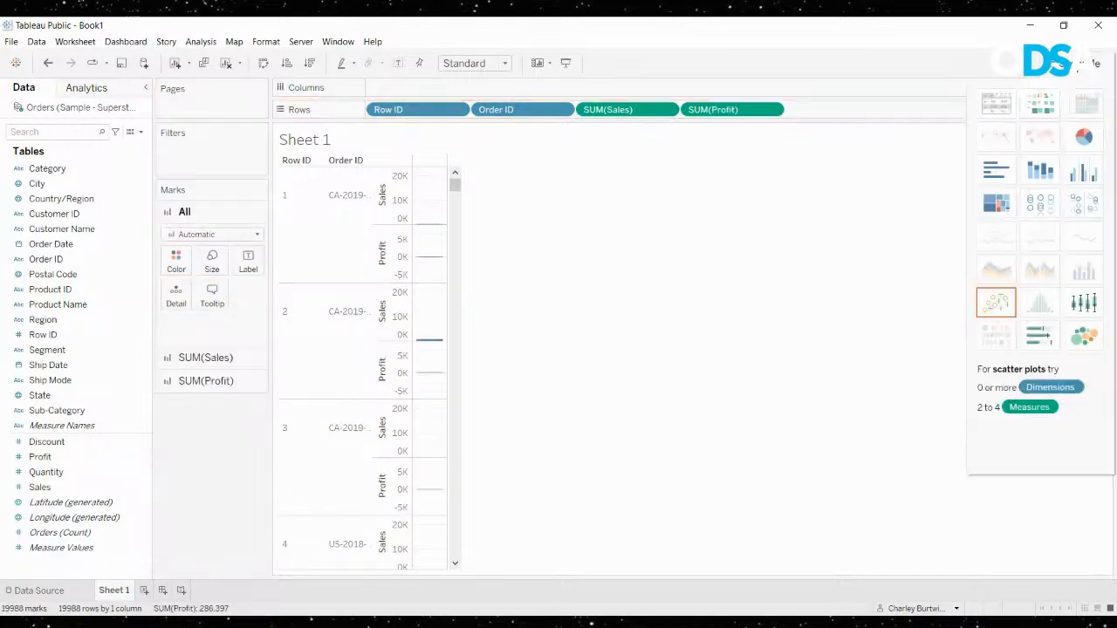
pyautogui.click(995, 105)
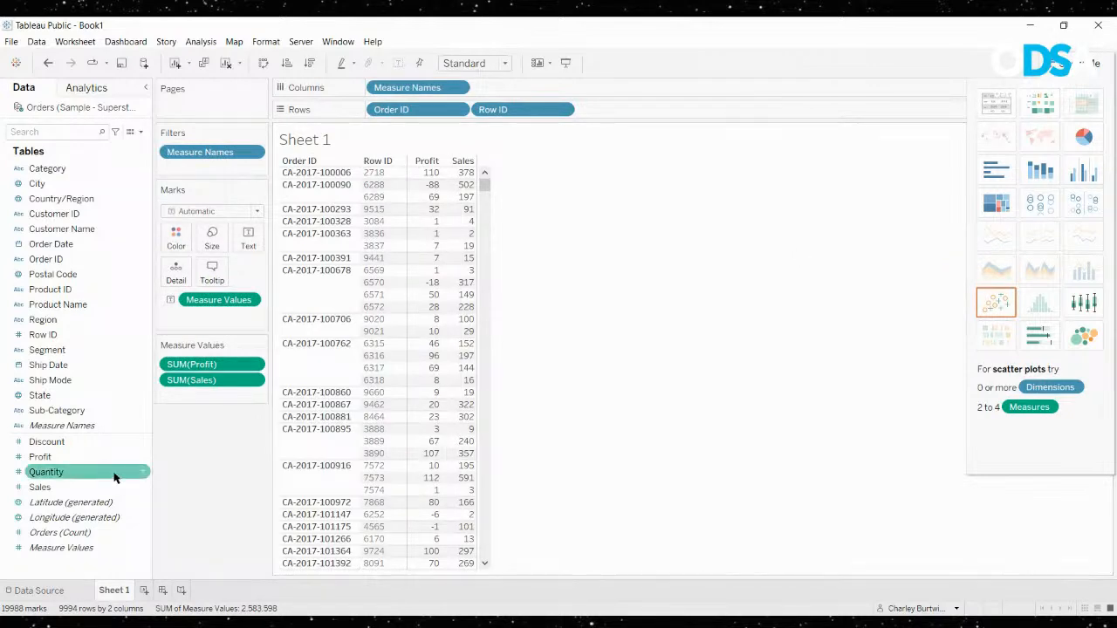
# Set the Profit field's default number format to Currency (Custom) with 0 decimal places
pyautogui.click(140, 458)
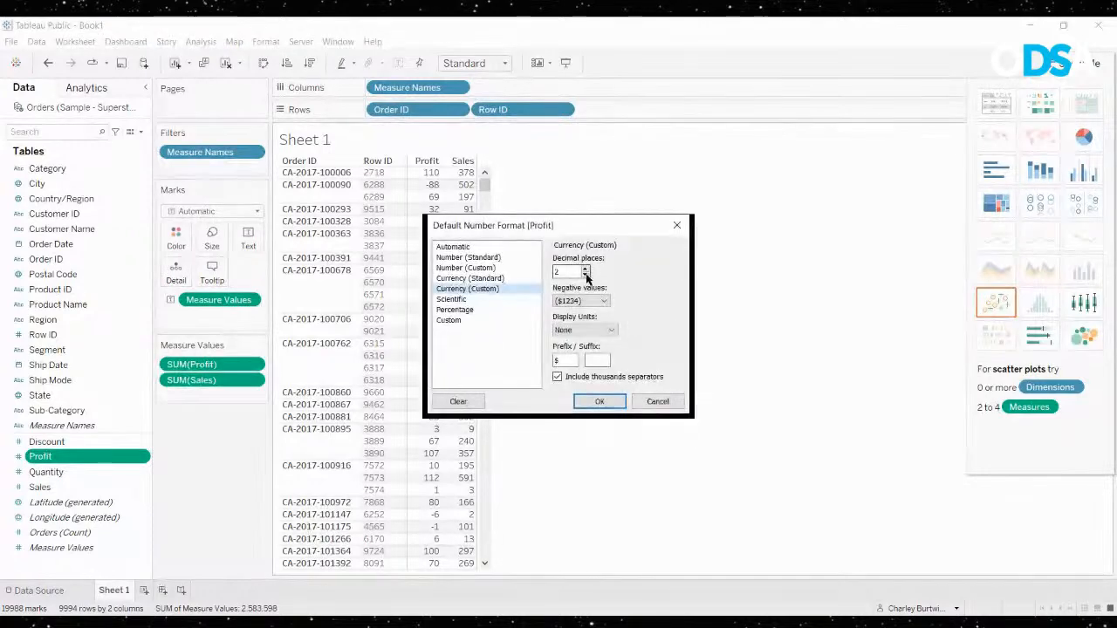
pyautogui.click(586, 274)
pyautogui.click(601, 402)
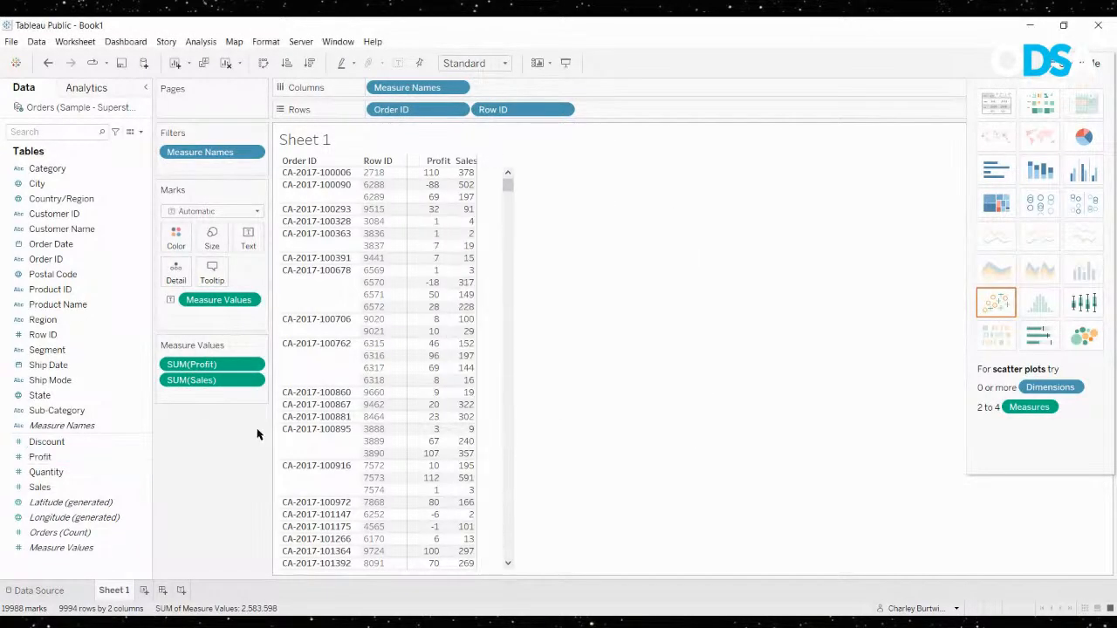
pyautogui.click(143, 457)
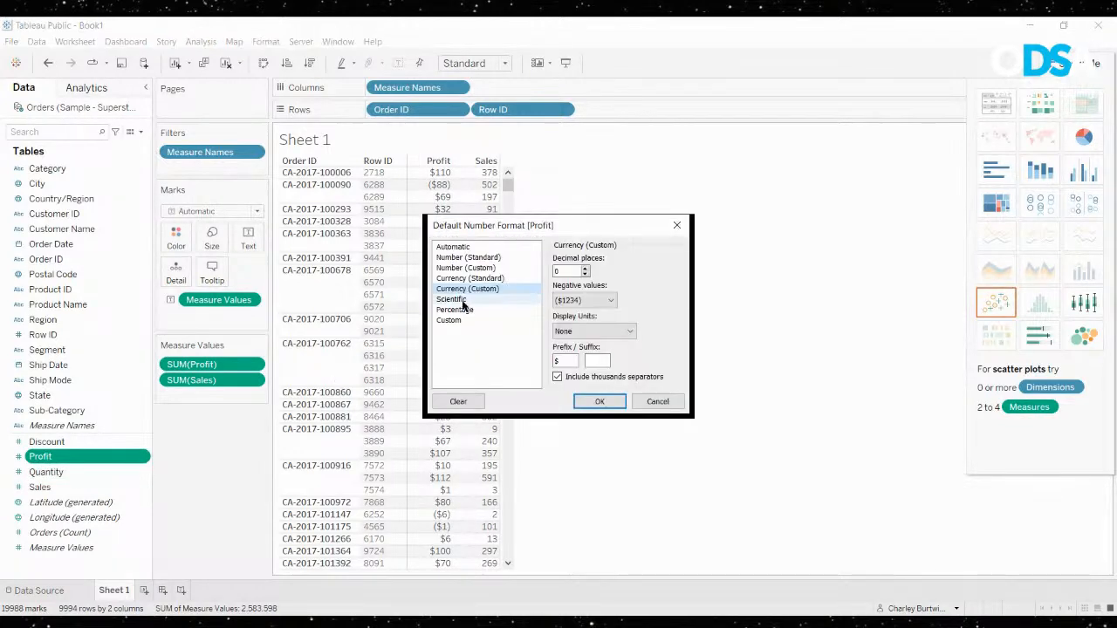
pyautogui.click(585, 275)
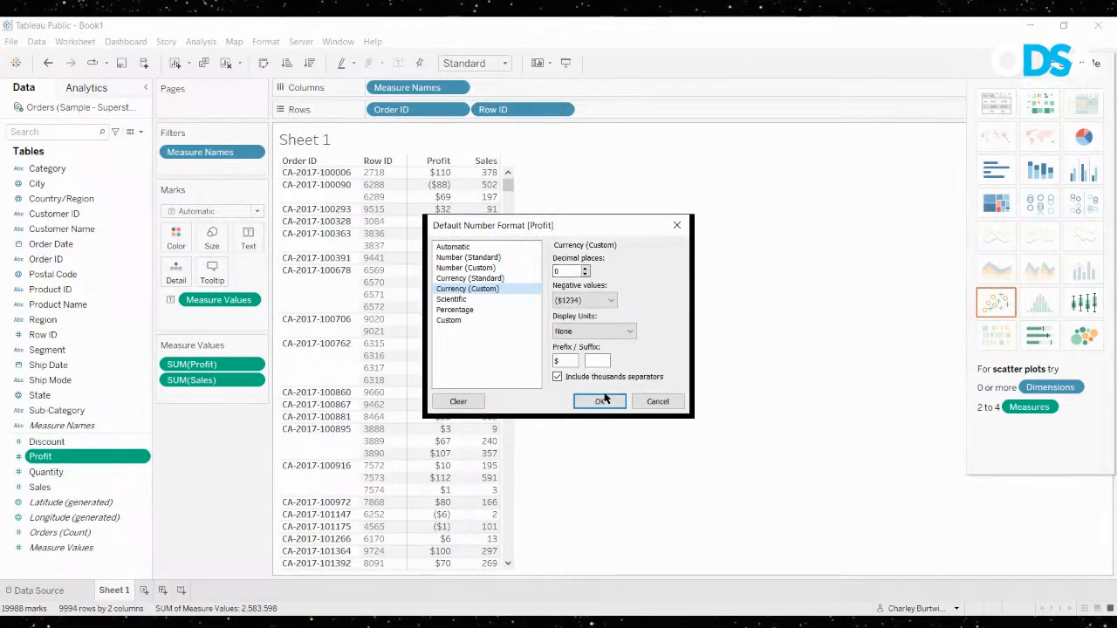
pyautogui.click(655, 403)
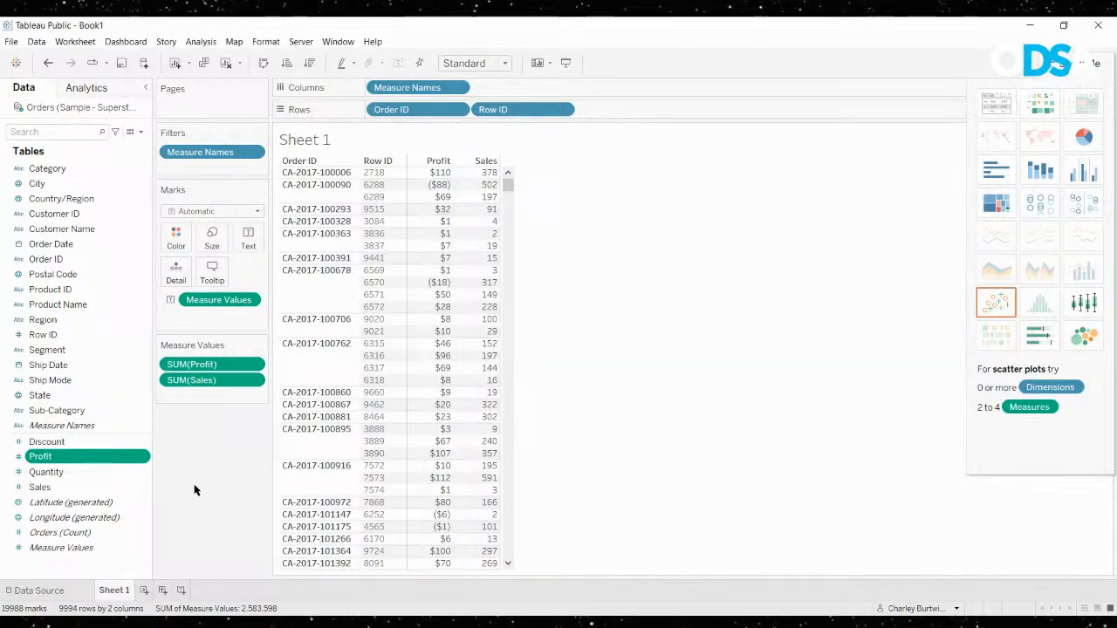
# Set the Sales field's default number format to Currency (Custom) with 0 decimal places
pyautogui.click(147, 493)
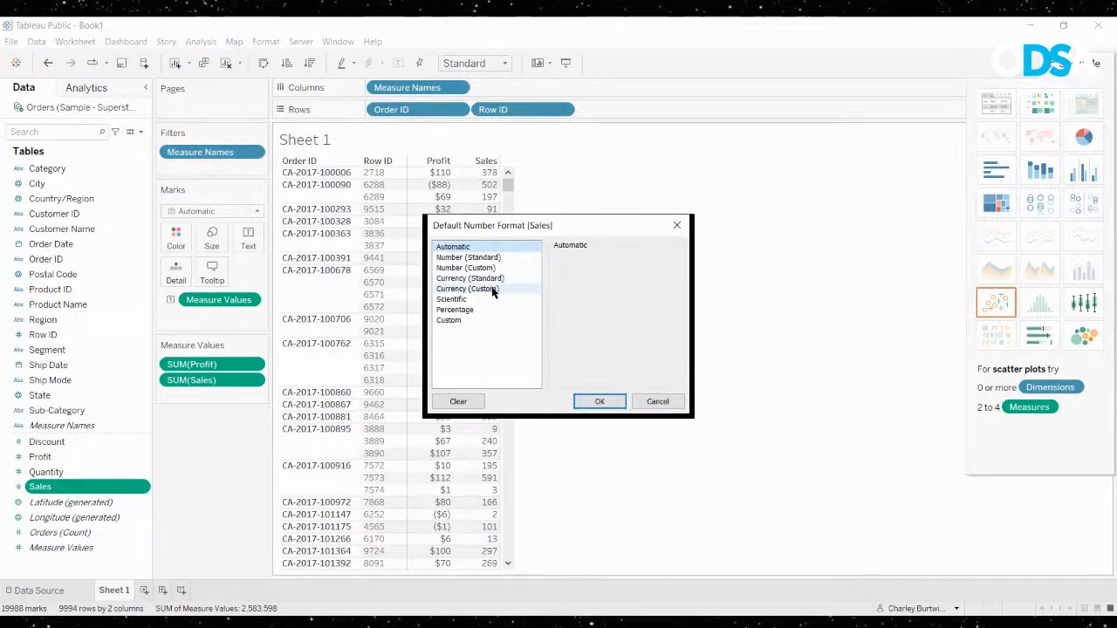
pyautogui.click(489, 288)
pyautogui.doubleClick(585, 276)
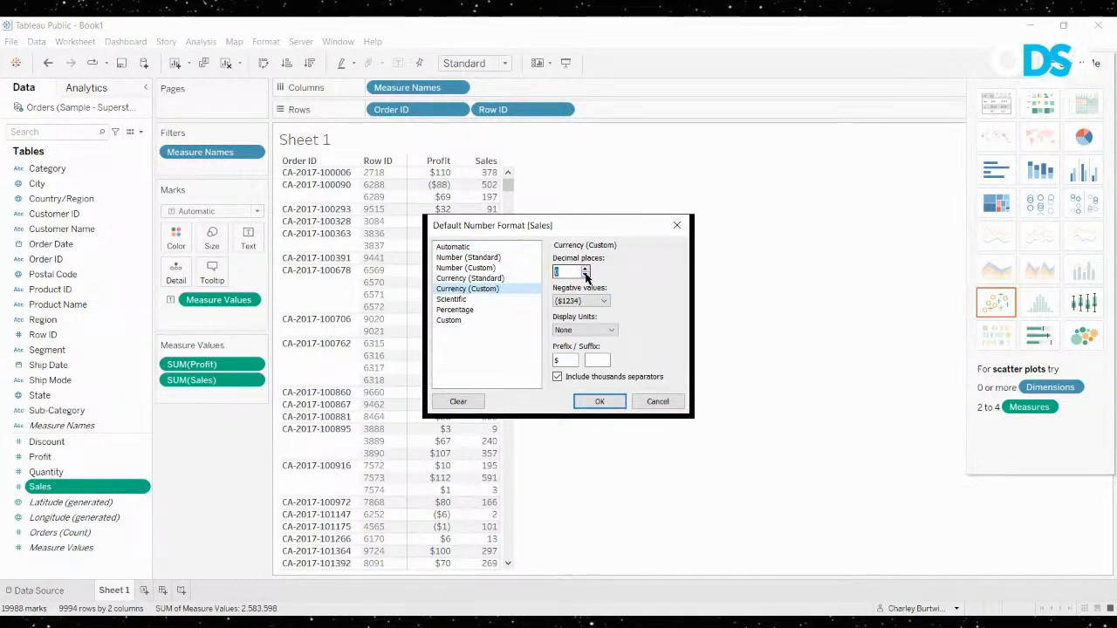
pyautogui.click(600, 402)
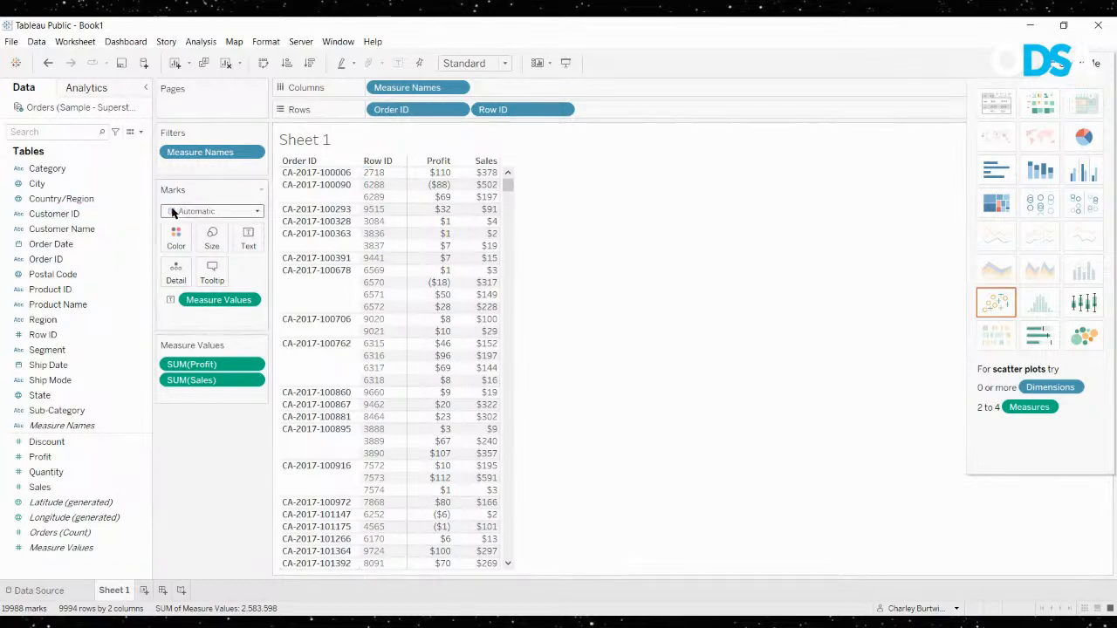
# Start a new calculated field and name it profitMargin
pyautogui.click(133, 143)
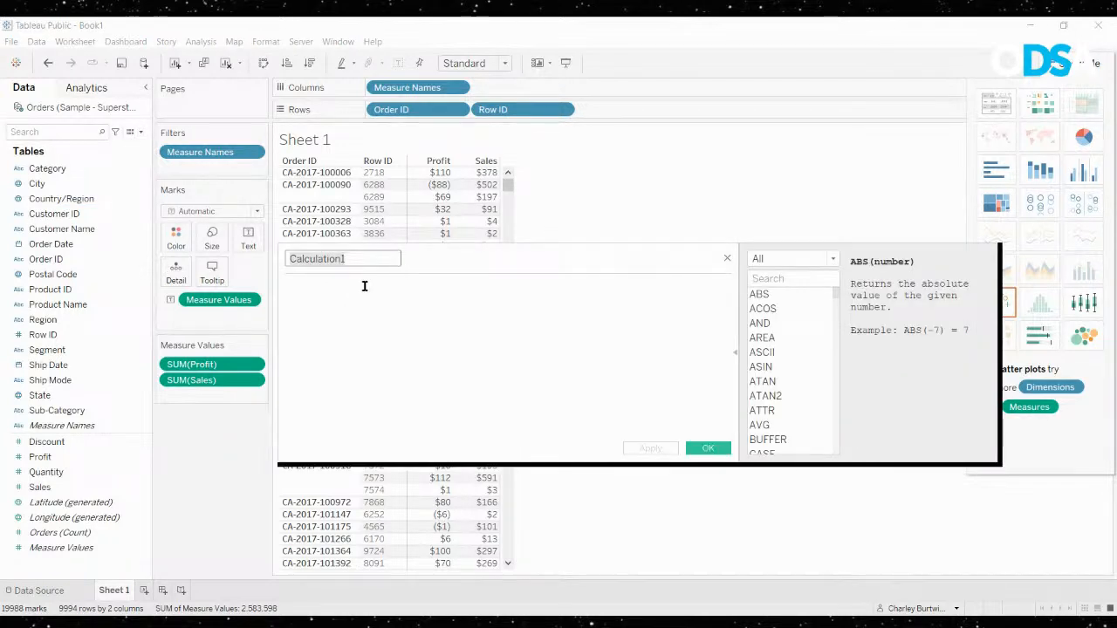
pyautogui.write('PROFIT')
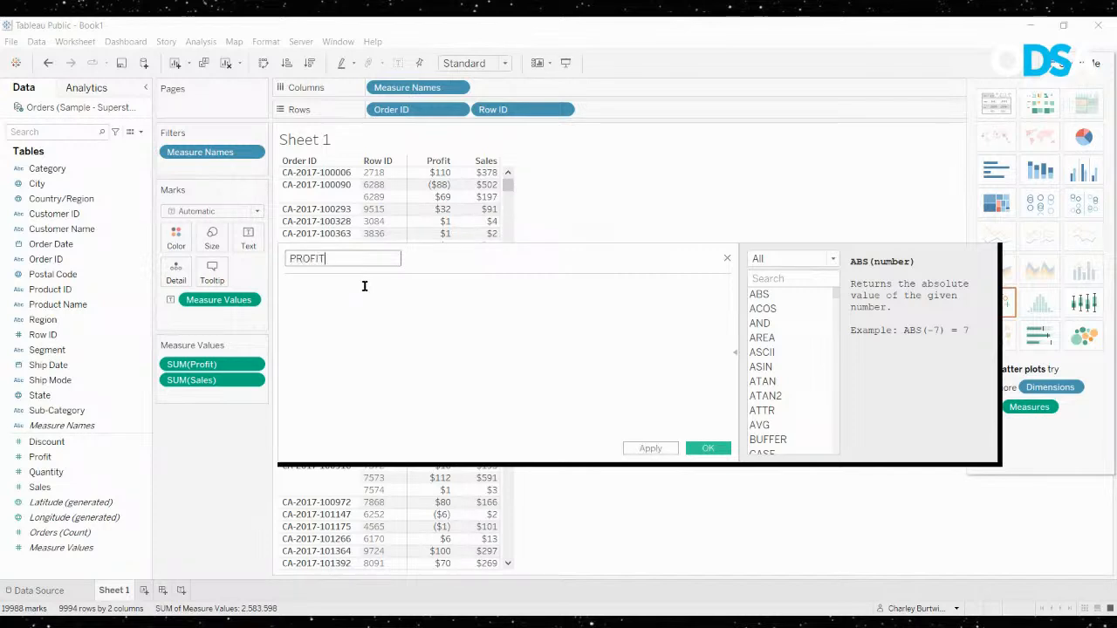
pyautogui.press('BackSpace')
pyautogui.press('BackSpace')
pyautogui.press('BackSpace')
pyautogui.press('BackSpace')
pyautogui.press('BackSpace')
pyautogui.write('profitMargin')
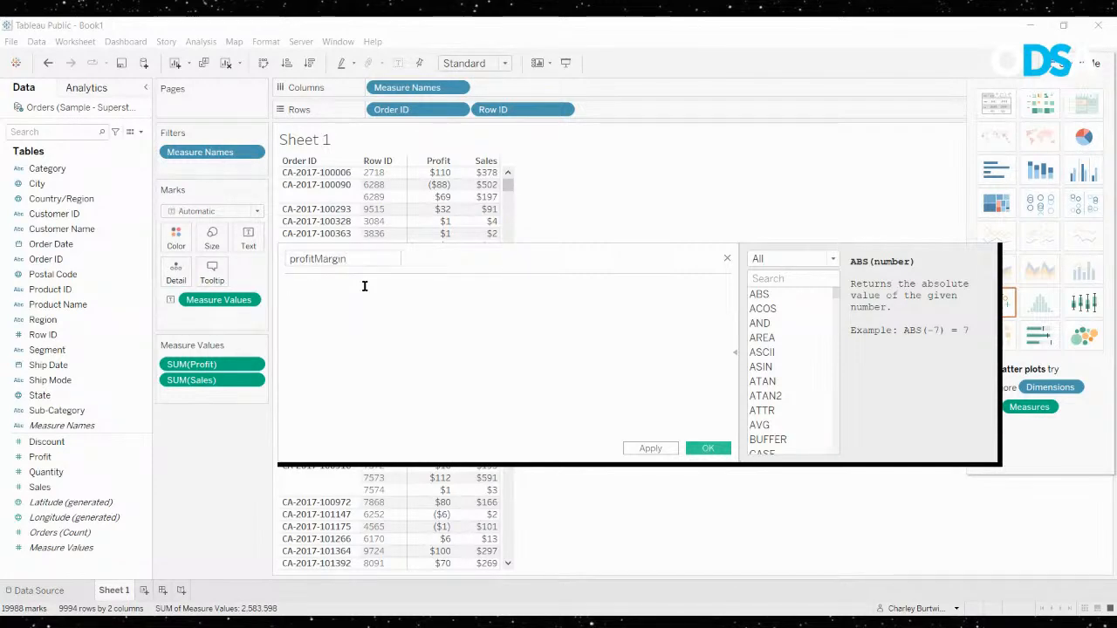
# Define the calculation as [Profit] / [Sales] and save the calculated field
pyautogui.write('profit')
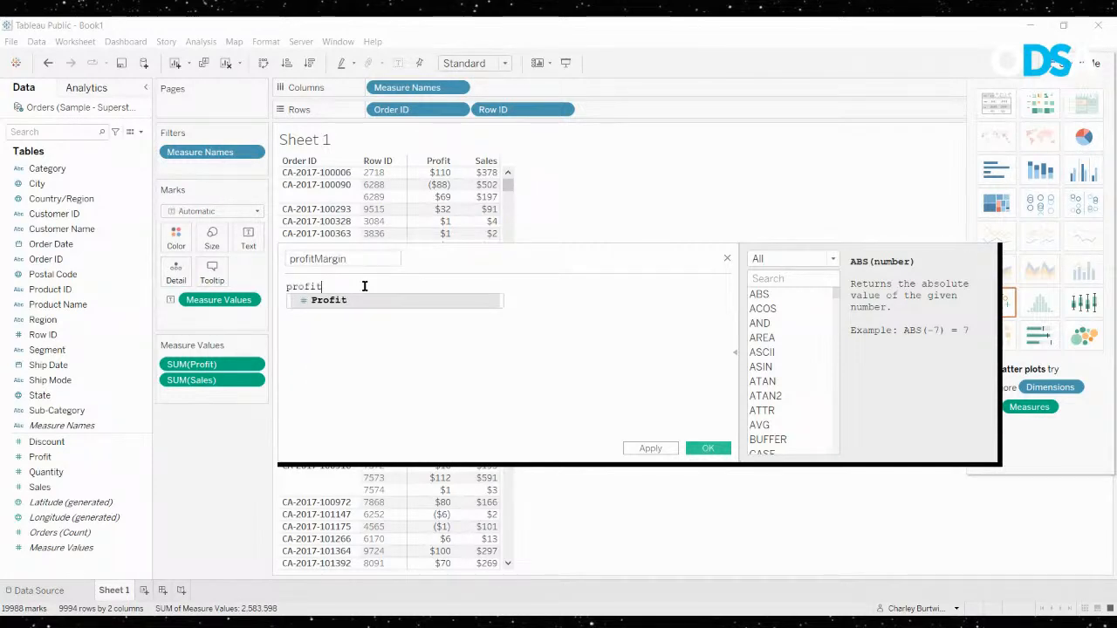
pyautogui.press('BackSpace')
pyautogui.press('Return')
pyautogui.write('/ sa')
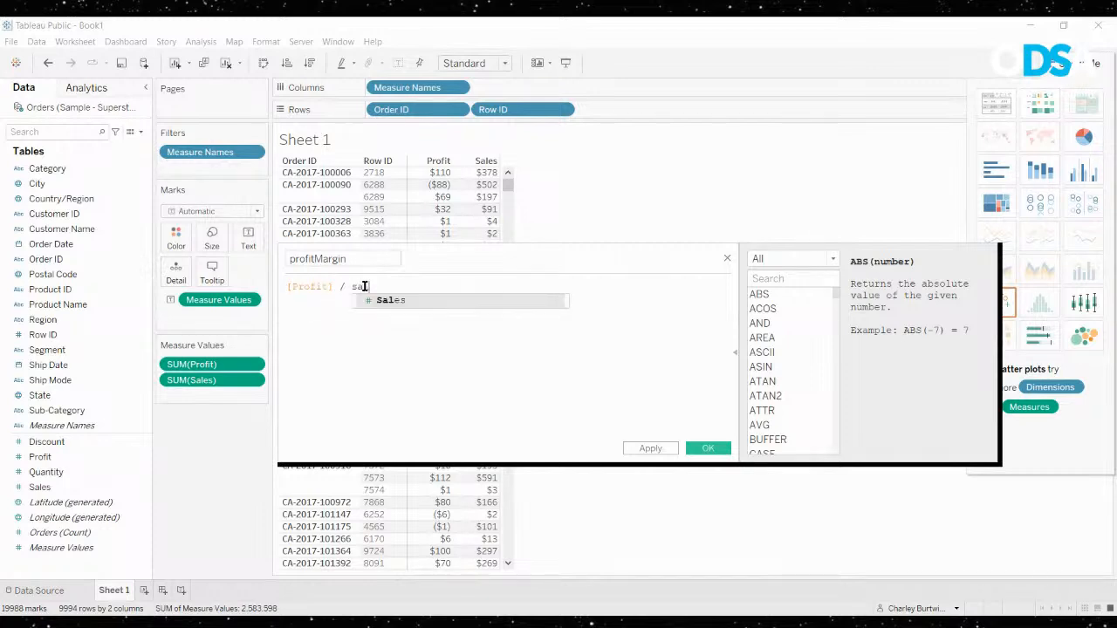
pyautogui.press('Return')
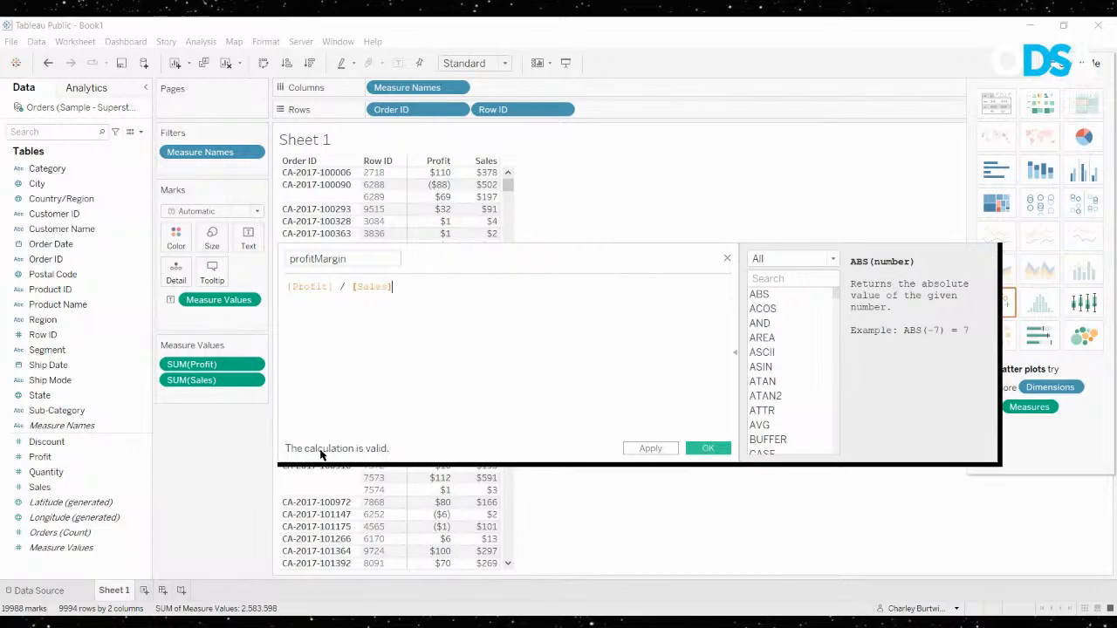
pyautogui.click(708, 448)
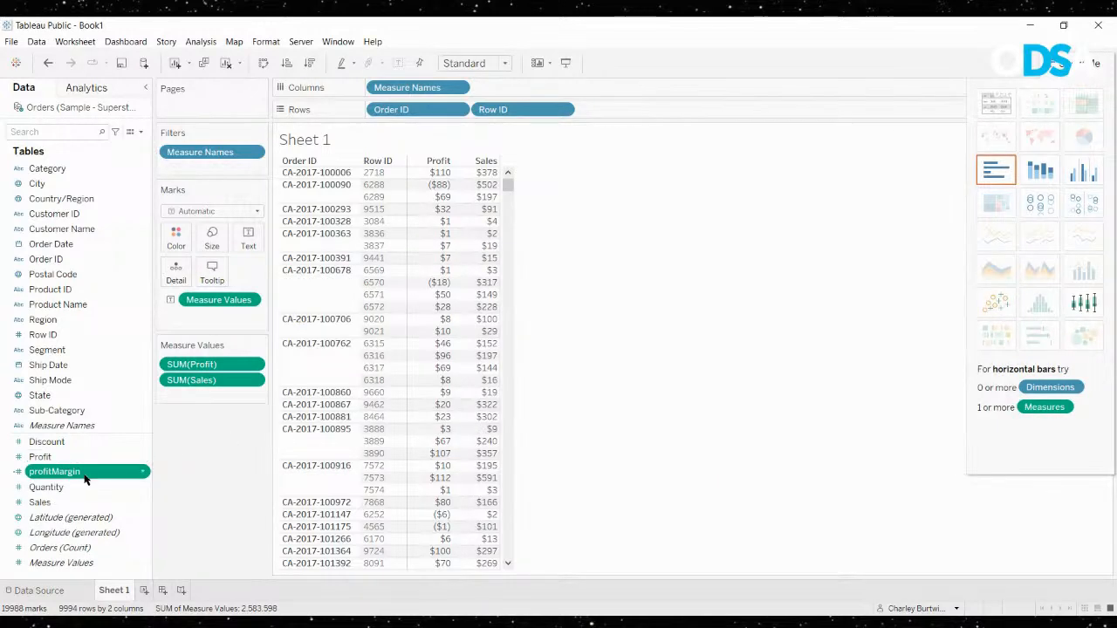
# Add profitMargin to the measure values below Sales and set its default number format to Percentage with 2 decimal places
pyautogui.moveTo(88, 477); pyautogui.dragTo(223, 398)
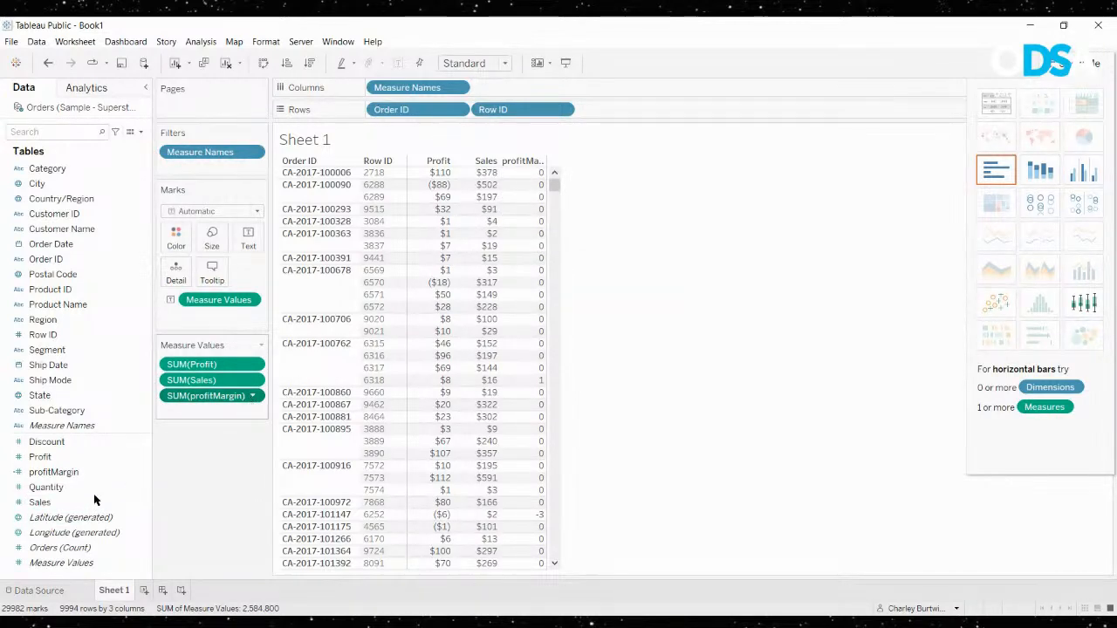
pyautogui.click(142, 472)
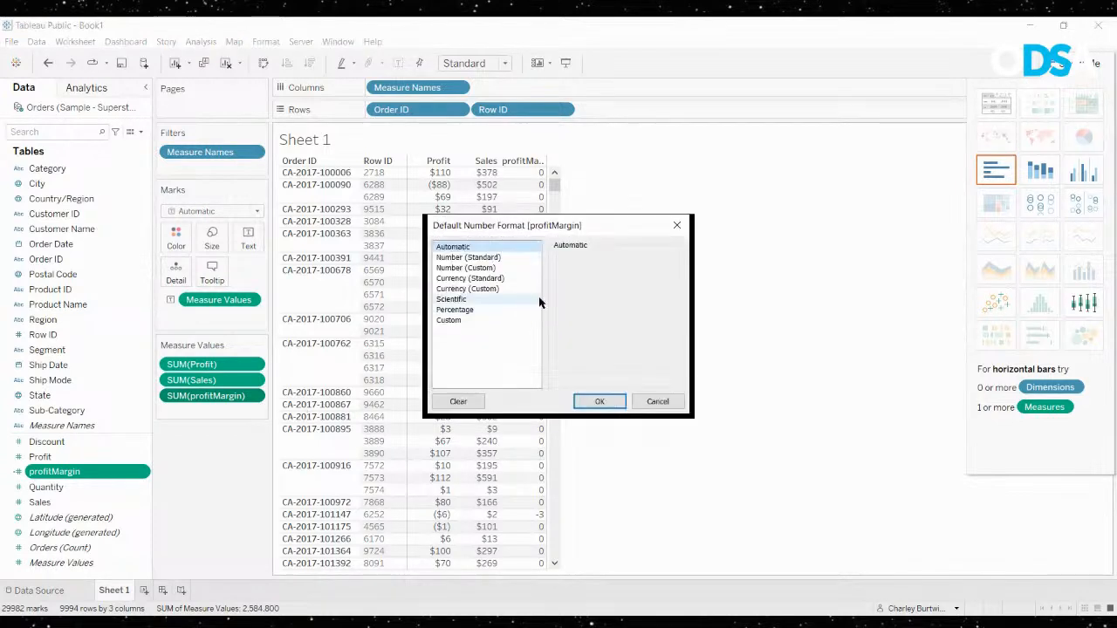
pyautogui.click(472, 309)
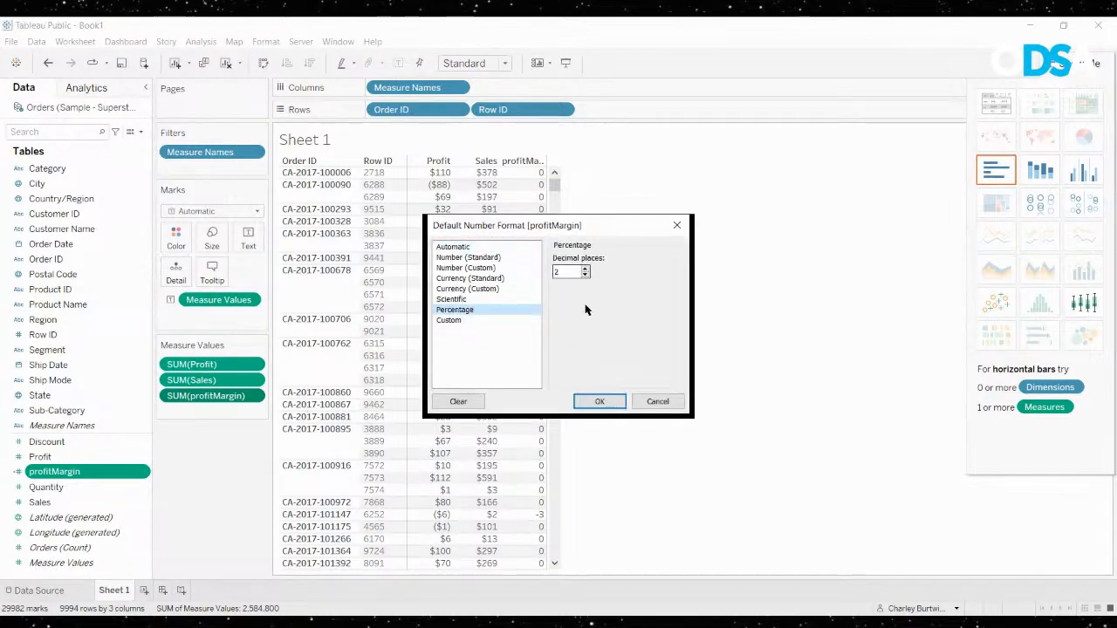
pyautogui.click(600, 401)
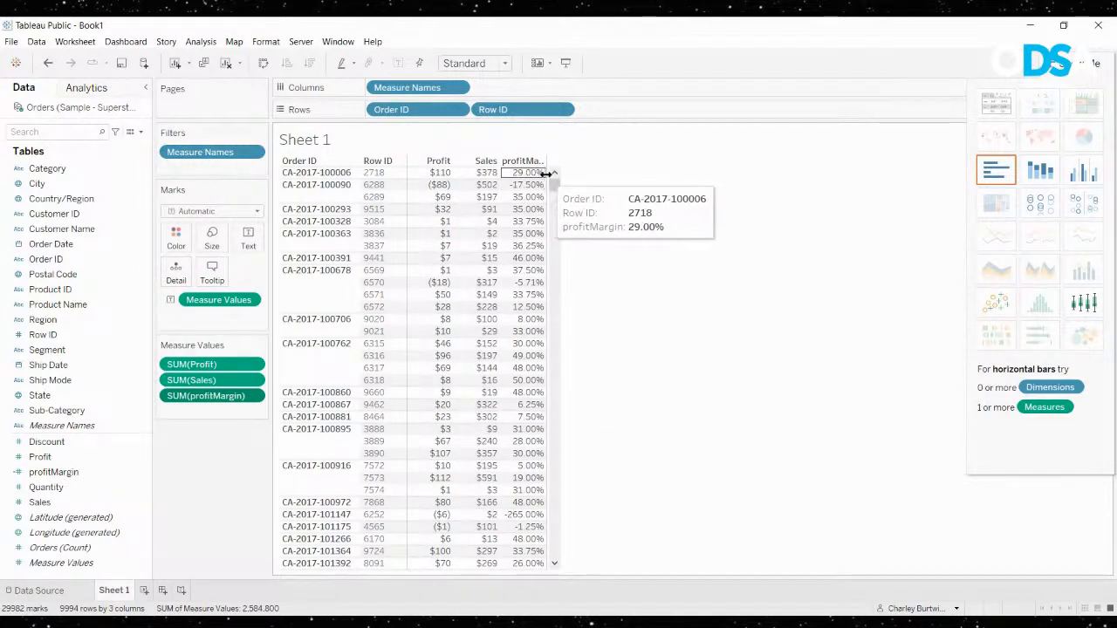
# Widen the table's measure columns to fit the full profitMargin header, and hide the chart type suggestions
pyautogui.moveTo(548, 172); pyautogui.dragTo(603, 183)
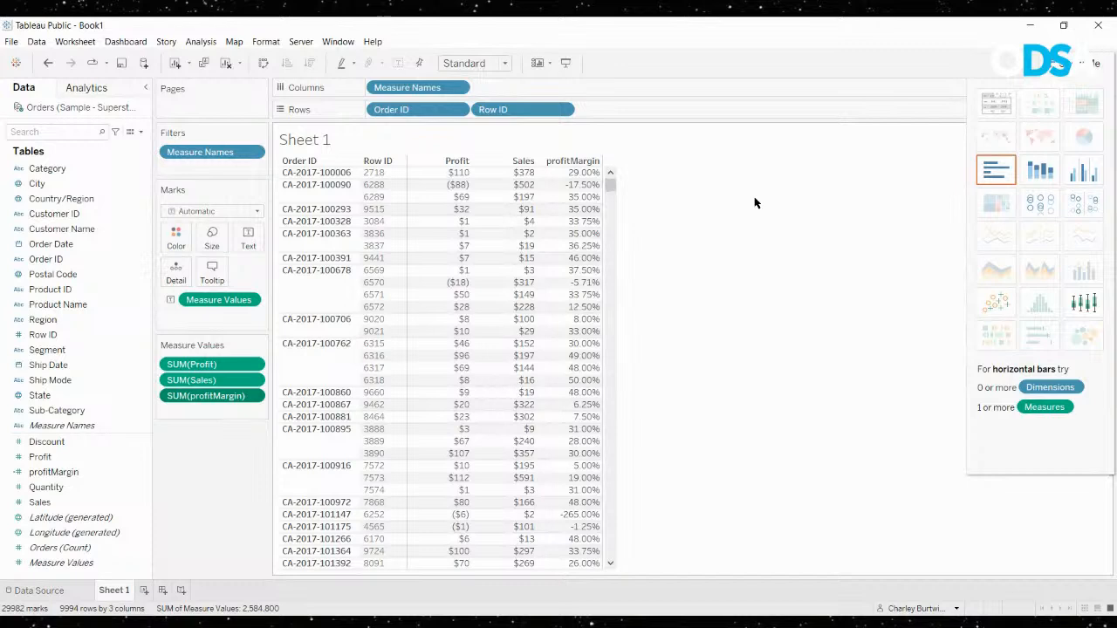
pyautogui.click(1058, 66)
pyautogui.click(752, 247)
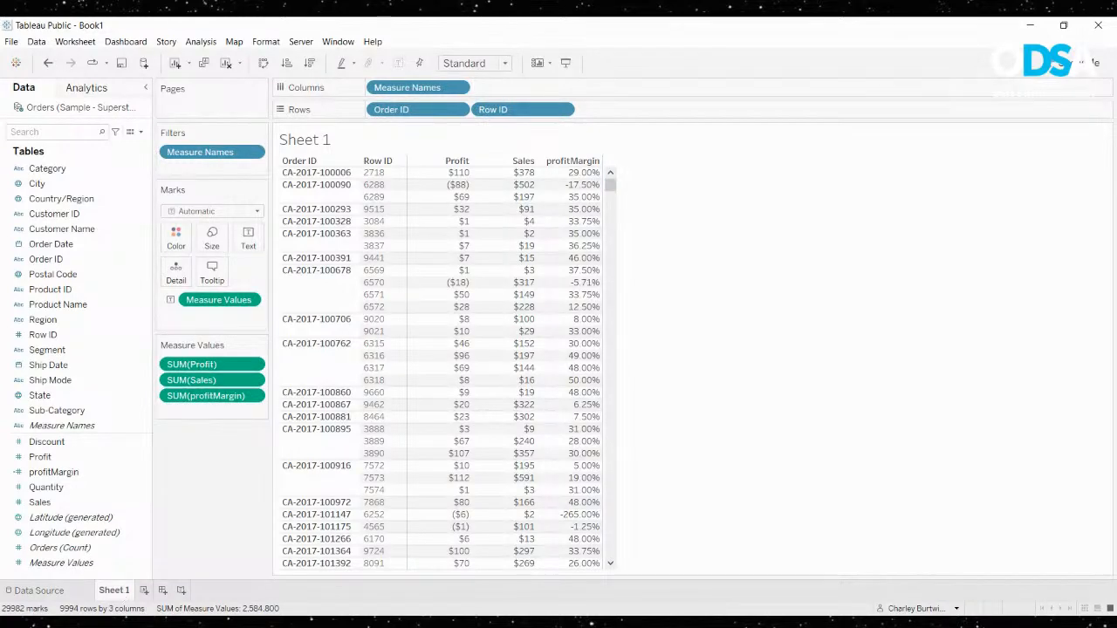
# Rename Sheet 1 as PROFIT MARGIN CALCULATED FIELD
pyautogui.doubleClick(113, 591)
pyautogui.write('PROFIT MARGIN')
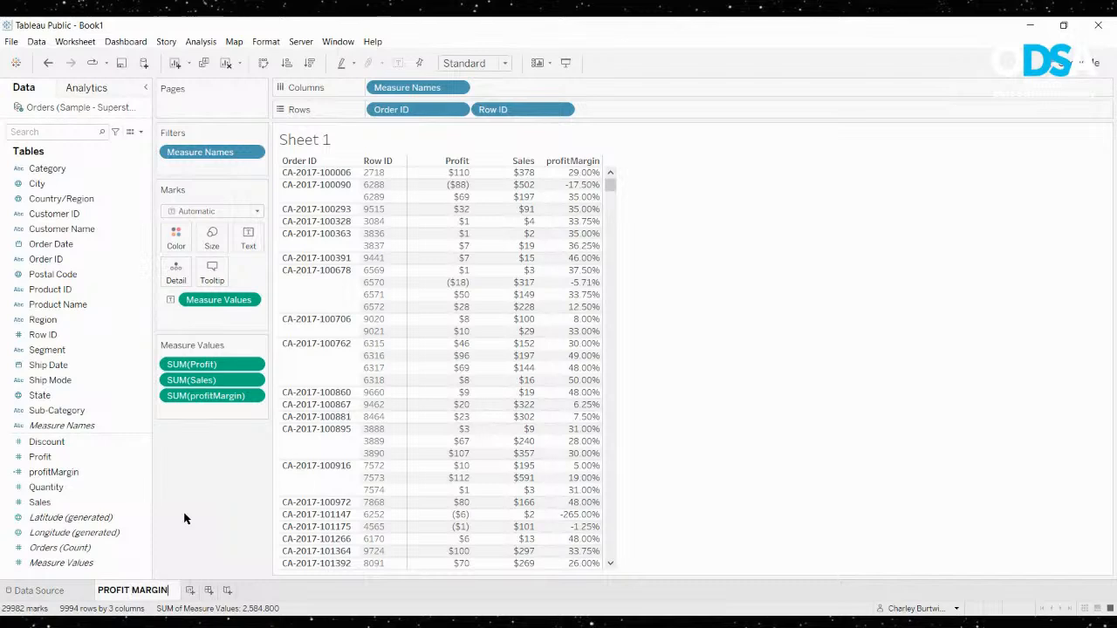
pyautogui.press('Return')
pyautogui.write('CALCULATED FIELD')
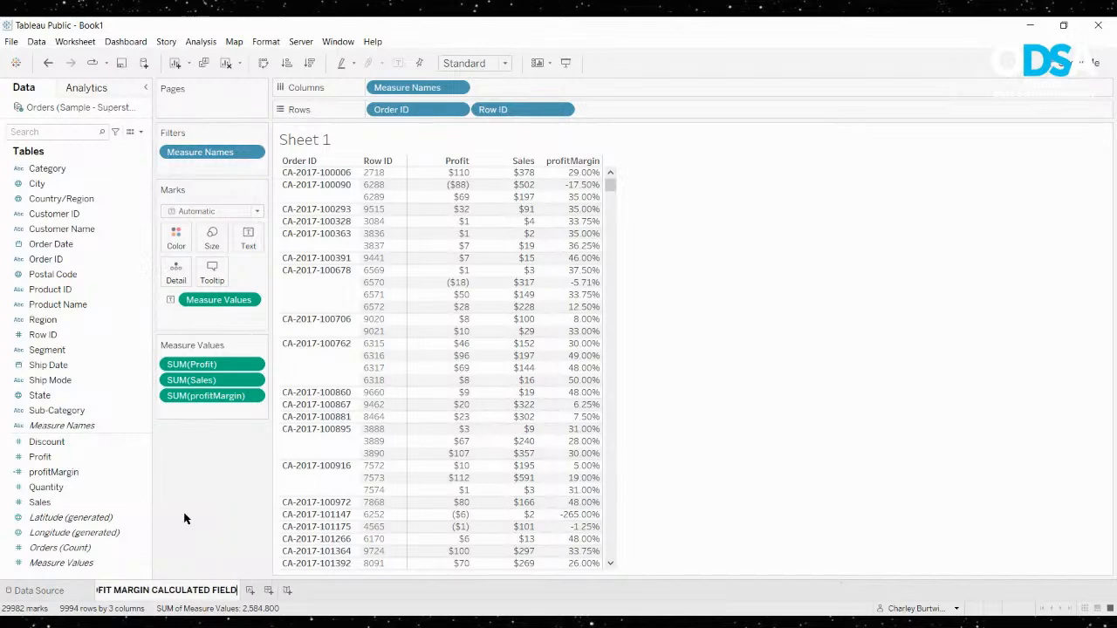
# Apply the new sheet name PROFIT MARGIN CALCULATED FIELD
pyautogui.press('Return')
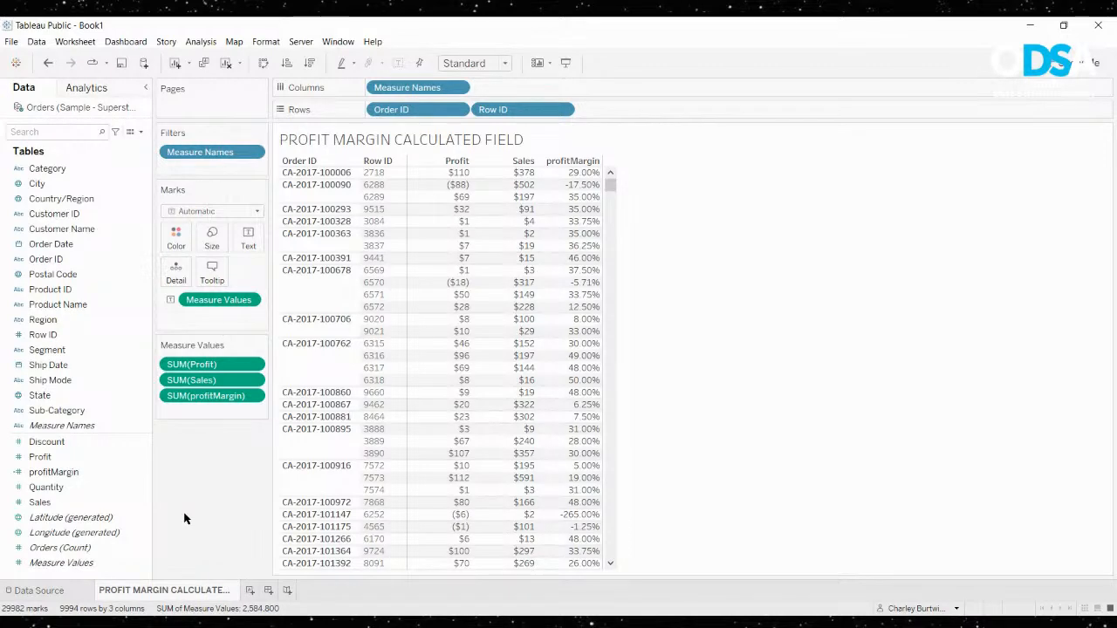
pyautogui.click(63, 131)
pyautogui.click(88, 146)
pyautogui.click(402, 304)
pyautogui.write('AS')
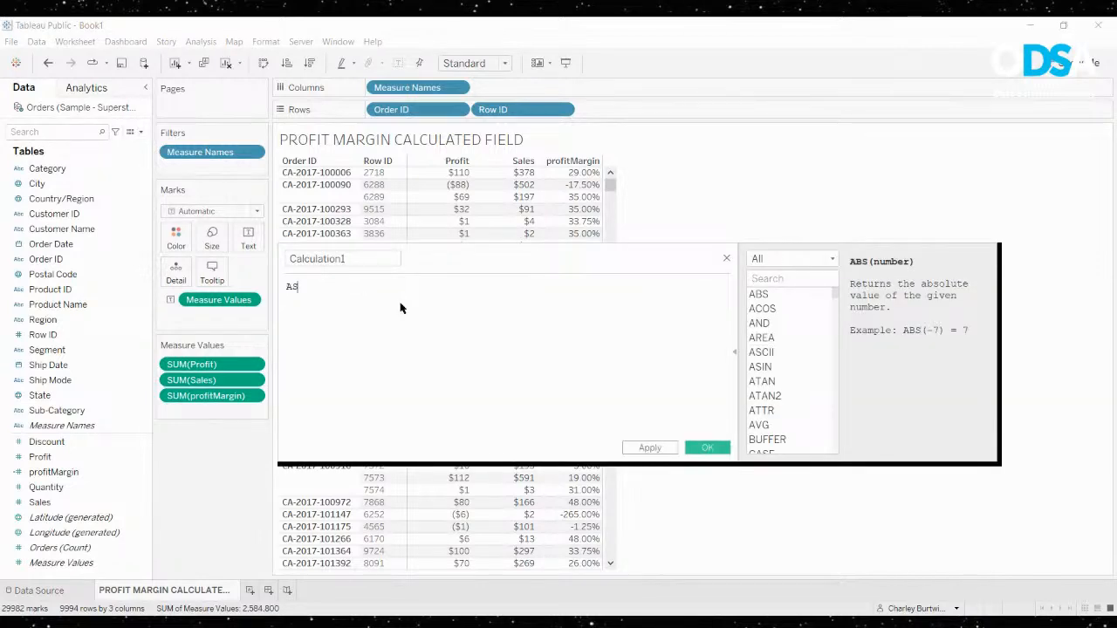
pyautogui.write('DFDSFDFSDDFDSSFD')
pyautogui.click(728, 261)
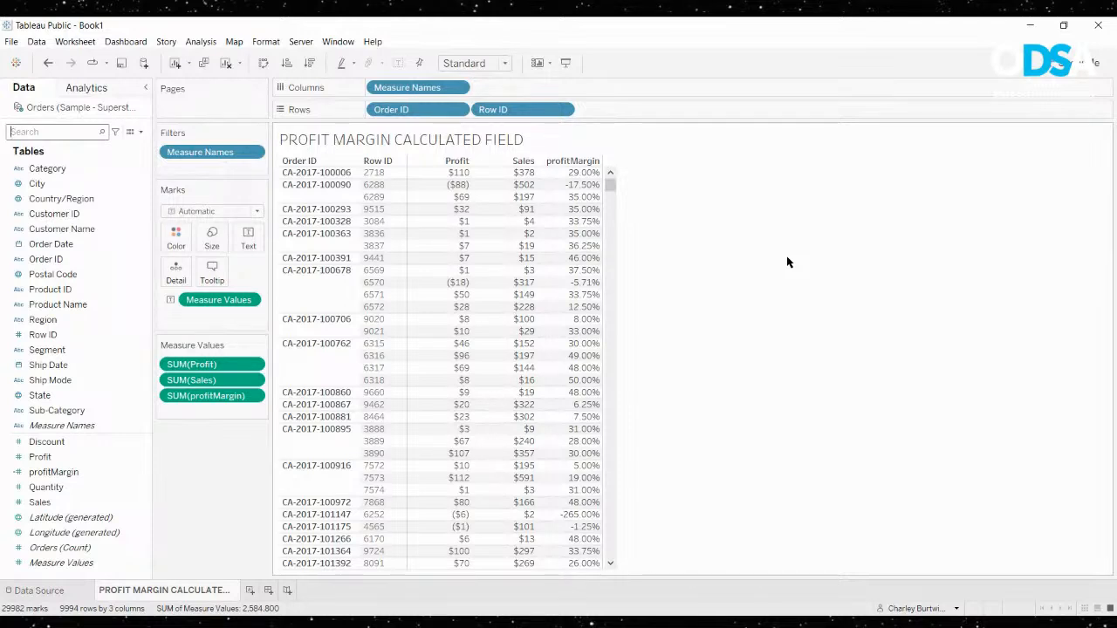
pyautogui.hotkey('ctrl', 'f')
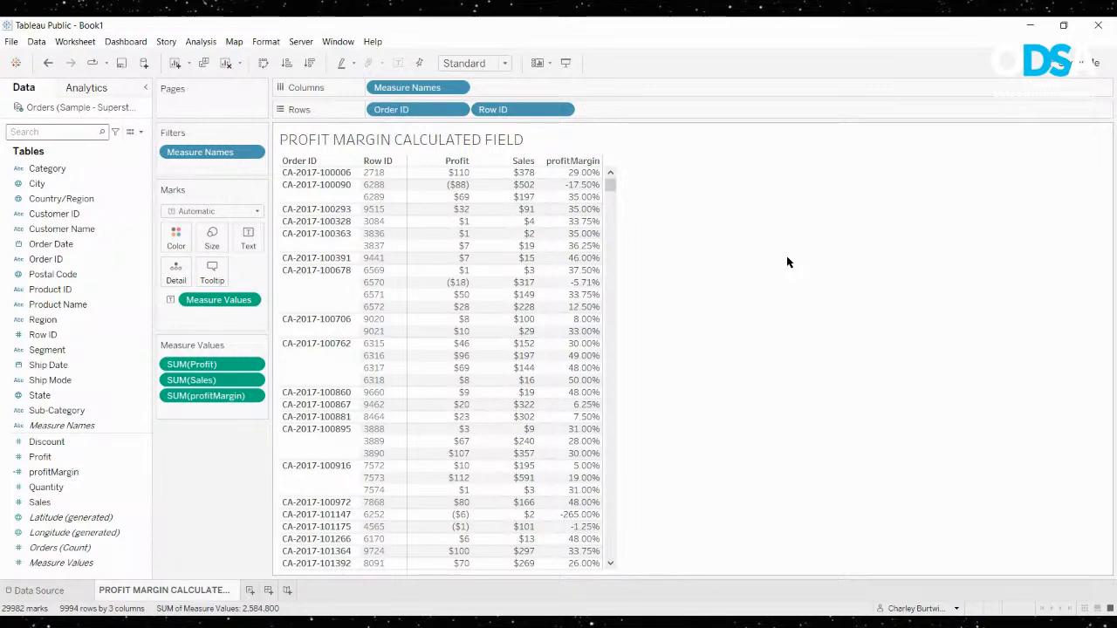
# Set the row banding of the table's pane and header to None, and place Row ID ahead of Order ID in the rows
pyautogui.click(531, 185)
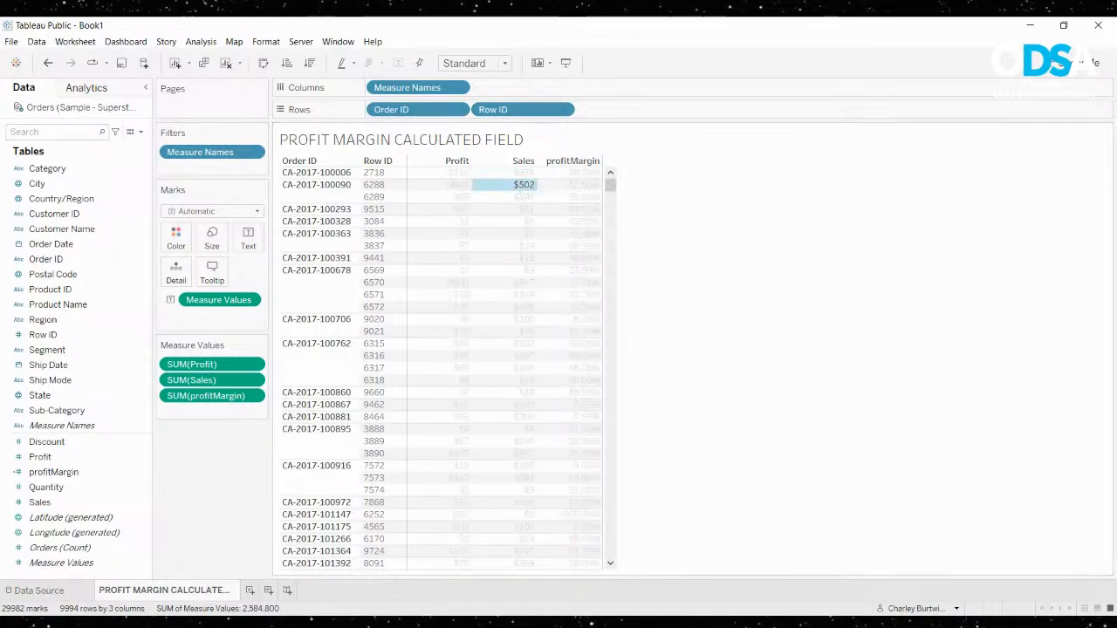
pyautogui.rightClick(531, 185)
pyautogui.click(569, 245)
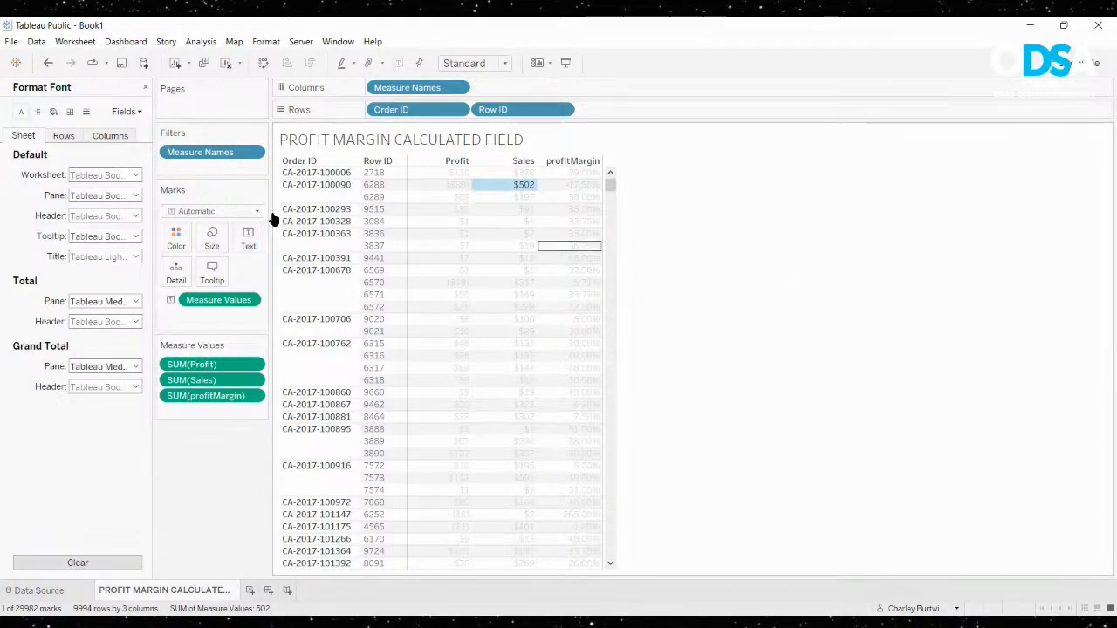
pyautogui.click(54, 113)
pyautogui.click(80, 390)
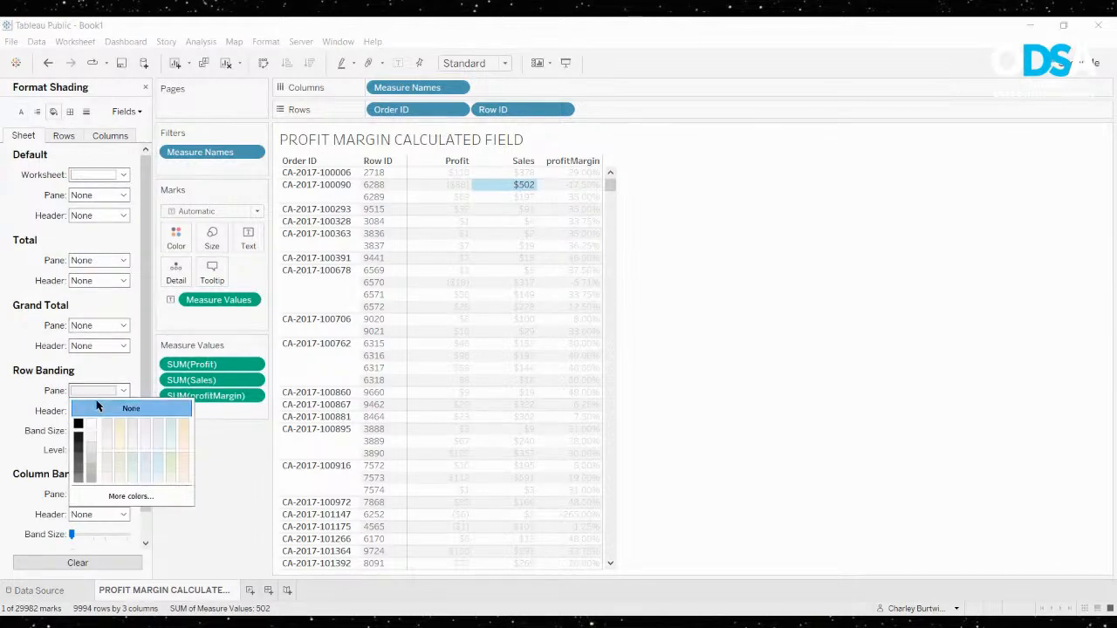
pyautogui.click(40, 408)
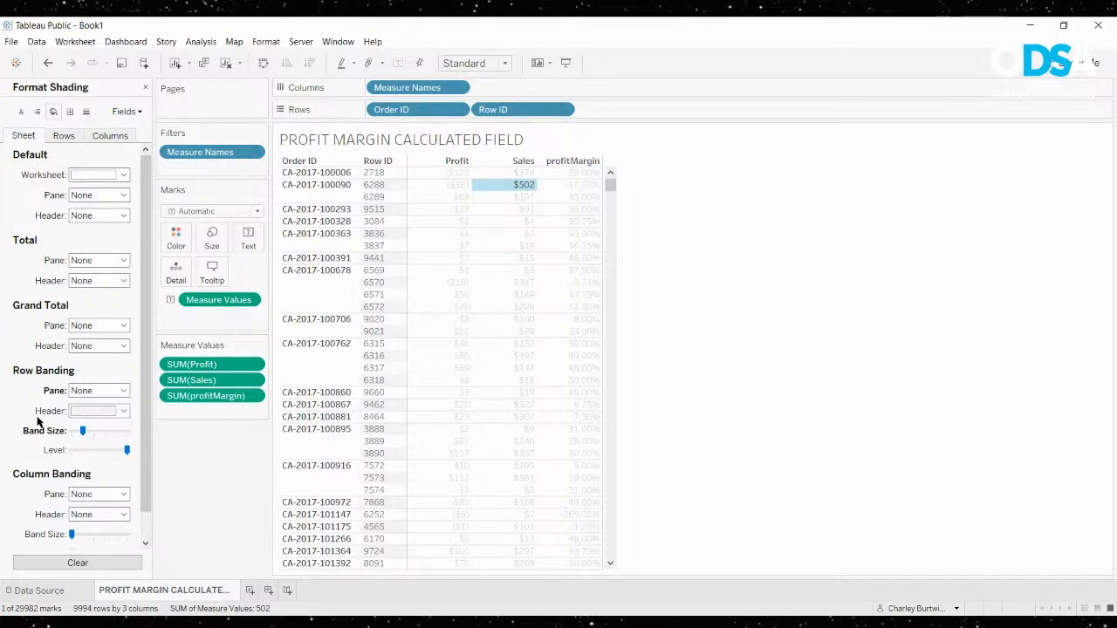
pyautogui.moveTo(494, 110); pyautogui.dragTo(375, 110)
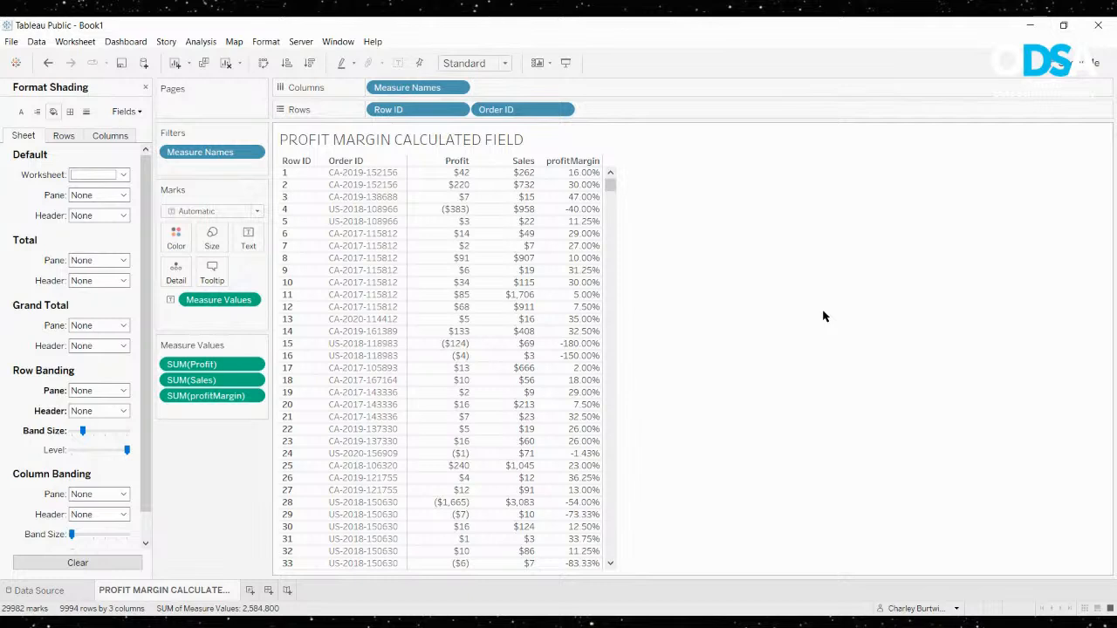
# Set the row and column divider borders to None for both pane and header, and close the formatting options
pyautogui.click(69, 114)
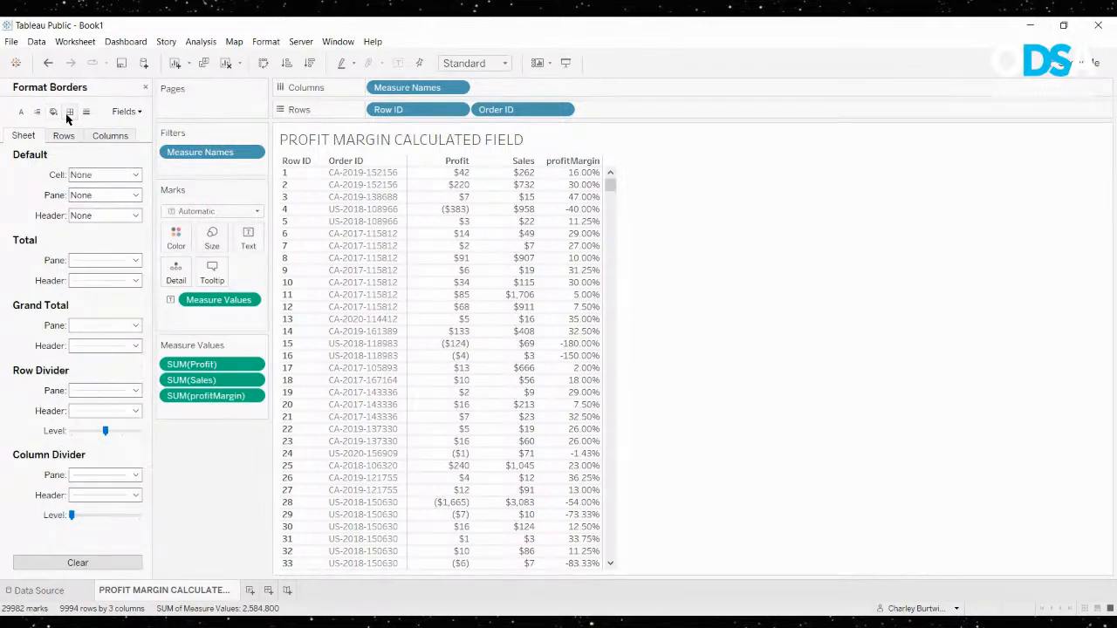
pyautogui.click(96, 391)
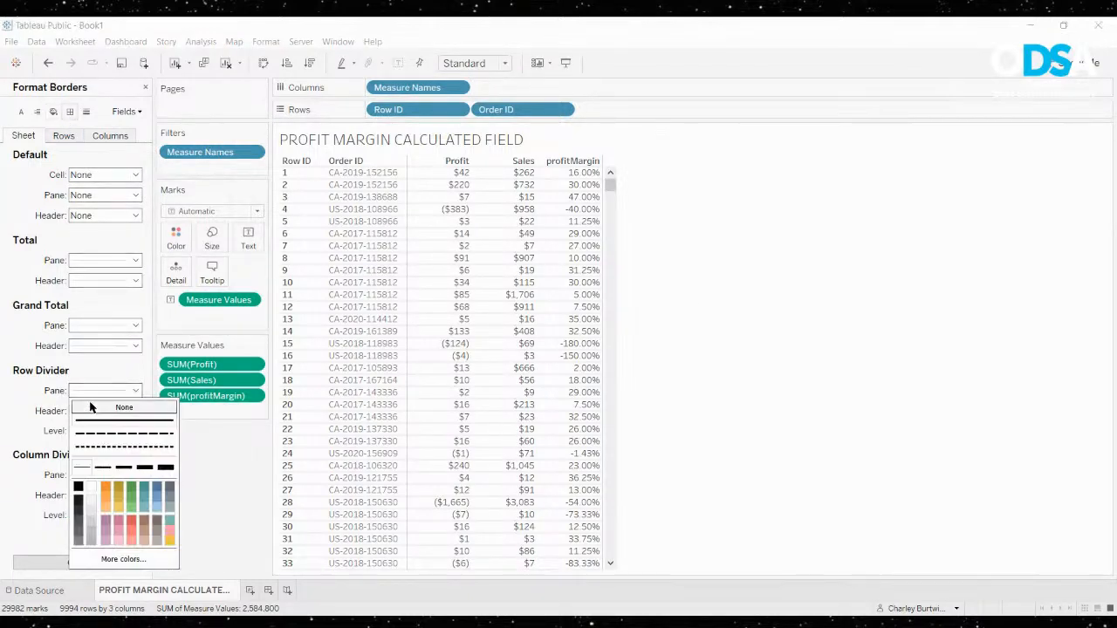
pyautogui.click(90, 408)
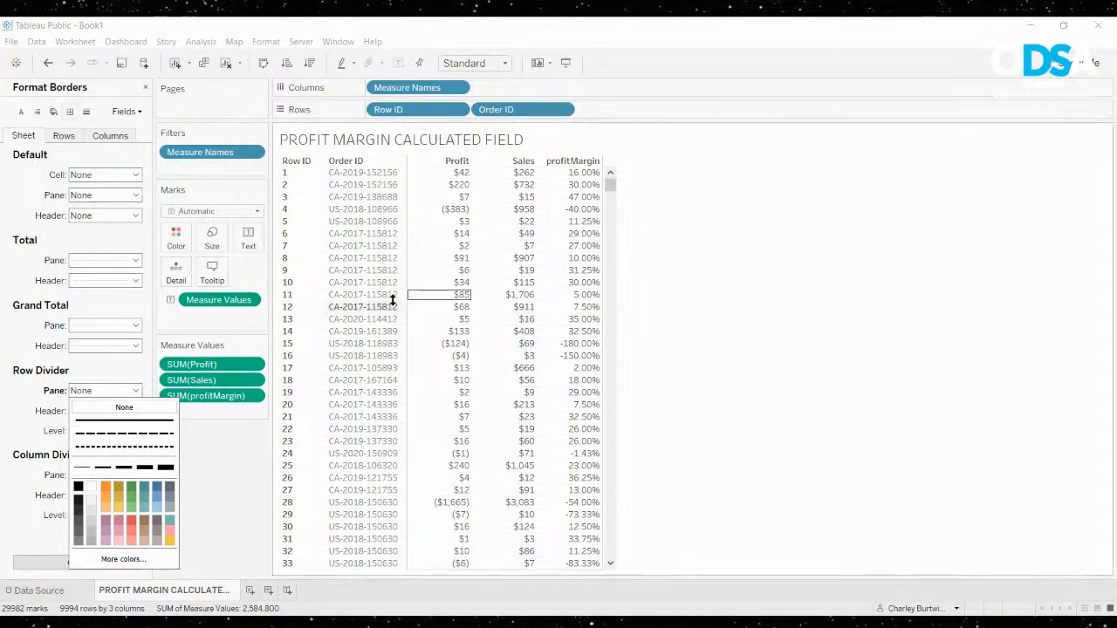
pyautogui.click(103, 475)
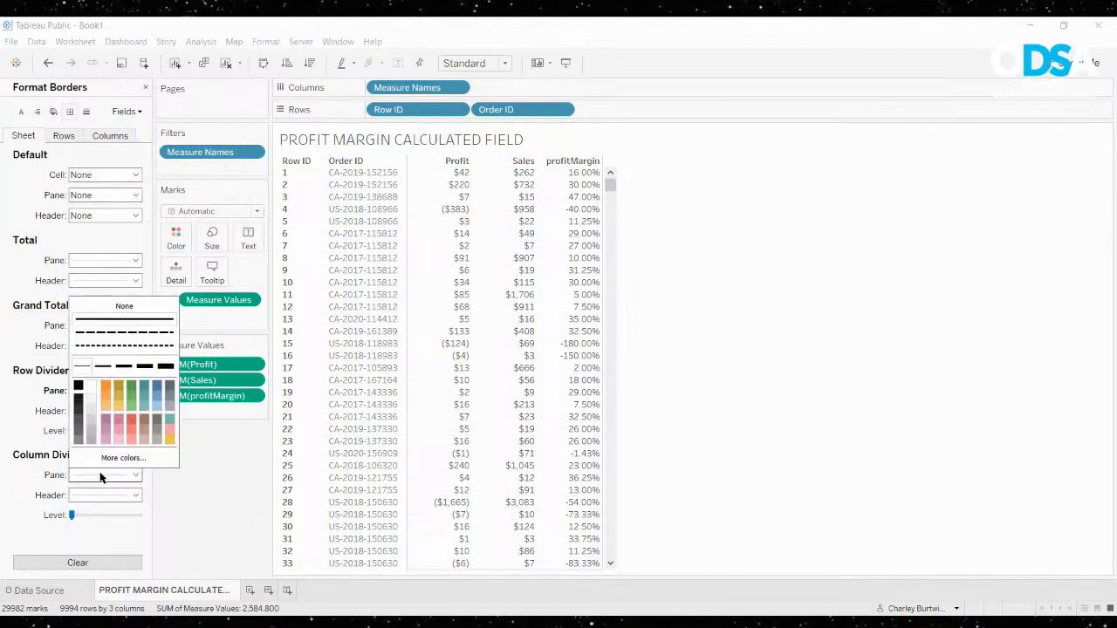
pyautogui.click(112, 312)
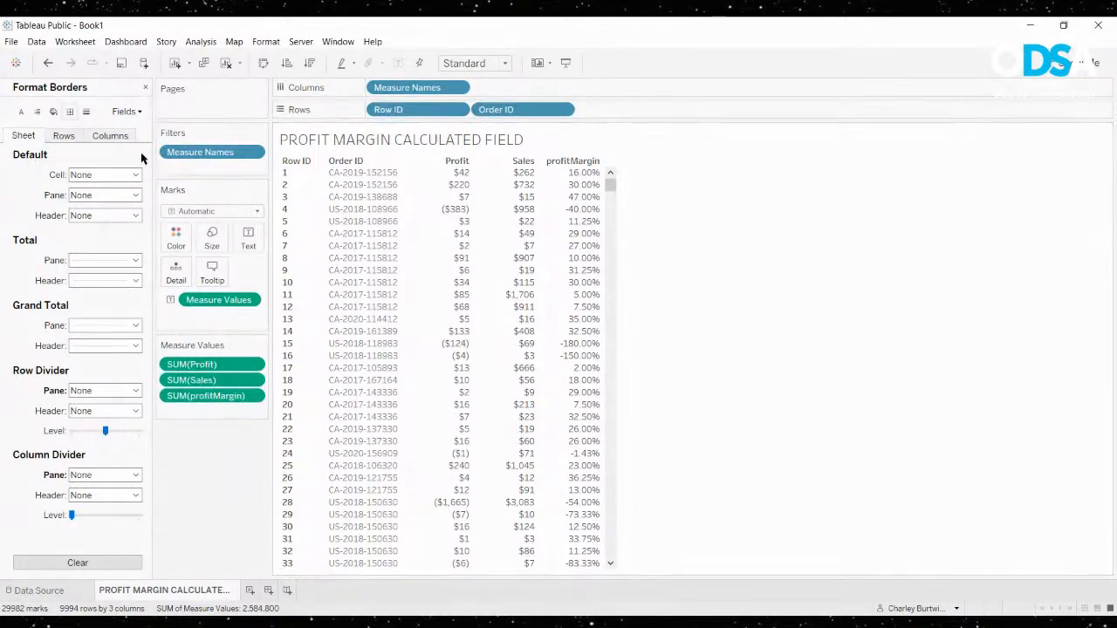
pyautogui.click(146, 90)
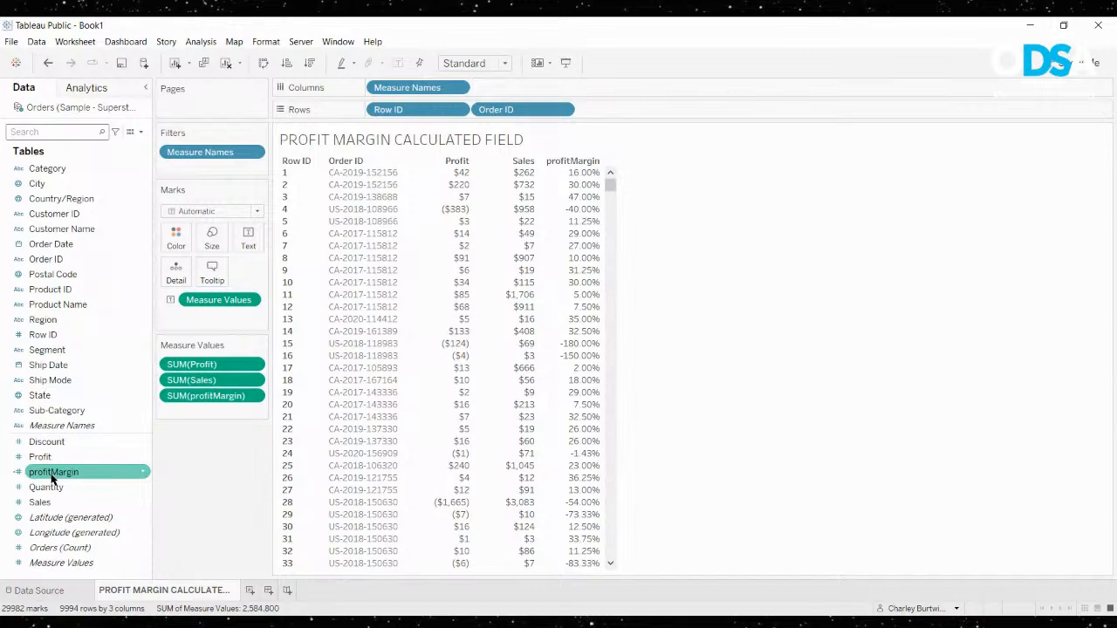
# Open the profitMargin calculated field for editing and enlarge its formula text
pyautogui.click(144, 473)
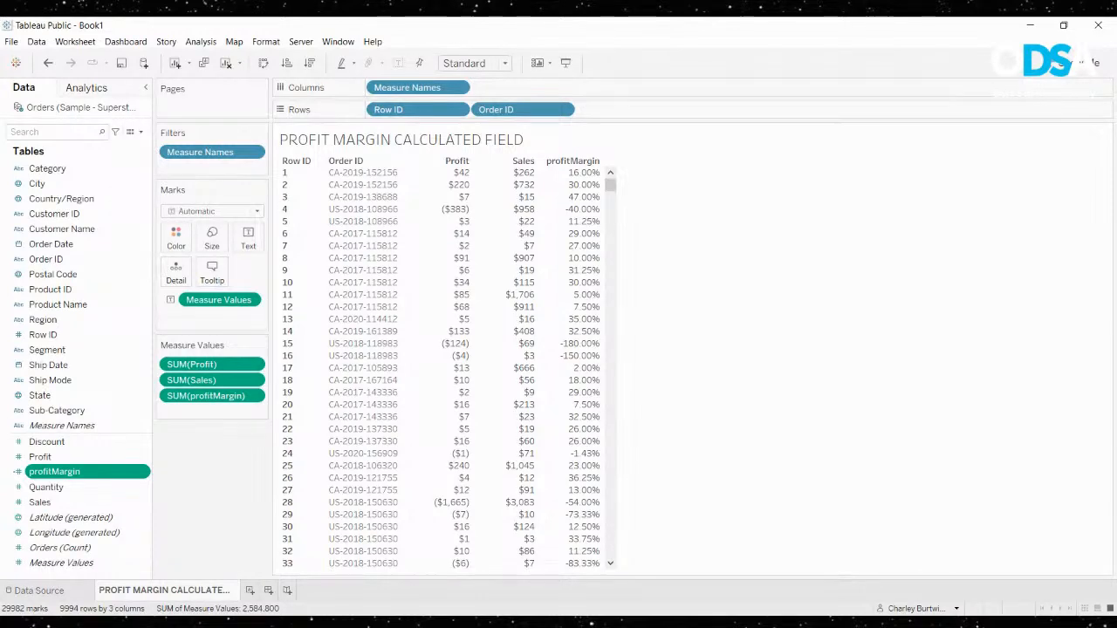
pyautogui.click(185, 245)
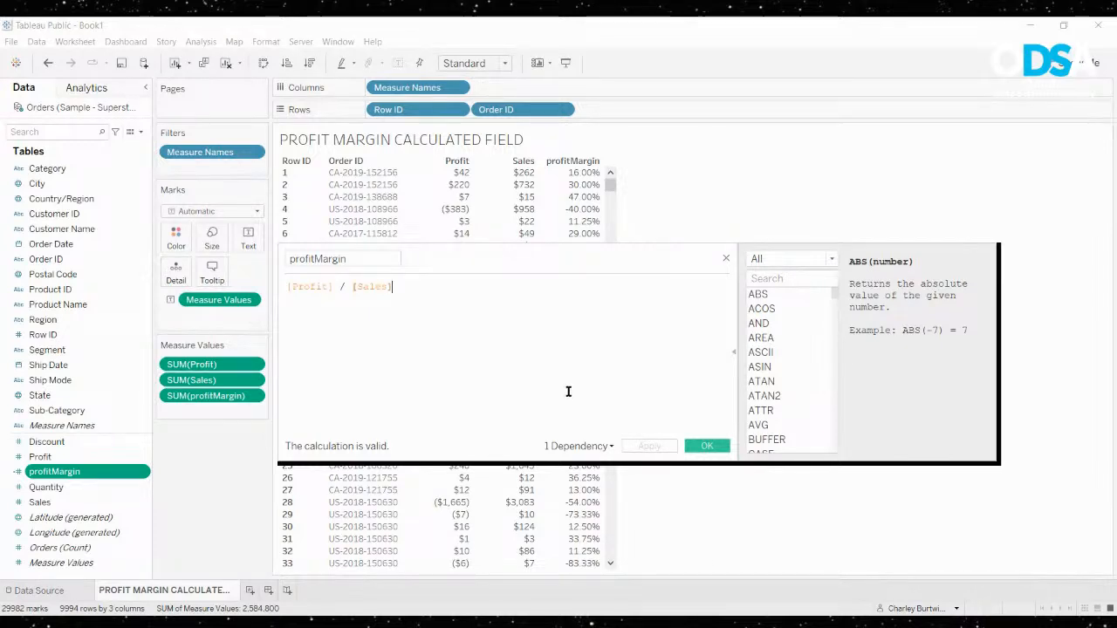
pyautogui.scroll(5, 568, 387)
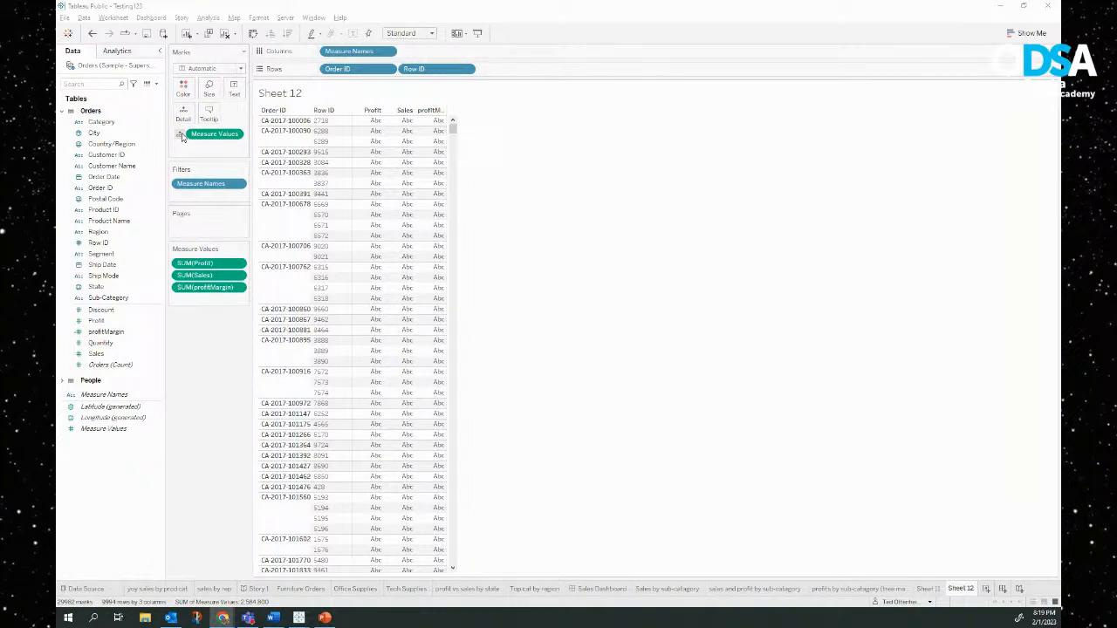
# In Sheet 12 of the other workbook, assign Measure Values to Text
pyautogui.moveTo(182, 138); pyautogui.dragTo(240, 92)
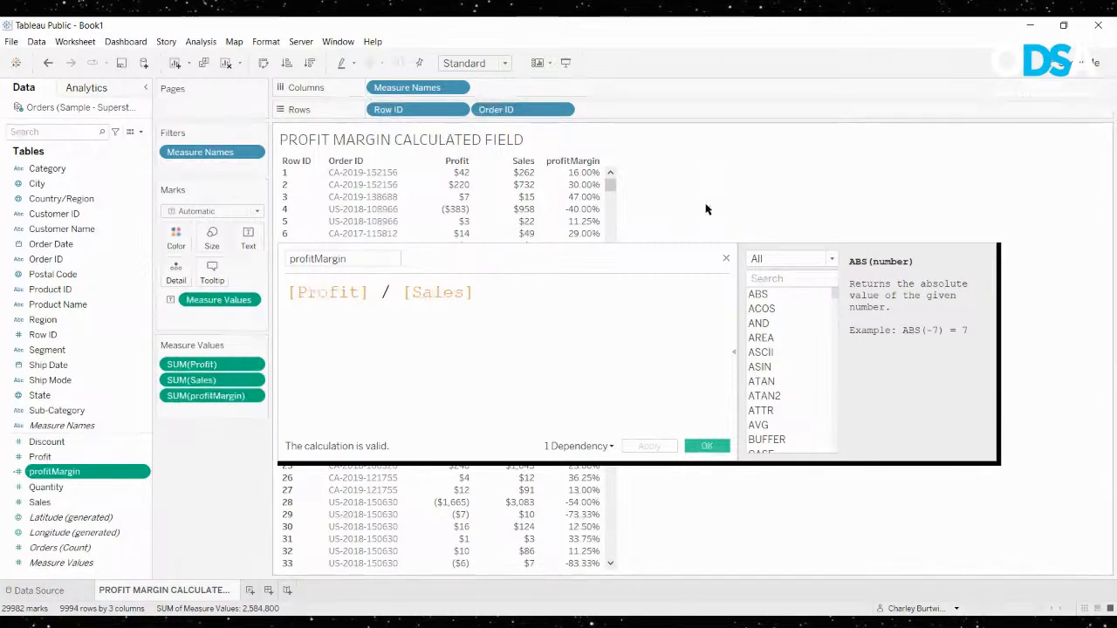
# Close the profitMargin calculation without changes and check the field's default number format
pyautogui.click(725, 258)
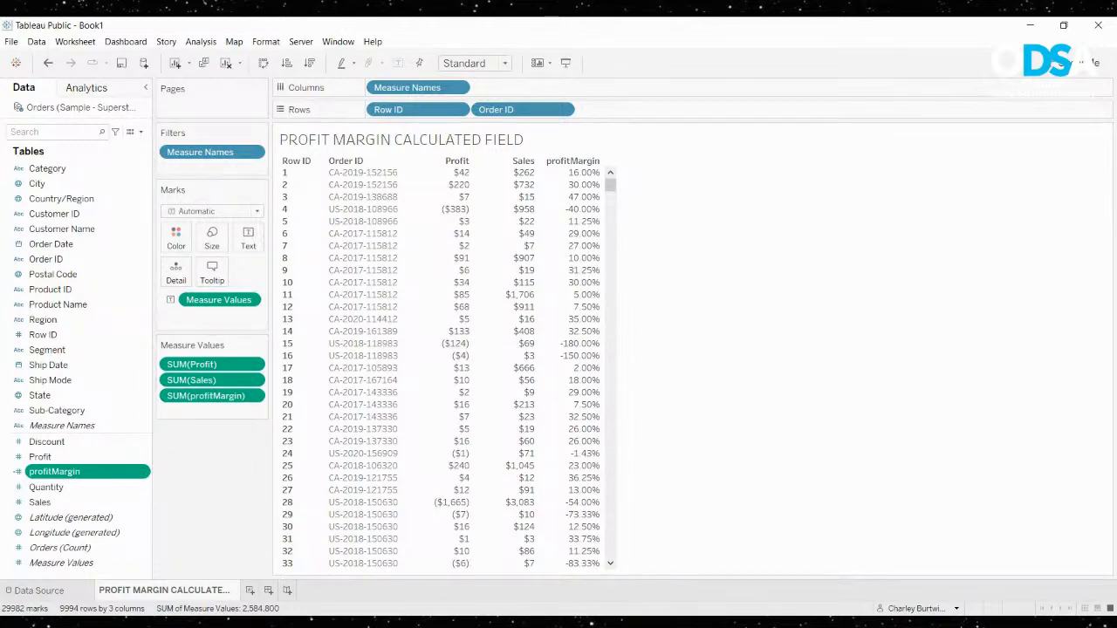
pyautogui.click(409, 337)
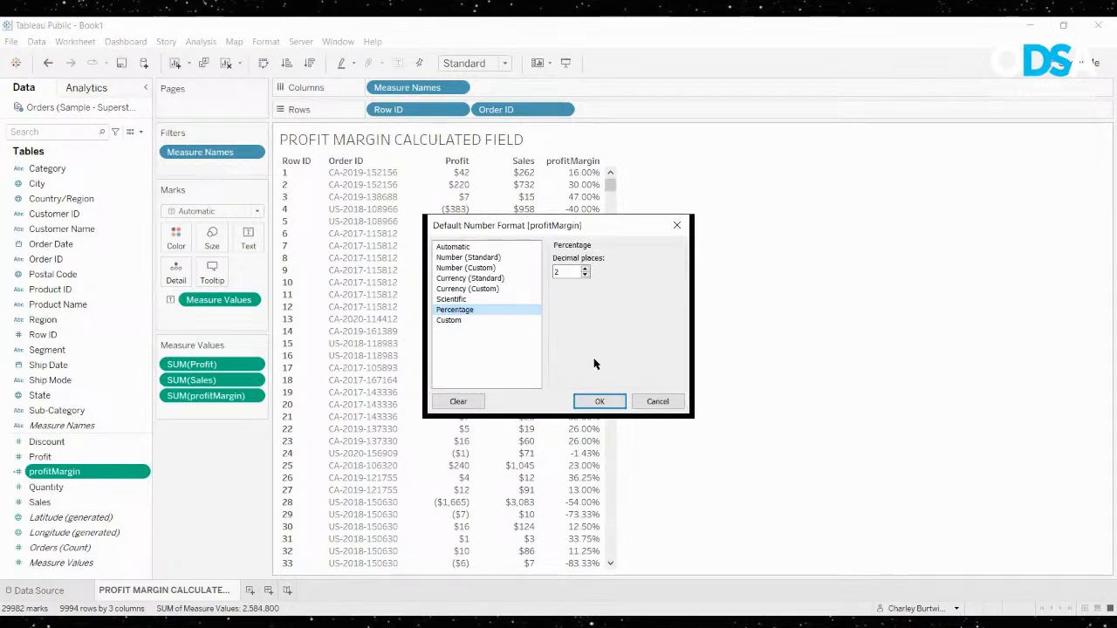
pyautogui.click(599, 402)
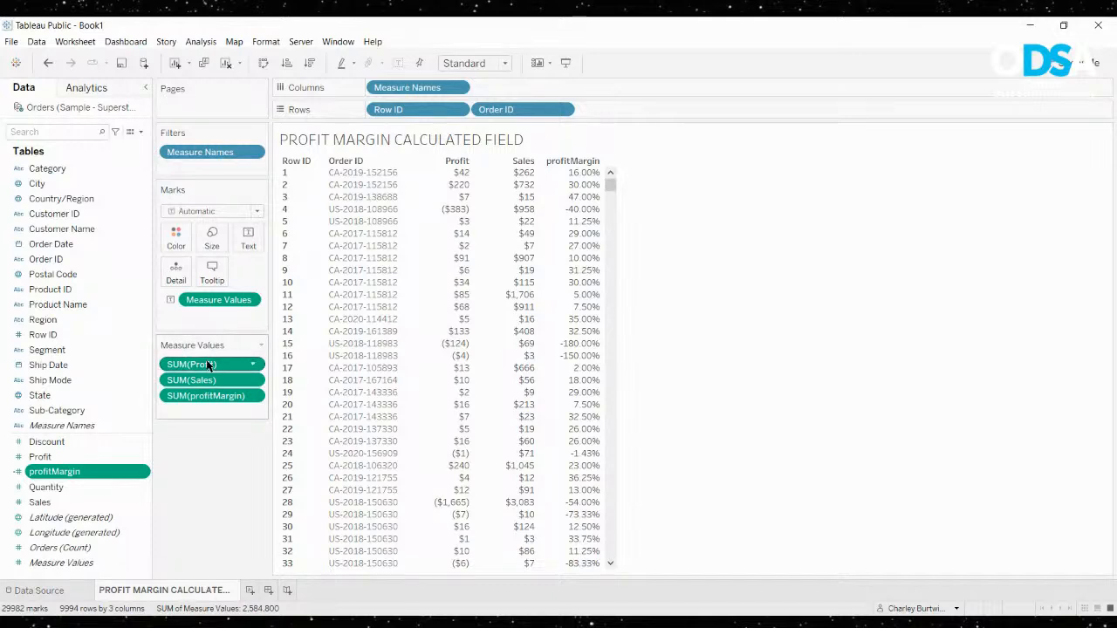
# Move Profit below profitMargin in the measure values, and return it to first place above Sales
pyautogui.moveTo(212, 365); pyautogui.dragTo(210, 407)
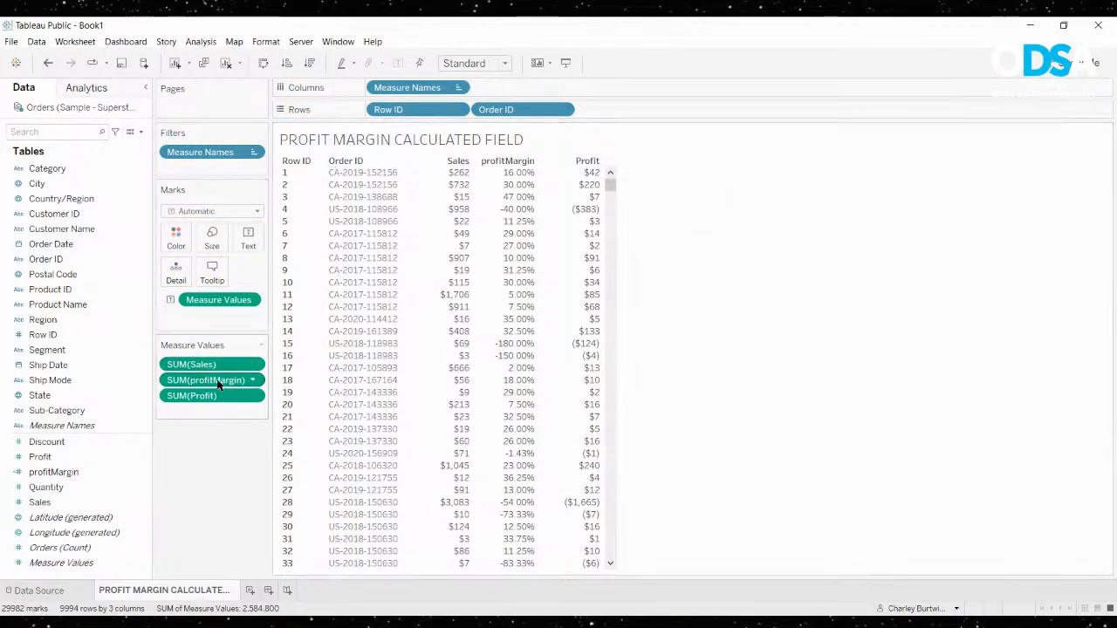
pyautogui.moveTo(216, 396); pyautogui.dragTo(216, 358)
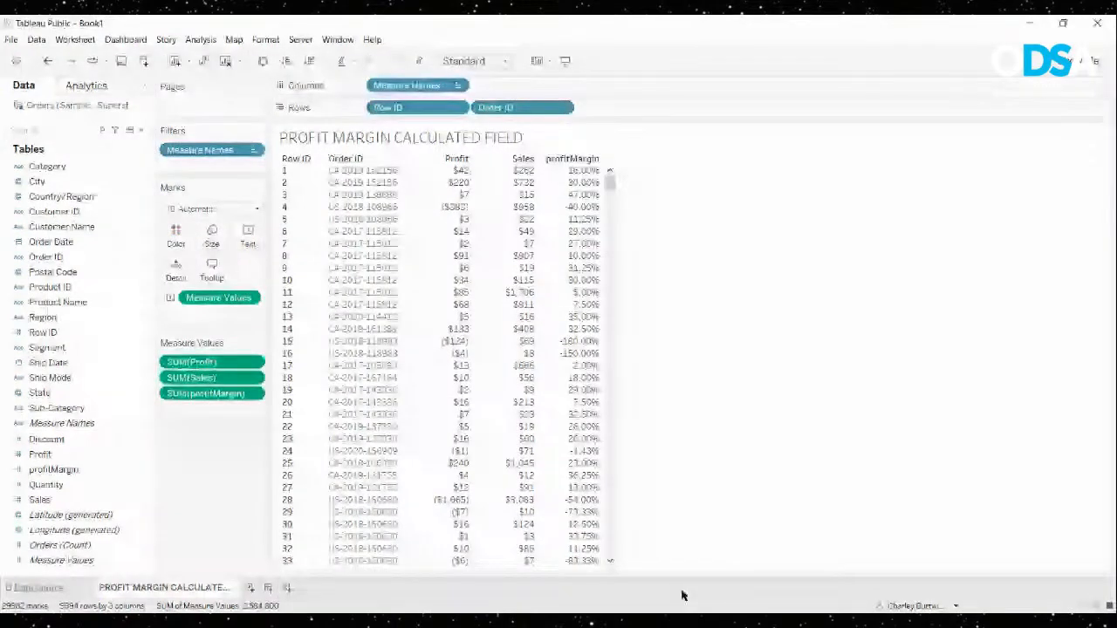
# Examine the Profit, Sales and profitMargin values in the table, comparing rows 1 and 4
pyautogui.moveTo(598, 234)
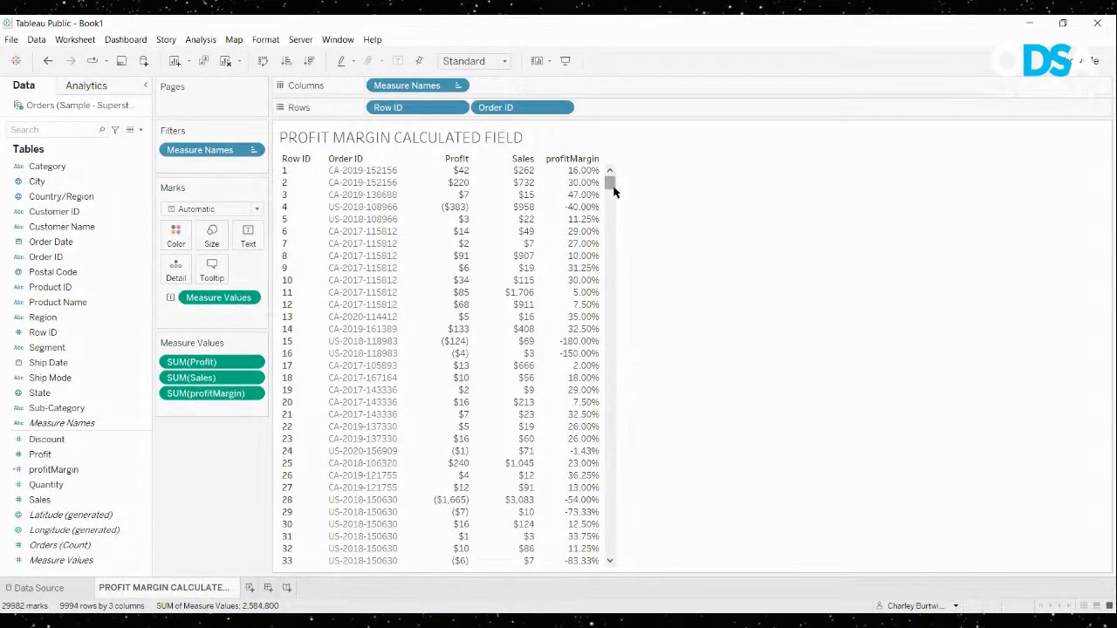
pyautogui.moveTo(520, 193)
pyautogui.moveTo(455, 176)
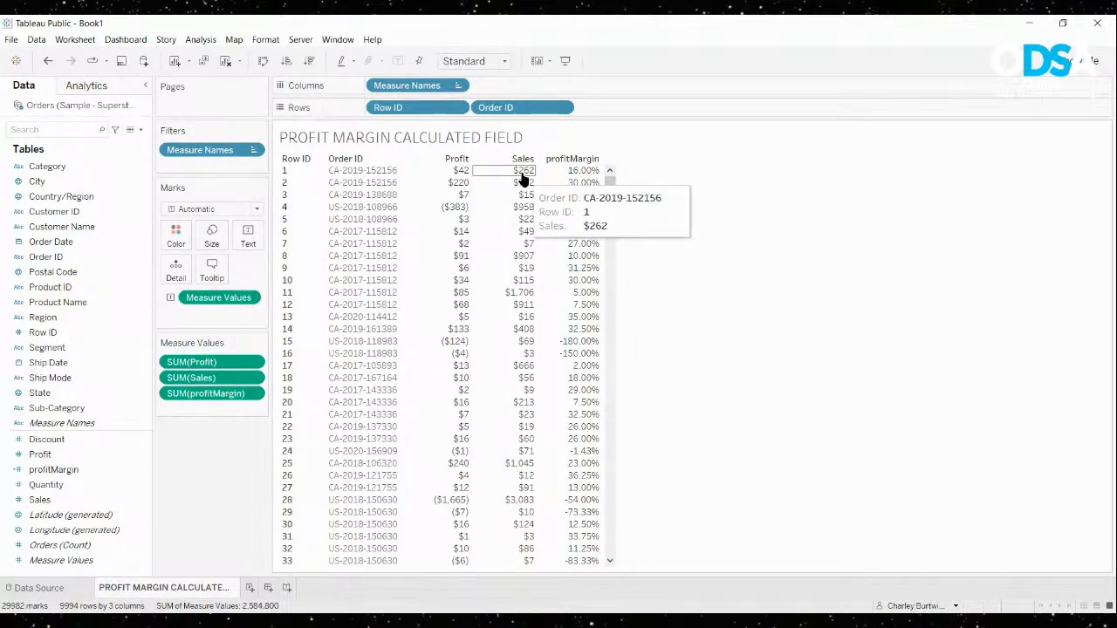
pyautogui.moveTo(447, 214)
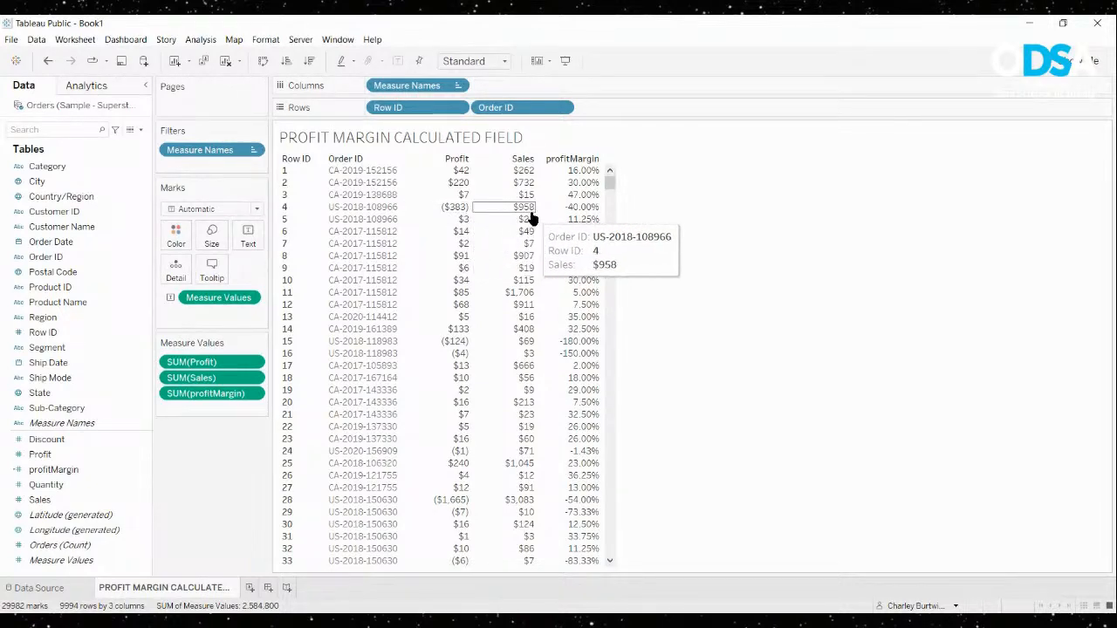
pyautogui.moveTo(585, 213)
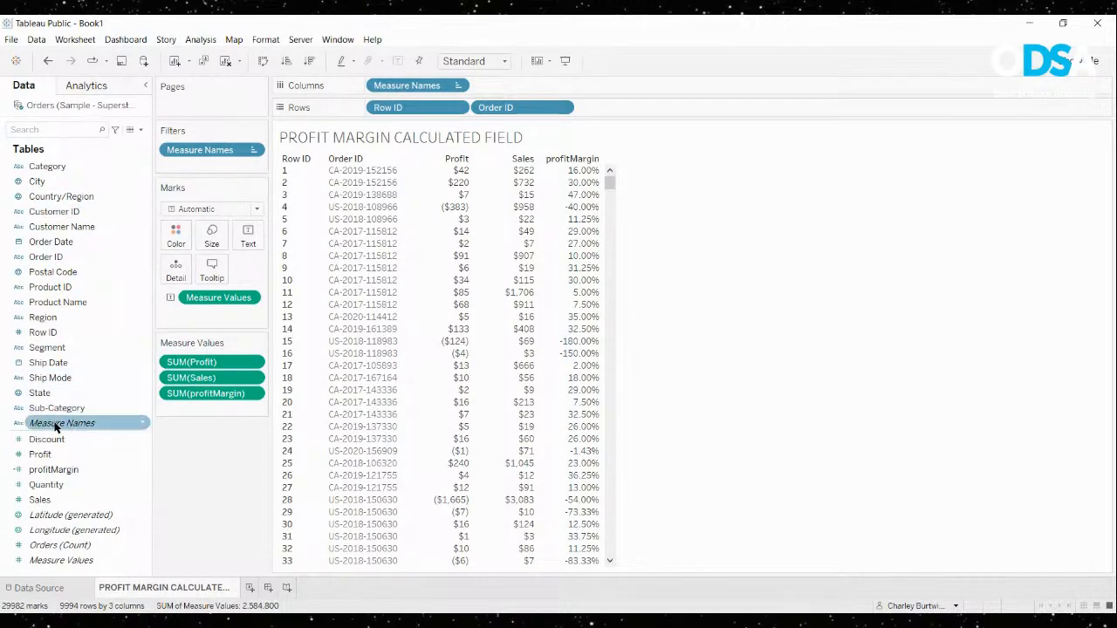
# Include Count of Orders, Discount and Quantity through the Measure Names filter, and restrict it again to Profit, Sales and profitMargin
pyautogui.doubleClick(251, 150)
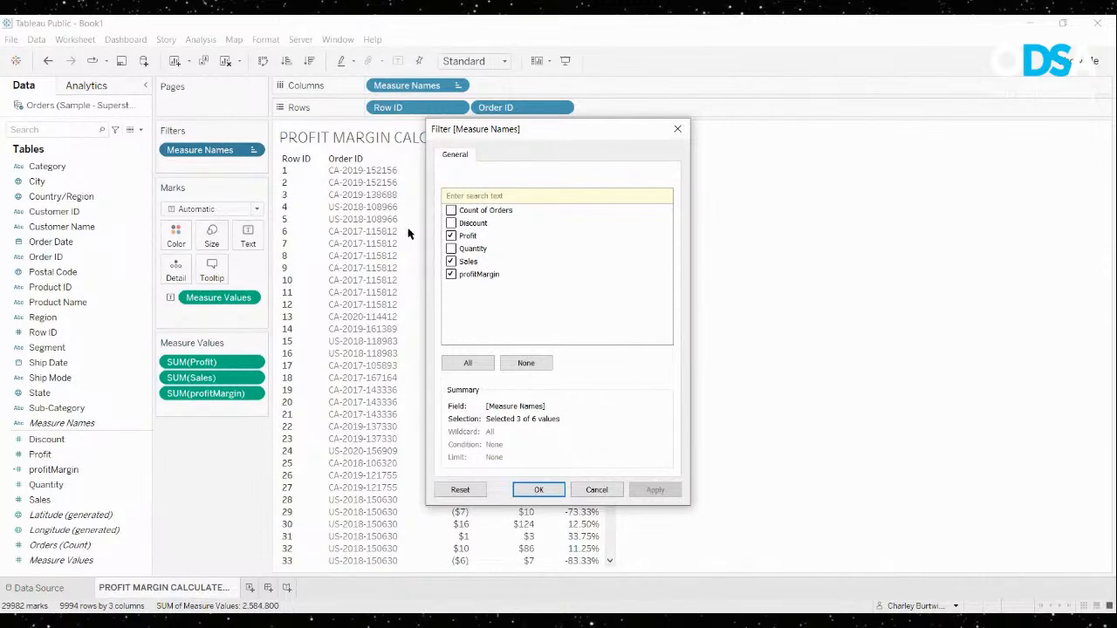
pyautogui.click(451, 210)
pyautogui.click(451, 223)
pyautogui.moveTo(567, 128); pyautogui.dragTo(937, 121)
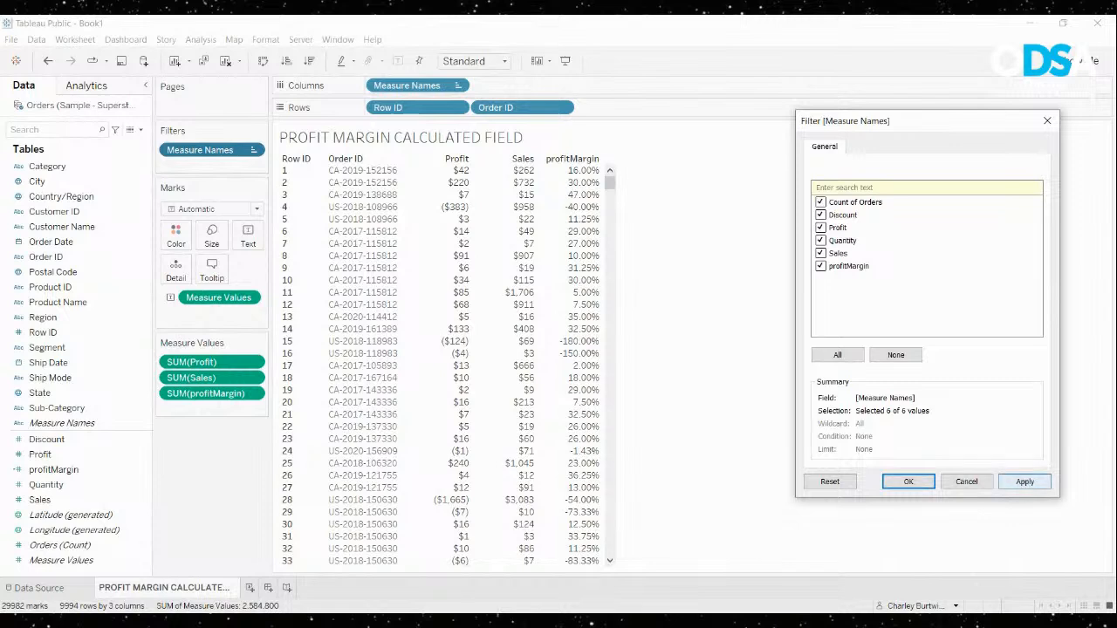
pyautogui.click(1025, 481)
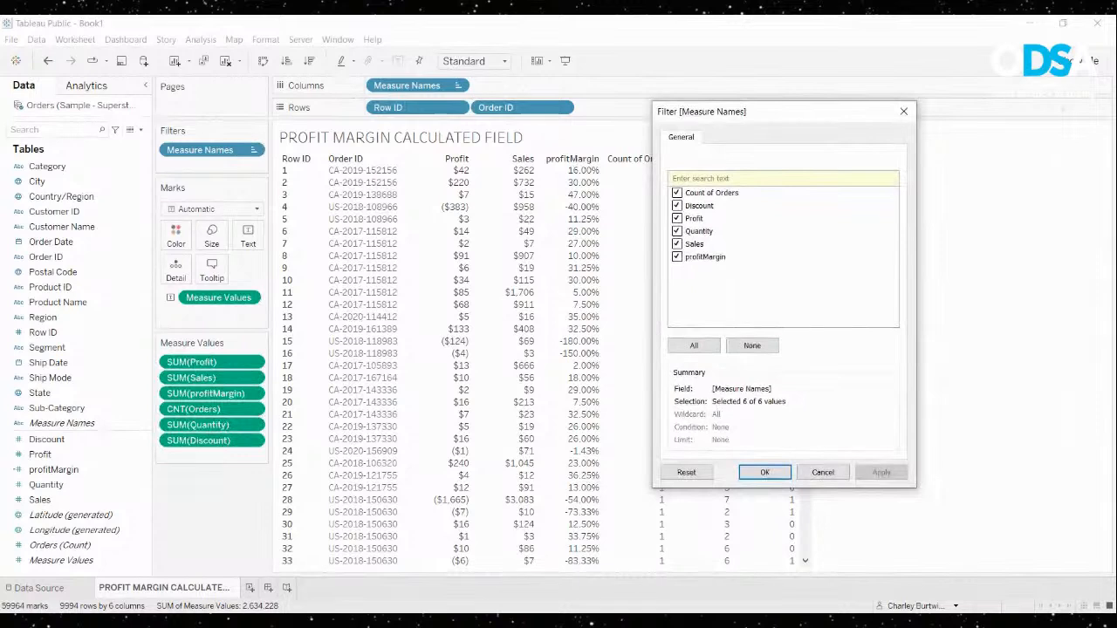
pyautogui.click(678, 193)
pyautogui.click(765, 472)
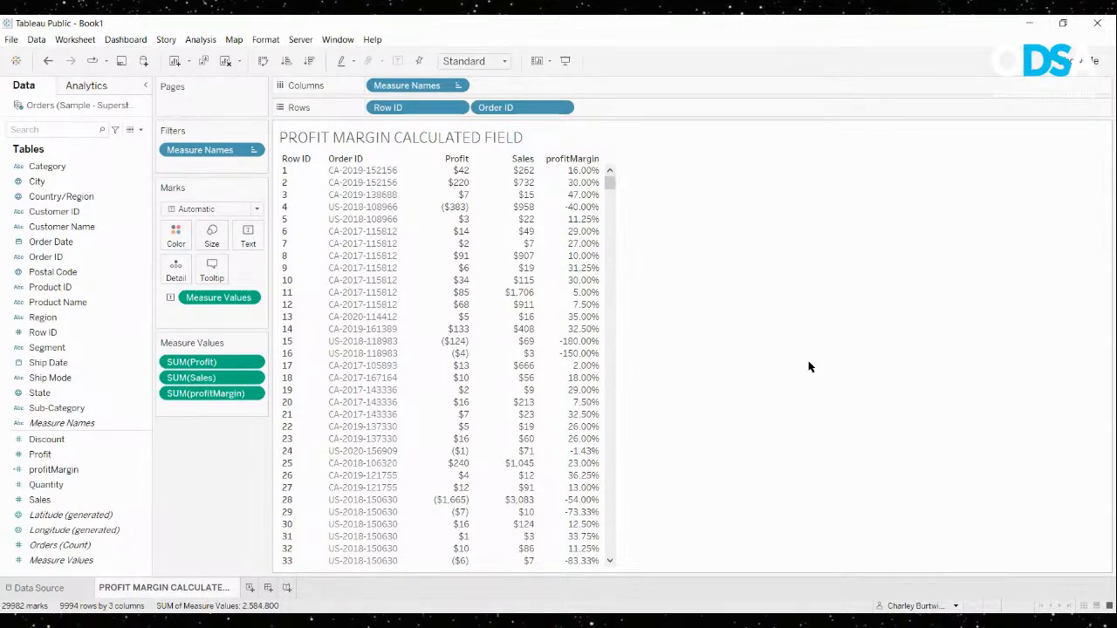
# Check the default number format of the profitMargin field, keeping Percentage with two decimal places
pyautogui.click(142, 471)
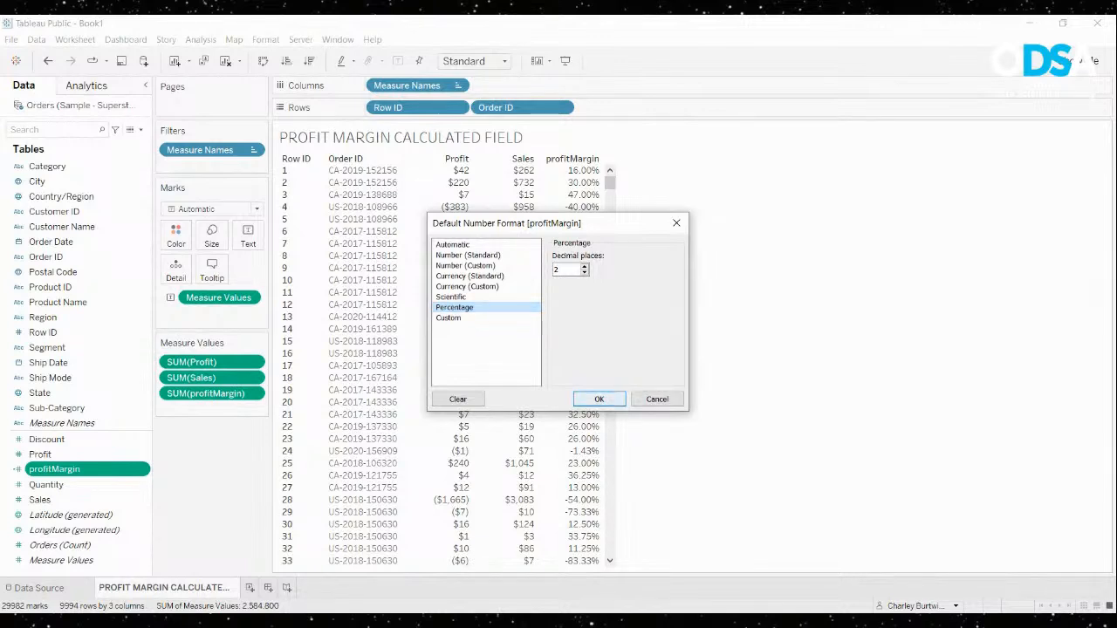
pyautogui.click(599, 399)
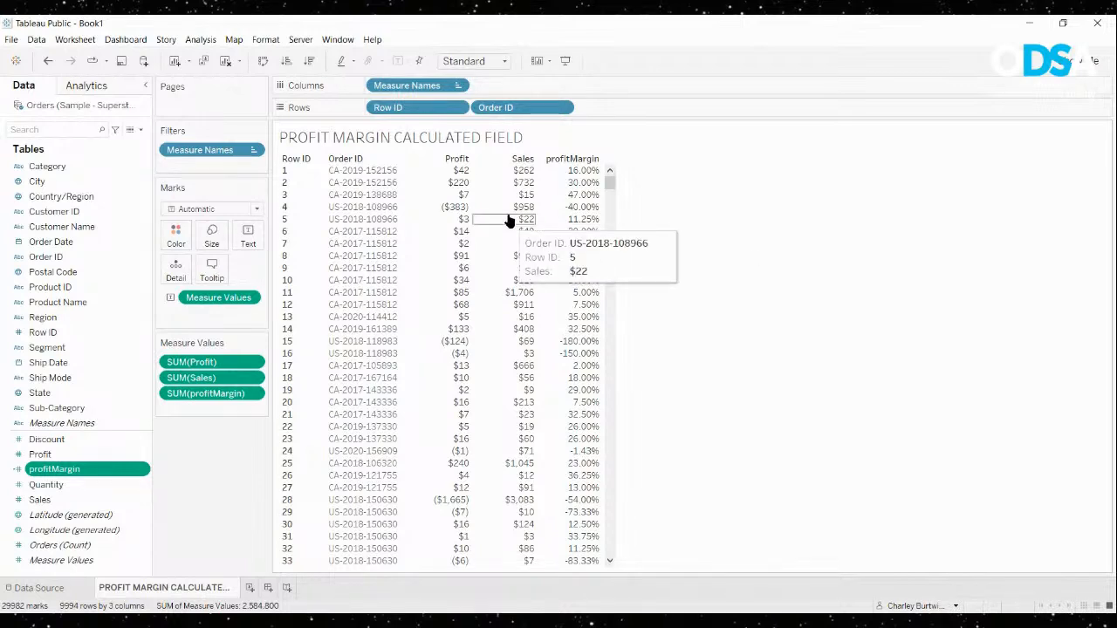
# Set the default number format of Sales to Currency (Custom) with 2 decimal places
pyautogui.click(137, 499)
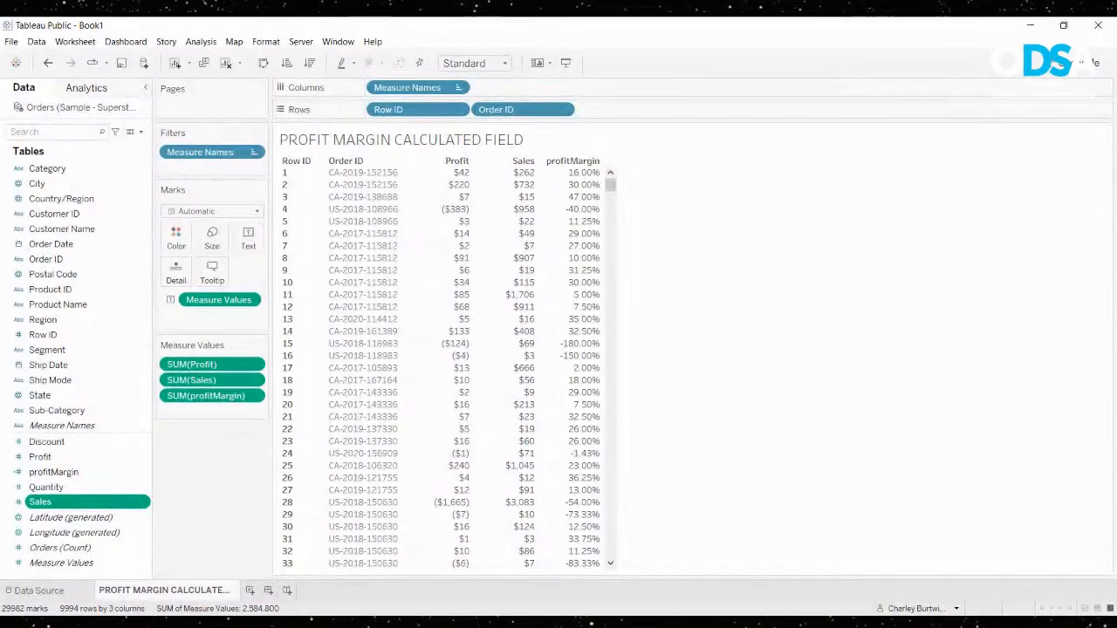
pyautogui.rightClick(139, 500)
pyautogui.moveTo(202, 404)
pyautogui.click(313, 437)
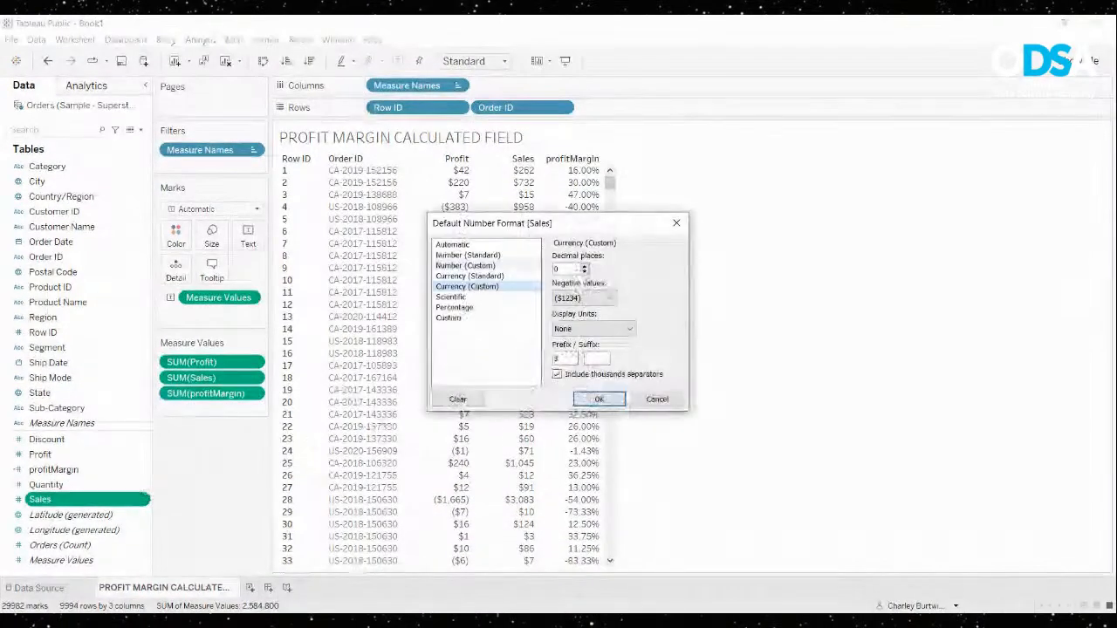
pyautogui.moveTo(575, 225); pyautogui.dragTo(758, 203)
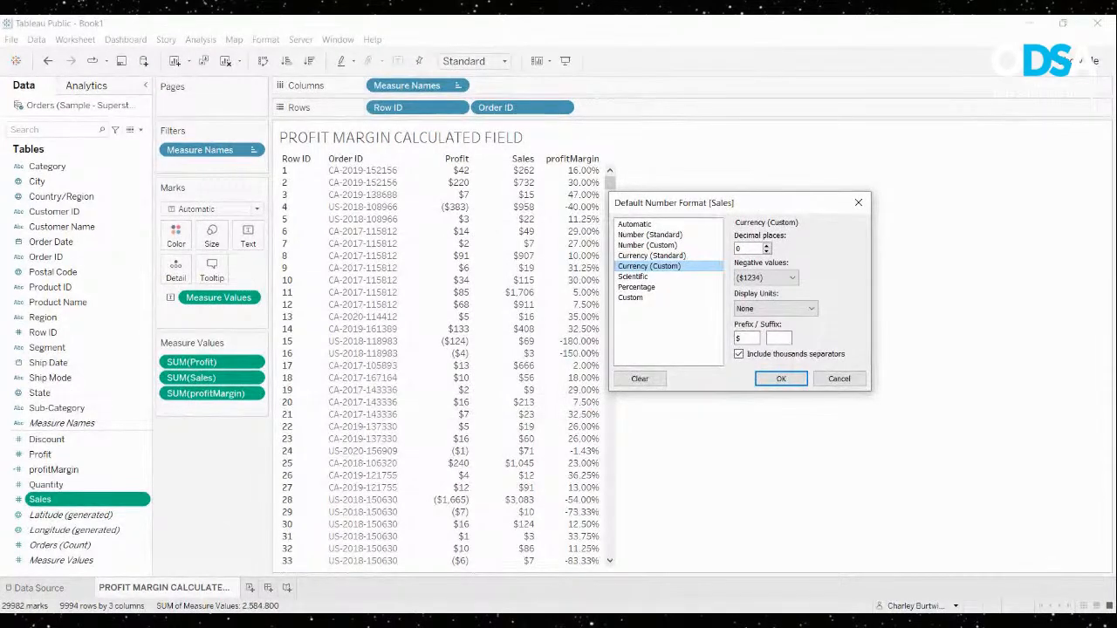
pyautogui.click(652, 255)
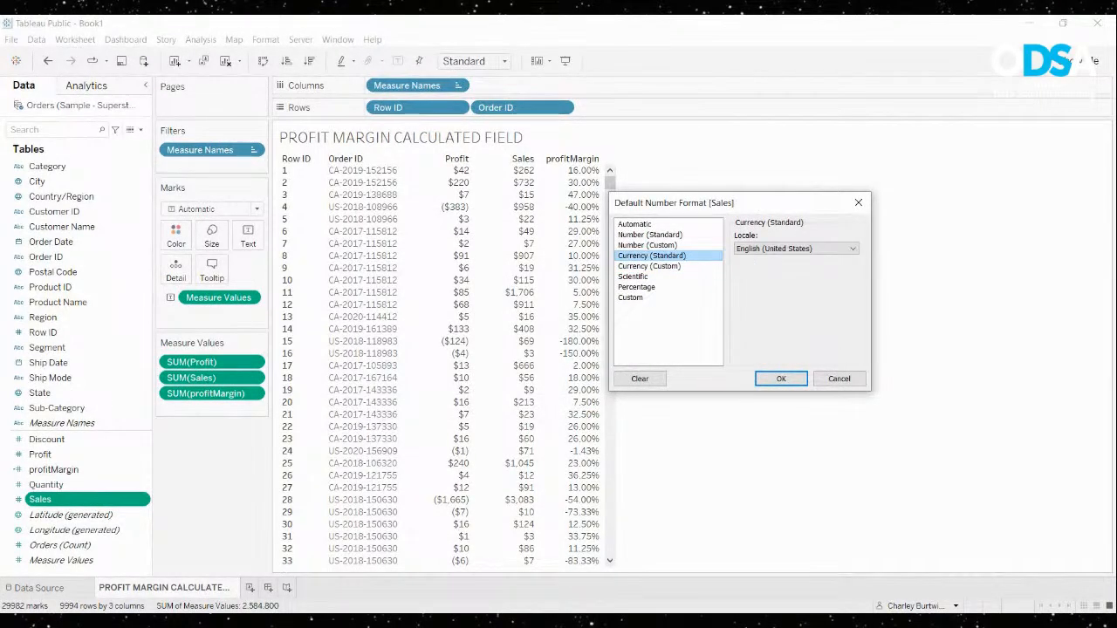
pyautogui.click(650, 266)
pyautogui.doubleClick(766, 252)
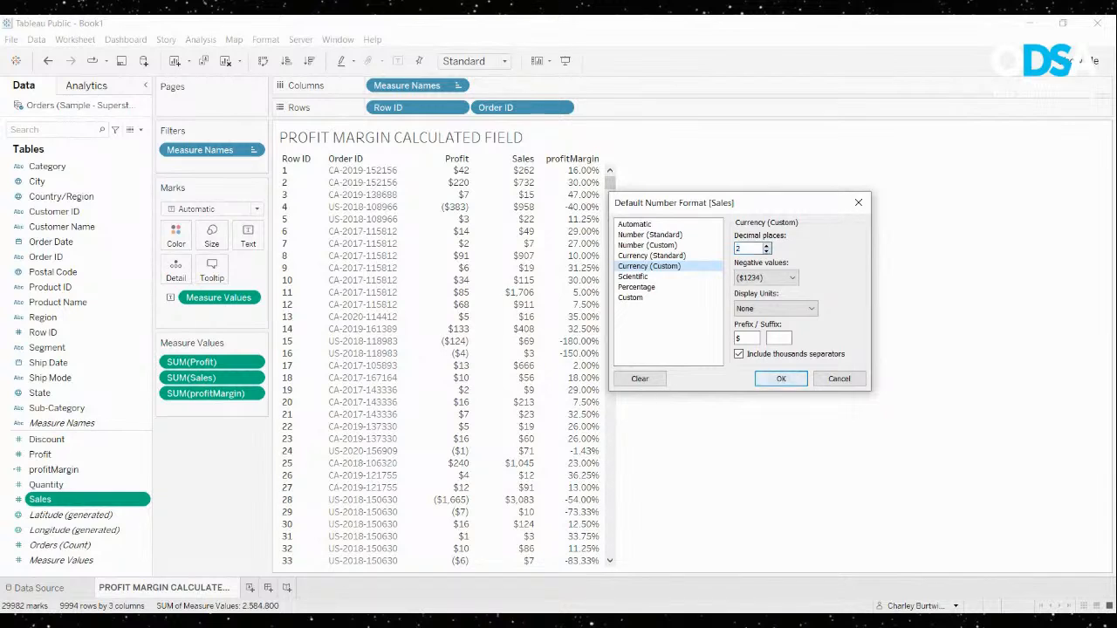
pyautogui.click(781, 378)
pyautogui.moveTo(522, 181)
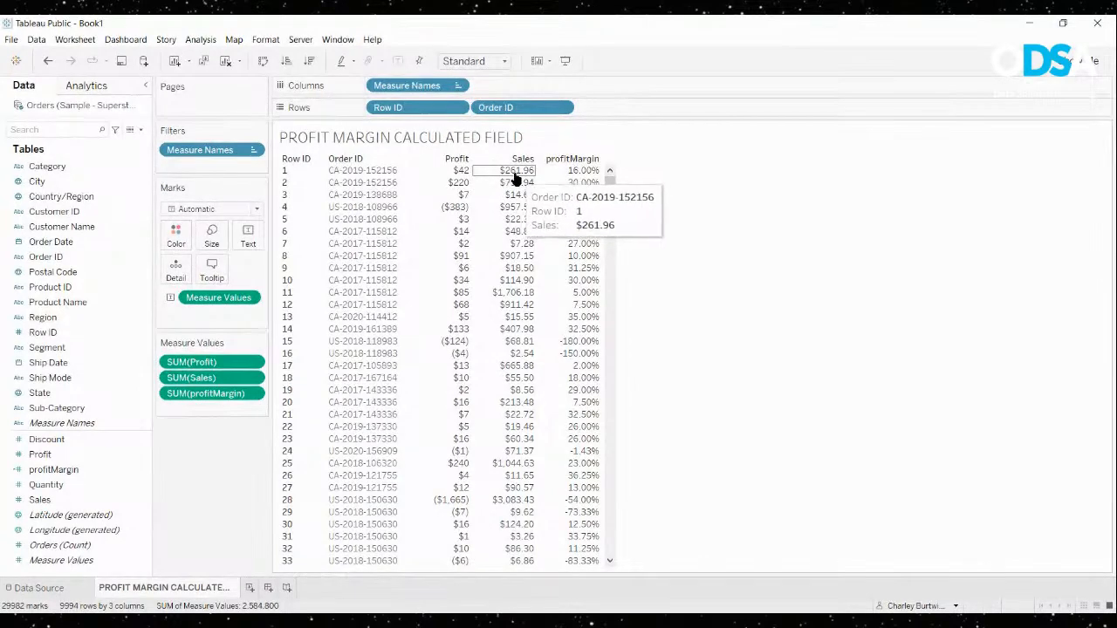
# Return the default currency format of Sales to 0 decimal places
pyautogui.click(133, 497)
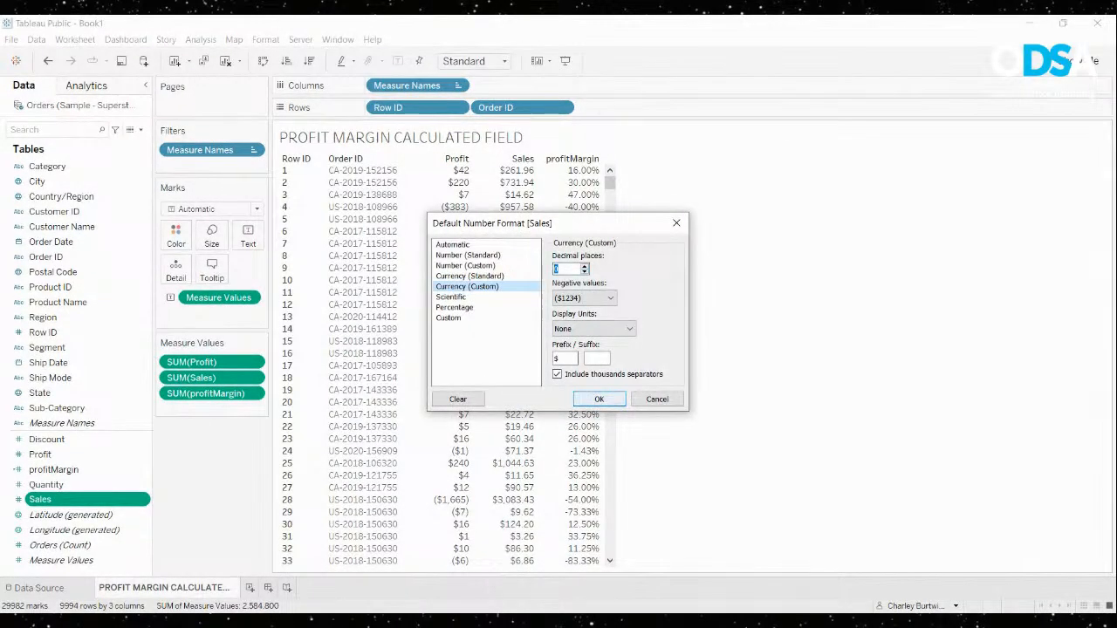
pyautogui.click(599, 399)
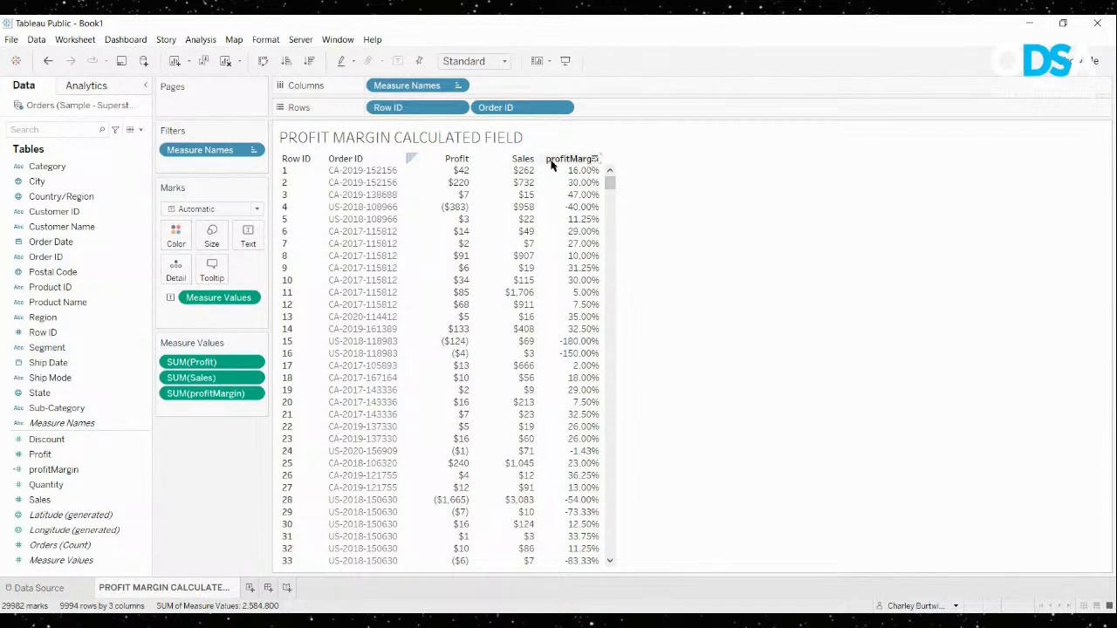
pyautogui.moveTo(558, 175)
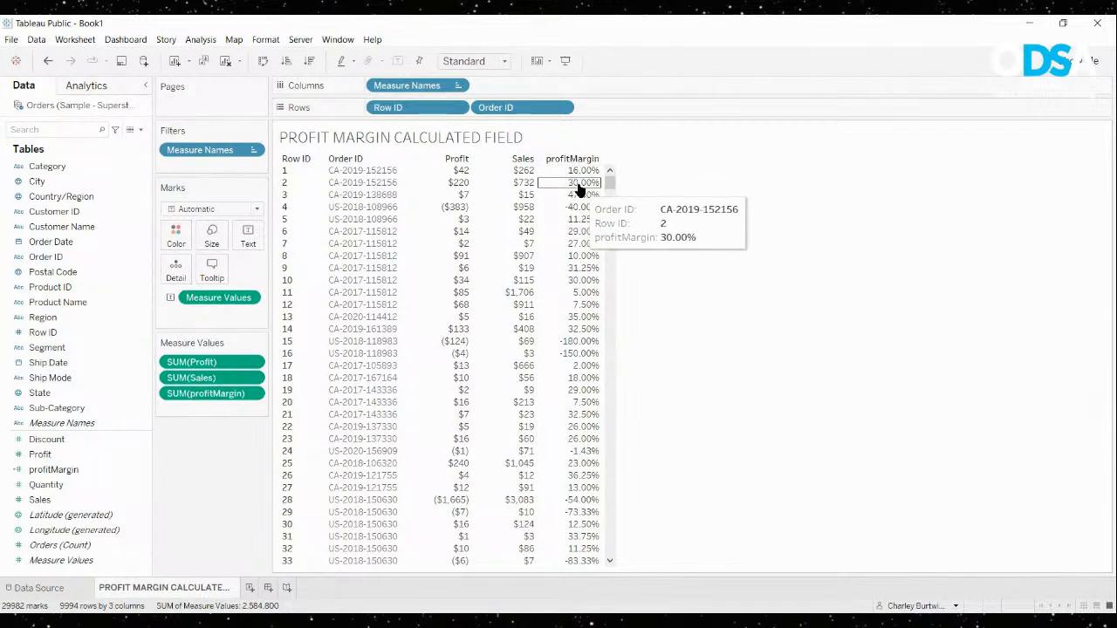
# Create a new worksheet with a line chart of profitMargin by month of Order Date
pyautogui.click(251, 589)
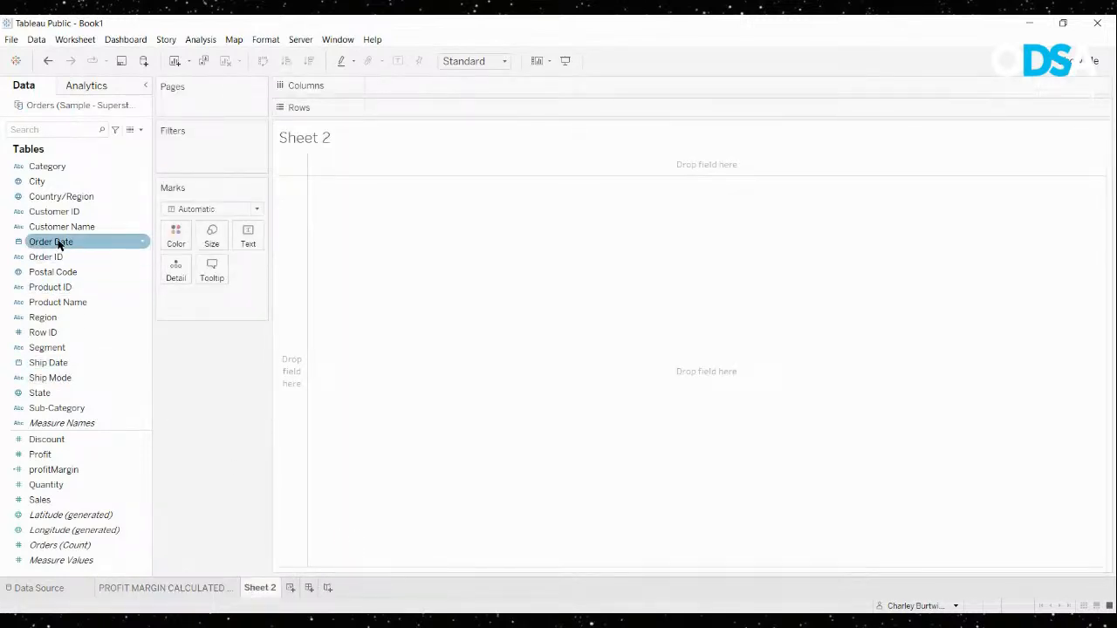
pyautogui.moveTo(58, 244); pyautogui.dragTo(411, 88)
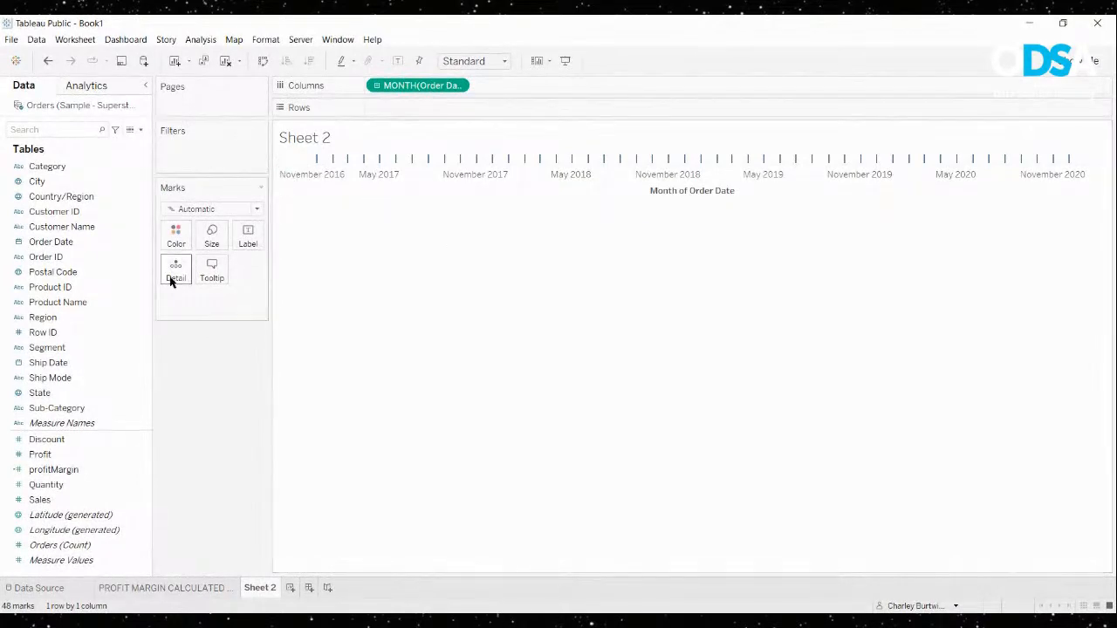
pyautogui.moveTo(72, 470); pyautogui.dragTo(442, 108)
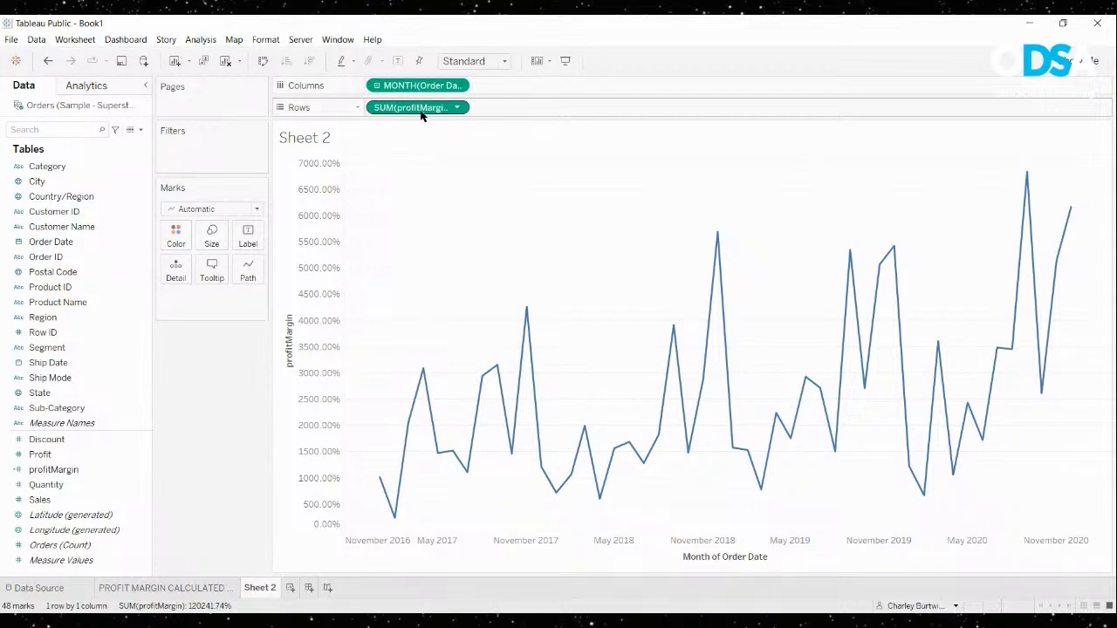
# Add the month of Order Date to the rows of the PROFIT MARGIN CALCULATED FIELD table, after Order ID
pyautogui.click(192, 588)
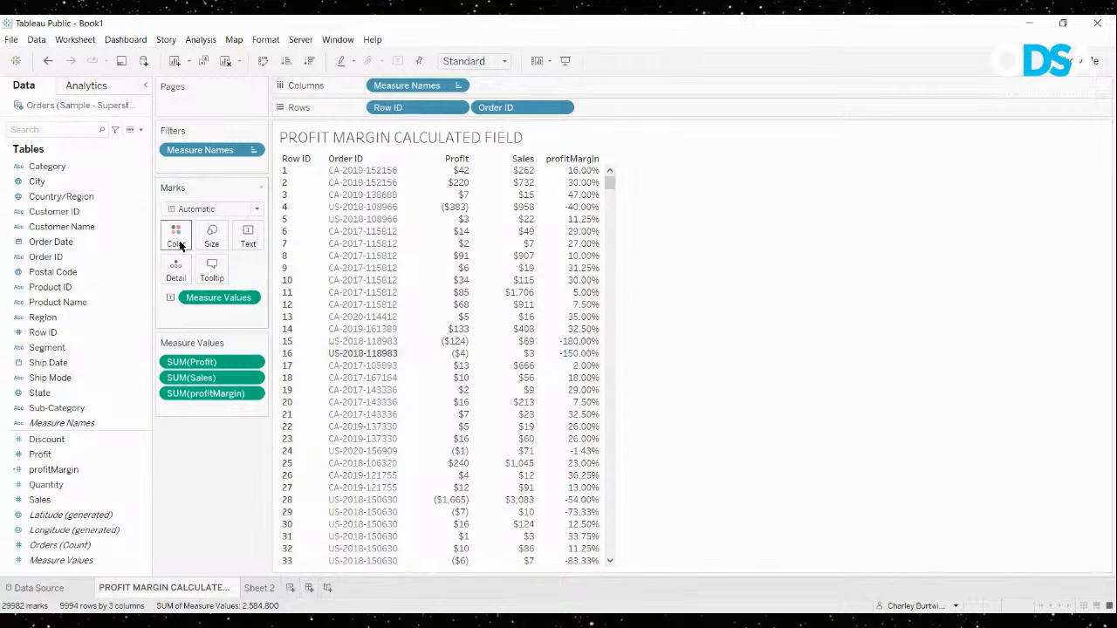
pyautogui.click(52, 246)
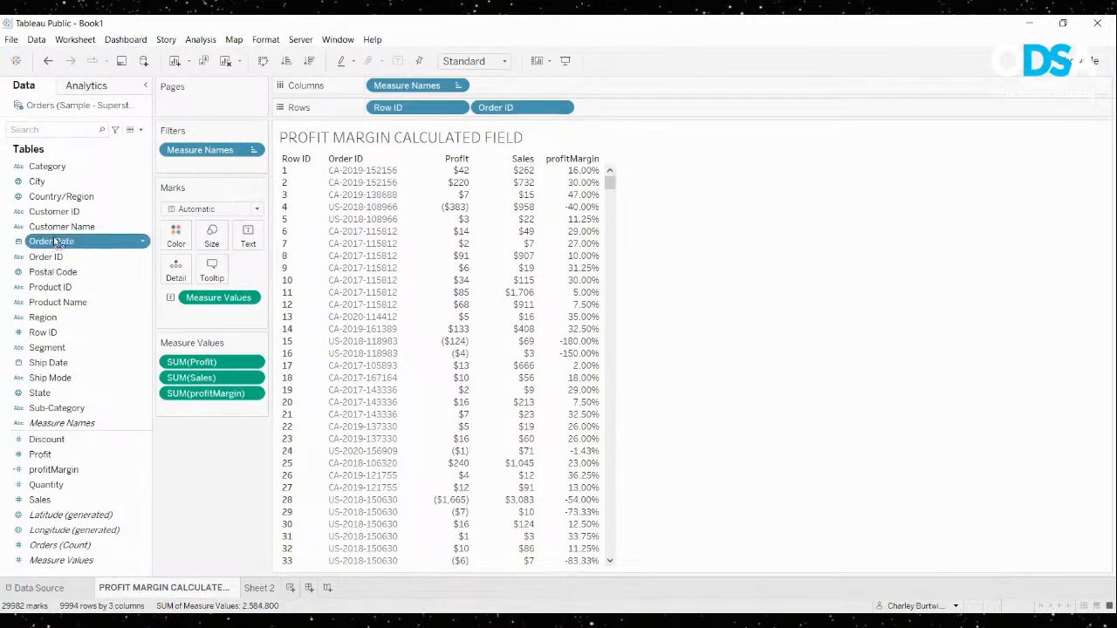
pyautogui.moveTo(56, 244); pyautogui.dragTo(624, 107)
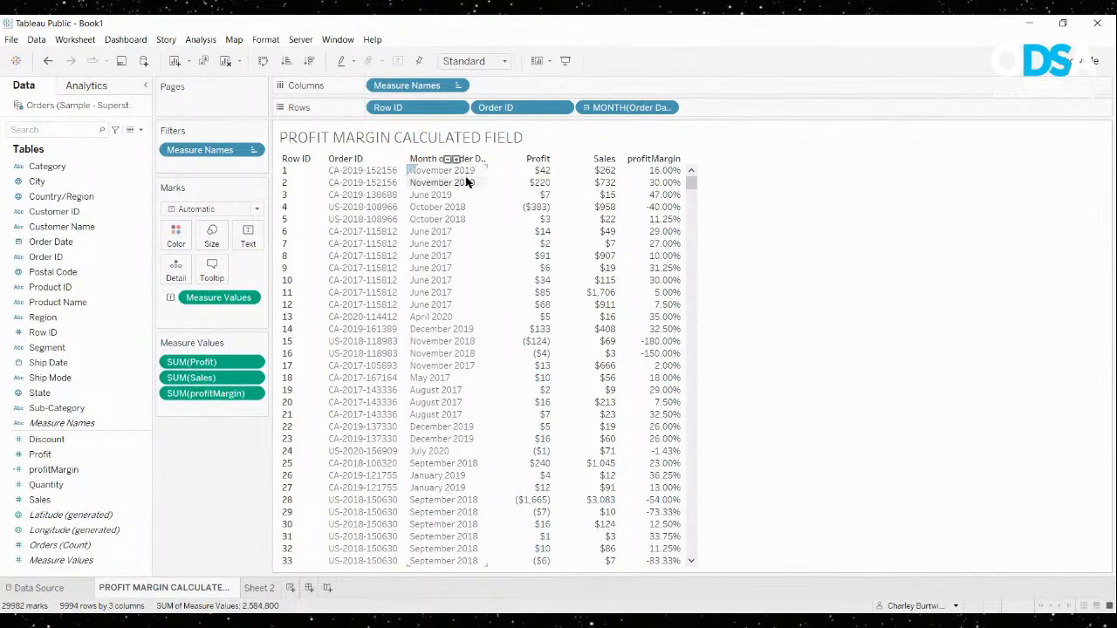
pyautogui.moveTo(656, 177)
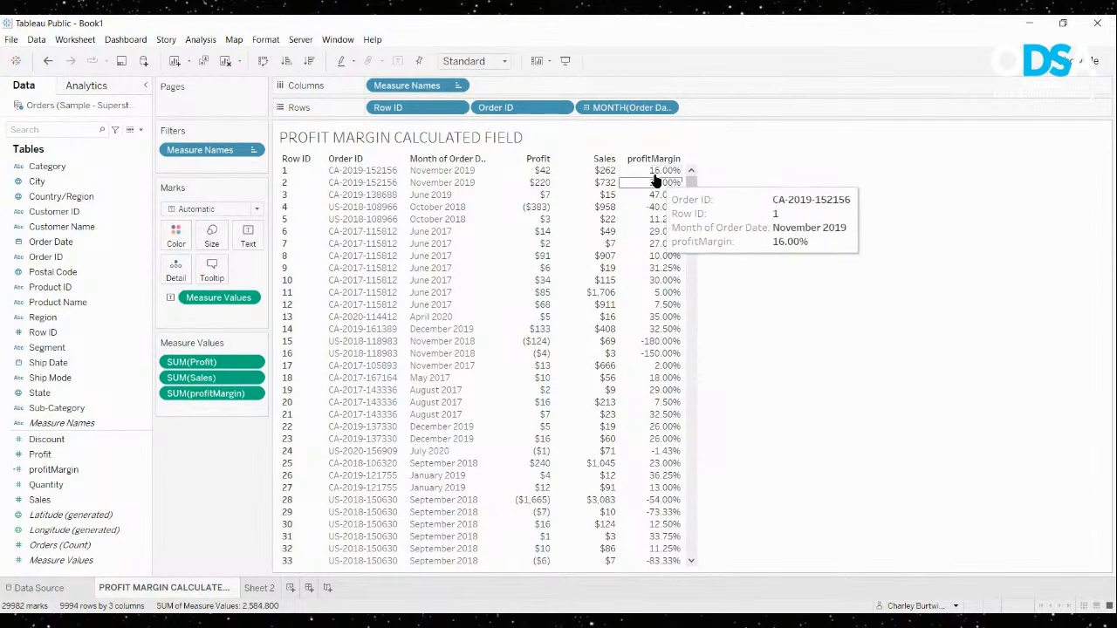
# Return to Sheet 2 and start a new calculated field named aggregatedProfitMargin
pyautogui.click(263, 589)
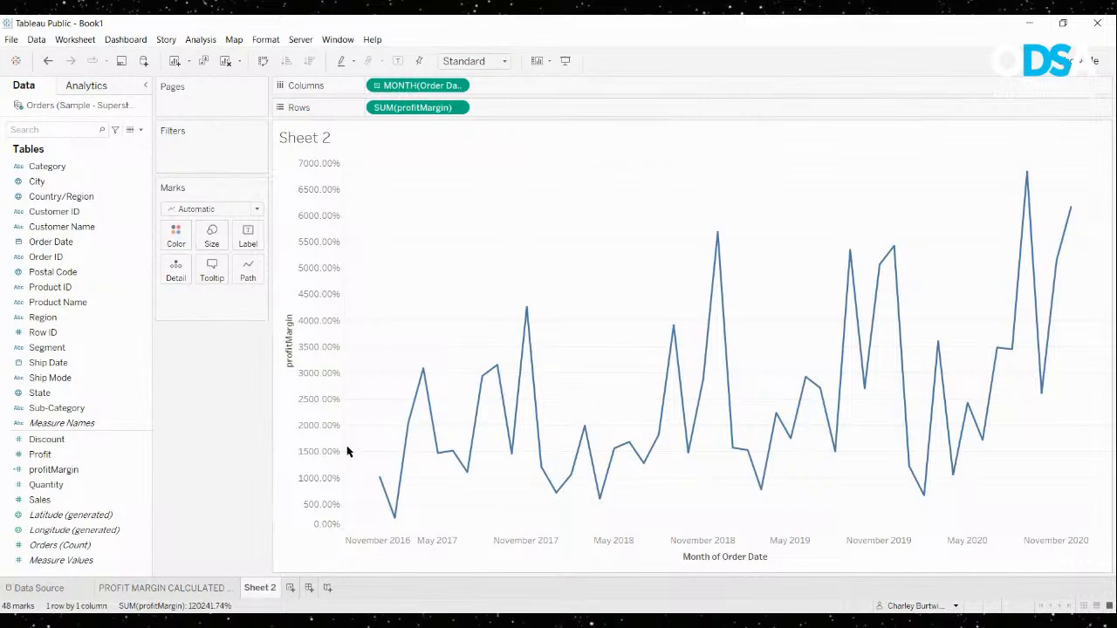
pyautogui.moveTo(380, 481)
pyautogui.click(217, 585)
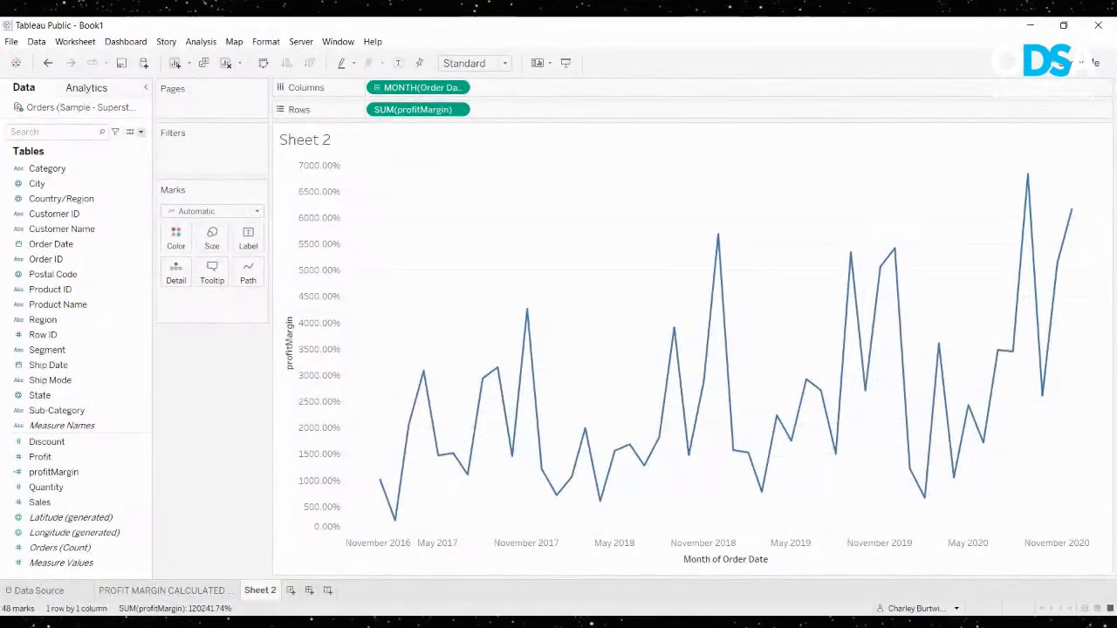
pyautogui.click(129, 141)
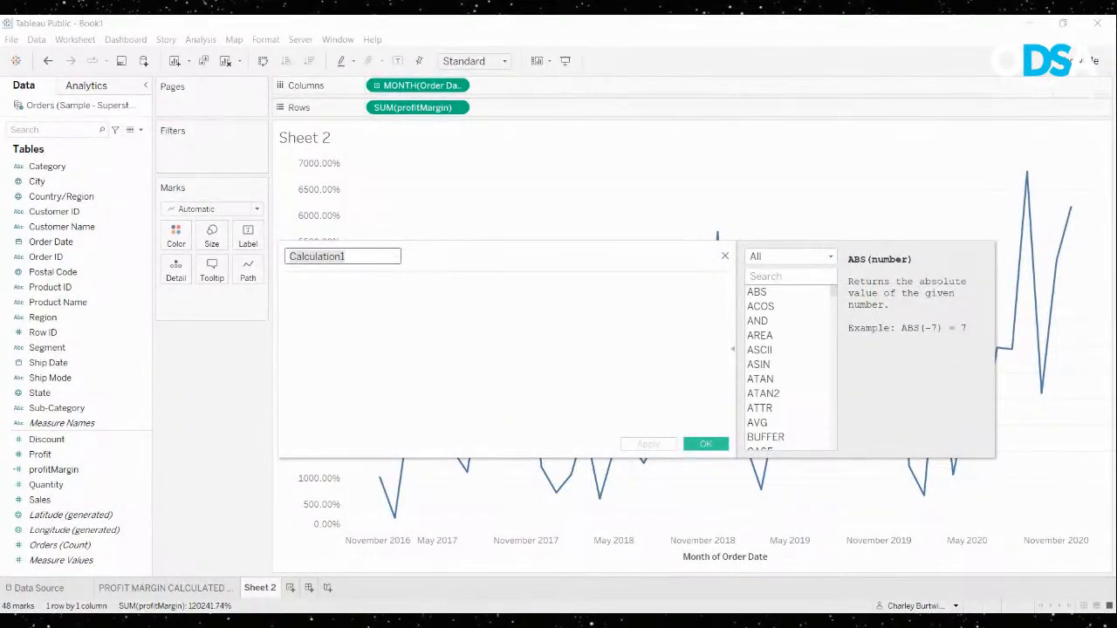
pyautogui.write('AGGREGATE')
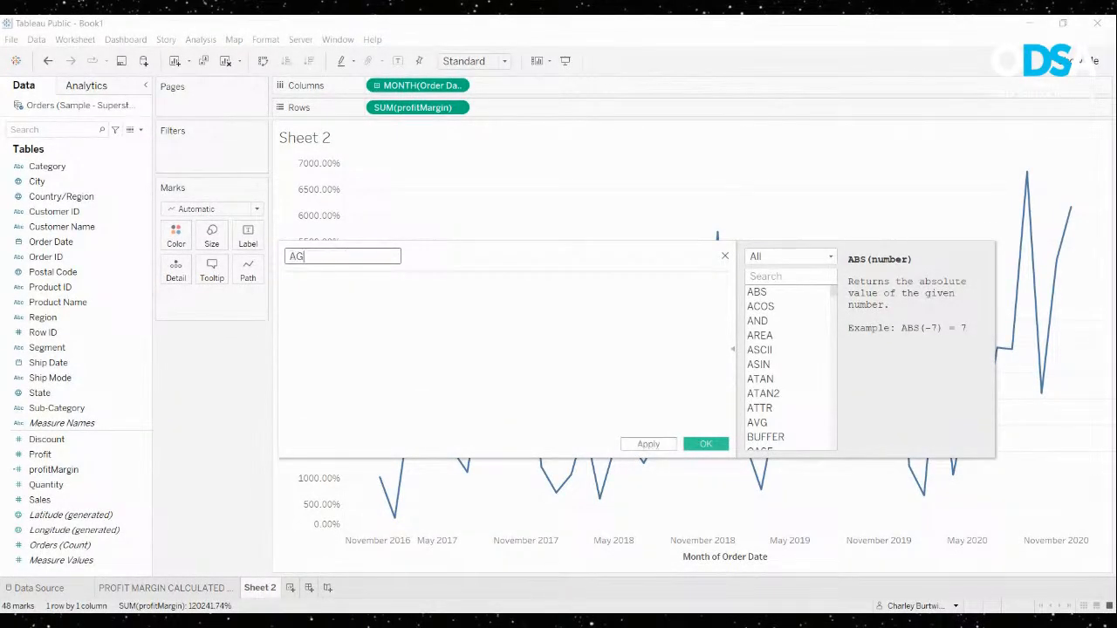
pyautogui.press('BackSpace')
pyautogui.press('BackSpace')
pyautogui.press('BackSpace')
pyautogui.press('BackSpace')
pyautogui.press('BackSpace')
pyautogui.press('BackSpace')
pyautogui.press('BackSpace')
pyautogui.press('BackSpace')
pyautogui.press('BackSpace')
pyautogui.write('aggregatedProfitMargin')
pyautogui.click(287, 286)
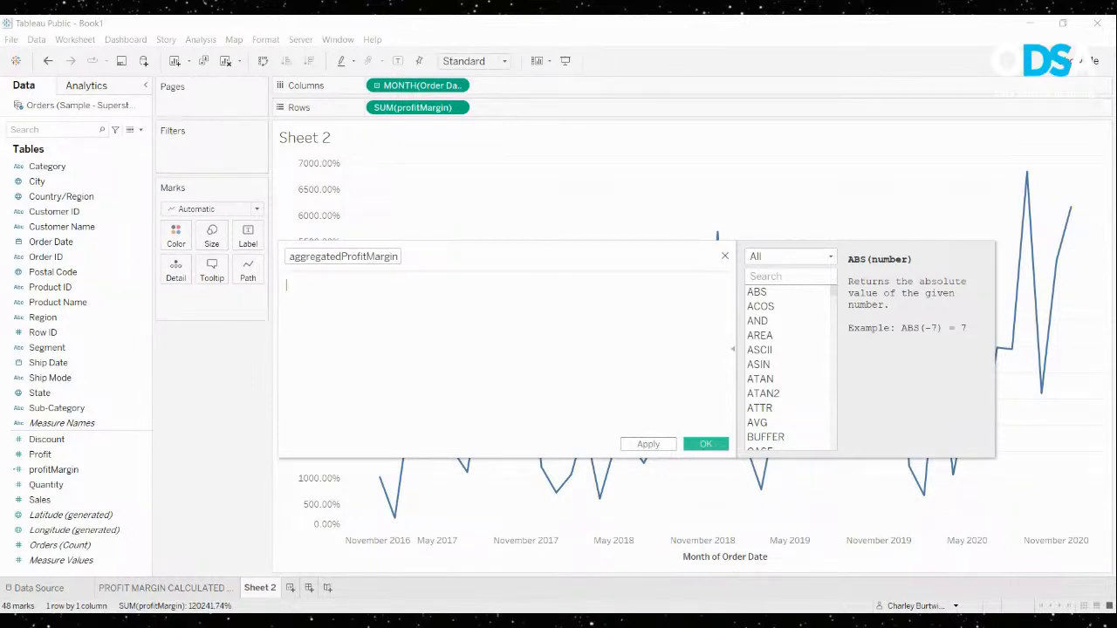
# Define aggregatedProfitMargin as SUM([Profit]) / SUM([Sales]) and save the calculation
pyautogui.write('SUM(')
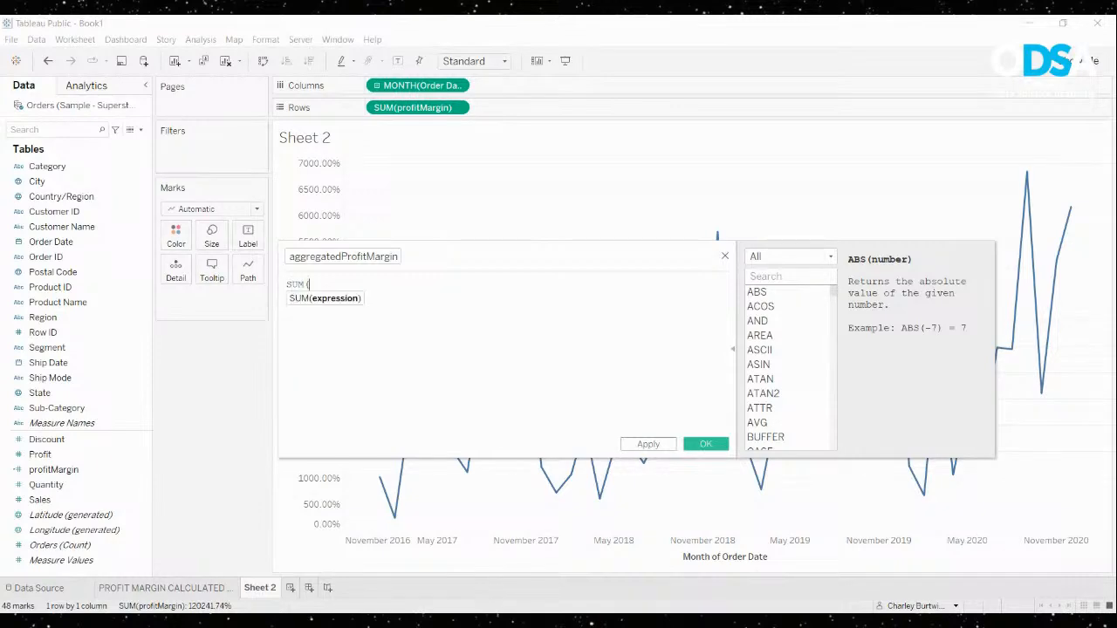
pyautogui.write('pro')
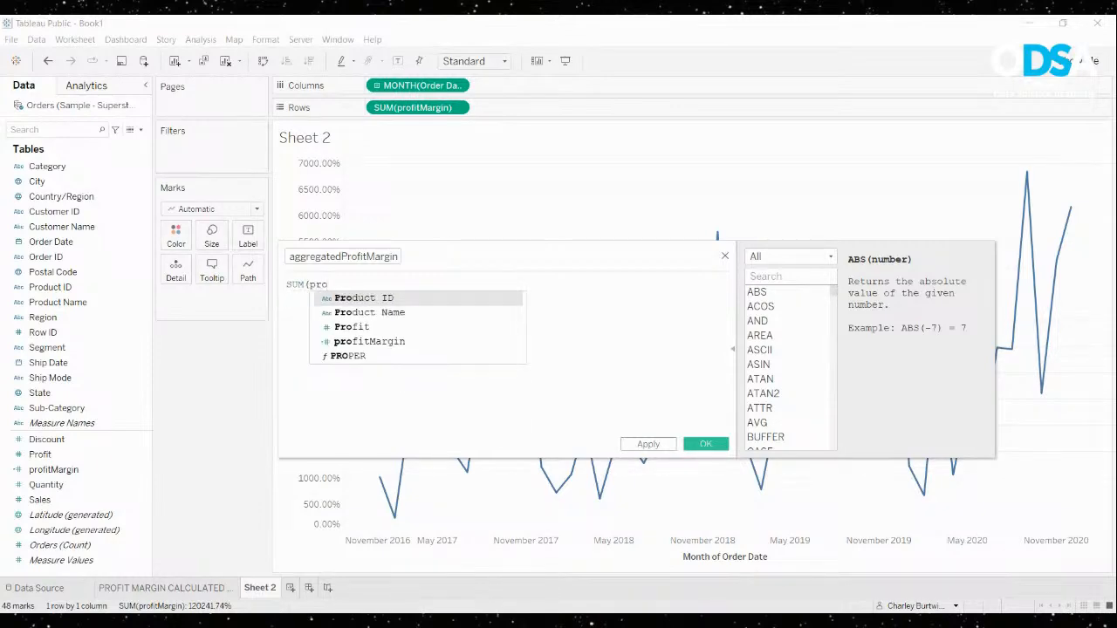
pyautogui.press('Down')
pyautogui.press('Down')
pyautogui.press('Return')
pyautogui.write(')')
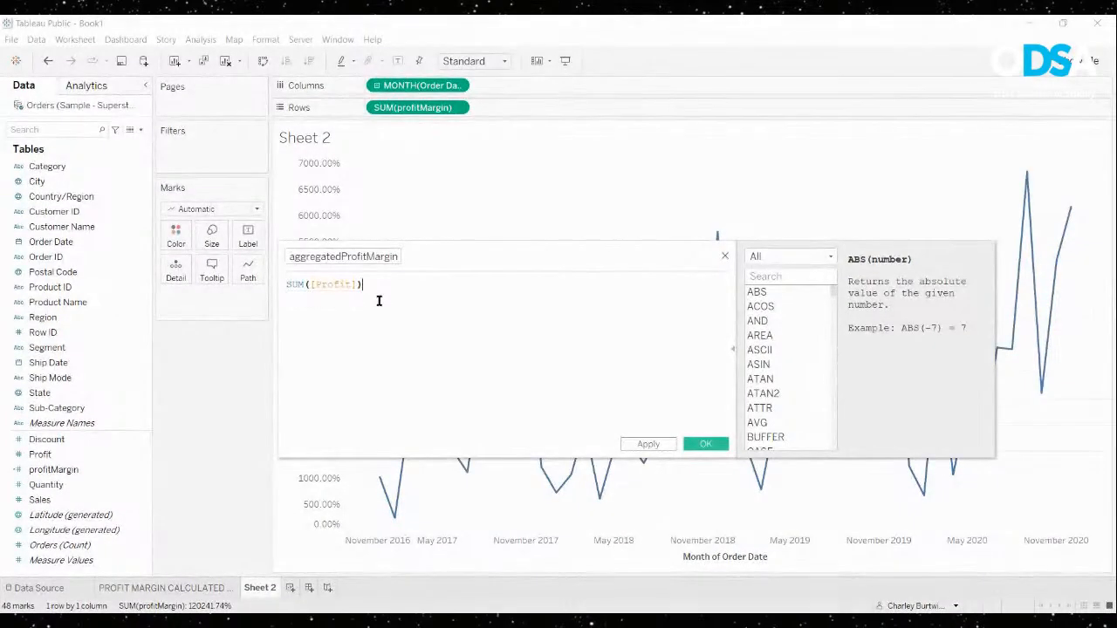
pyautogui.write(' / SUM([Sale')
pyautogui.write('s')
pyautogui.press('Return')
pyautogui.write(')')
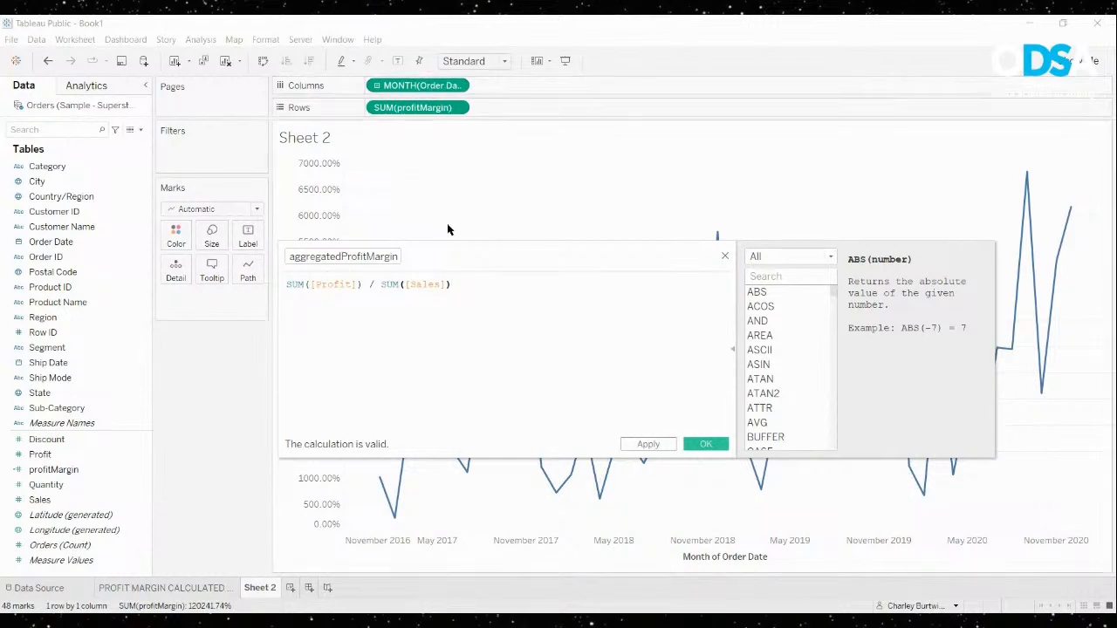
pyautogui.moveTo(450, 254); pyautogui.dragTo(520, 193)
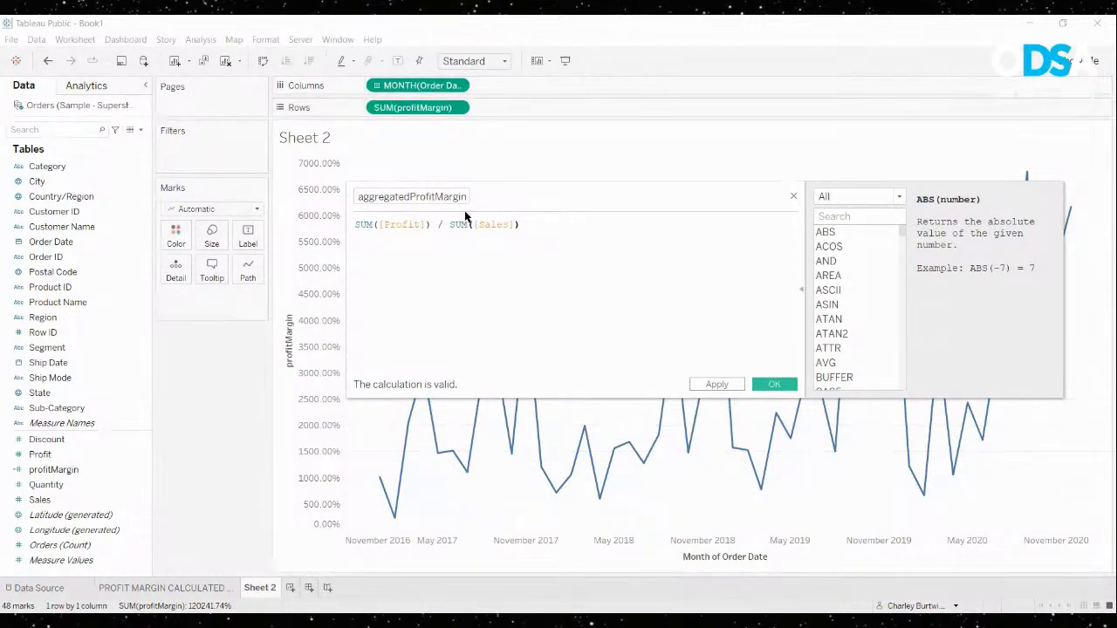
pyautogui.click(408, 197)
pyautogui.click(774, 385)
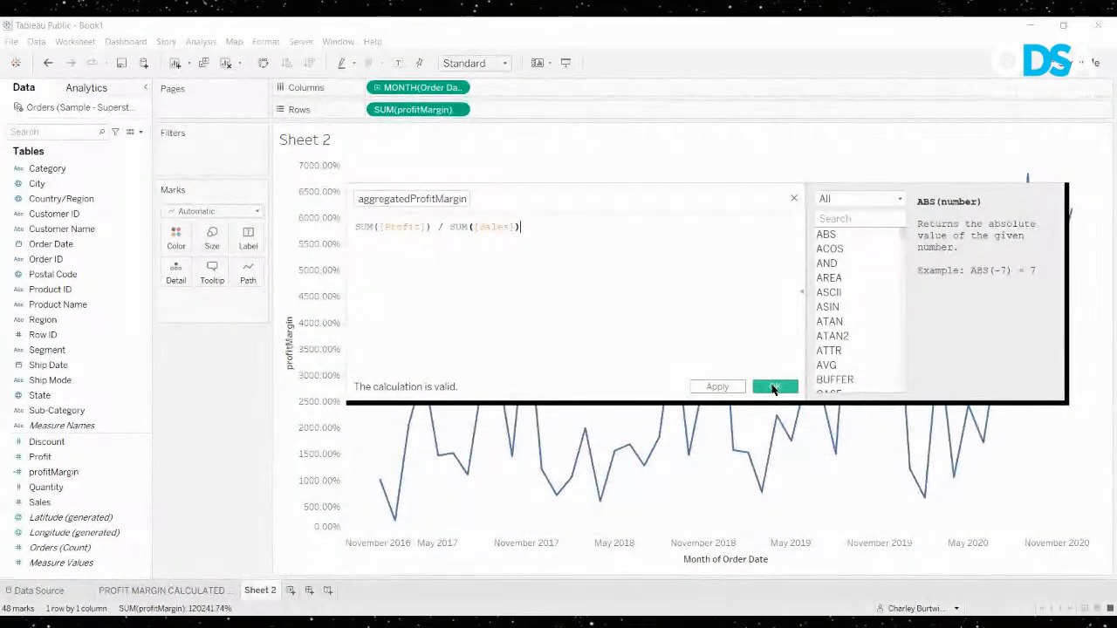
pyautogui.click(774, 387)
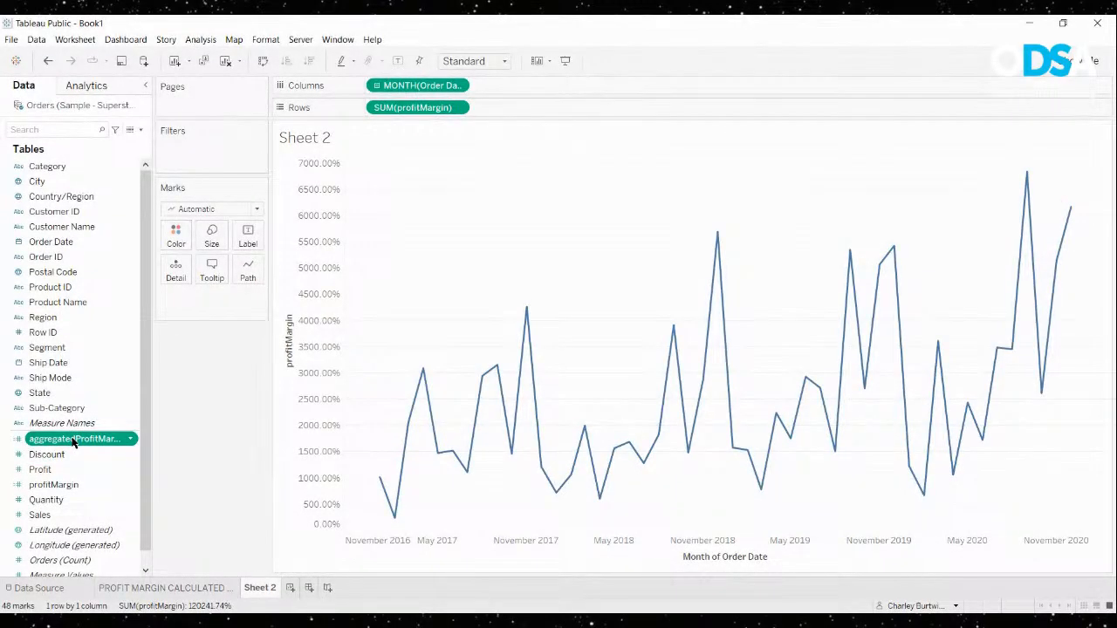
# Replace profitMargin with aggregatedProfitMargin in the Sheet 2 chart's rows, and set its default number format to Percentage with 2 decimal places
pyautogui.moveTo(73, 442); pyautogui.dragTo(414, 111)
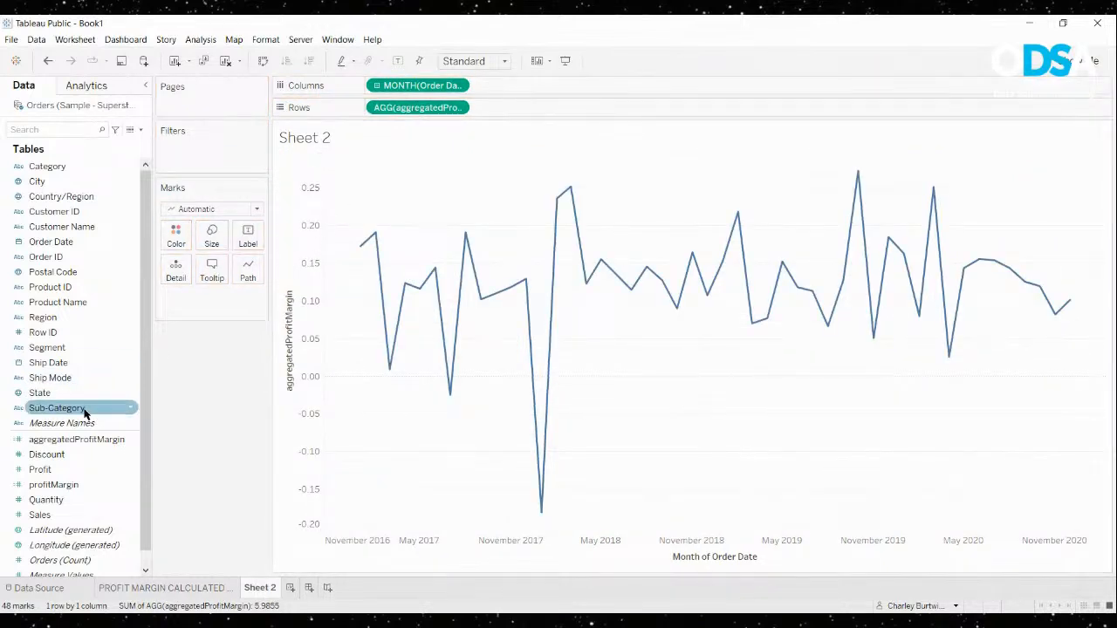
pyautogui.click(131, 445)
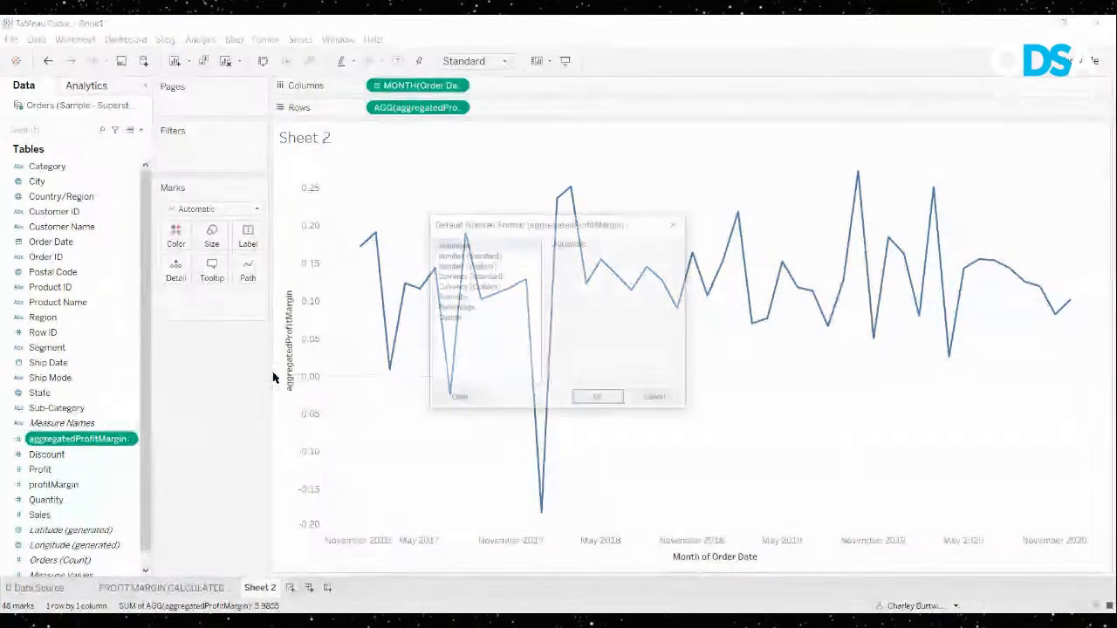
pyautogui.click(454, 307)
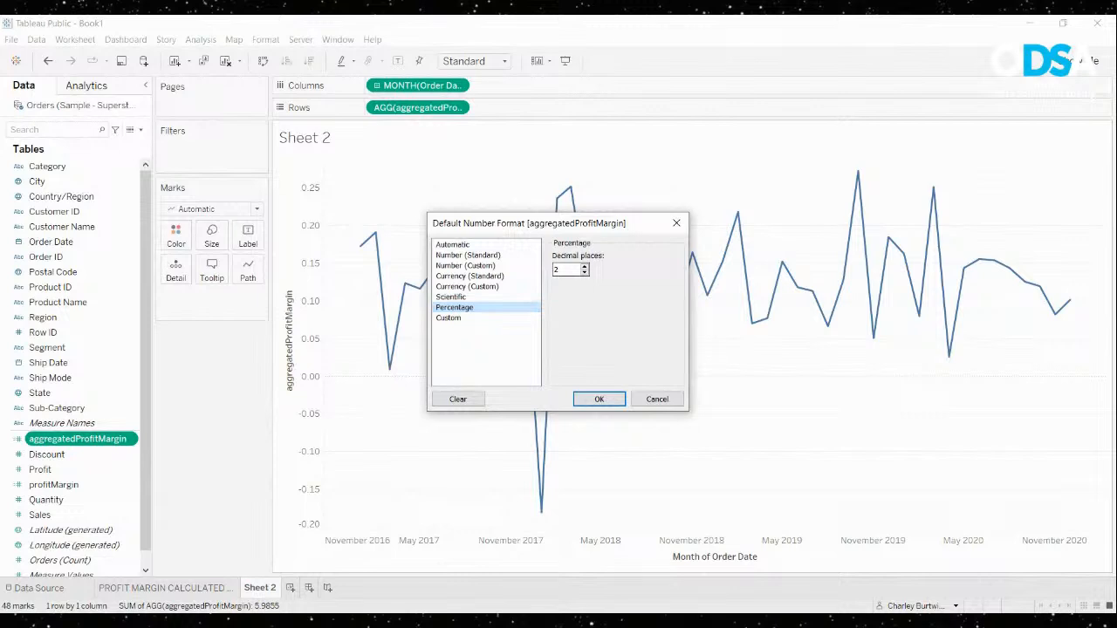
pyautogui.click(599, 399)
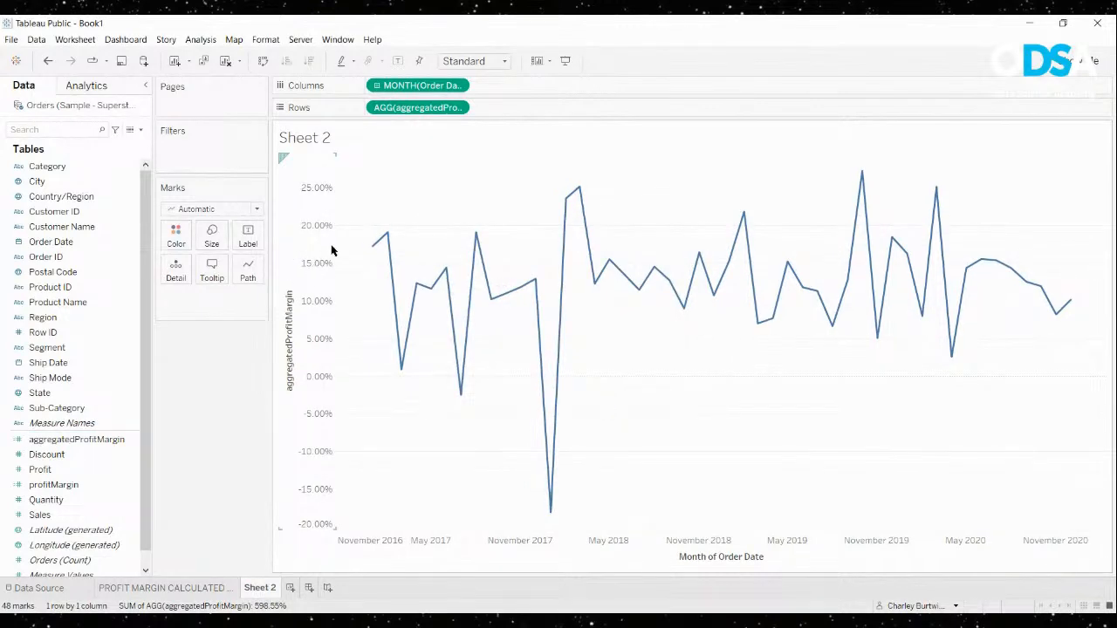
pyautogui.moveTo(410, 298)
pyautogui.moveTo(385, 274)
pyautogui.moveTo(853, 211)
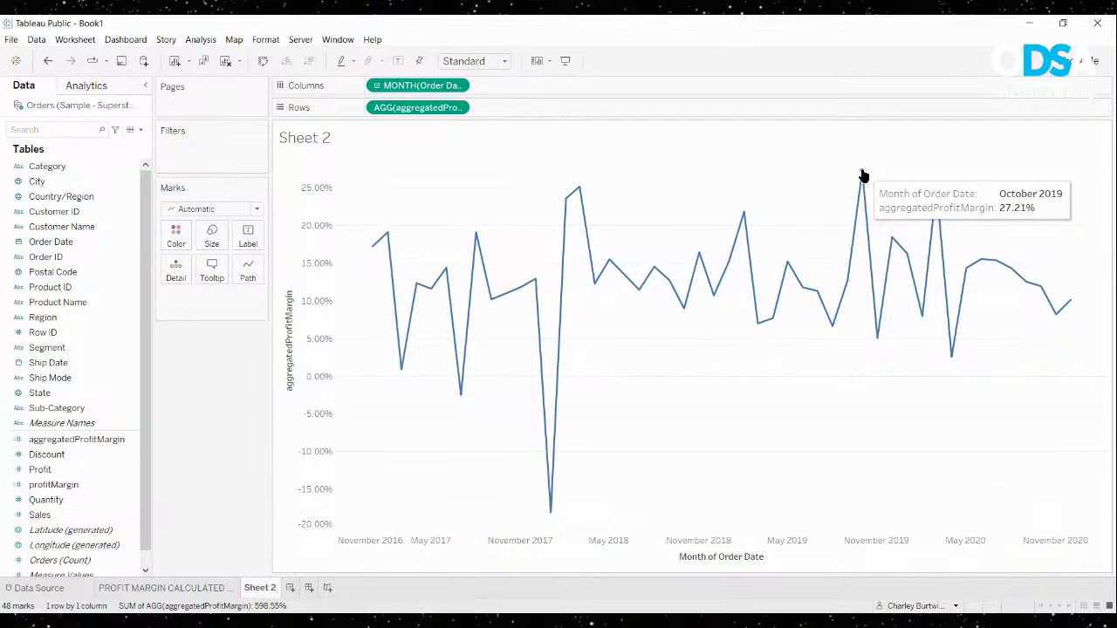
# Add Profit, Sales and aggregatedProfitMargin as detail marks on the Sheet 2 line chart
pyautogui.moveTo(550, 519)
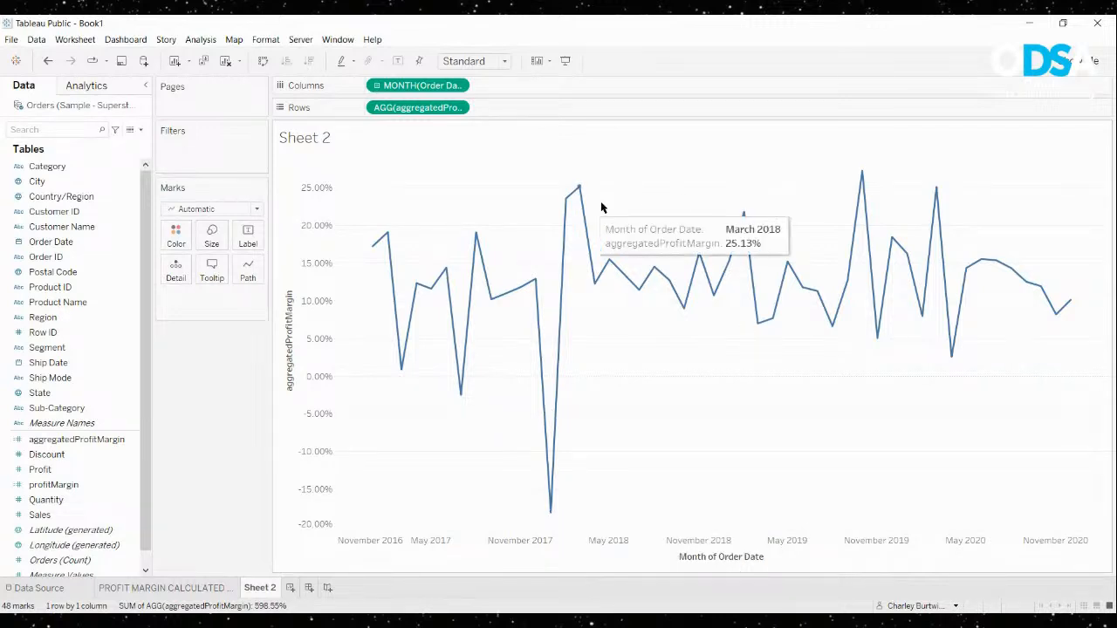
pyautogui.moveTo(63, 472); pyautogui.dragTo(181, 281)
pyautogui.moveTo(40, 515); pyautogui.dragTo(175, 275)
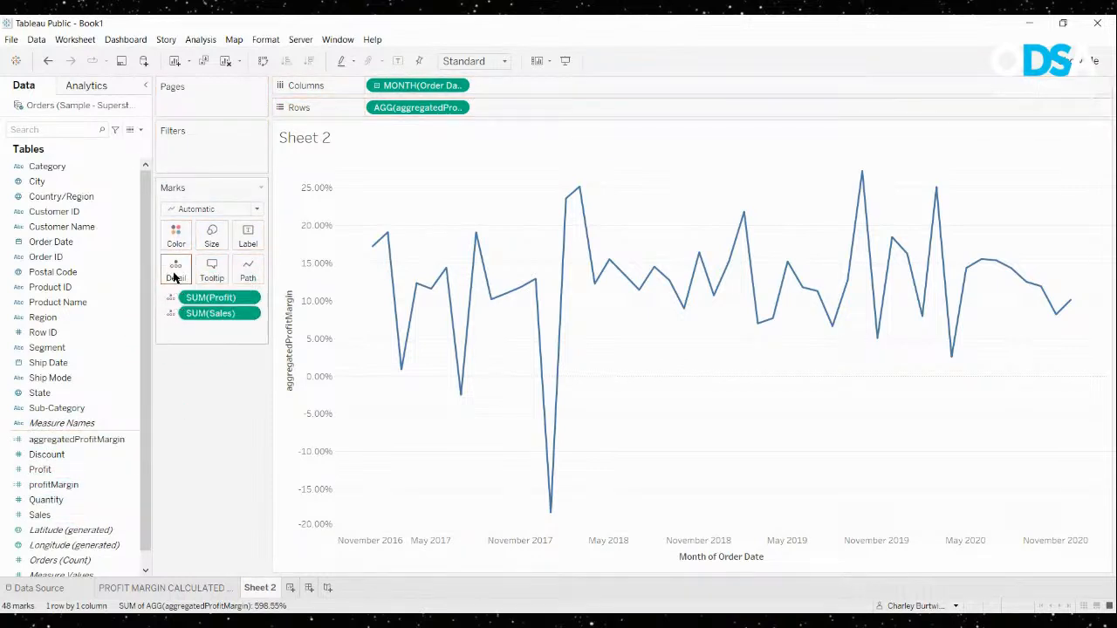
pyautogui.click(84, 442)
pyautogui.moveTo(83, 444); pyautogui.dragTo(184, 278)
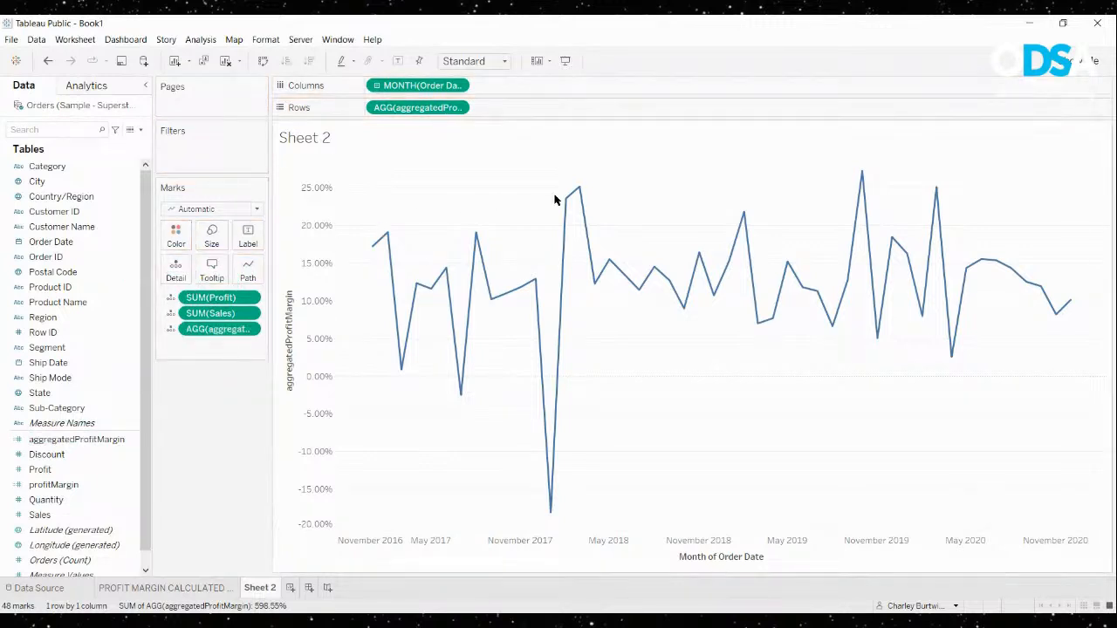
pyautogui.moveTo(579, 191)
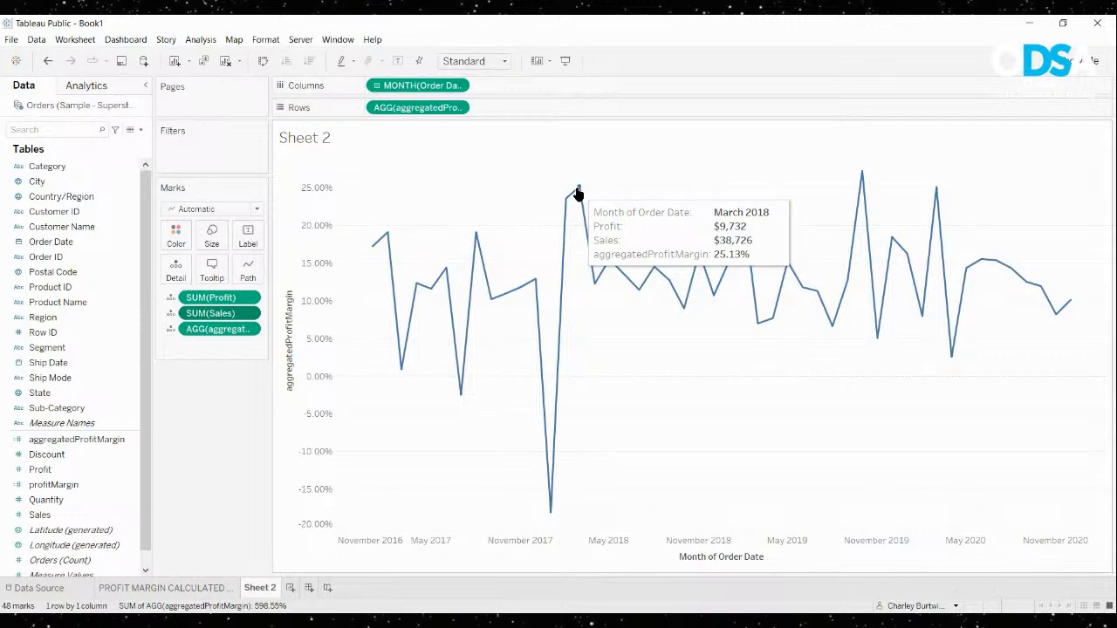
# Open the aggregatedProfitMargin calculation to review its formula, and close it without saving
pyautogui.click(130, 440)
pyautogui.click(179, 225)
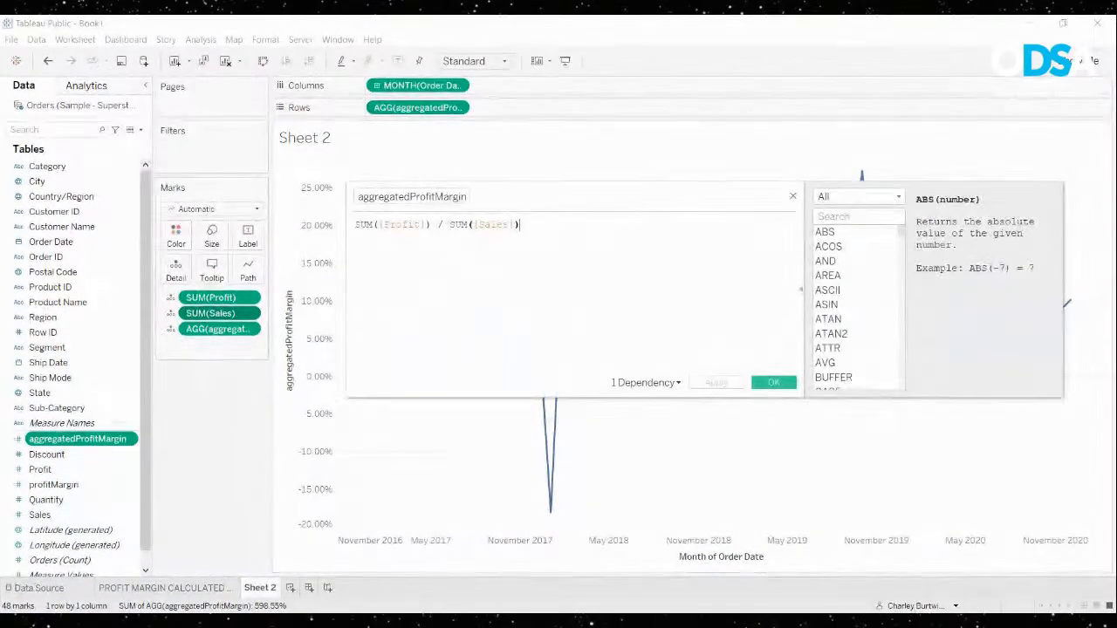
pyautogui.moveTo(355, 225); pyautogui.dragTo(519, 225)
pyautogui.click(793, 197)
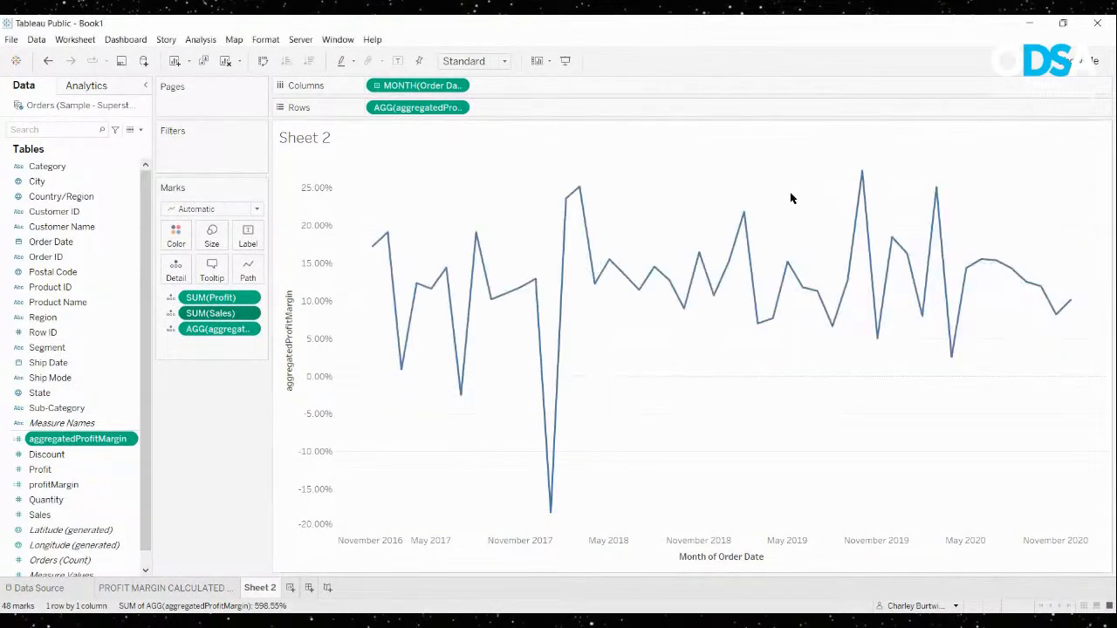
pyautogui.moveTo(583, 194)
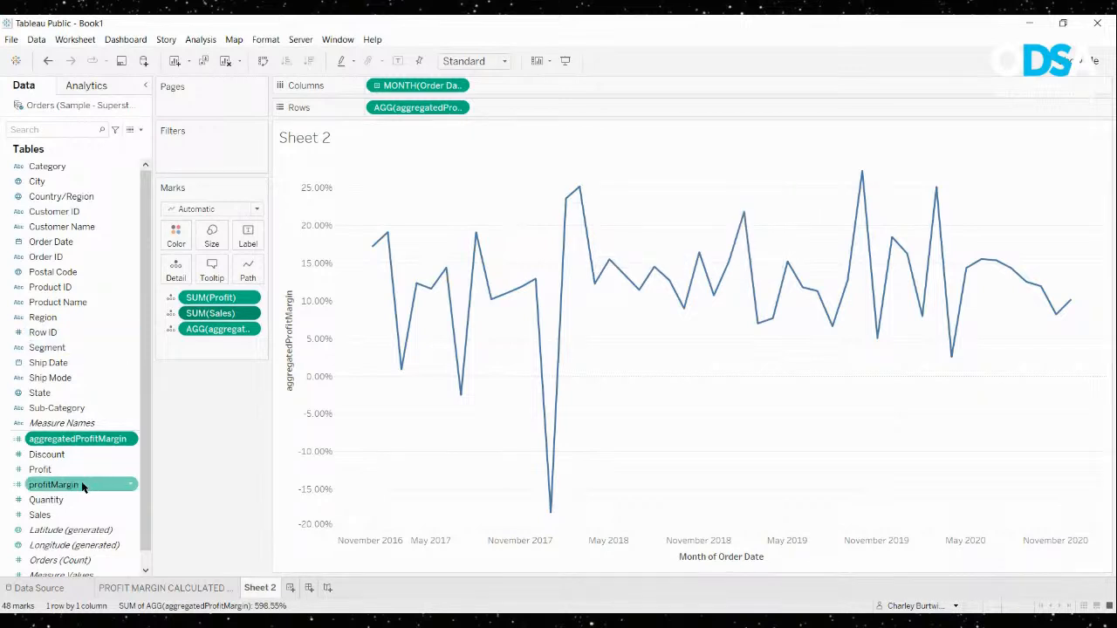
# Add profitMargin to the chart's detail marks and use it in the rows in place of aggregatedProfitMargin
pyautogui.moveTo(91, 484); pyautogui.dragTo(222, 349)
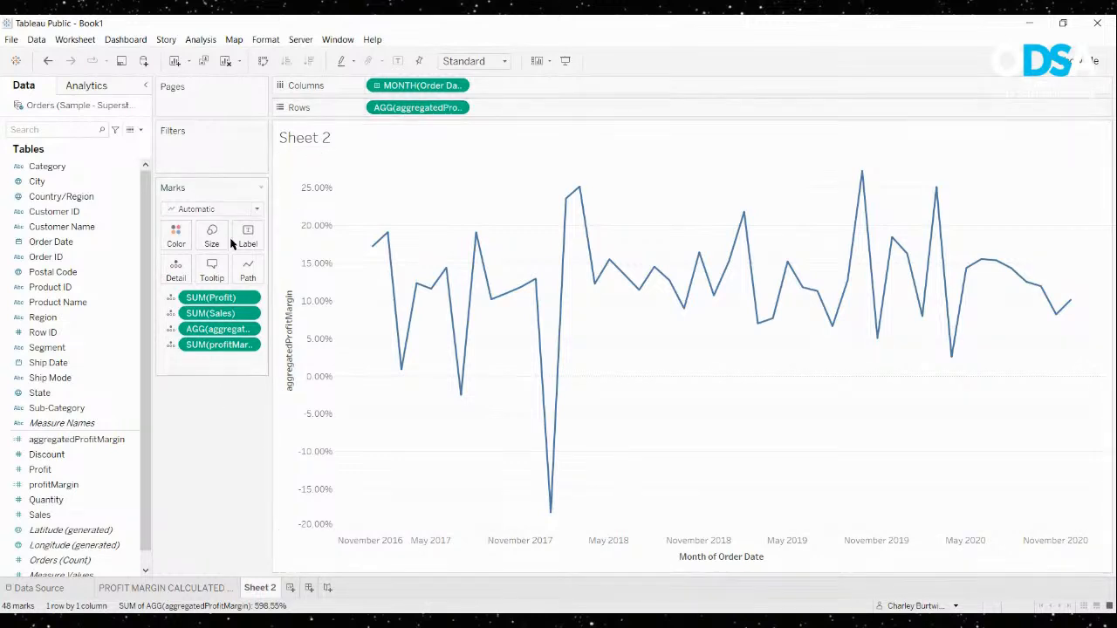
pyautogui.moveTo(411, 107)
pyautogui.mouseDown()
pyautogui.moveTo(224, 440)
pyautogui.moveTo(78, 464)
pyautogui.moveTo(65, 514)
pyautogui.moveTo(63, 471)
pyautogui.moveTo(65, 485)
pyautogui.moveTo(453, 118)
pyautogui.moveTo(419, 107)
pyautogui.mouseUp()
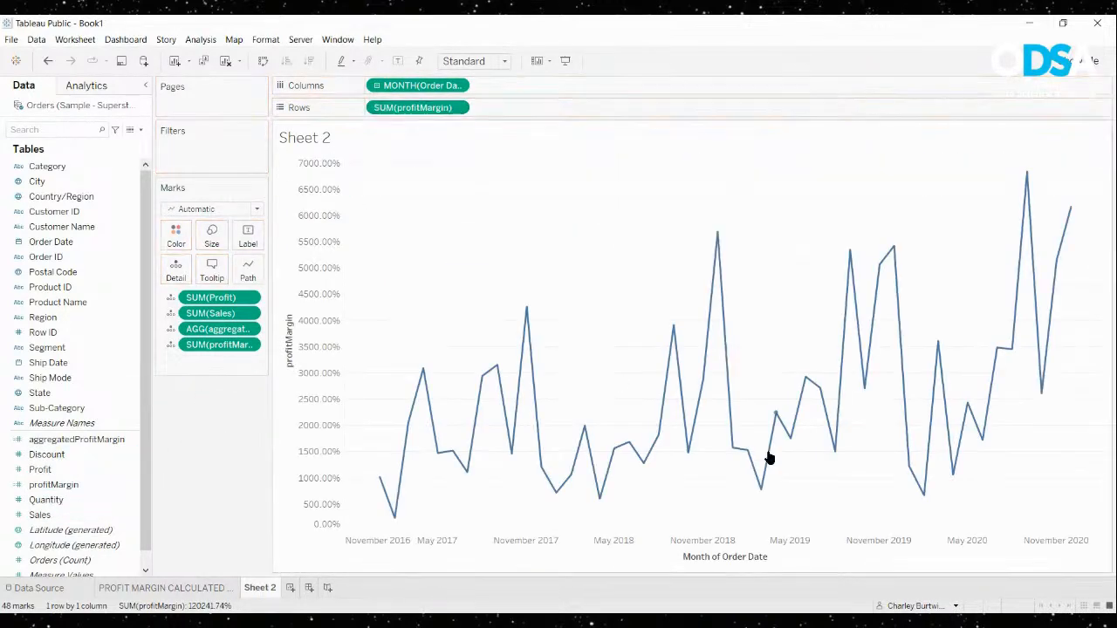
# Reopen the aggregatedProfitMargin calculation, enlarge its text, re-enter the formula as SUM([Profit]) / SUM([Sales]) and save it
pyautogui.click(119, 441)
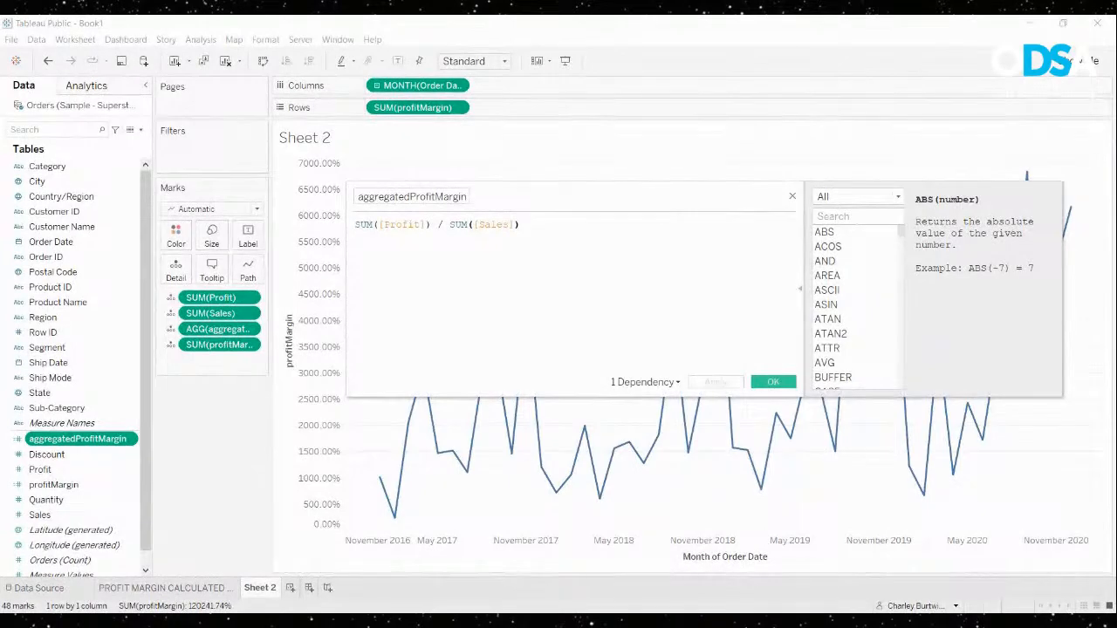
pyautogui.scroll(4, 437, 225)
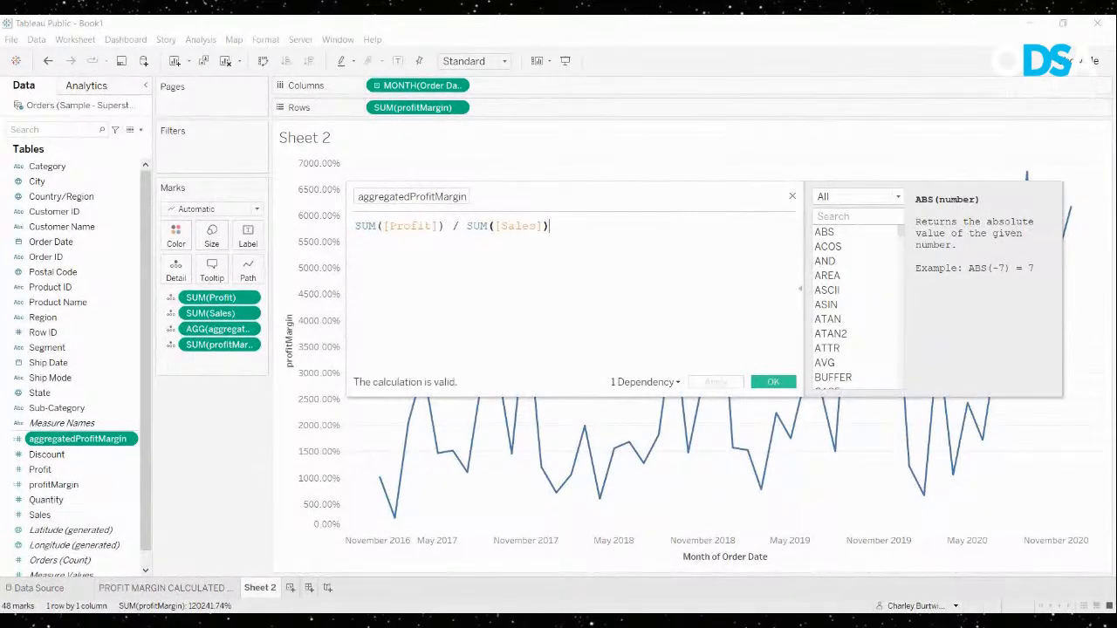
pyautogui.press('BackSpace')
pyautogui.press('BackSpace')
pyautogui.press('BackSpace')
pyautogui.press('BackSpace')
pyautogui.press('BackSpace')
pyautogui.press('BackSpace')
pyautogui.press('BackSpace')
pyautogui.write('Sales])')
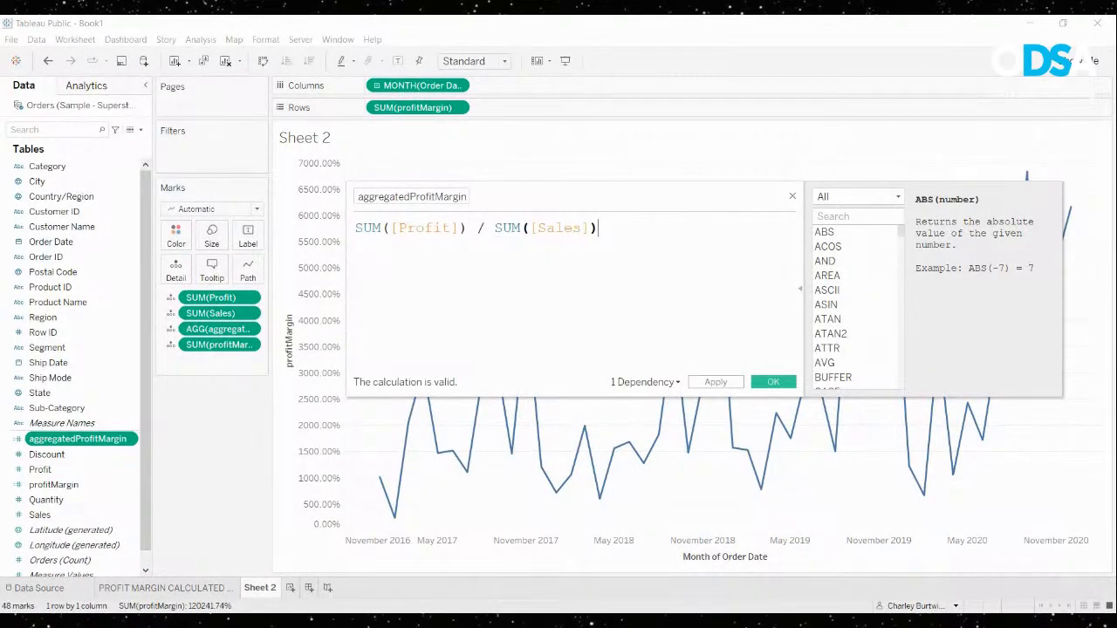
pyautogui.click(774, 381)
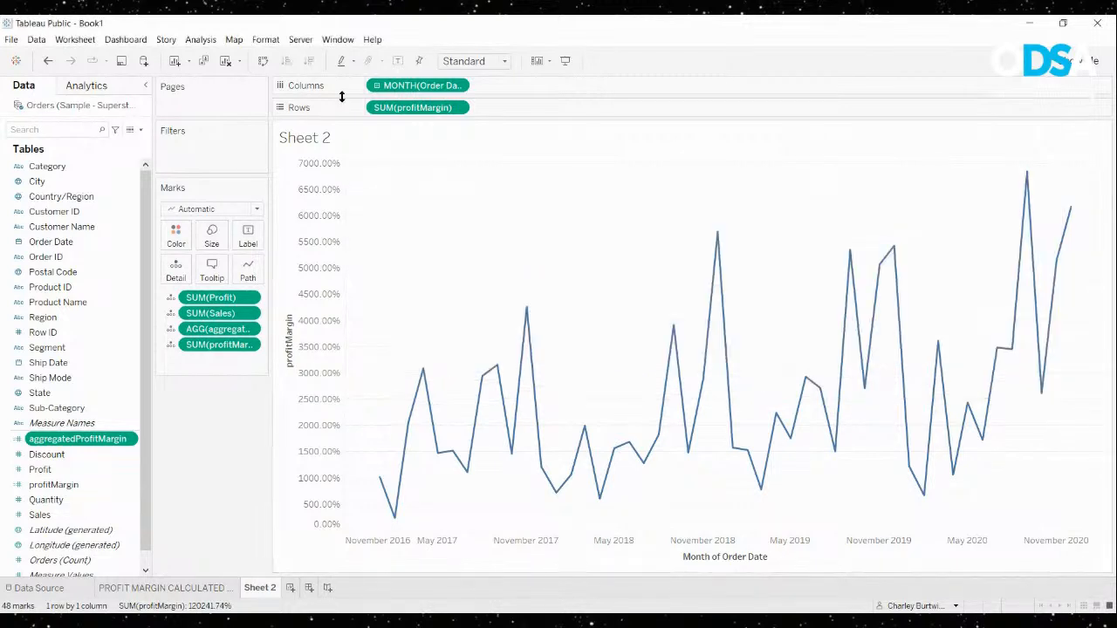
# Try swapping profitMargin for aggregatedProfitMargin in the rows, by removing it first and by replacing it directly, undoing each swap
pyautogui.moveTo(415, 110); pyautogui.dragTo(242, 462)
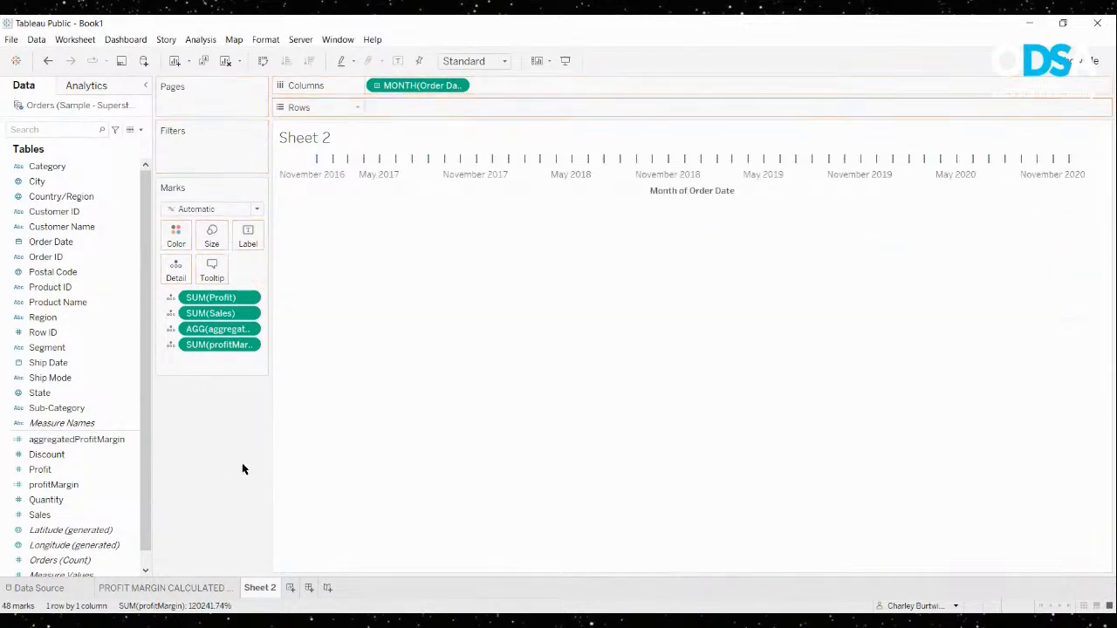
pyautogui.moveTo(77, 439)
pyautogui.mouseDown()
pyautogui.moveTo(485, 120)
pyautogui.moveTo(474, 110)
pyautogui.mouseUp()
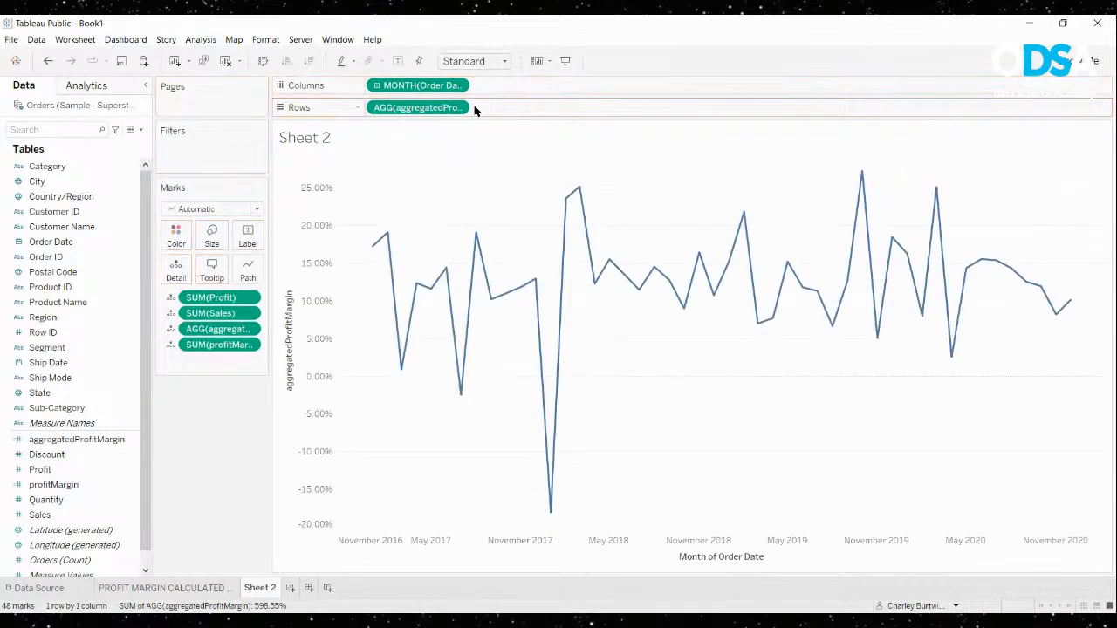
pyautogui.click(48, 62)
pyautogui.click(48, 61)
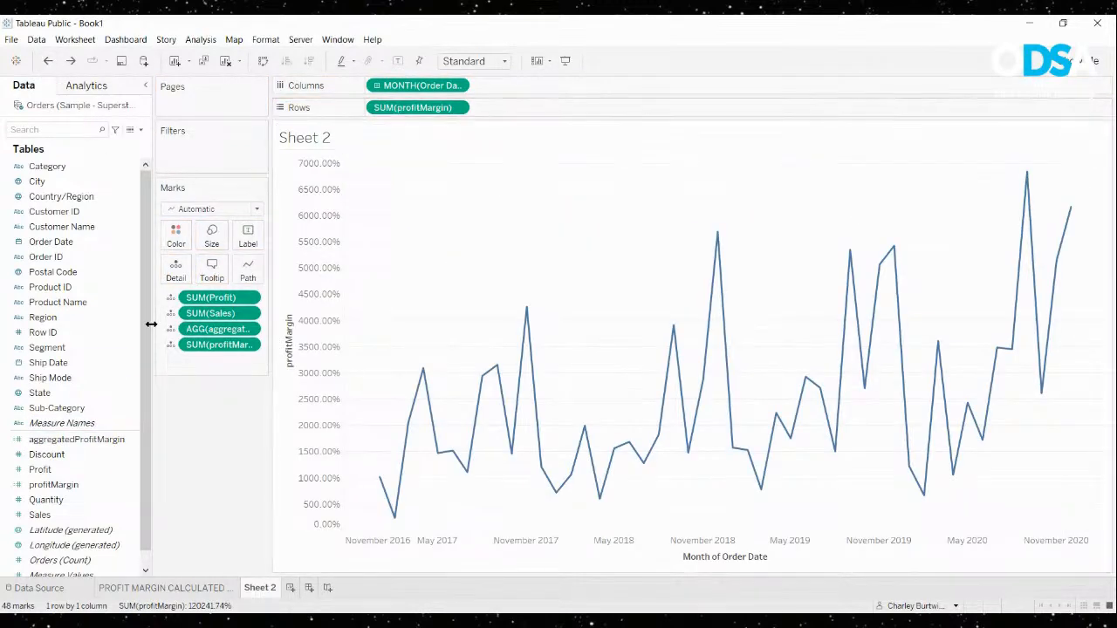
pyautogui.moveTo(69, 439); pyautogui.dragTo(427, 109)
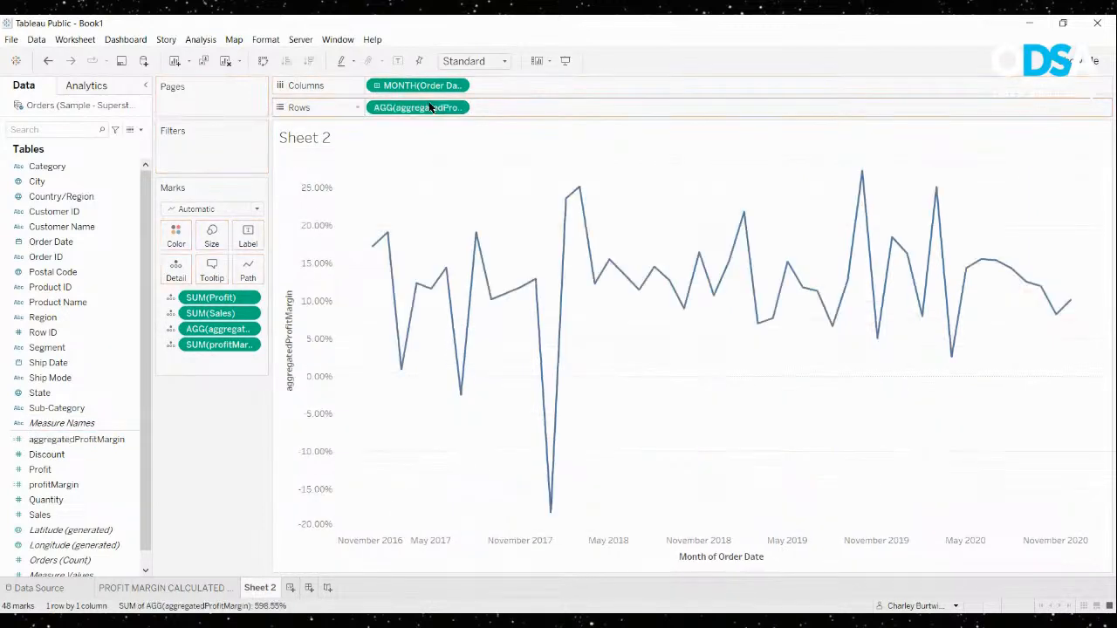
pyautogui.click(50, 63)
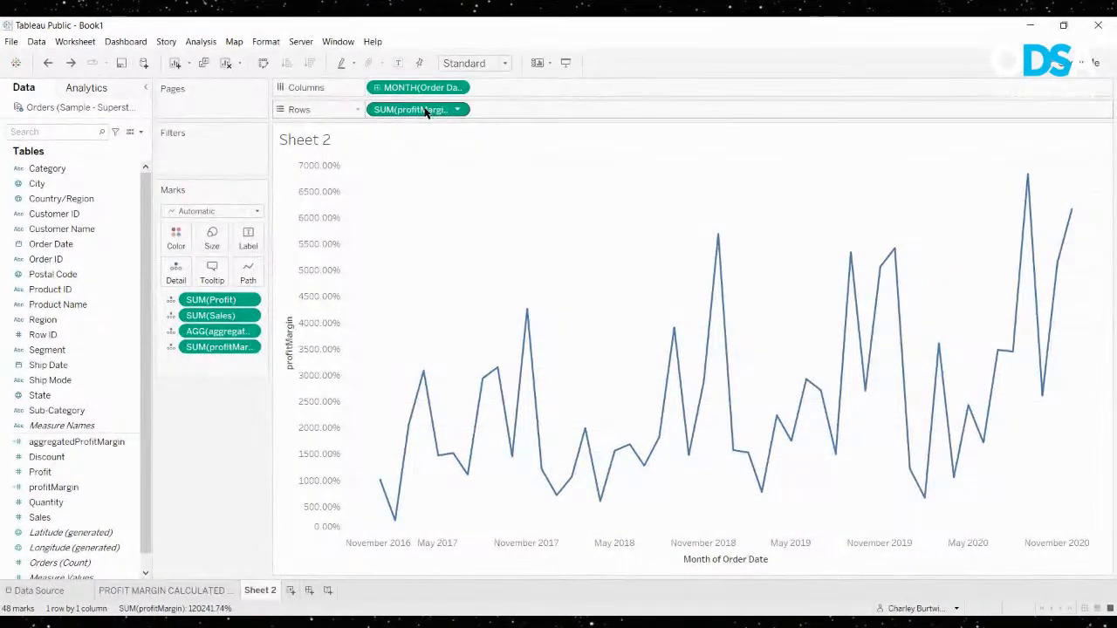
# Replace profitMargin with aggregatedProfitMargin in the chart's rows, and check and confirm the measure's default number format
pyautogui.moveTo(426, 111); pyautogui.dragTo(187, 446)
pyautogui.moveTo(79, 439); pyautogui.dragTo(433, 101)
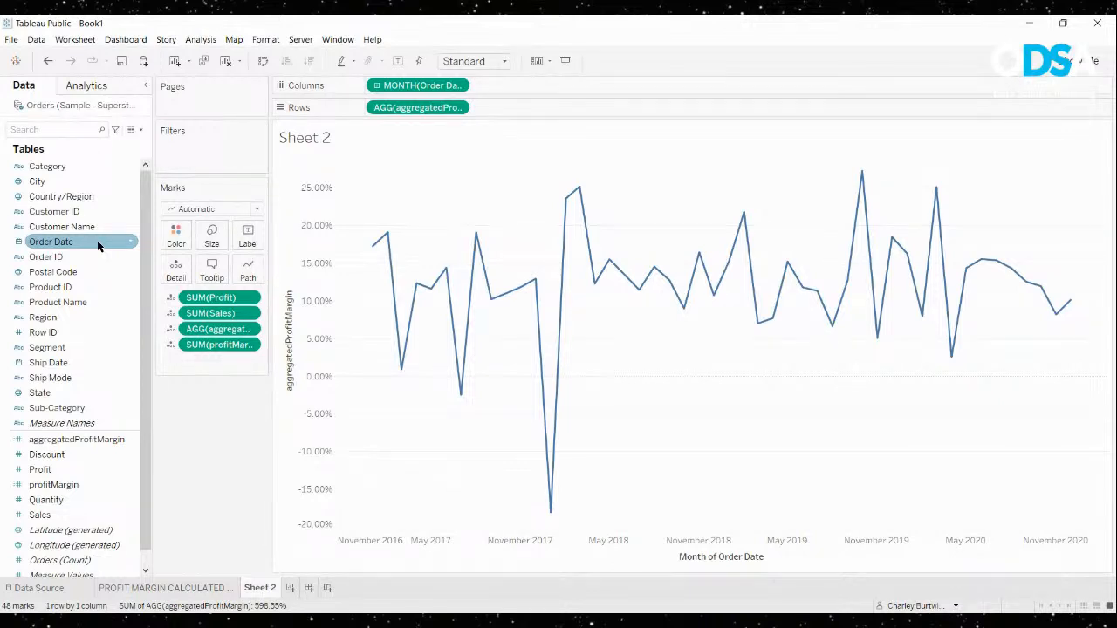
pyautogui.click(123, 439)
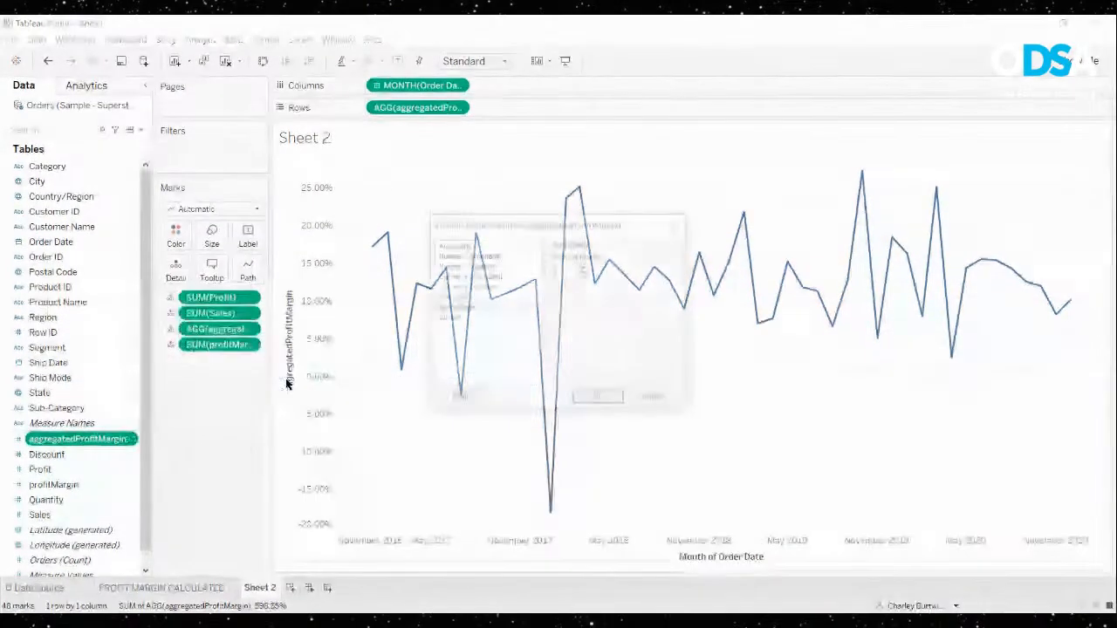
pyautogui.click(599, 399)
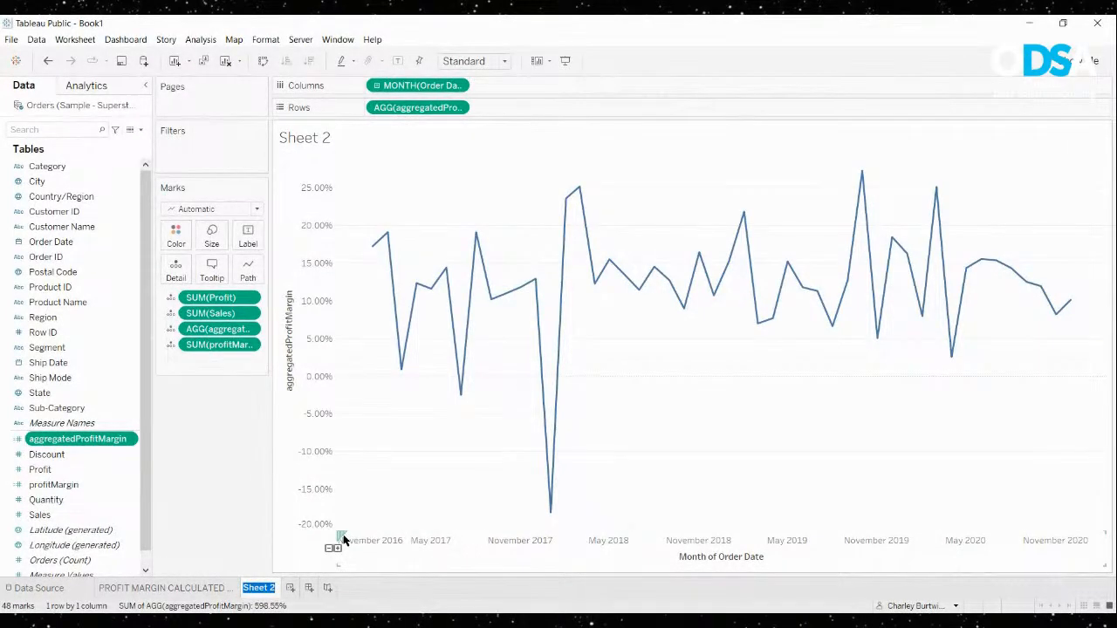
# Rename Sheet 2 as AGGREGATE PROFIT MARGIN OVER TIME
pyautogui.write('AGGREGATE PROFI')
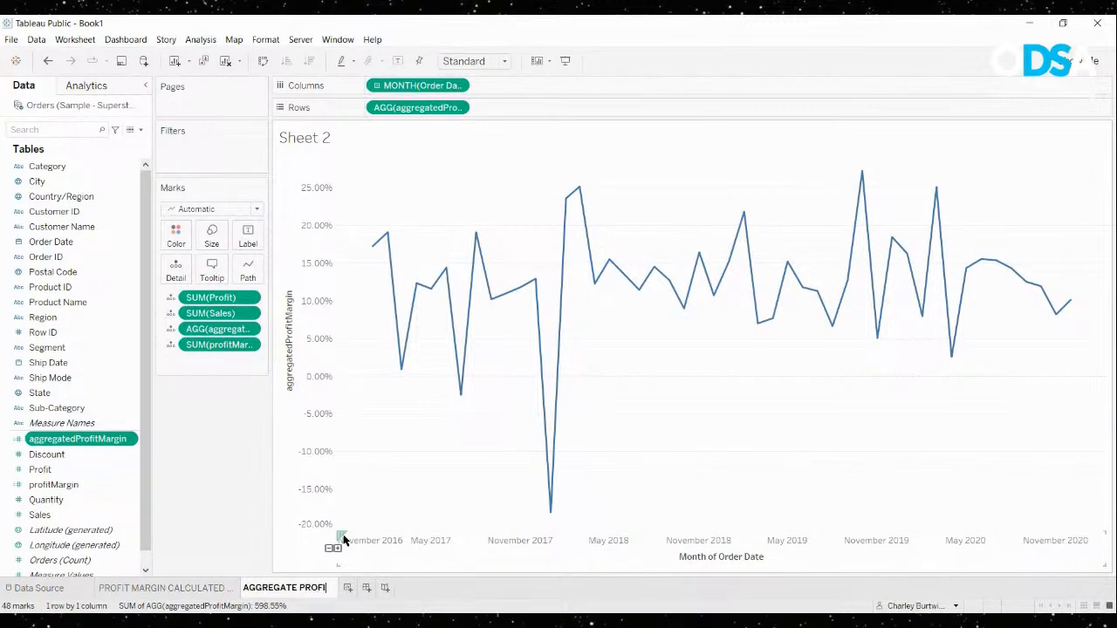
pyautogui.write('T MARGIN OVER TIME')
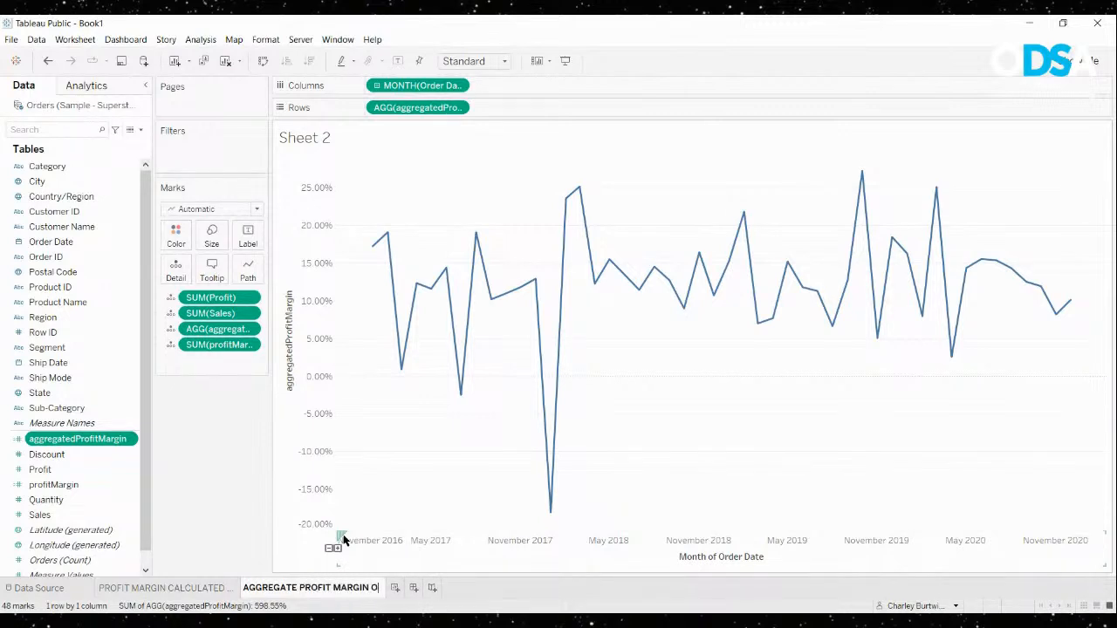
pyautogui.press('Return')
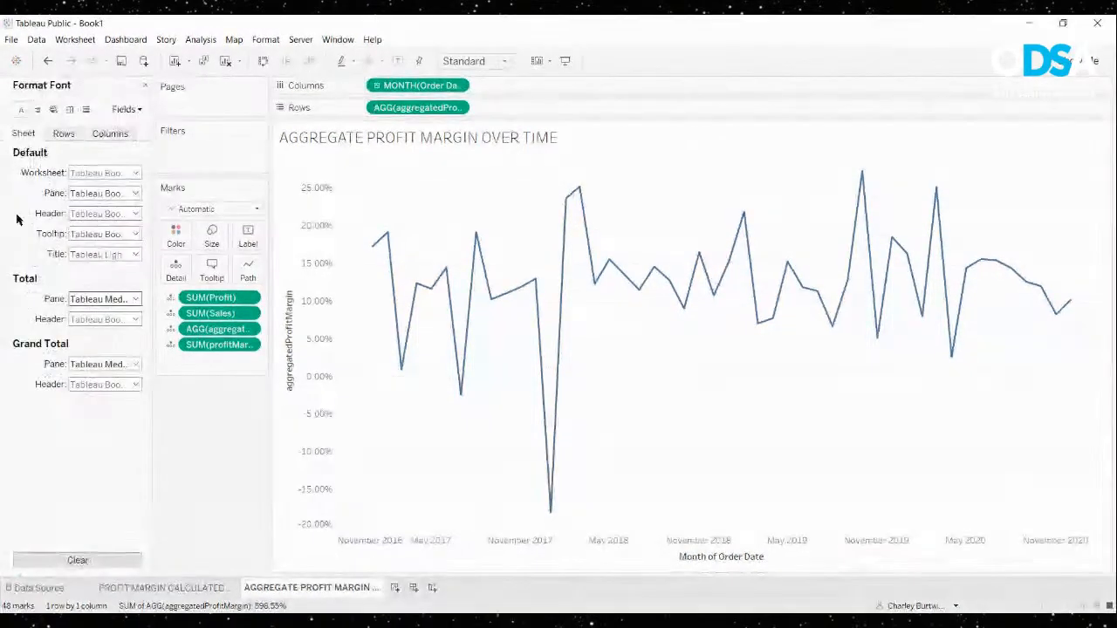
# Format the sheet's lines so the axis rulers are solid, leaving the grid lines at None
pyautogui.click(64, 134)
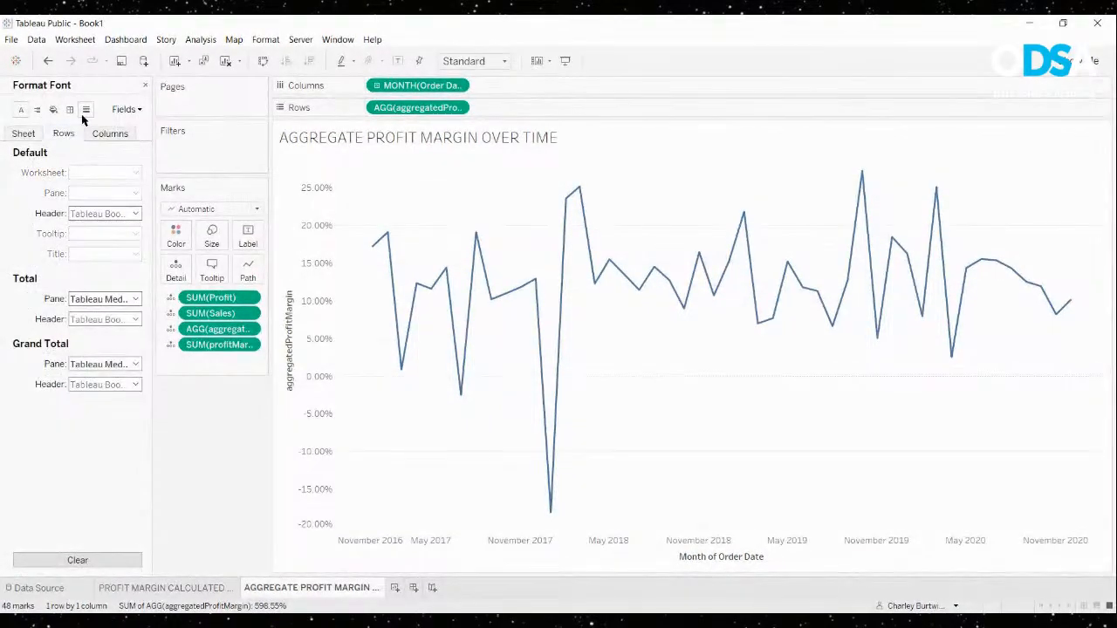
pyautogui.click(85, 110)
pyautogui.click(88, 173)
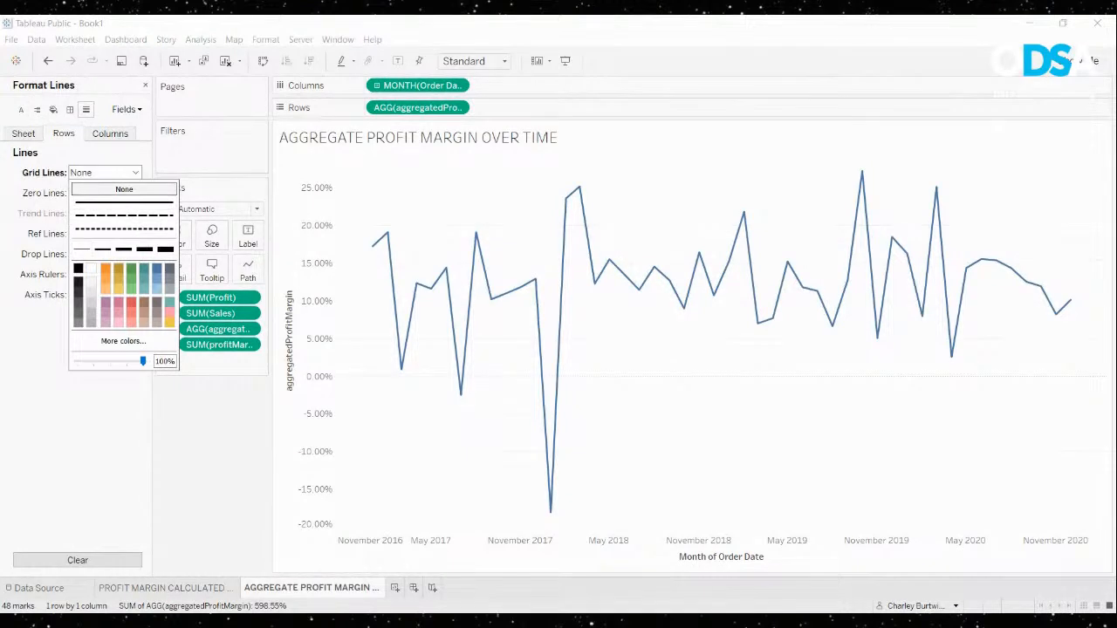
pyautogui.click(24, 136)
pyautogui.click(90, 275)
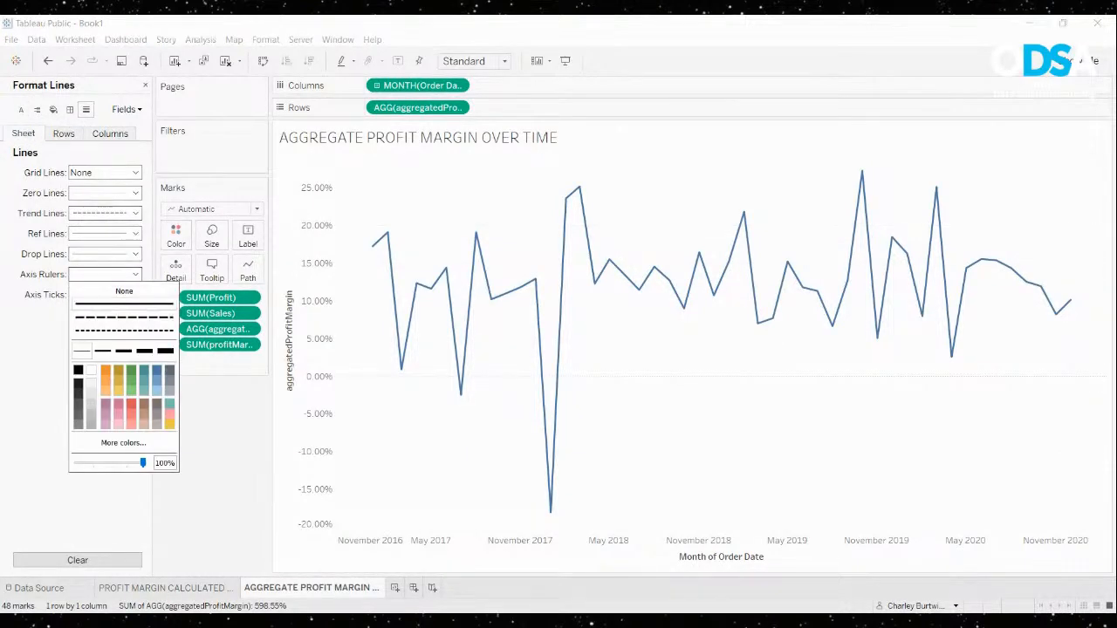
pyautogui.click(124, 303)
# Clear the title of the aggregatedProfitMargin axis
pyautogui.click(299, 325)
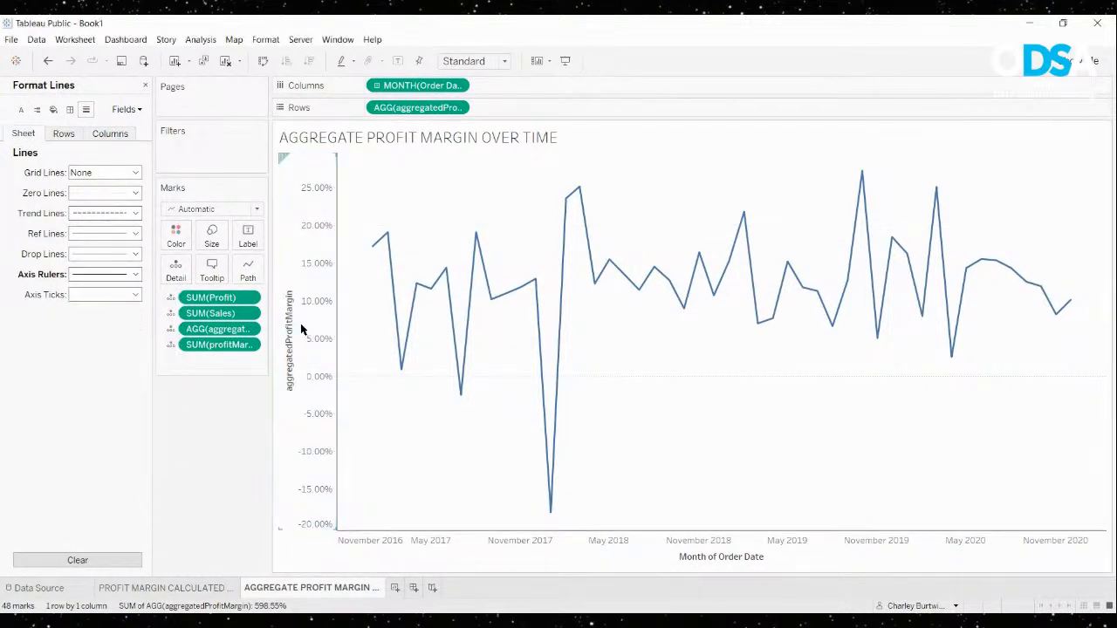
pyautogui.doubleClick(301, 329)
pyautogui.doubleClick(463, 412)
pyautogui.press('BackSpace')
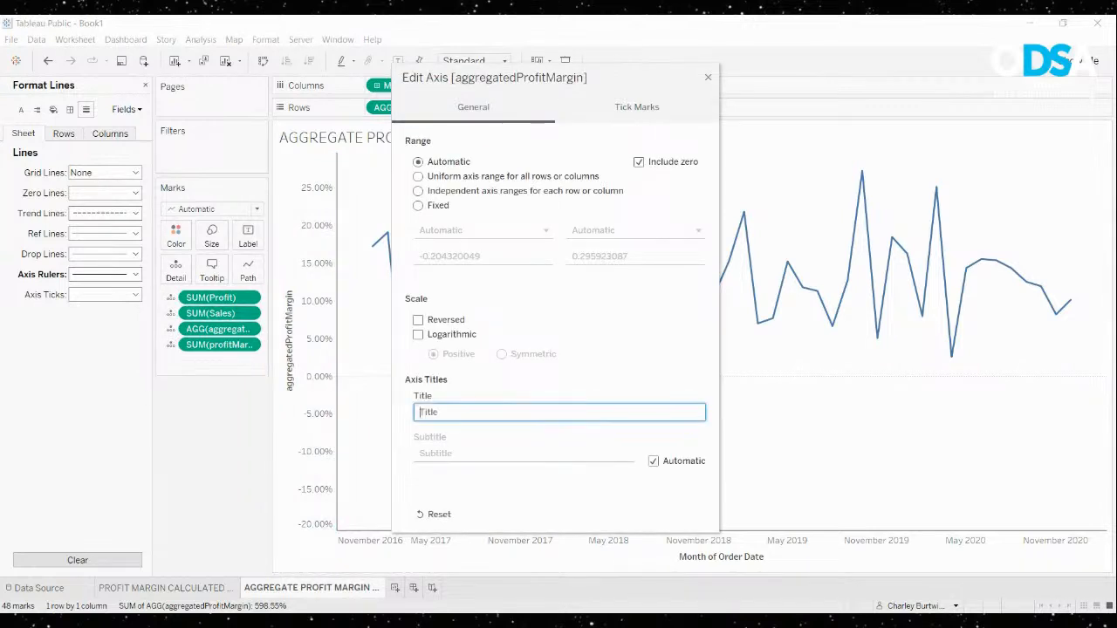
pyautogui.press('Return')
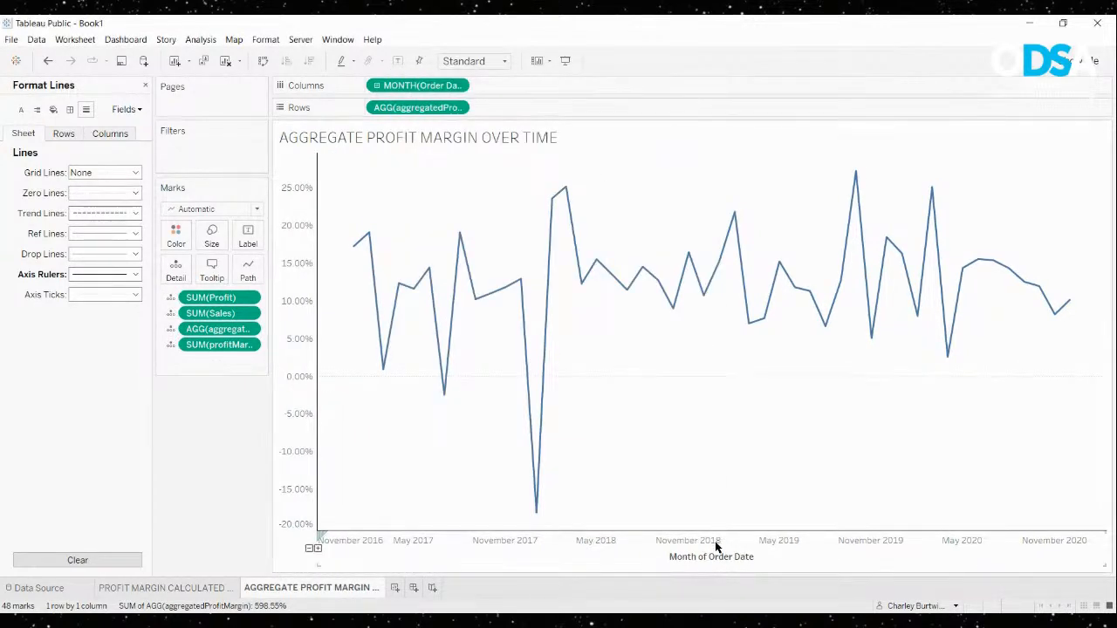
# Clear the title of the Month of Order Date axis
pyautogui.doubleClick(715, 548)
pyautogui.doubleClick(461, 423)
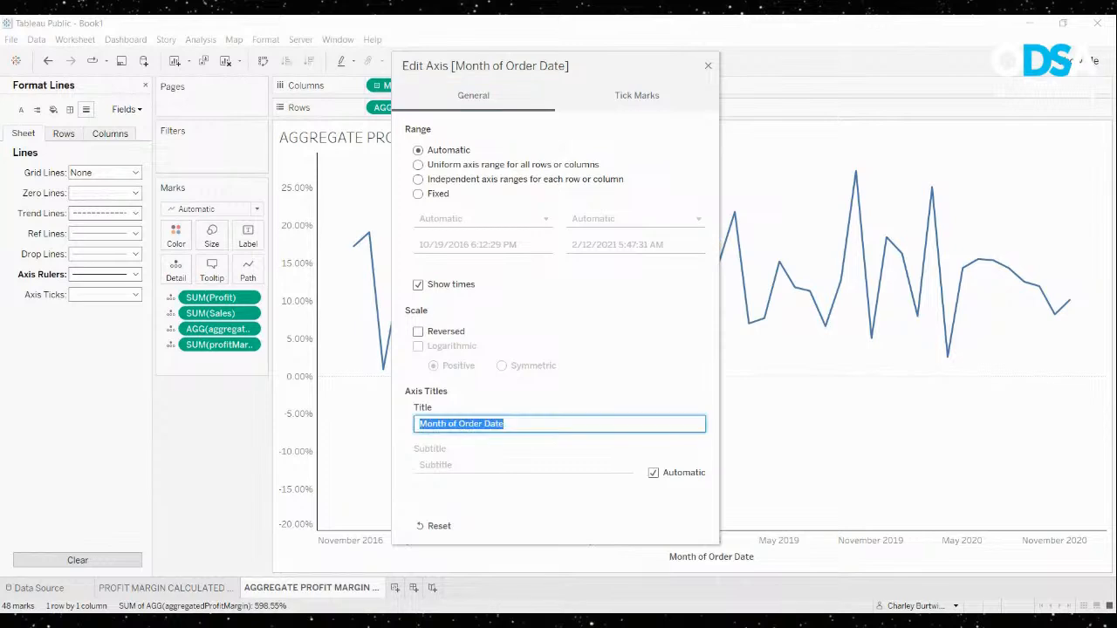
pyautogui.press('BackSpace')
pyautogui.press('Return')
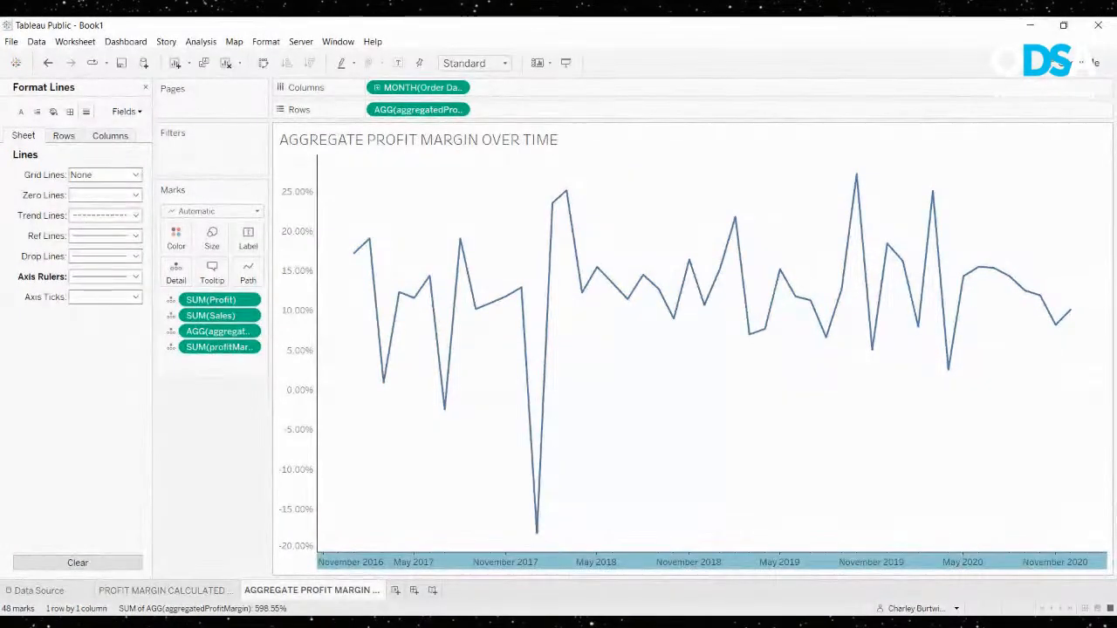
# Format the Month of Order Date axis dates with the custom format MMM YY and close the formatting options
pyautogui.click(602, 566)
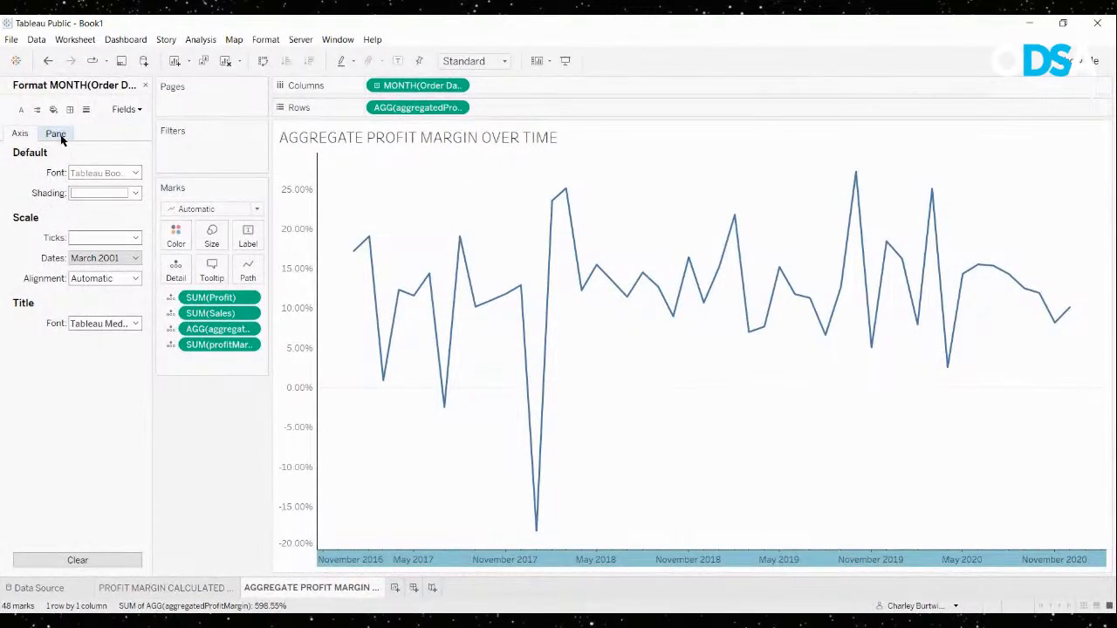
pyautogui.click(86, 111)
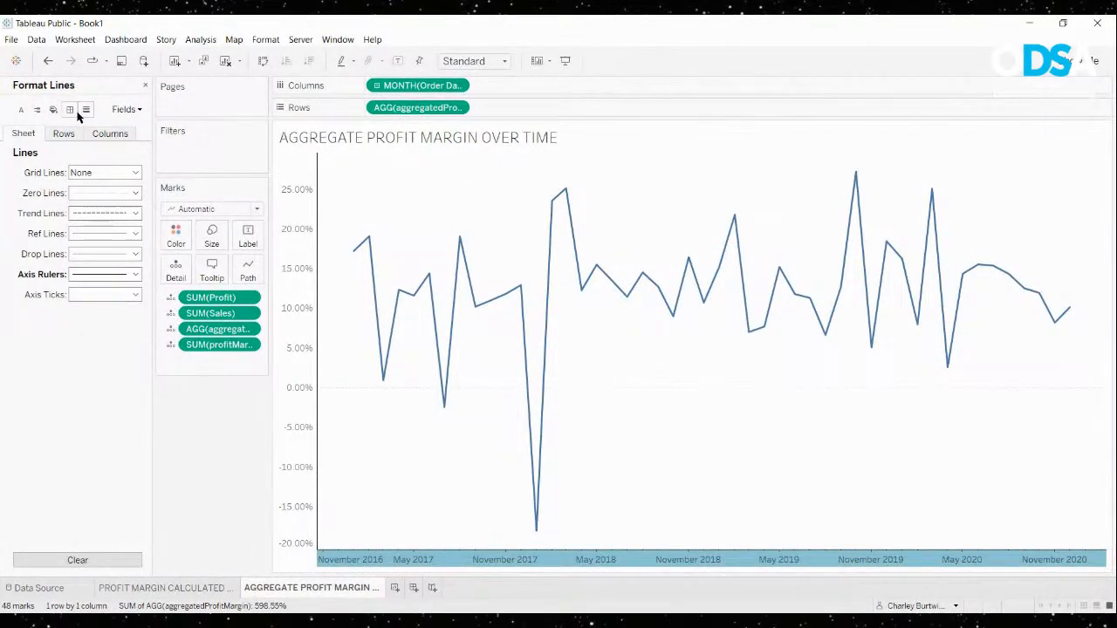
pyautogui.click(21, 110)
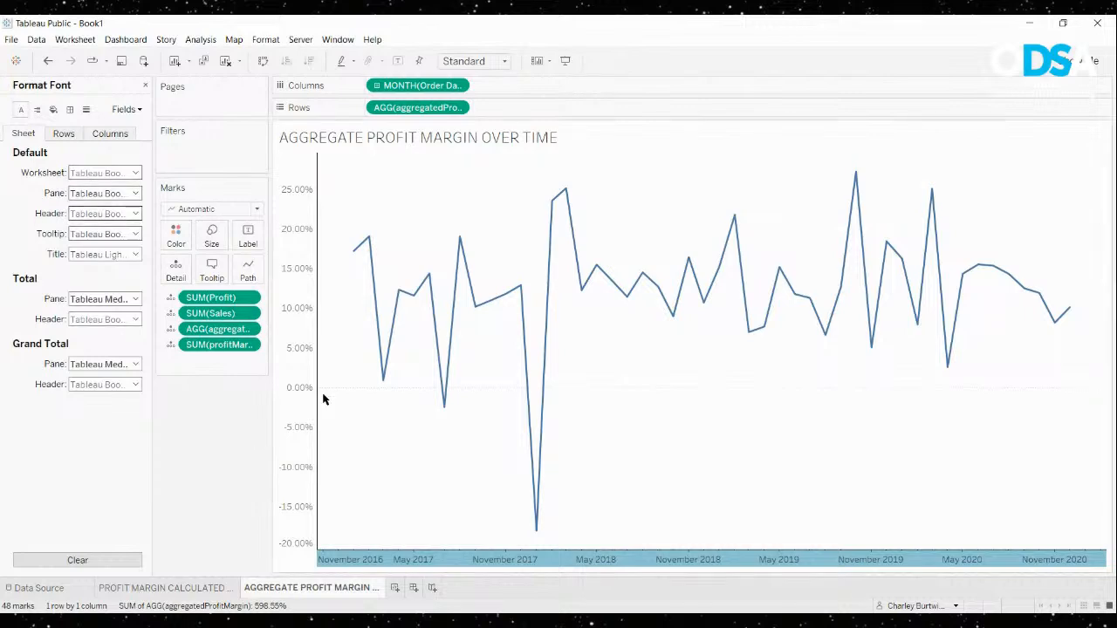
pyautogui.click(371, 560)
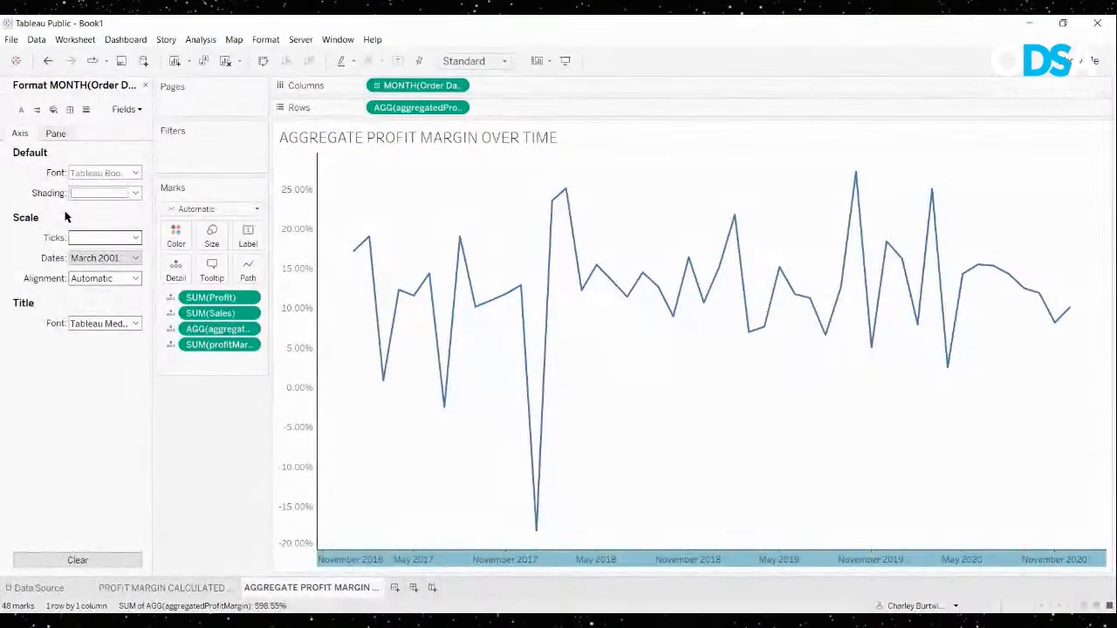
pyautogui.click(95, 258)
pyautogui.scroll(-4, 113, 367)
pyautogui.click(89, 390)
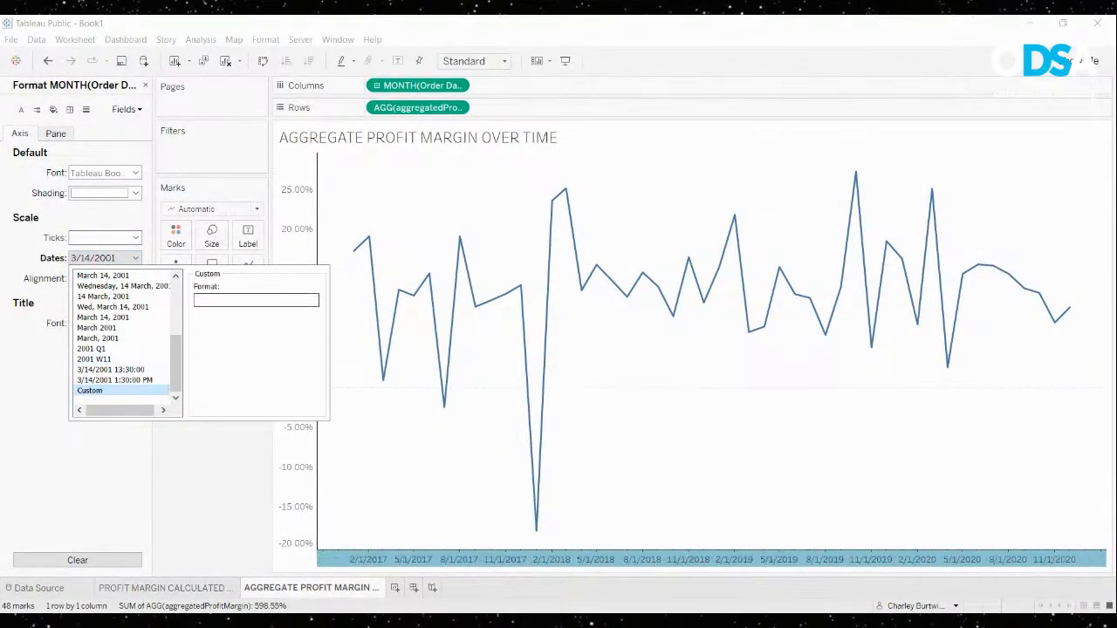
pyautogui.write('MMM YY')
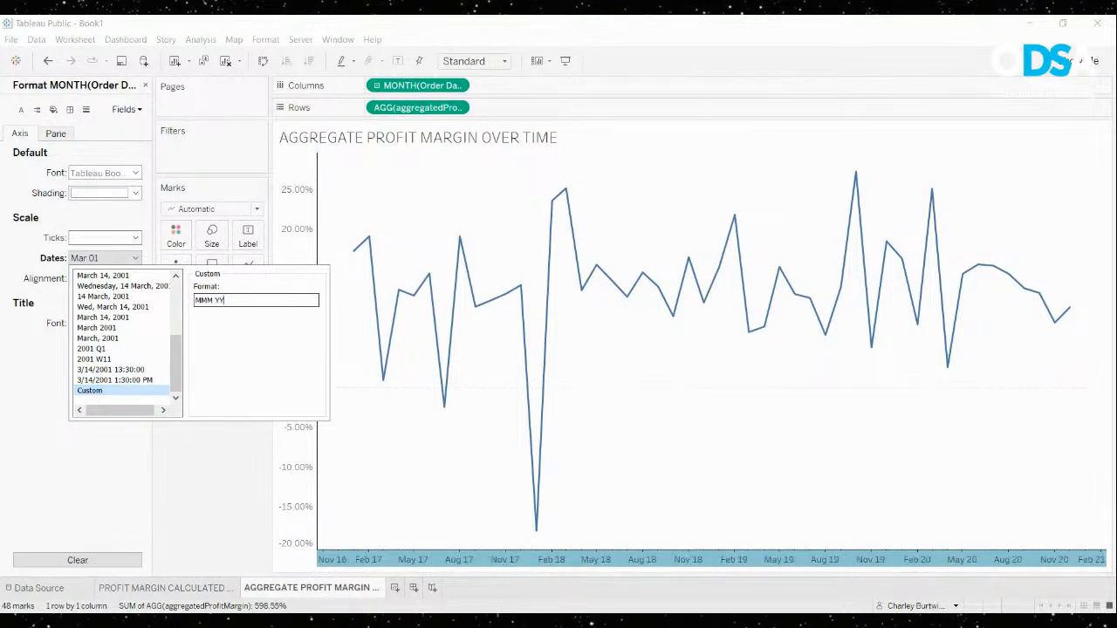
pyautogui.click(628, 371)
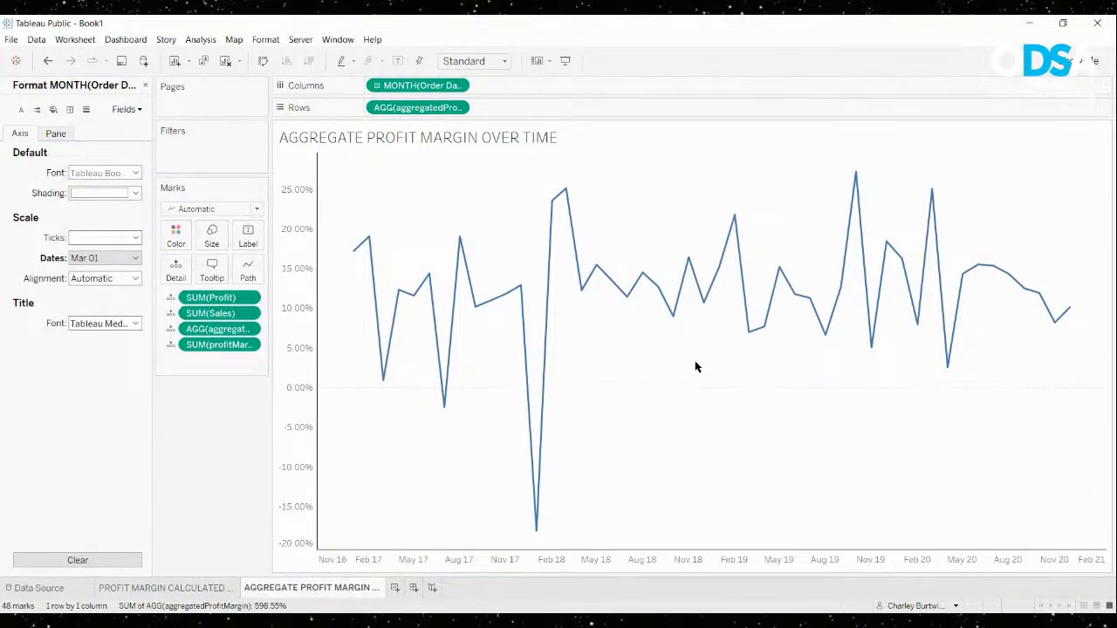
pyautogui.click(146, 86)
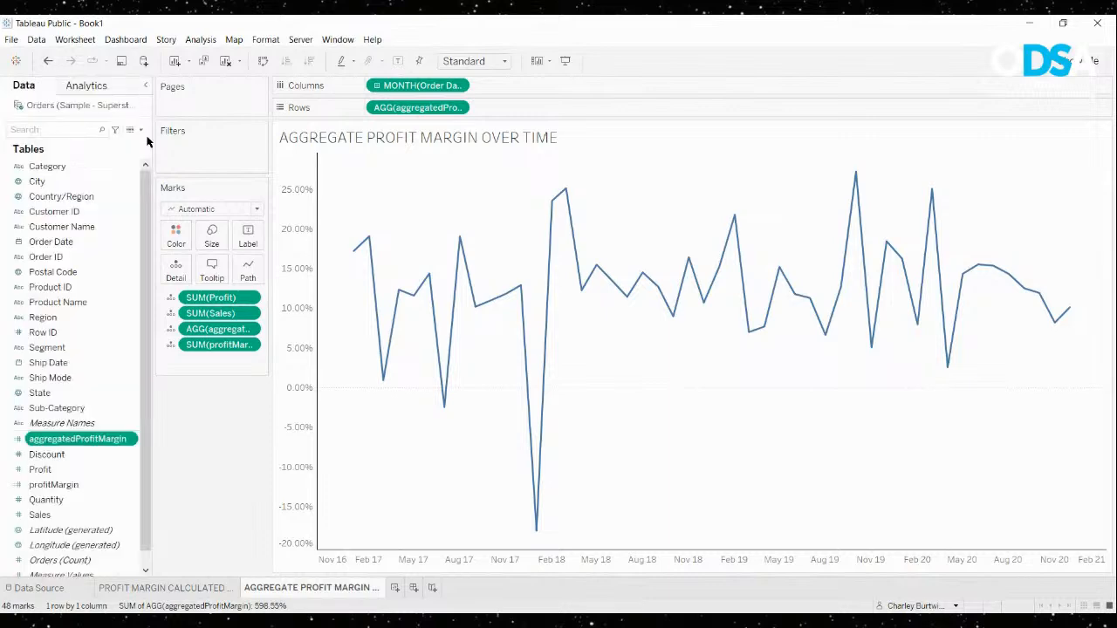
# Review the formula of the aggregatedProfitMargin calculated field at an enlarged text size and close the editor
pyautogui.click(130, 440)
pyautogui.click(185, 224)
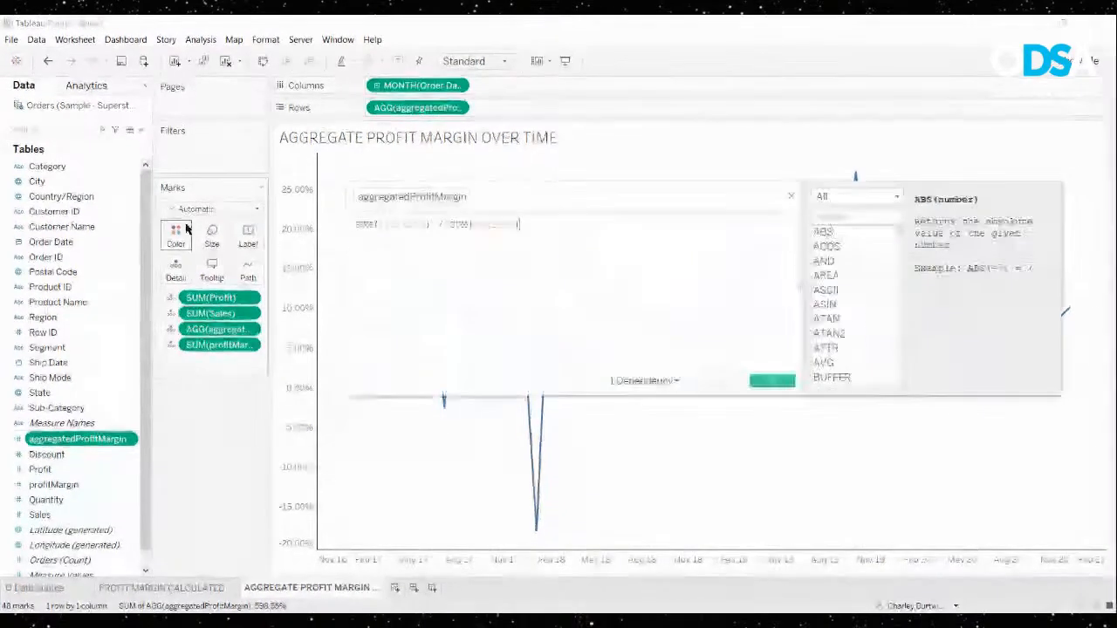
pyautogui.scroll(4, 467, 227)
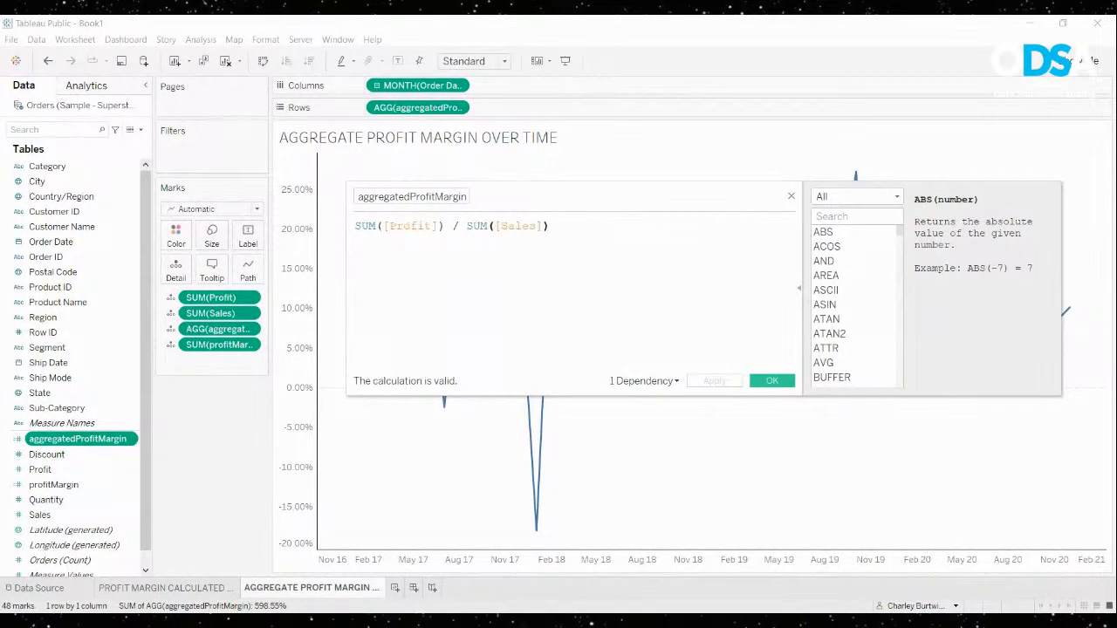
pyautogui.scroll(1, 476, 227)
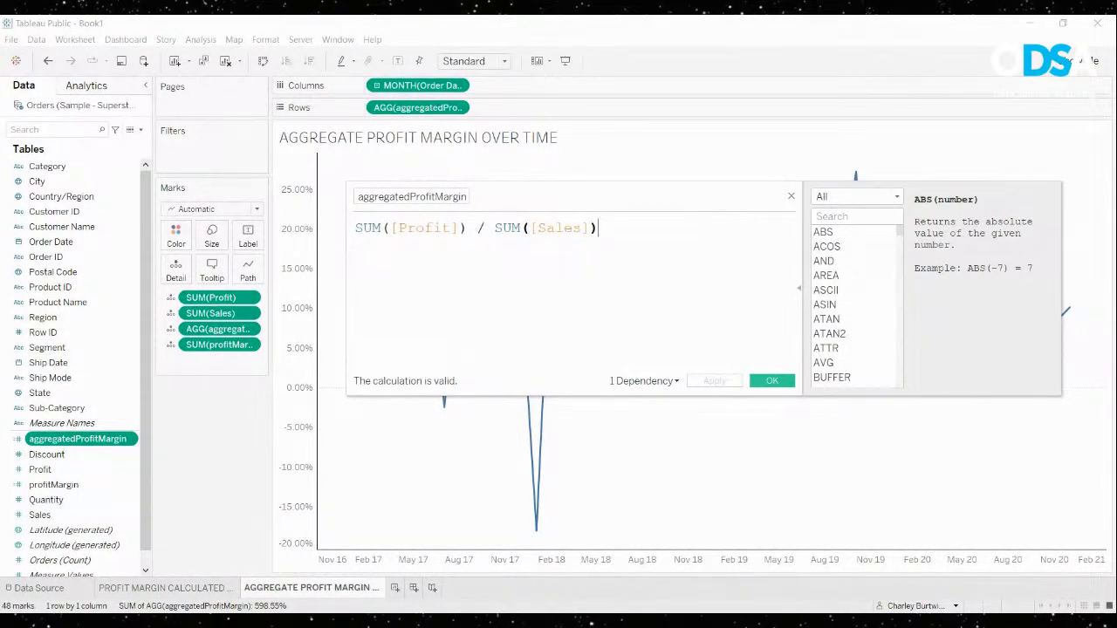
pyautogui.scroll(1, 476, 227)
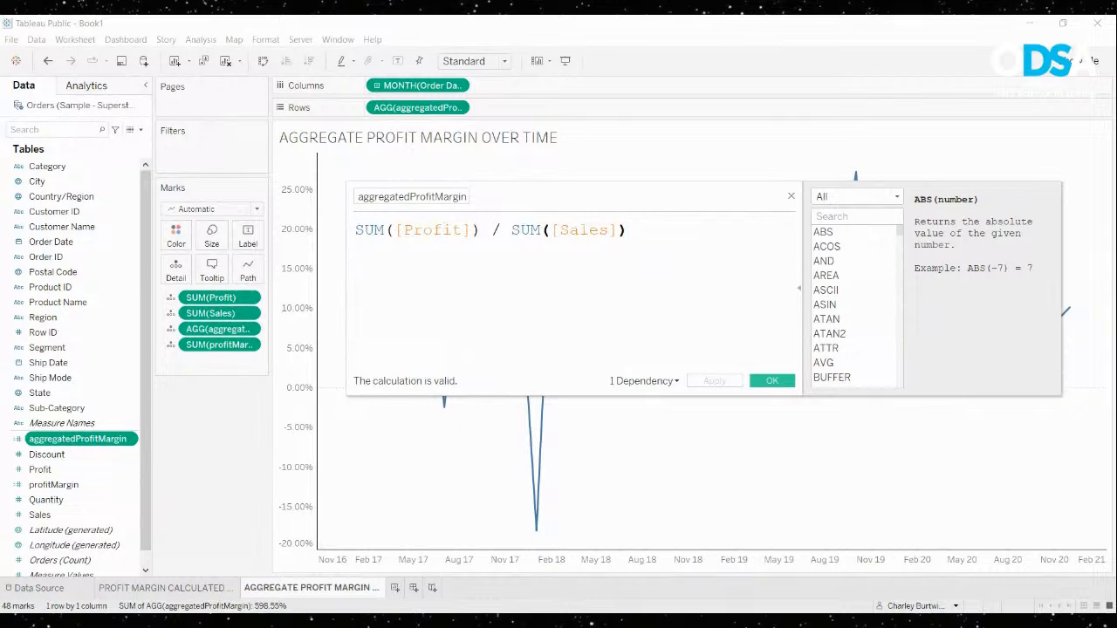
pyautogui.moveTo(576, 194); pyautogui.dragTo(617, 319)
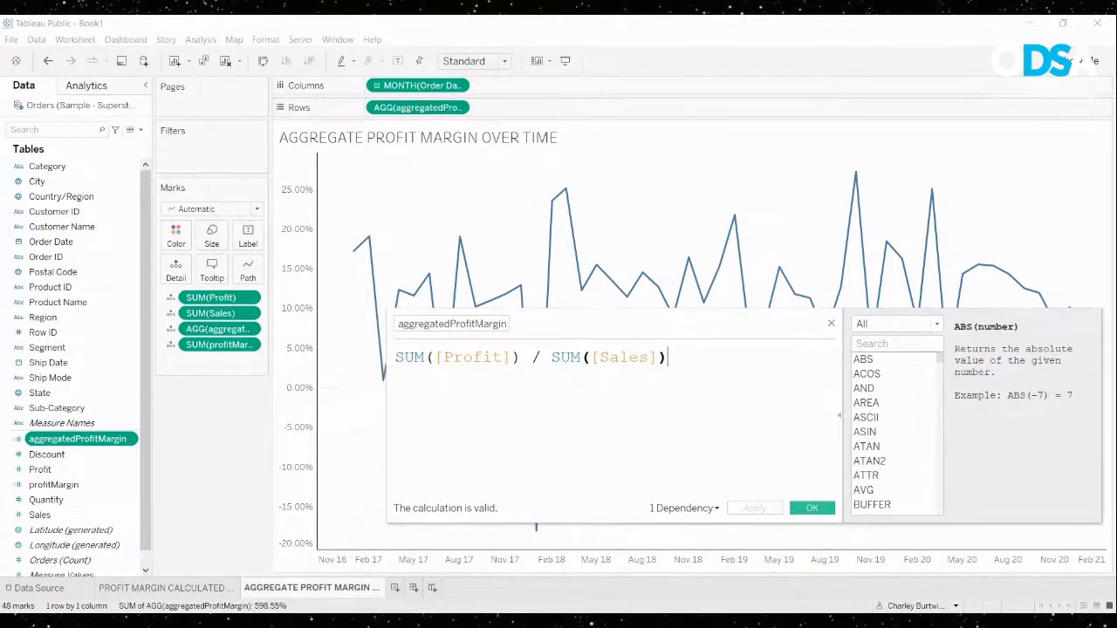
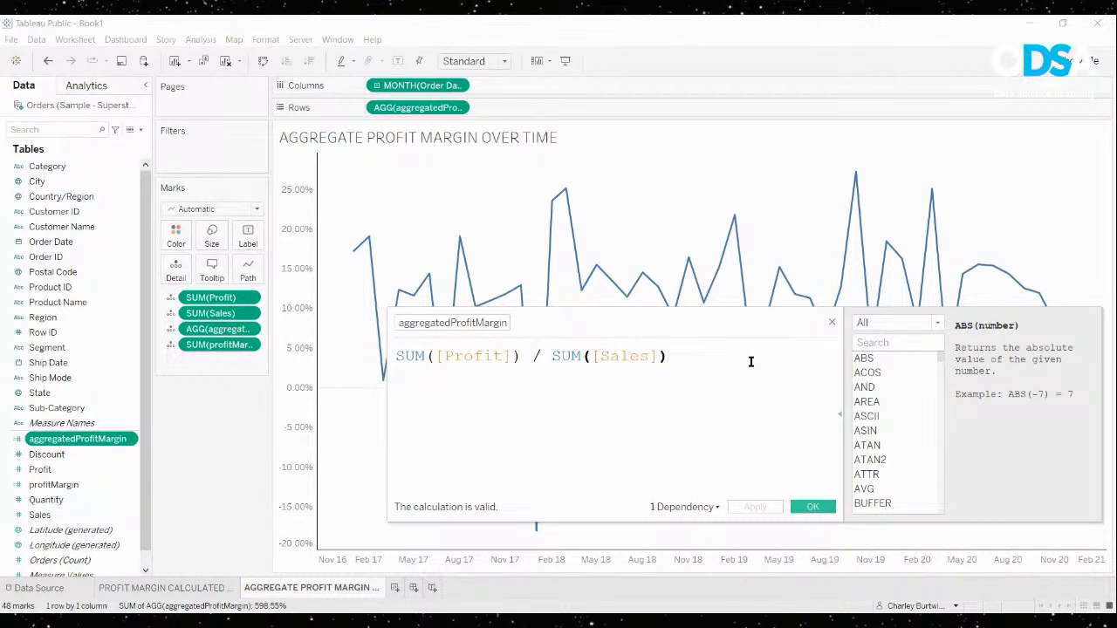
pyautogui.moveTo(635, 315); pyautogui.dragTo(669, 319)
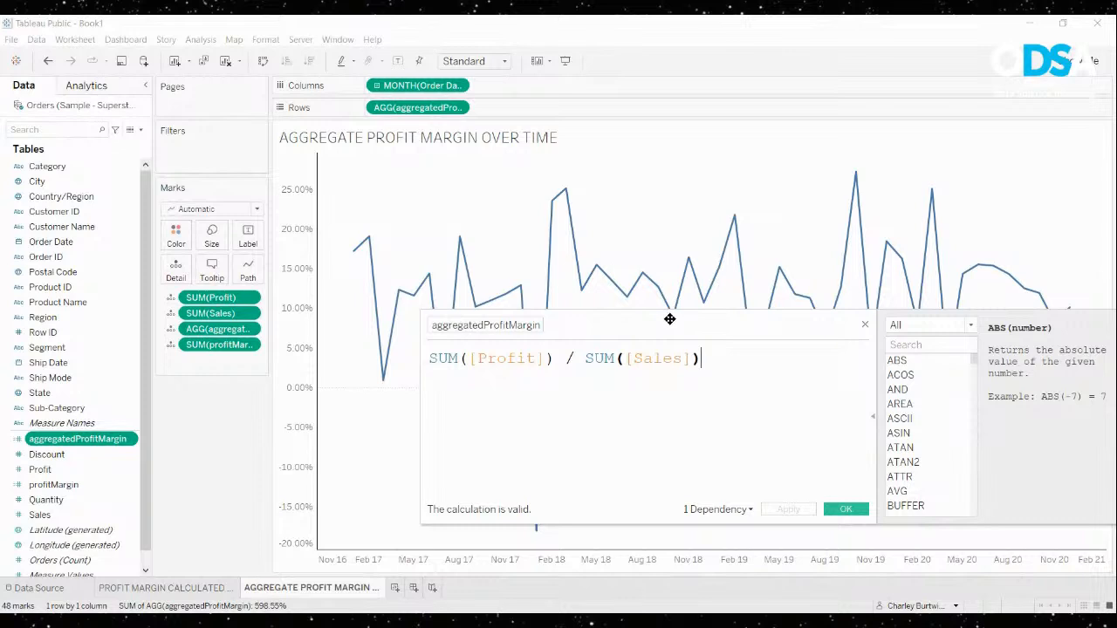
pyautogui.click(865, 326)
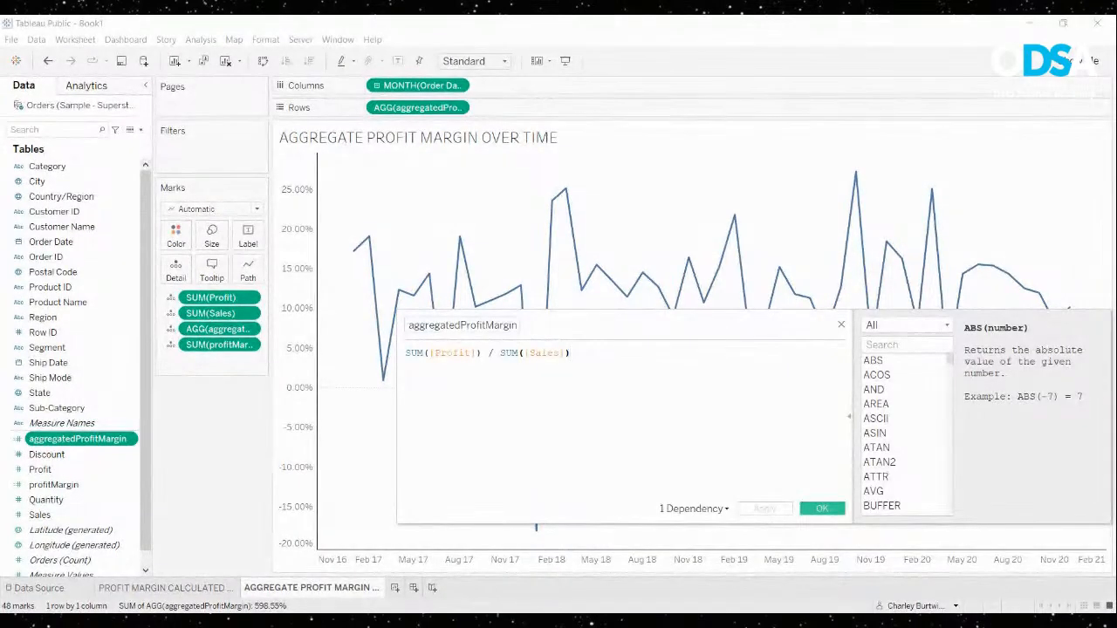
pyautogui.scroll(4, 518, 356)
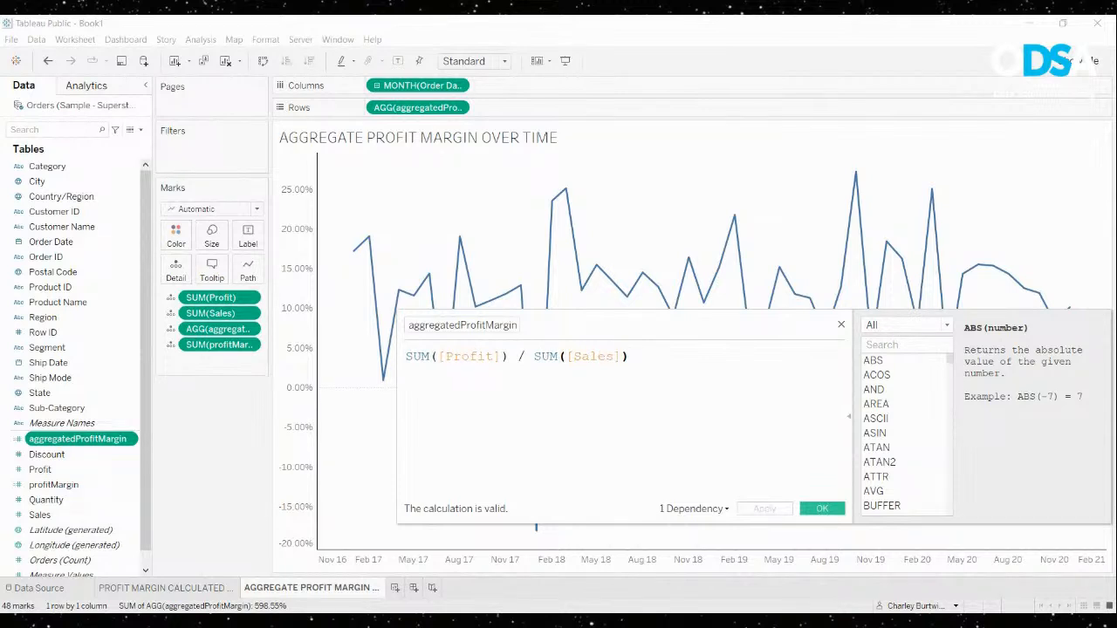
pyautogui.click(841, 323)
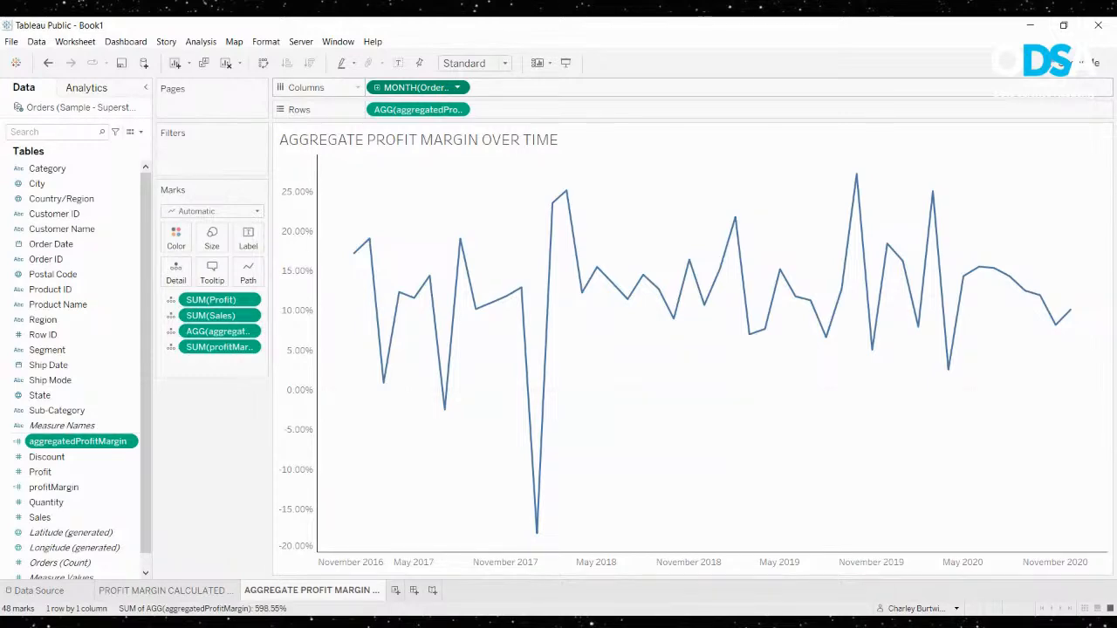
# Switch Order Date on Columns to the discrete month date part and back to continuous month
pyautogui.click(499, 299)
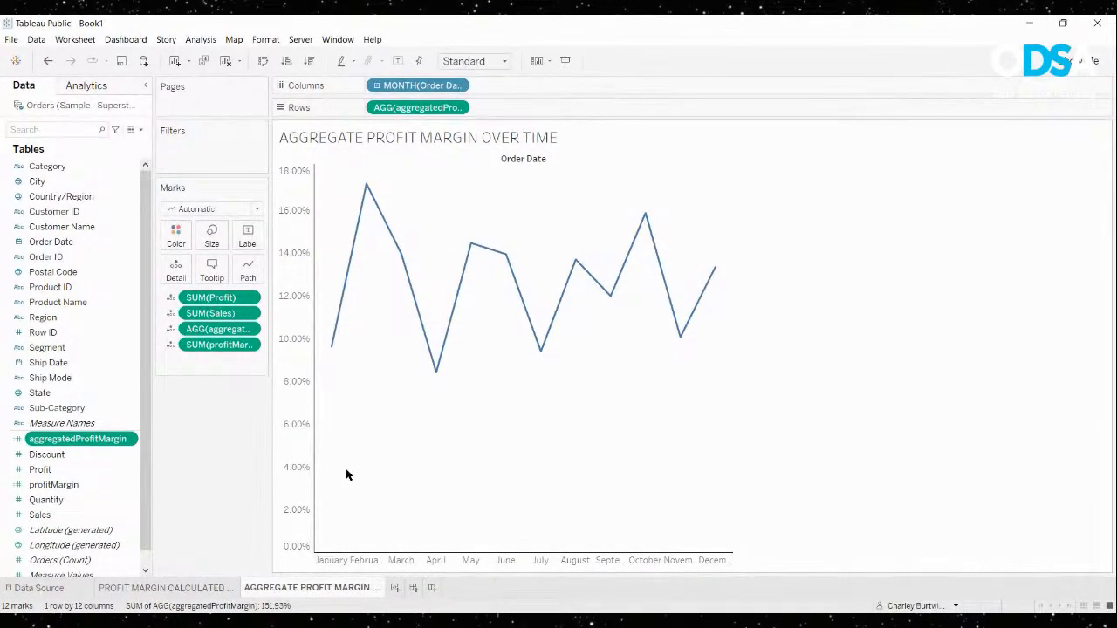
pyautogui.click(458, 87)
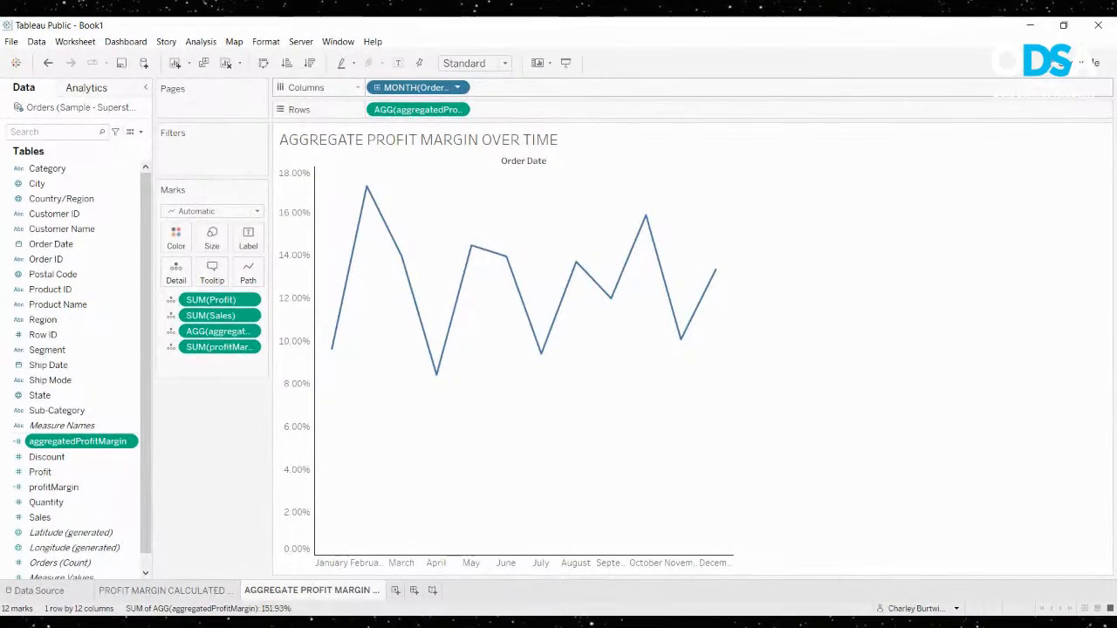
pyautogui.click(459, 388)
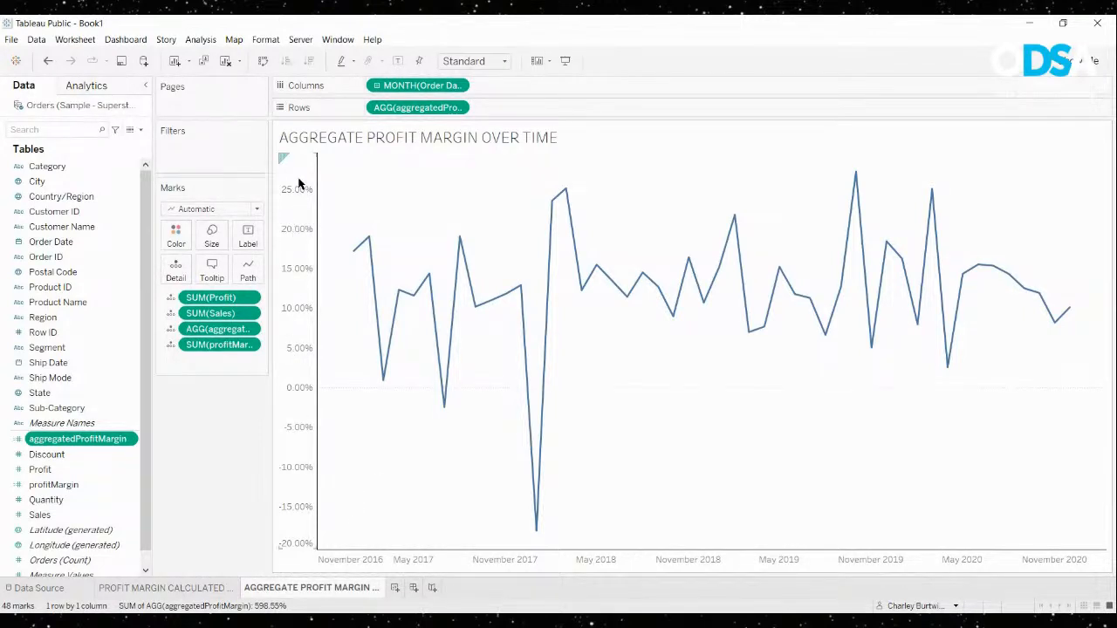
# Examine the January 2018 low point, duplicate the AGGREGATE PROFIT MARGIN OVER TIME sheet, and return to the copy after comparing both sheets
pyautogui.click(309, 403)
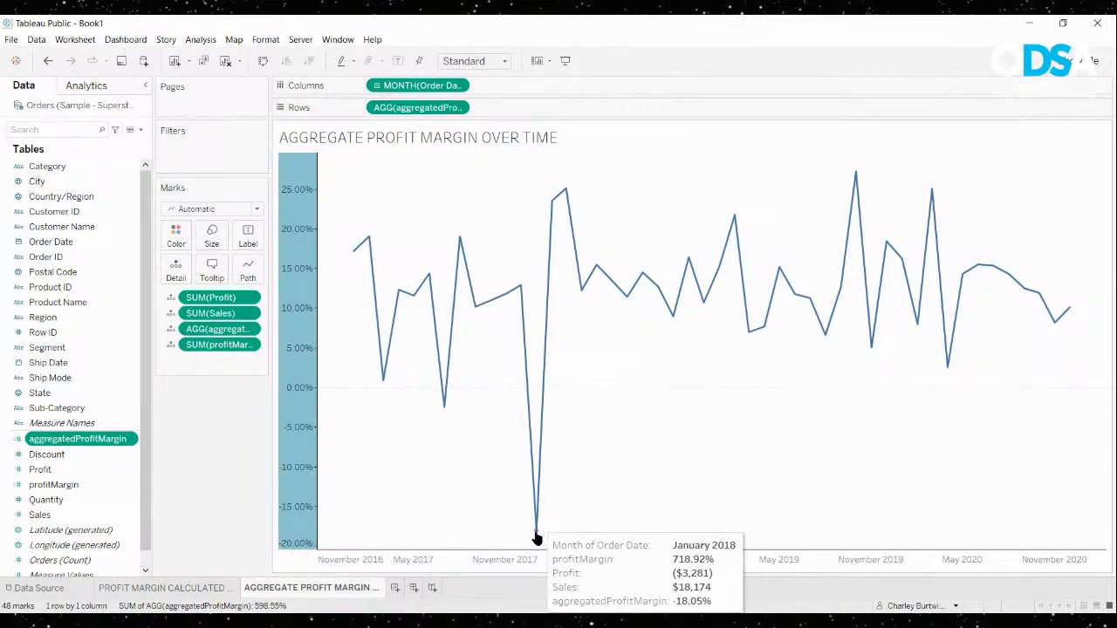
pyautogui.click(624, 450)
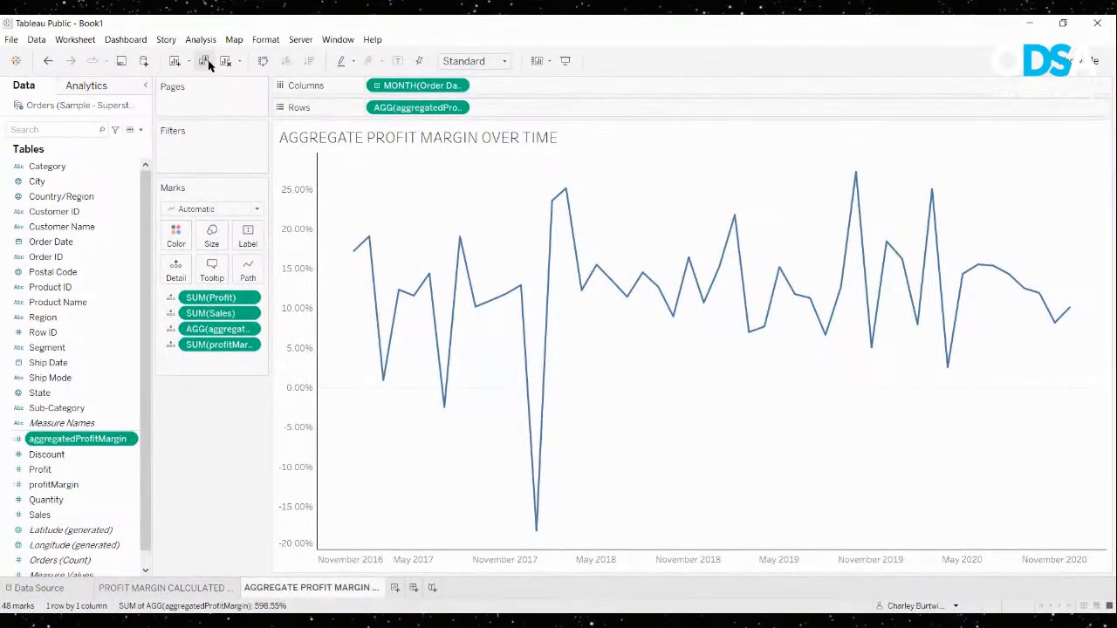
pyautogui.click(204, 62)
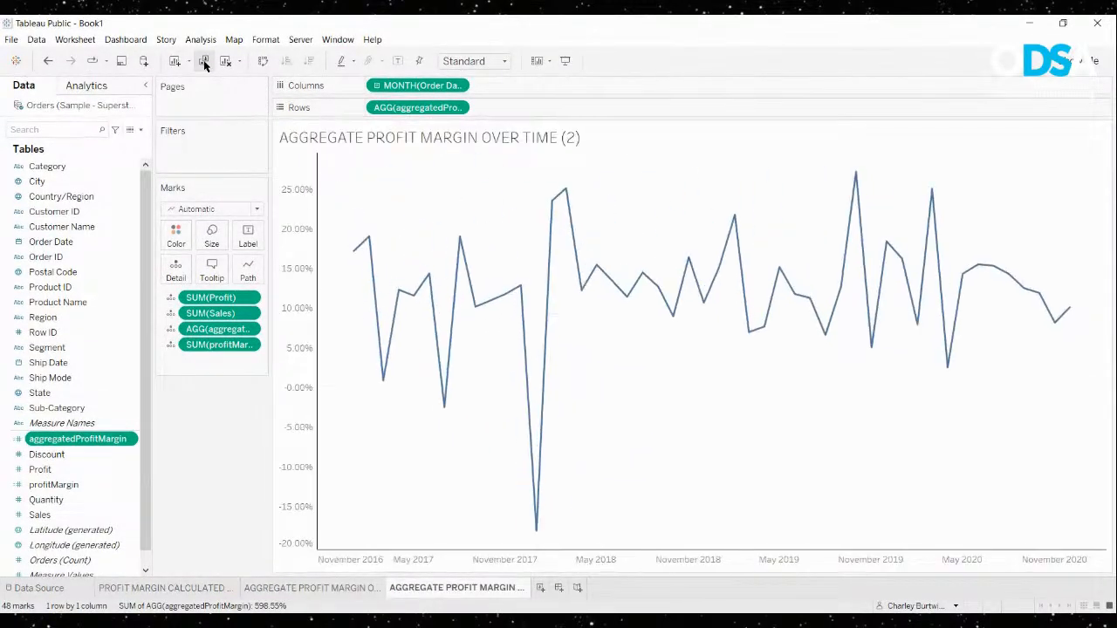
pyautogui.click(325, 588)
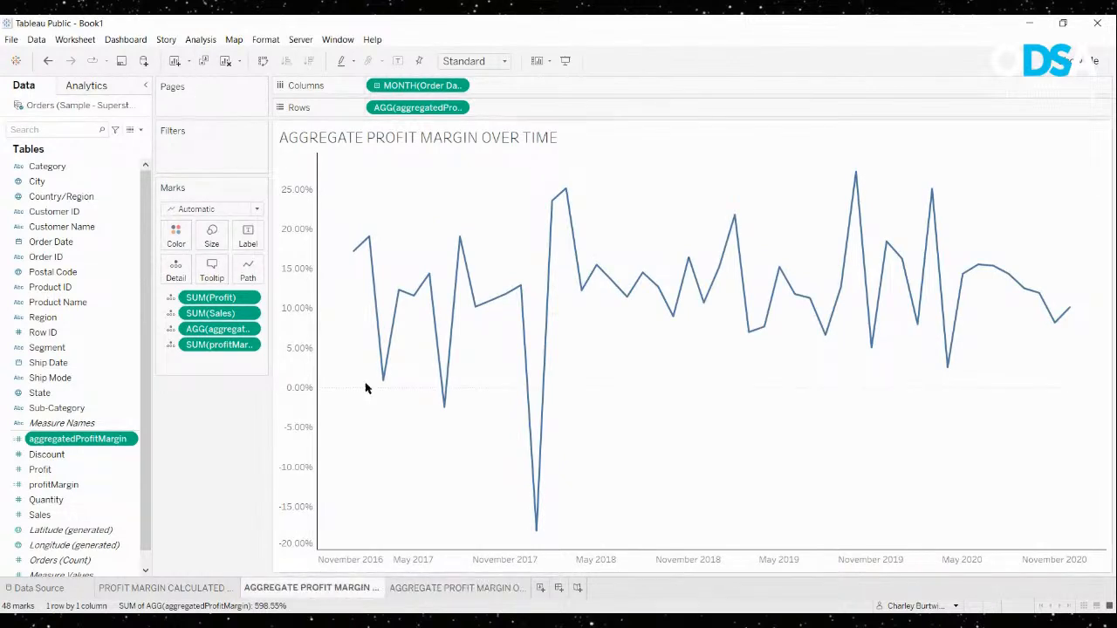
pyautogui.click(455, 588)
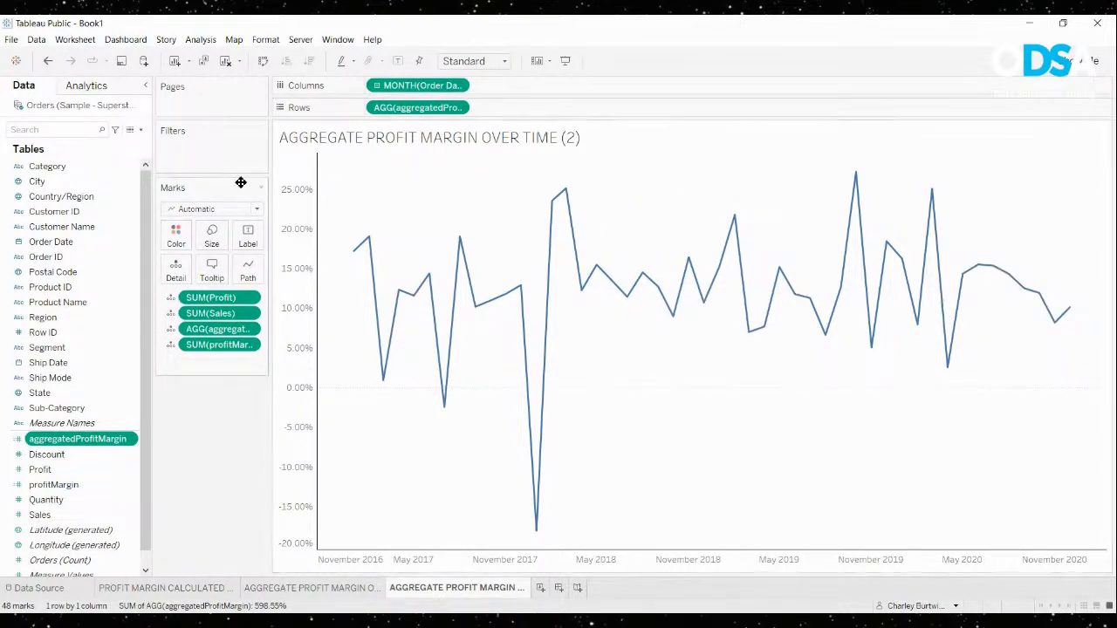
# Try the Show Me horizontal bars chart with rows and columns swapped on the duplicated sheet, and undo both changes
pyautogui.click(1063, 56)
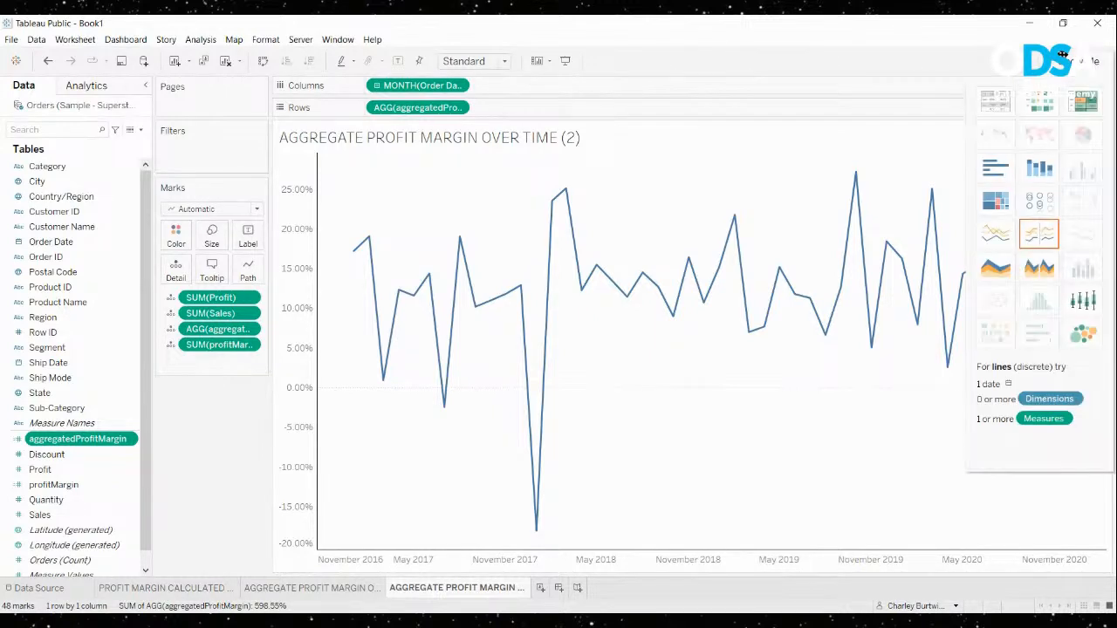
pyautogui.click(998, 170)
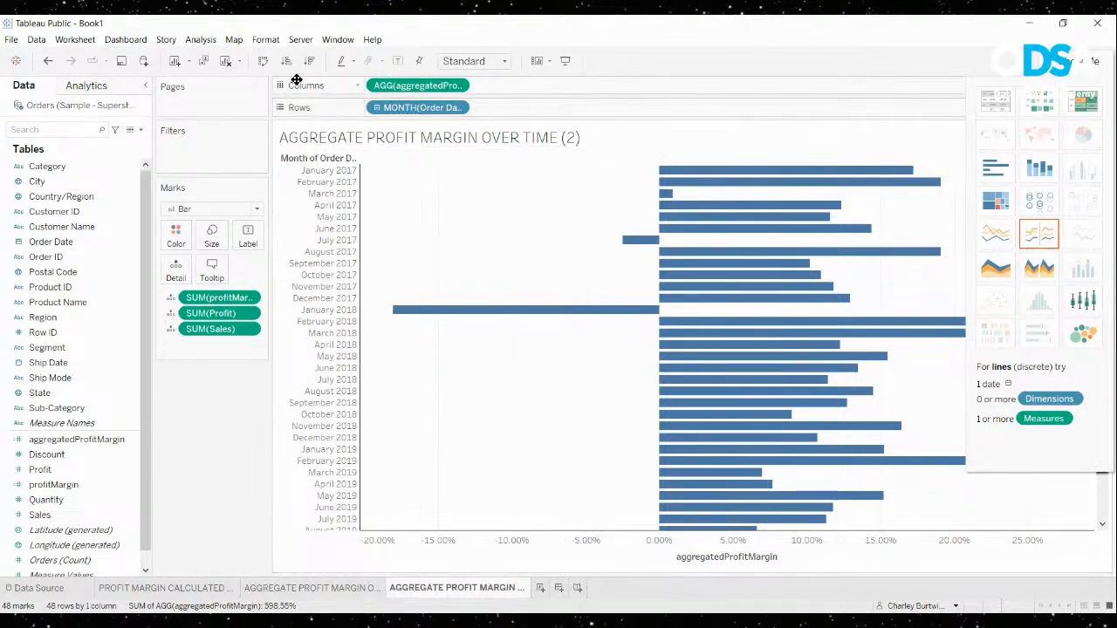
pyautogui.click(263, 61)
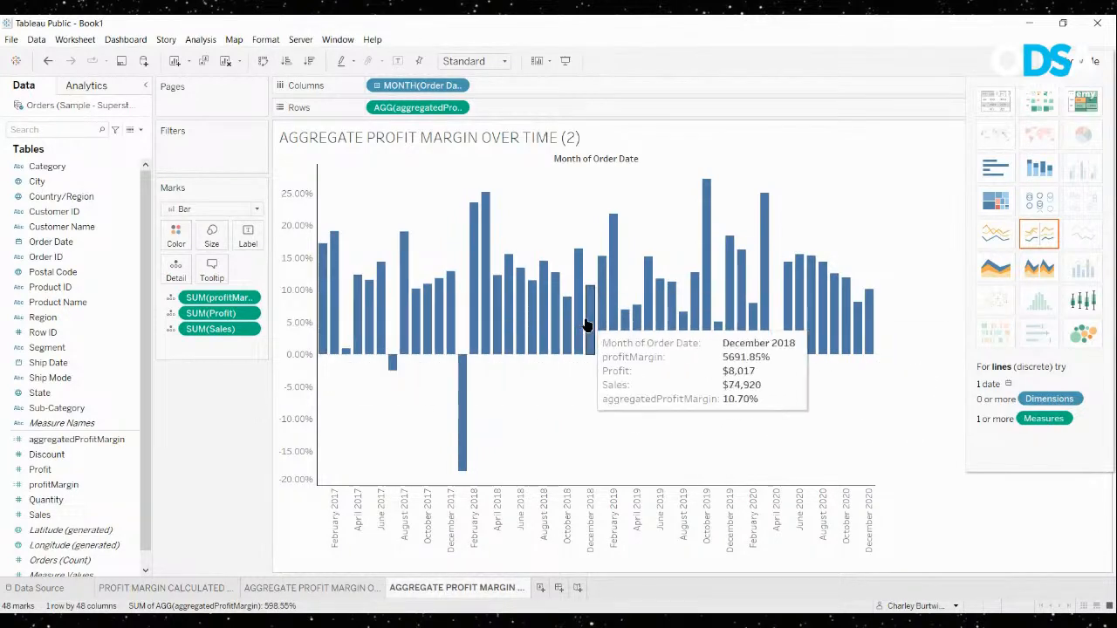
pyautogui.click(1063, 56)
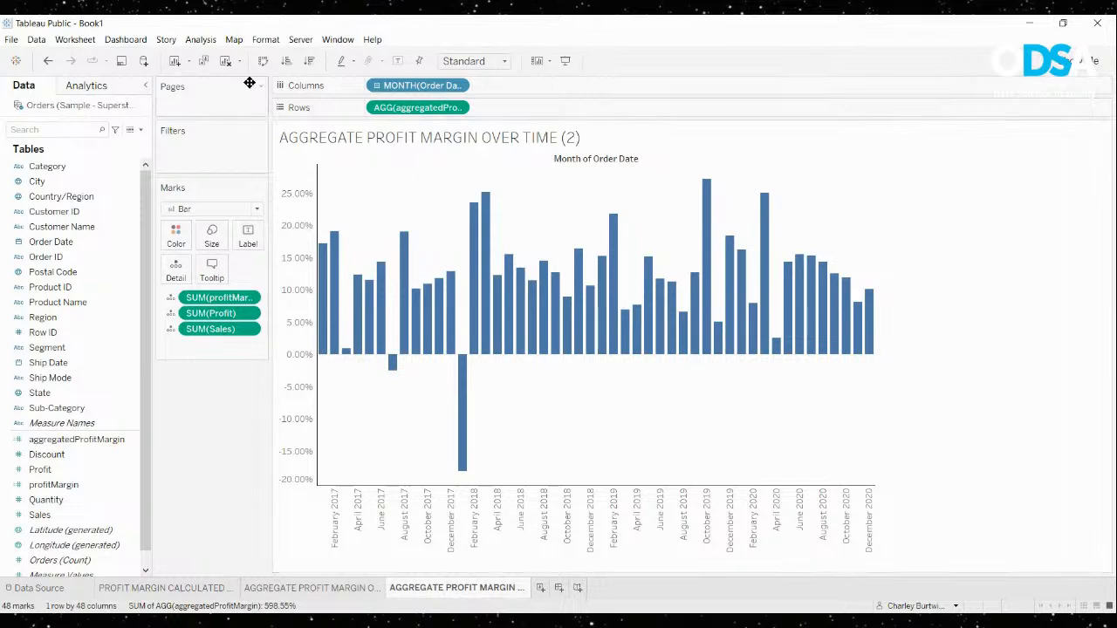
pyautogui.click(48, 63)
pyautogui.click(48, 63)
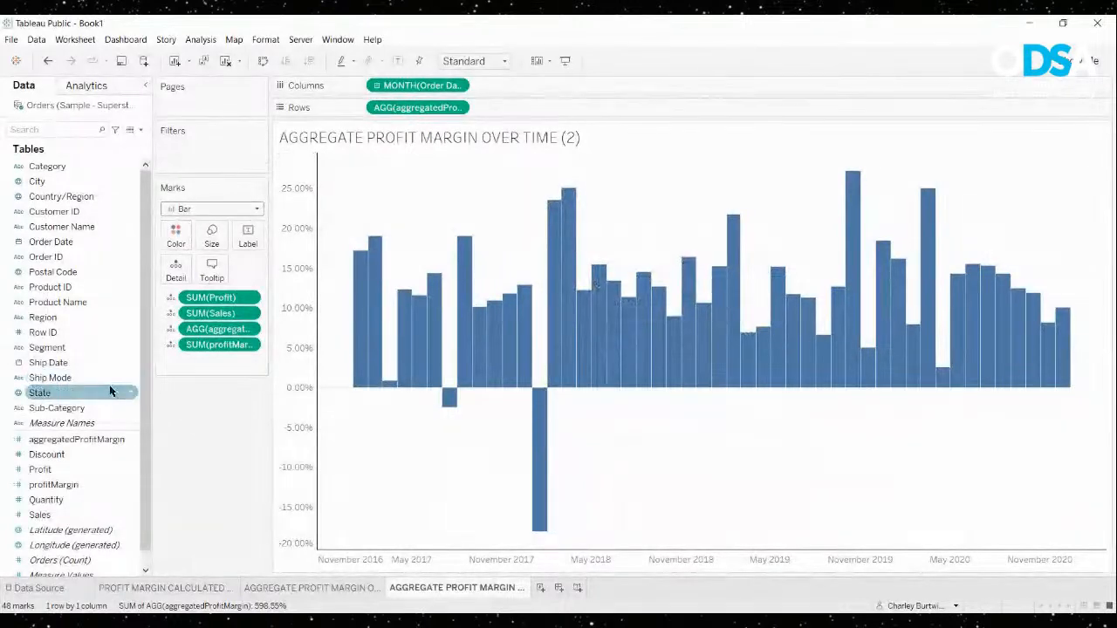
# Color the monthly bars by aggregatedProfitMargin and inspect individual months in the chart
pyautogui.click(65, 441)
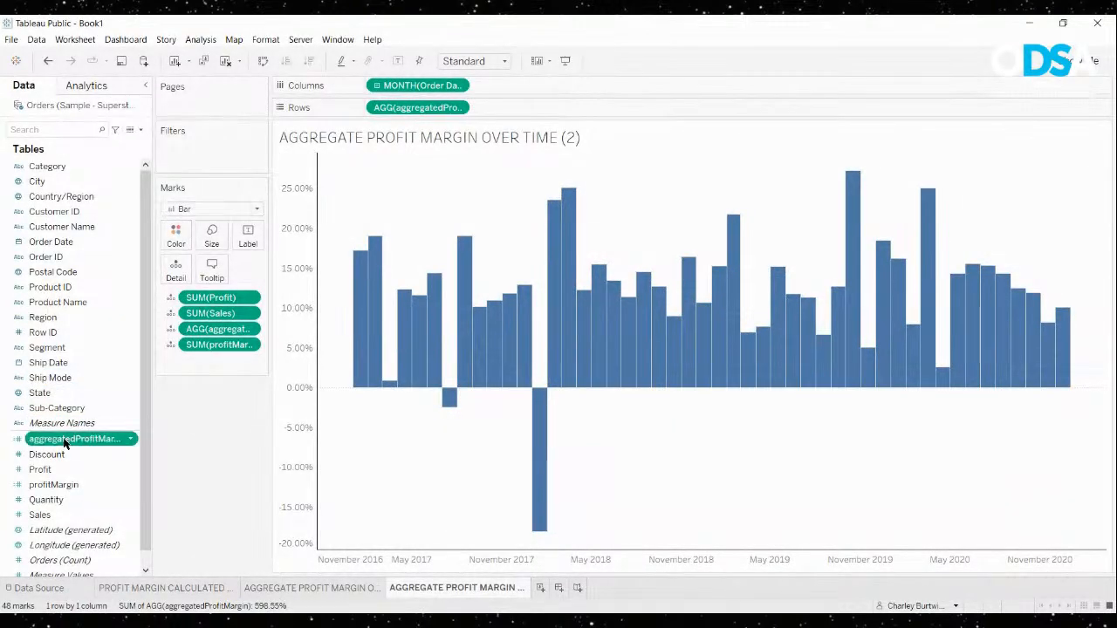
pyautogui.moveTo(65, 441); pyautogui.dragTo(177, 232)
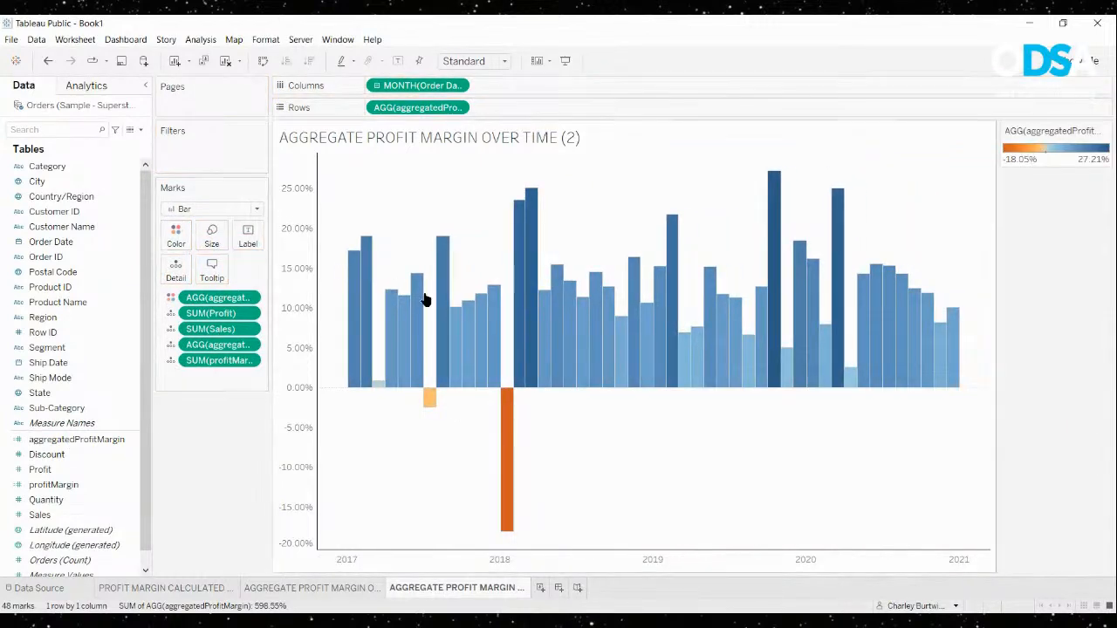
pyautogui.moveTo(461, 332)
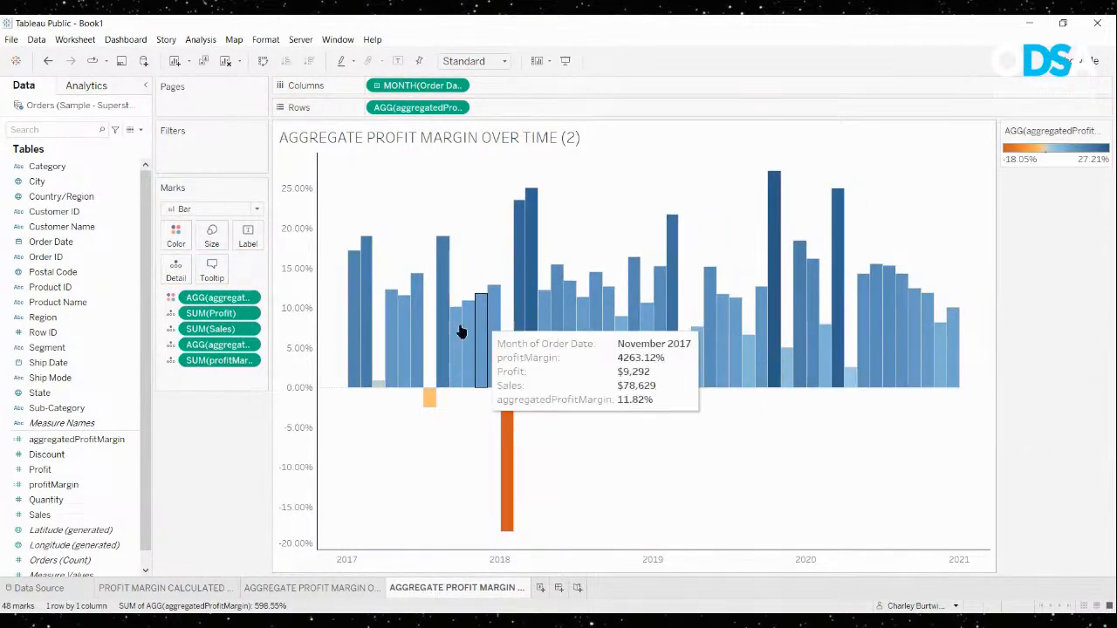
pyautogui.moveTo(506, 438)
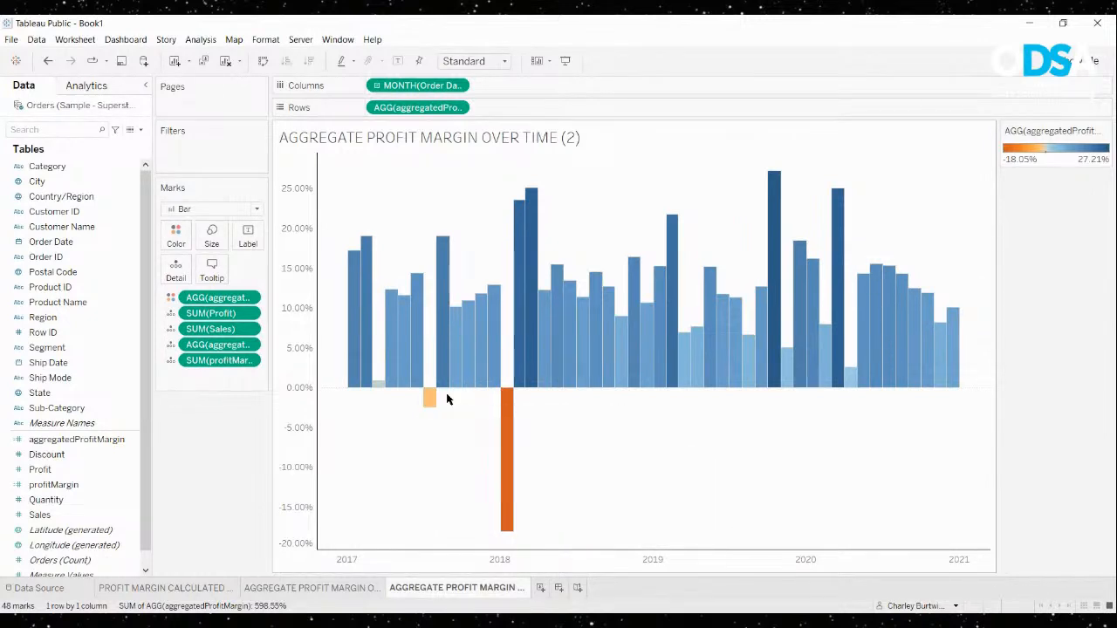
# Remove the aggregatedProfitMargin coloring from the bars and create a calculated field named goodOrBad
pyautogui.moveTo(218, 297); pyautogui.dragTo(214, 439)
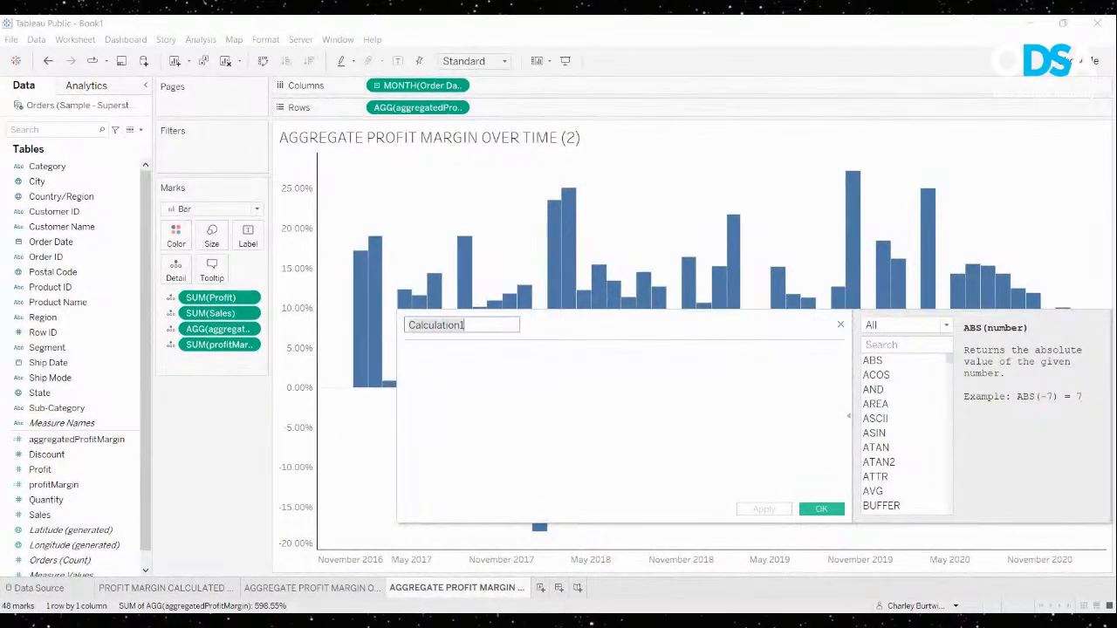
pyautogui.write('GOOD')
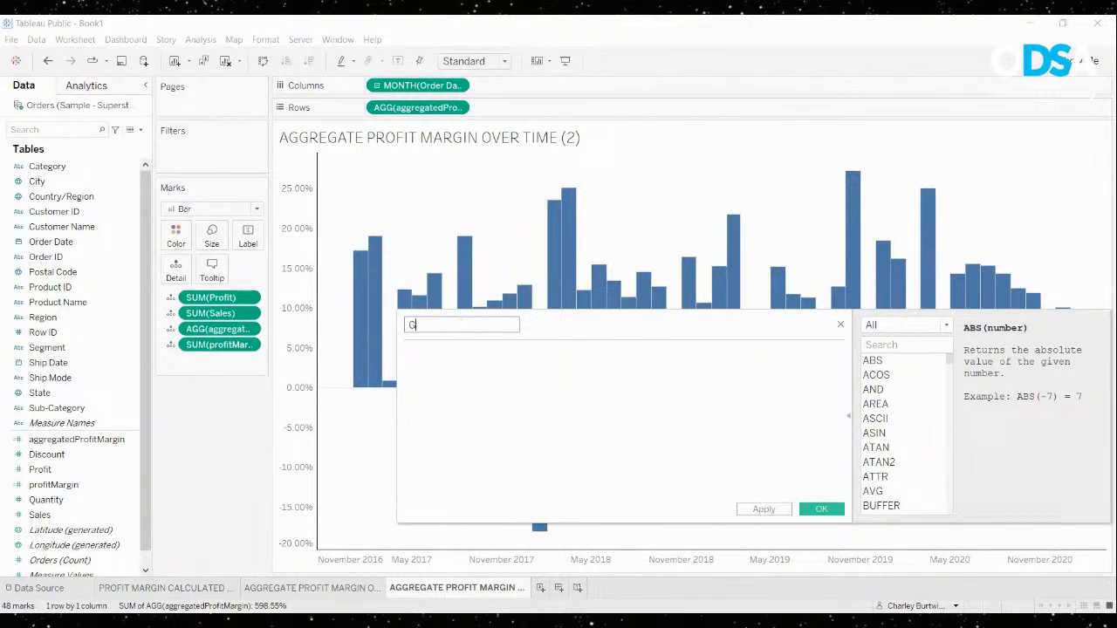
pyautogui.press('BackSpace')
pyautogui.press('BackSpace')
pyautogui.press('BackSpace')
pyautogui.press('BackSpace')
pyautogui.write('goodOrBad')
# Begin the goodOrBad formula with the condition IF [aggregatedProfitMargin] >= 0 THEN
pyautogui.click(406, 353)
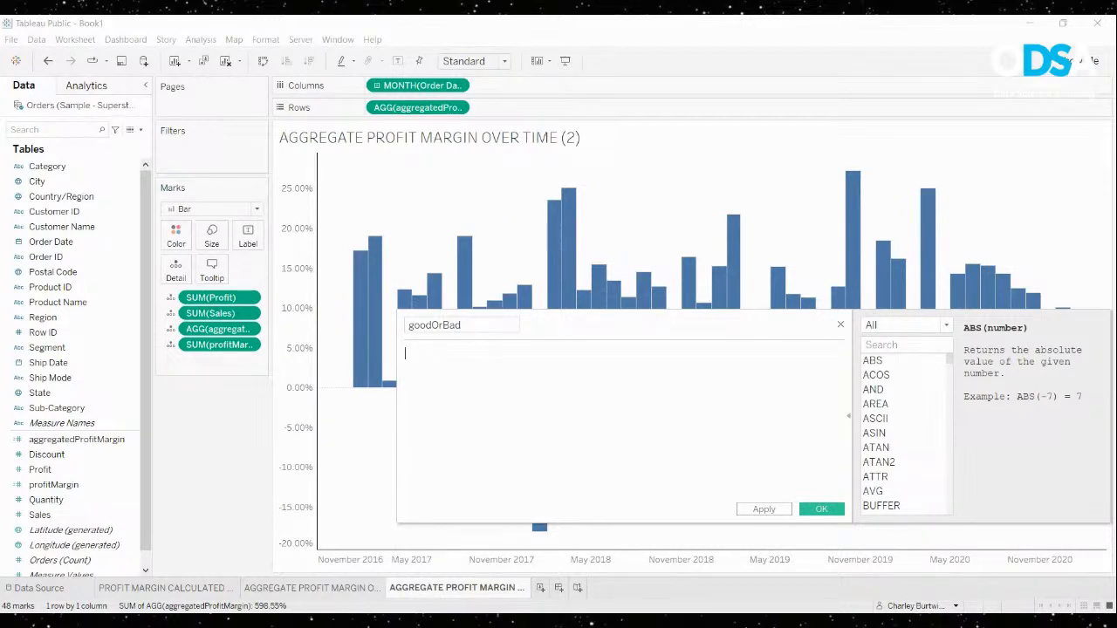
pyautogui.write('if')
pyautogui.write('agg')
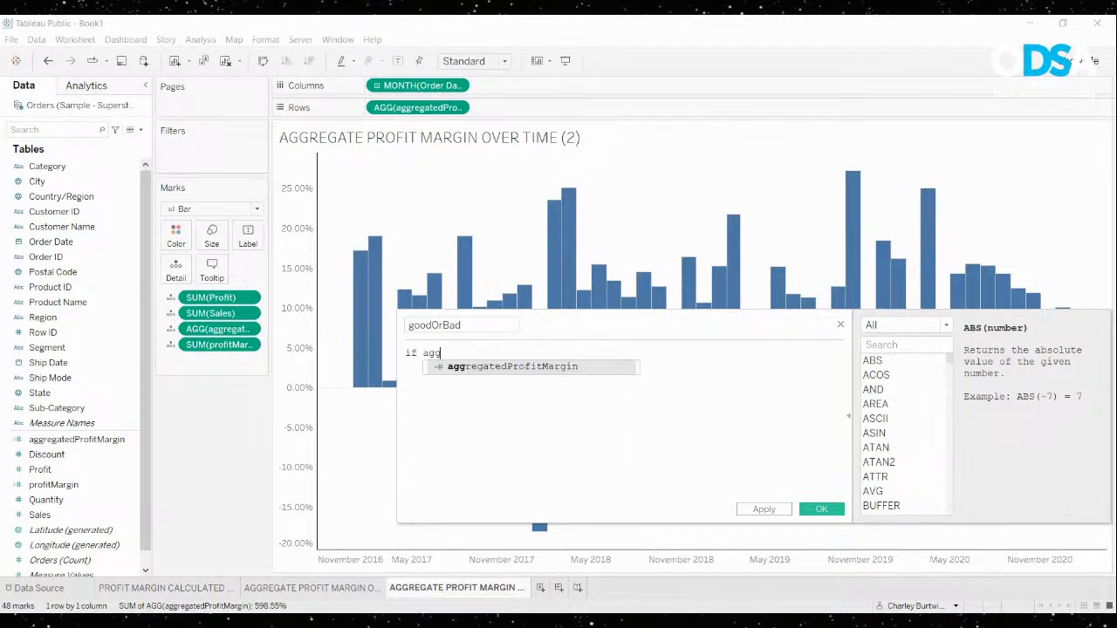
pyautogui.press('Return')
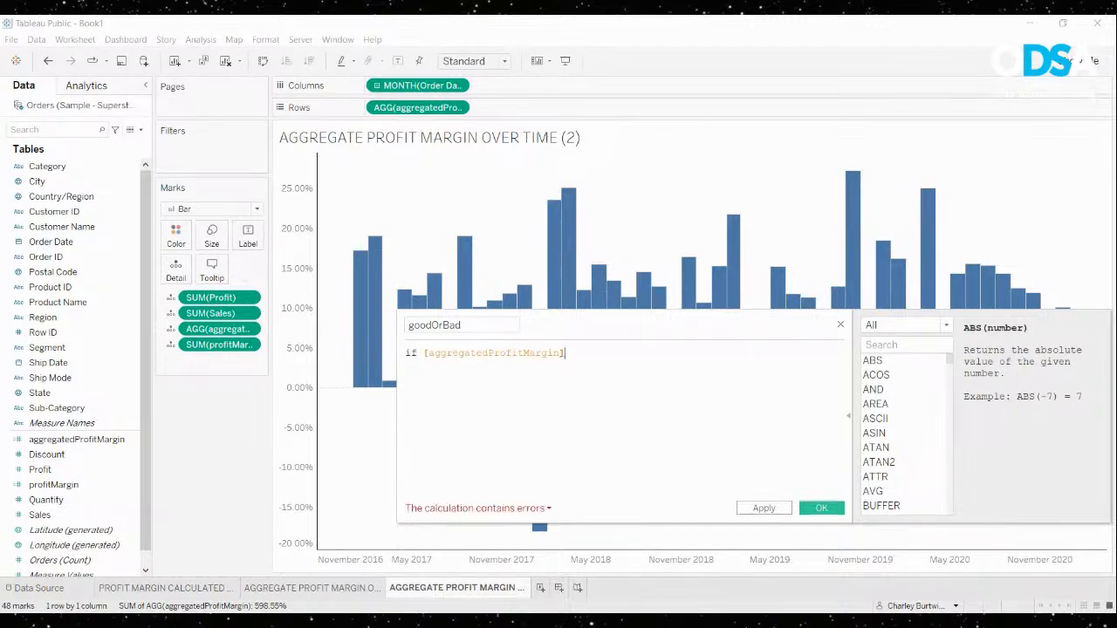
pyautogui.moveTo(593, 320); pyautogui.dragTo(795, 291)
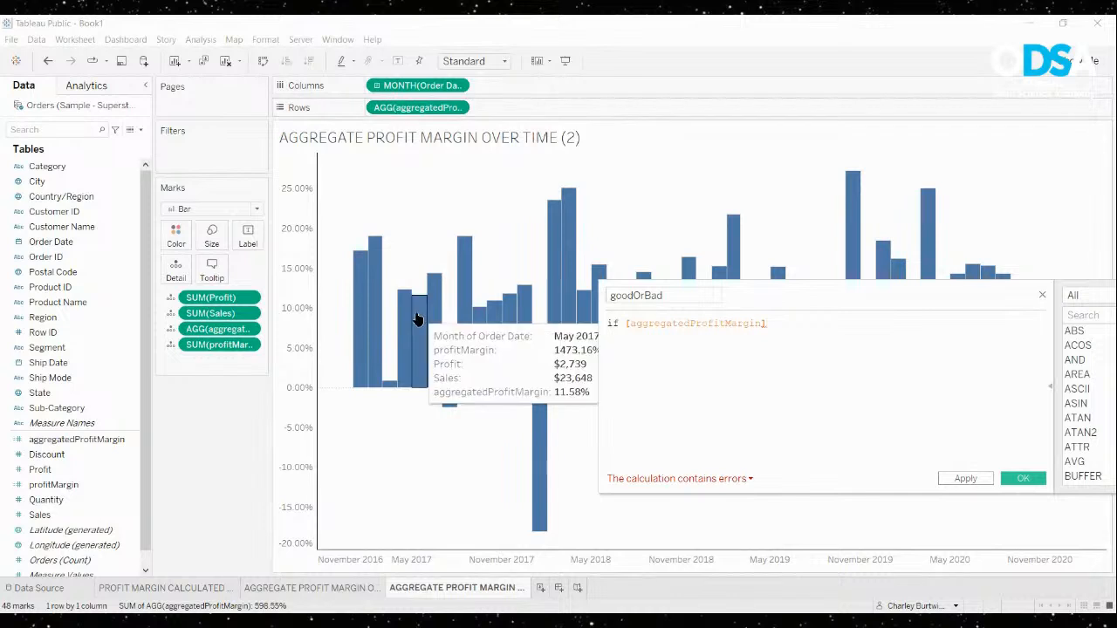
pyautogui.moveTo(611, 288); pyautogui.dragTo(412, 336)
pyautogui.write('>')
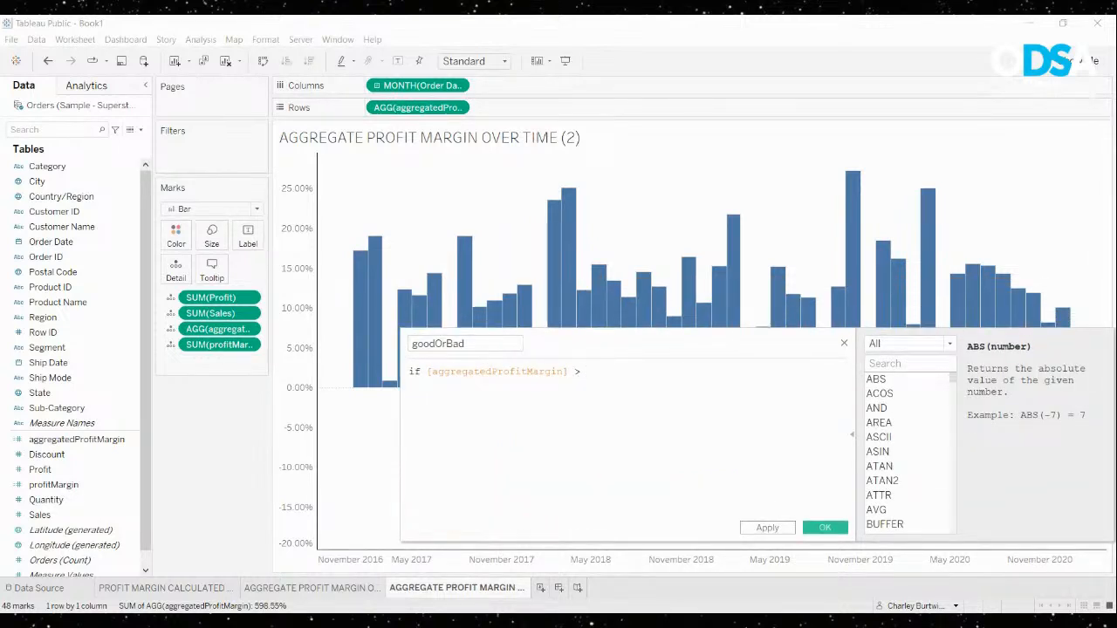
pyautogui.write('= 0 THEN')
pyautogui.doubleClick(415, 372)
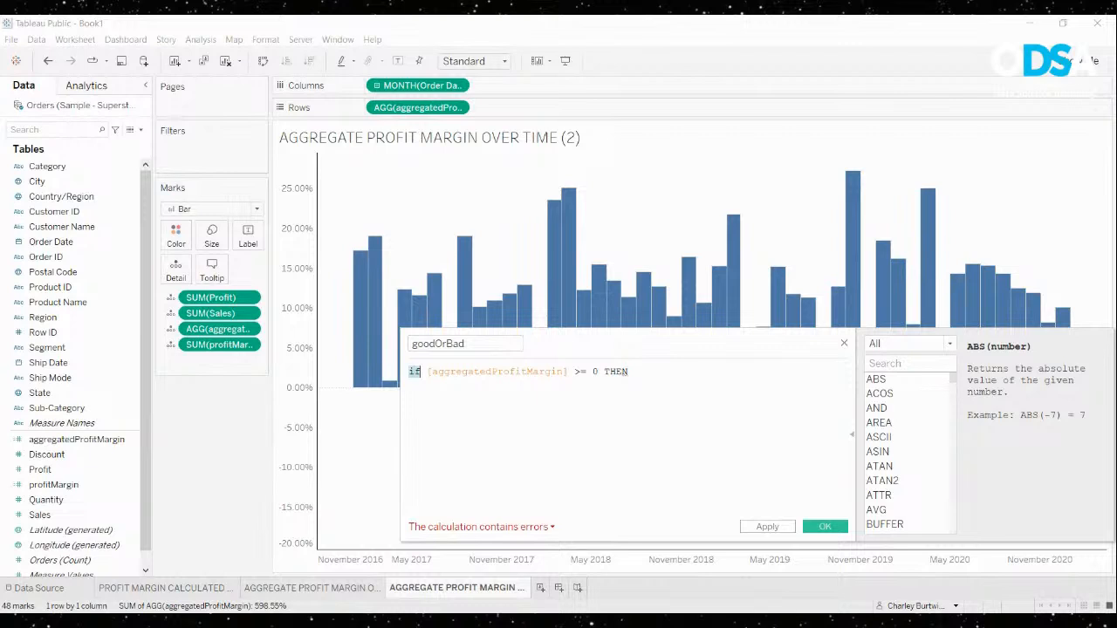
pyautogui.write('IF')
pyautogui.click(455, 372)
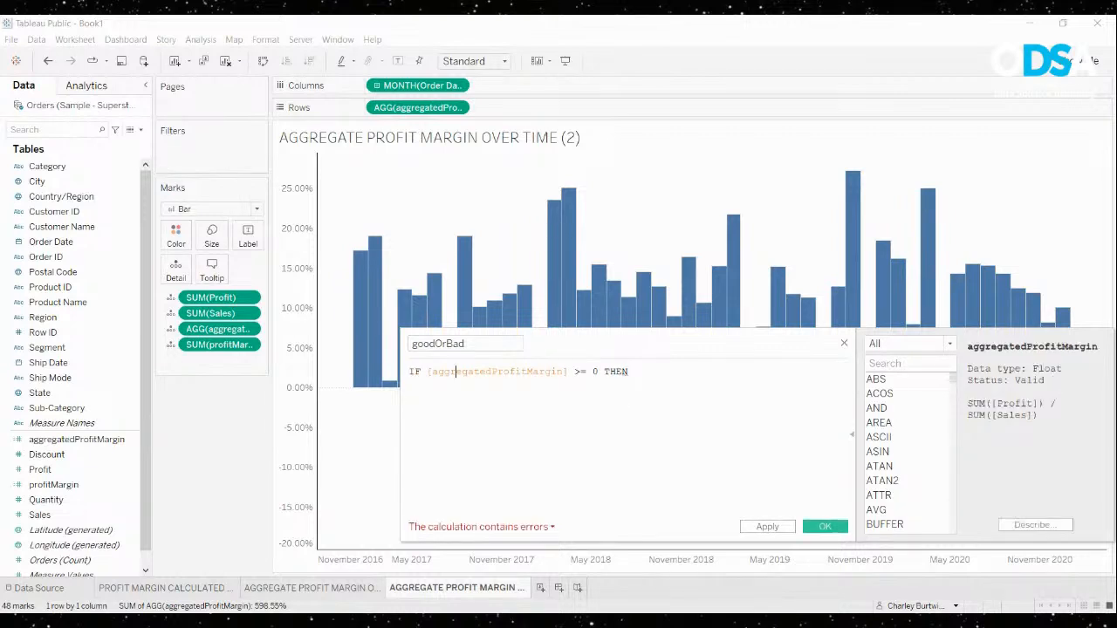
pyautogui.moveTo(427, 372); pyautogui.dragTo(600, 371)
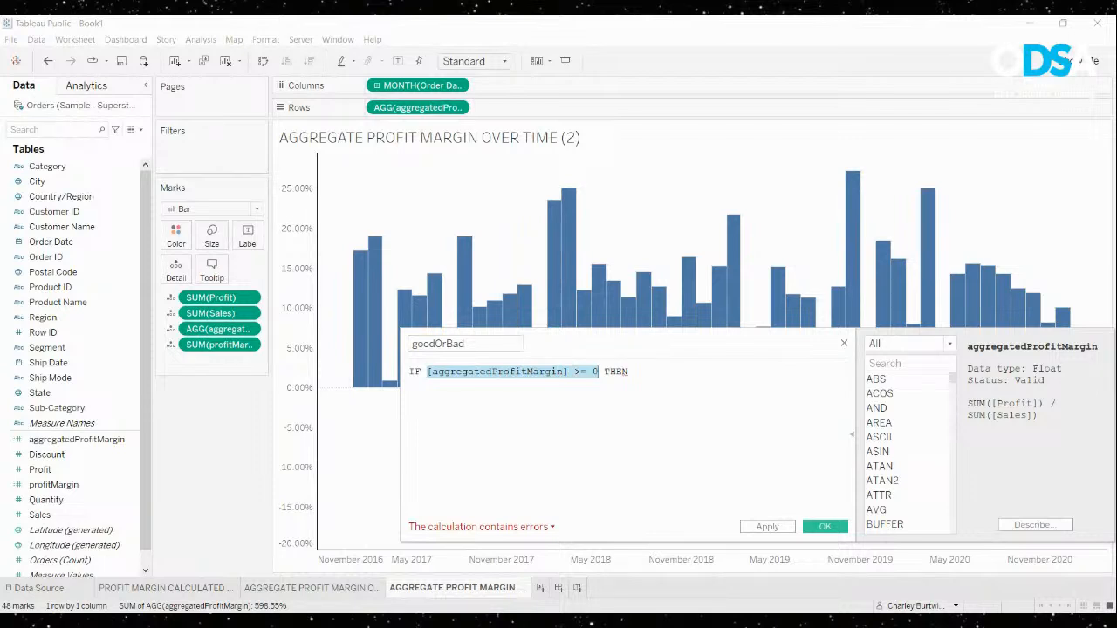
pyautogui.click(628, 371)
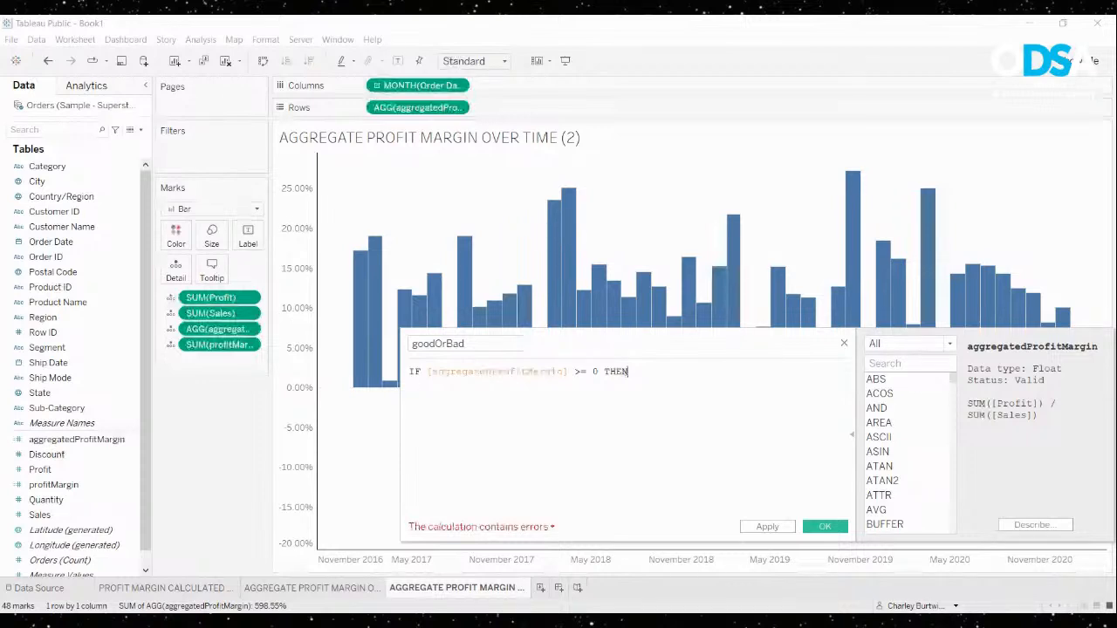
# Complete the goodOrBad formula with 'GOOD' ELSE 'BAD' END and save the calculated field
pyautogui.write("'GOOD' ELSE")
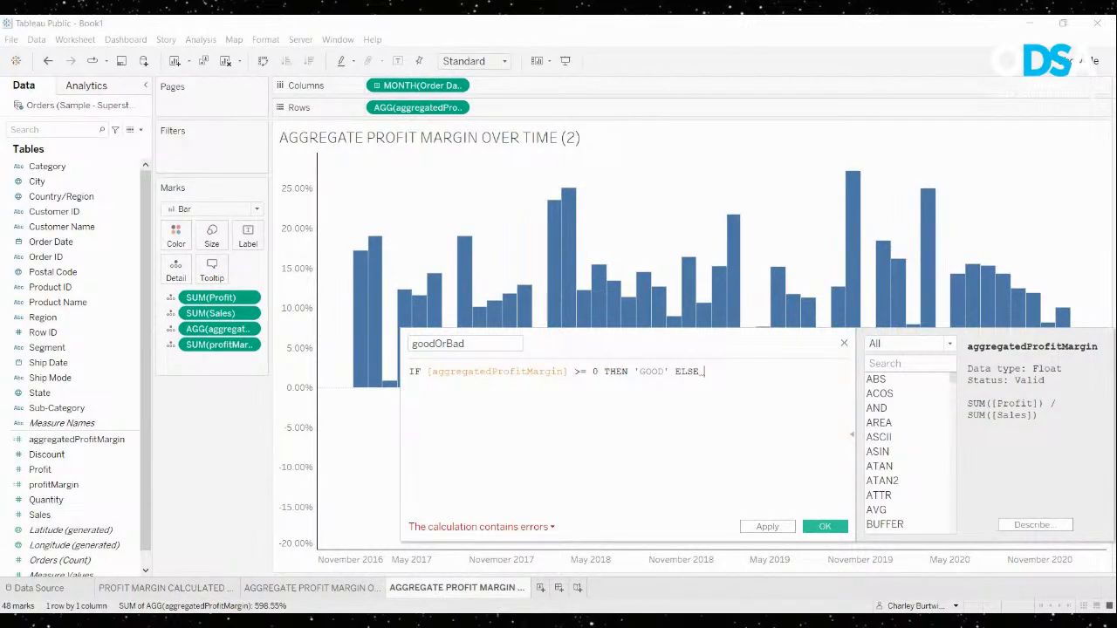
pyautogui.moveTo(427, 372); pyautogui.dragTo(599, 372)
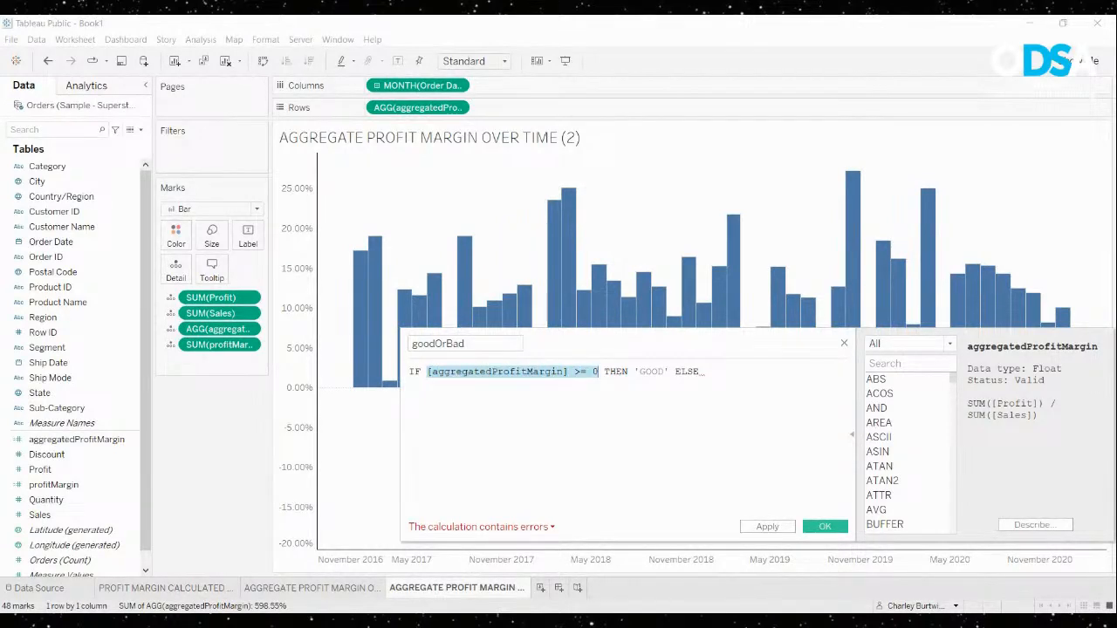
pyautogui.click(706, 371)
pyautogui.write("'")
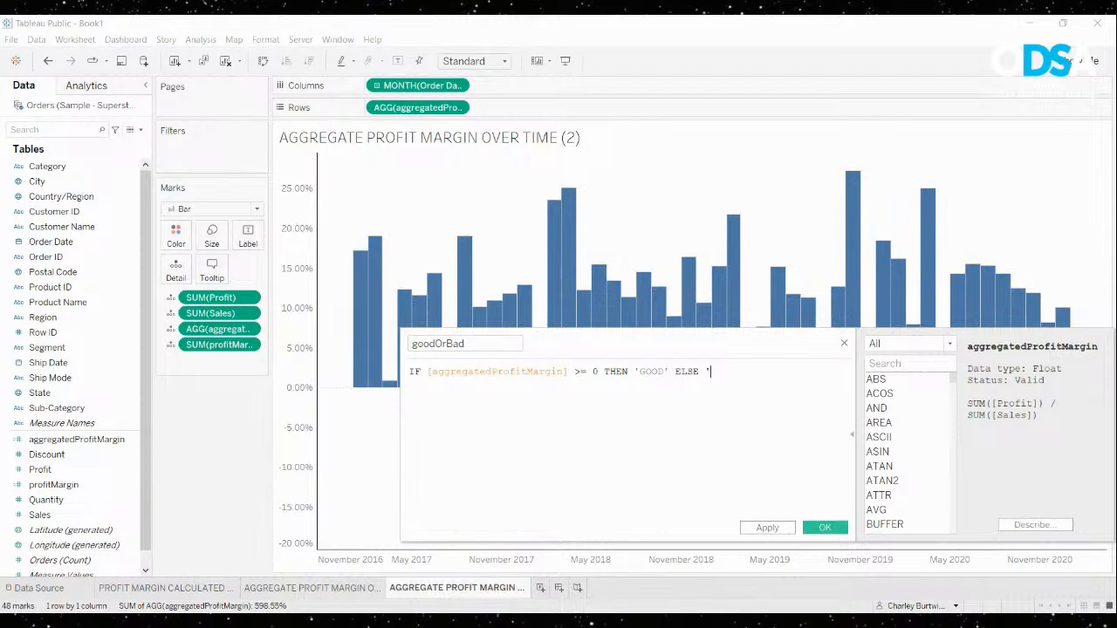
pyautogui.write("BAD' END")
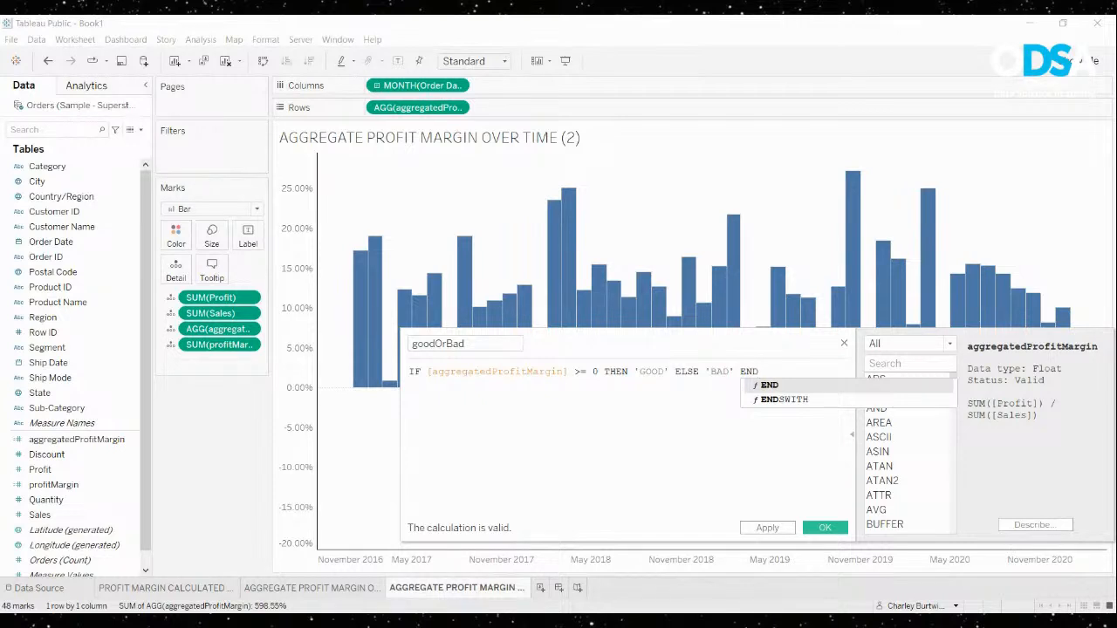
pyautogui.moveTo(423, 528); pyautogui.dragTo(398, 515)
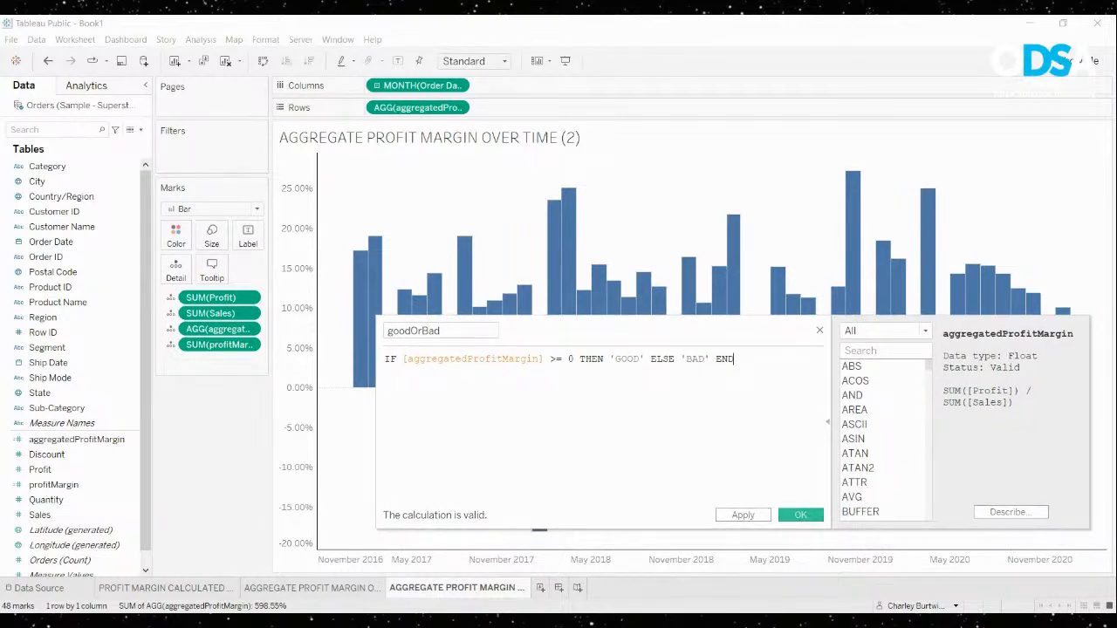
pyautogui.click(799, 515)
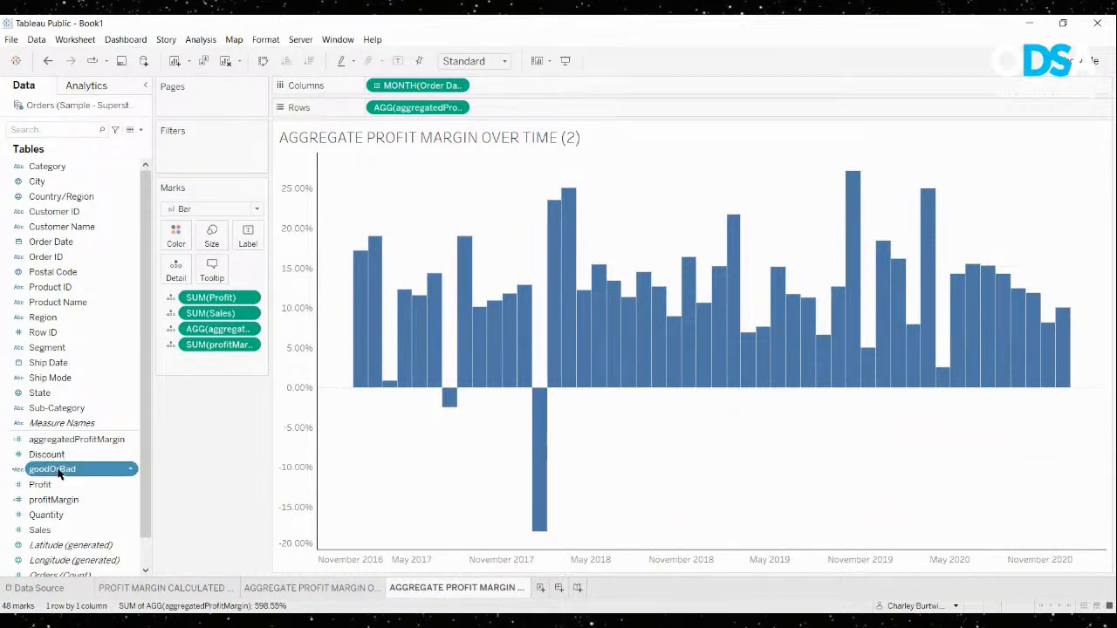
# Color the monthly bars by goodOrBad, assigning green to GOOD and red to BAD
pyautogui.moveTo(59, 472); pyautogui.dragTo(184, 245)
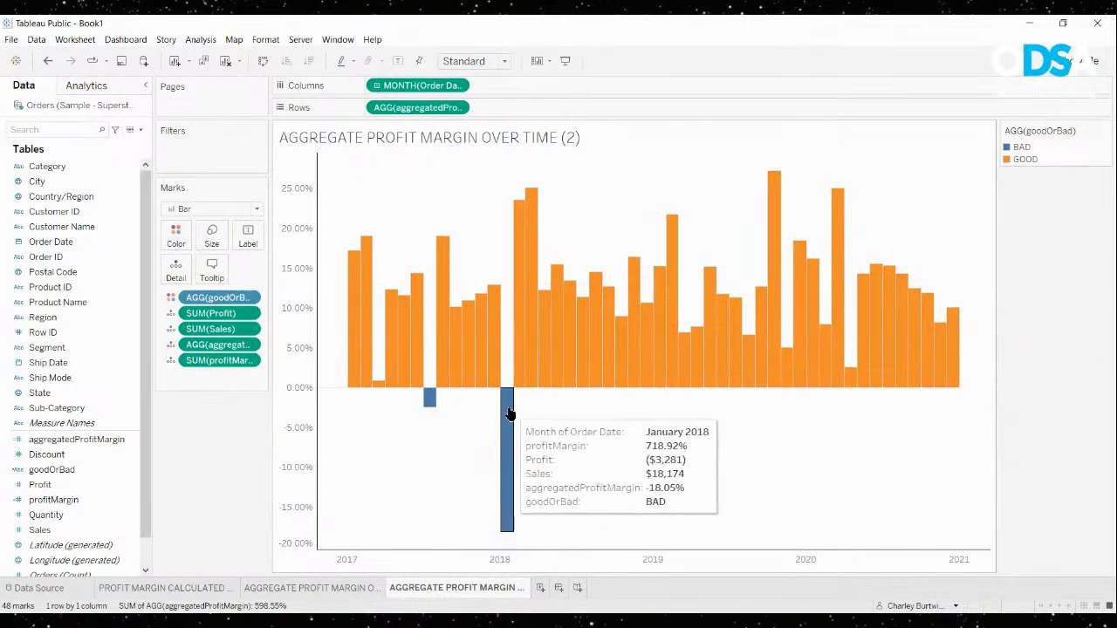
pyautogui.click(175, 234)
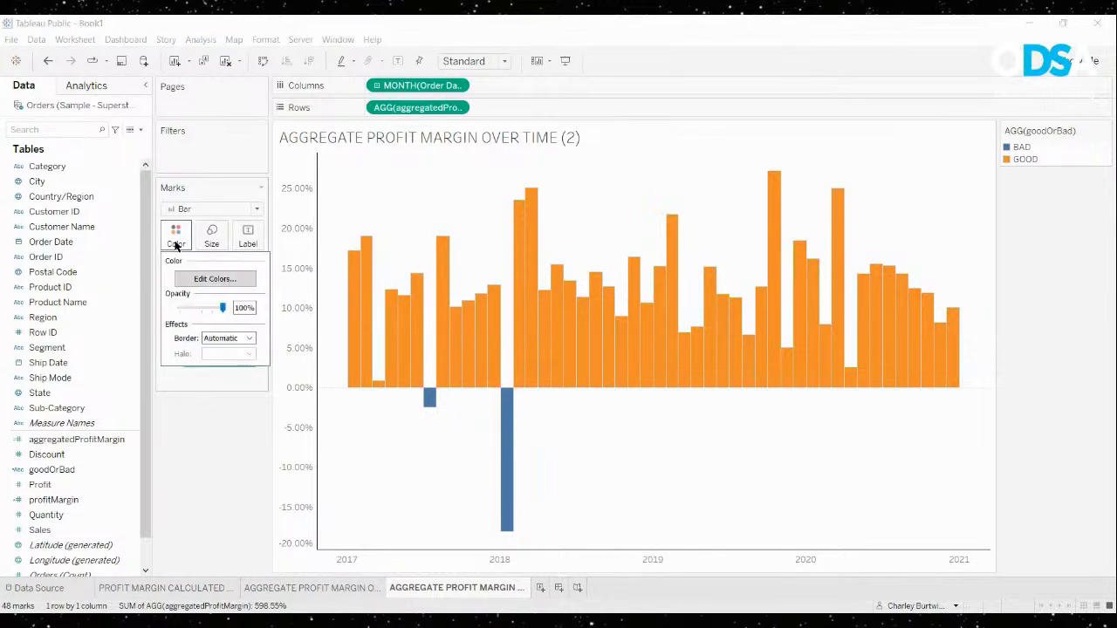
pyautogui.click(175, 236)
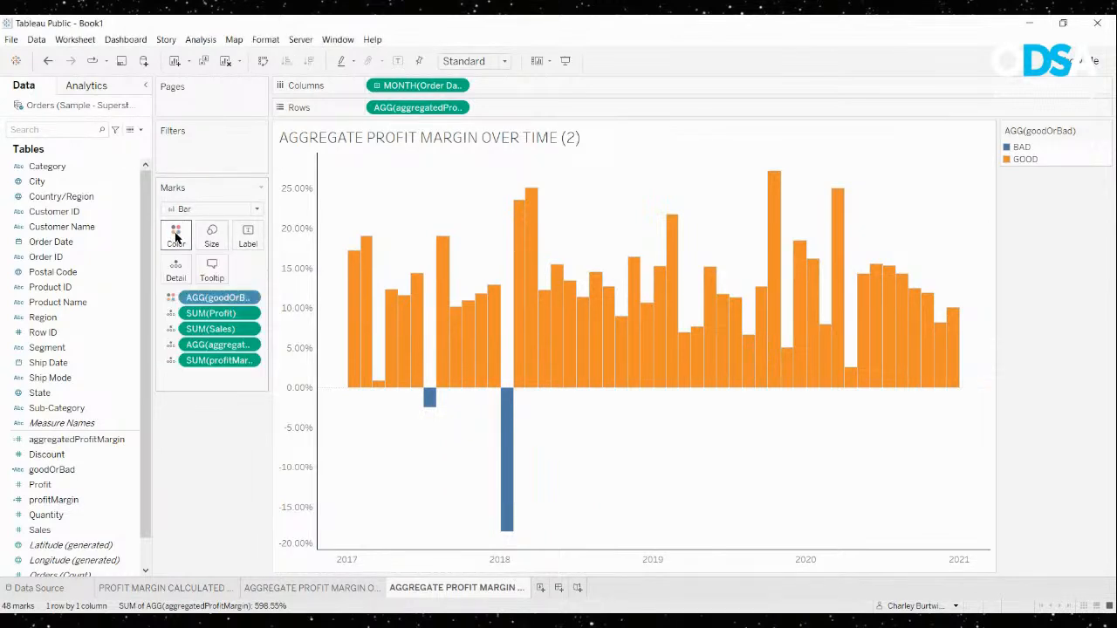
pyautogui.click(176, 236)
pyautogui.click(215, 279)
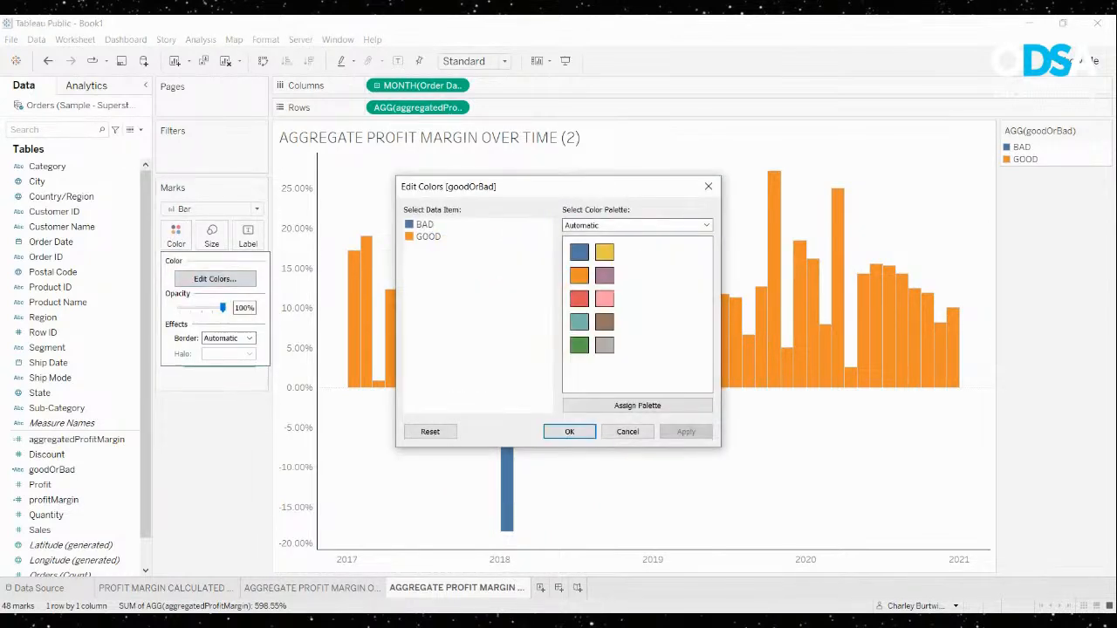
pyautogui.click(429, 237)
pyautogui.click(580, 345)
pyautogui.click(425, 225)
pyautogui.click(579, 299)
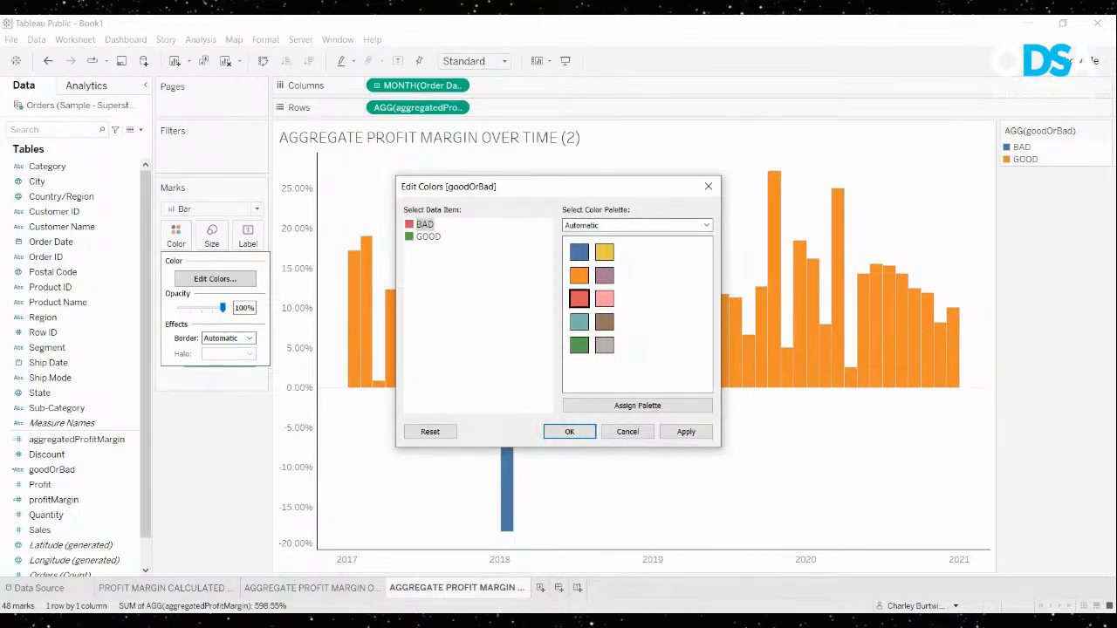
pyautogui.click(575, 432)
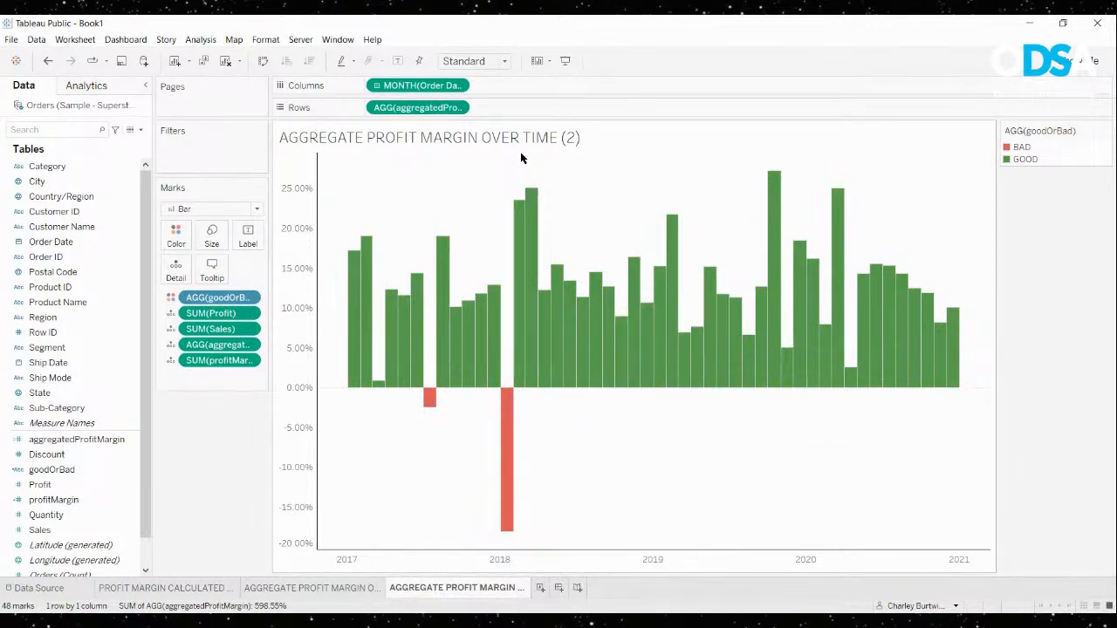
# Rename the duplicated sheet as AGGREGATE PROFIT MARGIN OVER TIME - COLORED
pyautogui.doubleClick(507, 590)
pyautogui.press('Right')
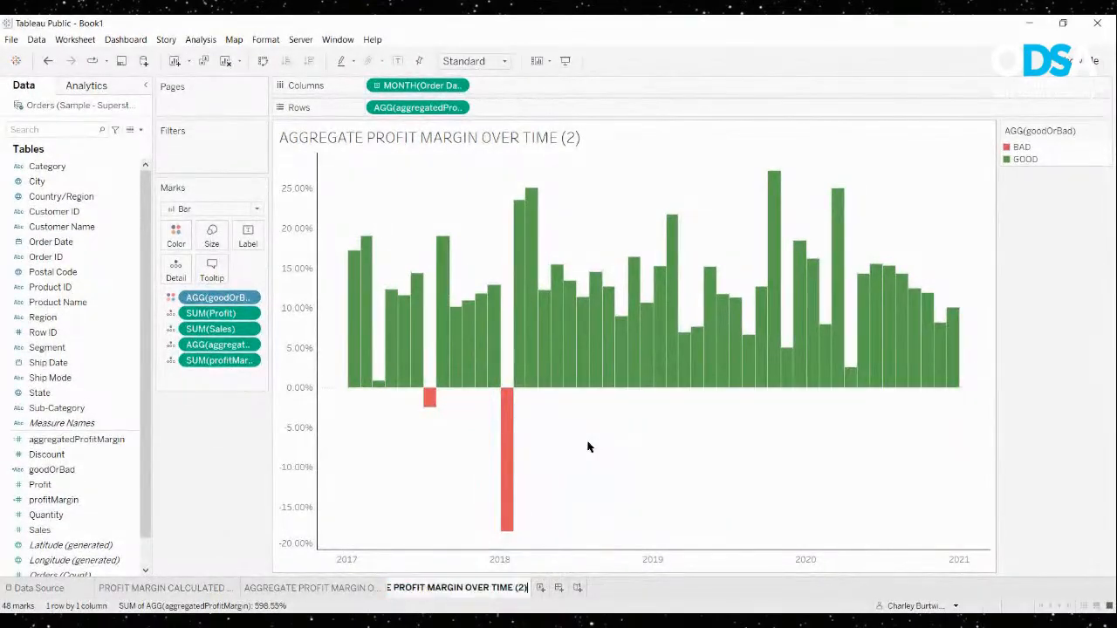
pyautogui.press('BackSpace')
pyautogui.press('BackSpace')
pyautogui.press('BackSpace')
pyautogui.write('- COLORED')
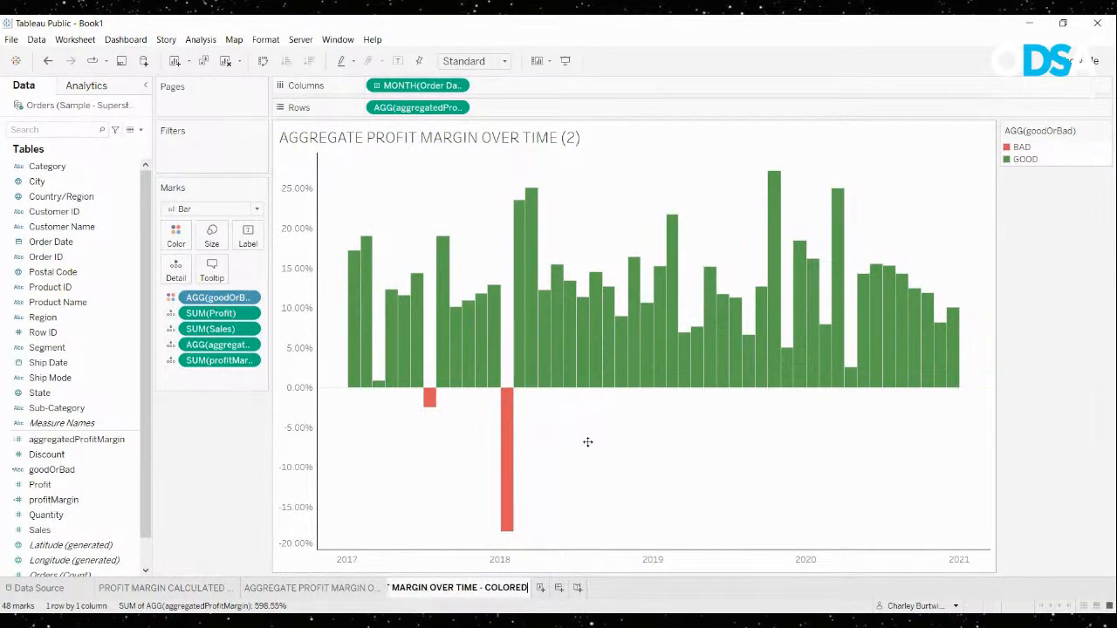
pyautogui.press('Return')
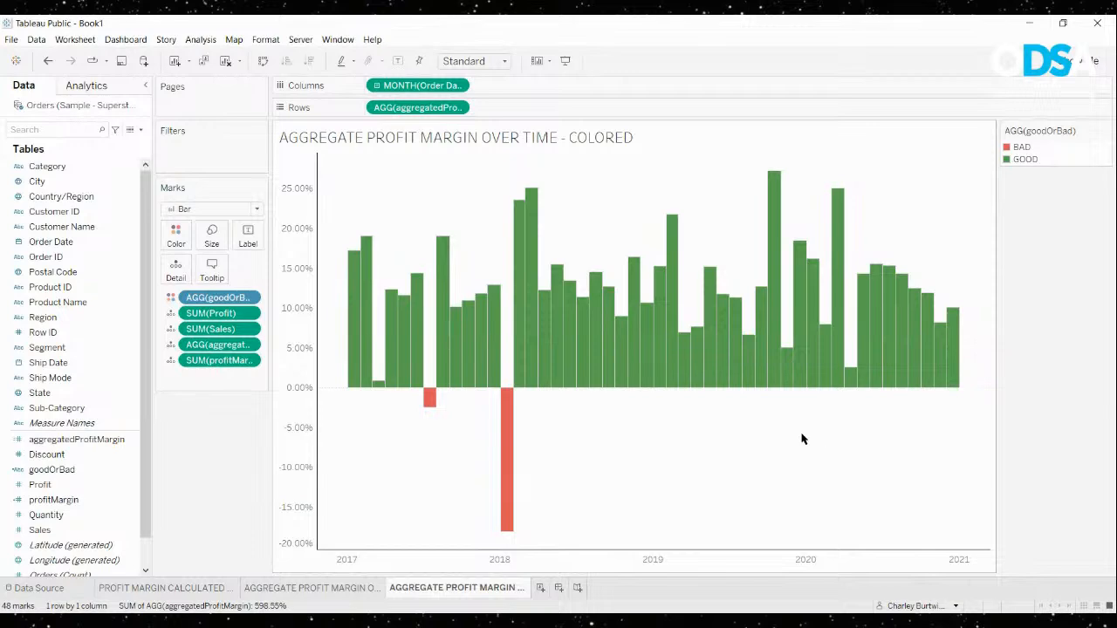
# Reopen the goodOrBad calculation, enlarge its editor and formula text to review the IF statement, and close it without changes
pyautogui.click(109, 470)
pyautogui.click(131, 471)
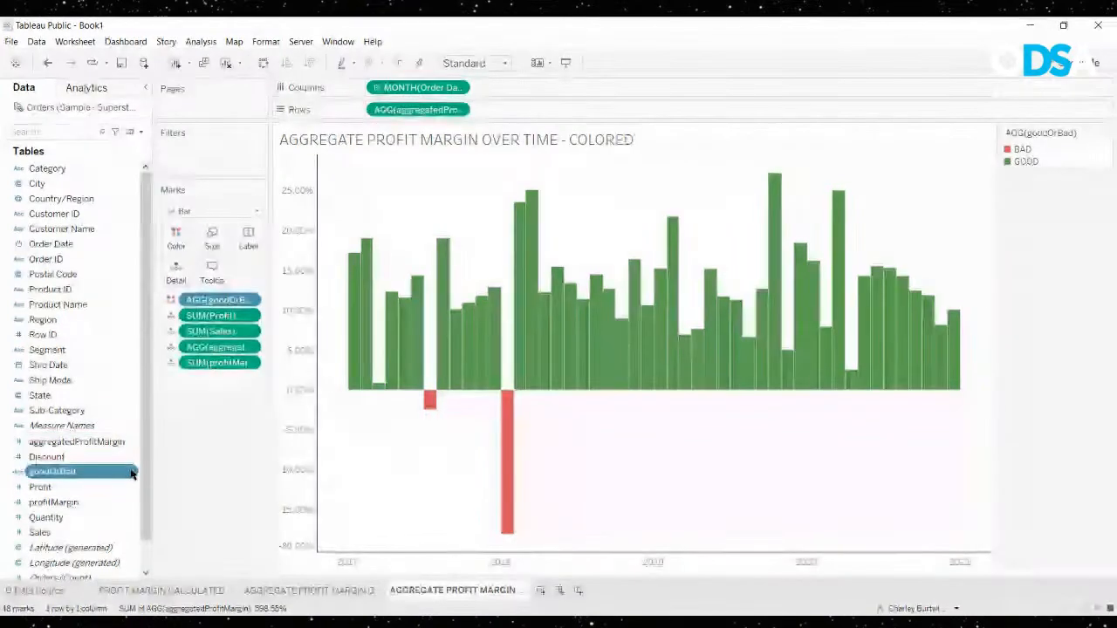
pyautogui.click(172, 247)
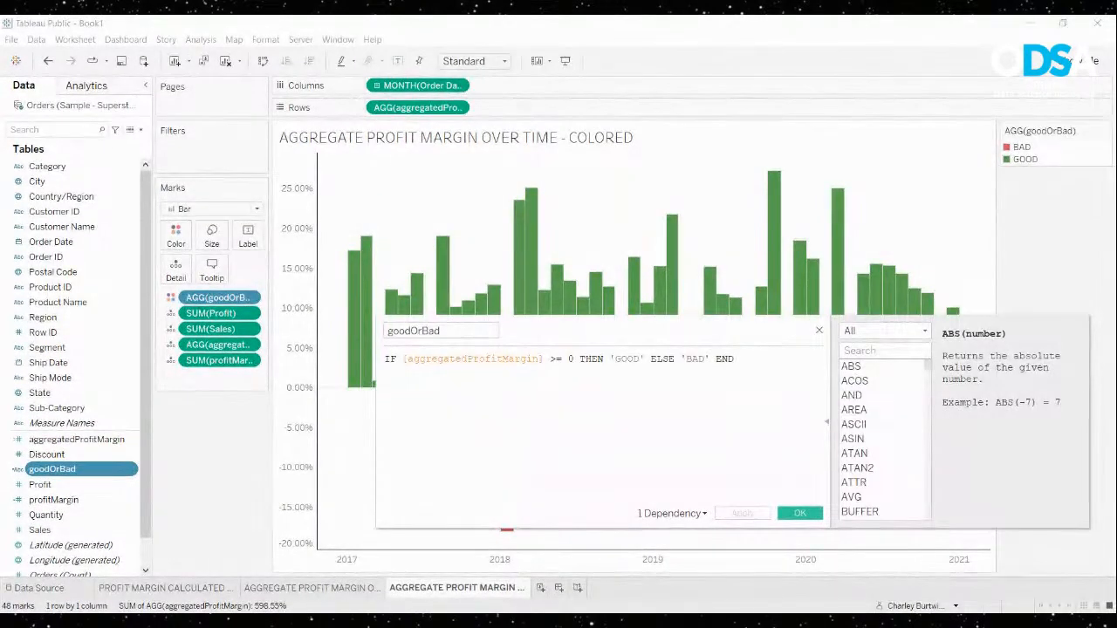
pyautogui.moveTo(597, 323); pyautogui.dragTo(581, 336)
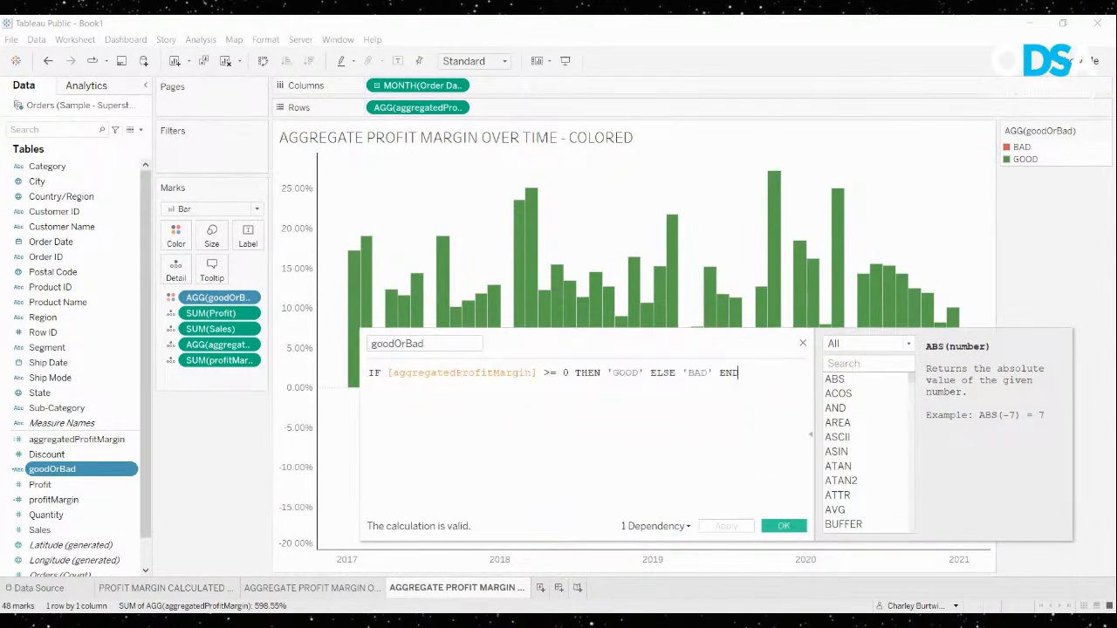
pyautogui.scroll(2, 581, 410)
pyautogui.moveTo(360, 437); pyautogui.dragTo(238, 437)
pyautogui.scroll(2, 524, 410)
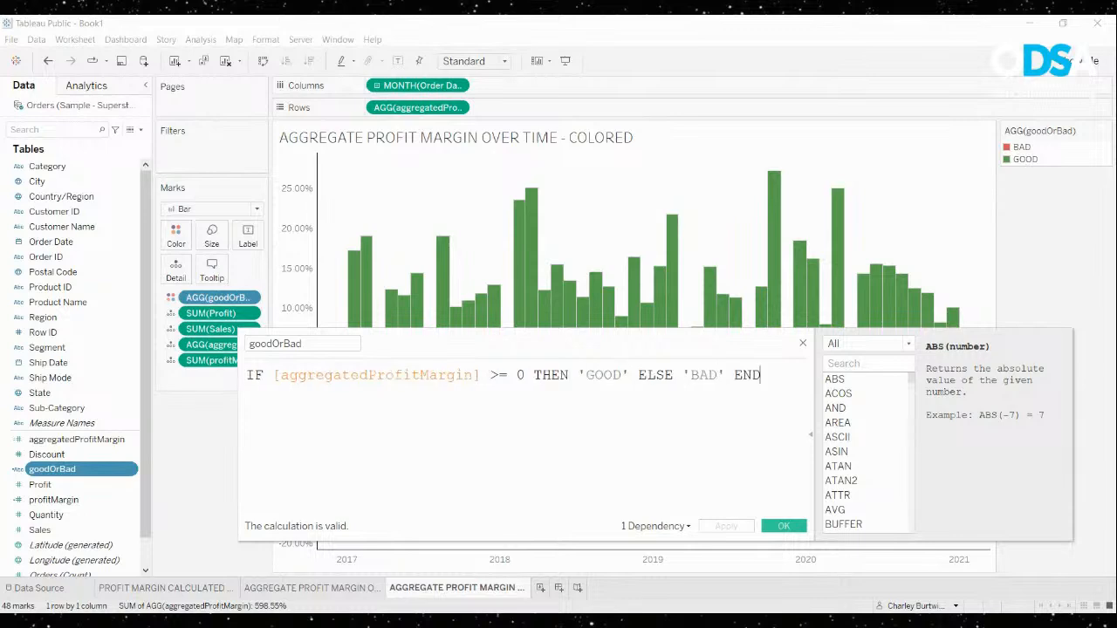
pyautogui.moveTo(580, 342); pyautogui.dragTo(890, 263)
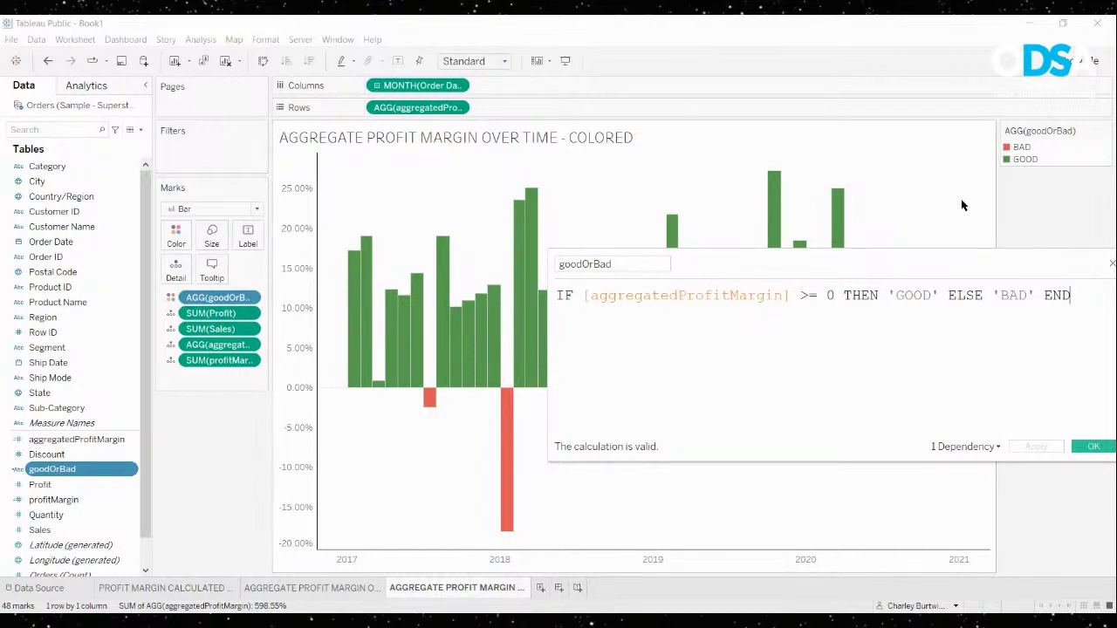
pyautogui.click(1113, 264)
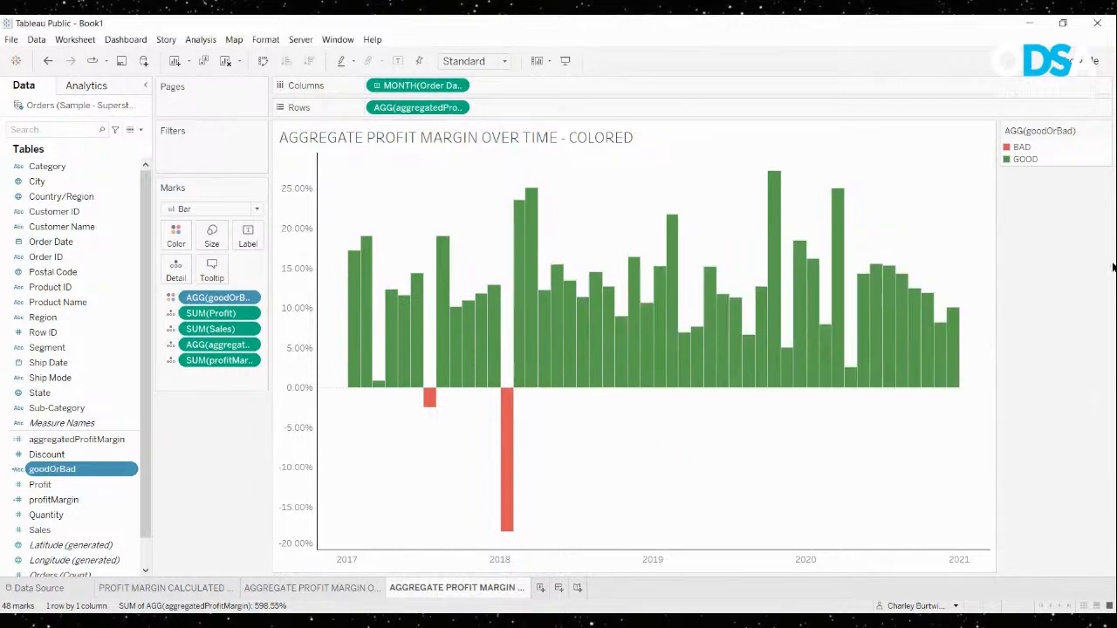
# Open the color assignment for goodOrBad and try blue for the BAD value
pyautogui.click(175, 233)
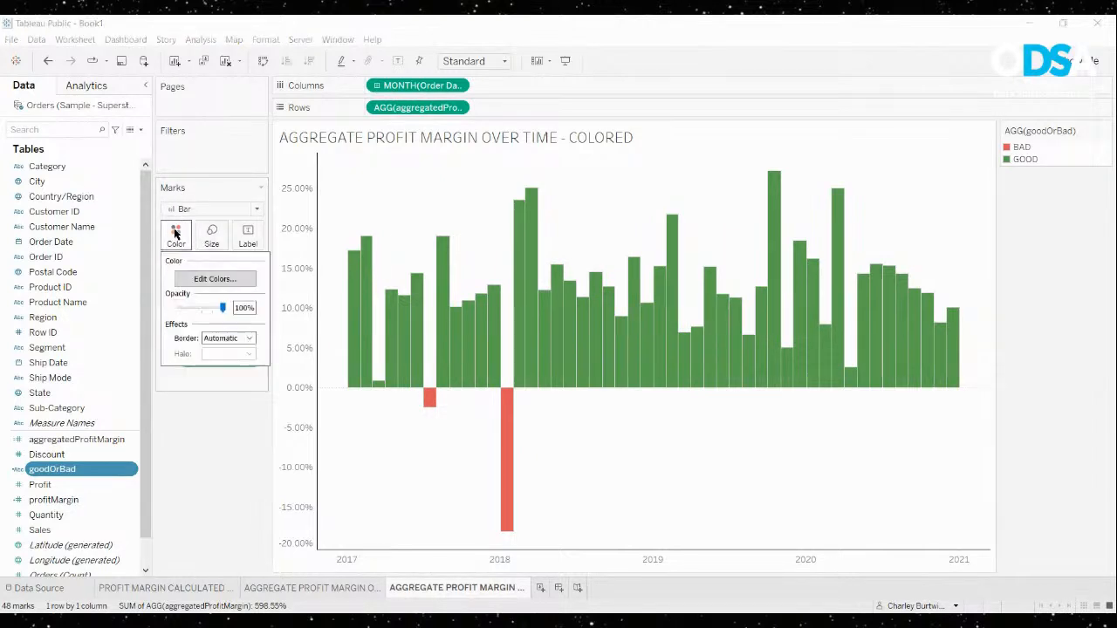
pyautogui.click(215, 278)
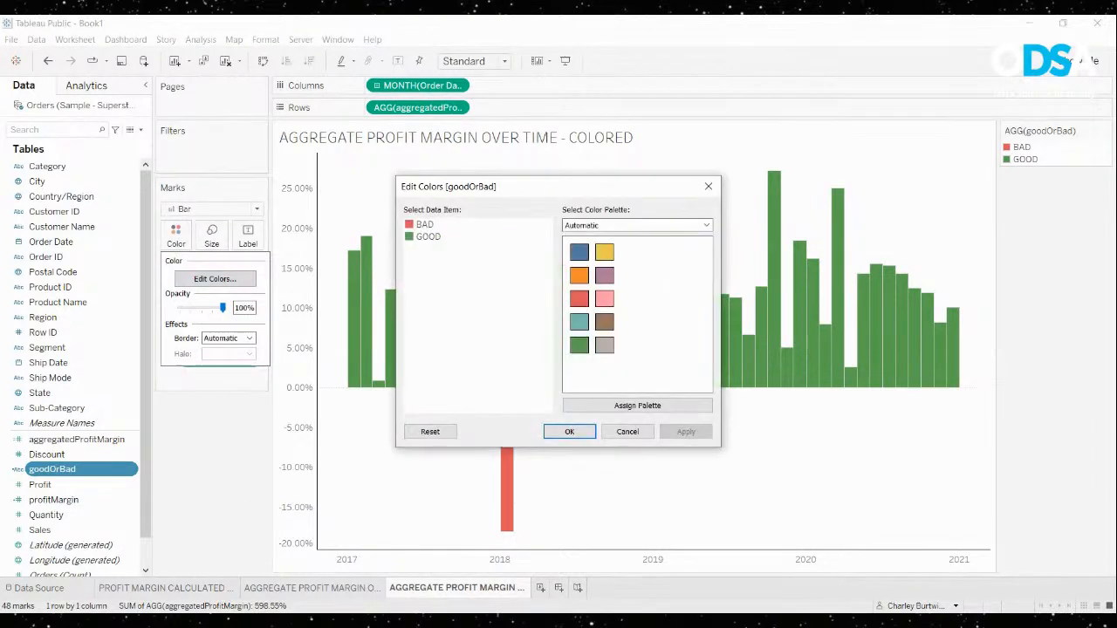
pyautogui.click(425, 224)
pyautogui.click(428, 236)
pyautogui.click(425, 224)
pyautogui.click(427, 236)
pyautogui.click(425, 224)
pyautogui.click(579, 252)
pyautogui.click(479, 297)
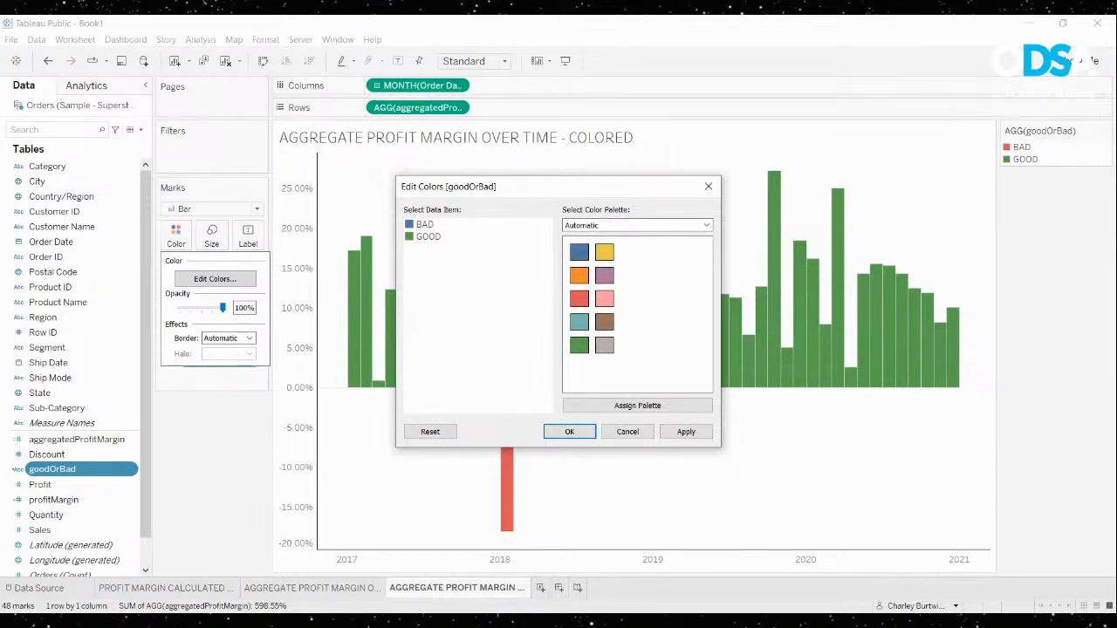
# Assign red to BAD, try gray for GOOD, set GOOD to green, and accept the goodOrBad colors
pyautogui.click(425, 224)
pyautogui.click(579, 300)
pyautogui.click(428, 237)
pyautogui.click(605, 345)
pyautogui.click(428, 236)
pyautogui.click(580, 346)
pyautogui.click(569, 431)
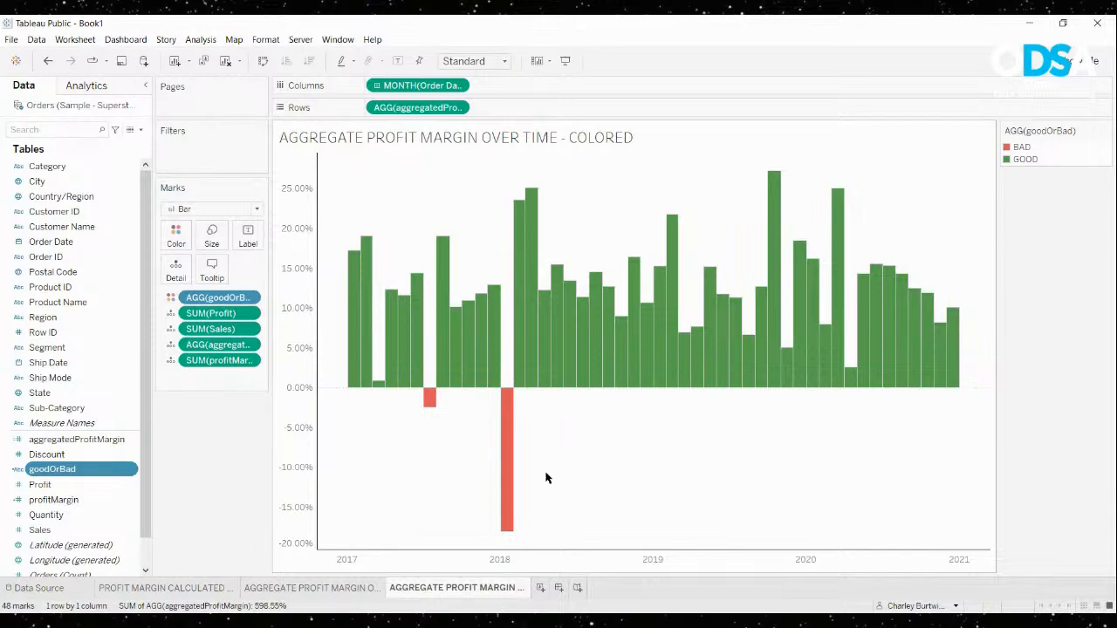
# Format the Order Date axis with the custom date format mmm yy and close the formatting options
pyautogui.click(524, 529)
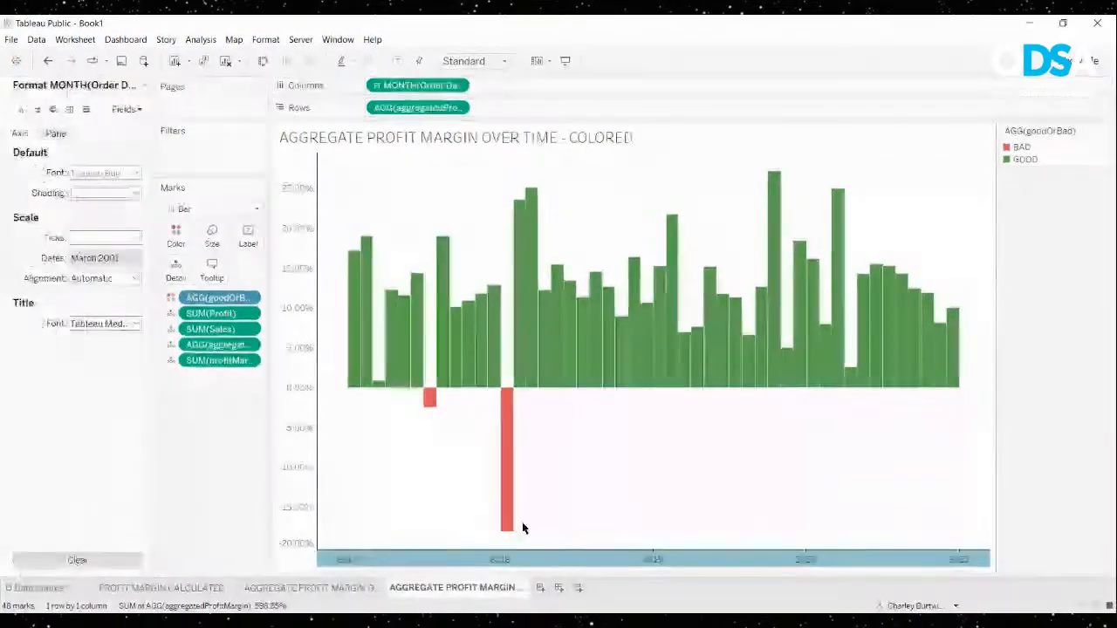
pyautogui.click(106, 260)
pyautogui.click(89, 390)
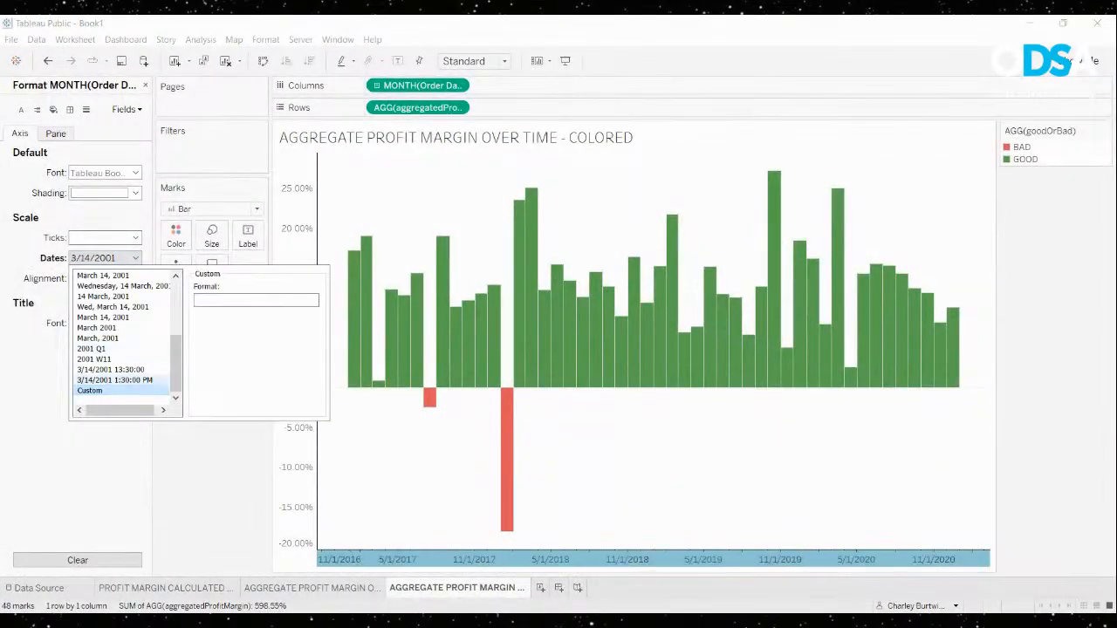
pyautogui.write('mmm yy')
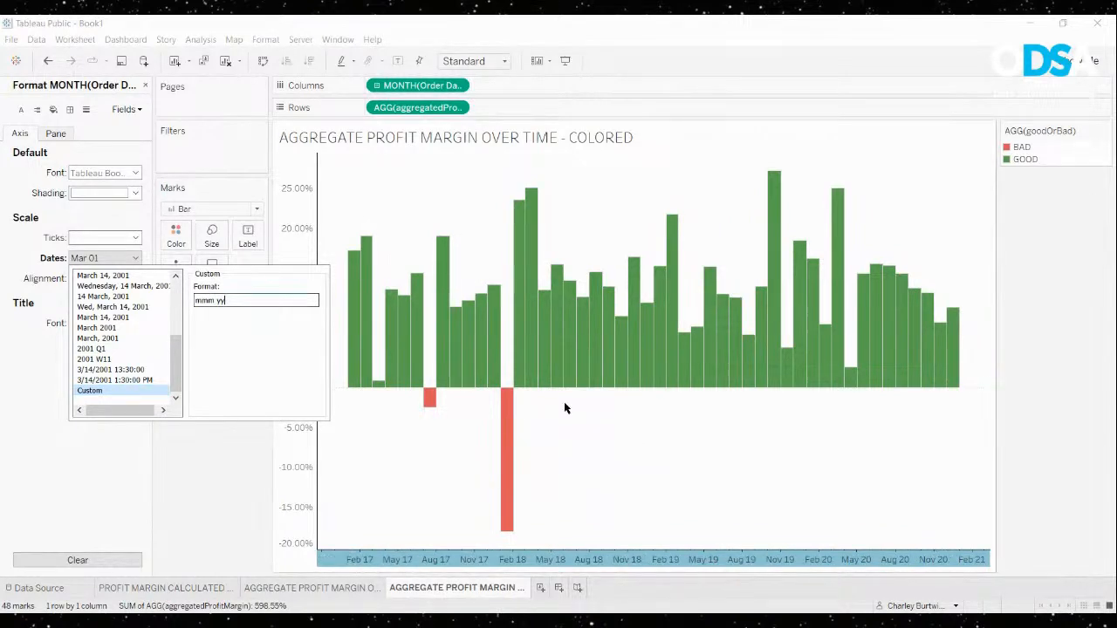
pyautogui.click(629, 428)
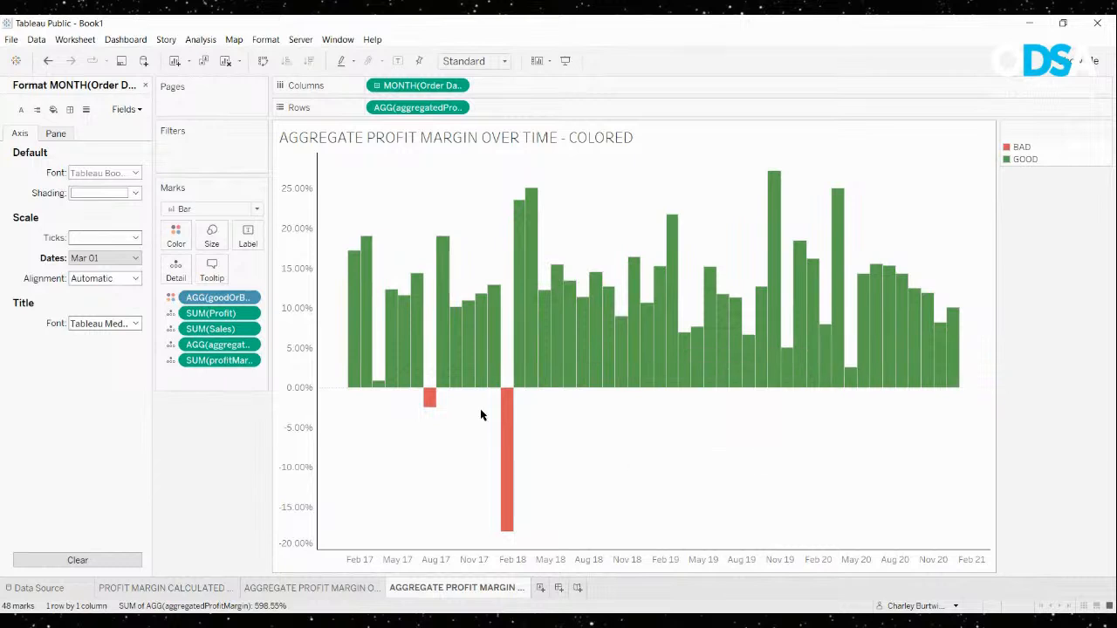
pyautogui.click(144, 85)
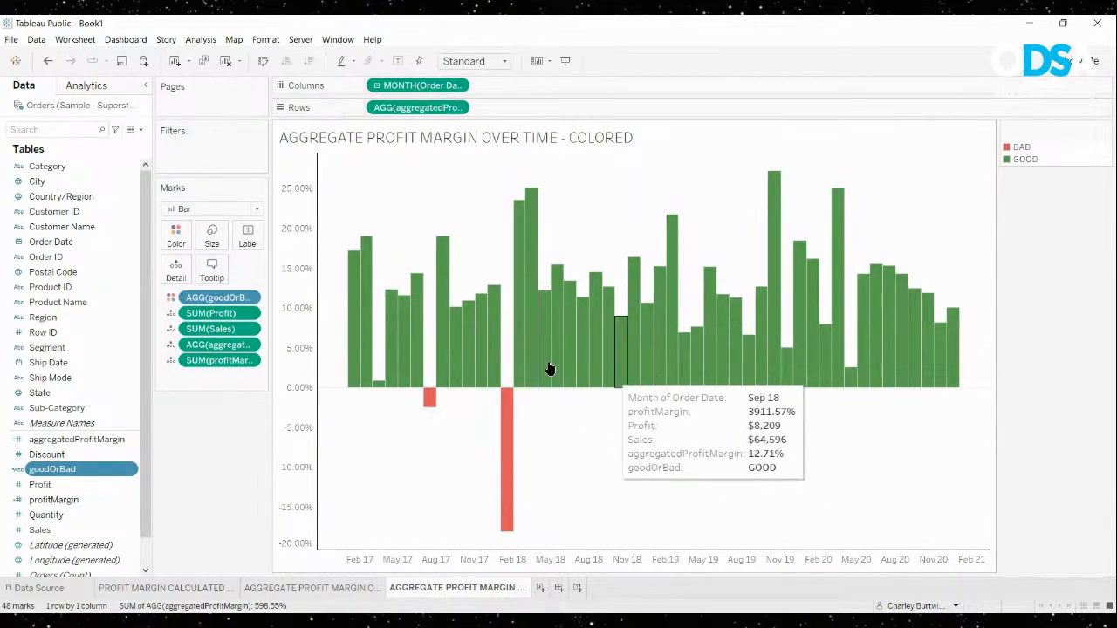
# Compare the AGGREGATE PROFIT MARGIN OVER TIME line chart with its COLORED bar version by alternating between the two sheets
pyautogui.click(346, 587)
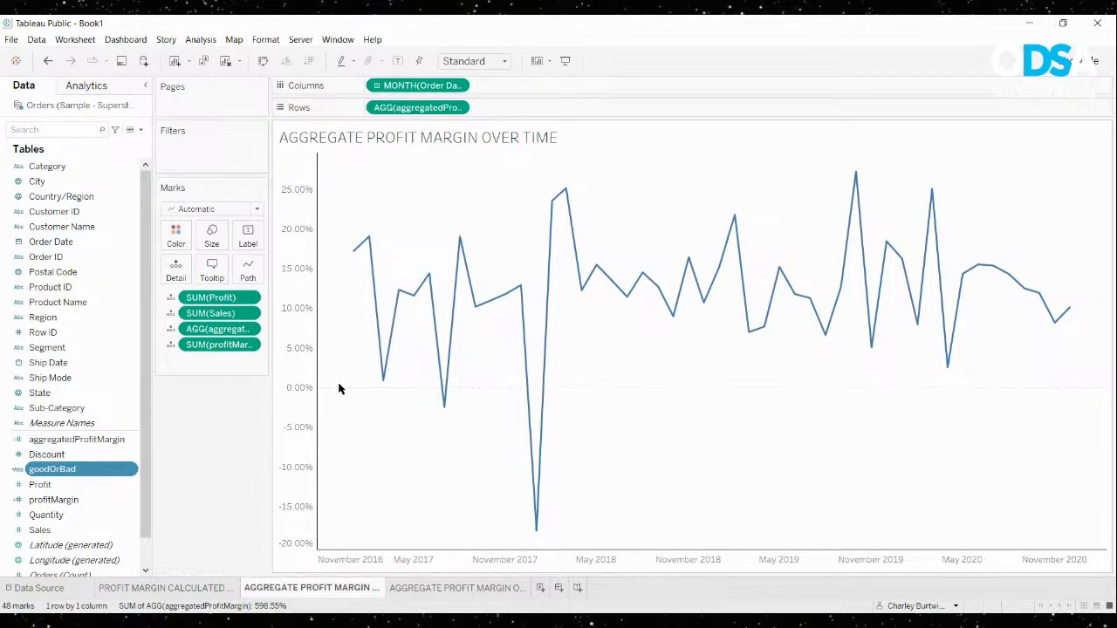
pyautogui.moveTo(446, 306)
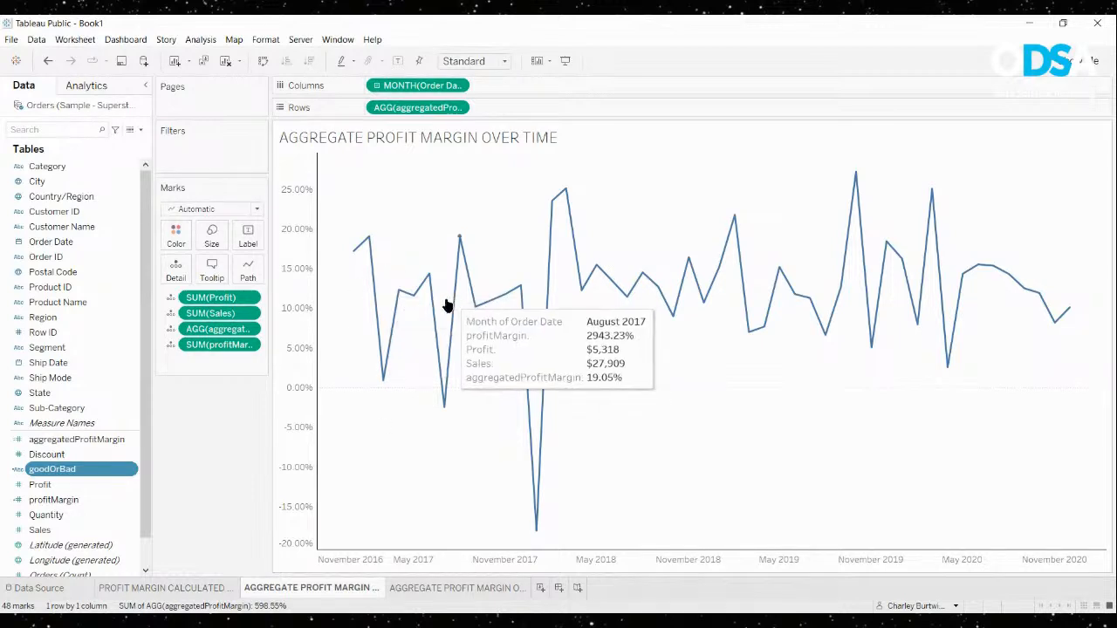
pyautogui.click(482, 588)
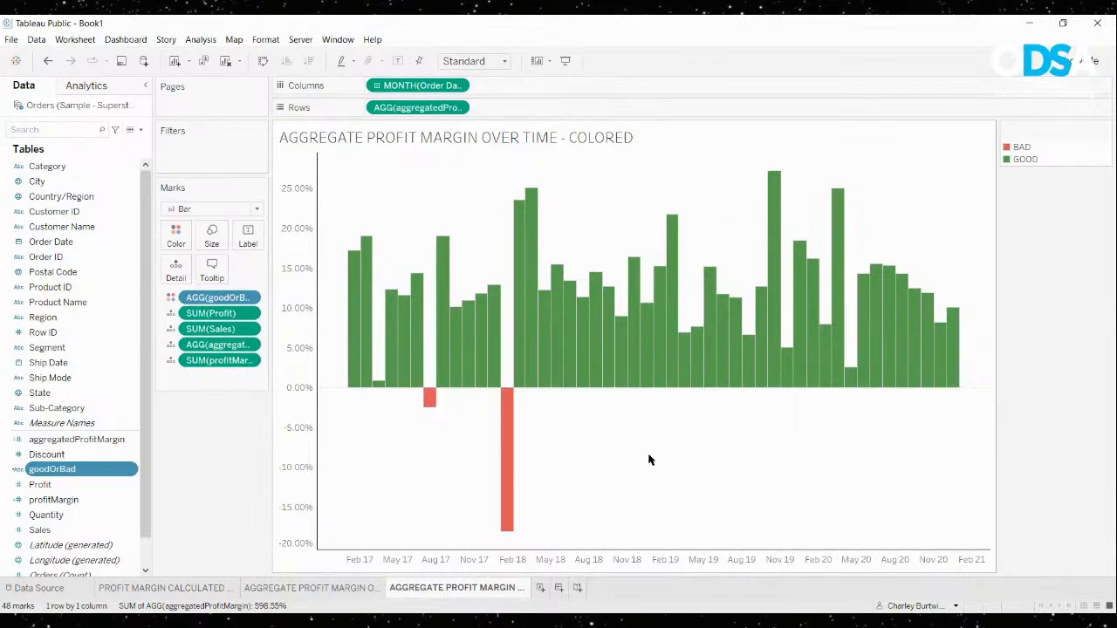
pyautogui.click(339, 588)
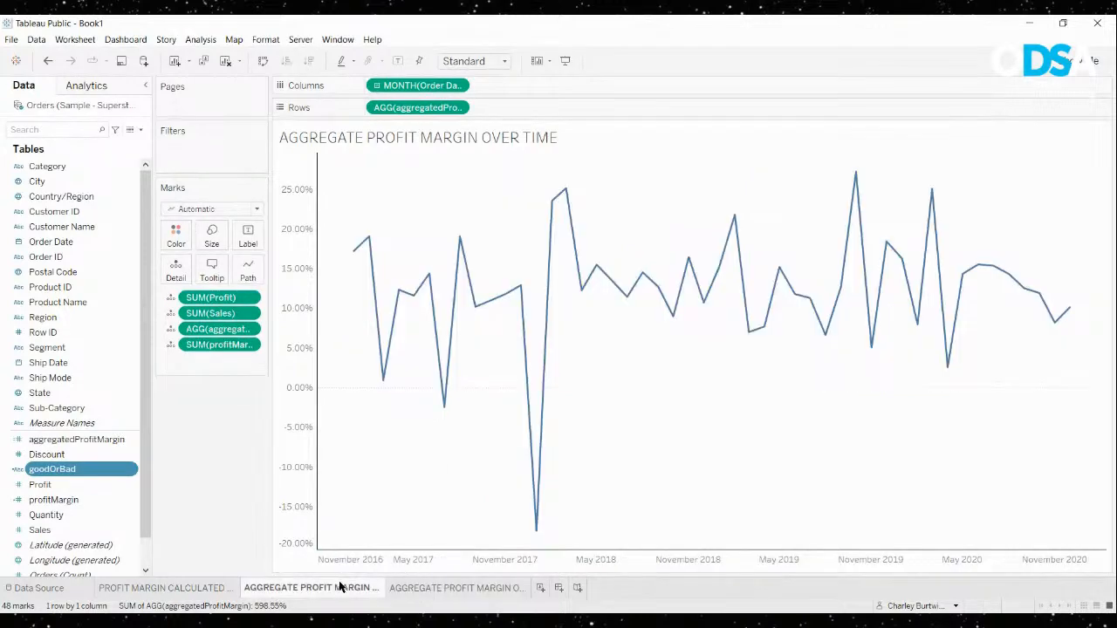
pyautogui.click(441, 588)
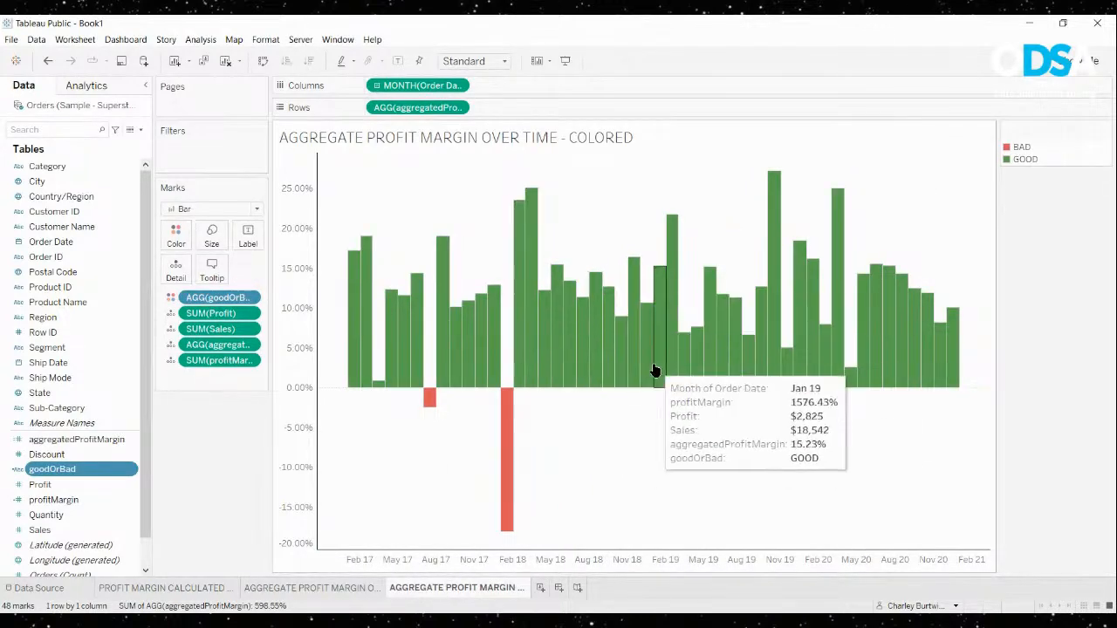
pyautogui.click(366, 589)
pyautogui.click(450, 589)
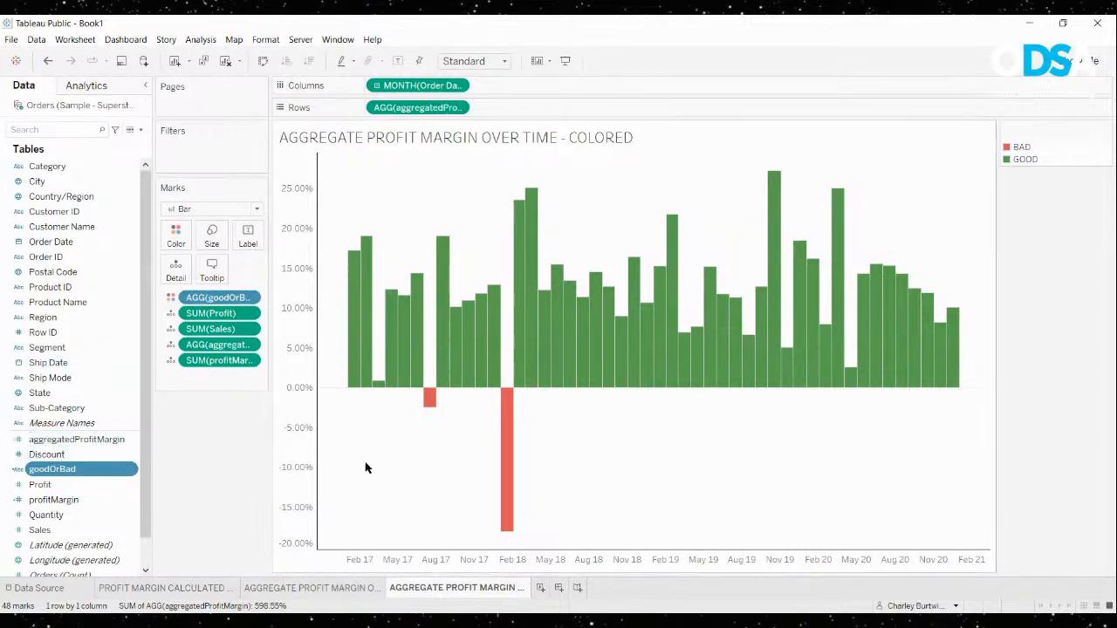
# Add a new worksheet and check the data types of the Category, City and Order Date fields
pyautogui.click(540, 589)
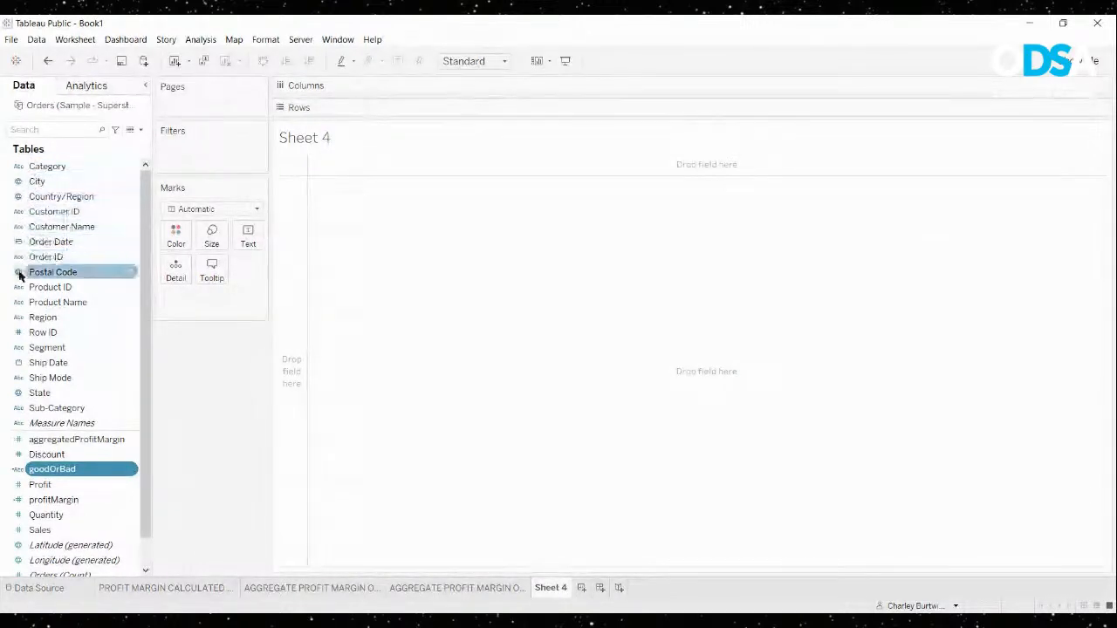
pyautogui.click(19, 170)
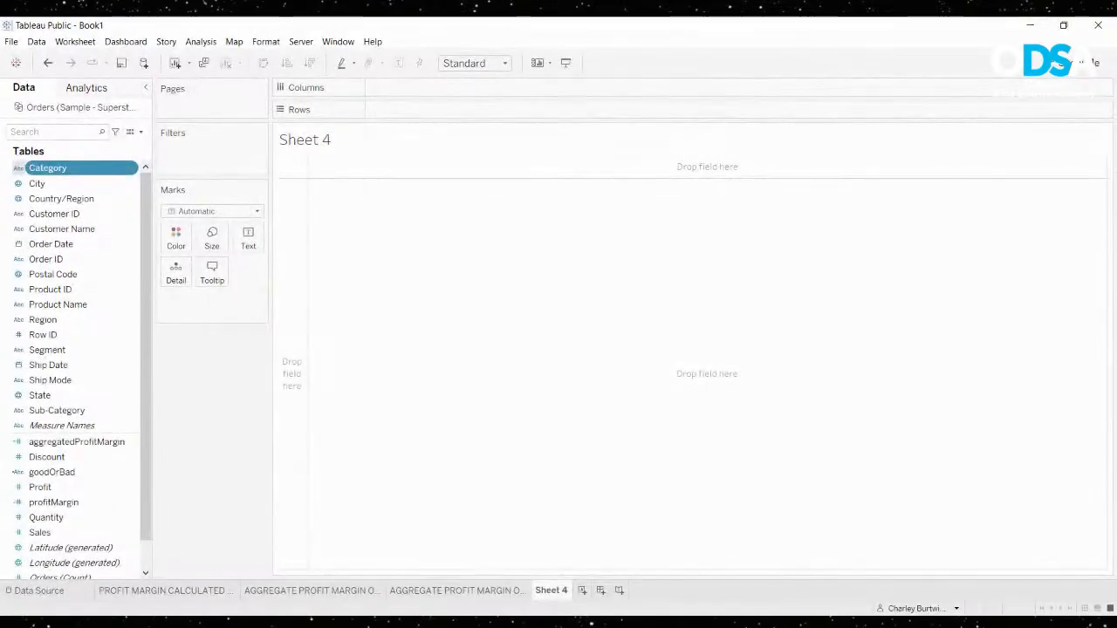
pyautogui.click(17, 184)
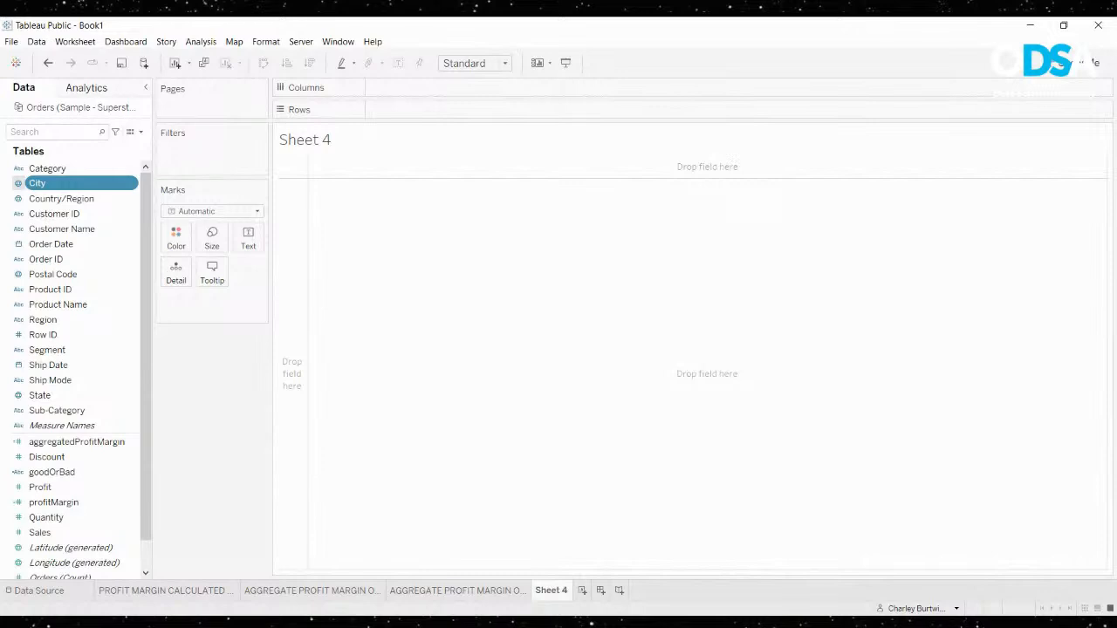
pyautogui.keyDown('ctrl'); pyautogui.click(16, 246); pyautogui.keyUp('ctrl')
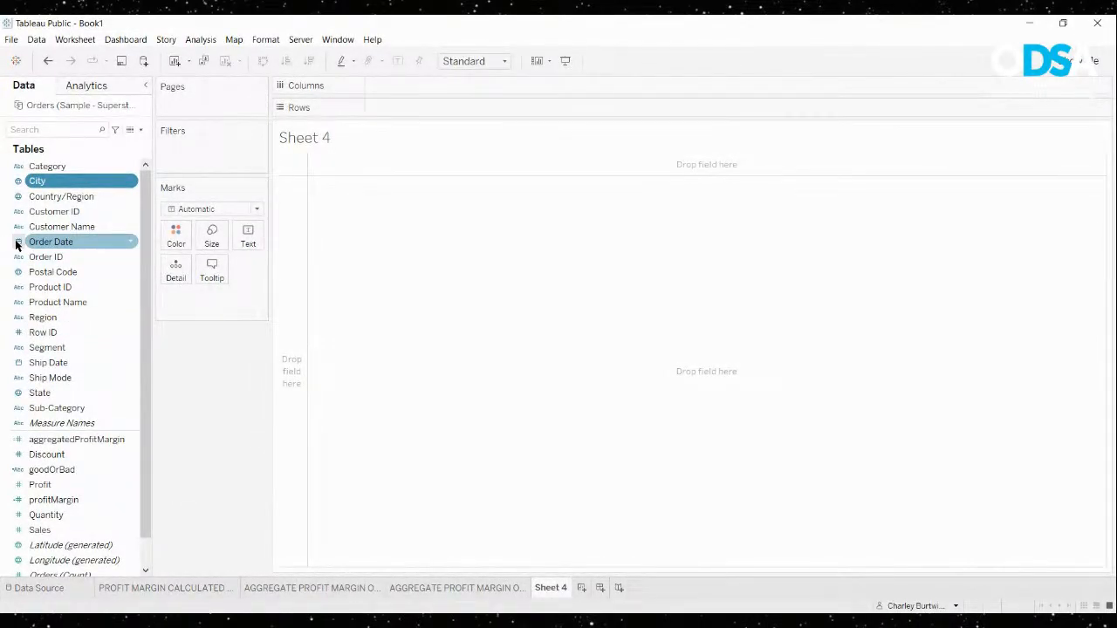
# Create a new calculated field and name it daysToShip
pyautogui.click(15, 244)
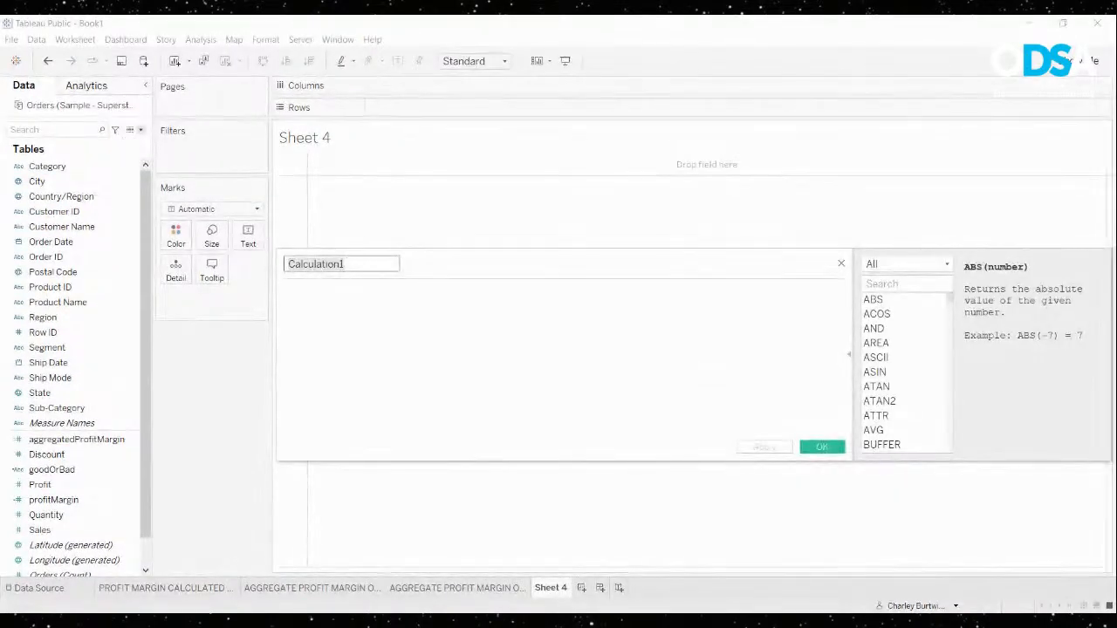
pyautogui.write('days')
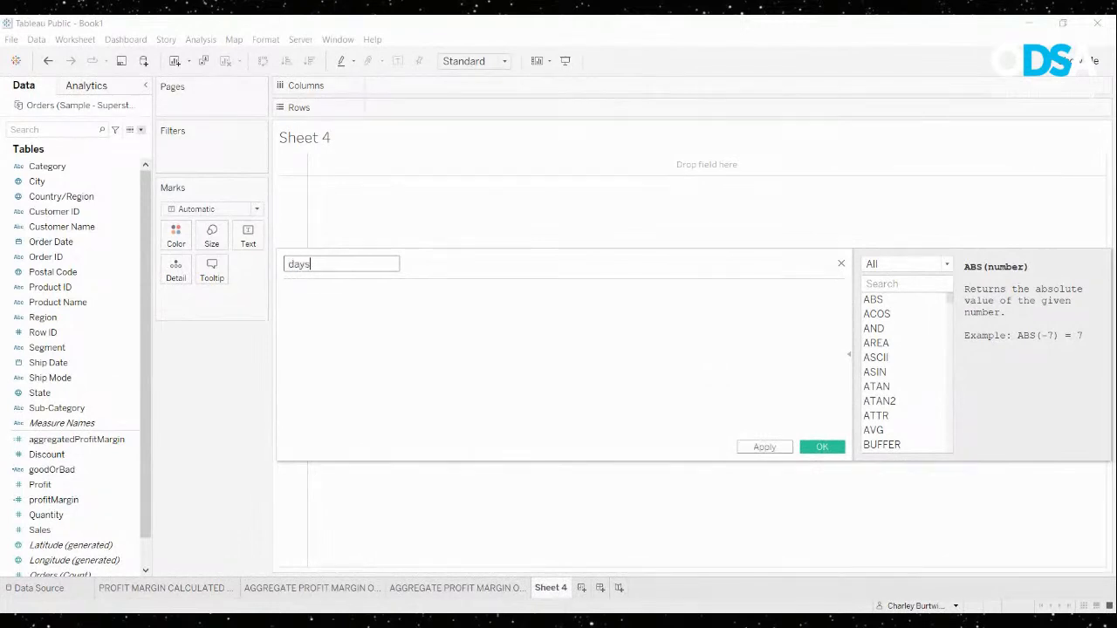
pyautogui.write('ToShip')
pyautogui.click(285, 292)
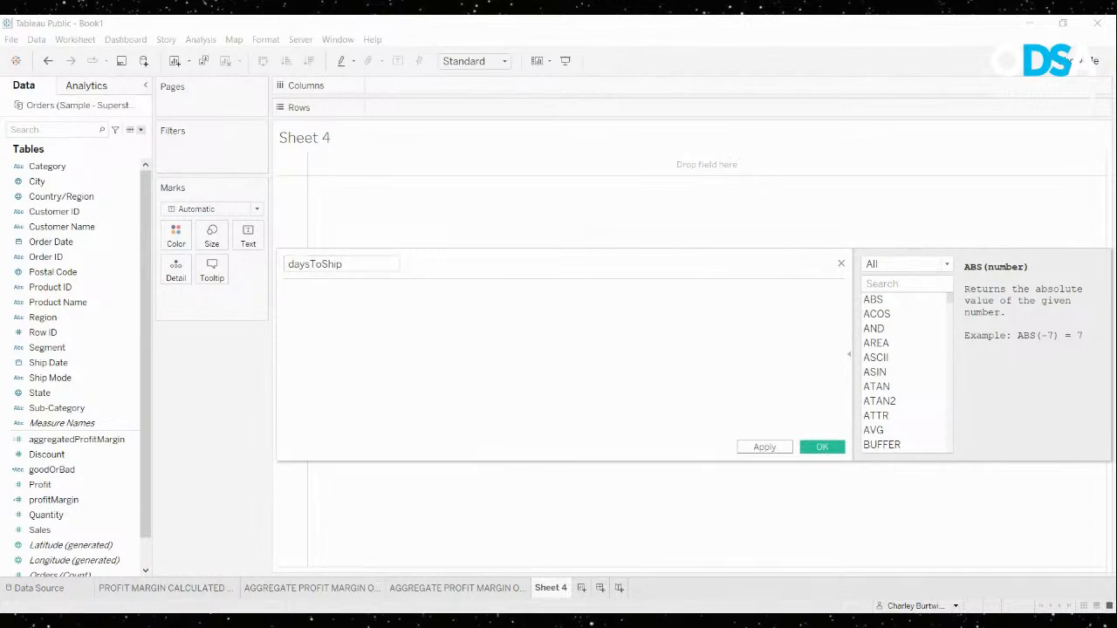
# Start the daysToShip formula with the DATEDIFF function, giving 'days' as its date part
pyautogui.write('DASTE')
pyautogui.press('BackSpace')
pyautogui.press('BackSpace')
pyautogui.press('BackSpace')
pyautogui.write('DAT')
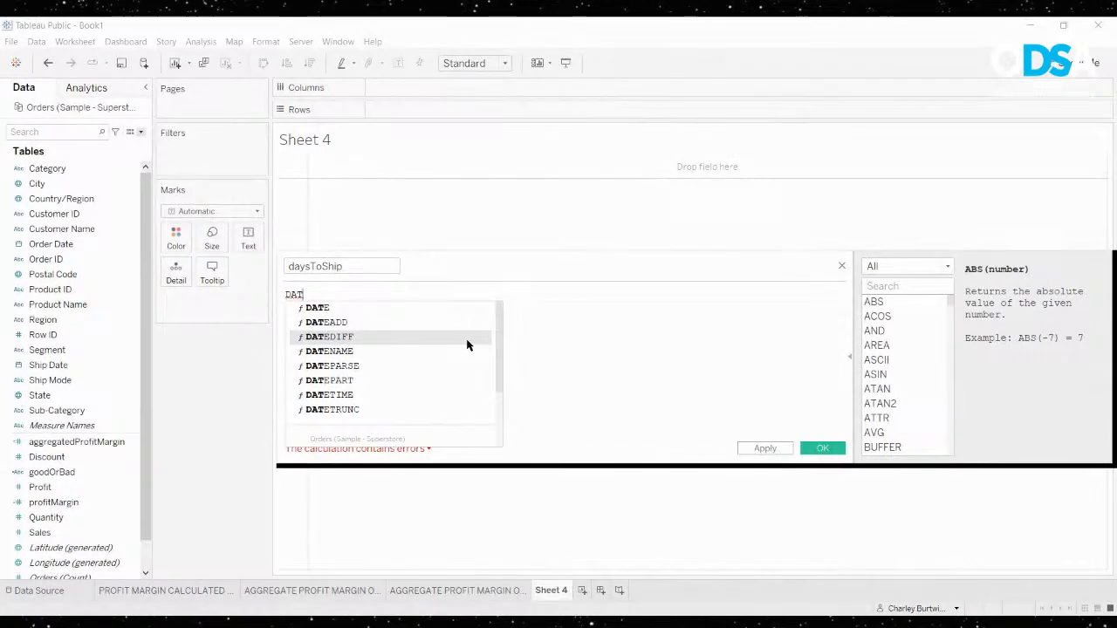
pyautogui.click(467, 337)
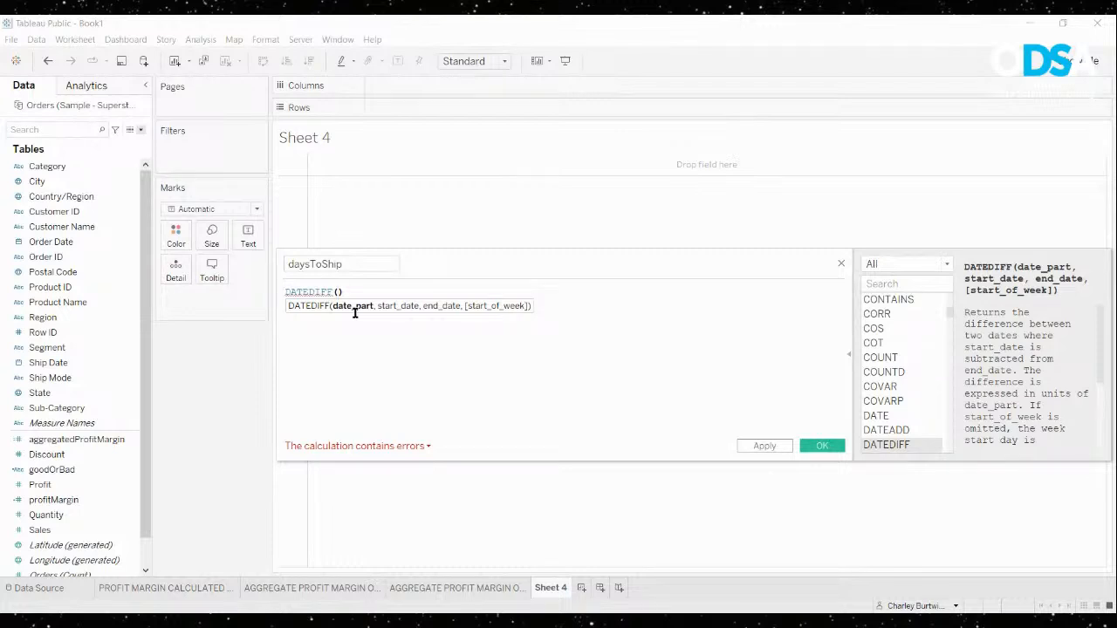
pyautogui.write("'day")
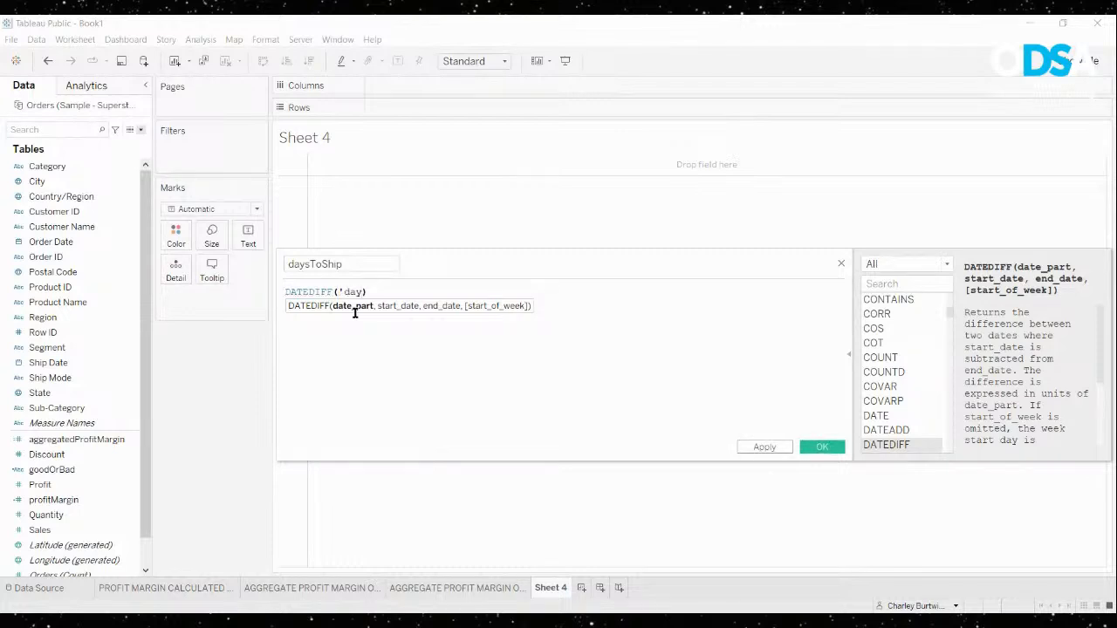
pyautogui.write("s'")
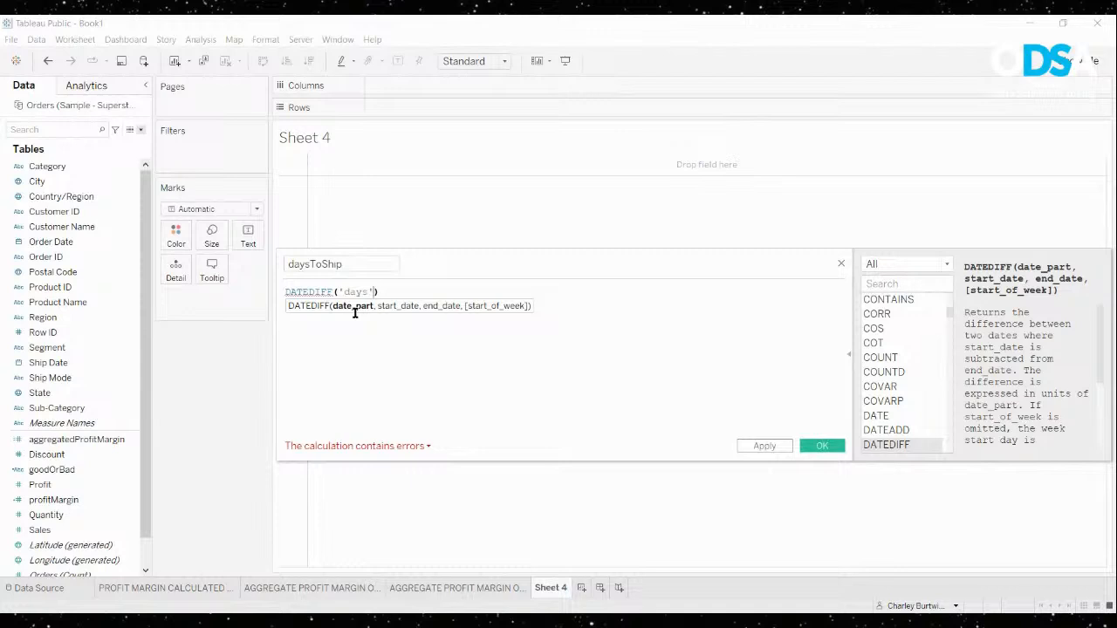
# Add [Order Date] as the start date and [Ship Date] as the end date in the DATEDIFF function
pyautogui.write(',')
pyautogui.write('[')
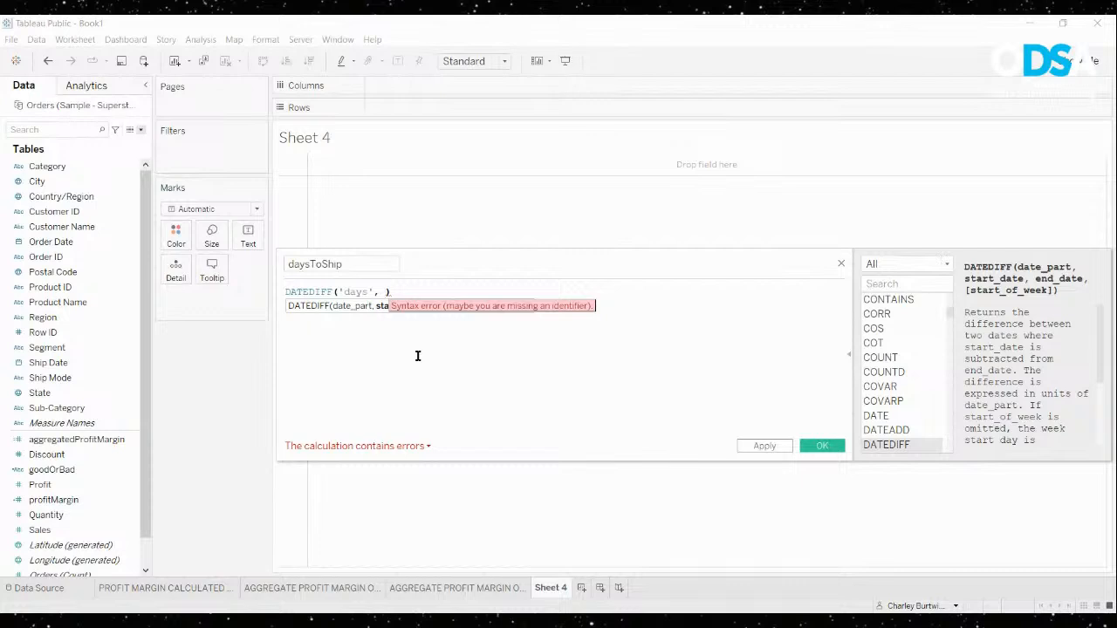
pyautogui.write('Ord')
pyautogui.press('Return')
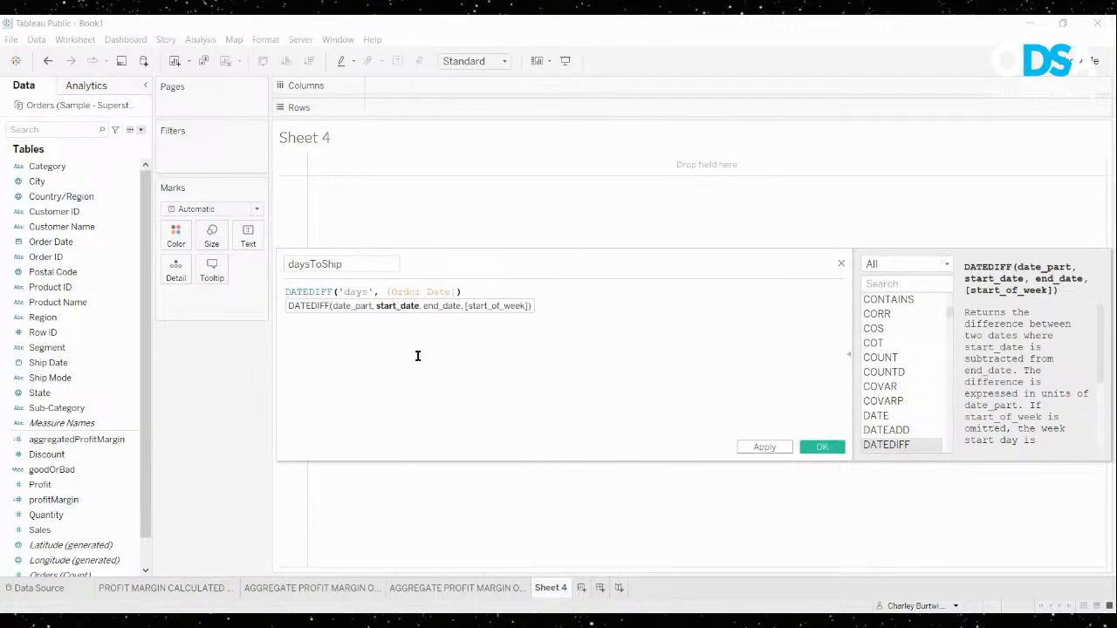
pyautogui.write(',')
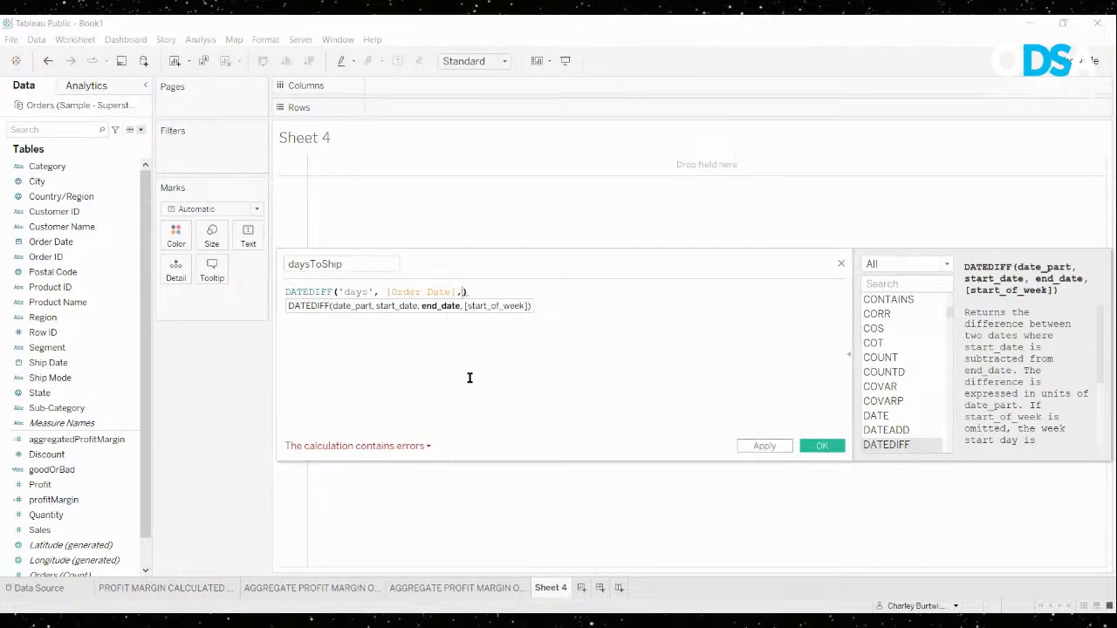
pyautogui.write('sh')
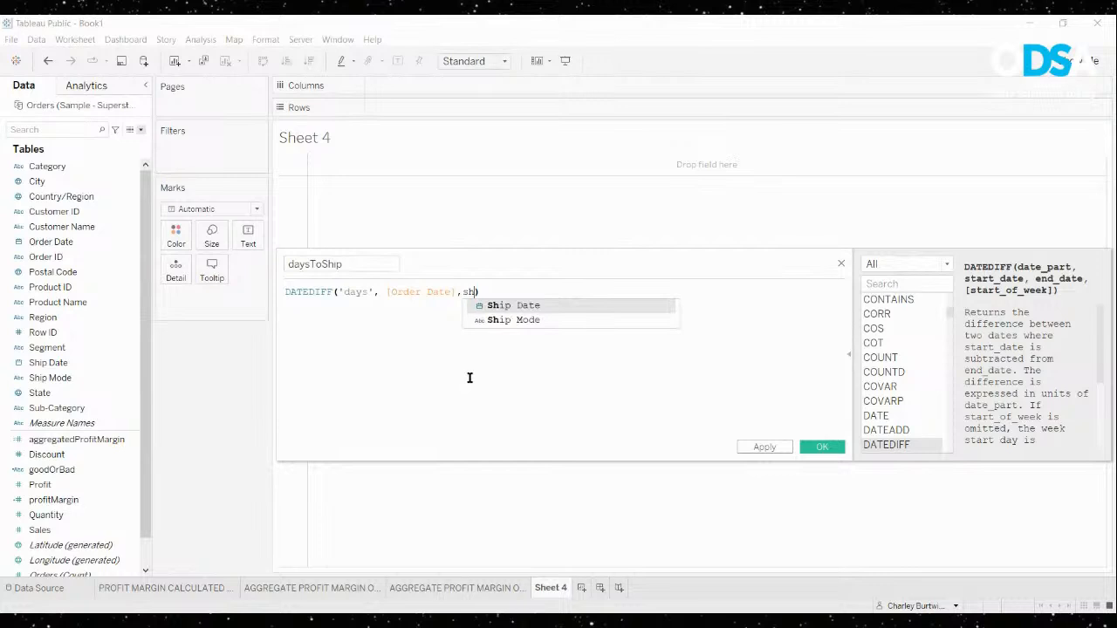
pyautogui.press('Return')
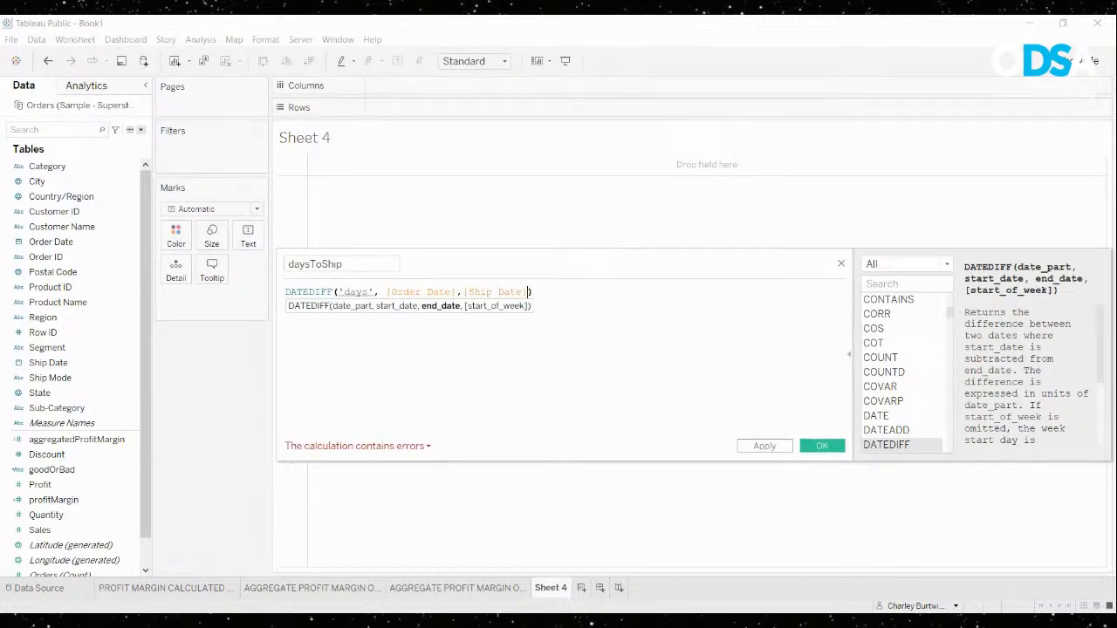
# Correct the DATEDIFF date part to 'day'
pyautogui.moveTo(366, 291)
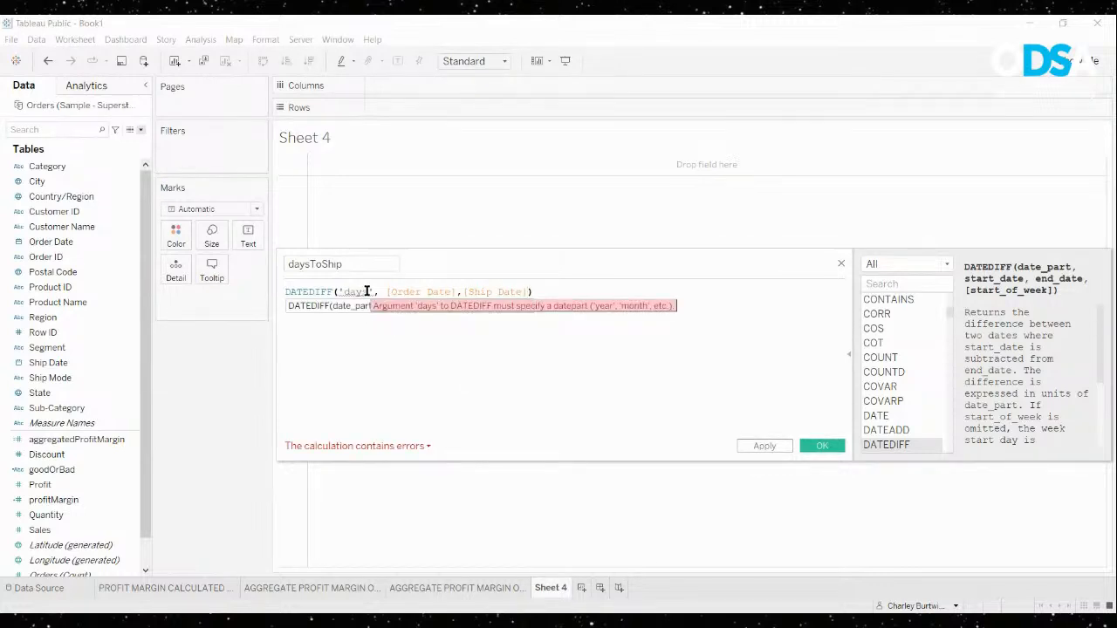
pyautogui.click(368, 292)
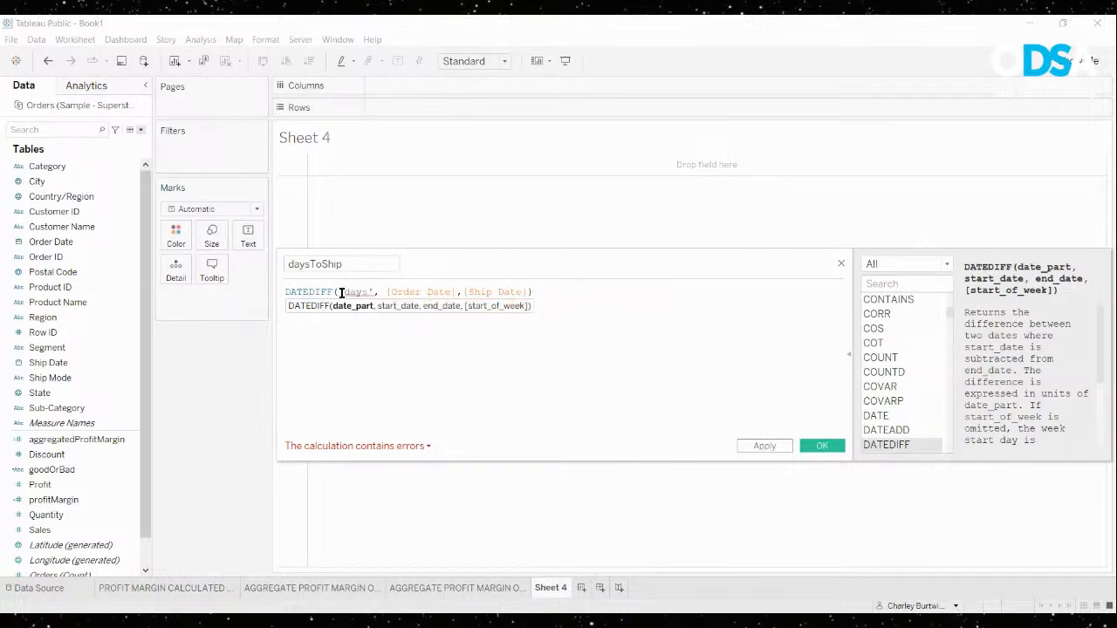
pyautogui.press('BackSpace')
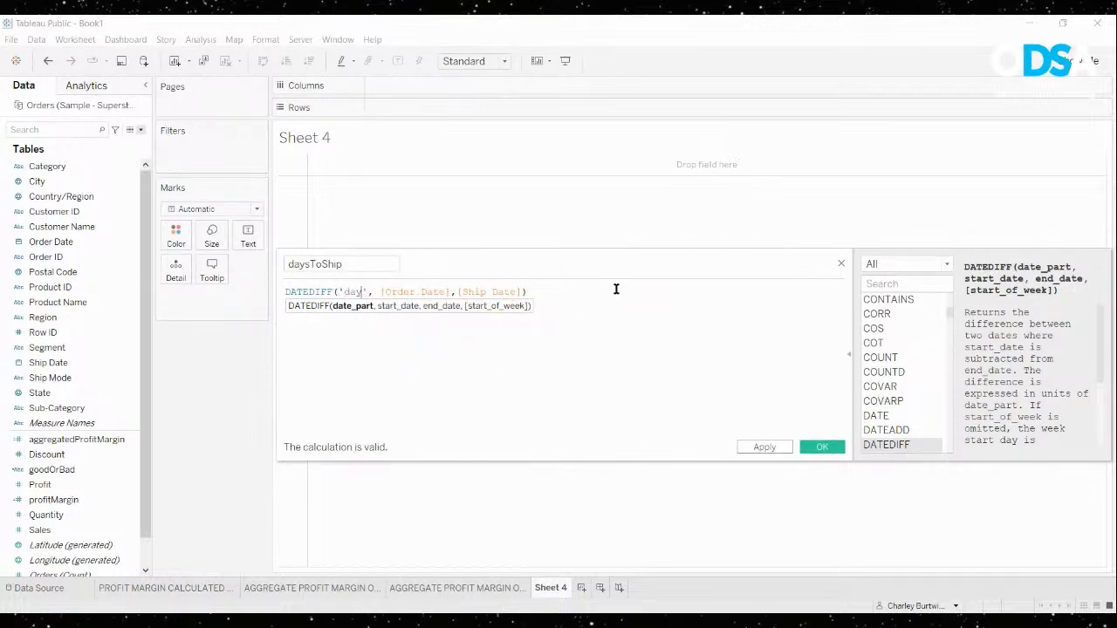
# Replace the DATEDIFF date part with 'hour'
pyautogui.press('BackSpace')
pyautogui.press('BackSpace')
pyautogui.press('BackSpace')
pyautogui.write('hour')
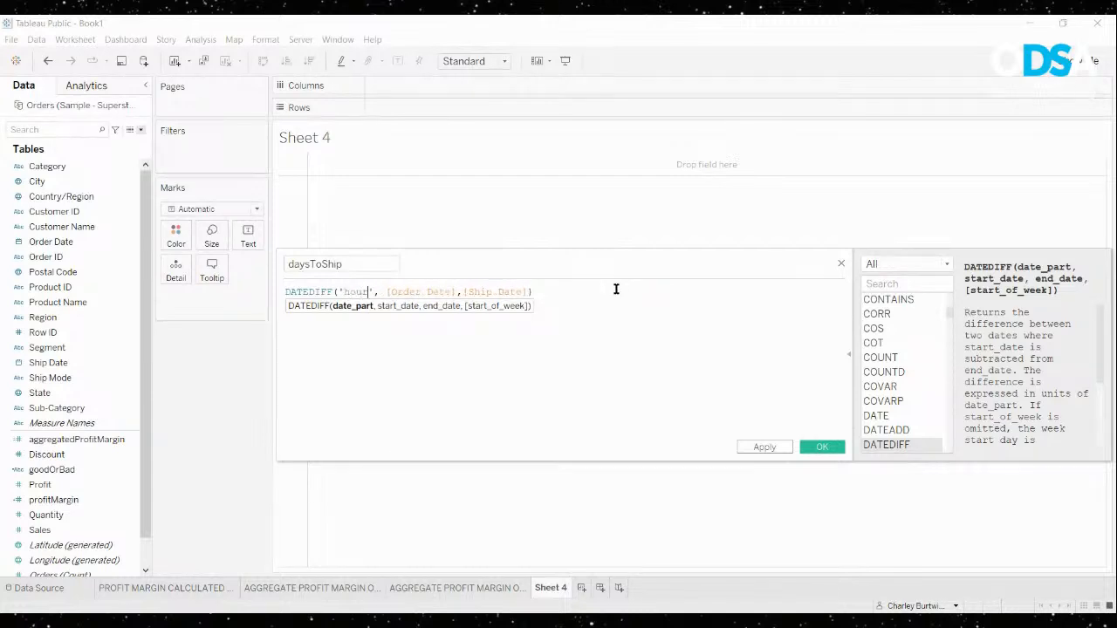
# Replace the DATEDIFF date part with 'month'
pyautogui.press('BackSpace')
pyautogui.press('BackSpace')
pyautogui.press('BackSpace')
pyautogui.press('BackSpace')
pyautogui.write('mon')
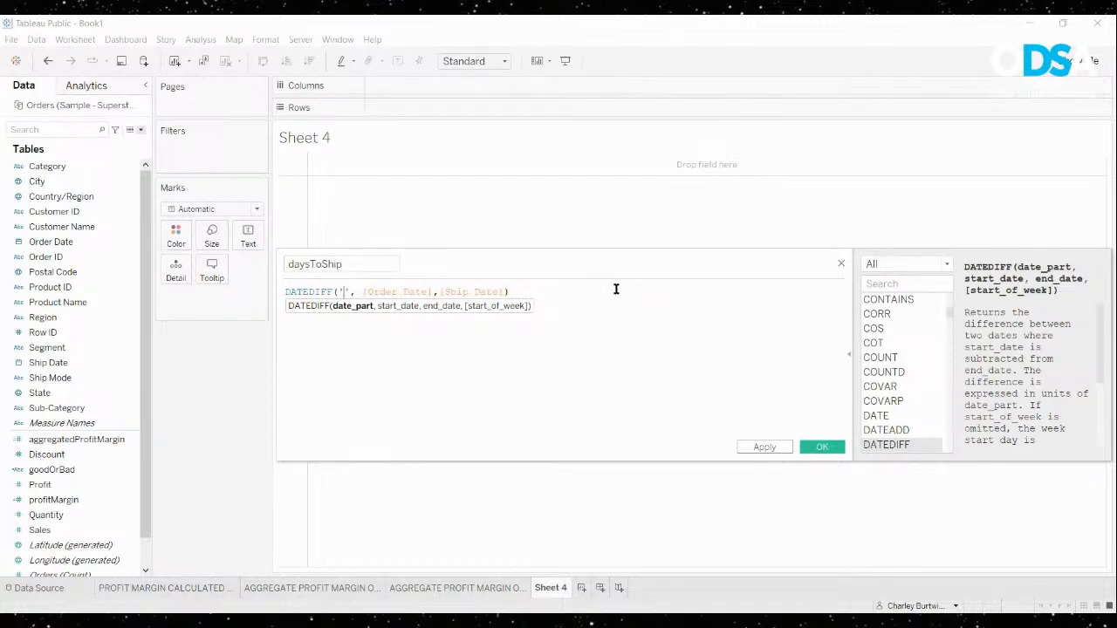
pyautogui.write('th')
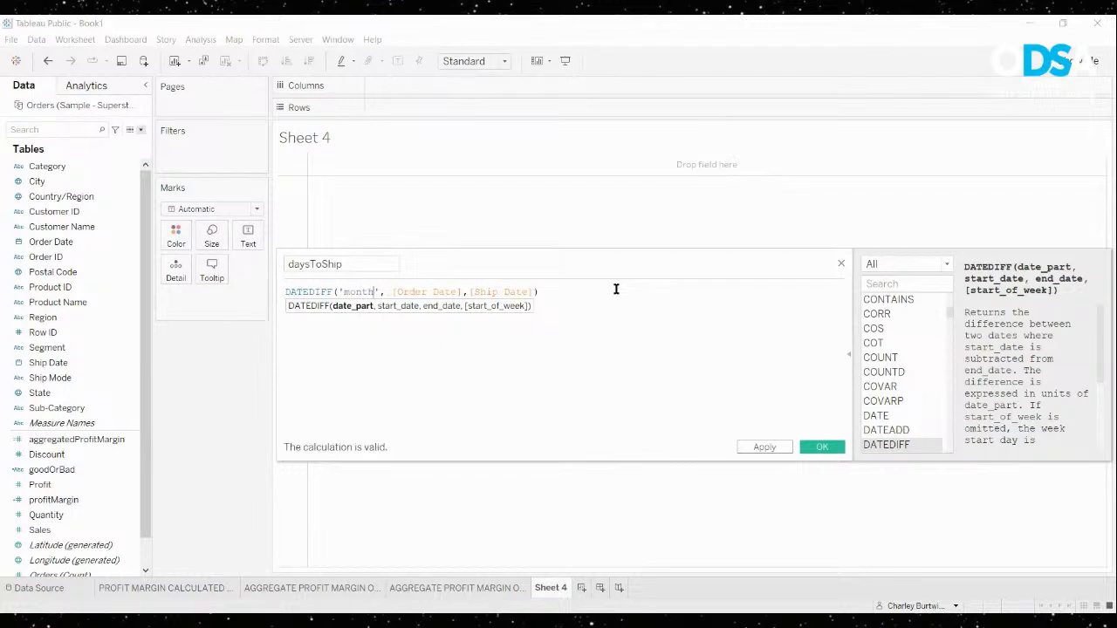
# Set the DATEDIFF date part back to 'day' and save the daysToShip calculated field
pyautogui.press('BackSpace')
pyautogui.press('BackSpace')
pyautogui.press('BackSpace')
pyautogui.press('BackSpace')
pyautogui.press('BackSpace')
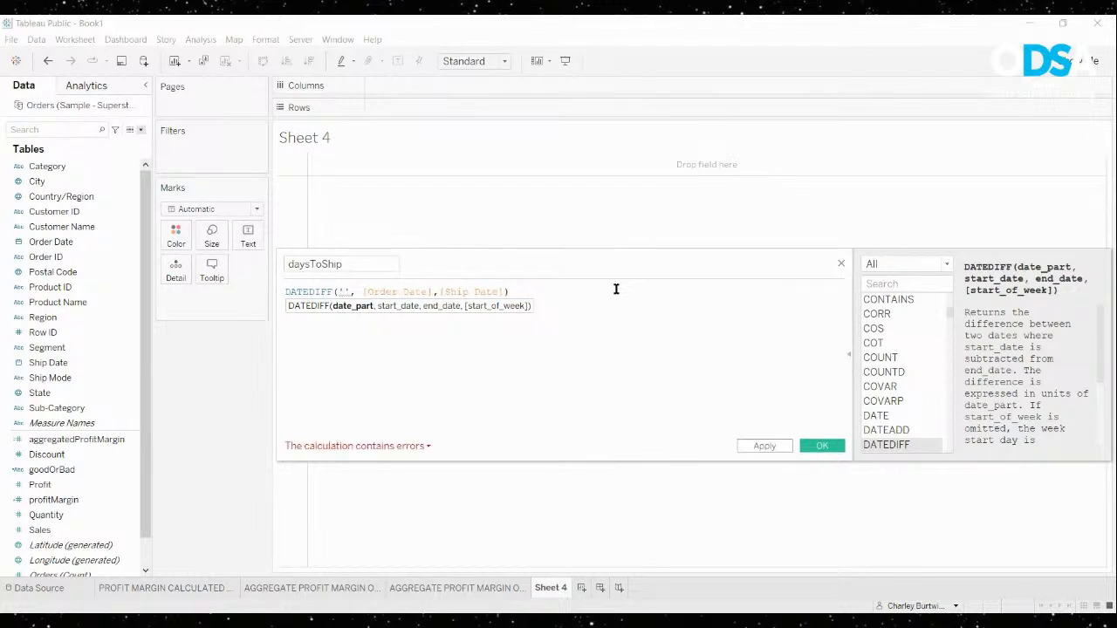
pyautogui.write('day')
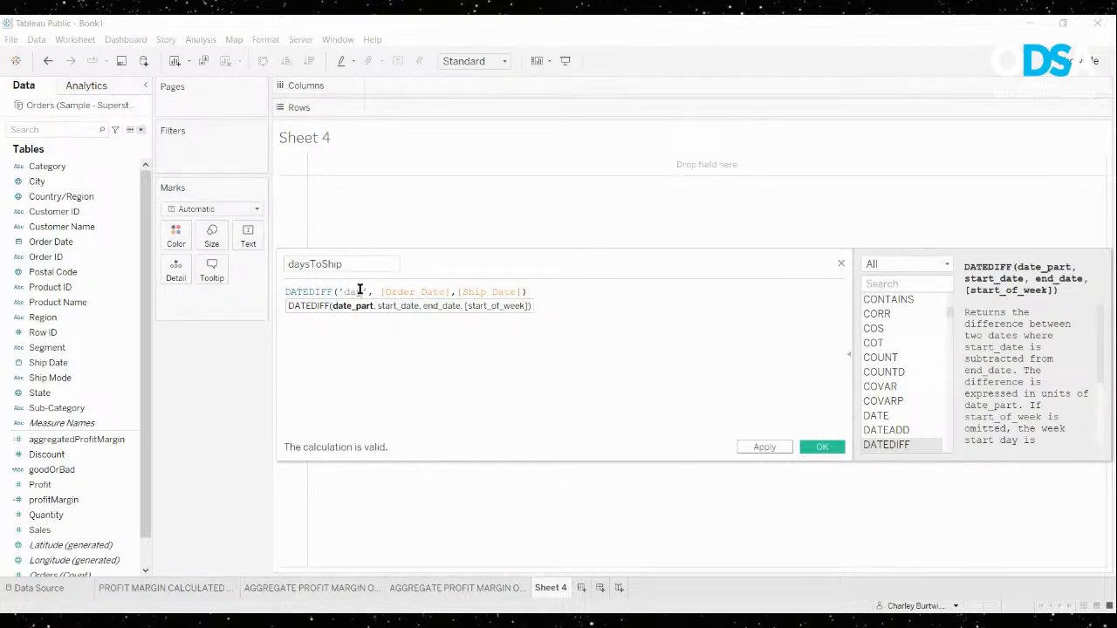
pyautogui.click(824, 450)
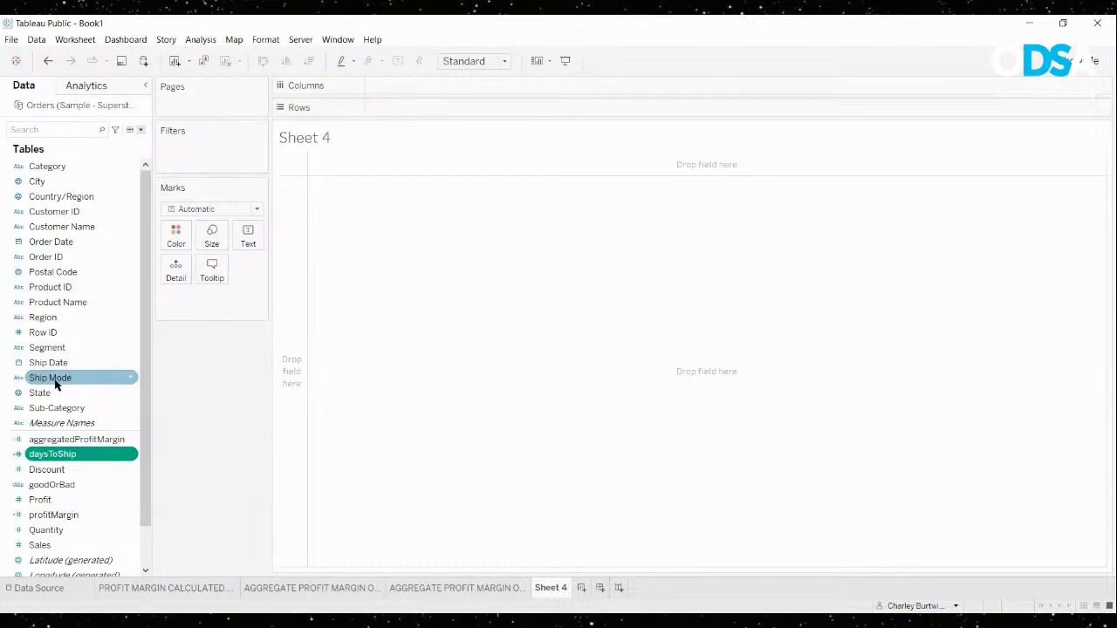
# Build a bar chart with Ship Mode on rows and average daysToShip on columns, sorted in ascending order
pyautogui.moveTo(56, 384); pyautogui.dragTo(416, 116)
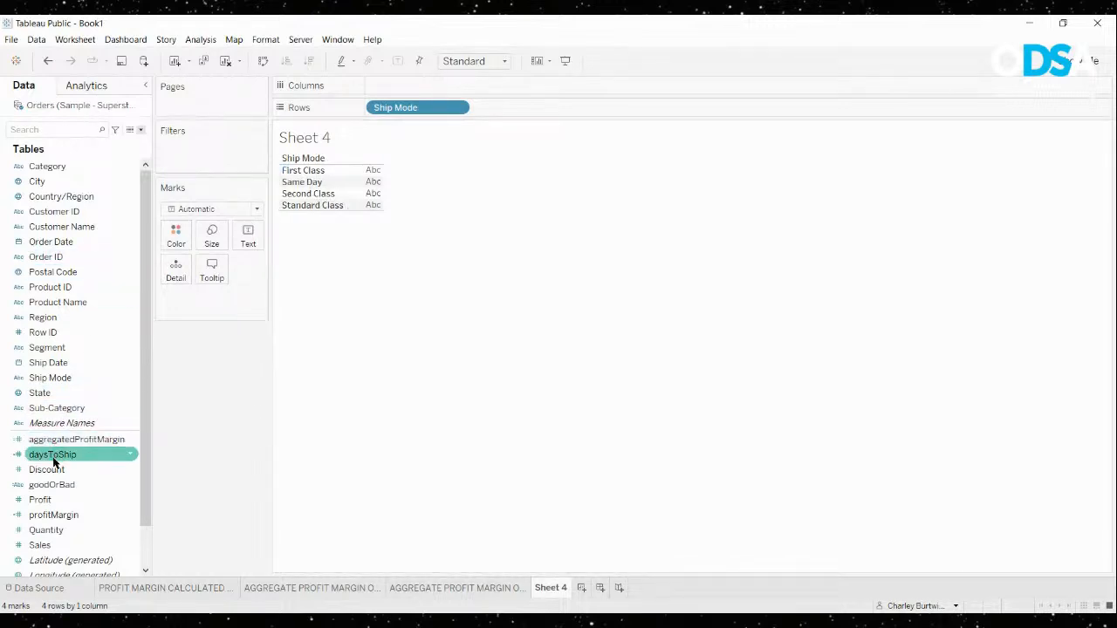
pyautogui.moveTo(53, 461); pyautogui.dragTo(418, 94)
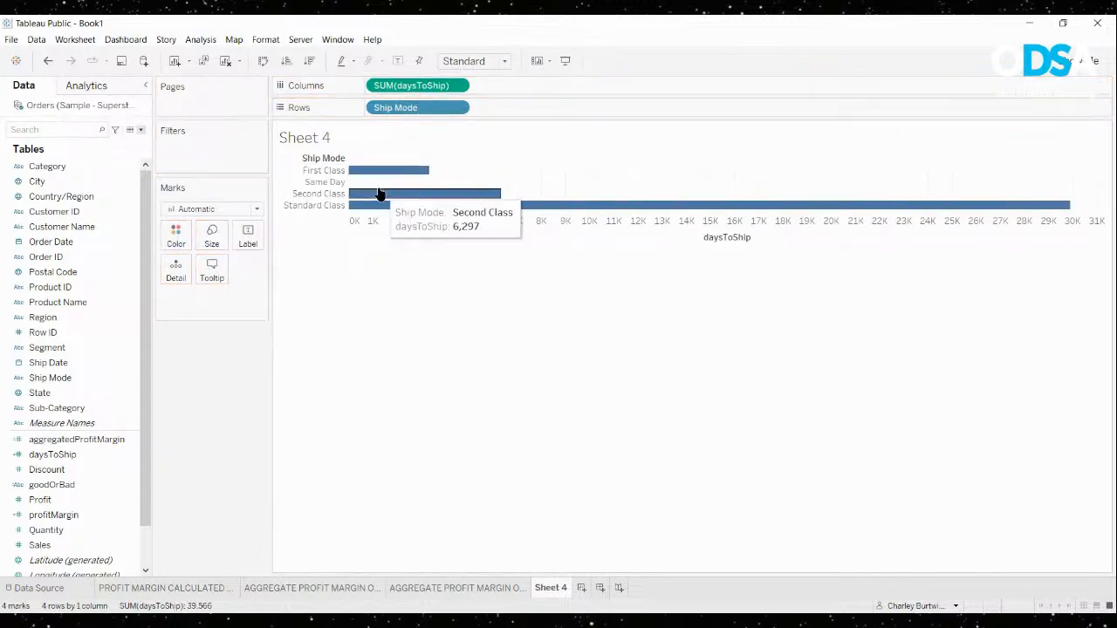
pyautogui.moveTo(386, 207)
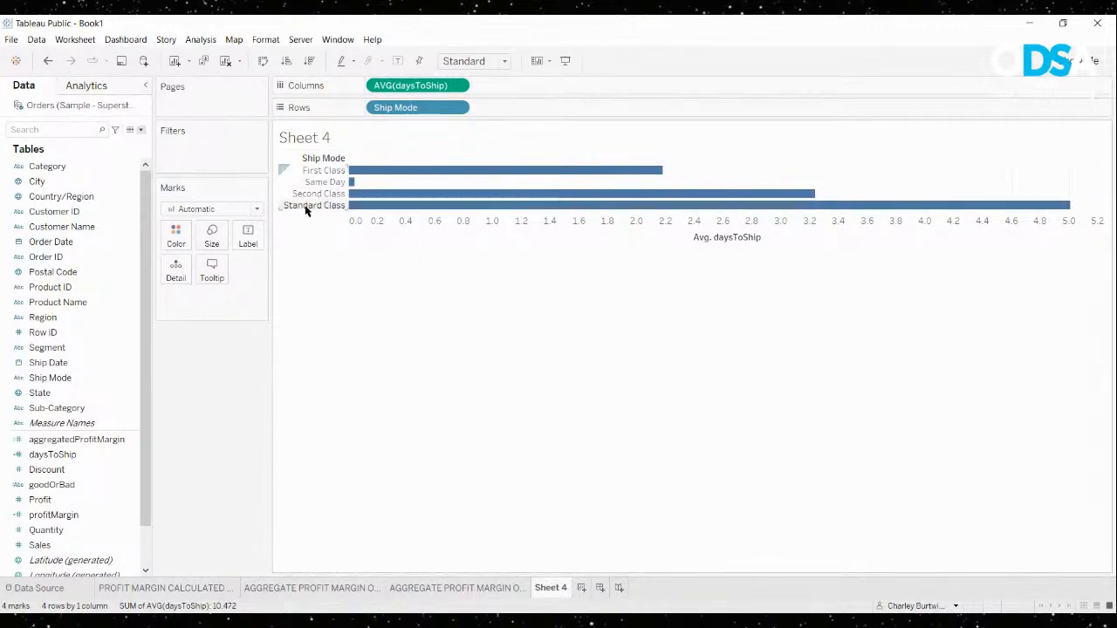
pyautogui.click(287, 60)
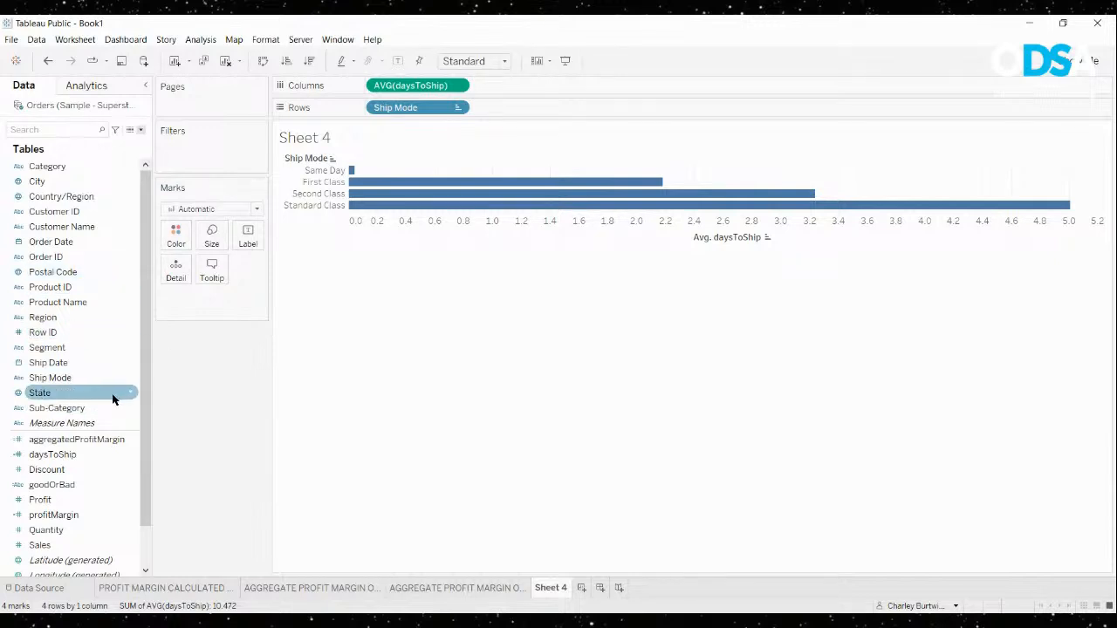
# Open the daysToShip calculation for editing and enlarge its formula text
pyautogui.click(131, 457)
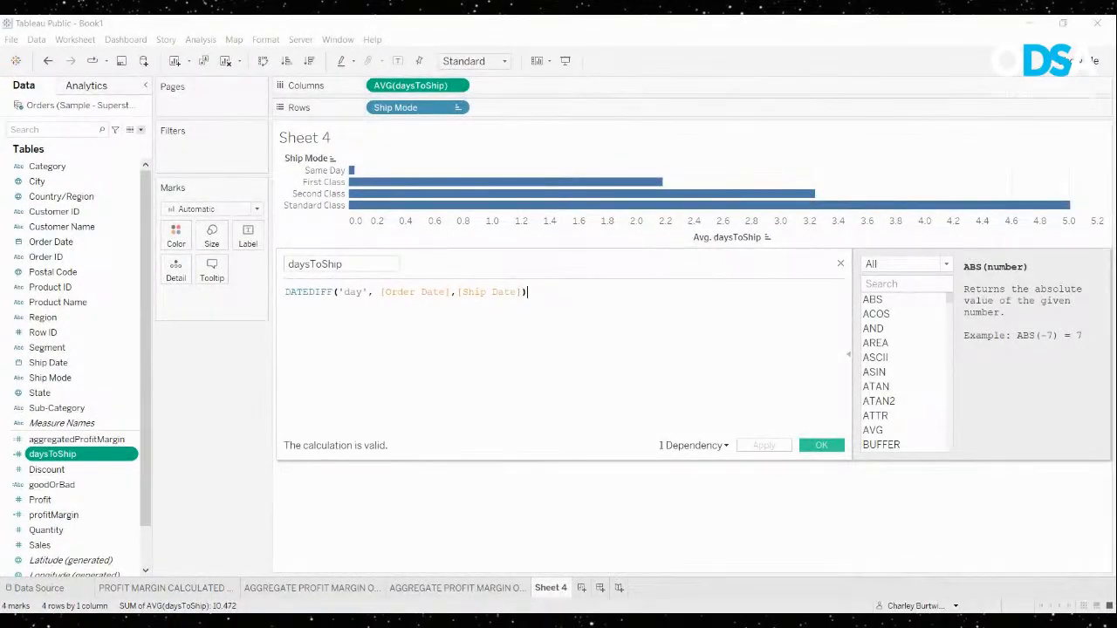
pyautogui.doubleClick(309, 292)
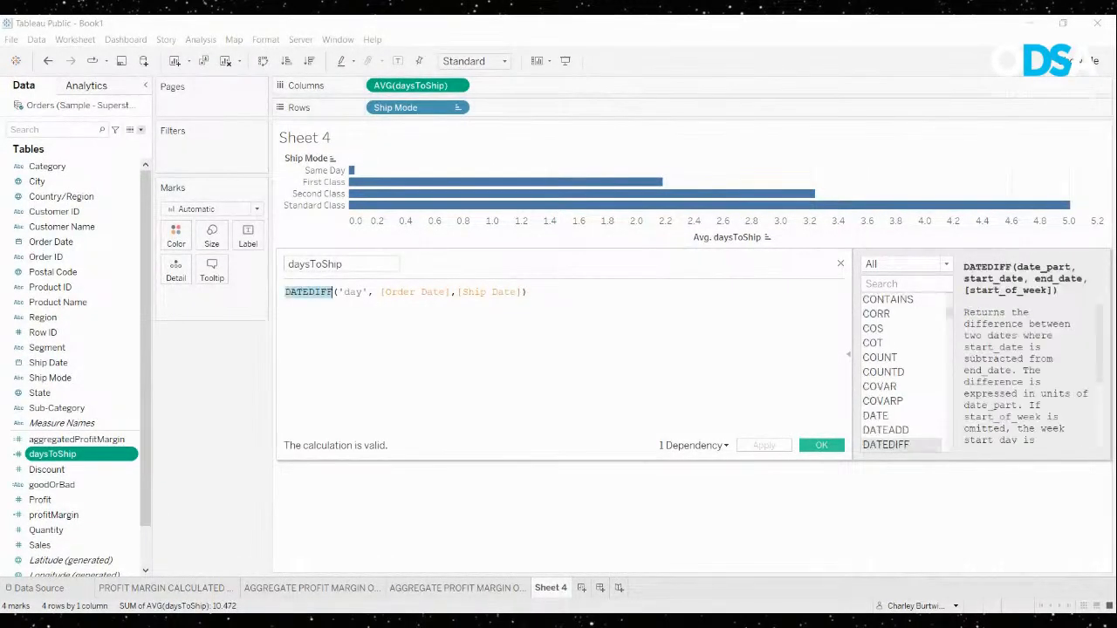
pyautogui.click(528, 292)
pyautogui.scroll(3, 477, 296)
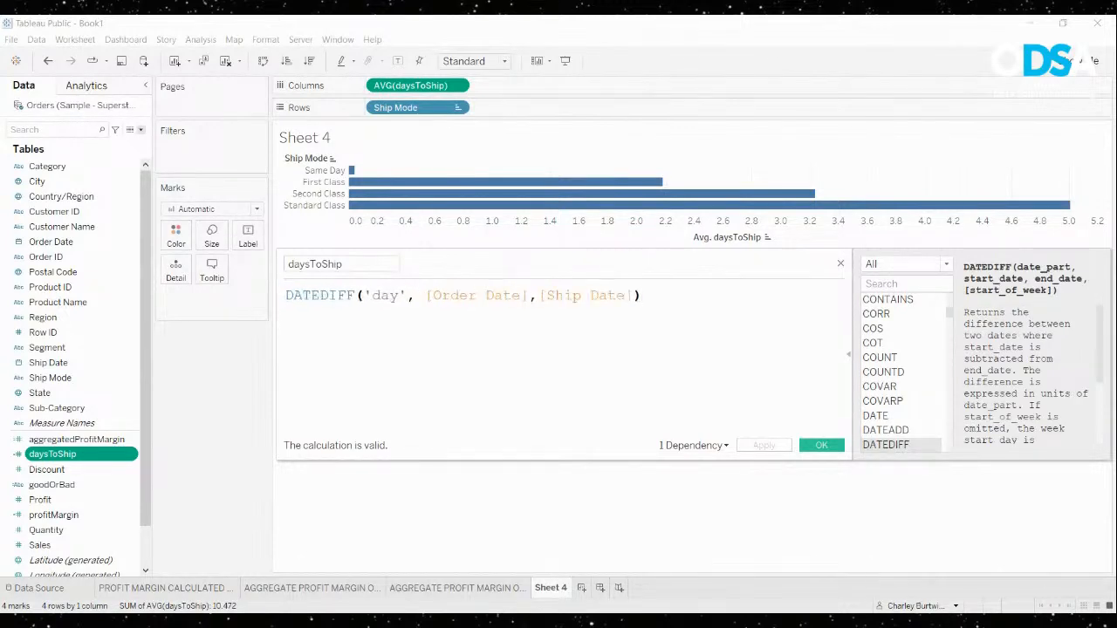
pyautogui.click(313, 296)
pyautogui.doubleClick(312, 296)
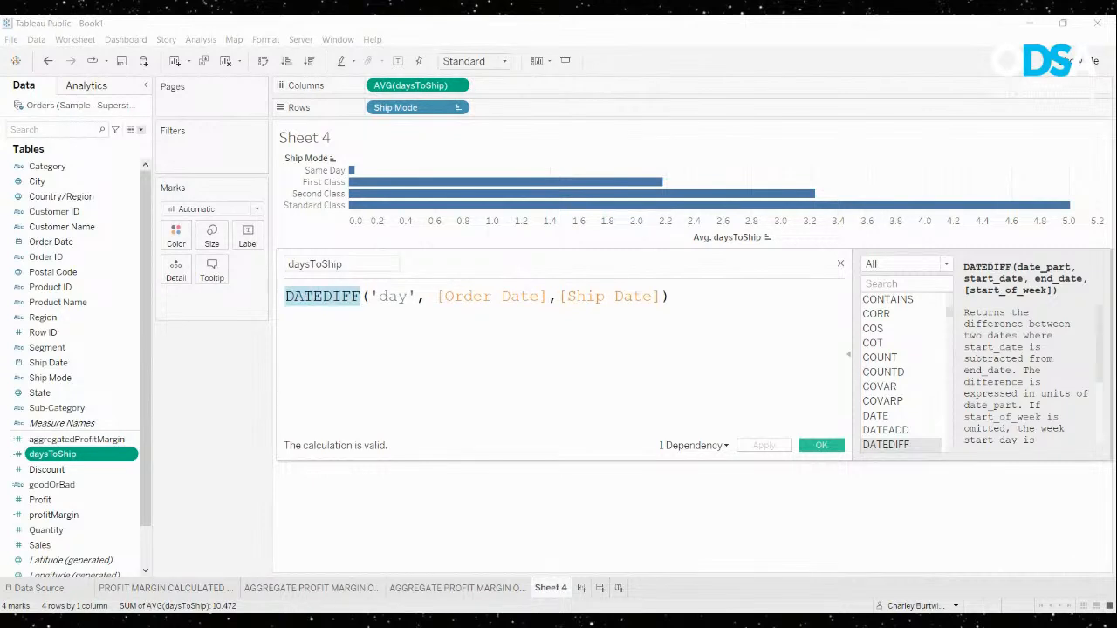
pyautogui.click(331, 297)
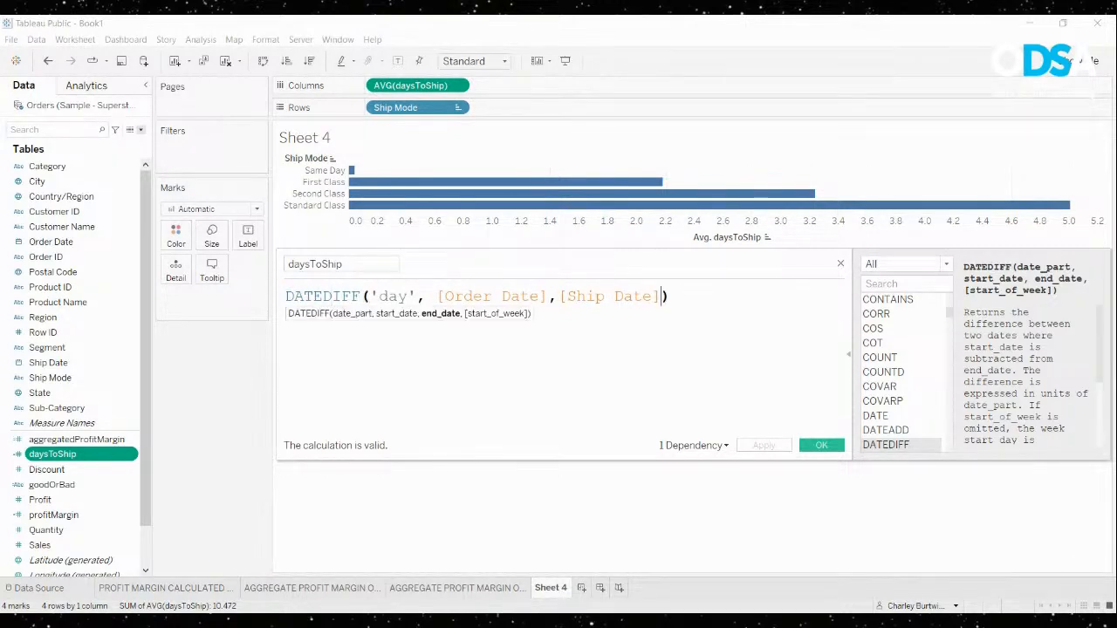
# Clear the arguments of the DATEDIFF function and re-enter 'day' as its date part
pyautogui.moveTo(662, 297); pyautogui.dragTo(367, 297)
pyautogui.press('BackSpace')
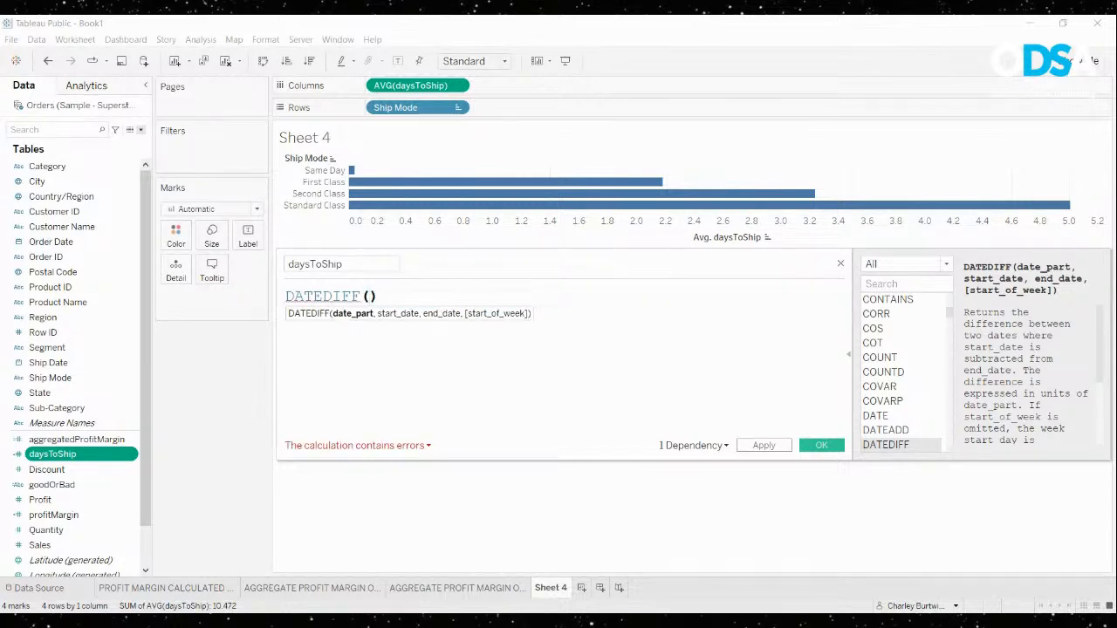
pyautogui.write("'day")
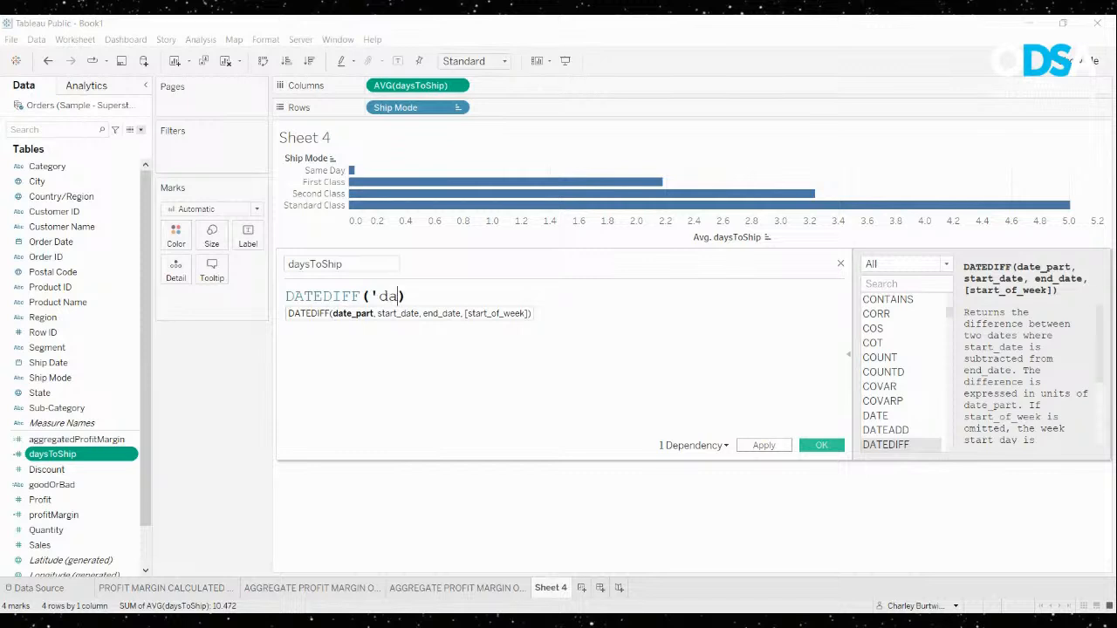
pyautogui.write("'")
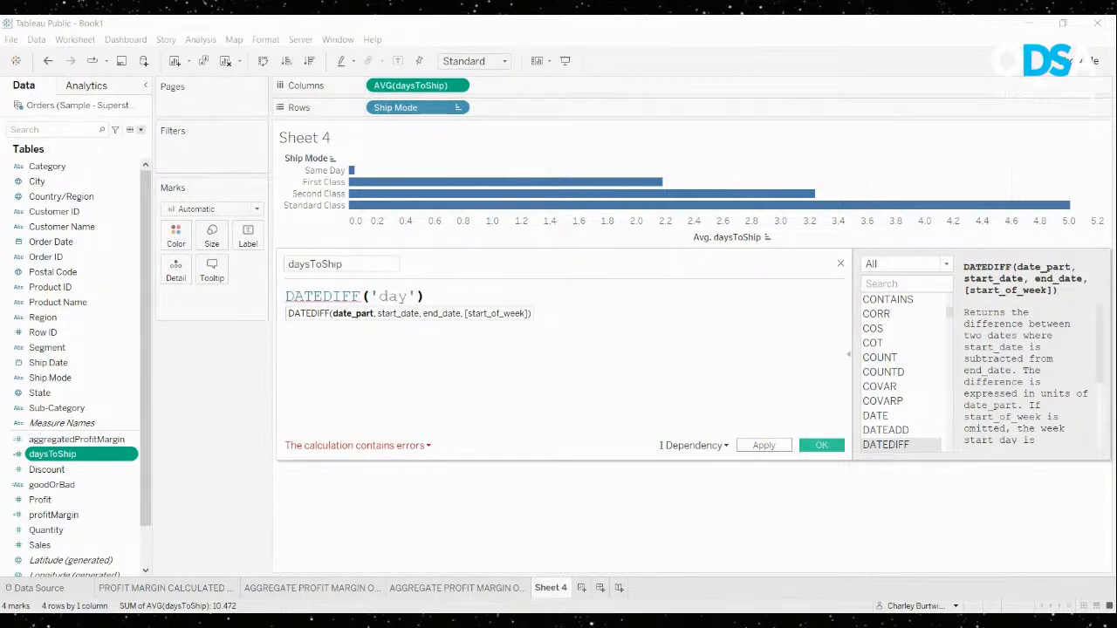
pyautogui.write(',')
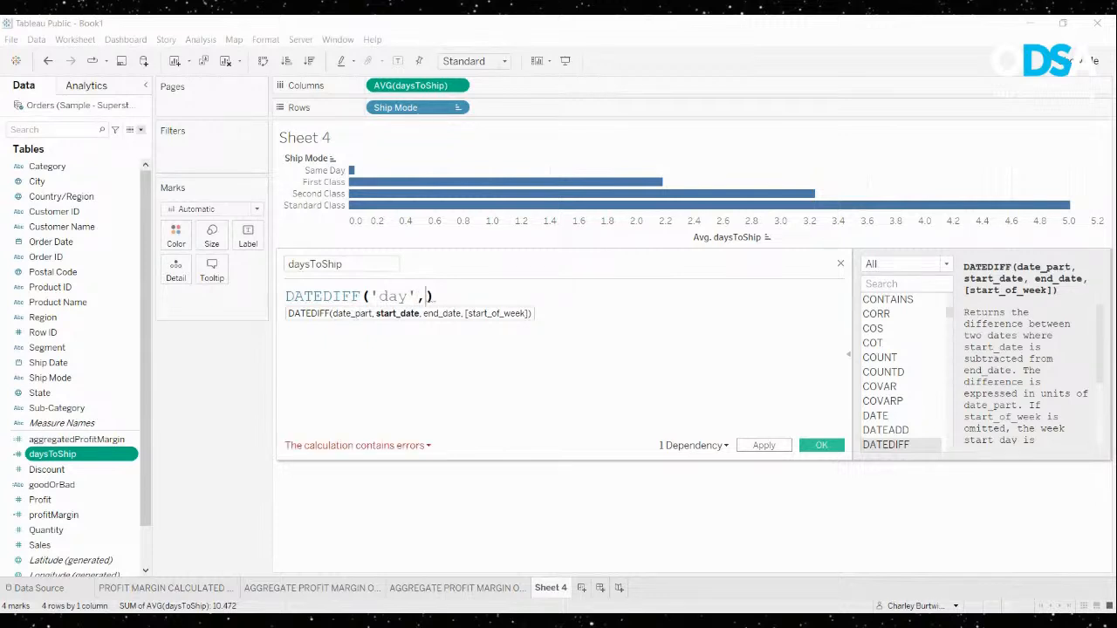
# Re-enter [Order Date] as the start date and [Ship Date] as the end date in DATEDIFF
pyautogui.write('ord')
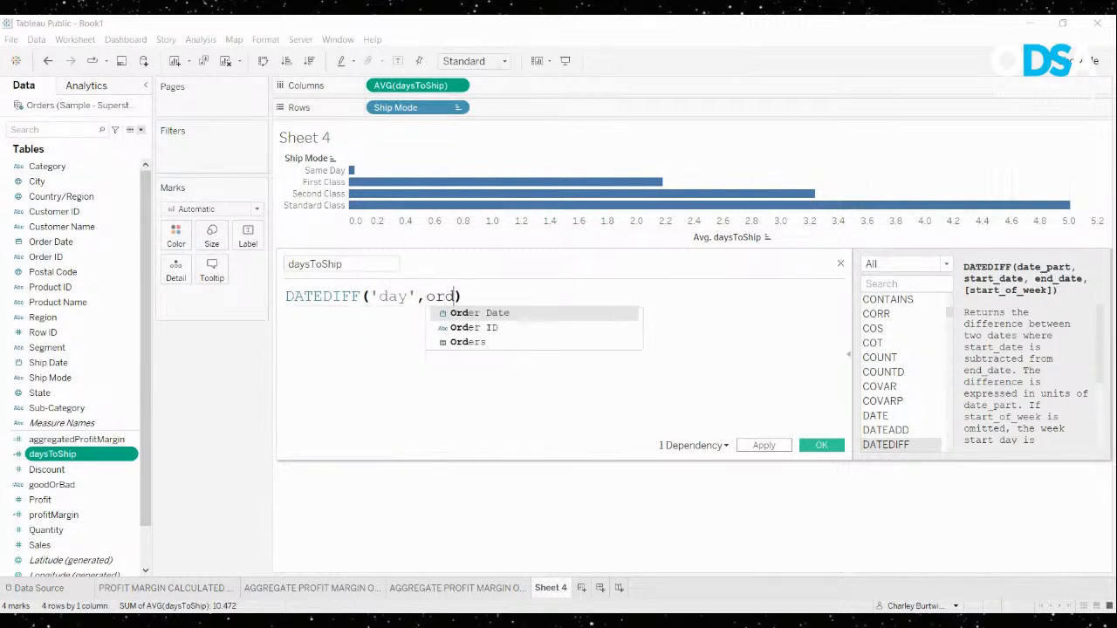
pyautogui.press('Return')
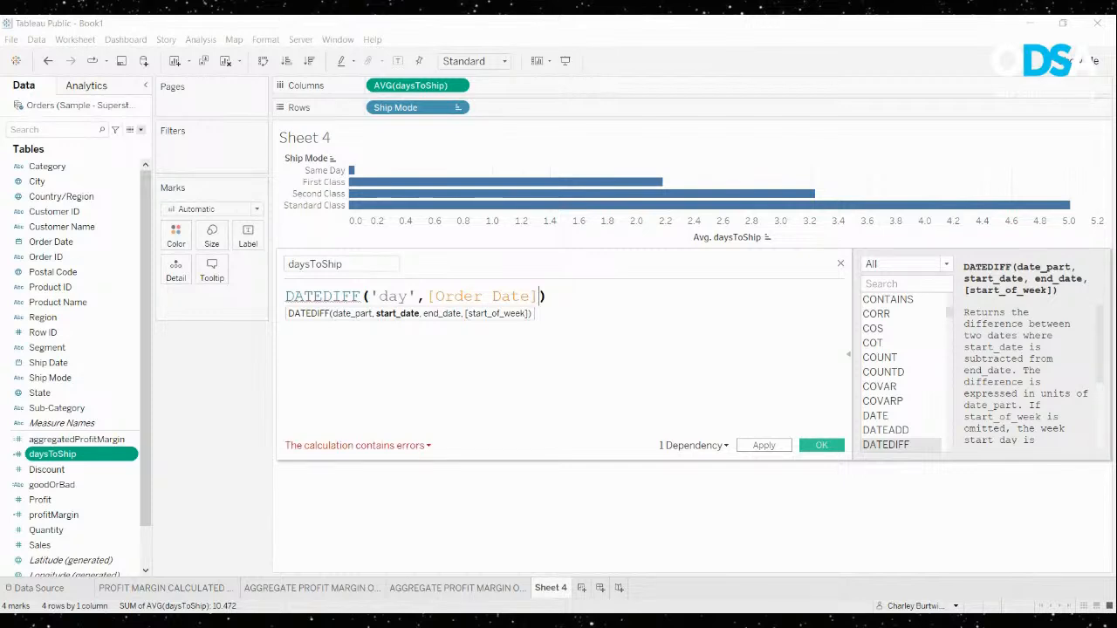
pyautogui.write(',')
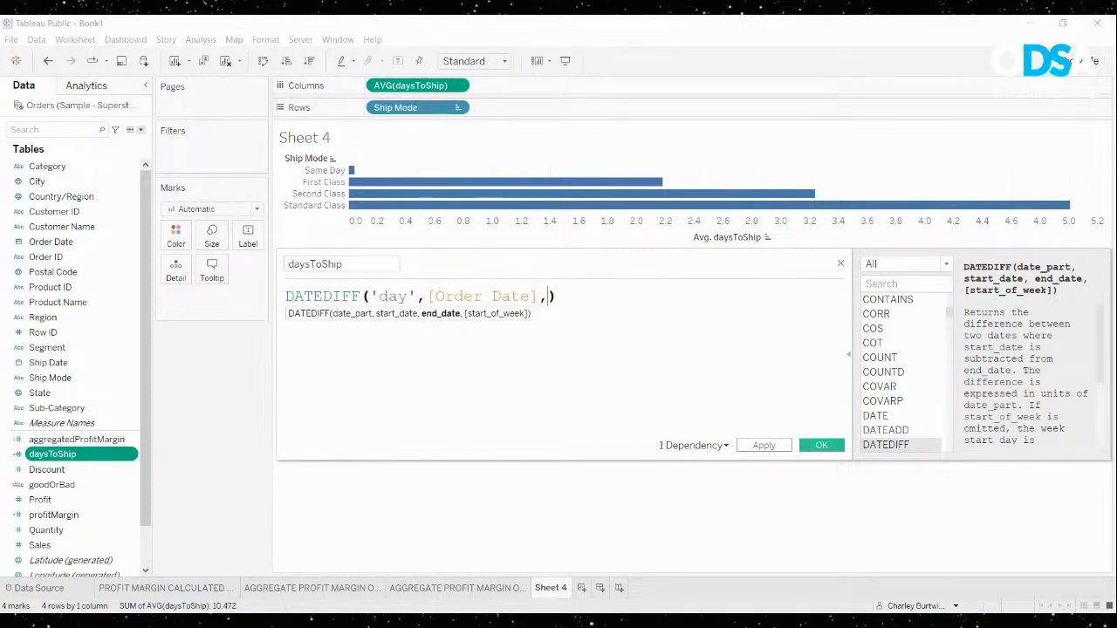
pyautogui.write('shi')
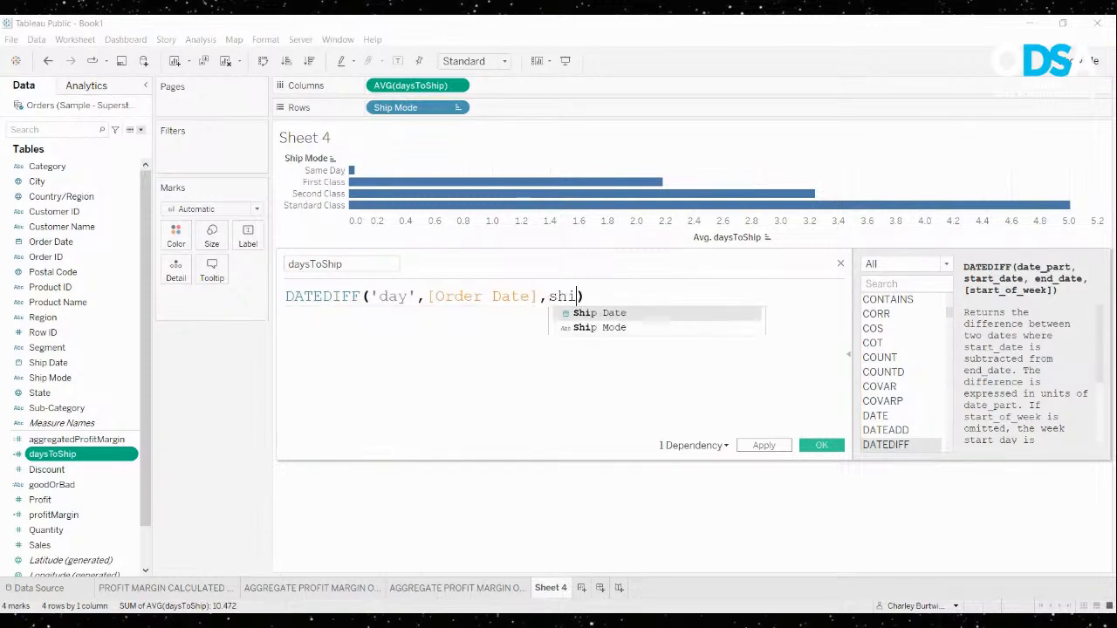
pyautogui.press('Return')
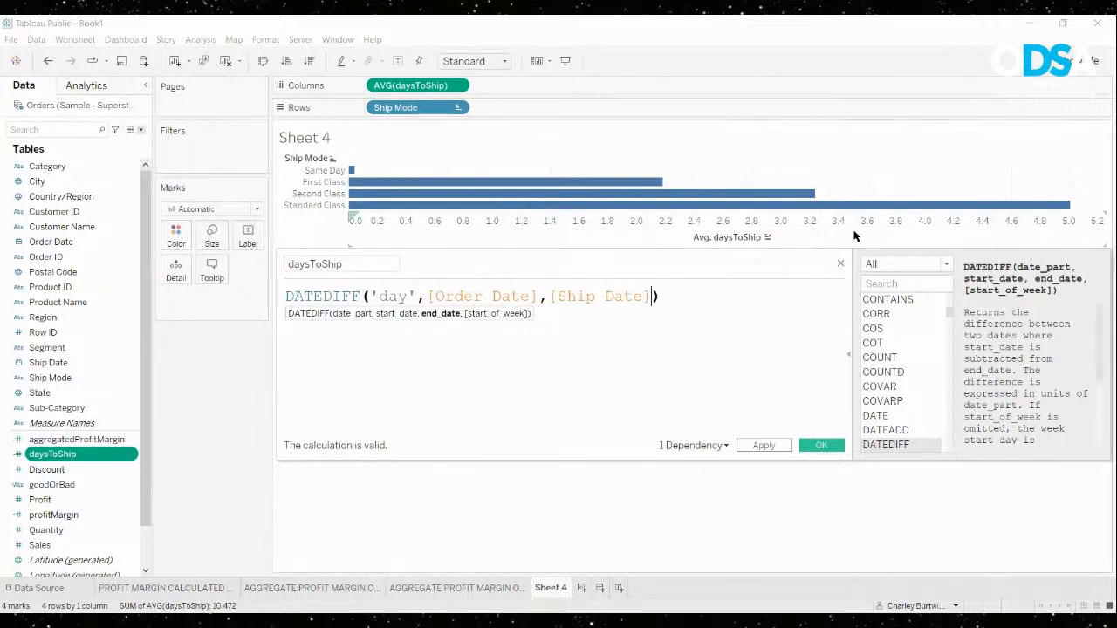
# Reposition and enlarge the calculation editor to read the DATEDIFF description and its example
pyautogui.moveTo(777, 260)
pyautogui.mouseDown()
pyautogui.moveTo(646, 273)
pyautogui.moveTo(555, 262)
pyautogui.mouseUp()
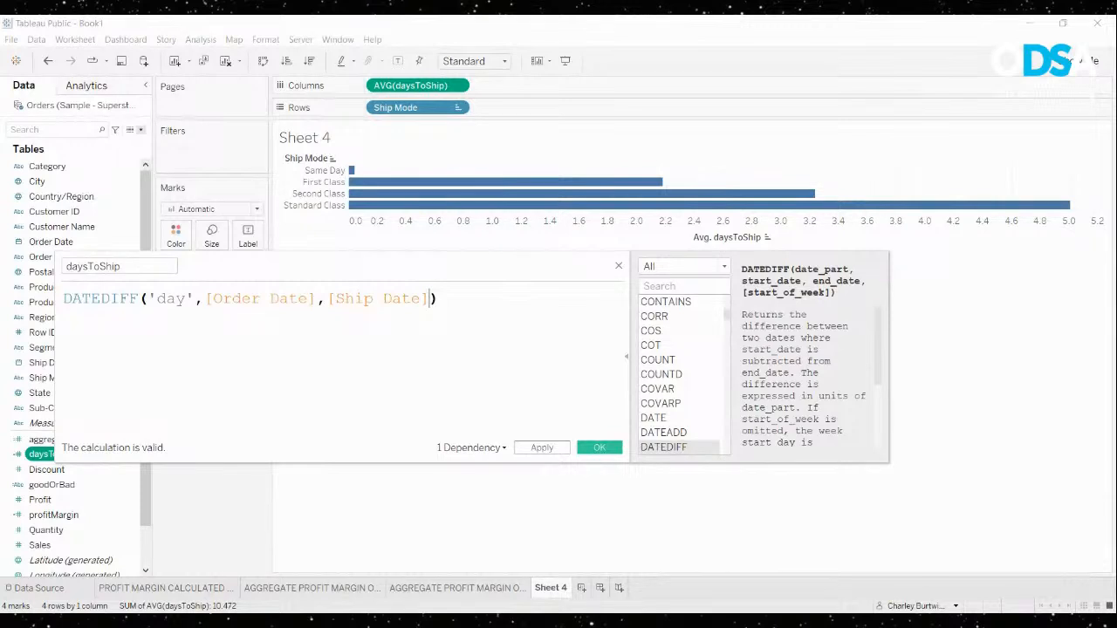
pyautogui.moveTo(888, 462); pyautogui.dragTo(1012, 523)
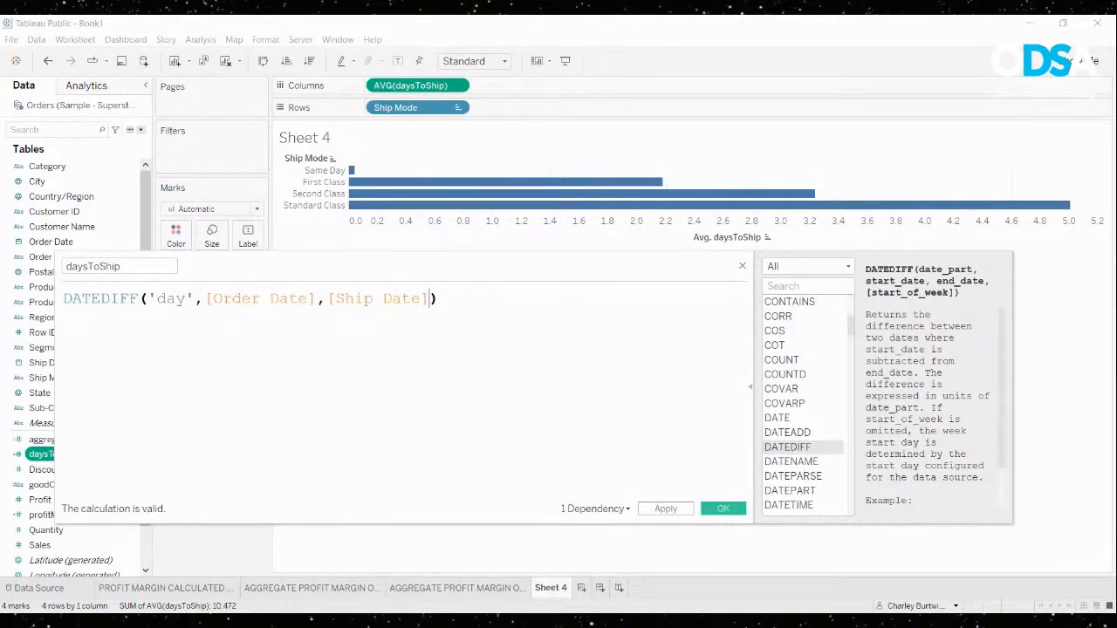
pyautogui.scroll(-1, 936, 407)
pyautogui.scroll(-1, 931, 392)
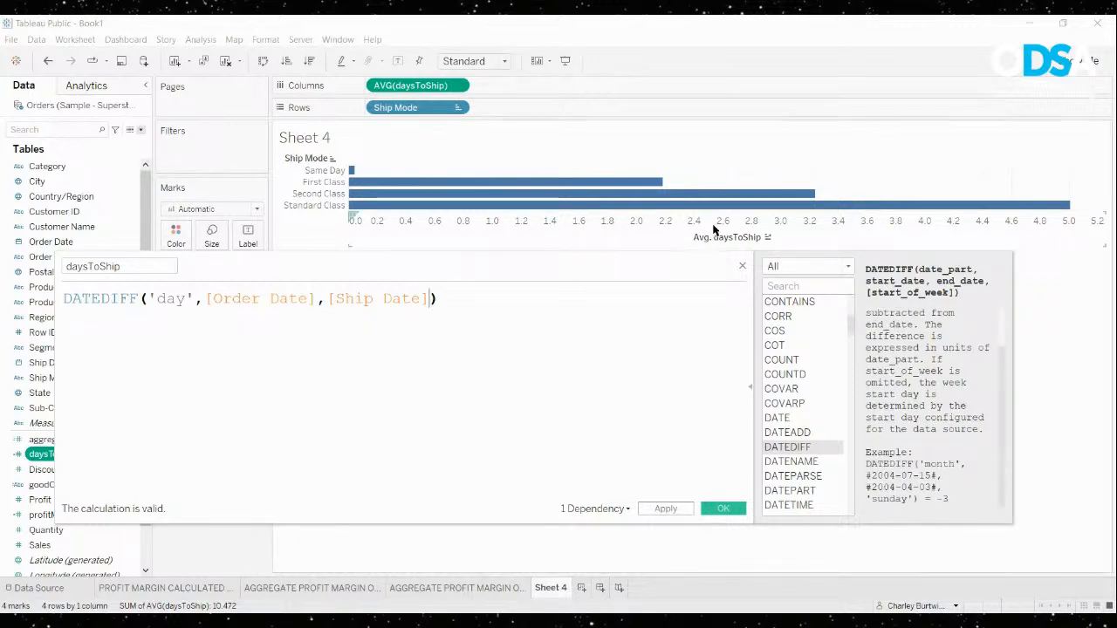
pyautogui.moveTo(690, 262); pyautogui.dragTo(711, 248)
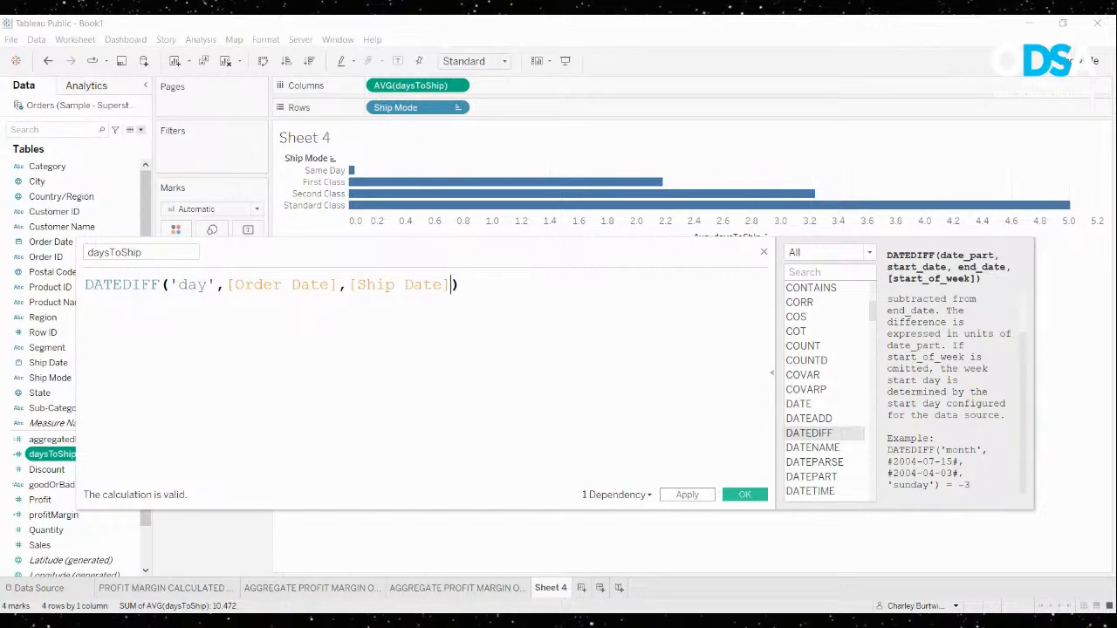
pyautogui.scroll(2, 950, 392)
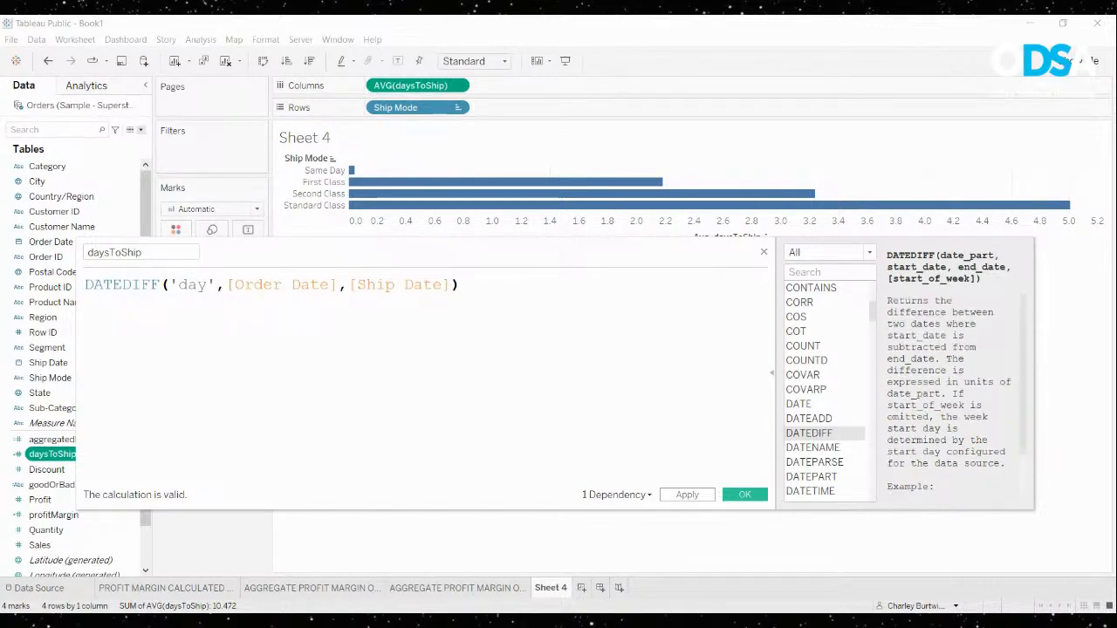
pyautogui.moveTo(453, 249); pyautogui.dragTo(525, 271)
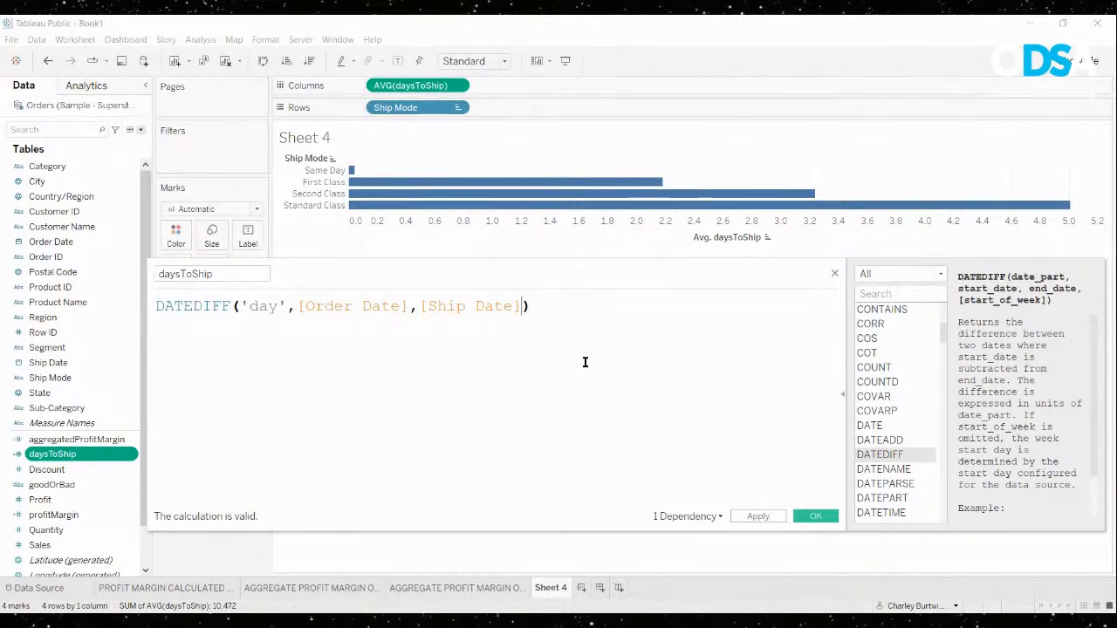
# Try 'Sunday' as the start-of-week argument of DATEDIFF and remove that argument again
pyautogui.write(',  ')
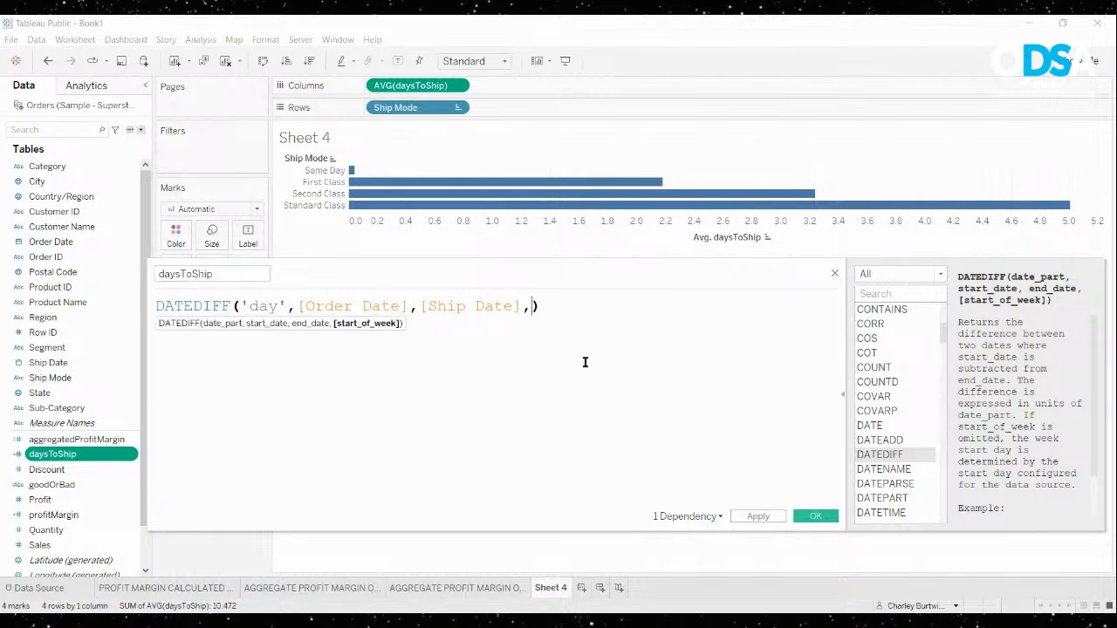
pyautogui.write("'Sunday'")
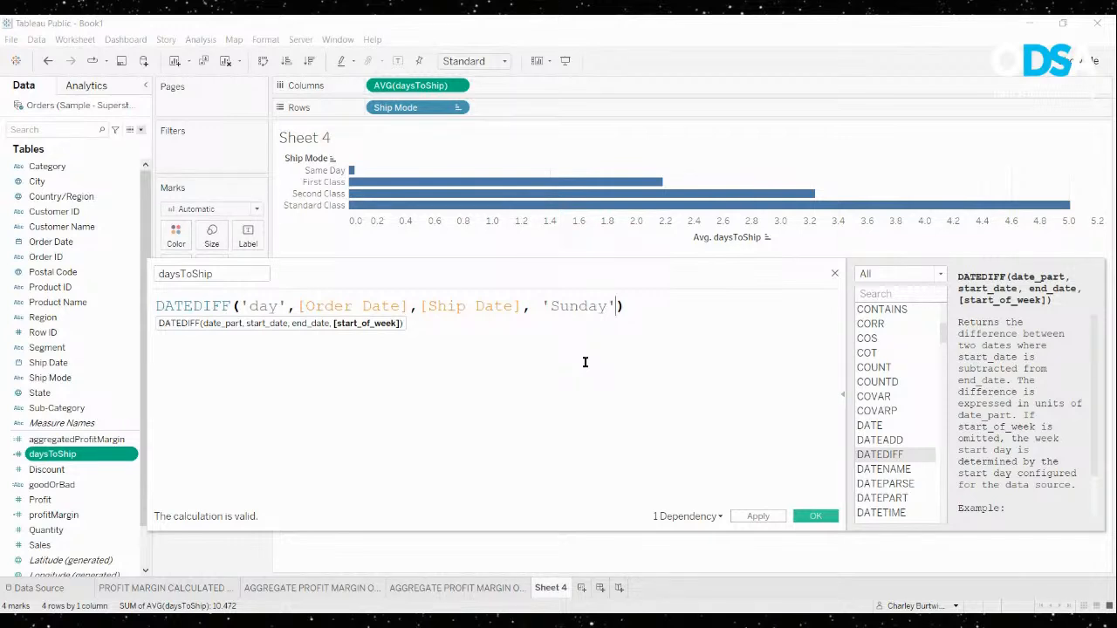
pyautogui.doubleClick(577, 308)
pyautogui.write('wee')
pyautogui.press('BackSpace')
pyautogui.press('BackSpace')
pyautogui.press('BackSpace')
pyautogui.press('BackSpace')
pyautogui.press('BackSpace')
pyautogui.press('BackSpace')
pyautogui.press('BackSpace')
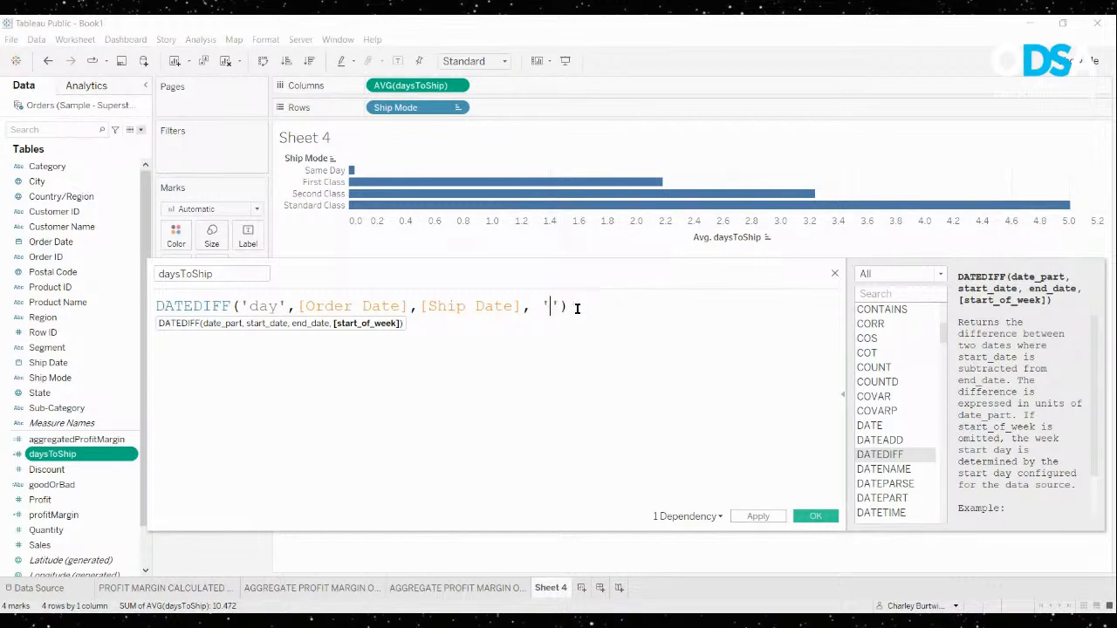
pyautogui.press('BackSpace')
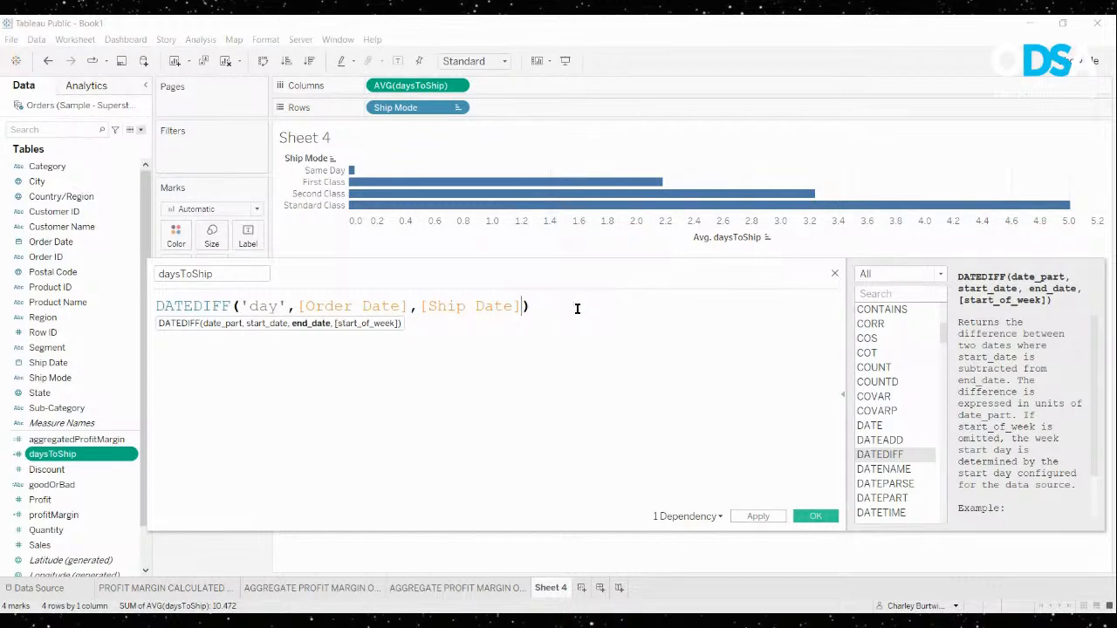
# Try 'week' as the date part of DATEDIFF with 'Thursday' as its start-of-week argument
pyautogui.doubleClick(265, 306)
pyautogui.write('week')
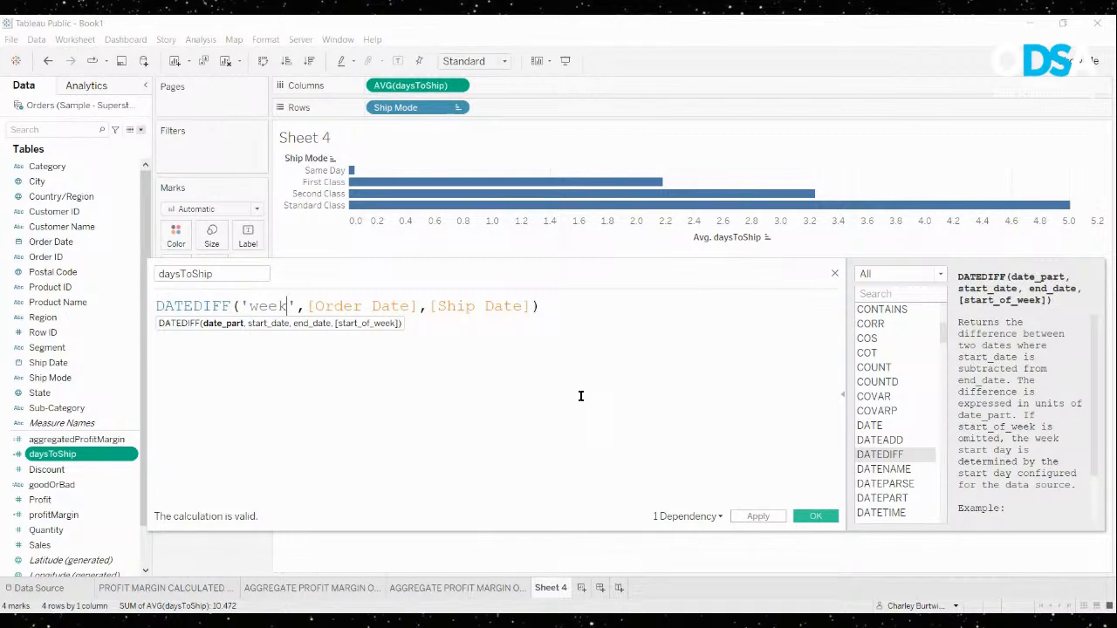
pyautogui.click(528, 305)
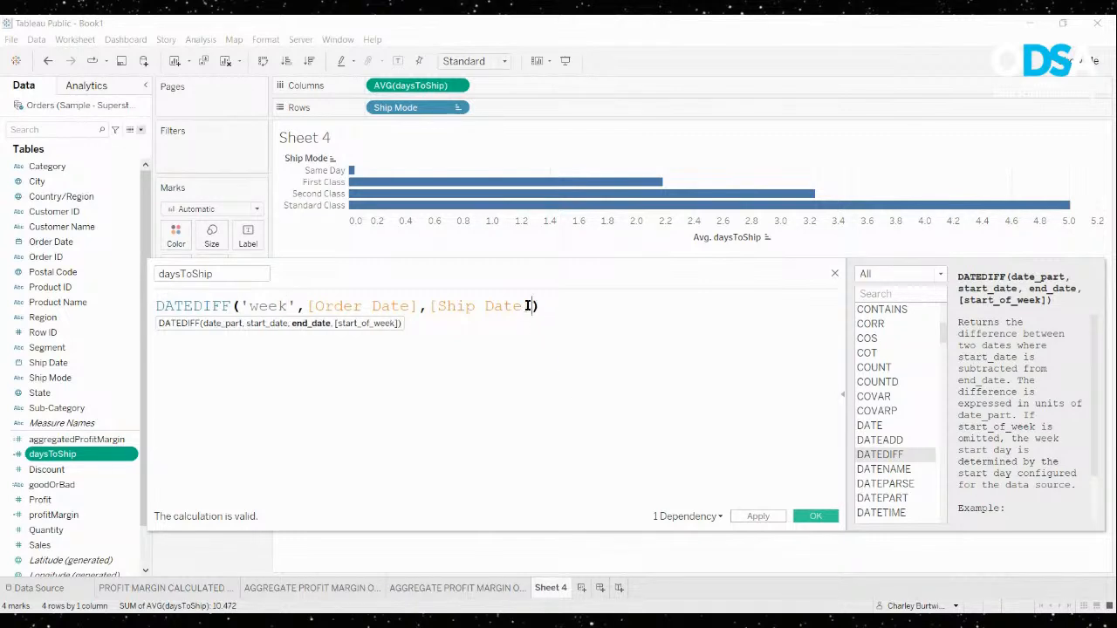
pyautogui.write(", '")
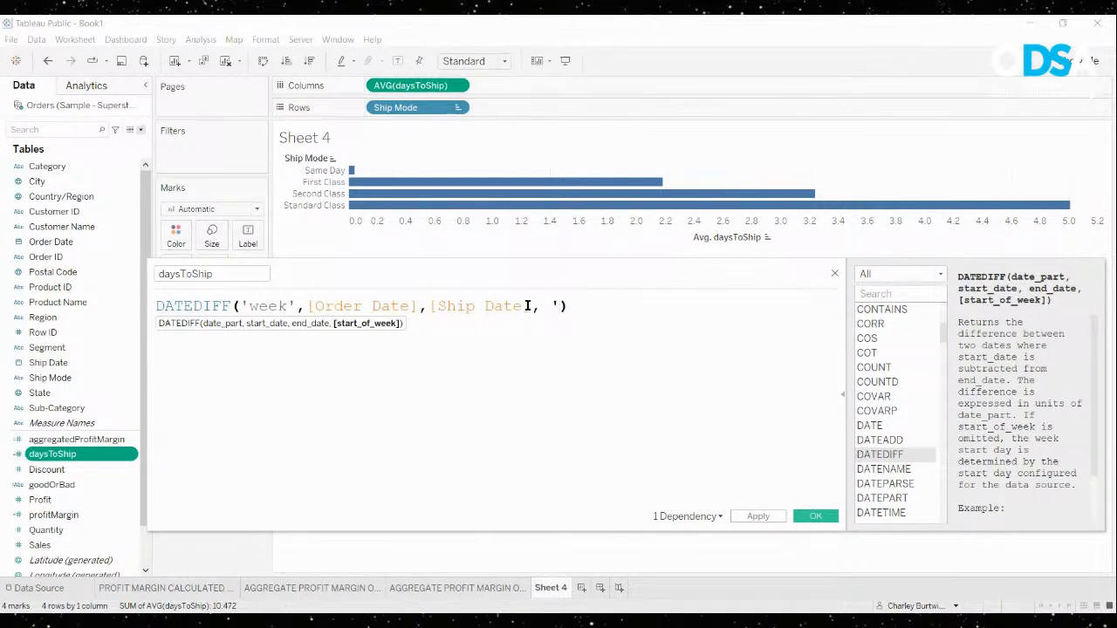
pyautogui.write("Thursday'")
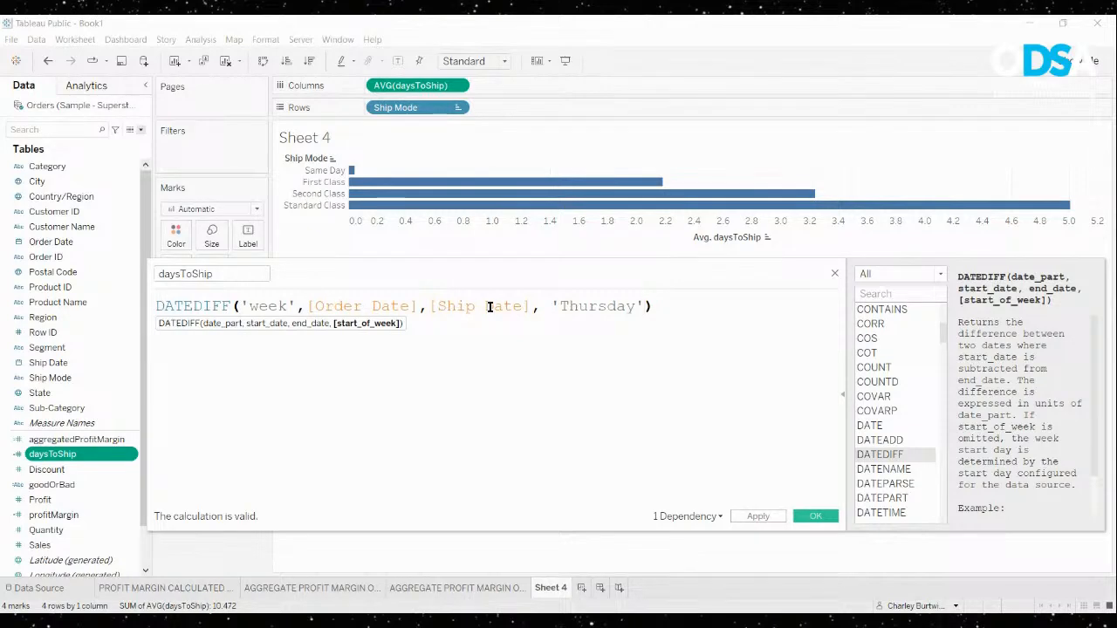
# Remove the 'Thursday' argument, restore 'day' as the date part, and close the daysToShip editor
pyautogui.doubleClick(604, 307)
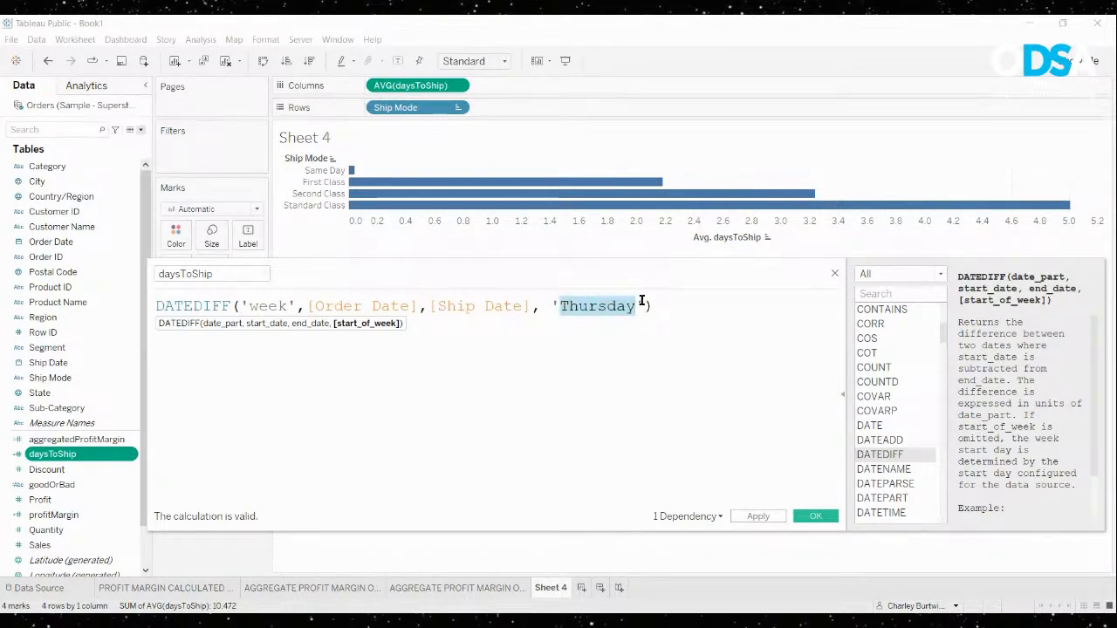
pyautogui.click(642, 303)
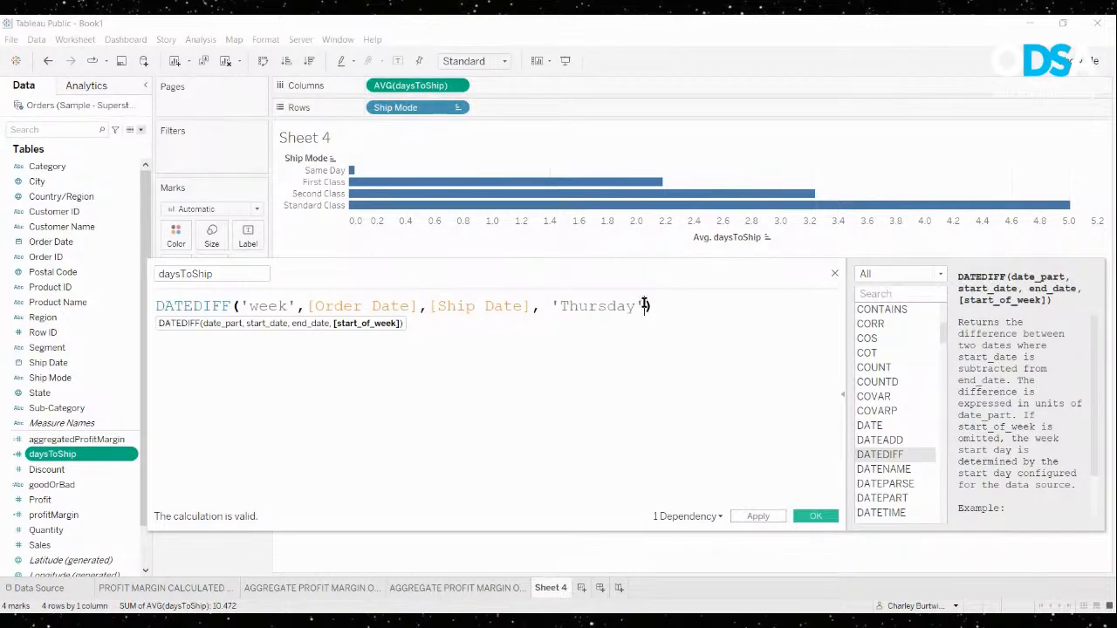
pyautogui.moveTo(645, 306); pyautogui.dragTo(534, 310)
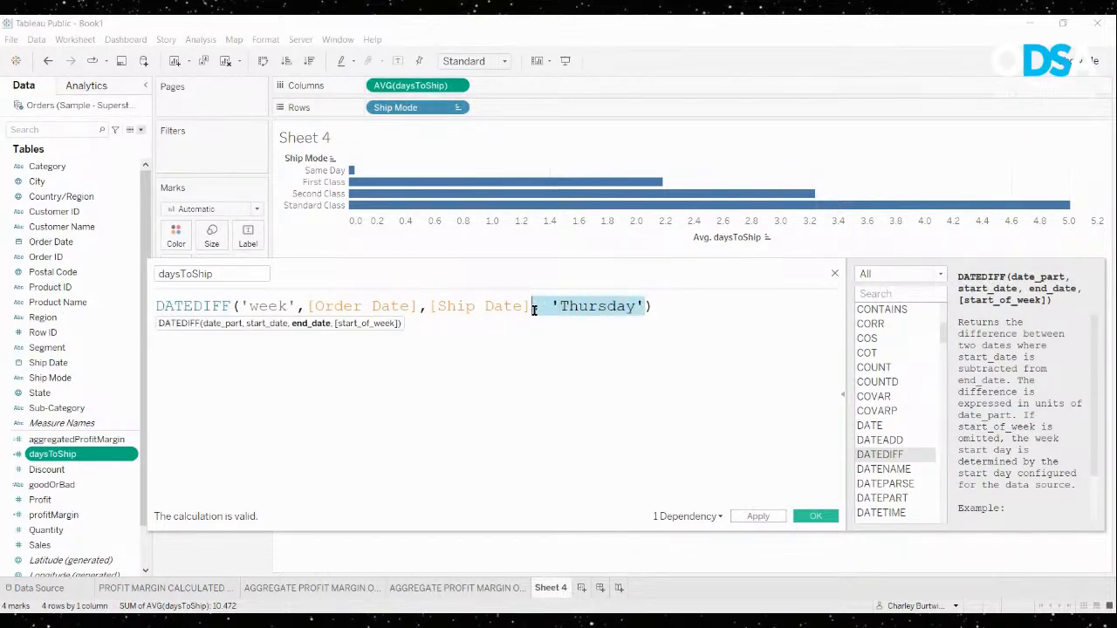
pyautogui.press('BackSpace')
pyautogui.doubleClick(268, 306)
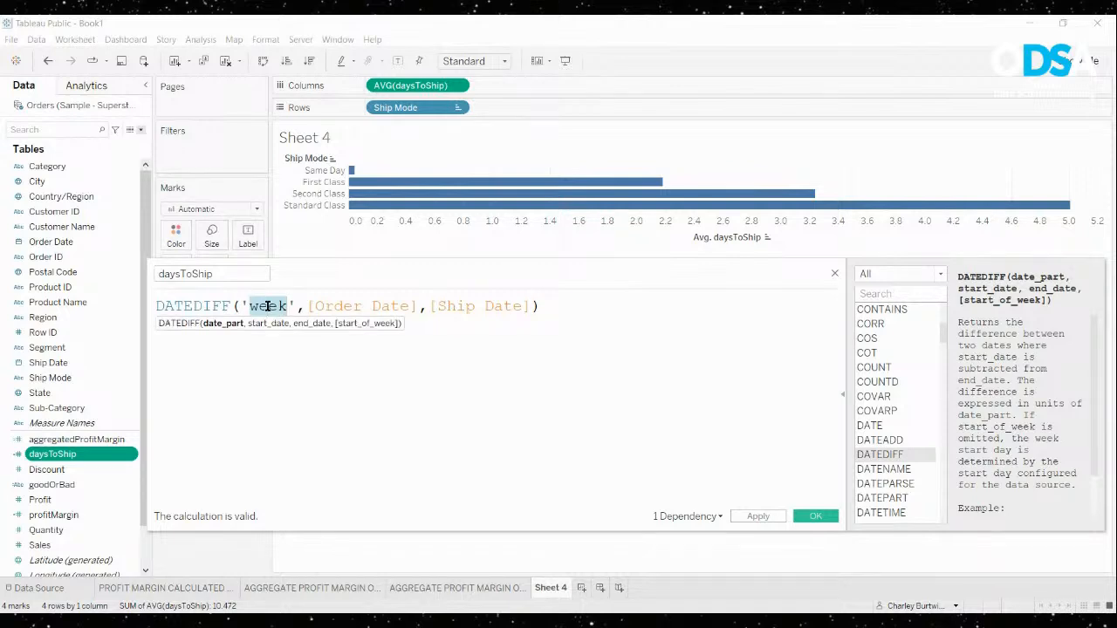
pyautogui.write('day')
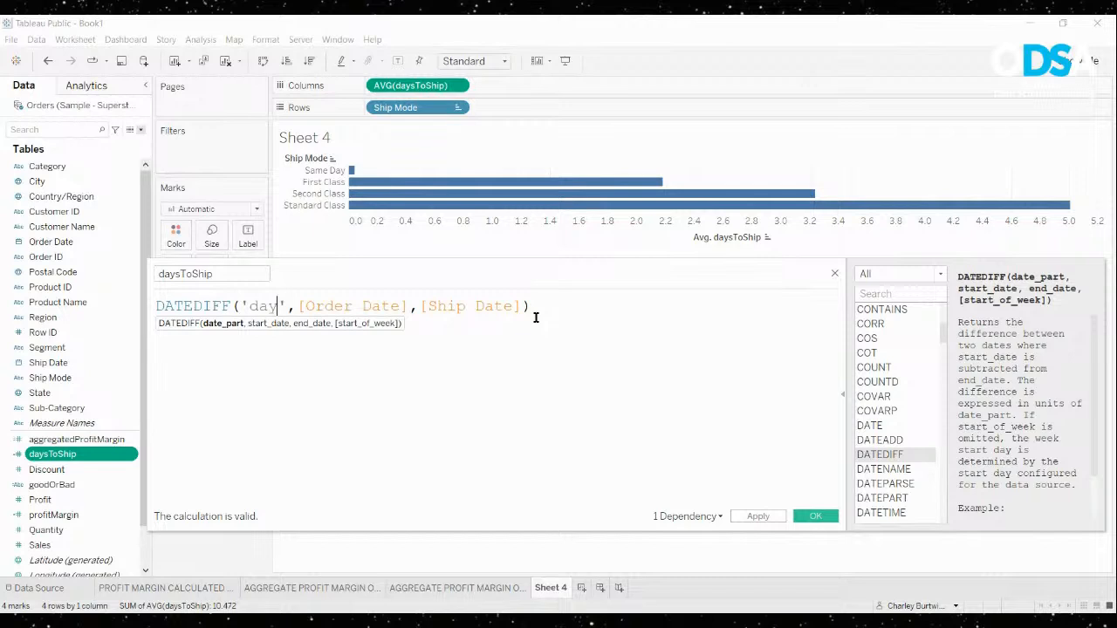
pyautogui.click(834, 276)
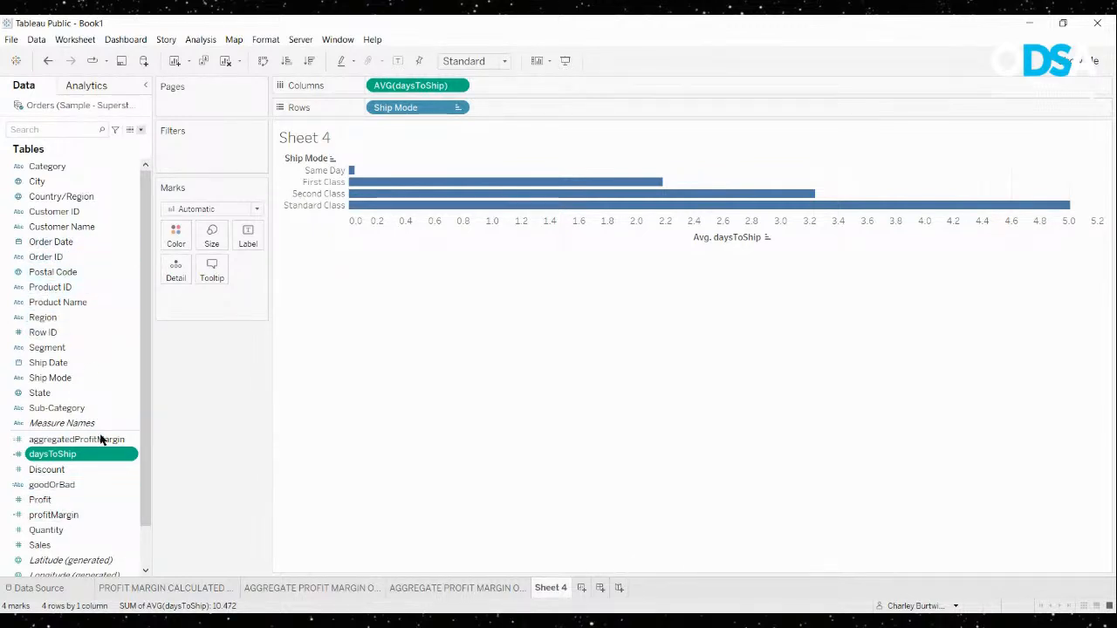
# Edit the goodOrBad calculation so ELSE sits two lines below the IF condition, and change its operator from >= to >
pyautogui.click(122, 486)
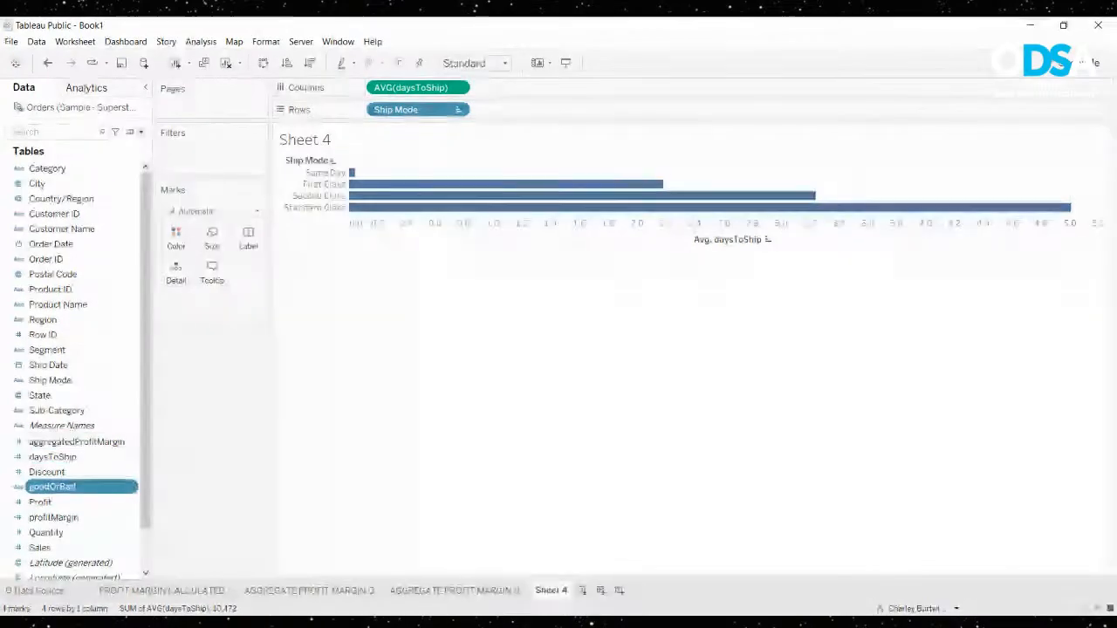
pyautogui.click(144, 319)
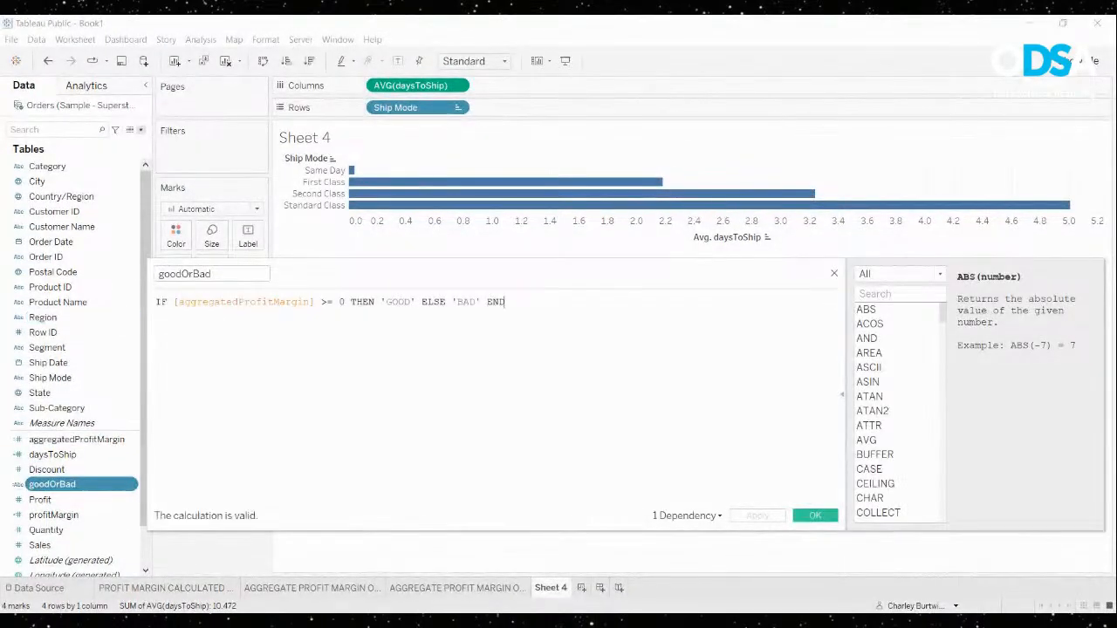
pyautogui.click(421, 302)
pyautogui.press('Return')
pyautogui.press('Return')
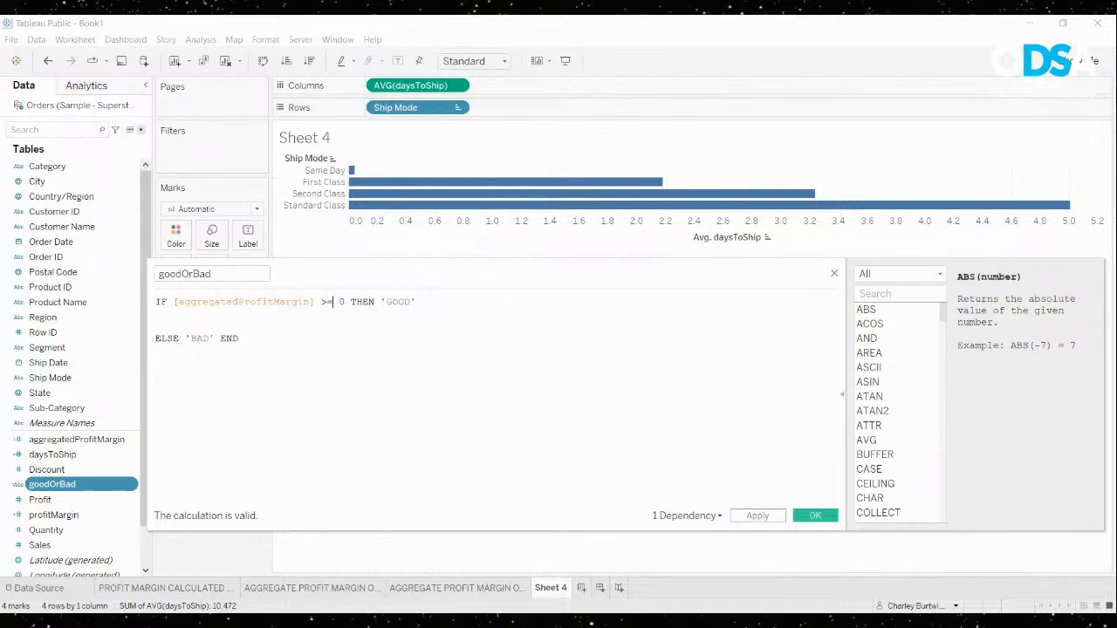
pyautogui.press('BackSpace')
pyautogui.scroll(3, 334, 306)
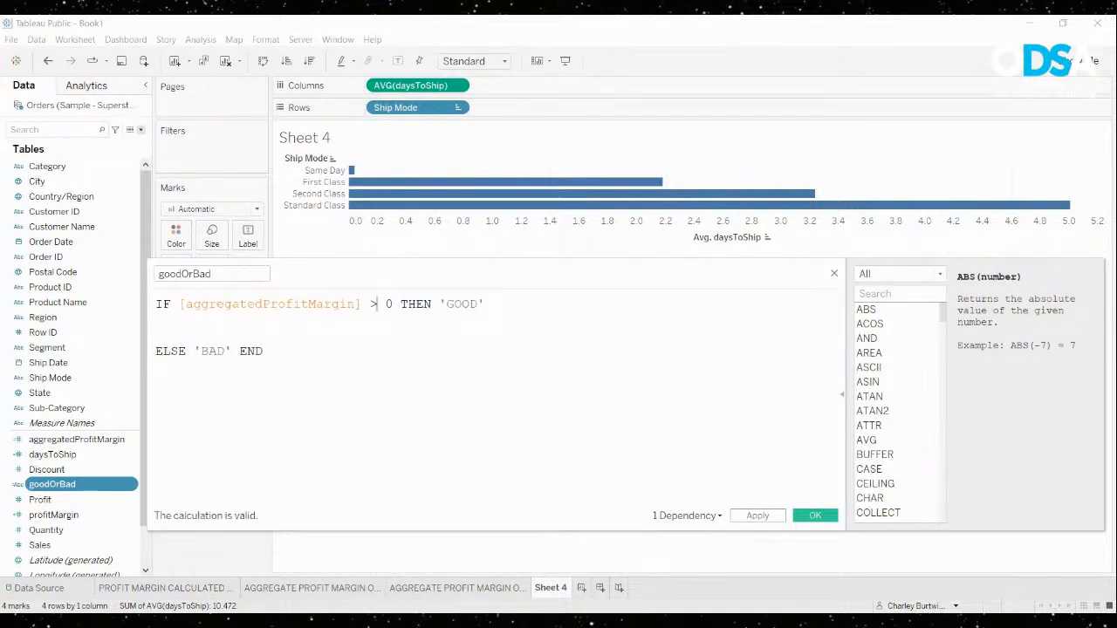
pyautogui.scroll(1, 332, 328)
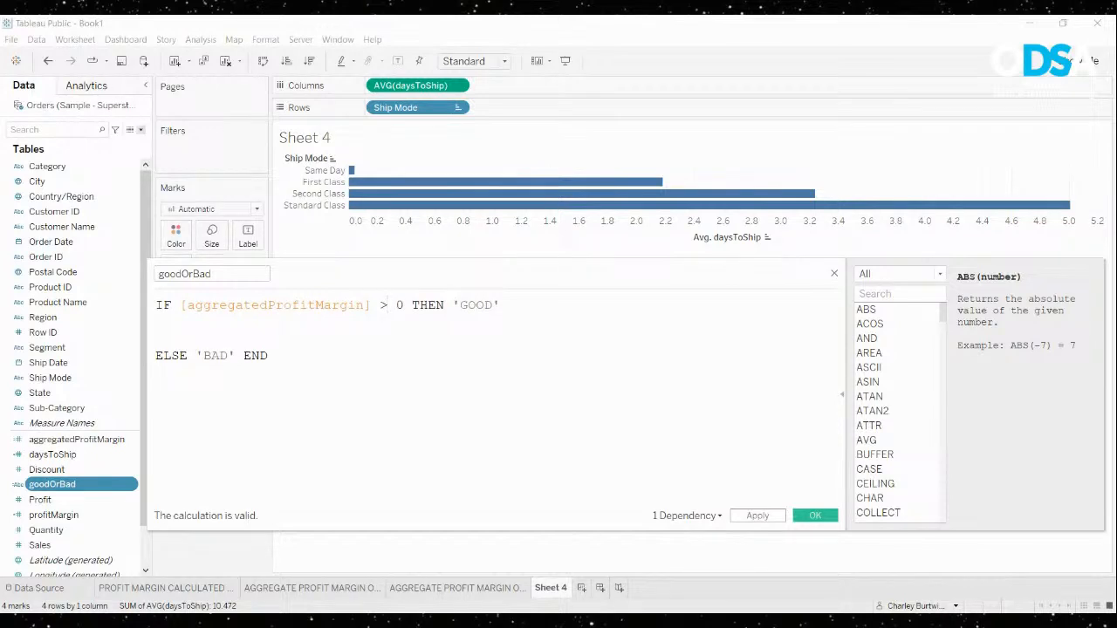
# Add an ELSEIF branch under the IF line, reusing its [aggregatedProfitMargin] > 0 THEN 'GOOD' text
pyautogui.click(157, 322)
pyautogui.write('ELSE')
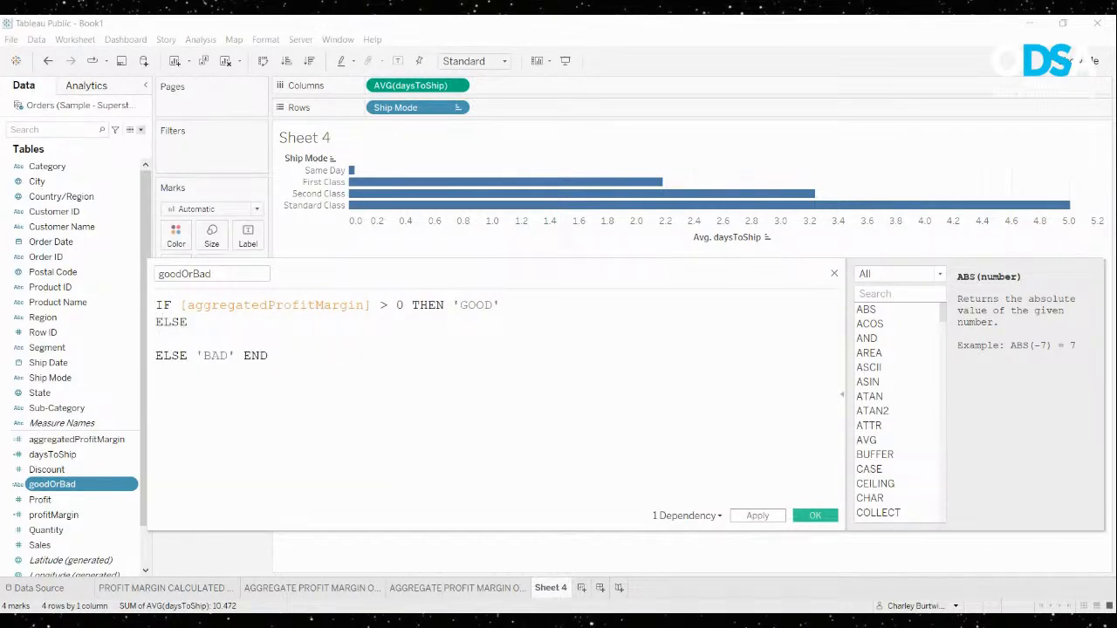
pyautogui.moveTo(508, 305); pyautogui.dragTo(179, 305)
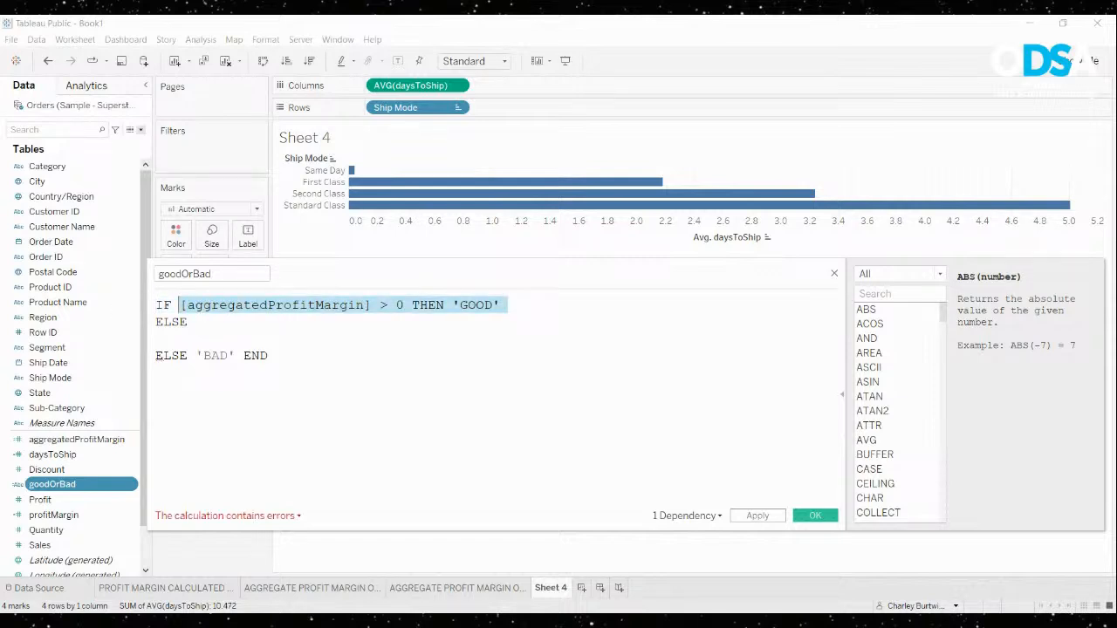
pyautogui.hotkey('ctrl', 'c')
pyautogui.press('Down')
pyautogui.hotkey('ctrl', 'v')
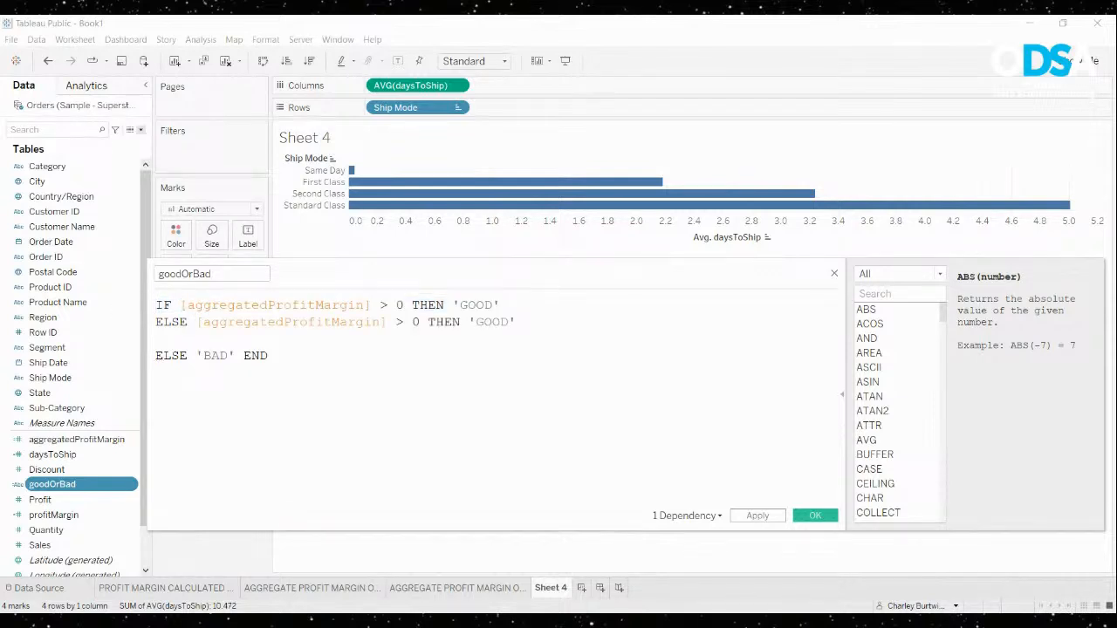
pyautogui.click(187, 322)
pyautogui.write('IF')
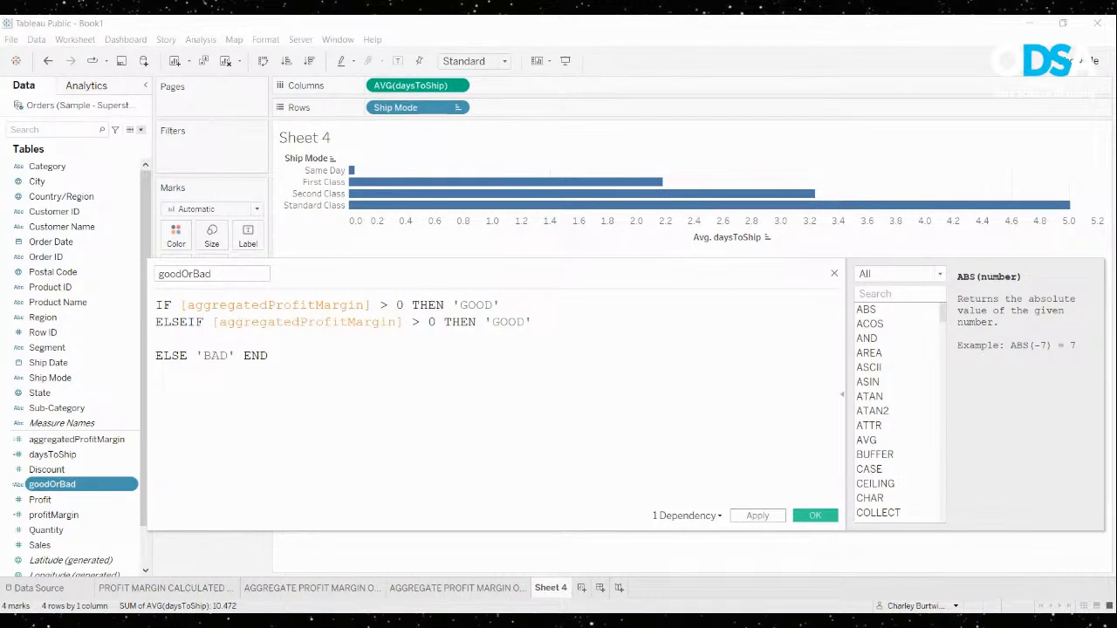
# Change the ELSEIF branch to test for = 0 and return 'MEDIUM'
pyautogui.click(416, 322)
pyautogui.press('BackSpace')
pyautogui.write('=')
pyautogui.doubleClick(509, 323)
pyautogui.write('MEDIUM')
# Duplicate the 'MEDIUM' ELSEIF line directly below itself
pyautogui.moveTo(557, 322); pyautogui.dragTo(509, 306)
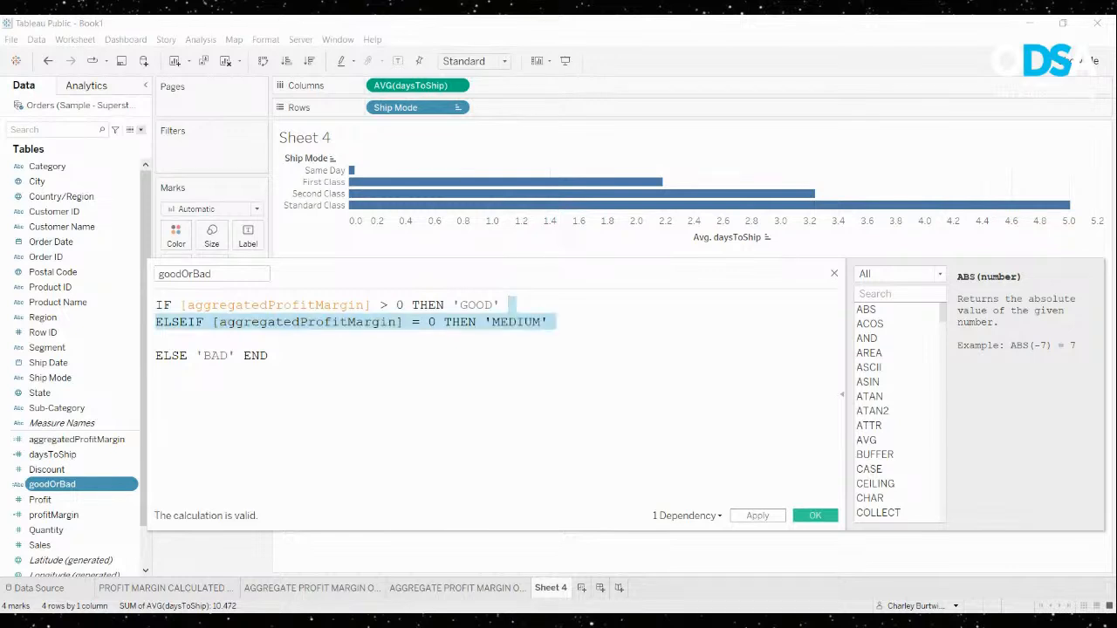
pyautogui.click(557, 322)
pyautogui.hotkey('ctrl', 'v')
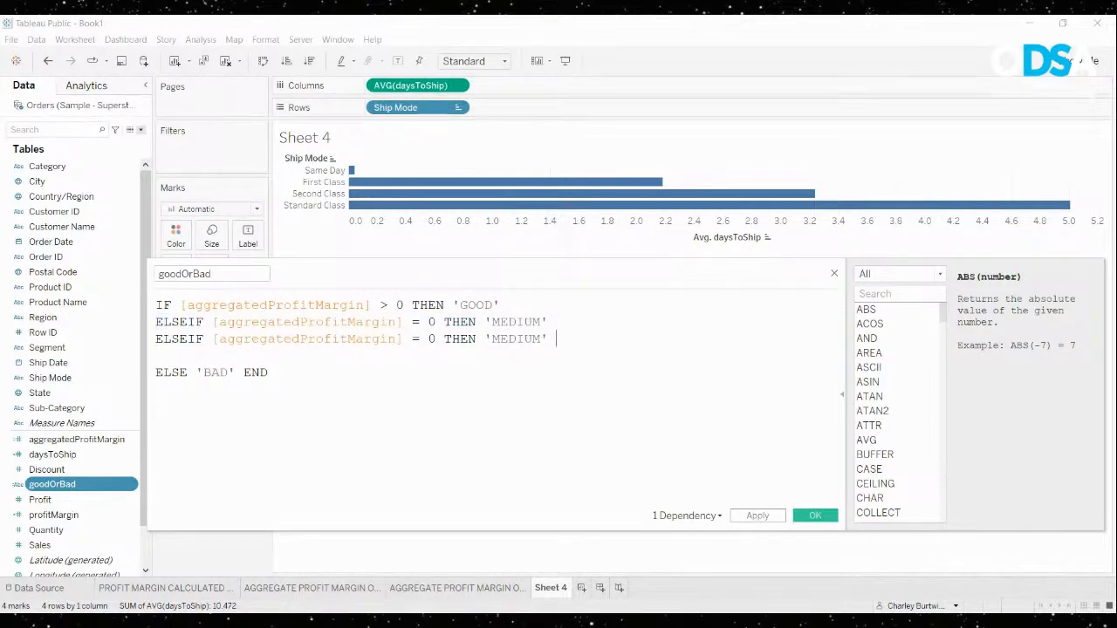
# Change the duplicated ELSEIF branch to test for > 100 and return 'REALLY GOOD'
pyautogui.click(420, 339)
pyautogui.press('BackSpace')
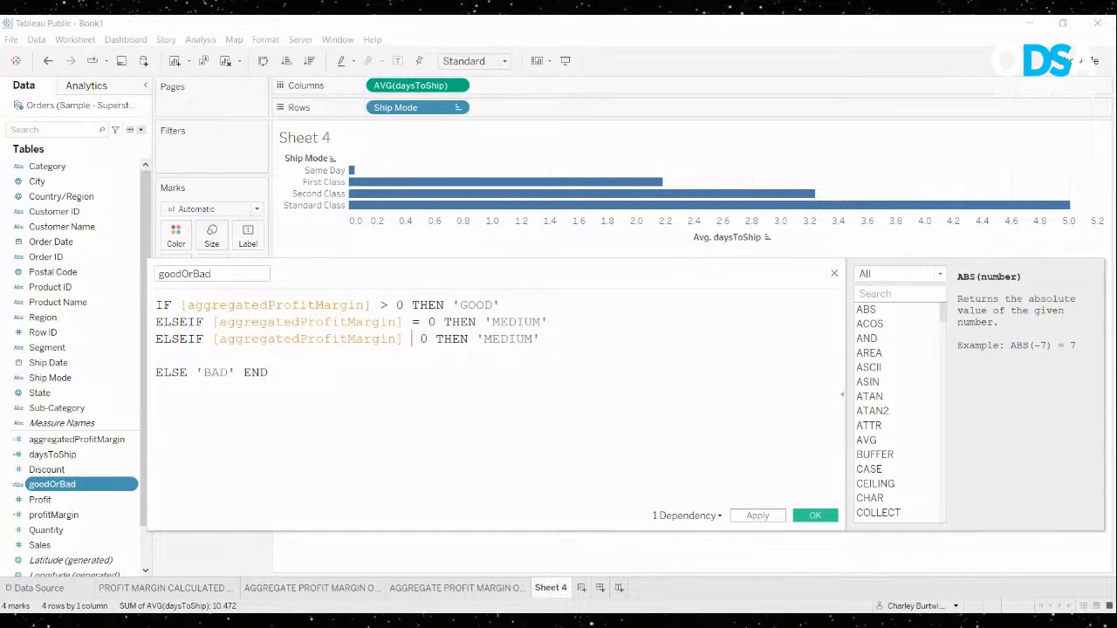
pyautogui.write('>')
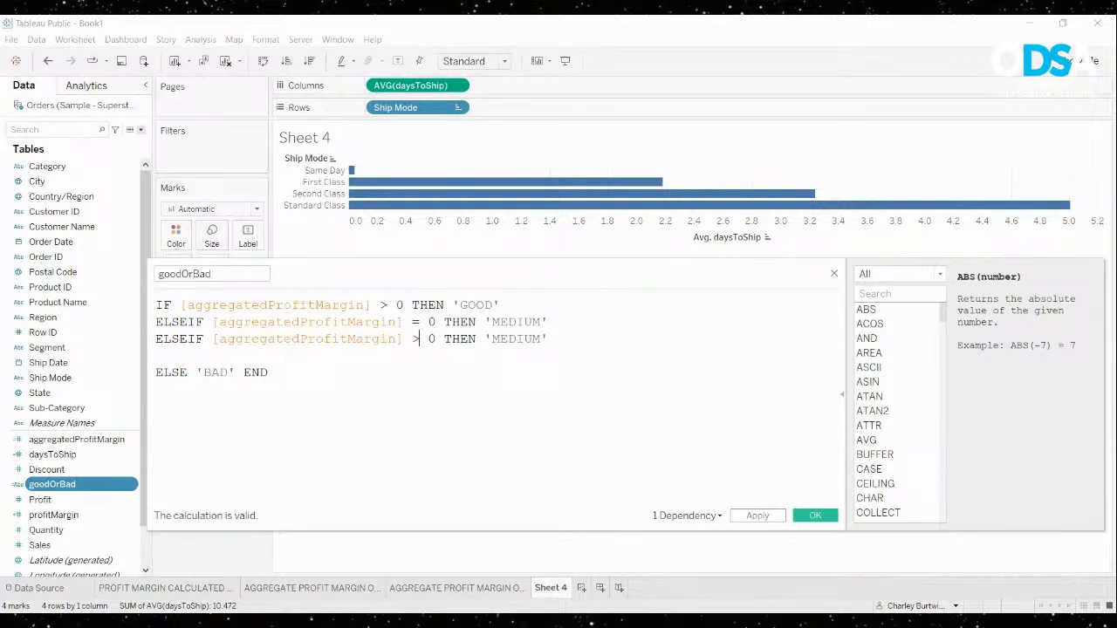
pyautogui.press('BackSpace')
pyautogui.write('<')
pyautogui.press('BackSpace')
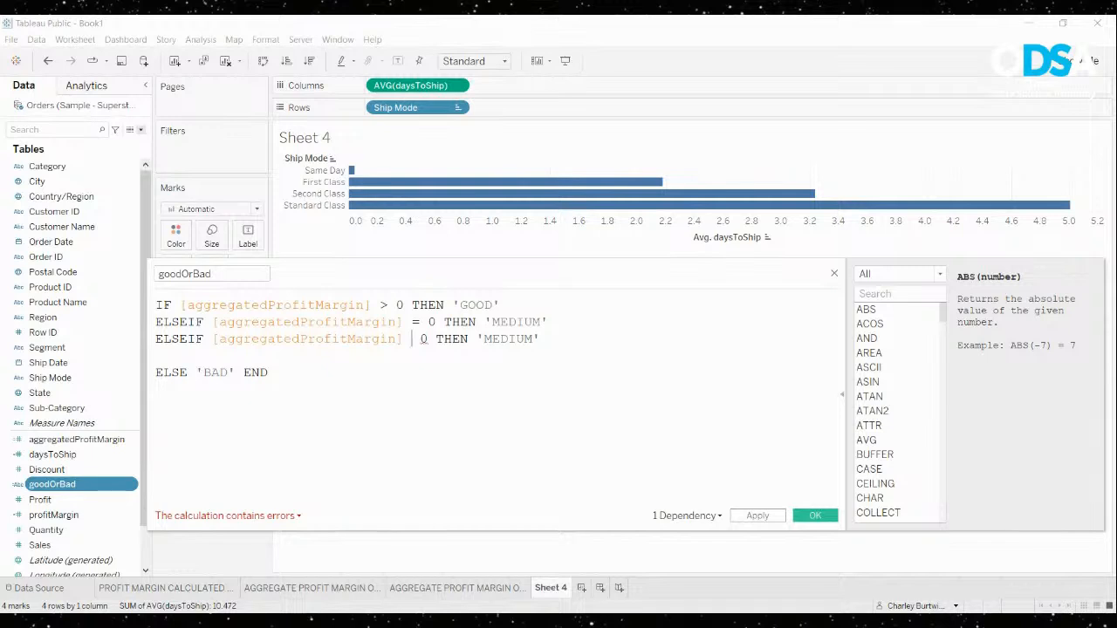
pyautogui.write('> ')
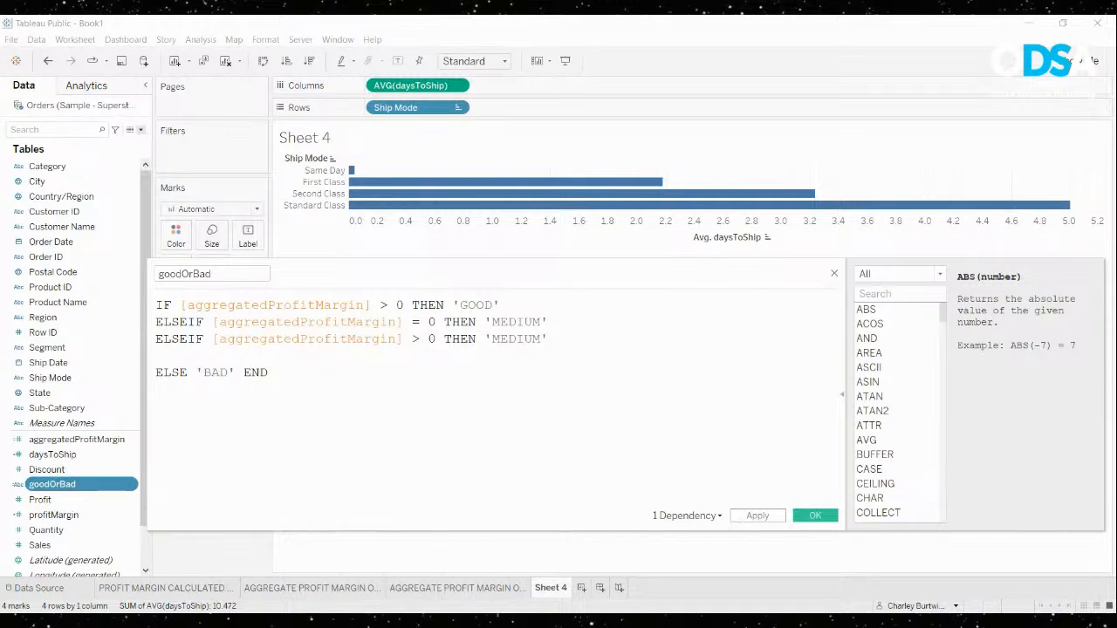
pyautogui.write('10')
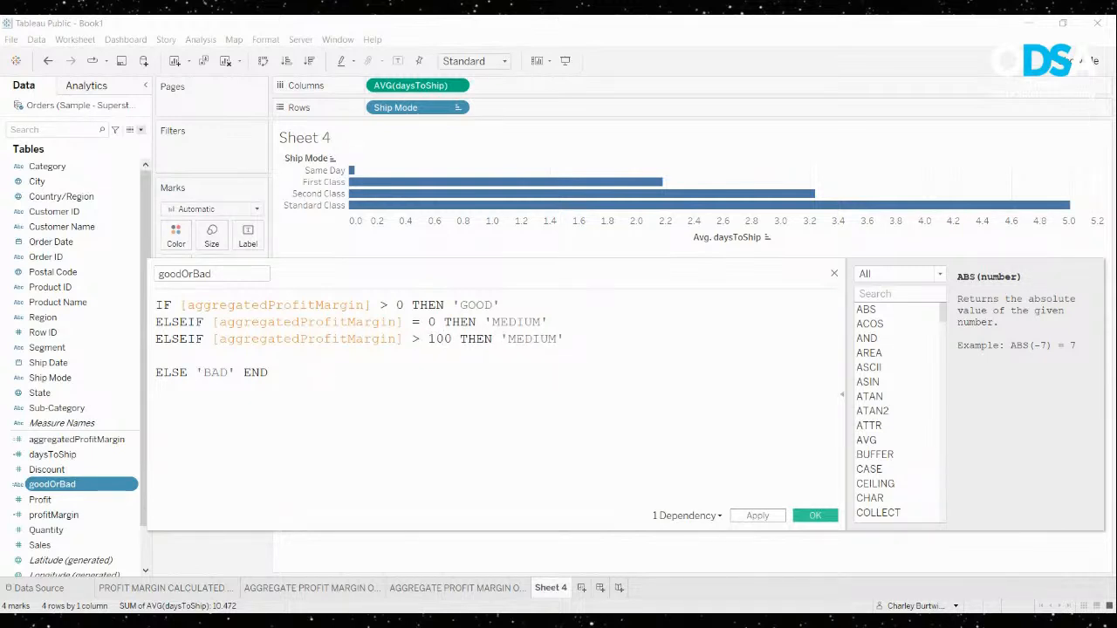
pyautogui.doubleClick(531, 339)
pyautogui.write('REALLY GOOD')
# Copy the 'REALLY GOOD' ELSEIF line and paste it five more times below
pyautogui.moveTo(613, 338); pyautogui.dragTo(559, 322)
pyautogui.hotkey('ctrl', 'c')
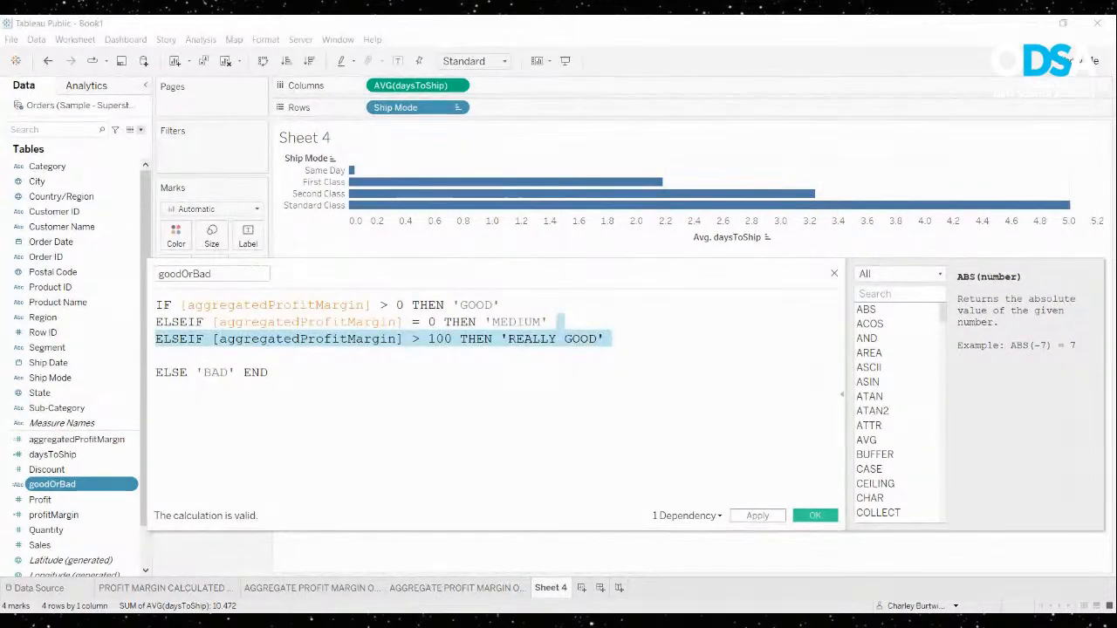
pyautogui.click(614, 339)
pyautogui.hotkey('ctrl', 'v')
pyautogui.hotkey('ctrl', 'v')
pyautogui.hotkey('ctrl', 'v')
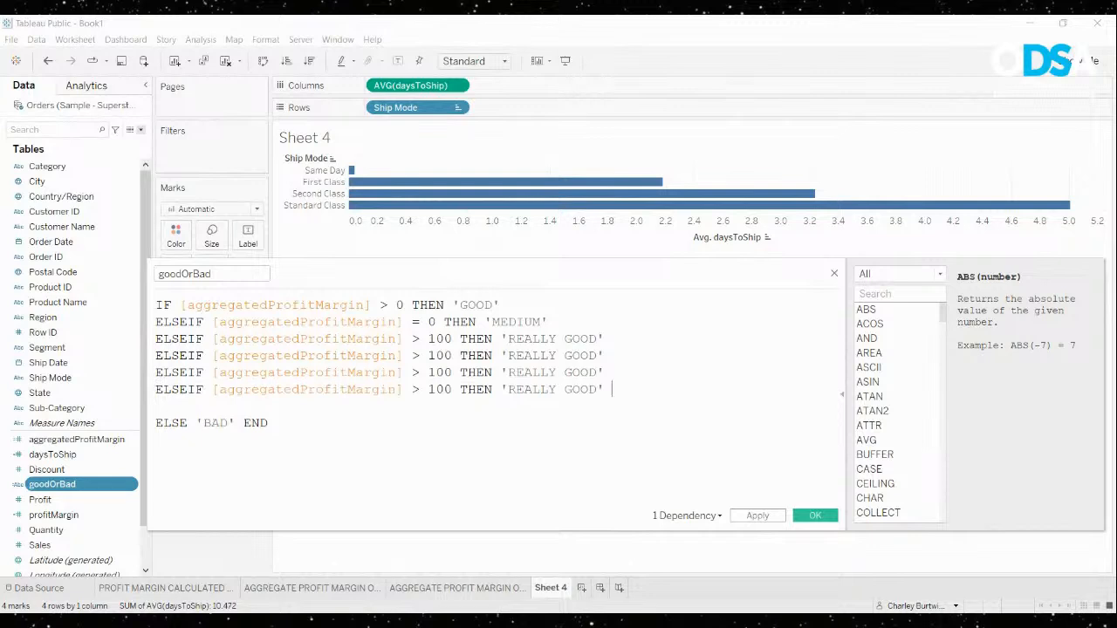
pyautogui.hotkey('ctrl', 'v')
pyautogui.hotkey('ctrl', 'v')
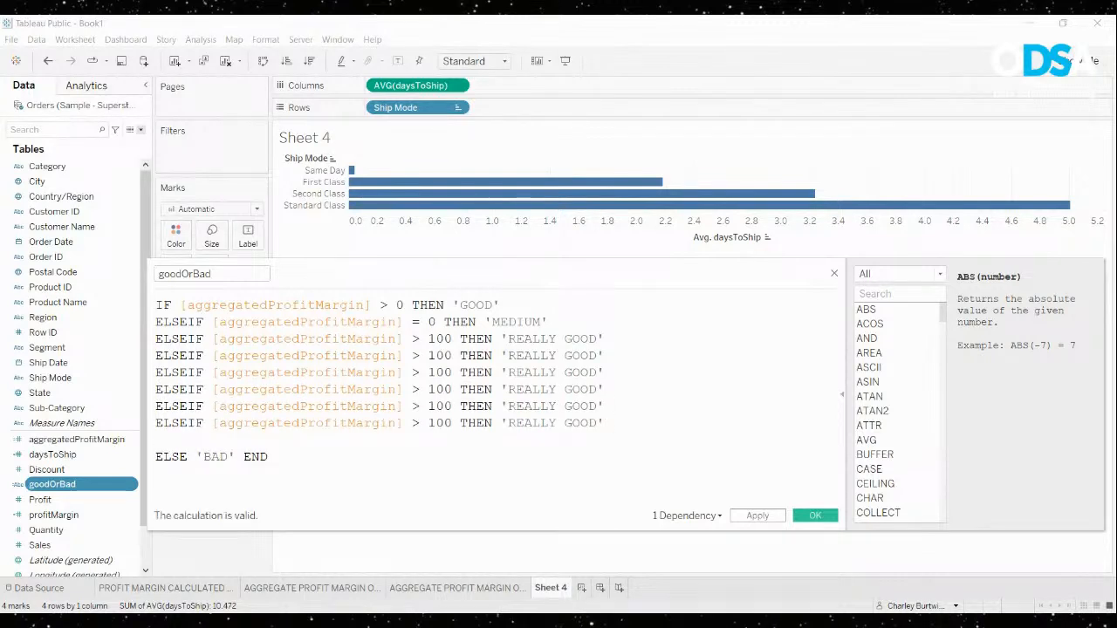
# Remove the blank line above ELSE 'BAD', put END on its own line, and highlight the opening IF
pyautogui.press('BackSpace')
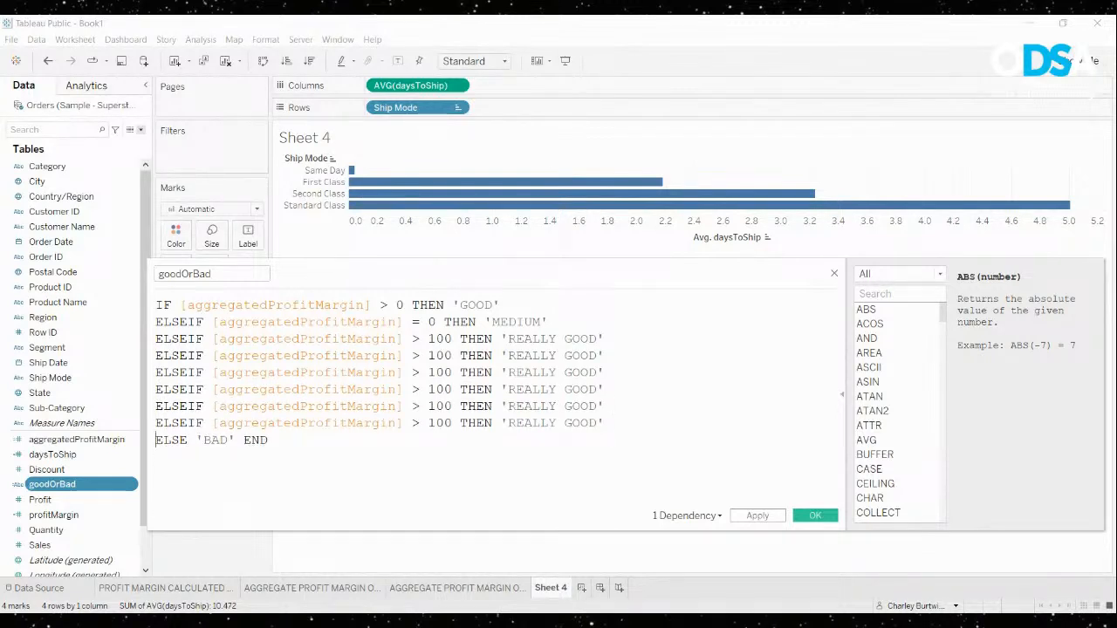
pyautogui.click(244, 441)
pyautogui.press('Return')
pyautogui.hotkey('shift', 'End')
pyautogui.doubleClick(165, 306)
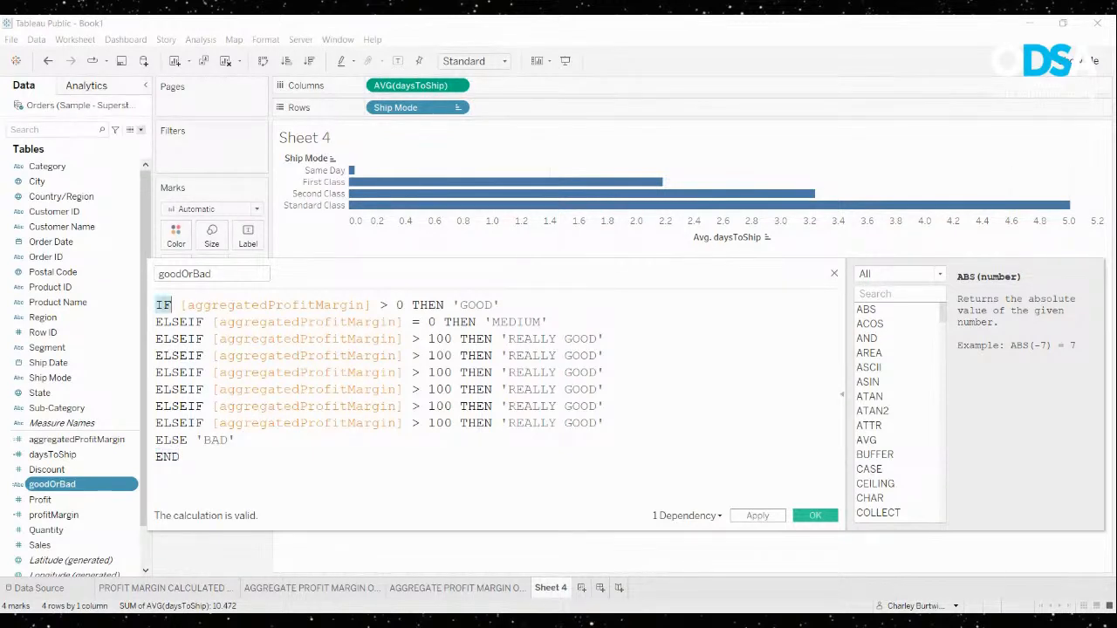
# Put the opening IF of the goodOrBad formula on its own line, review its IF to END block, and close the calculation without applying it
pyautogui.click(180, 305)
pyautogui.press('Return')
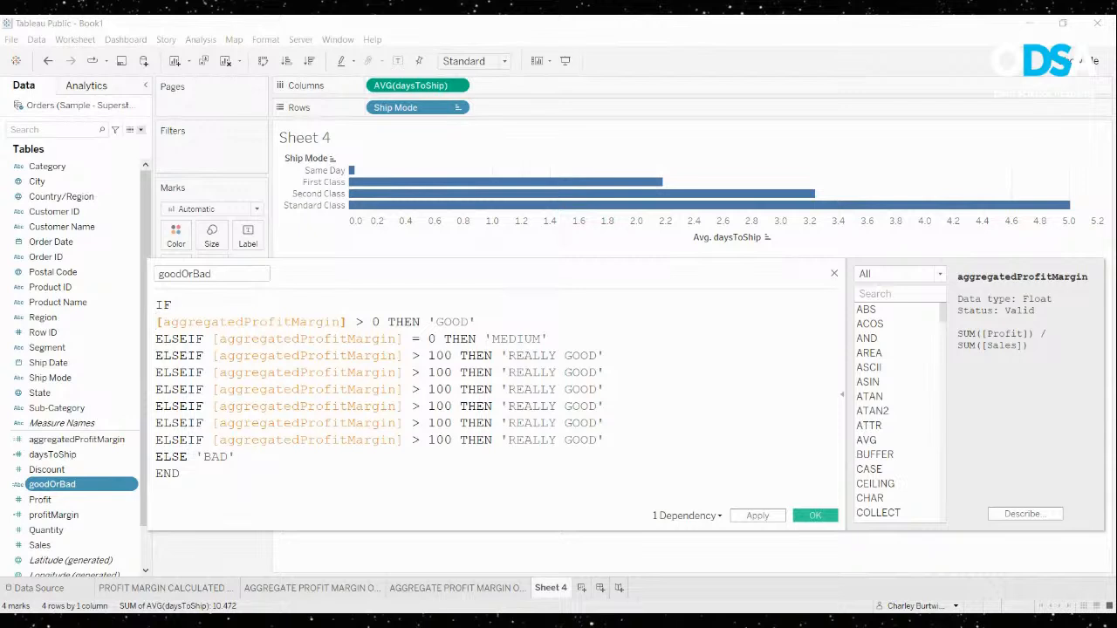
pyautogui.doubleClick(164, 306)
pyautogui.moveTo(155, 339); pyautogui.dragTo(145, 302)
pyautogui.click(175, 473)
pyautogui.doubleClick(174, 474)
pyautogui.click(179, 473)
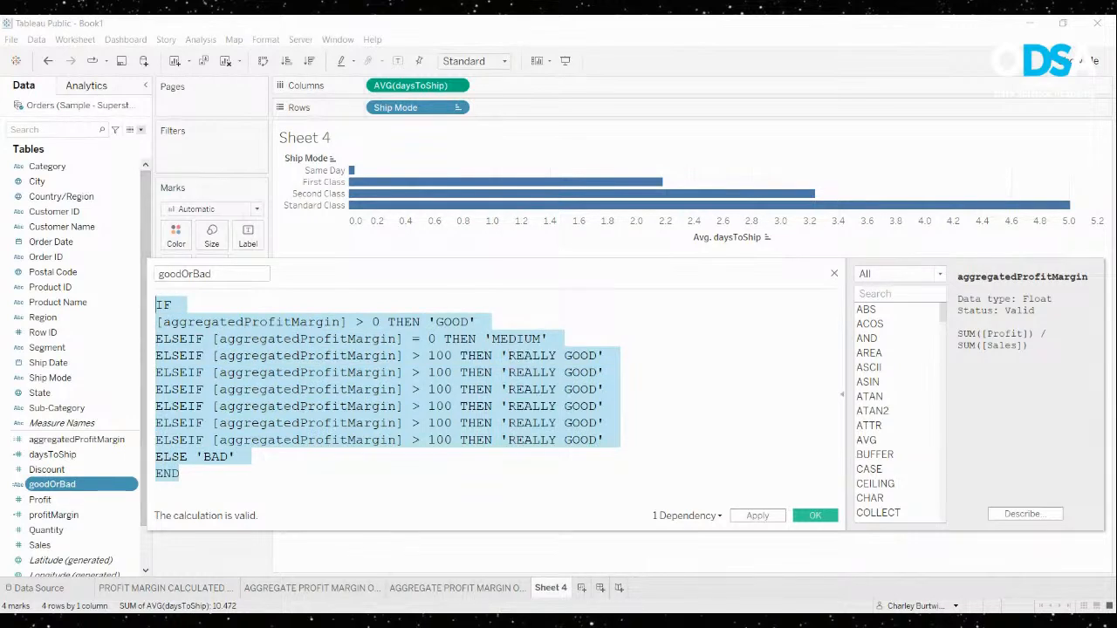
pyautogui.doubleClick(170, 473)
pyautogui.doubleClick(161, 304)
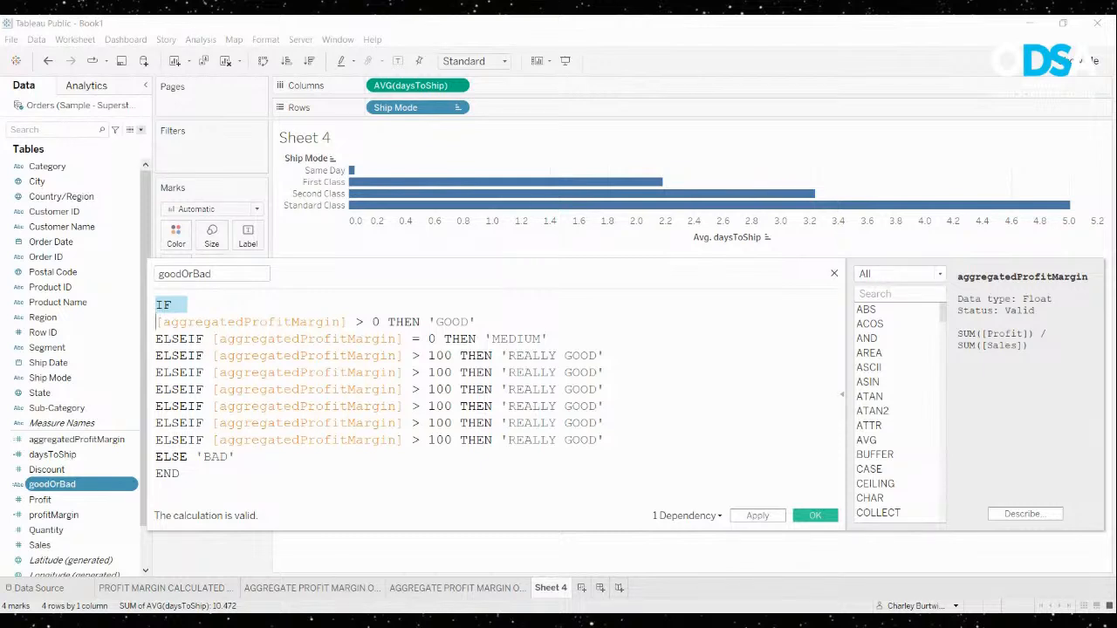
pyautogui.click(834, 274)
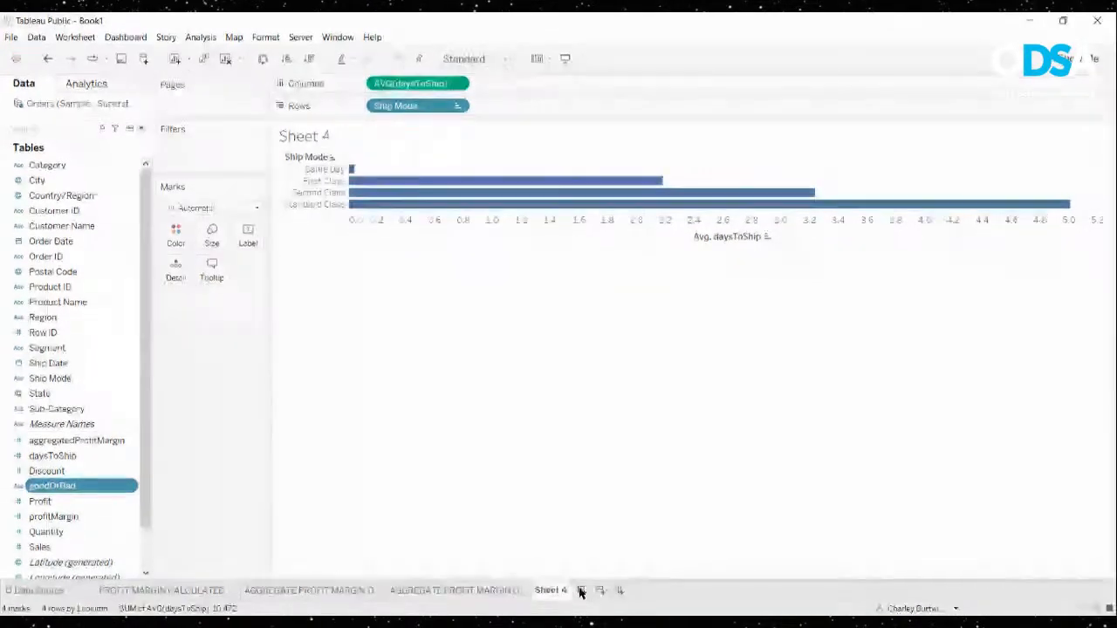
# Create a new worksheet plotting average daysToShip by continuous month of Order Date as lines coloured by Ship Mode
pyautogui.click(582, 594)
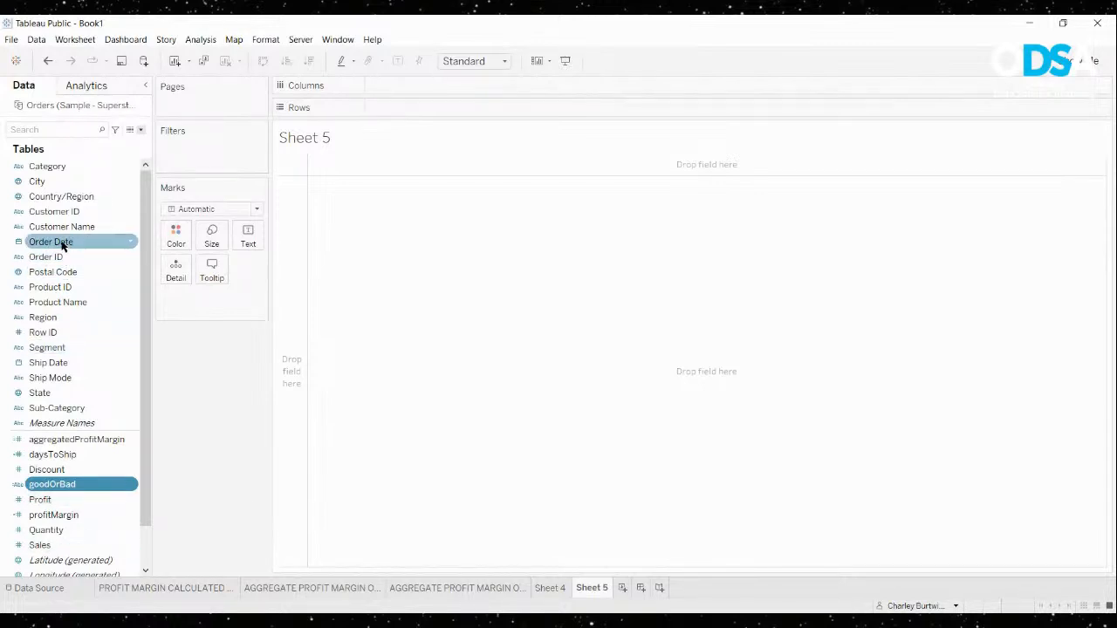
pyautogui.moveTo(62, 247); pyautogui.dragTo(422, 90)
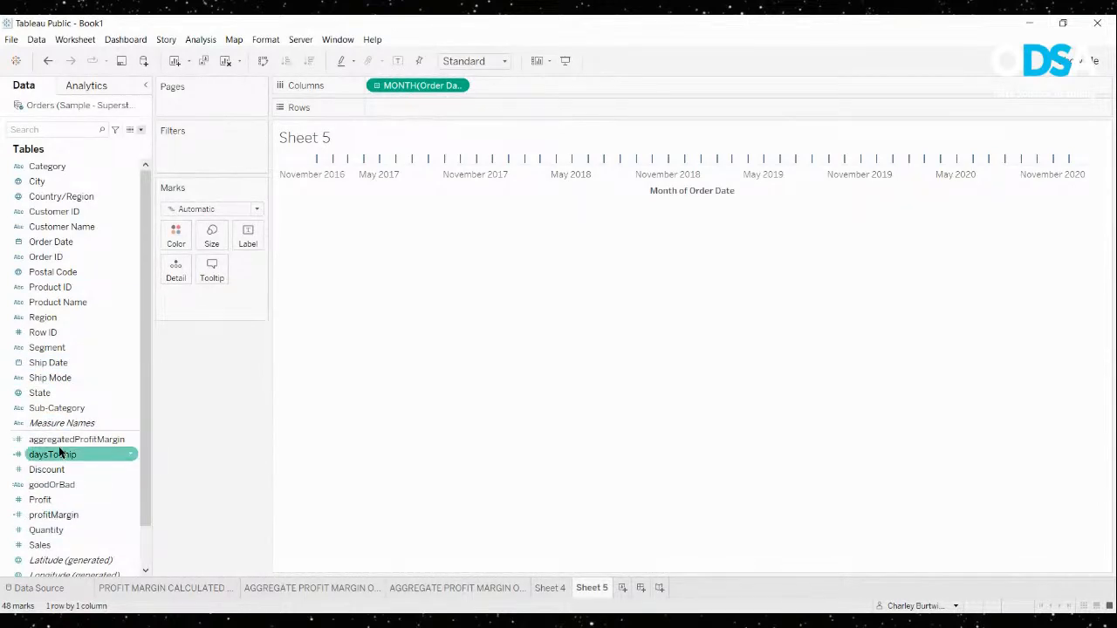
pyautogui.moveTo(59, 455); pyautogui.dragTo(417, 107)
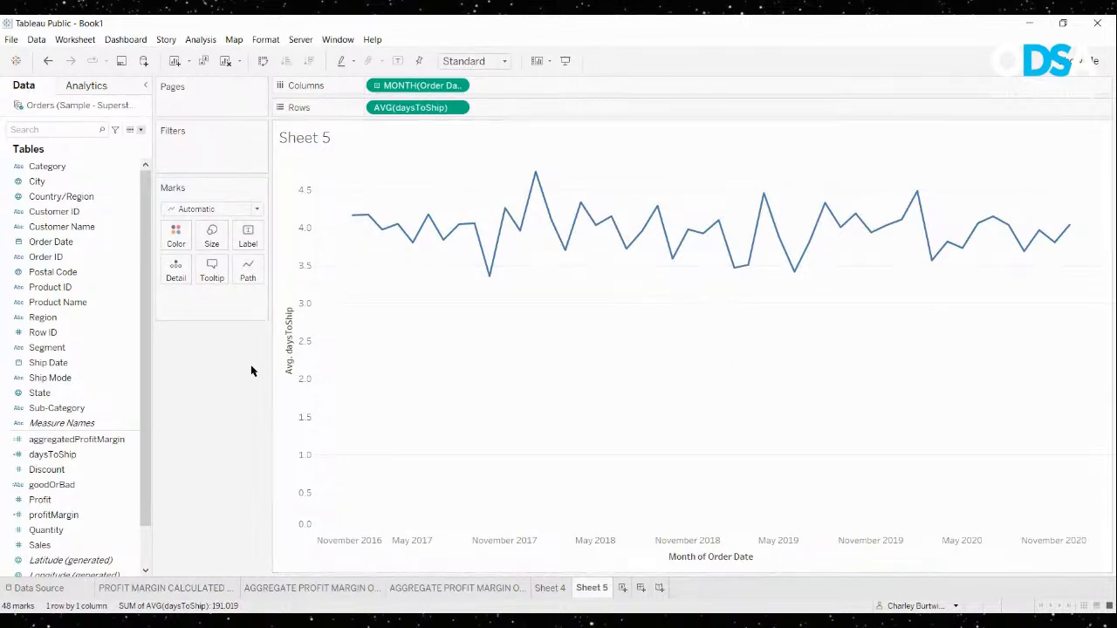
pyautogui.click(48, 379)
pyautogui.moveTo(48, 379); pyautogui.dragTo(176, 241)
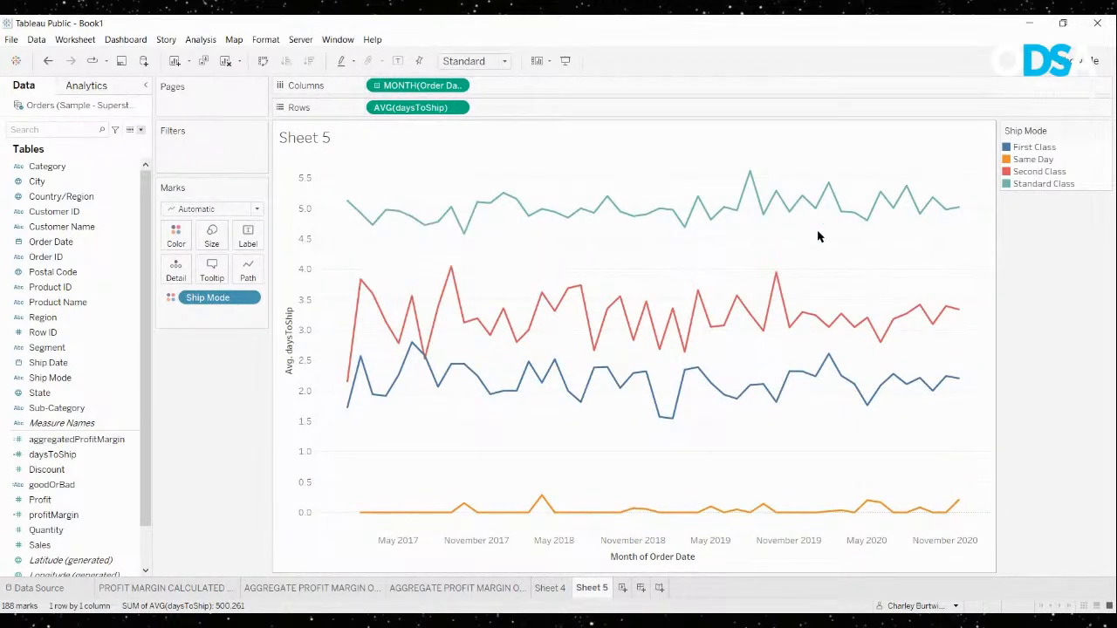
# Highlight the First Class line in the ship mode chart, clear the highlight, and inspect a Second Class data point
pyautogui.click(1032, 148)
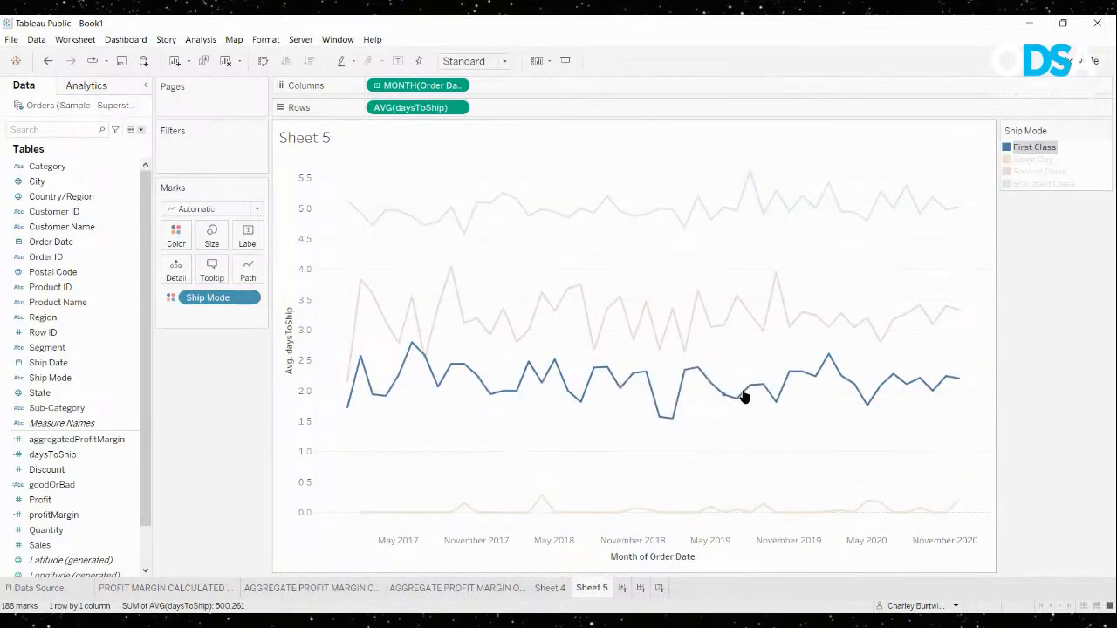
pyautogui.click(815, 445)
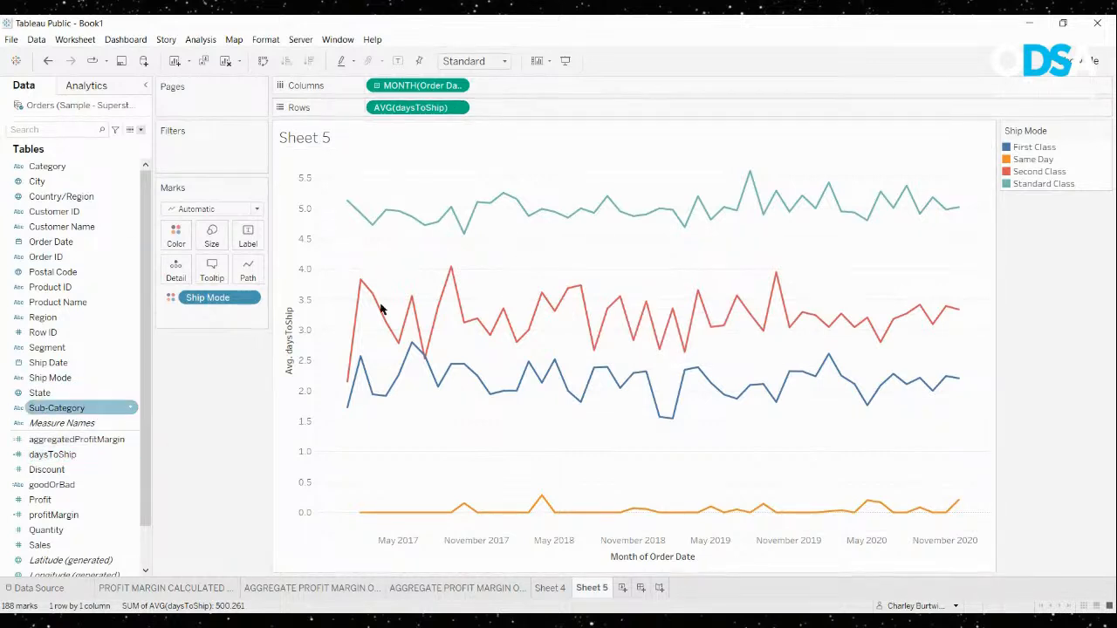
pyautogui.moveTo(611, 306)
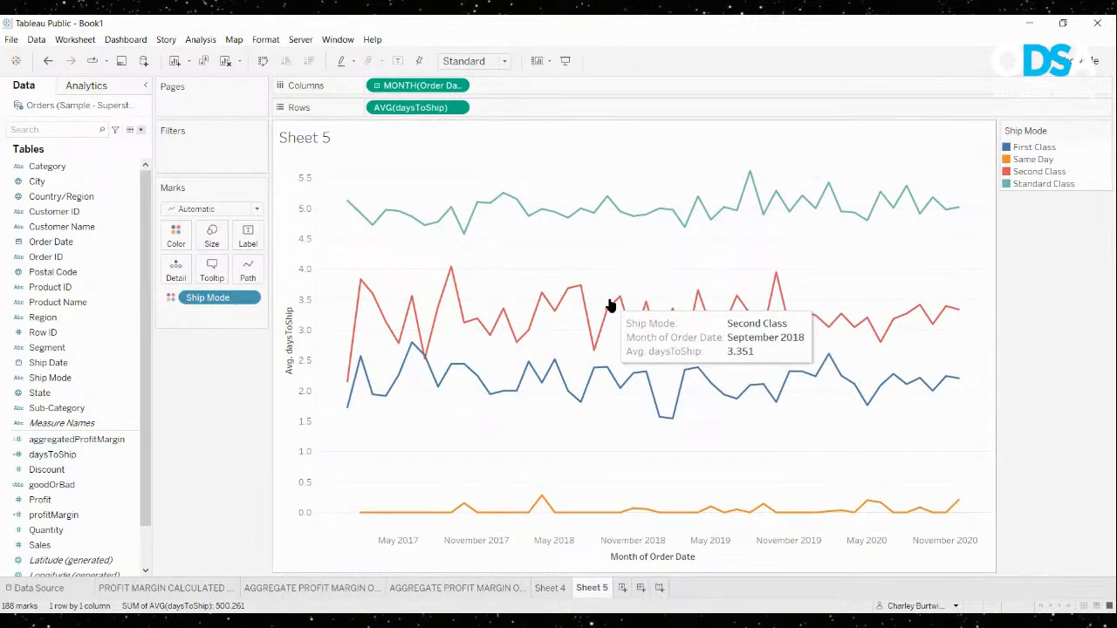
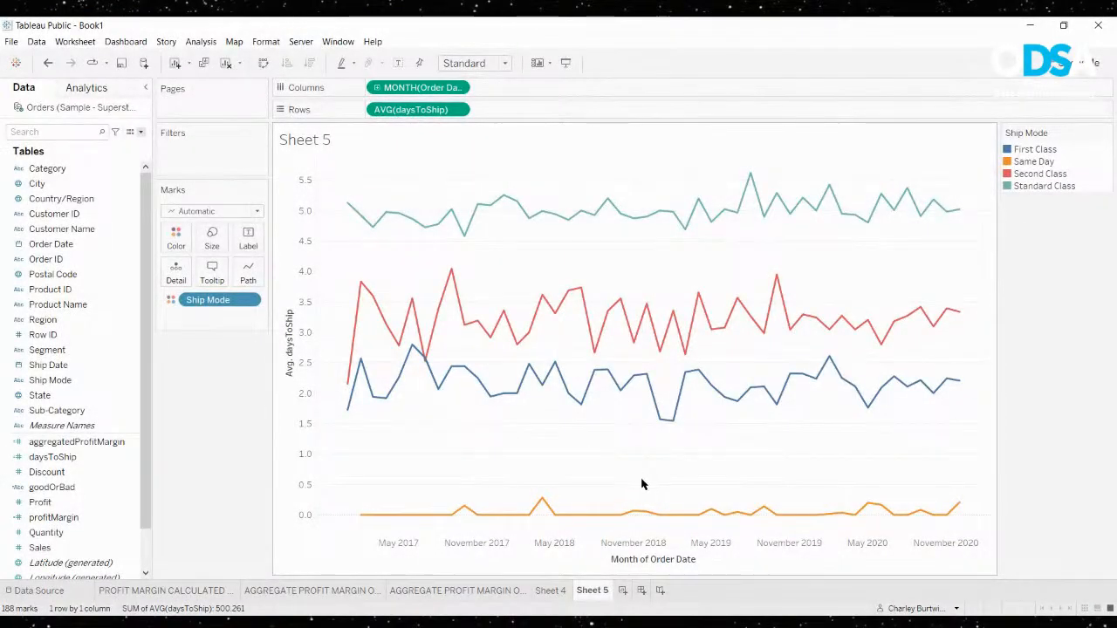
# Review the existing profit margin, aggregate profit margin and average daysToShip worksheets, ending on the aggregate profit margin over time
pyautogui.click(185, 594)
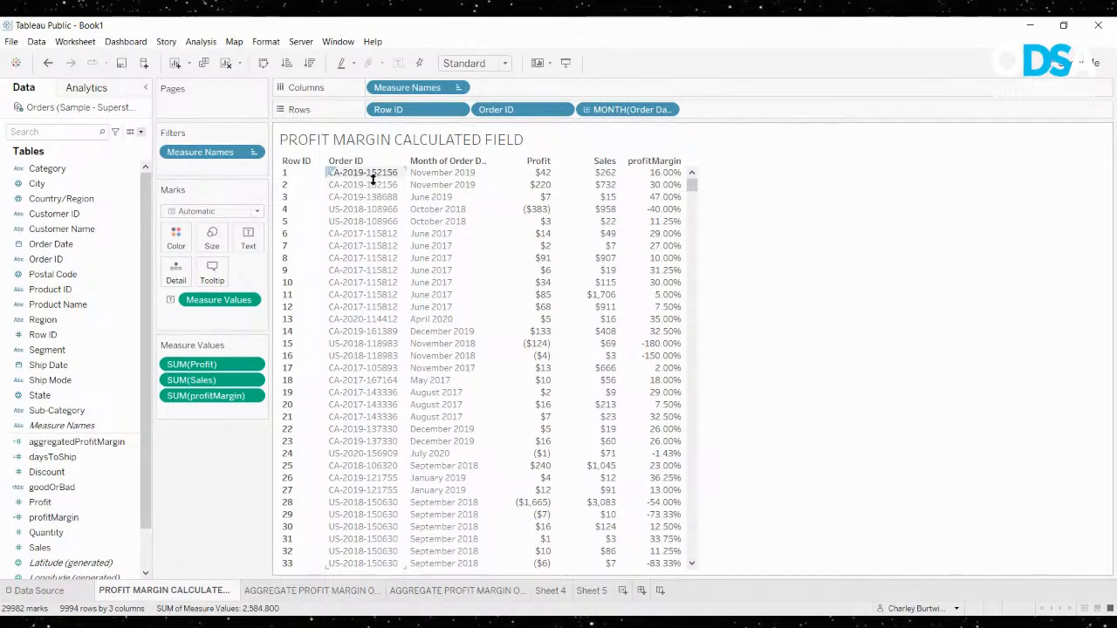
pyautogui.click(297, 591)
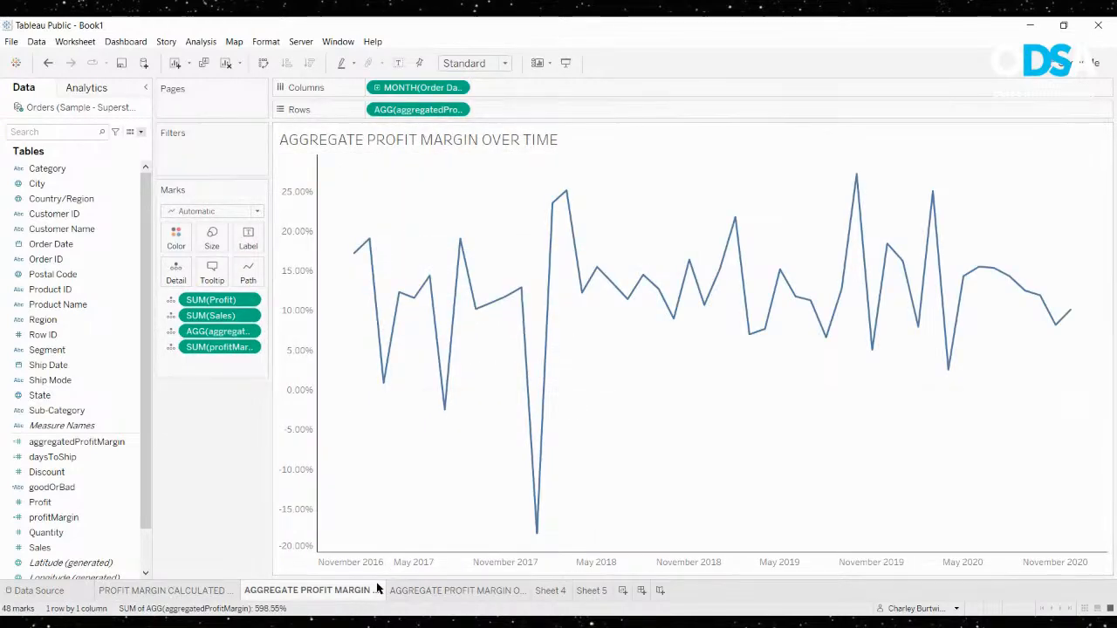
pyautogui.click(401, 592)
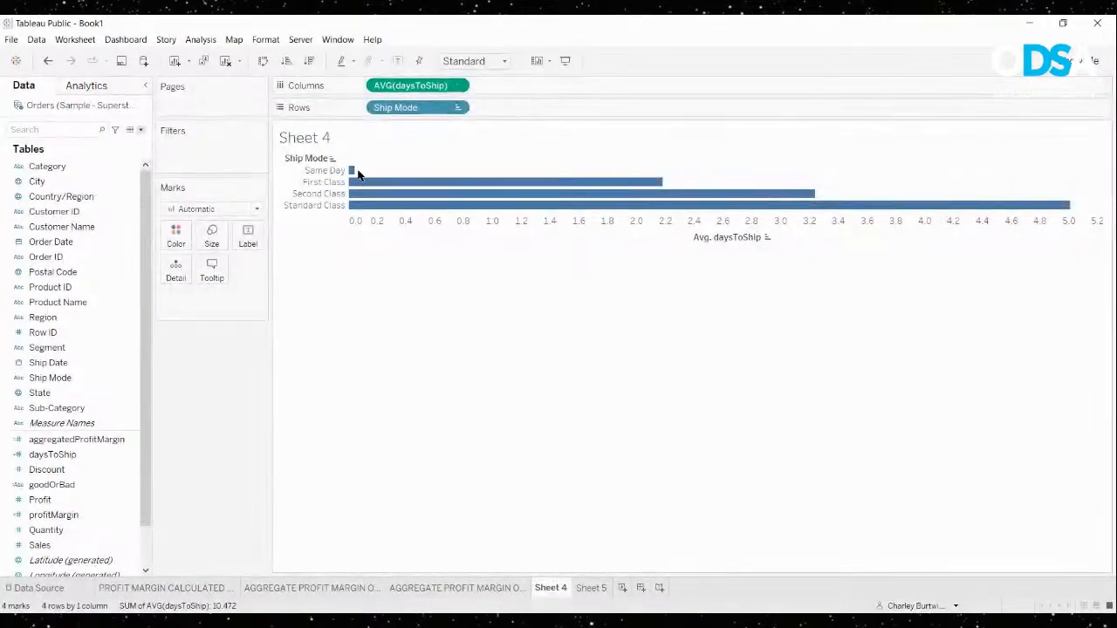
pyautogui.click(591, 587)
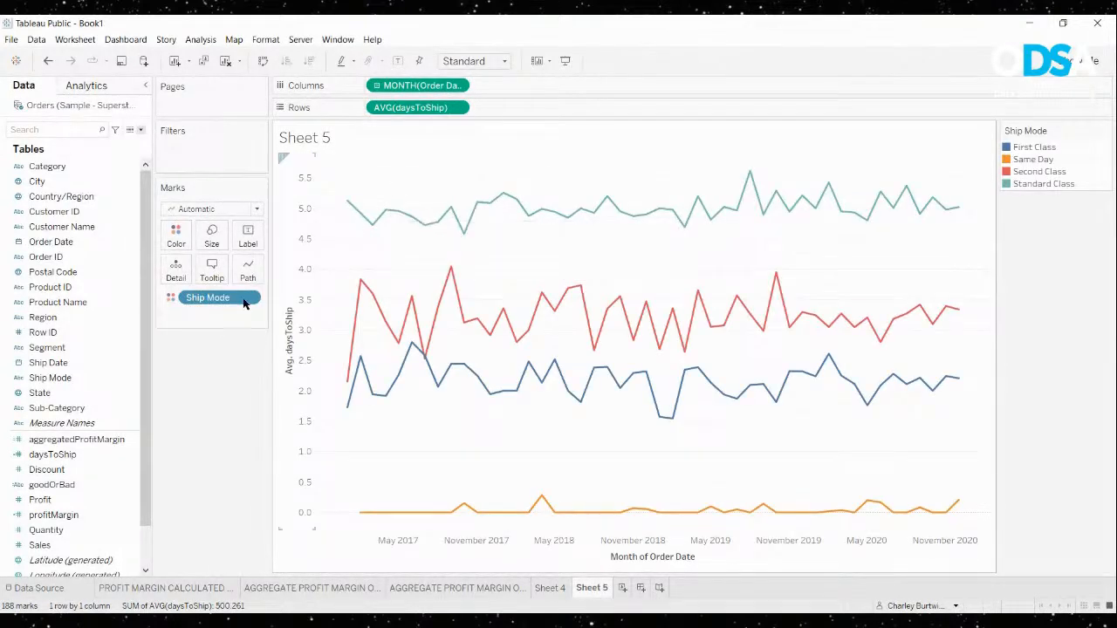
pyautogui.moveTo(402, 214)
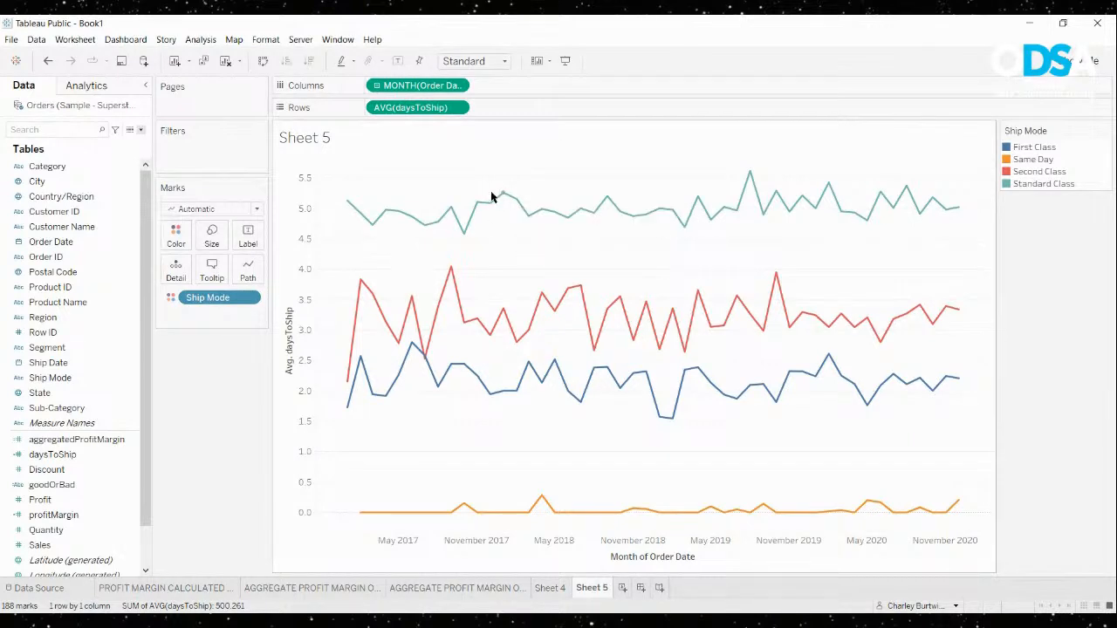
pyautogui.click(211, 589)
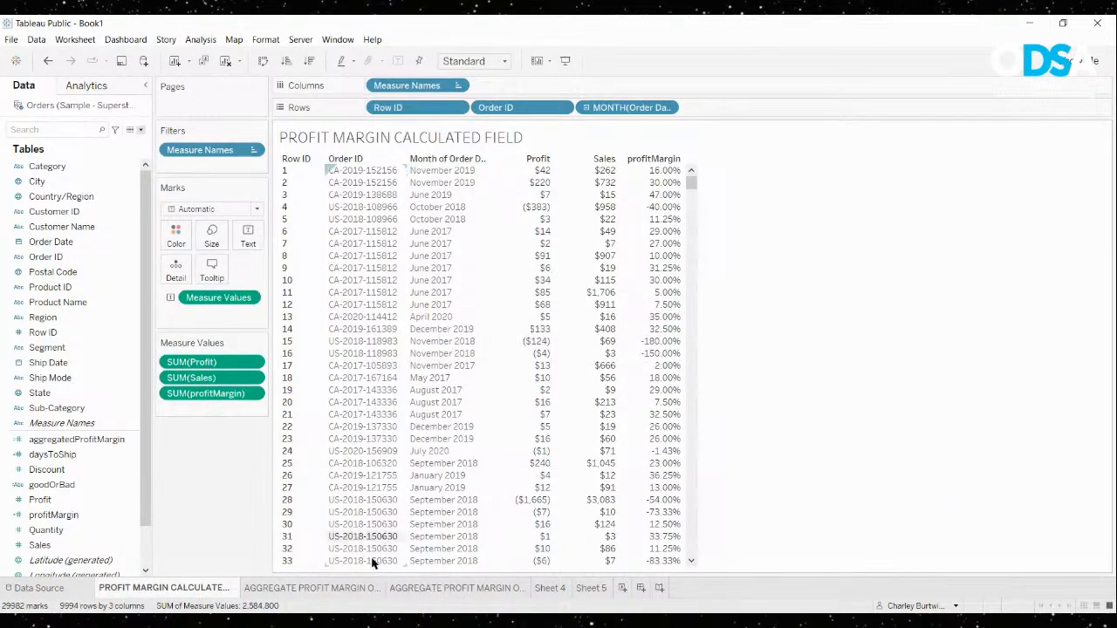
pyautogui.click(349, 593)
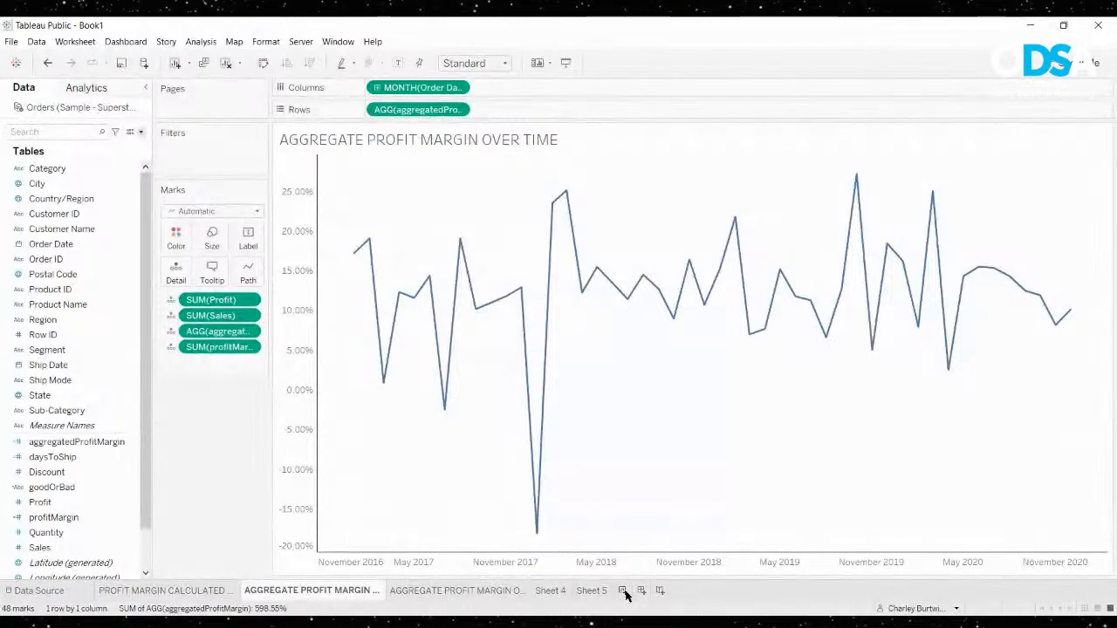
# Create a new worksheet charting summed Sales as columns, with Category and Sub-Category as rows
pyautogui.click(623, 589)
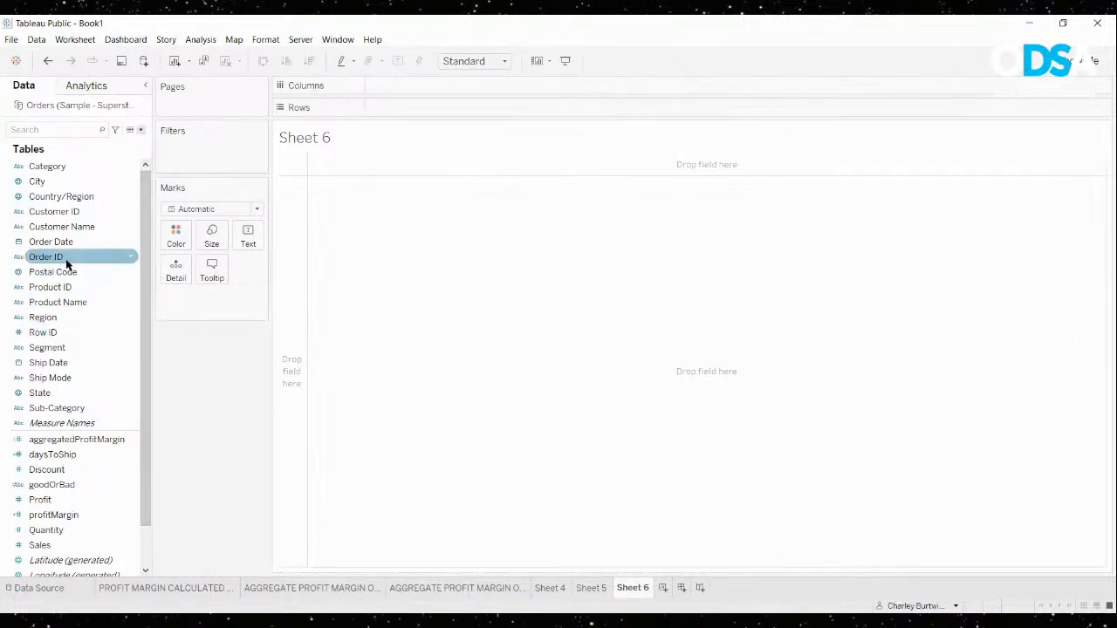
pyautogui.moveTo(46, 166); pyautogui.dragTo(443, 109)
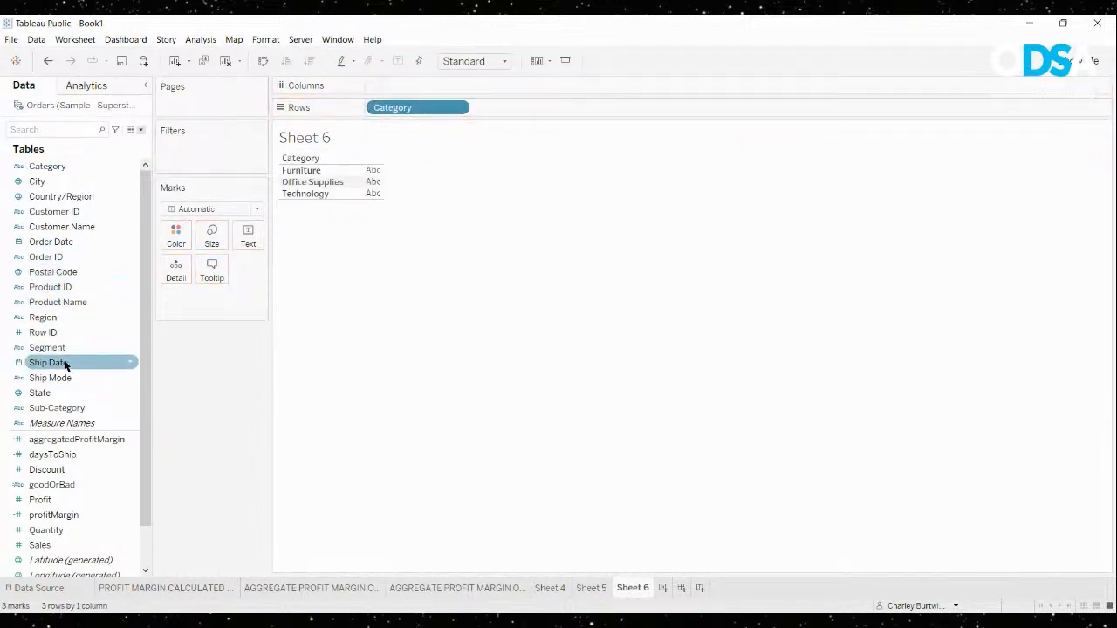
pyautogui.moveTo(65, 408); pyautogui.dragTo(552, 108)
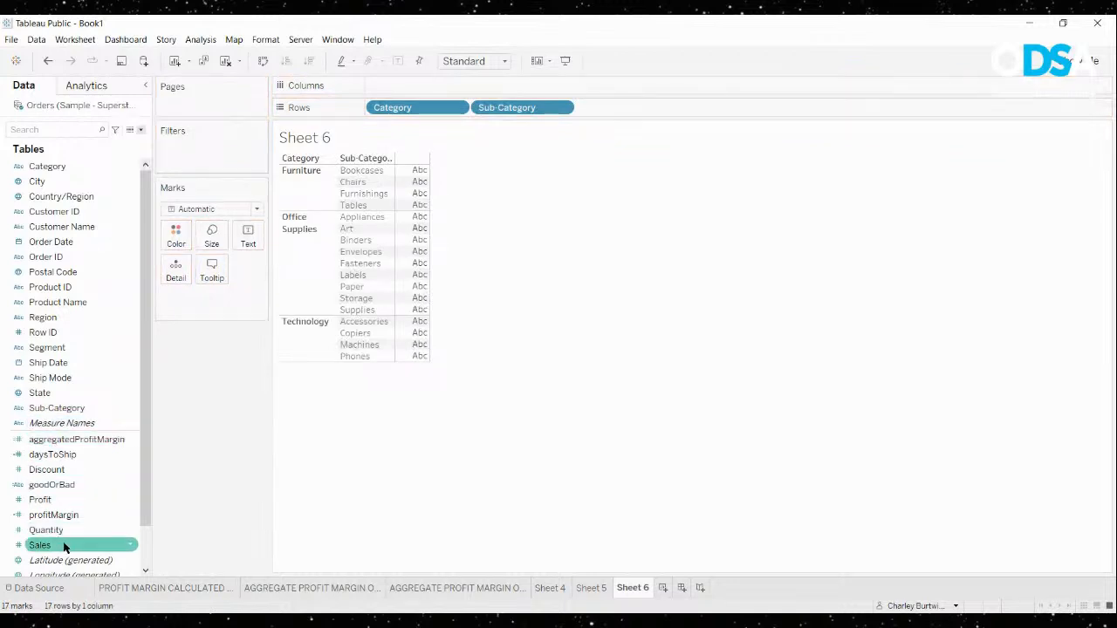
pyautogui.moveTo(39, 544); pyautogui.dragTo(423, 86)
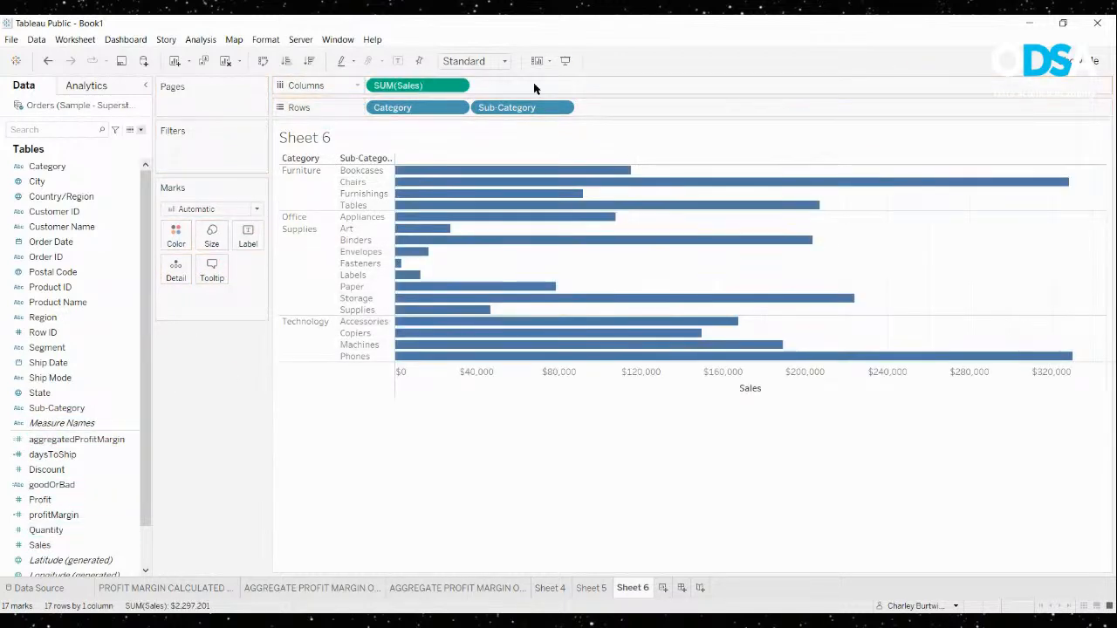
# Convert the Sales bar chart into a text table and inspect the sales values of the Furniture sub-categories
pyautogui.click(1093, 61)
pyautogui.click(993, 103)
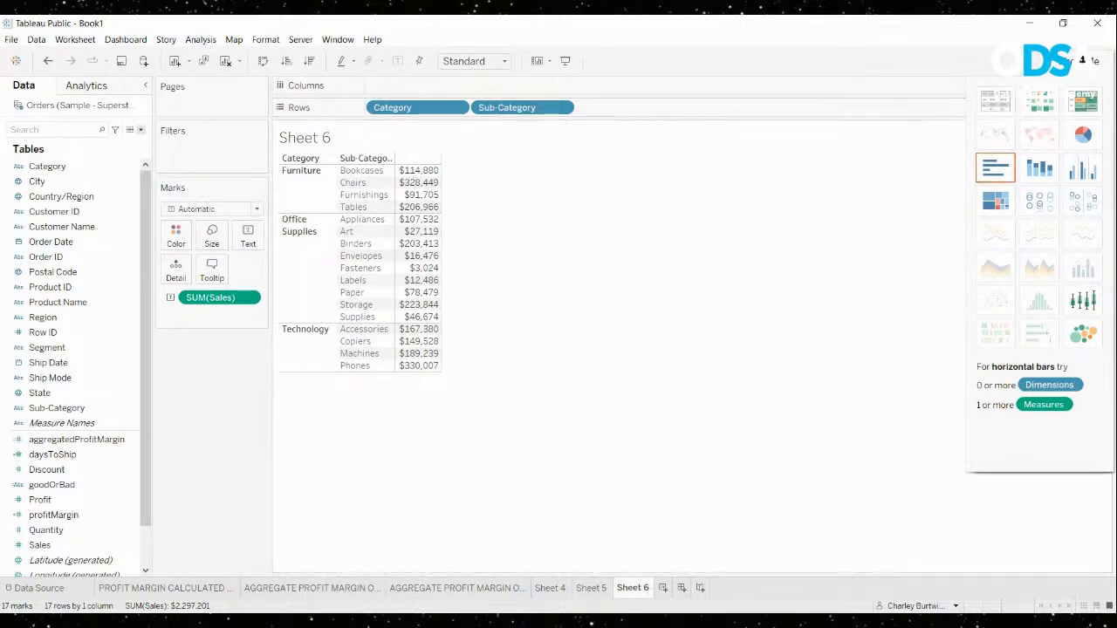
pyautogui.click(782, 210)
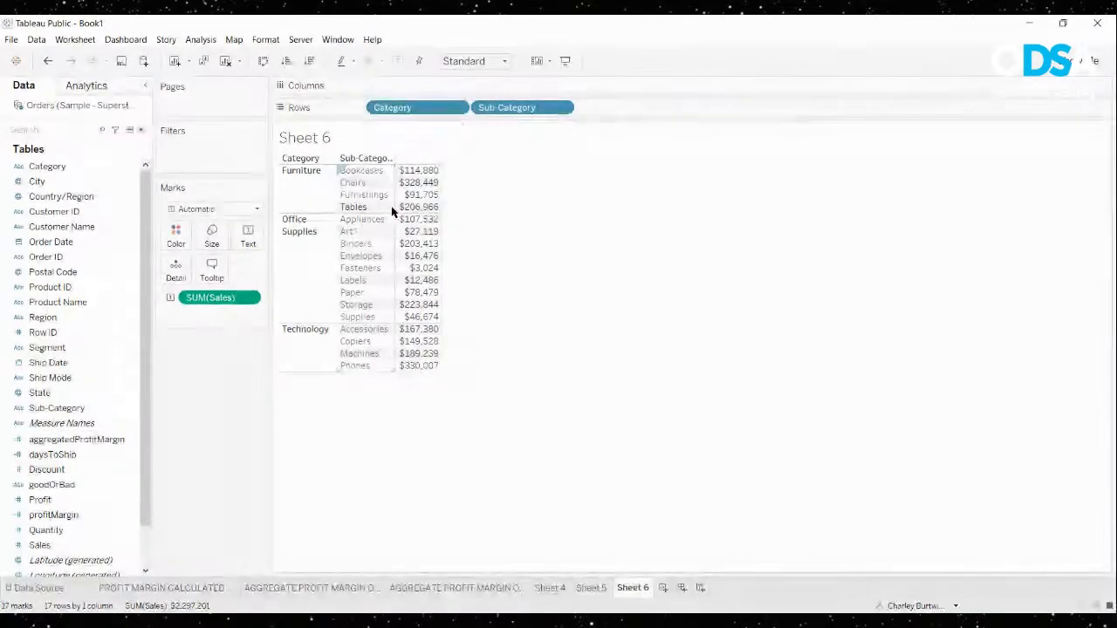
pyautogui.moveTo(400, 209)
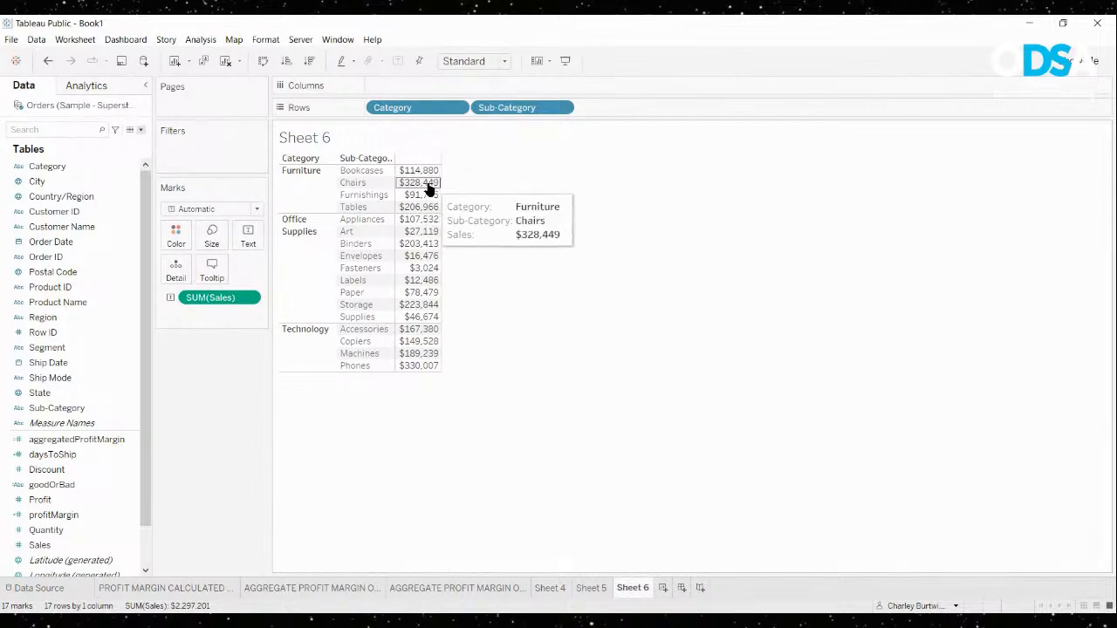
pyautogui.moveTo(422, 170)
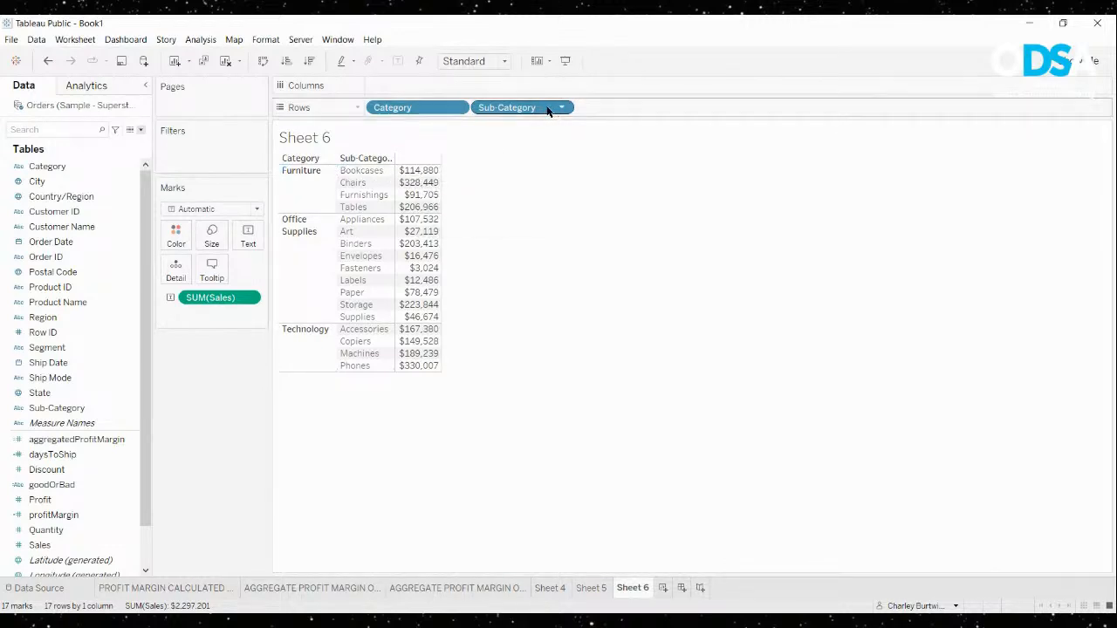
# Remove Sub-Category from the rows and filter Category to Furniture only
pyautogui.moveTo(547, 109); pyautogui.dragTo(245, 377)
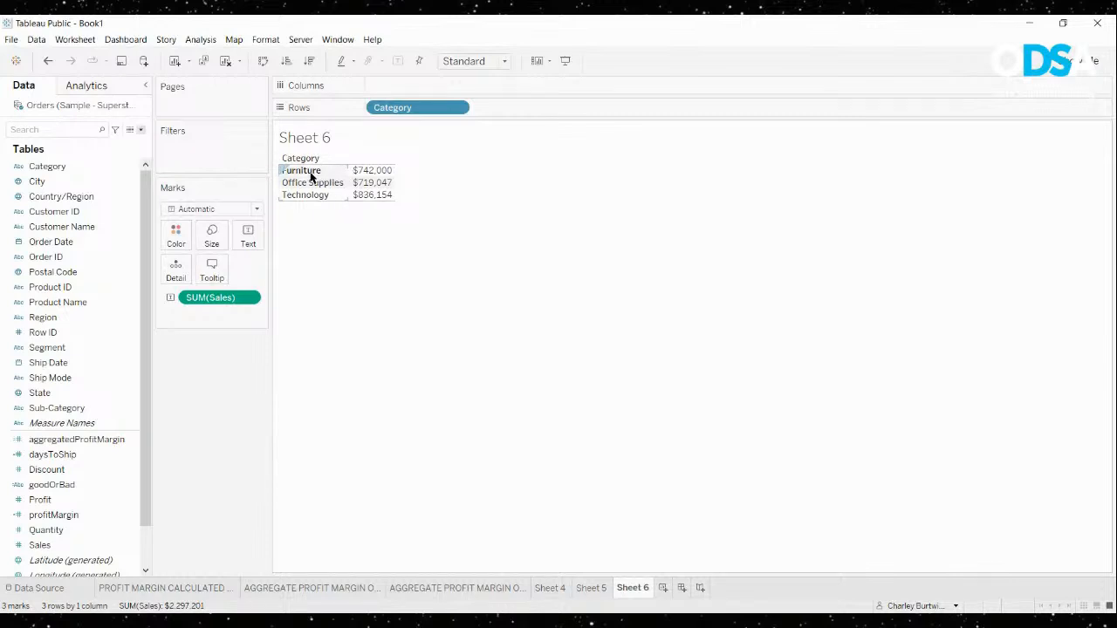
pyautogui.moveTo(69, 167); pyautogui.dragTo(193, 163)
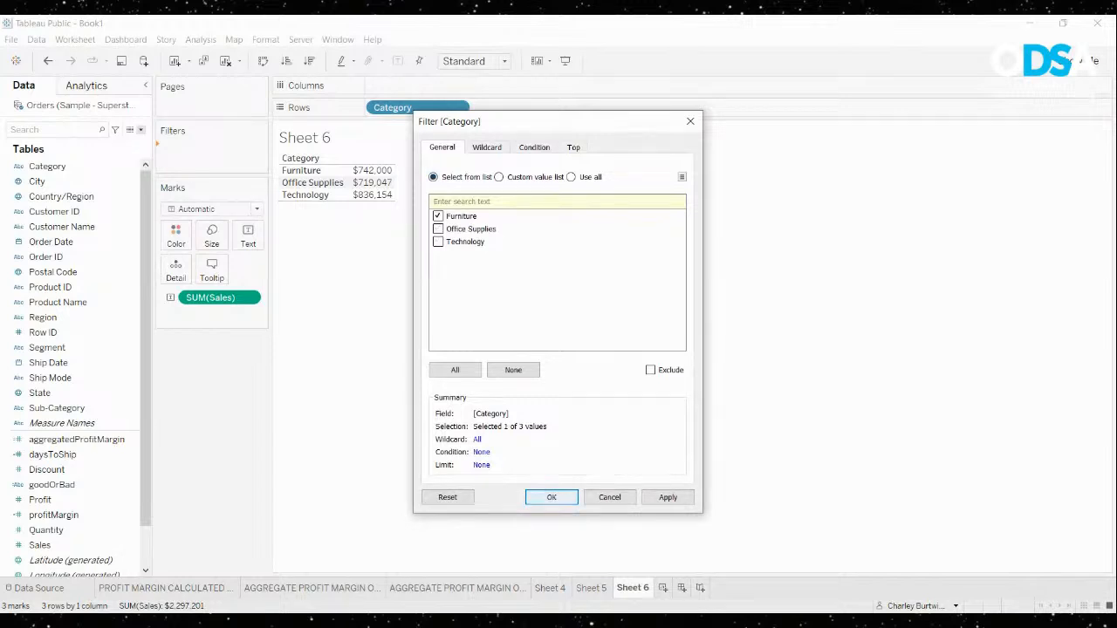
pyautogui.click(559, 497)
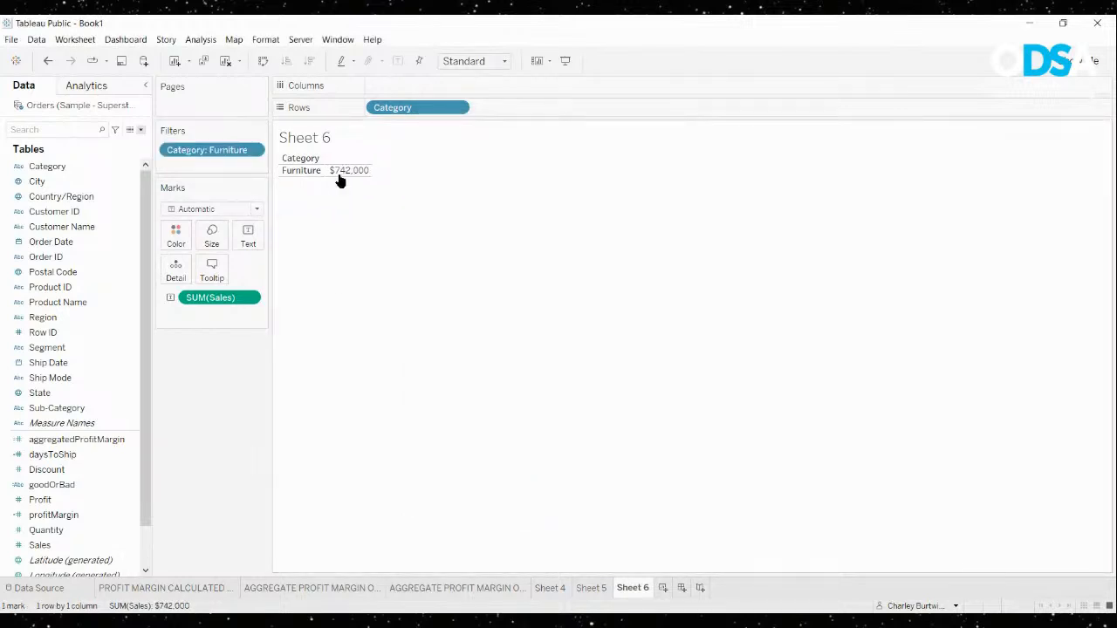
pyautogui.moveTo(344, 179)
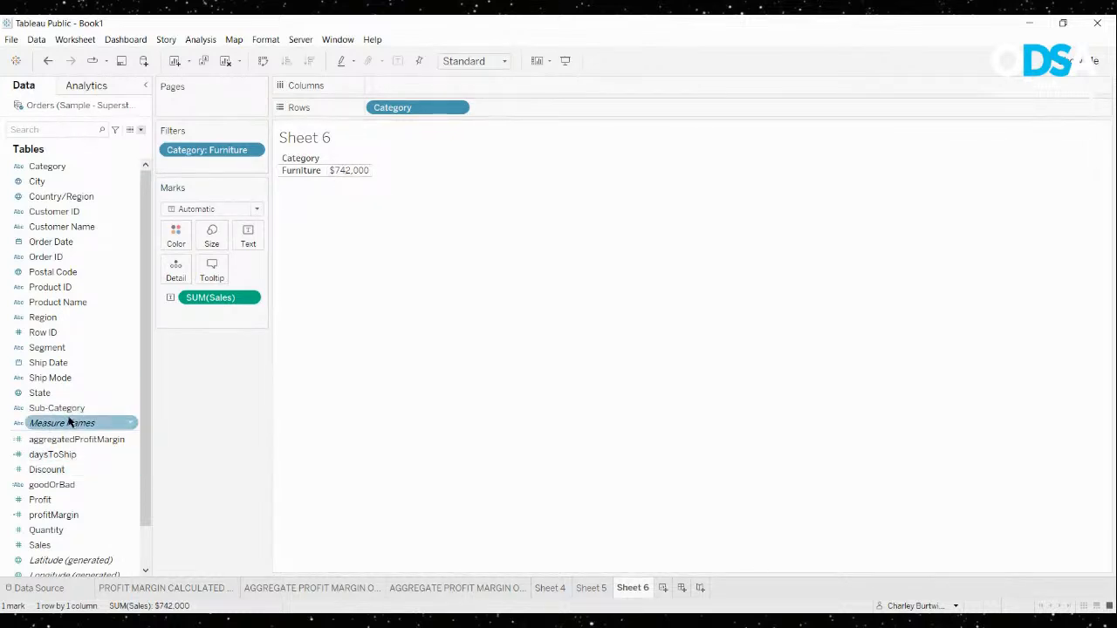
# Add Sub-Category back to the rows after Category and select all four Furniture sales values to check their sum
pyautogui.moveTo(62, 407); pyautogui.dragTo(502, 111)
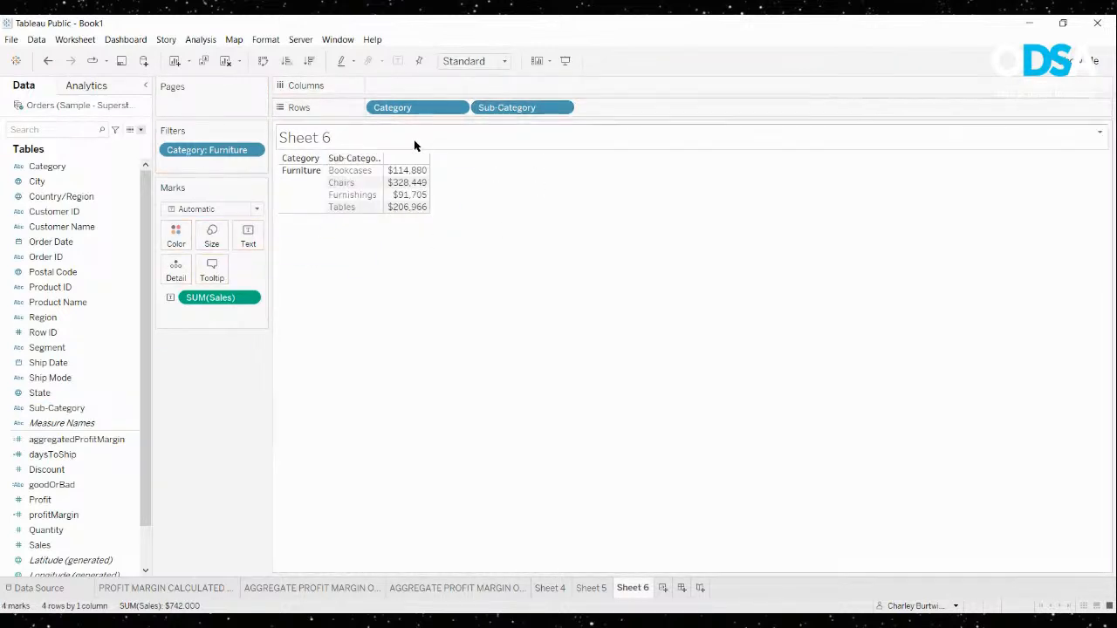
pyautogui.moveTo(403, 175)
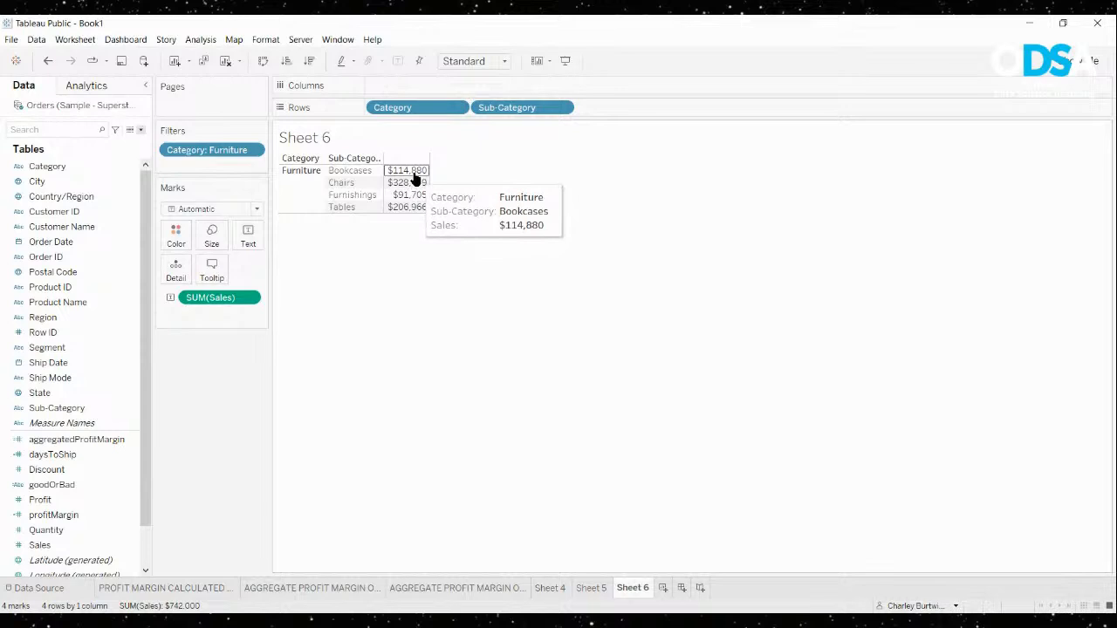
pyautogui.click(412, 173)
pyautogui.keyDown('ctrl'); pyautogui.click(407, 184); pyautogui.keyUp('ctrl')
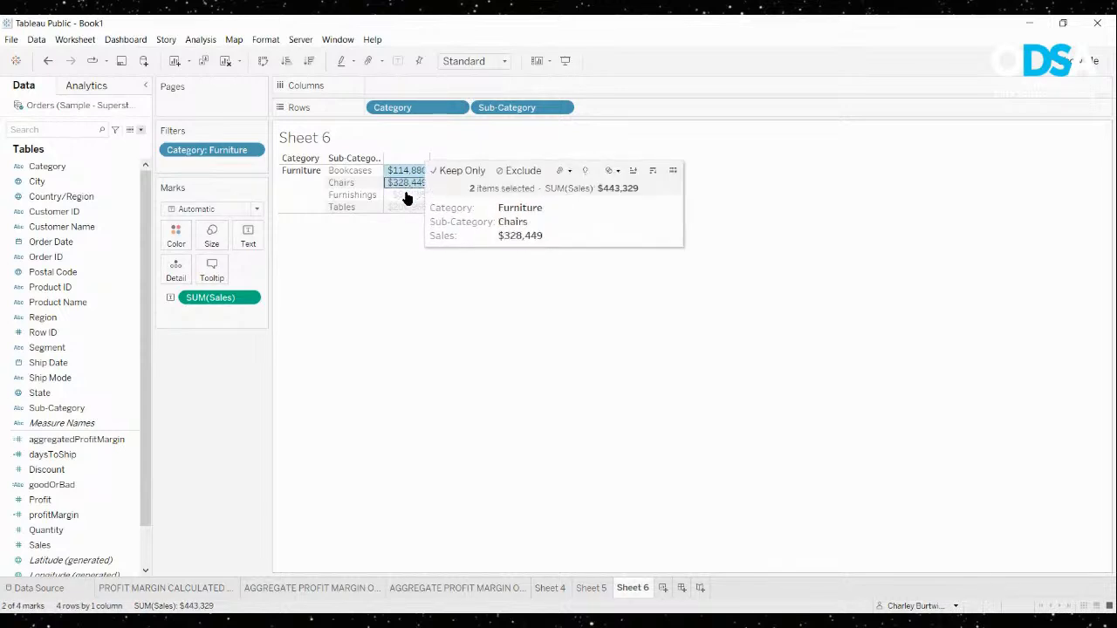
pyautogui.keyDown('ctrl'); pyautogui.click(407, 196); pyautogui.keyUp('ctrl')
pyautogui.keyDown('ctrl'); pyautogui.click(405, 209); pyautogui.keyUp('ctrl')
pyautogui.moveTo(408, 199)
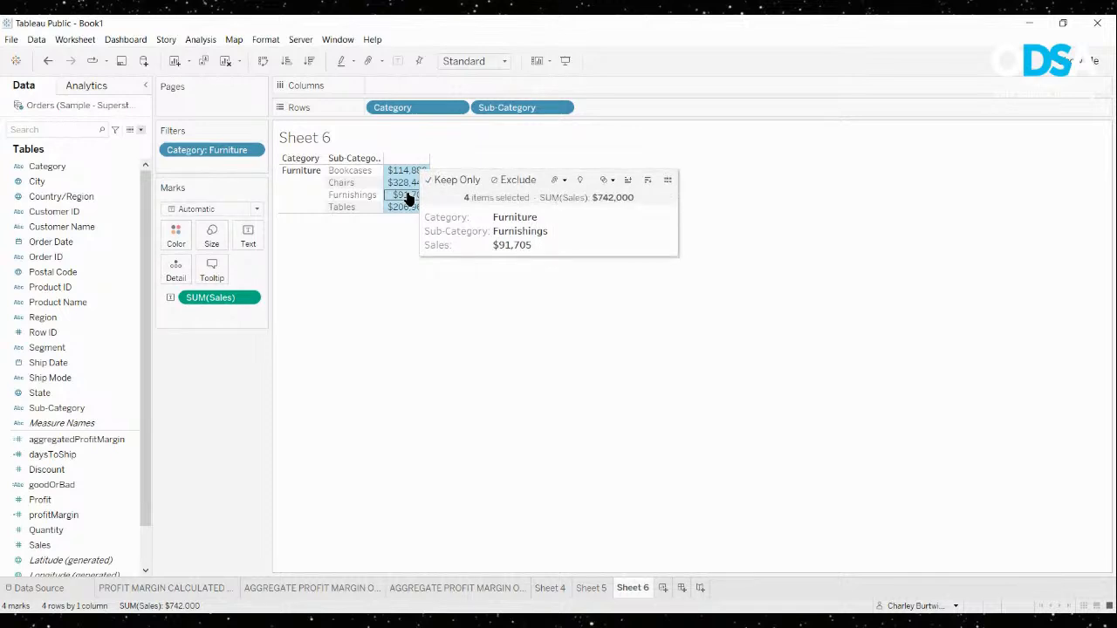
# Remove Sub-Category from the rows and add it back after Category to compare both levels of Sales totals
pyautogui.click(404, 272)
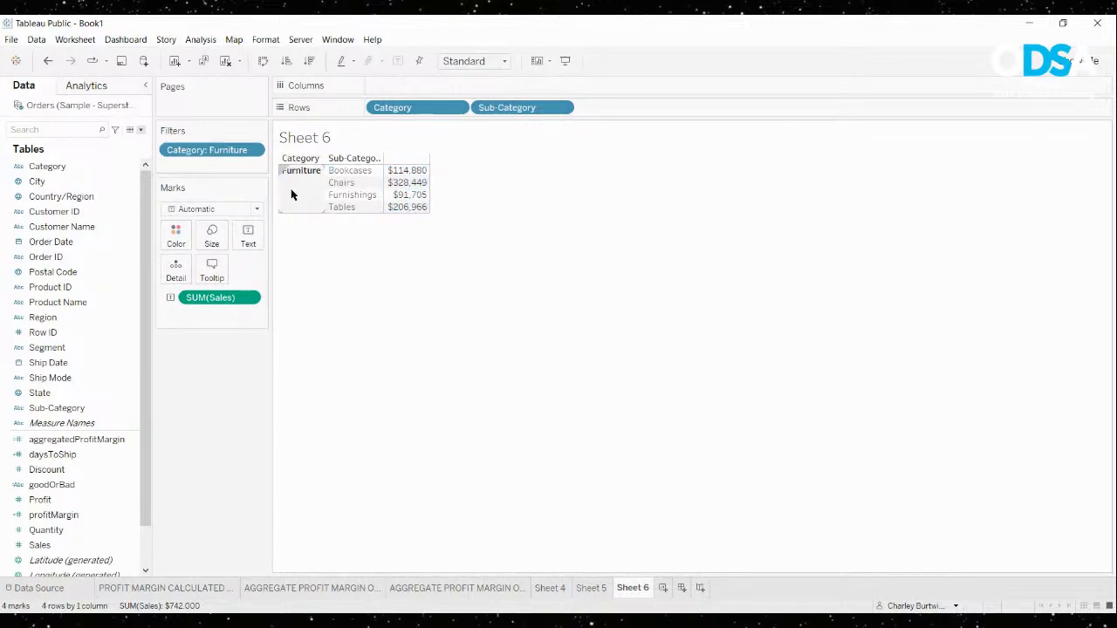
pyautogui.moveTo(415, 175)
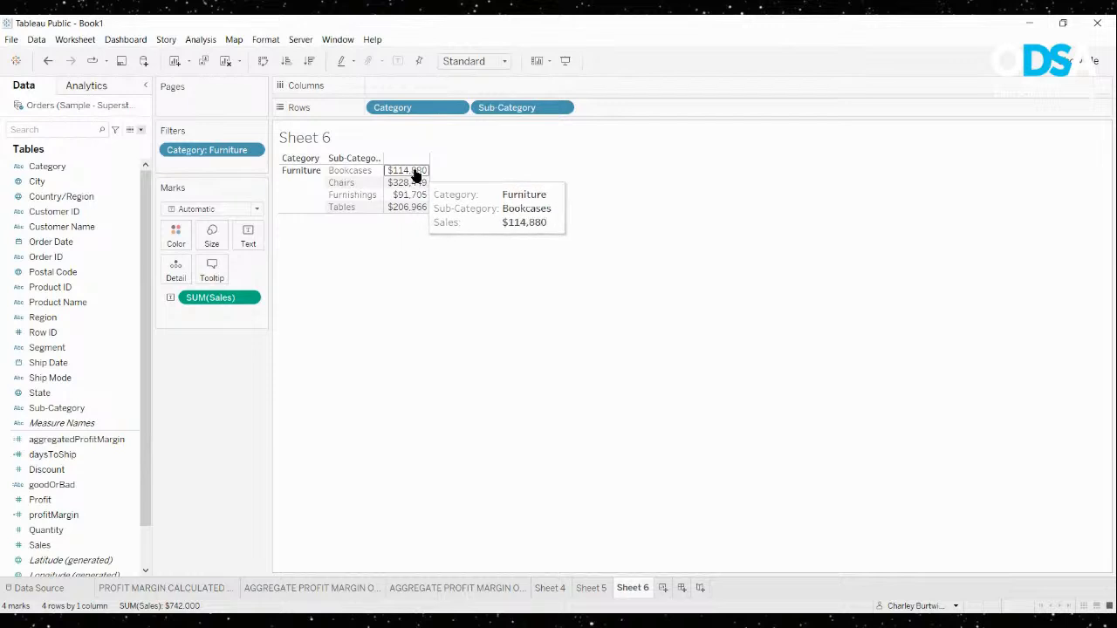
pyautogui.moveTo(484, 108); pyautogui.dragTo(226, 381)
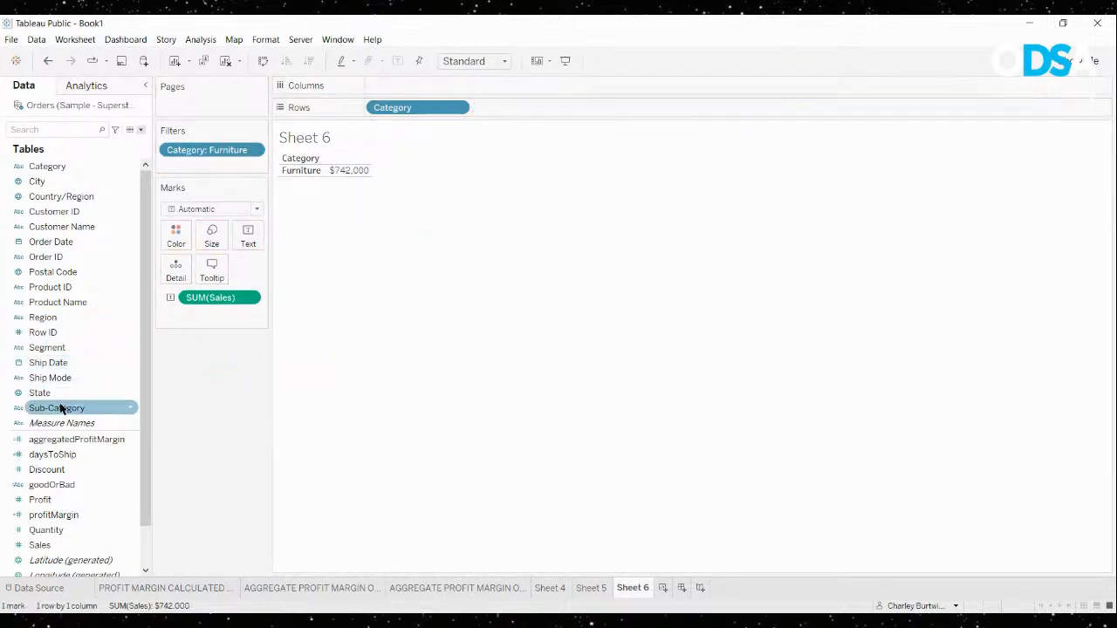
pyautogui.moveTo(60, 408); pyautogui.dragTo(241, 358)
pyautogui.moveTo(77, 408); pyautogui.dragTo(566, 104)
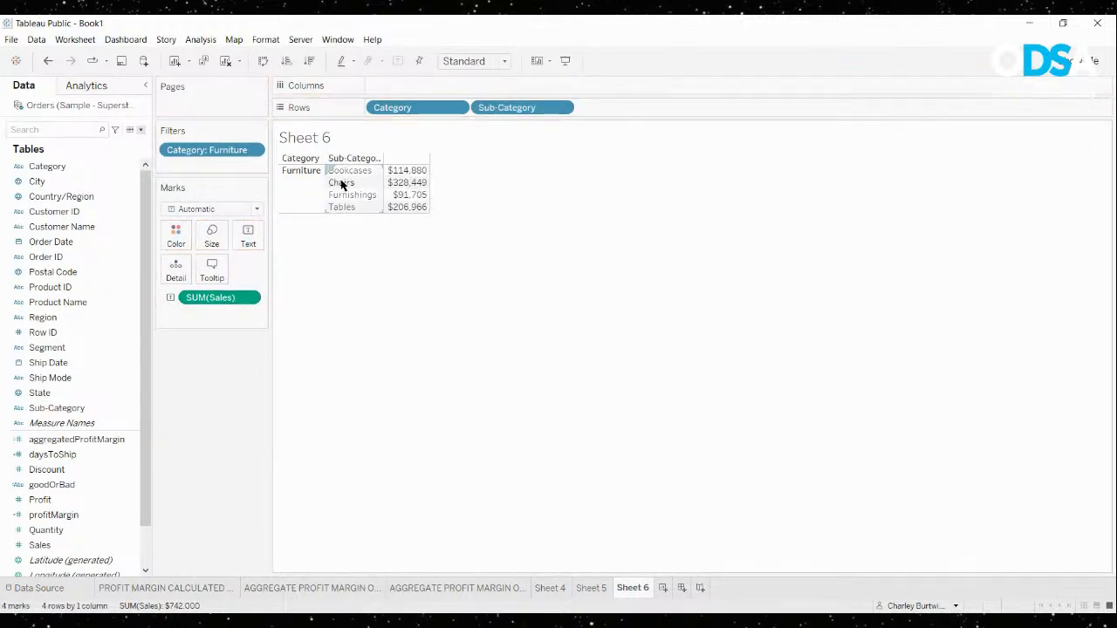
pyautogui.moveTo(419, 213)
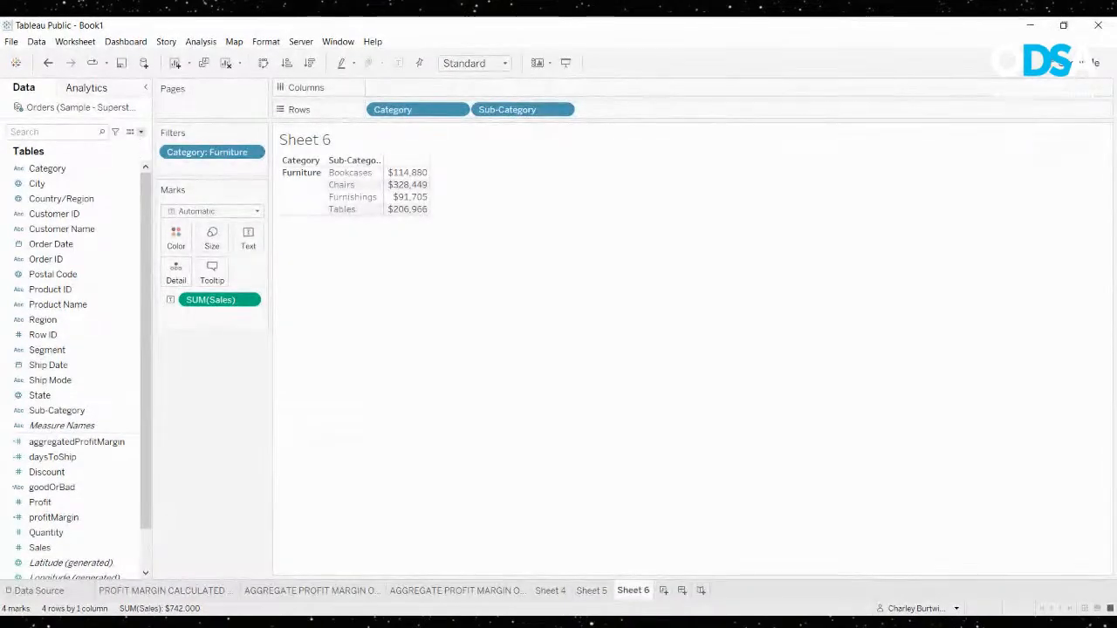
# Create a calculated field named LOD_category_sales
pyautogui.click(187, 145)
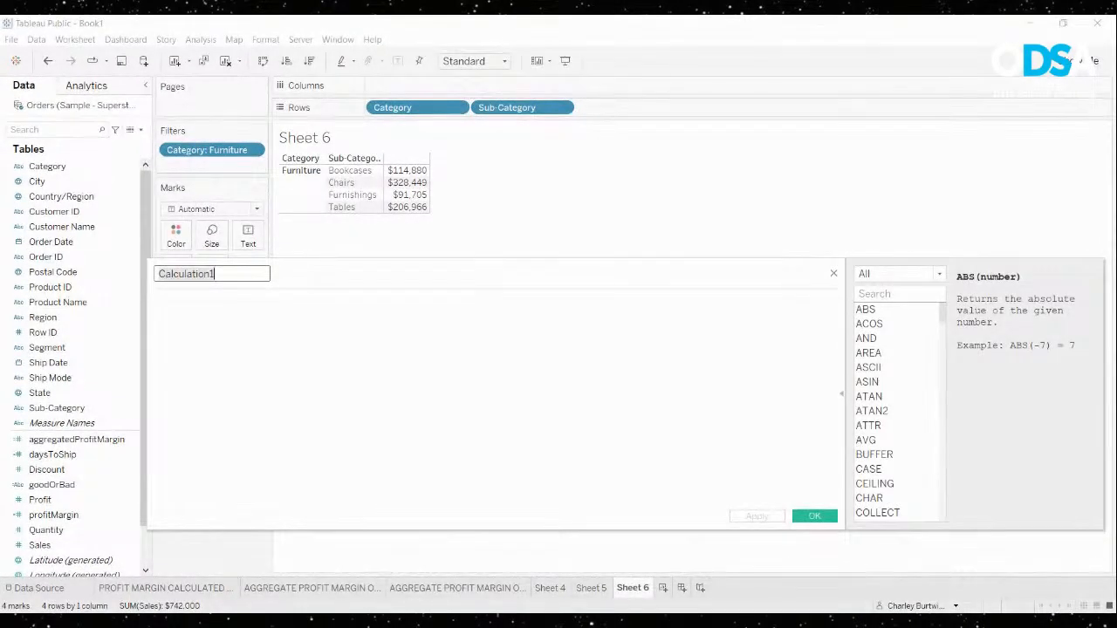
pyautogui.moveTo(148, 259); pyautogui.dragTo(390, 251)
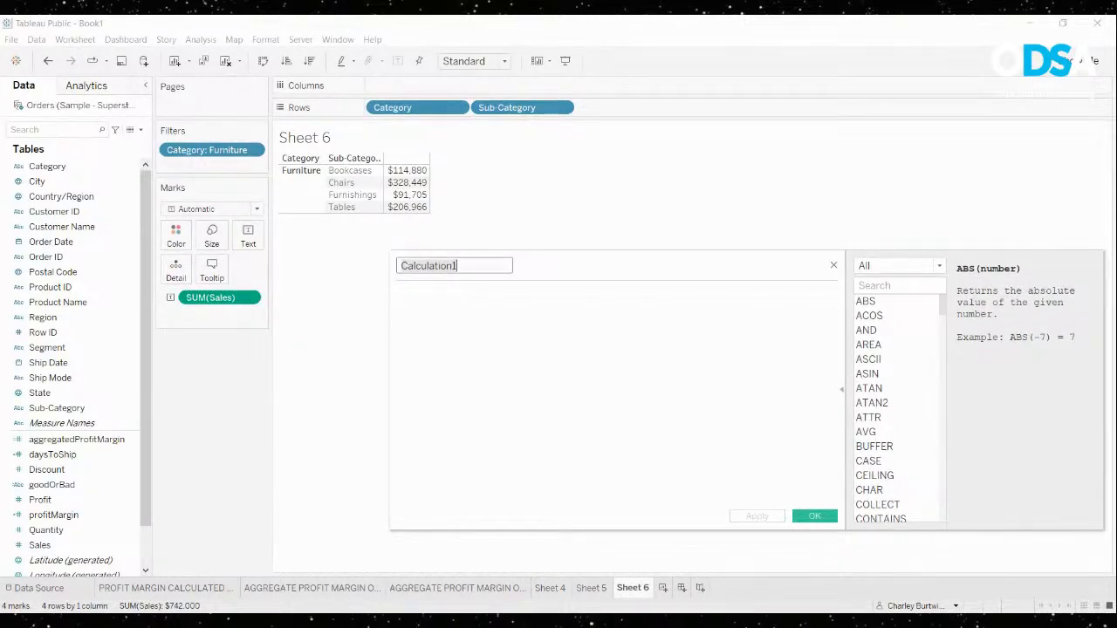
pyautogui.write('LOD_')
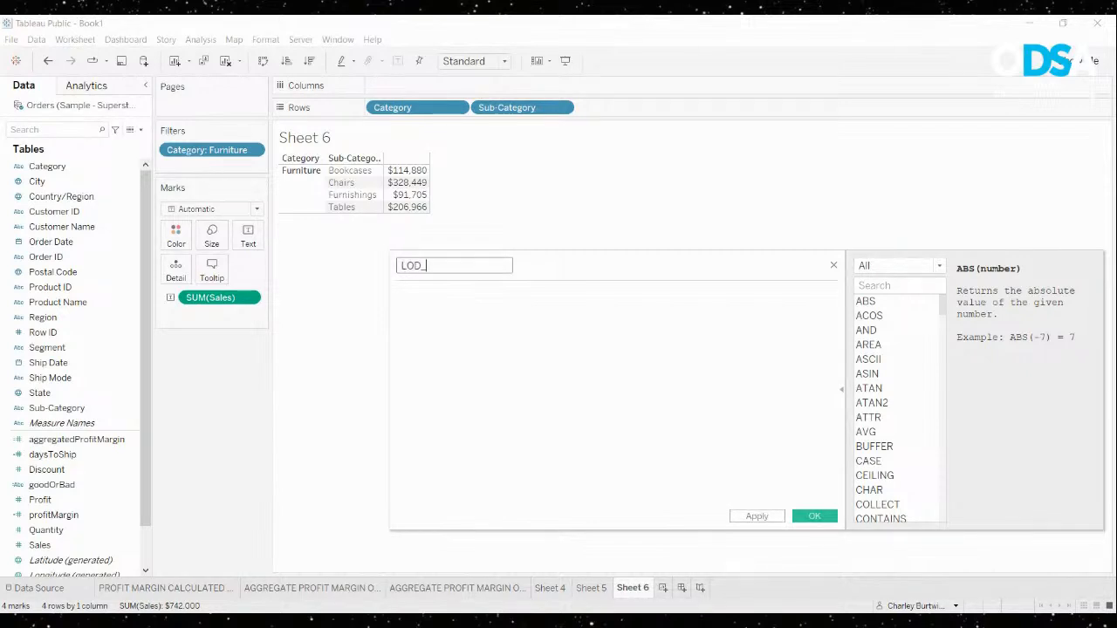
pyautogui.write('category_sales')
# Begin the LOD_category_sales formula with the level of detail expression { FIXED [Category]
pyautogui.click(399, 295)
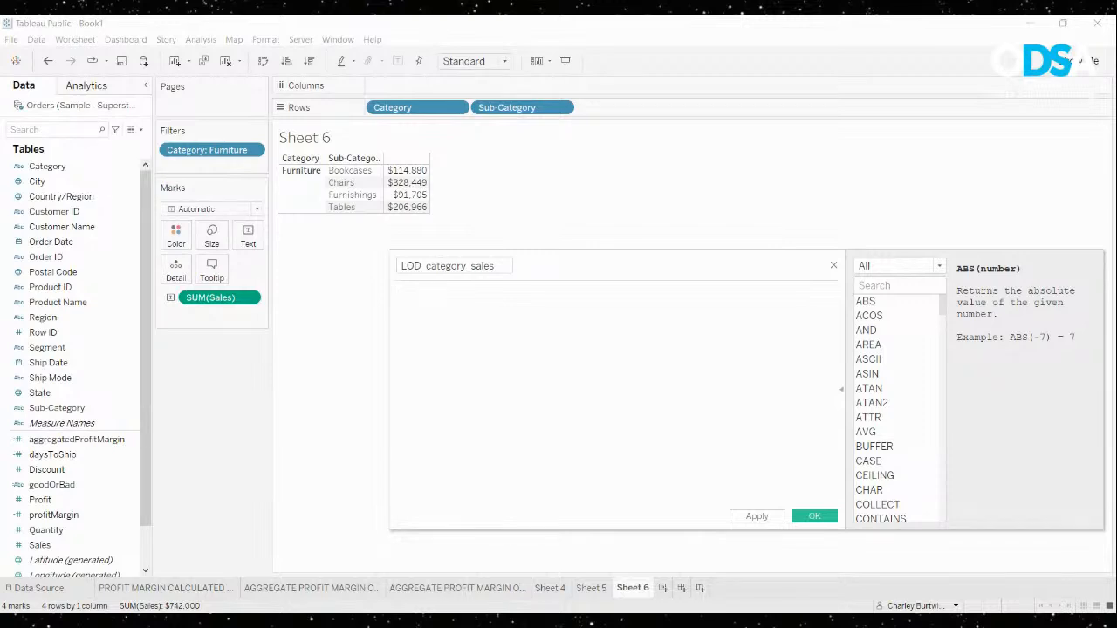
pyautogui.write('fix')
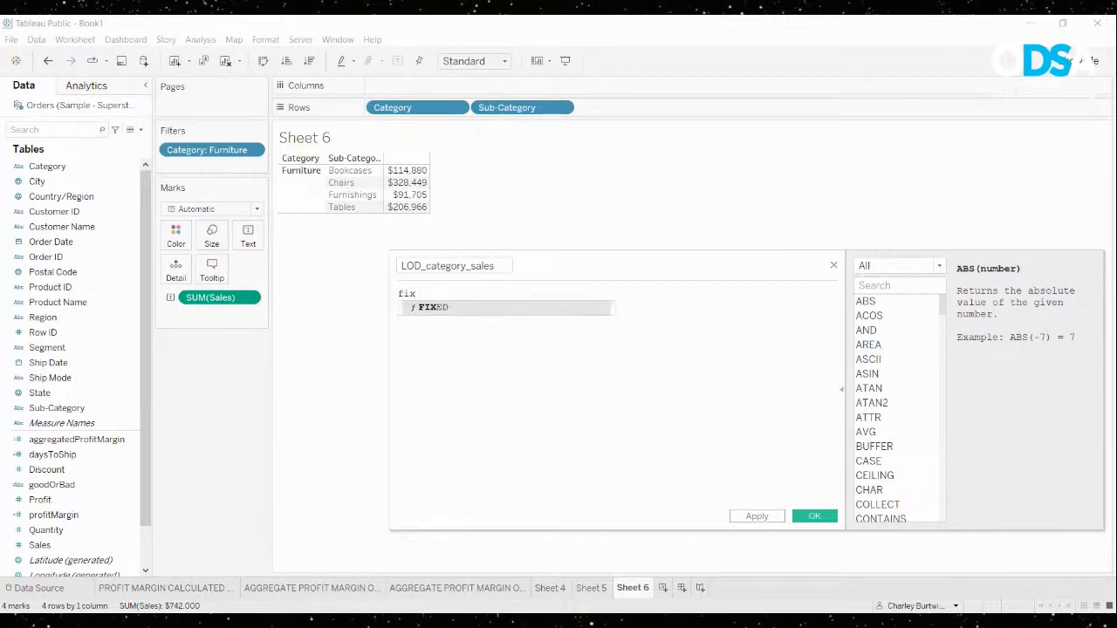
pyautogui.press('Return')
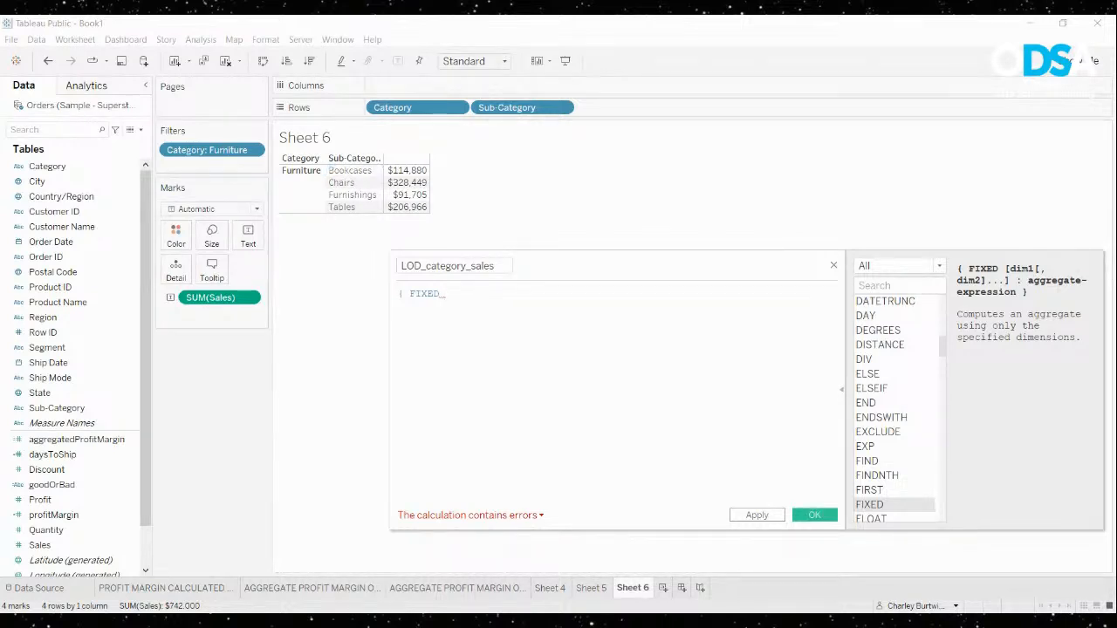
pyautogui.write('cate')
pyautogui.press('Return')
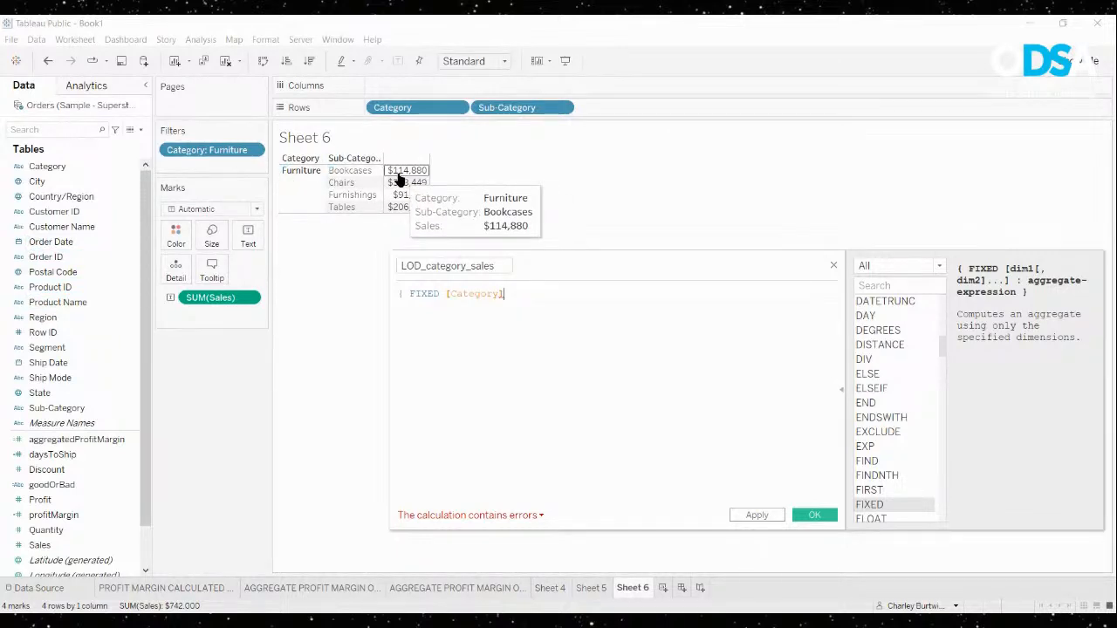
pyautogui.doubleClick(424, 294)
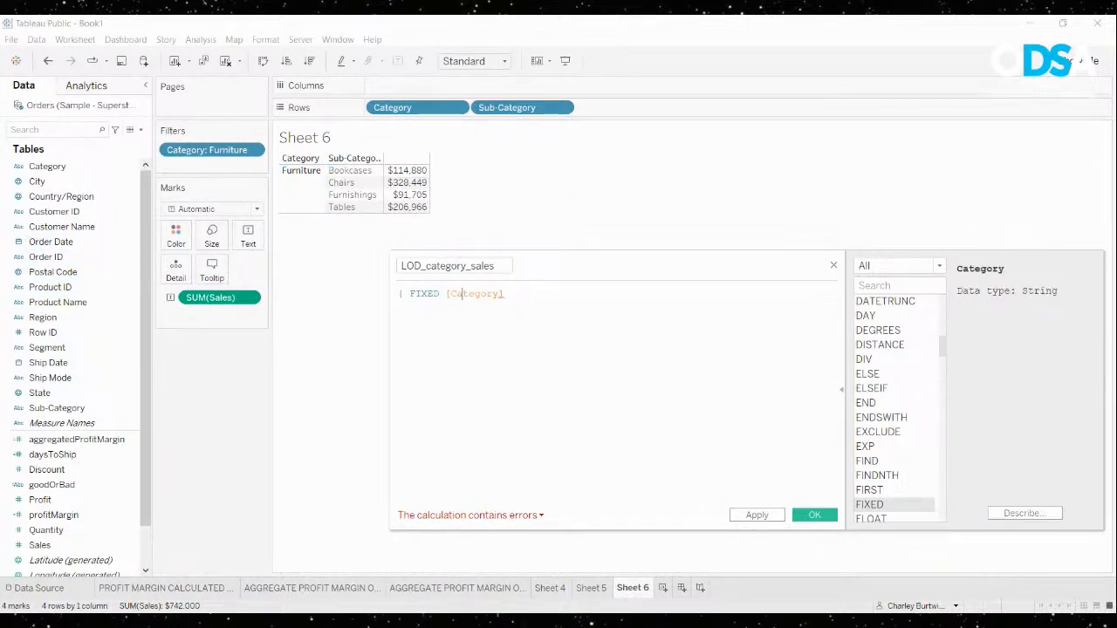
pyautogui.doubleClick(463, 294)
# Complete the formula as { FIXED [Category]: SUM([Sales])} and save the calculated field
pyautogui.click(506, 294)
pyautogui.write(': SUM')
pyautogui.press('Return')
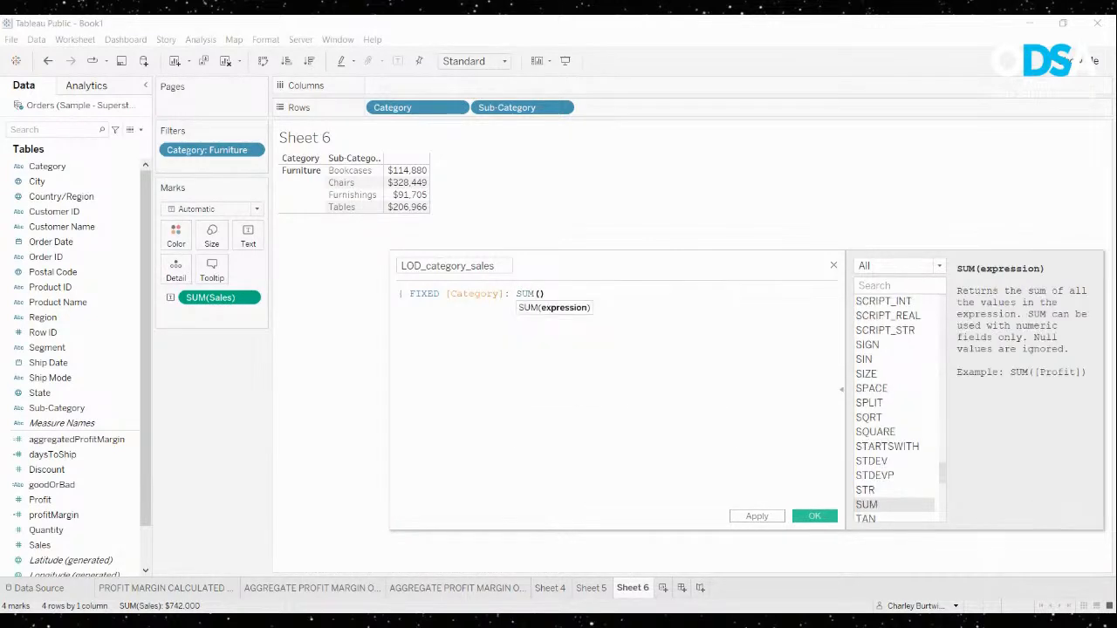
pyautogui.write('Sa')
pyautogui.press('Return')
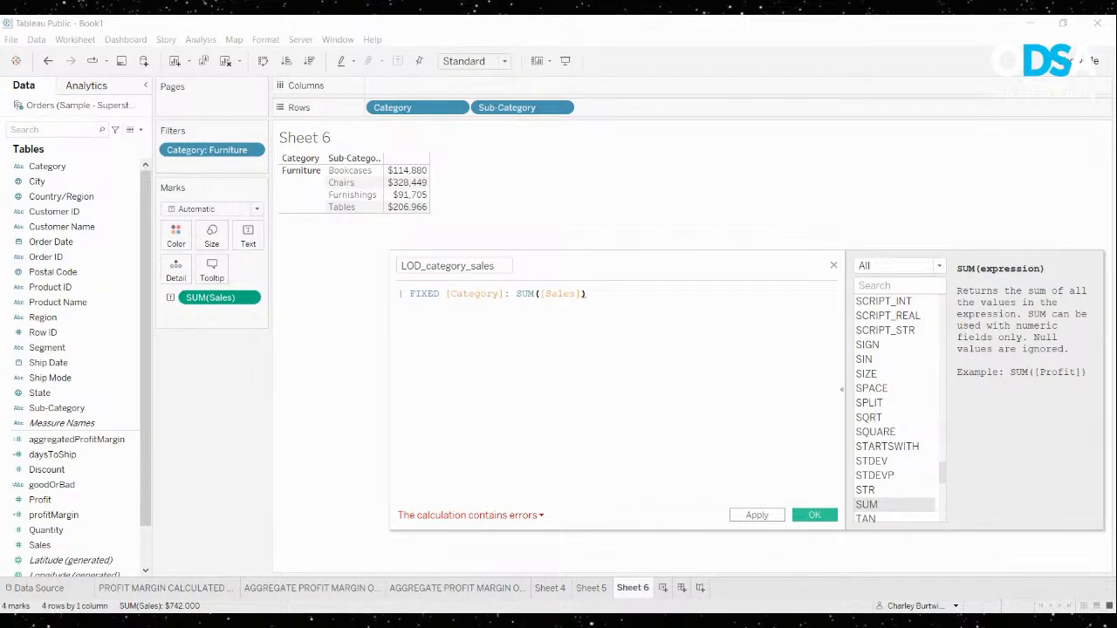
pyautogui.write('}')
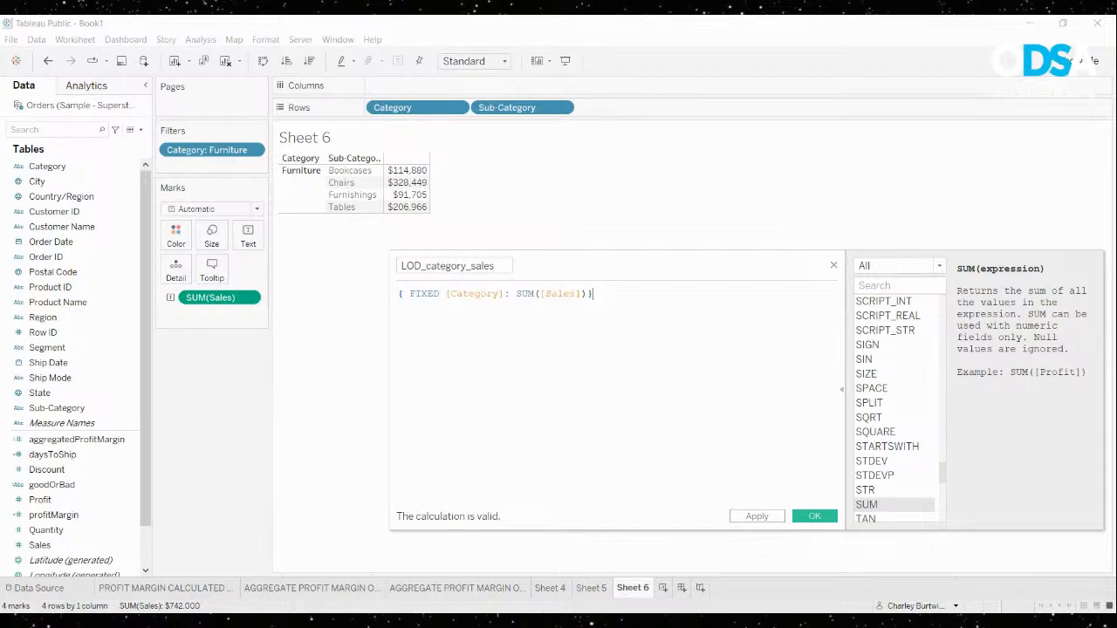
pyautogui.moveTo(593, 294); pyautogui.dragTo(398, 294)
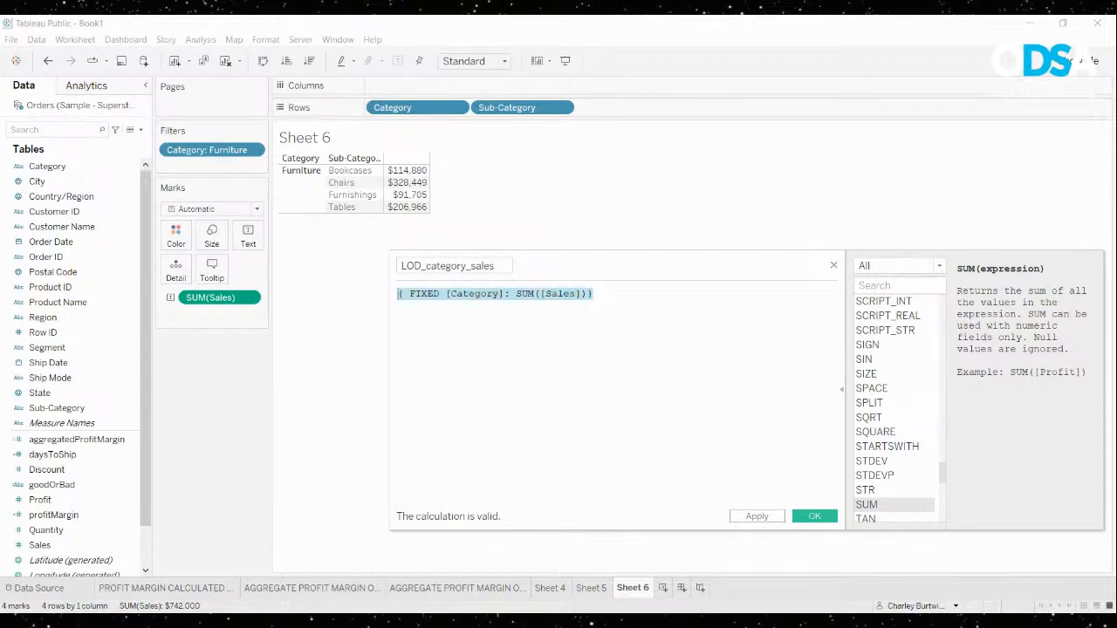
pyautogui.click(594, 294)
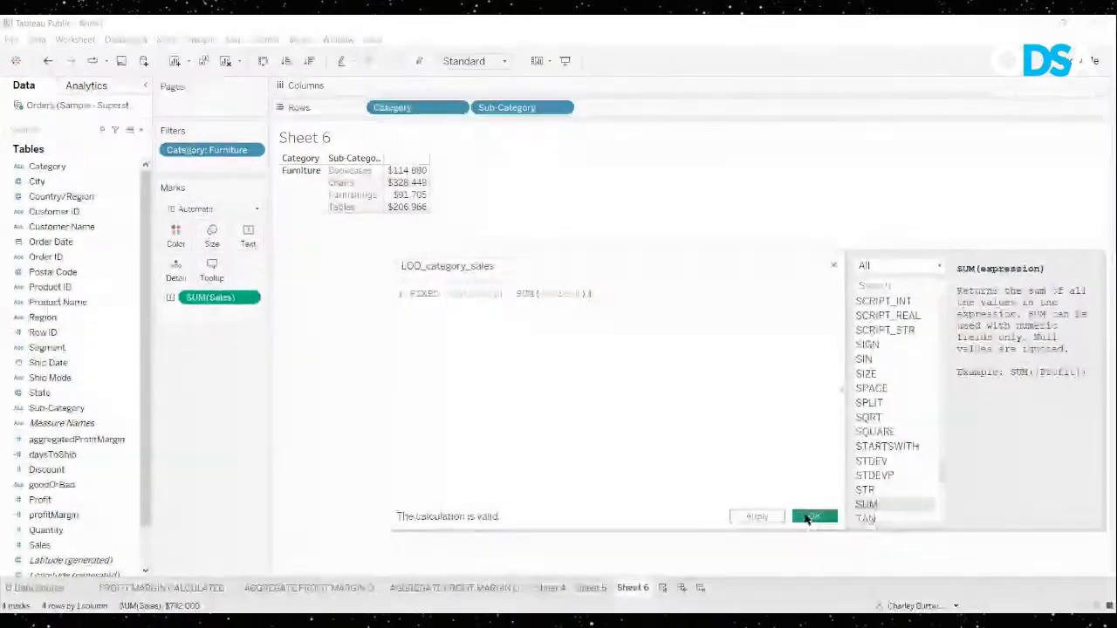
pyautogui.click(812, 517)
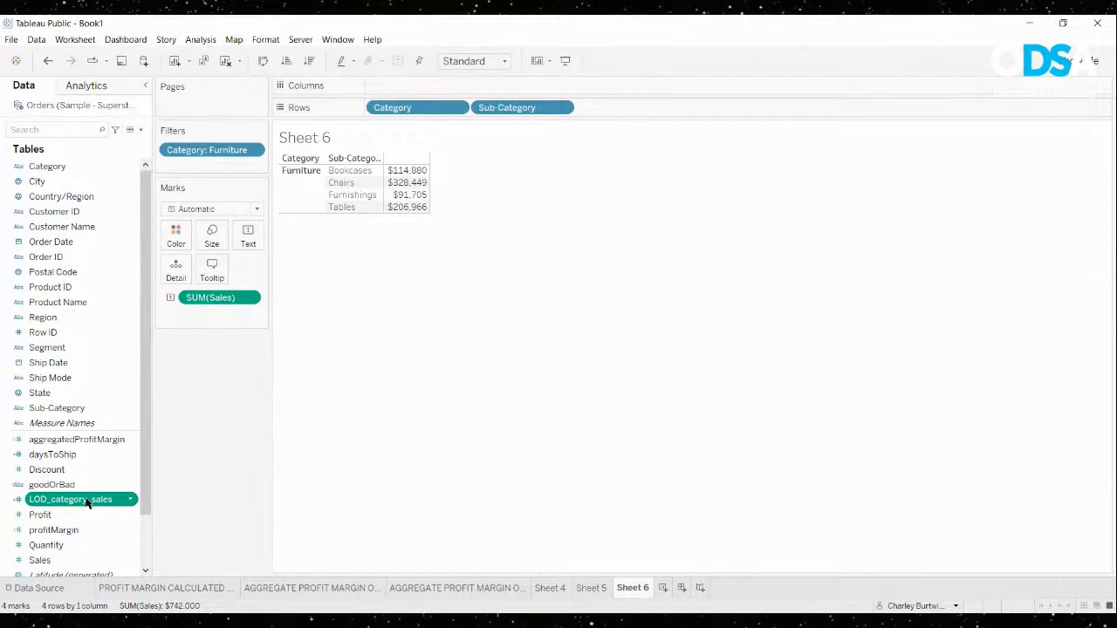
# Add LOD_category_sales to the view as text and lay the measures out as table columns with Sales first
pyautogui.moveTo(87, 503); pyautogui.dragTo(258, 244)
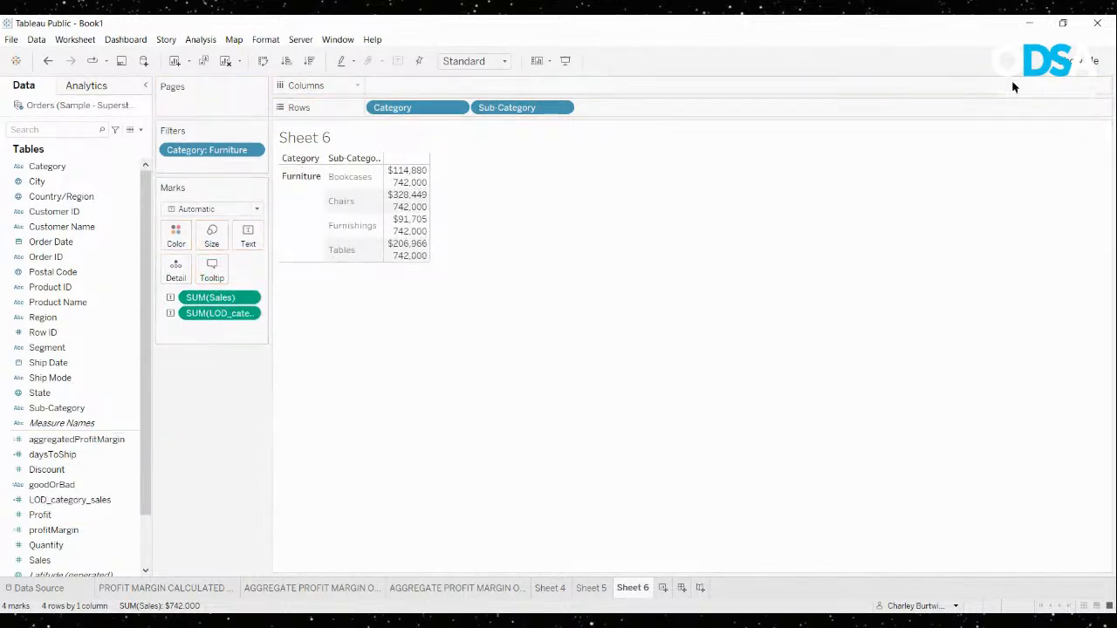
pyautogui.click(1091, 61)
pyautogui.click(991, 108)
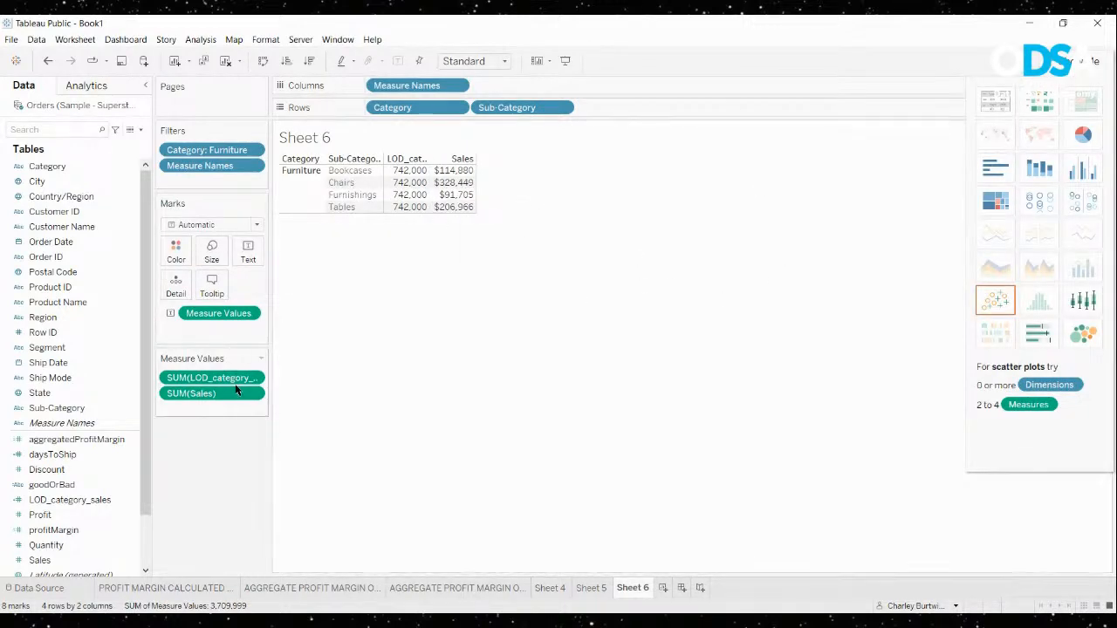
pyautogui.moveTo(236, 394); pyautogui.dragTo(235, 373)
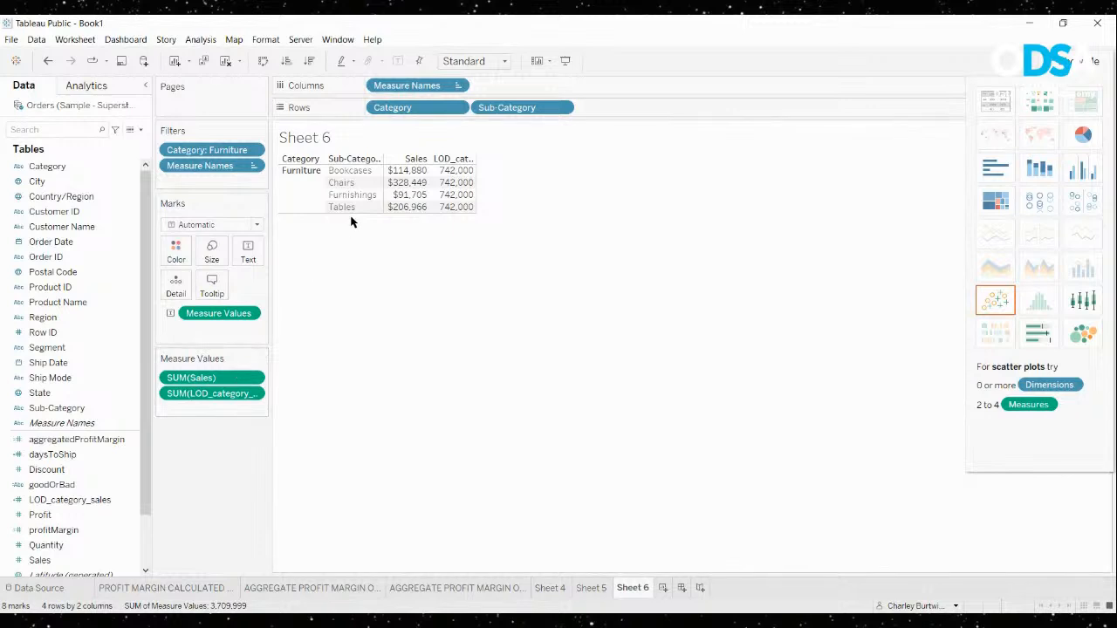
# Remove Sub-Category from the rows and re-add it after Category to compare Sales with LOD_category_sales at both levels
pyautogui.moveTo(410, 179)
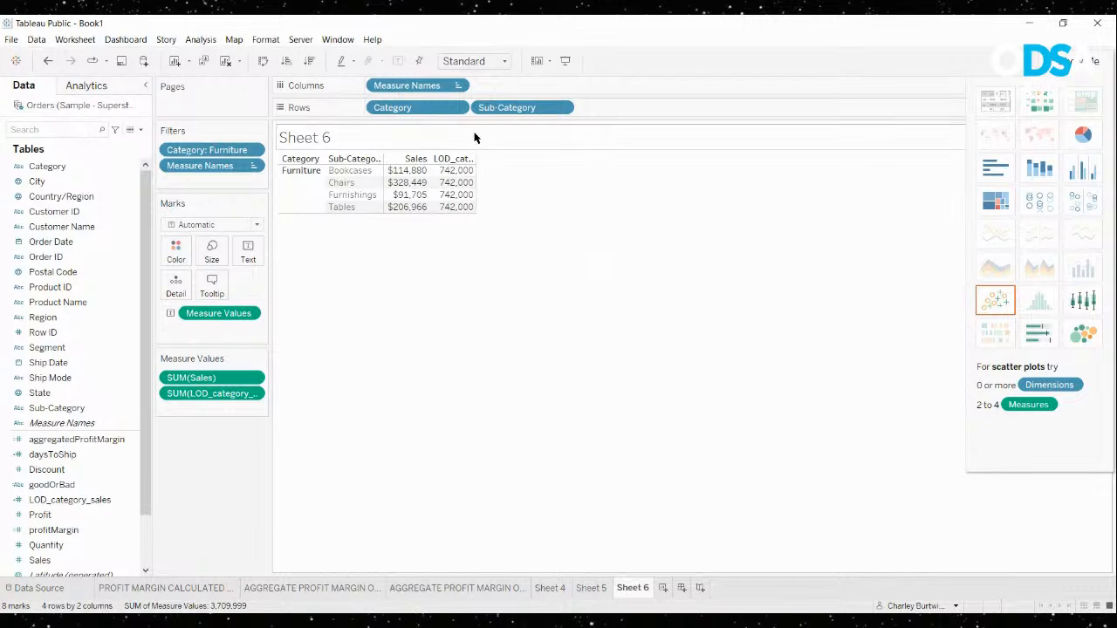
pyautogui.moveTo(505, 108); pyautogui.dragTo(214, 469)
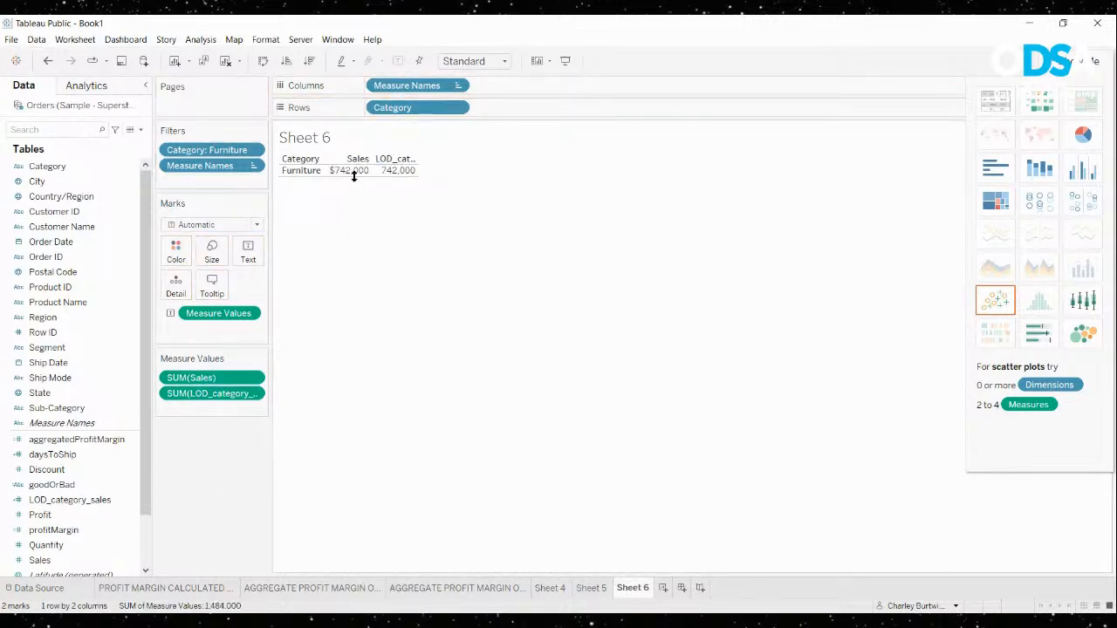
pyautogui.moveTo(349, 172)
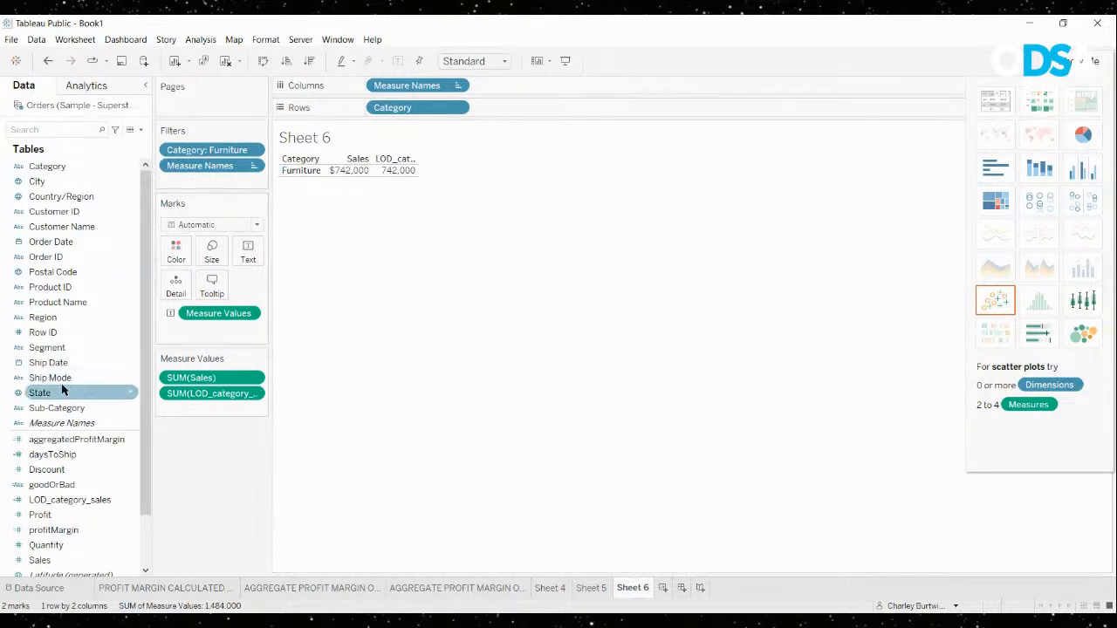
pyautogui.moveTo(57, 407); pyautogui.dragTo(530, 107)
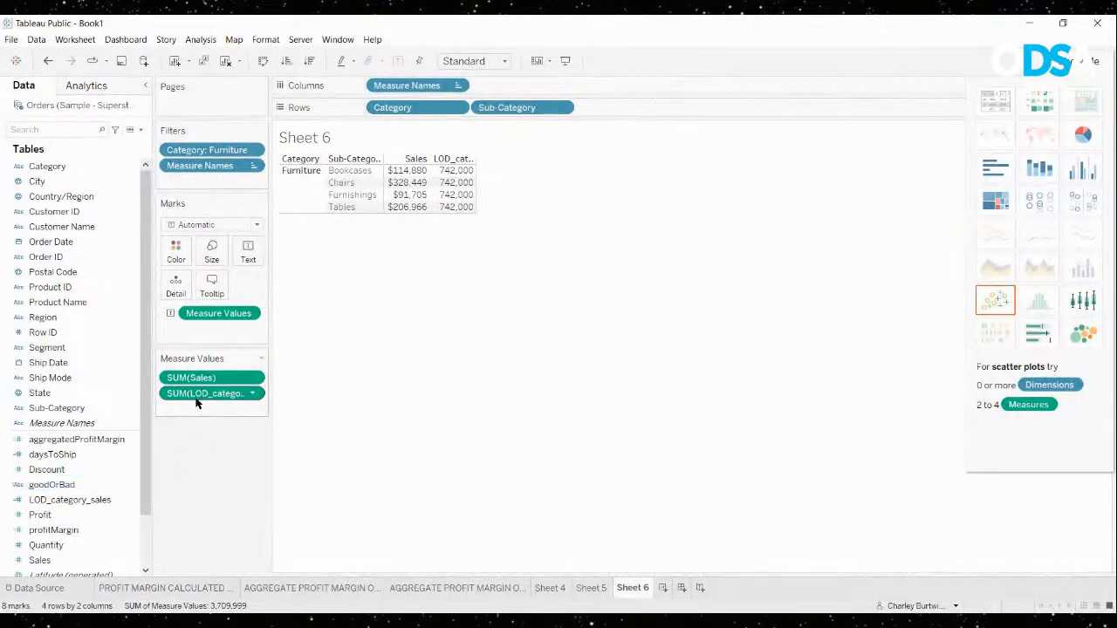
# Open the LOD_category_sales calculation to review its formula and close it without changes
pyautogui.click(130, 499)
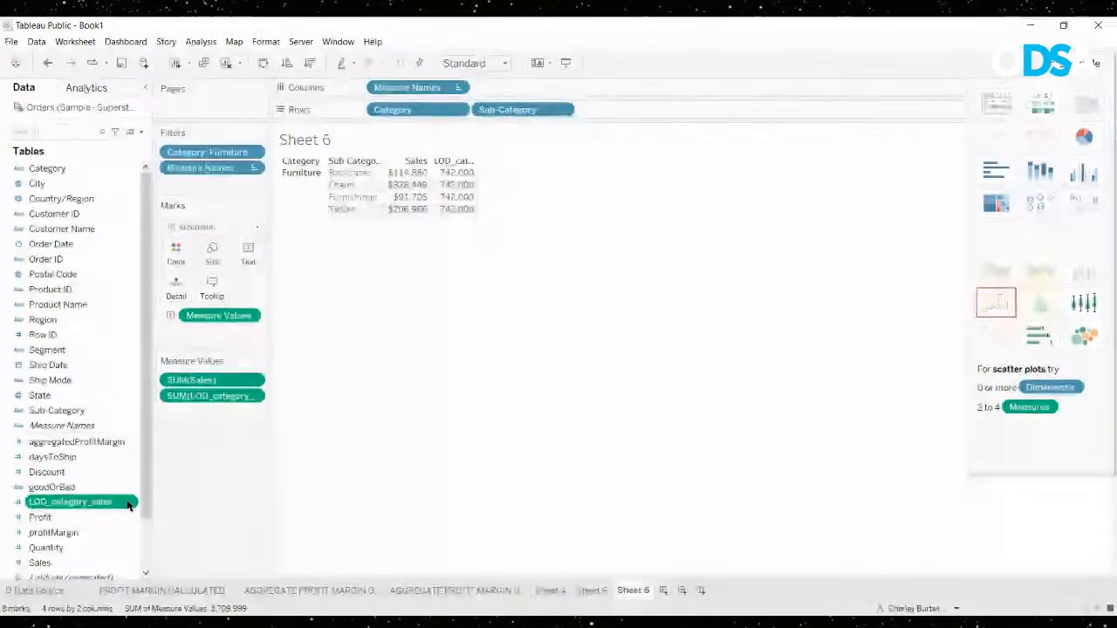
pyautogui.click(161, 306)
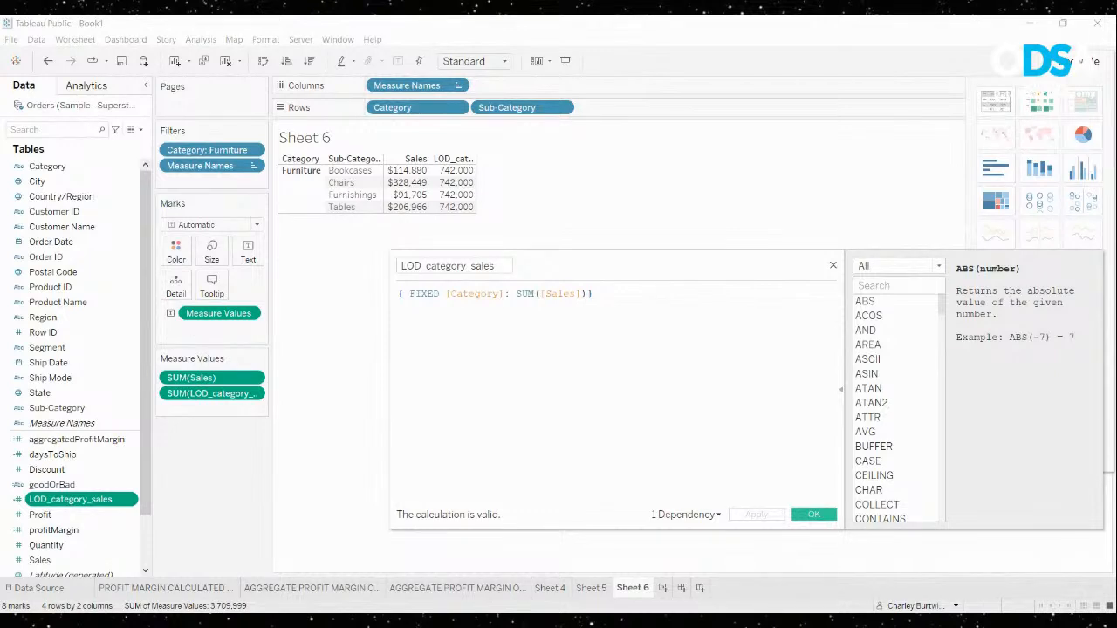
pyautogui.click(833, 265)
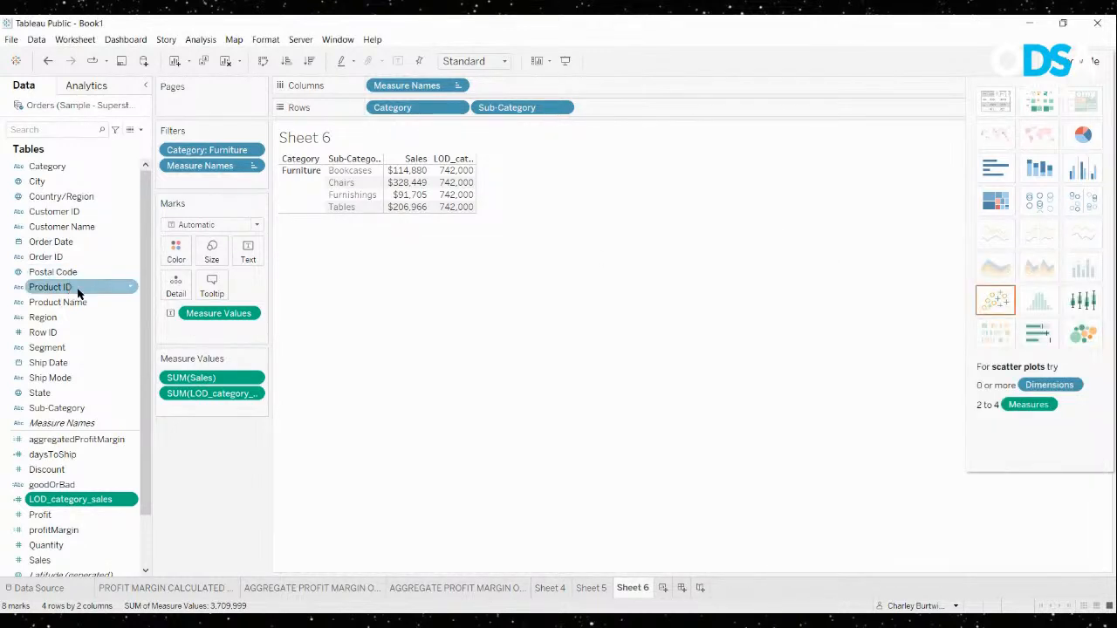
# Add Product Name with all members to the rows, inspect the LOD values per product, and remove the field again
pyautogui.moveTo(79, 302); pyautogui.dragTo(648, 107)
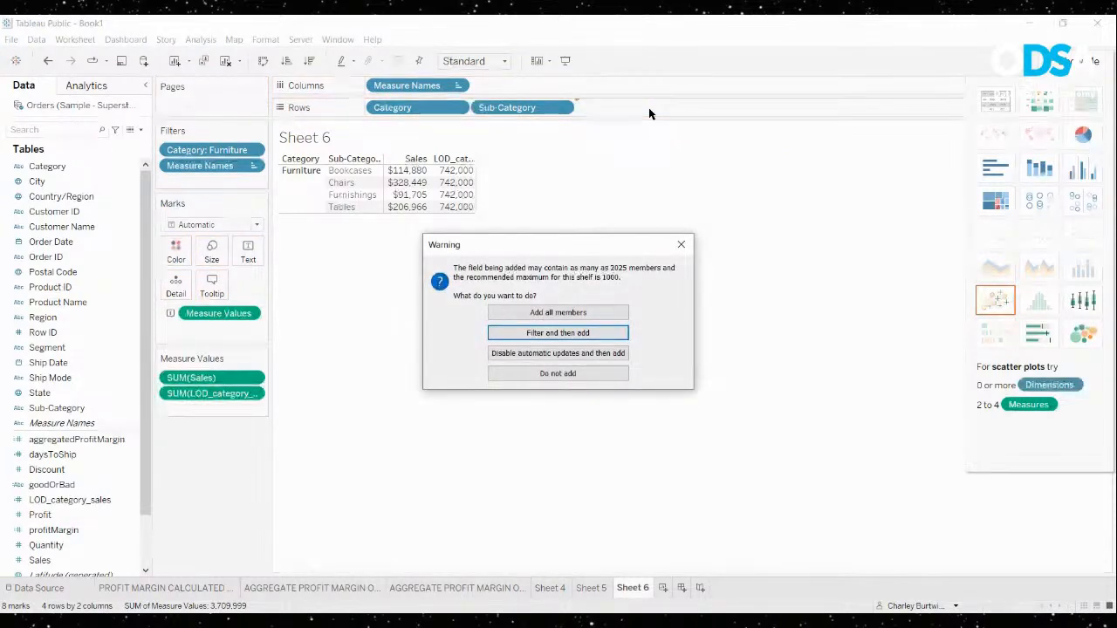
pyautogui.click(558, 313)
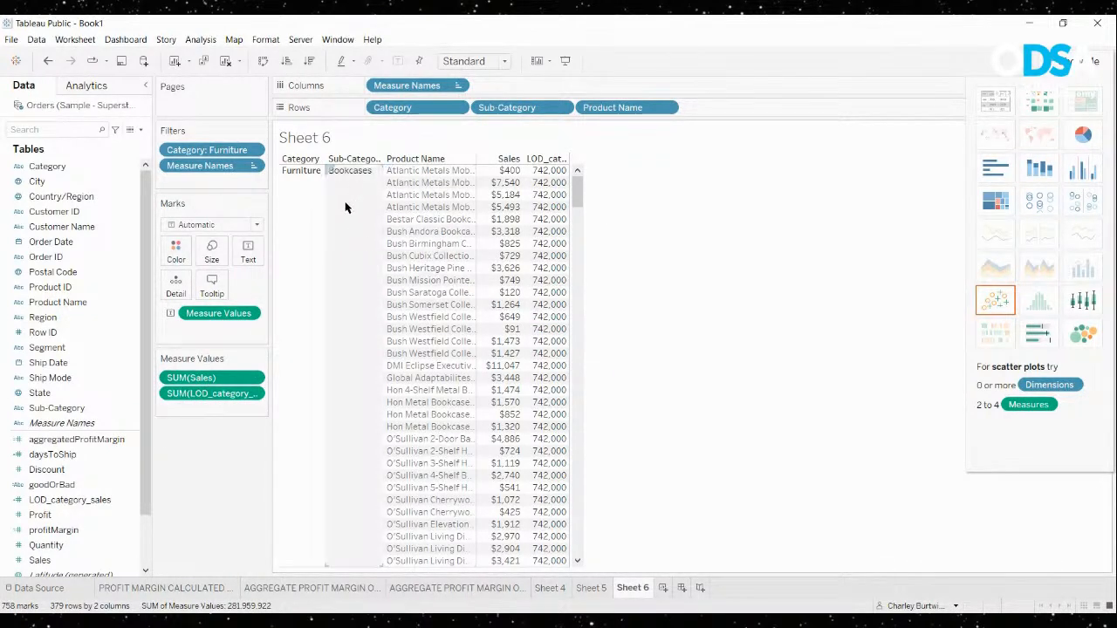
pyautogui.scroll(-5, 343, 214)
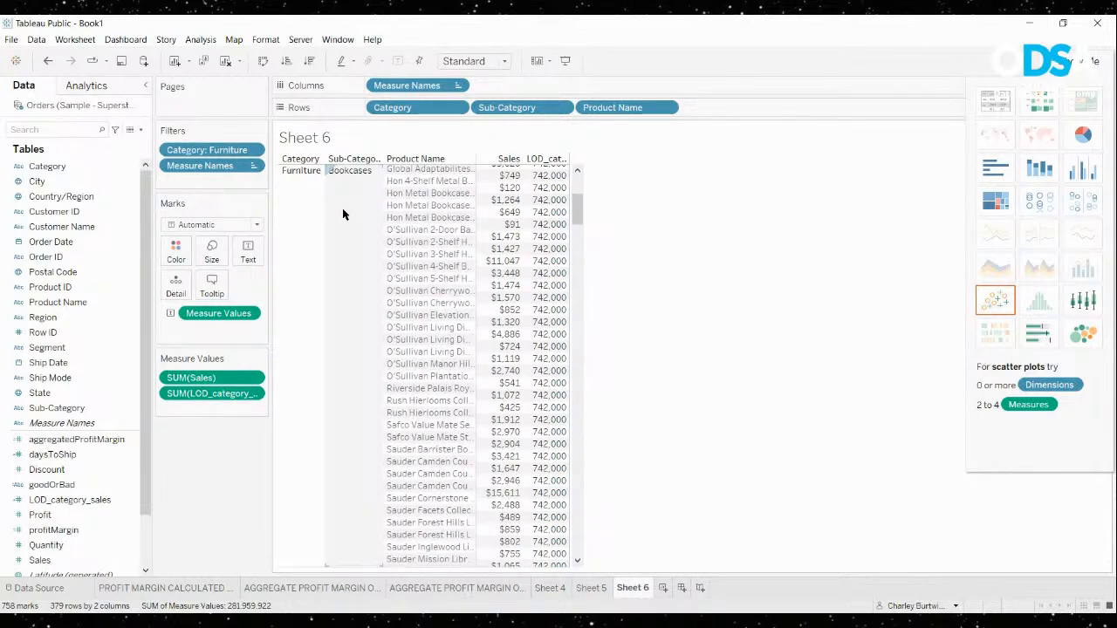
pyautogui.scroll(5, 343, 214)
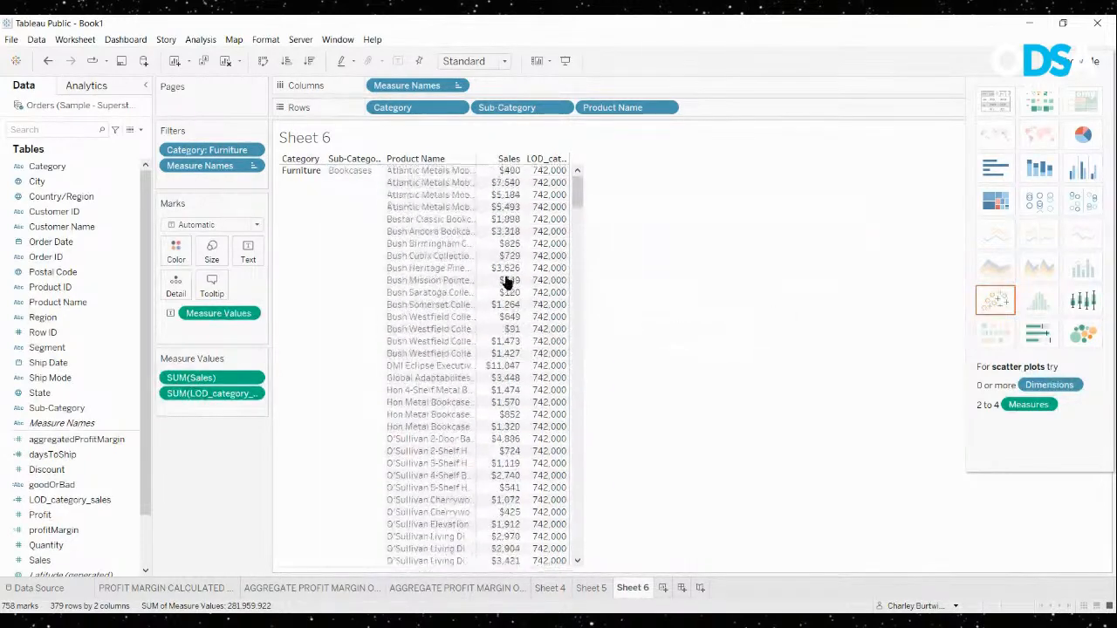
pyautogui.click(87, 499)
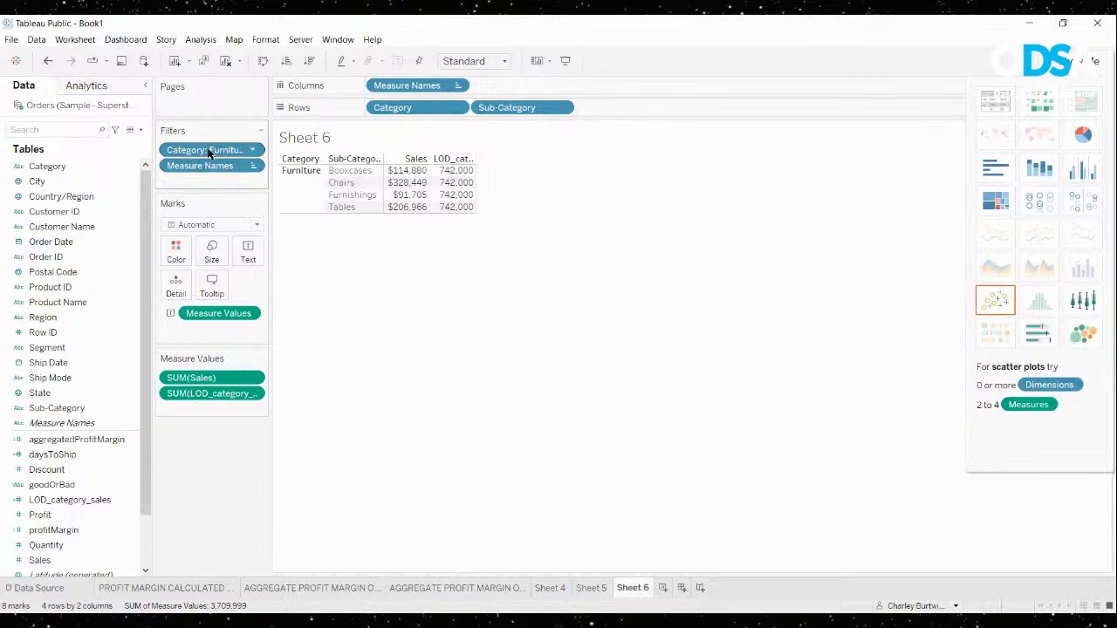
# Remove the Category filter so that all categories are included in the table
pyautogui.moveTo(209, 152); pyautogui.dragTo(207, 494)
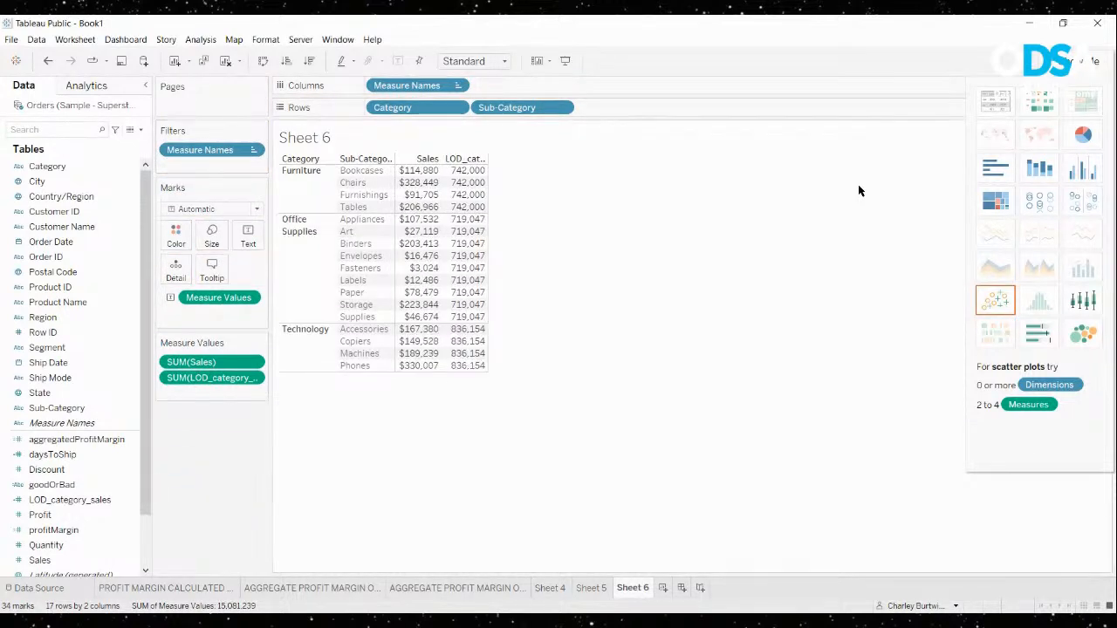
# Hide the chart type suggestions covering part of the worksheet
pyautogui.click(1056, 61)
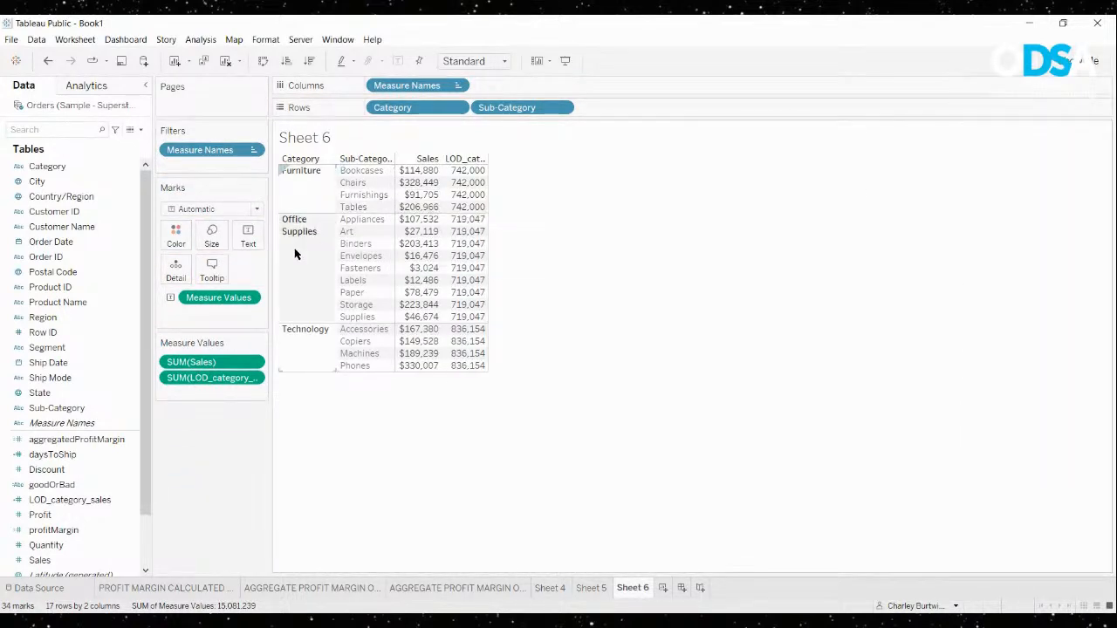
pyautogui.click(298, 225)
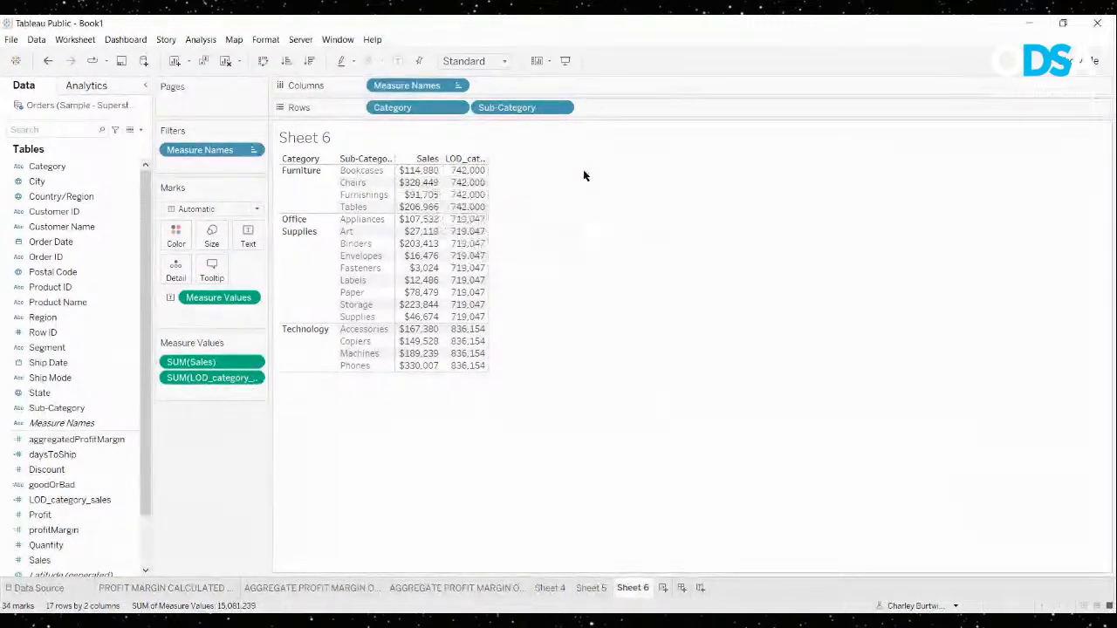
pyautogui.click(129, 507)
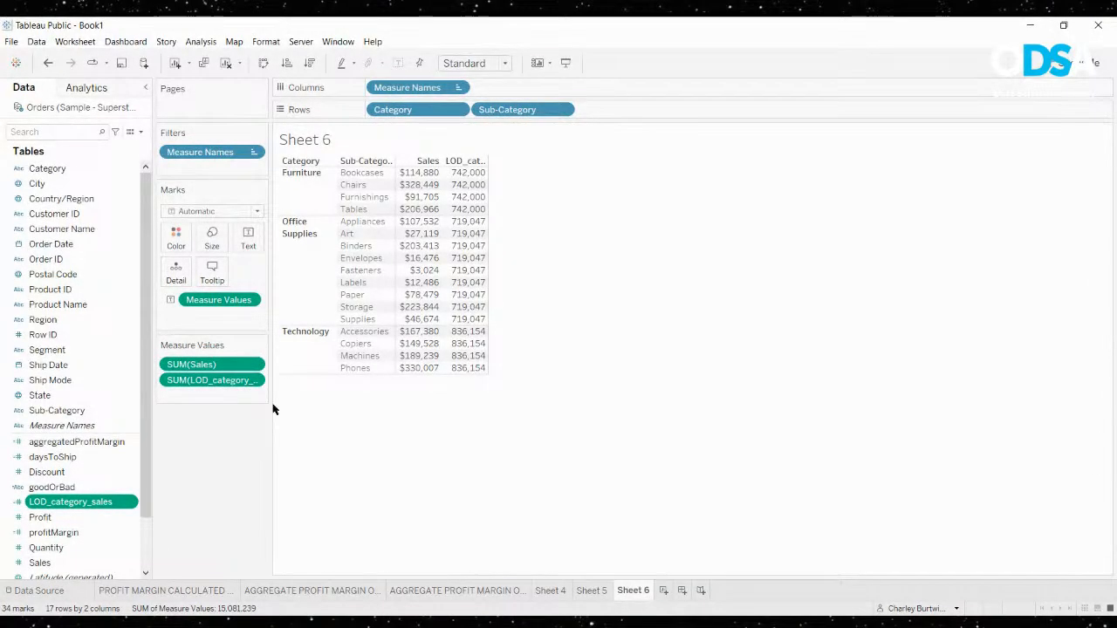
# Create a calculated field named percentOfCategorySales and move its editor so the Sales table is less covered
pyautogui.click(141, 133)
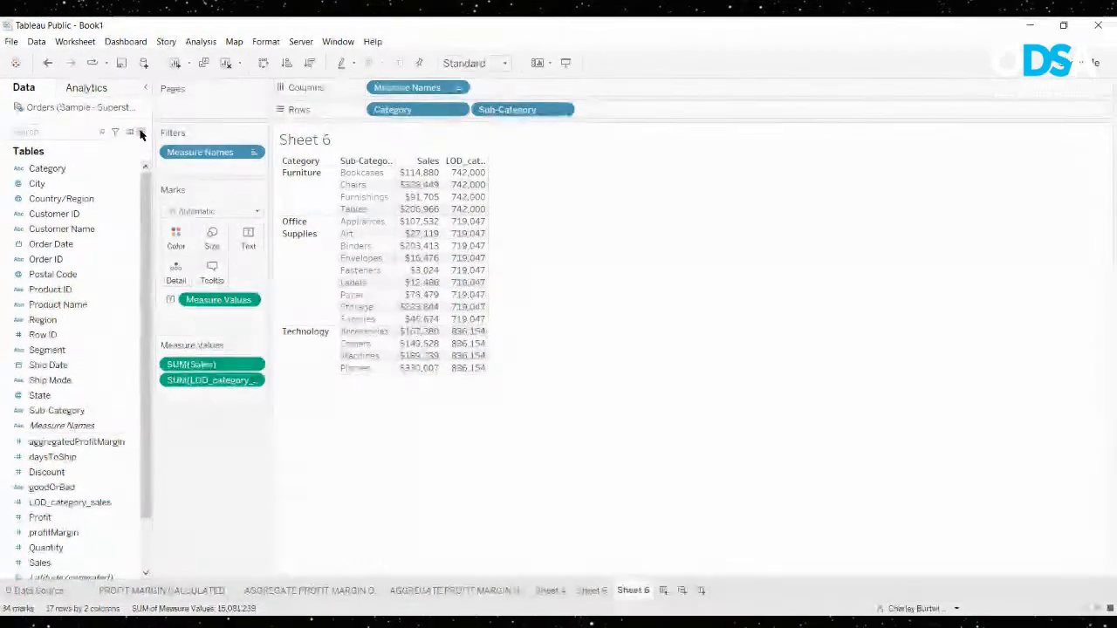
pyautogui.click(131, 144)
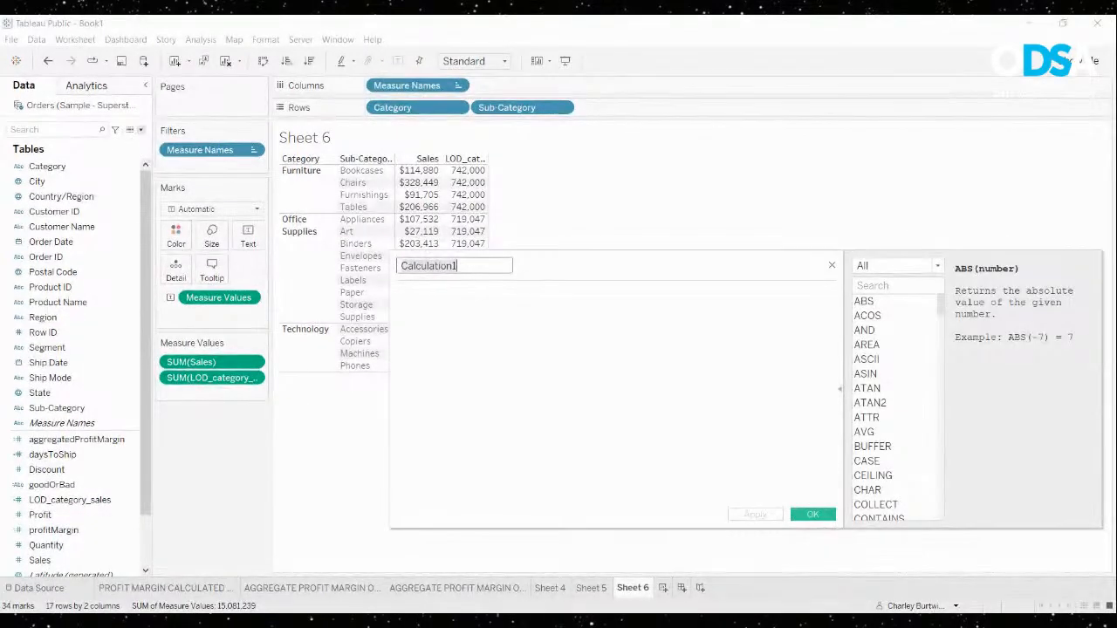
pyautogui.write('percent')
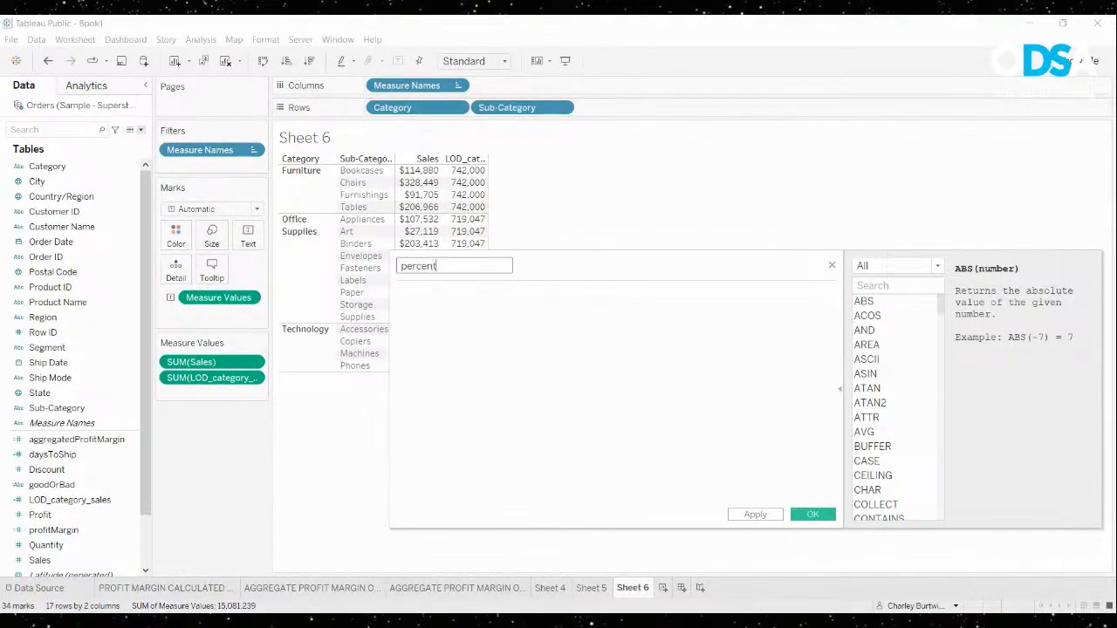
pyautogui.write('OfCategorySales')
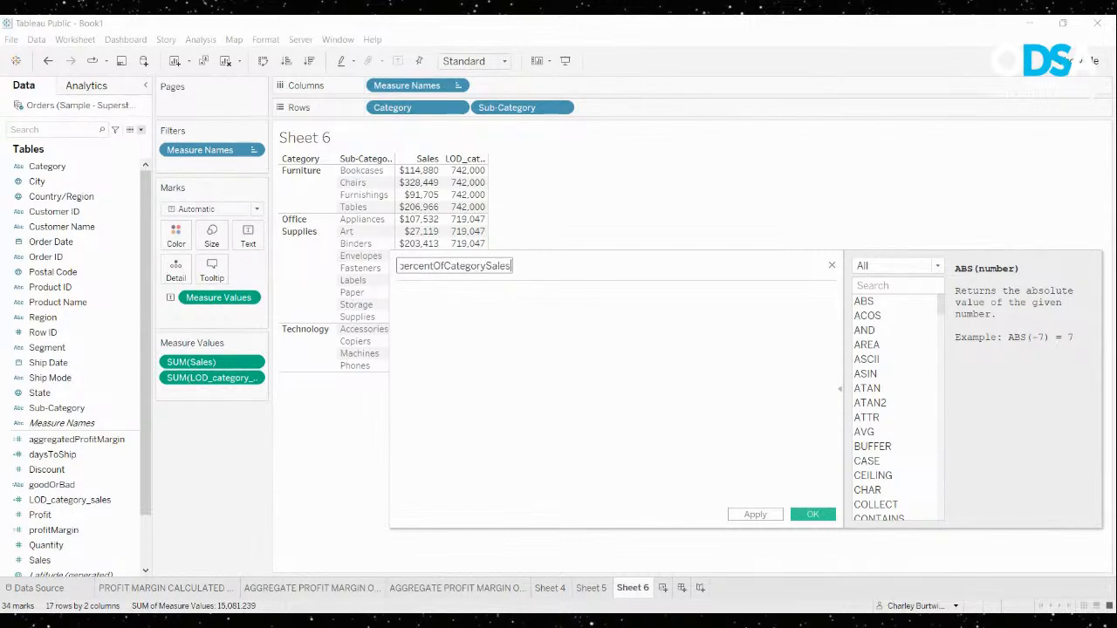
pyautogui.click(399, 294)
pyautogui.moveTo(558, 264); pyautogui.dragTo(604, 261)
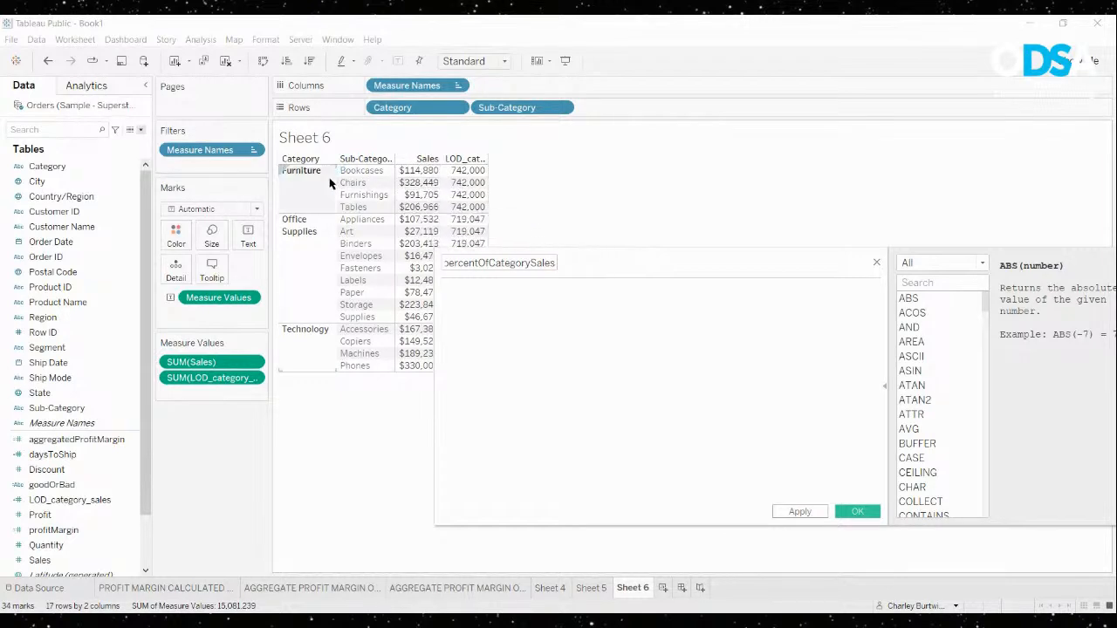
# Enter the formula SUM([Sales]) / [LOD_category_sales] for the percentOfCategorySales calculation
pyautogui.click(443, 292)
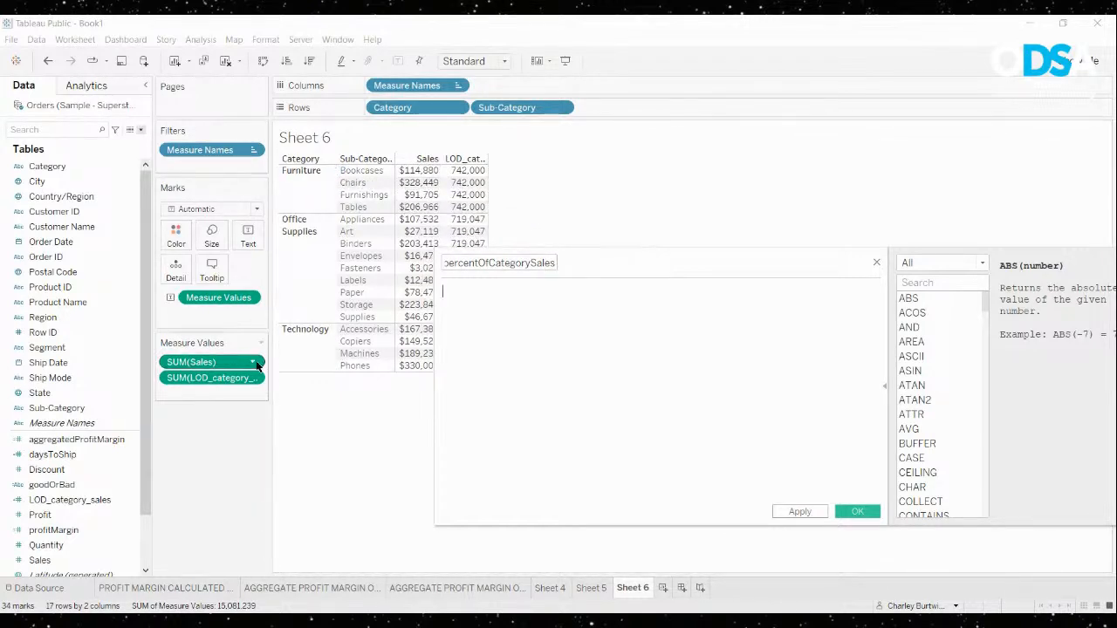
pyautogui.write('SUM(')
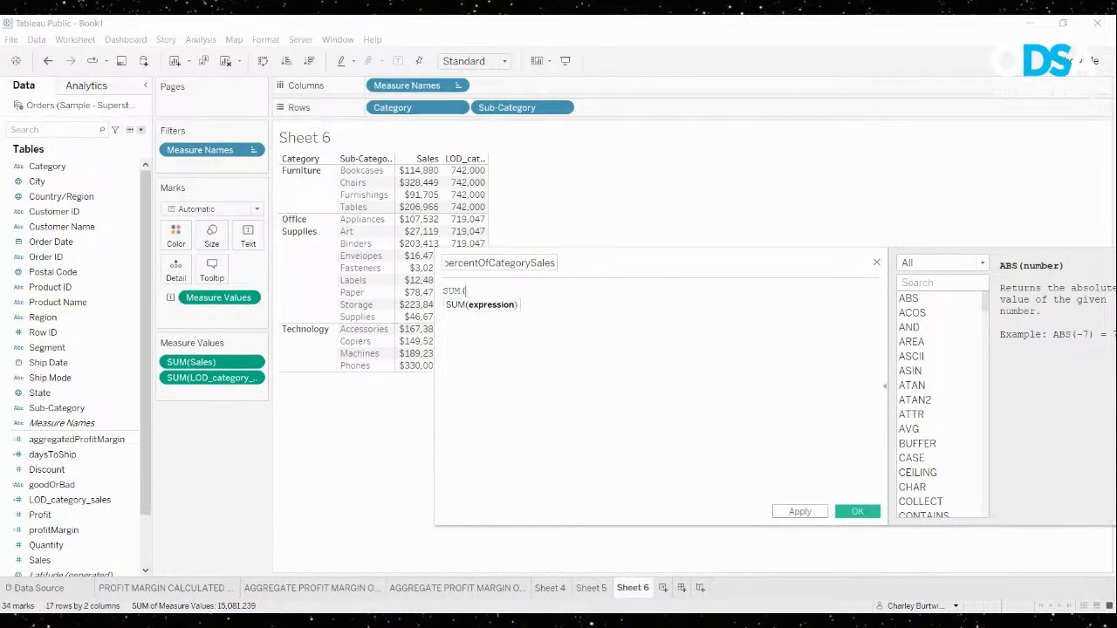
pyautogui.write('[Sal')
pyautogui.press('Return')
pyautogui.write(')')
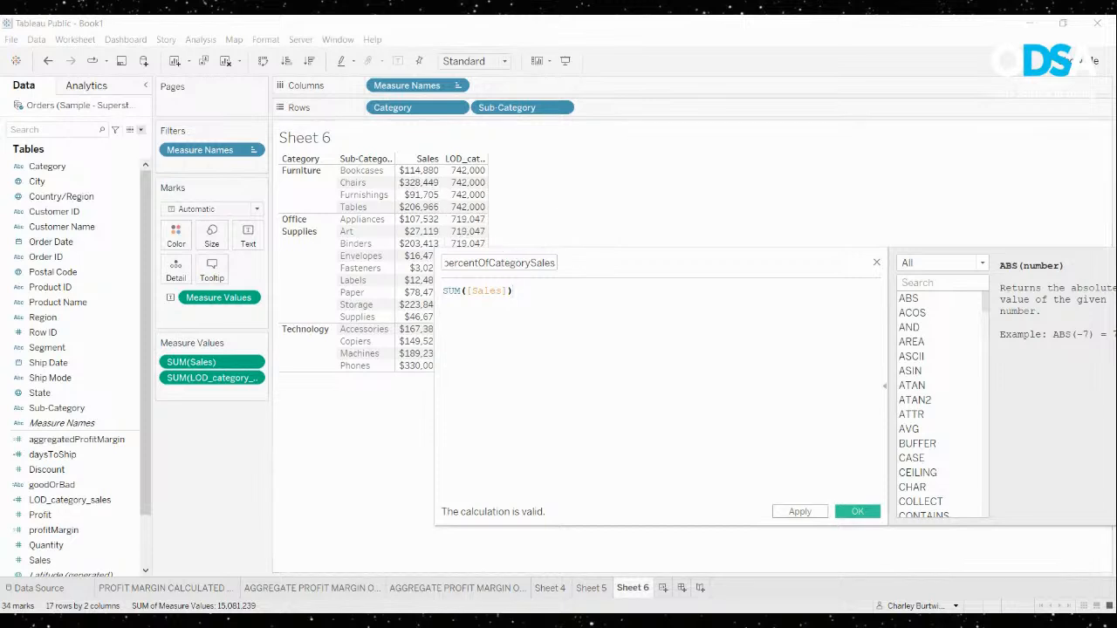
pyautogui.write(' / a')
pyautogui.press('Home')
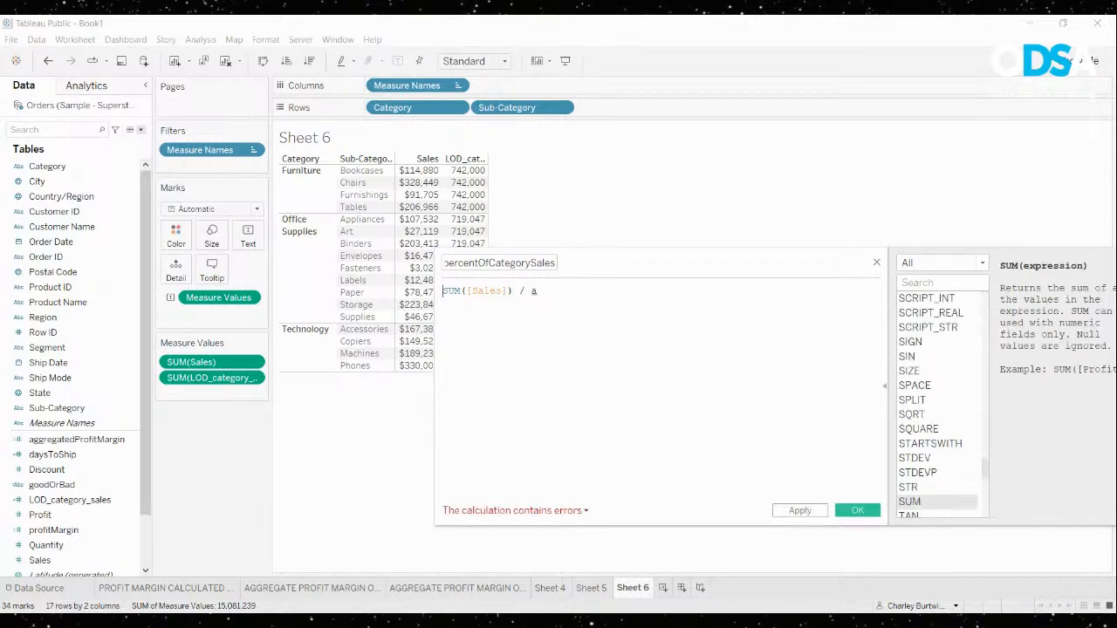
pyautogui.write('LOD')
pyautogui.press('BackSpace')
pyautogui.press('BackSpace')
pyautogui.press('BackSpace')
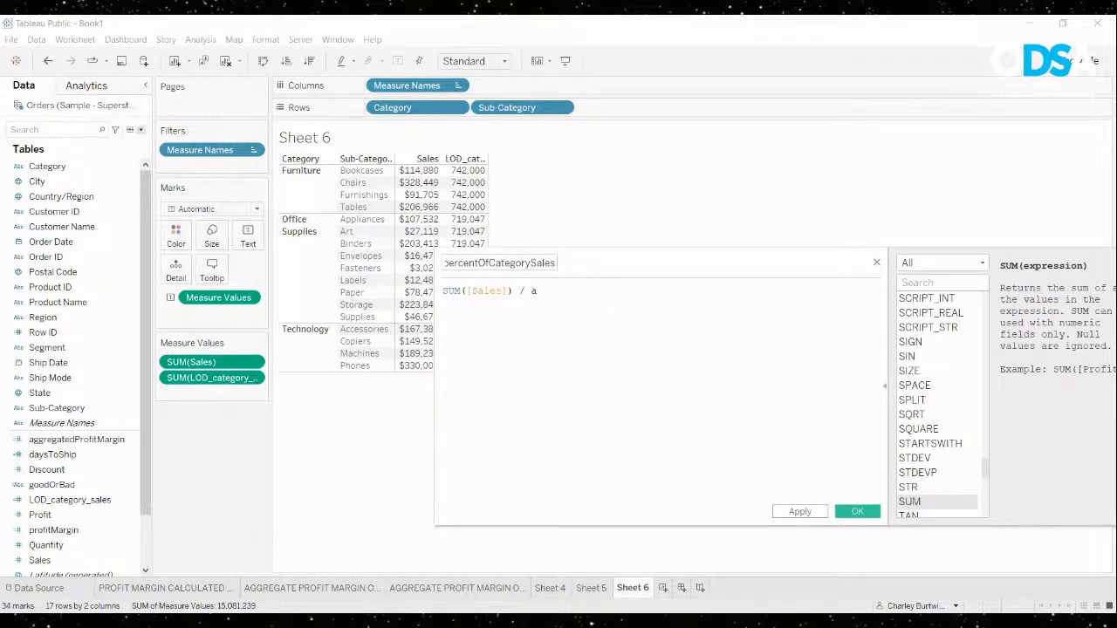
pyautogui.press('End')
pyautogui.press('BackSpace')
pyautogui.write('LO')
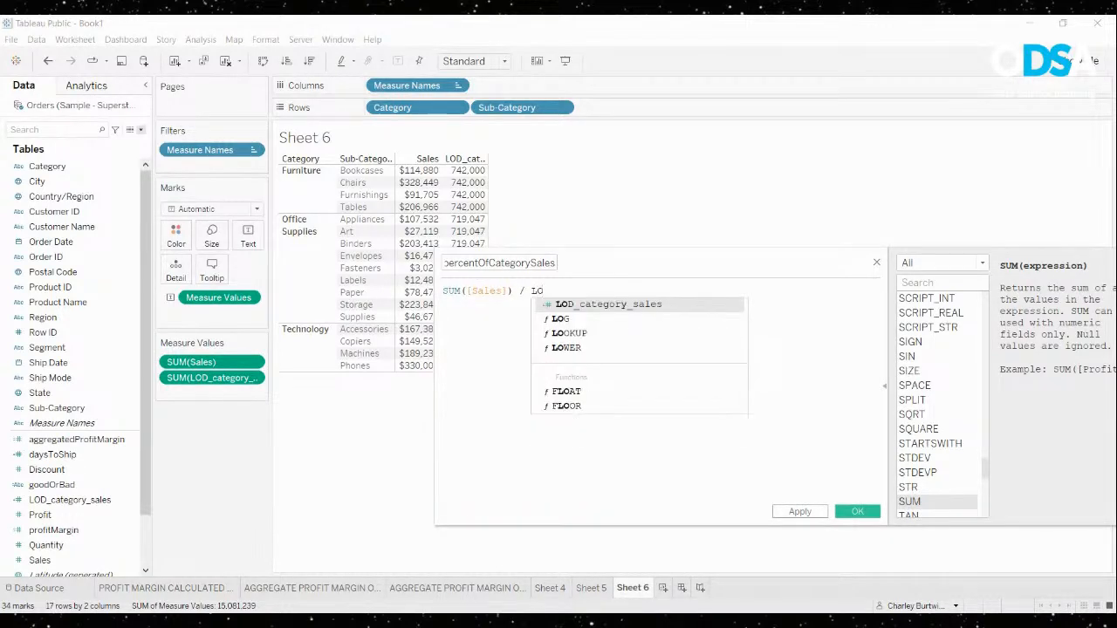
pyautogui.press('Return')
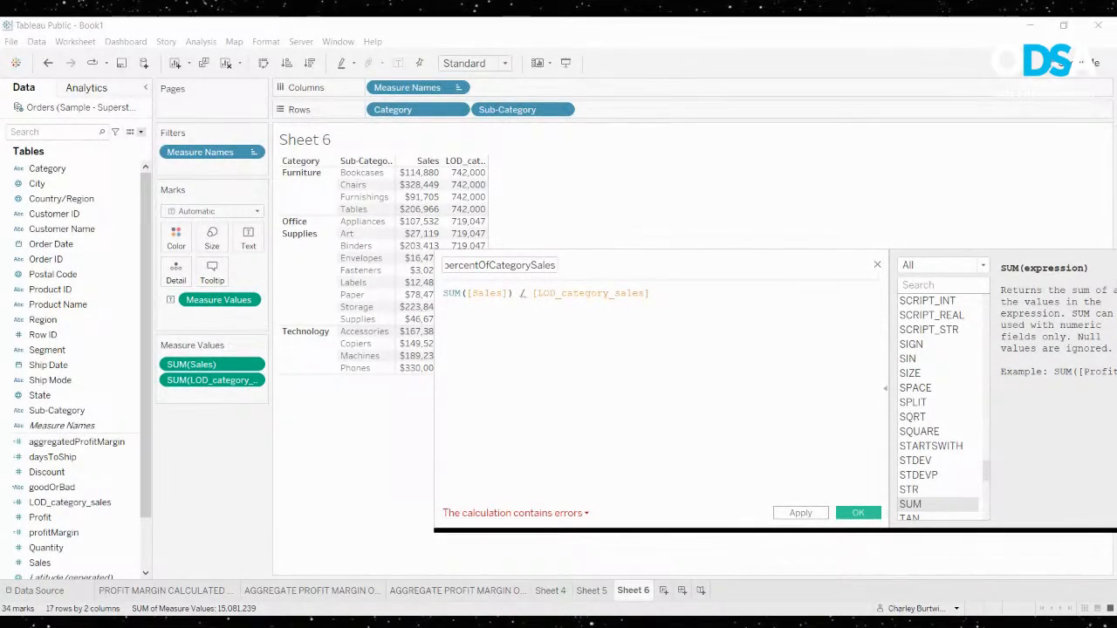
# Wrap LOD_category_sales in SUM() so that both sides of the division are aggregated
pyautogui.click(662, 296)
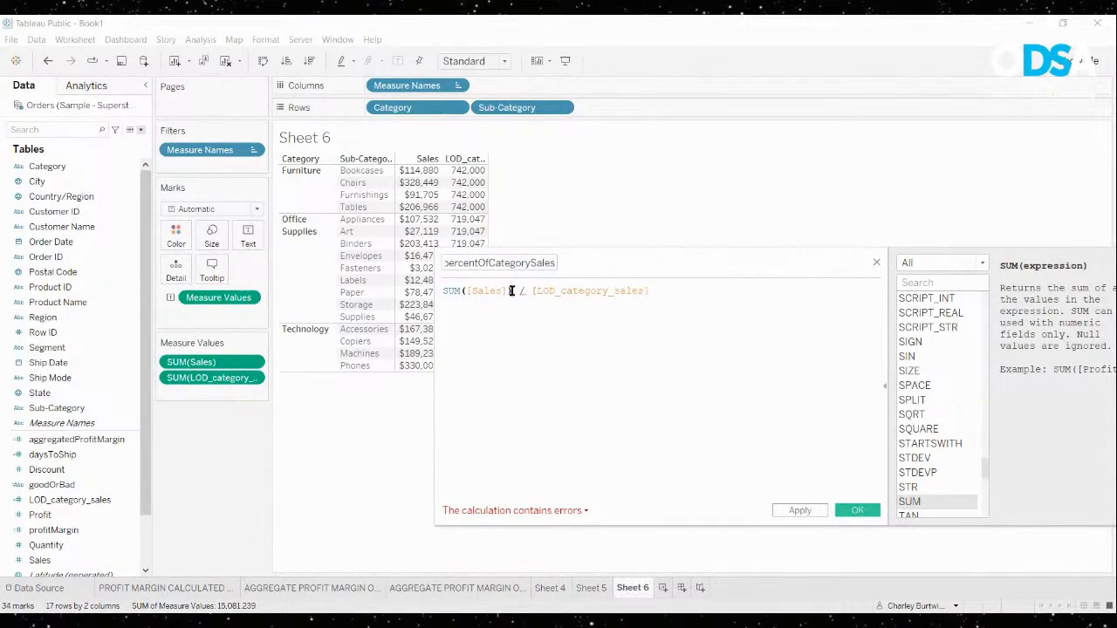
pyautogui.moveTo(512, 291); pyautogui.dragTo(444, 291)
pyautogui.doubleClick(452, 293)
pyautogui.click(531, 293)
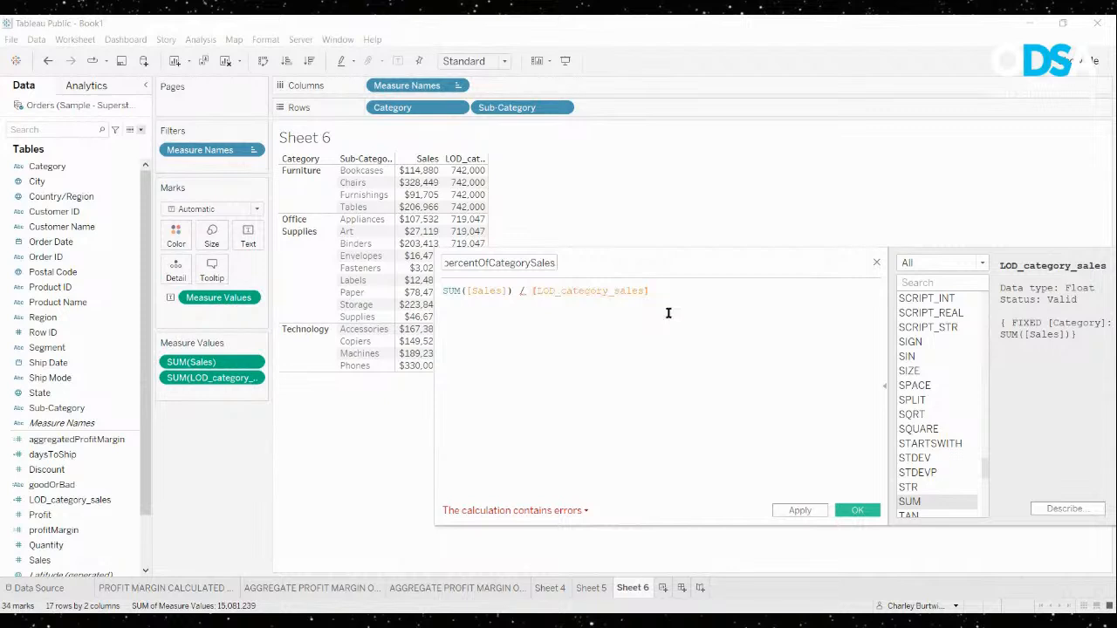
pyautogui.write('SUM(')
pyautogui.click(679, 291)
pyautogui.write(')')
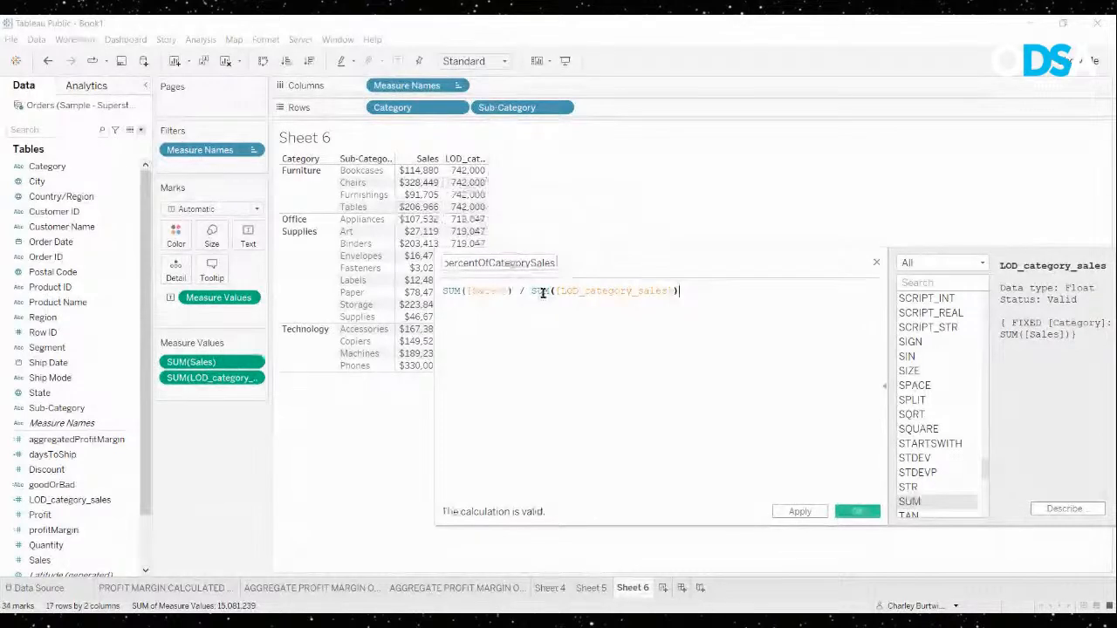
# Replace the SUM around LOD_category_sales with ATTR and save the calculated field
pyautogui.doubleClick(539, 290)
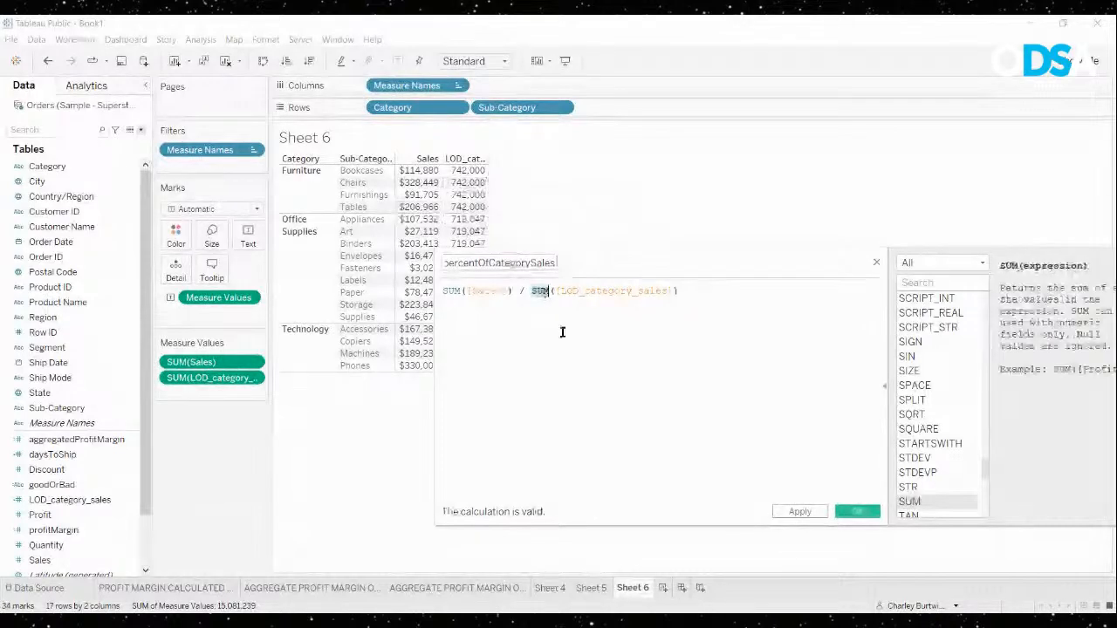
pyautogui.write('AT')
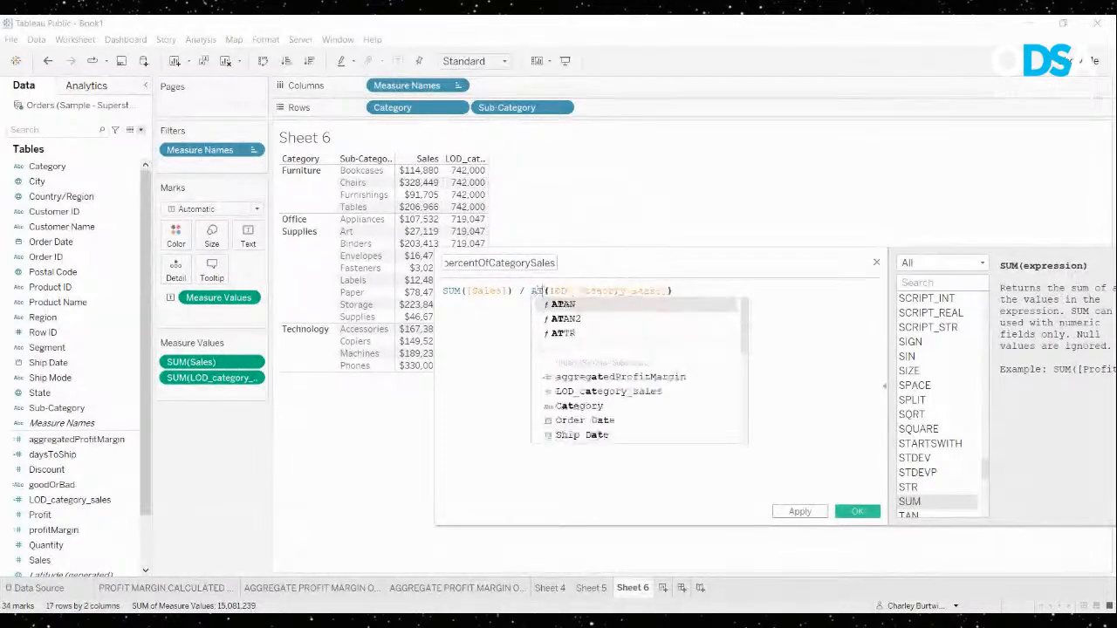
pyautogui.write('TR')
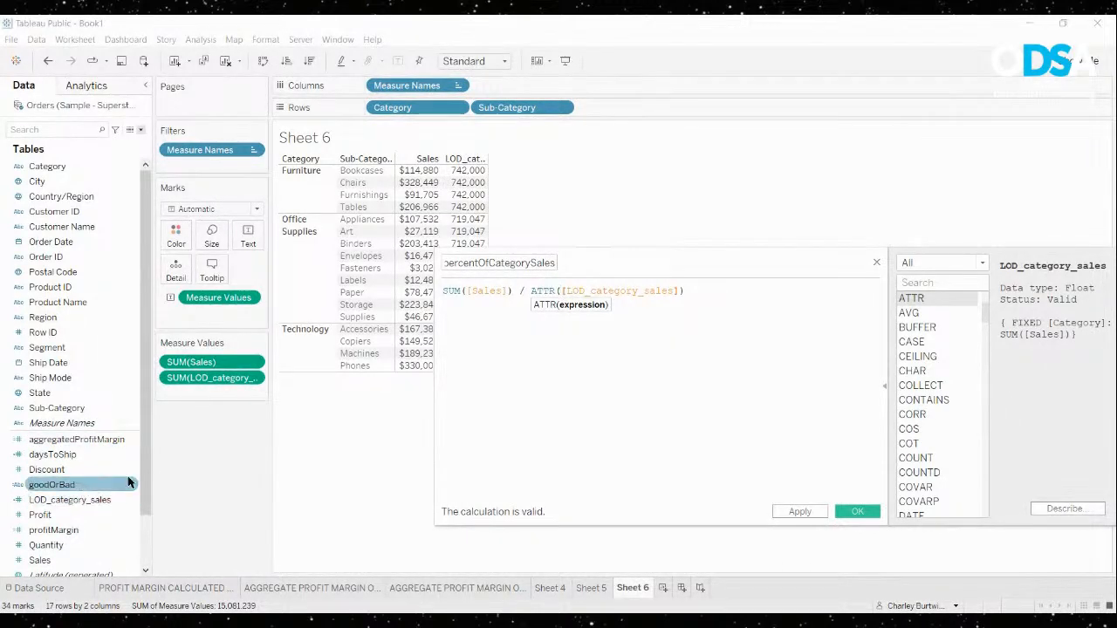
pyautogui.moveTo(470, 176)
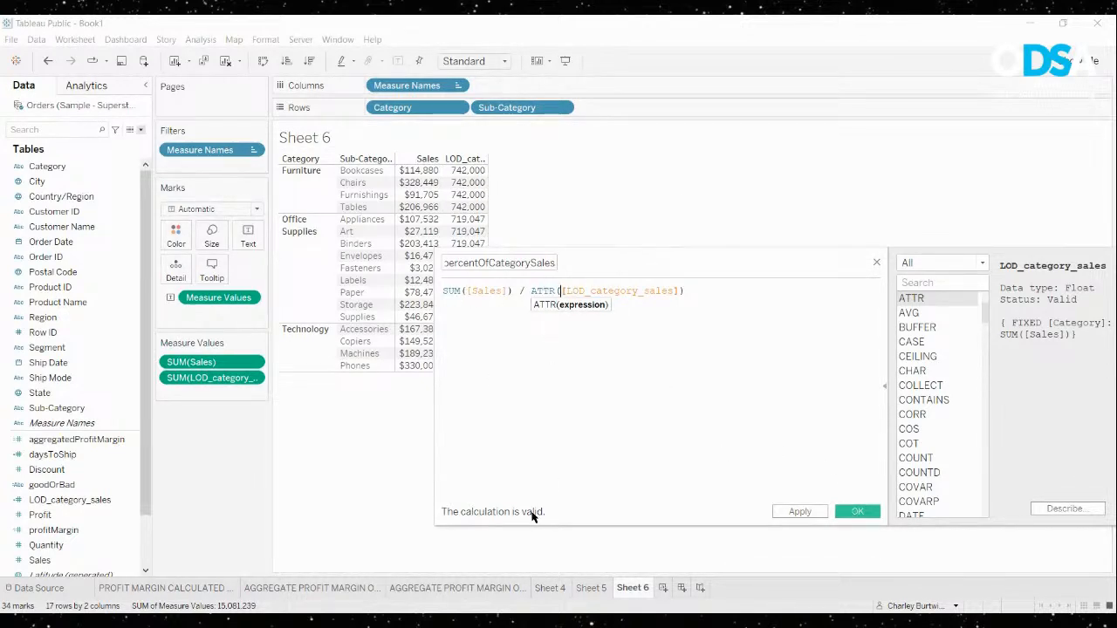
pyautogui.click(859, 512)
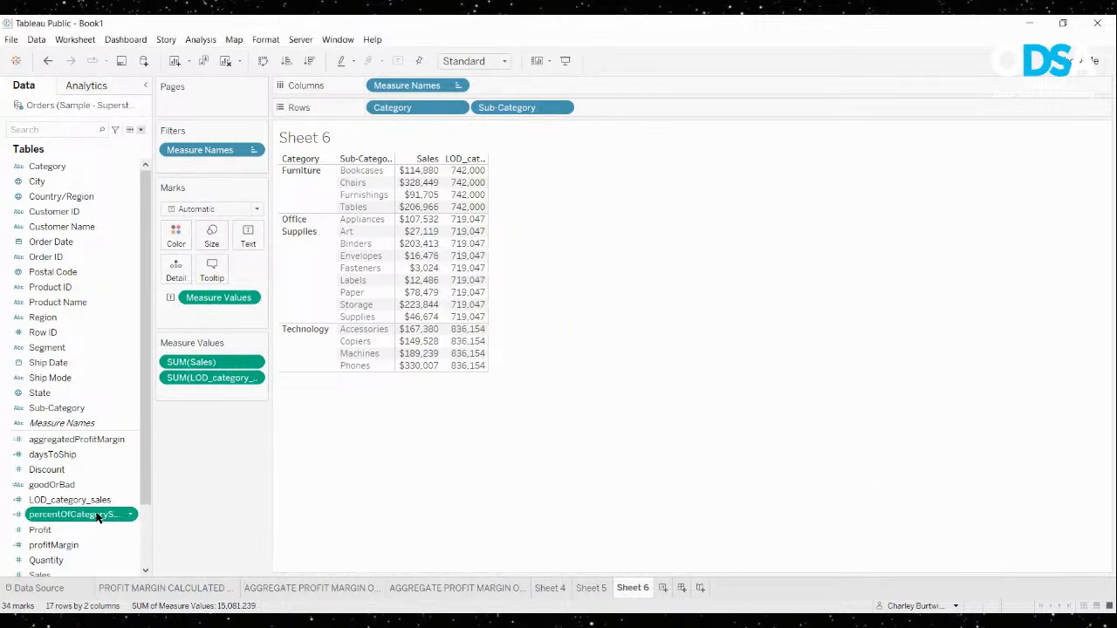
# Add percentOfCategorySales to the table's measures and set its default number format to Percentage with 2 decimal places
pyautogui.moveTo(98, 515); pyautogui.dragTo(209, 395)
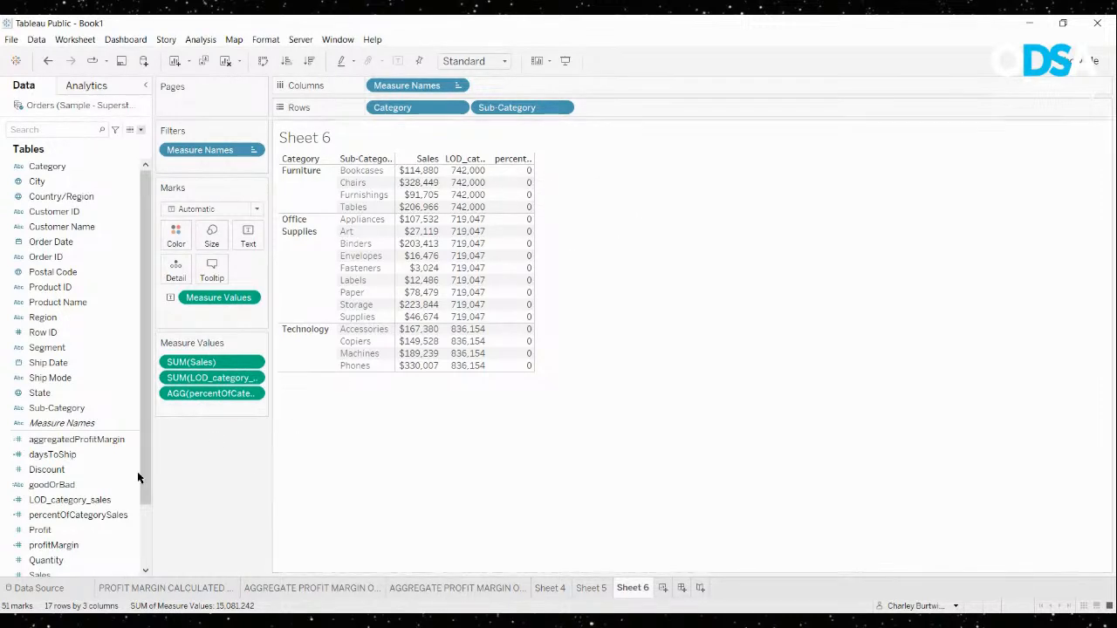
pyautogui.click(131, 518)
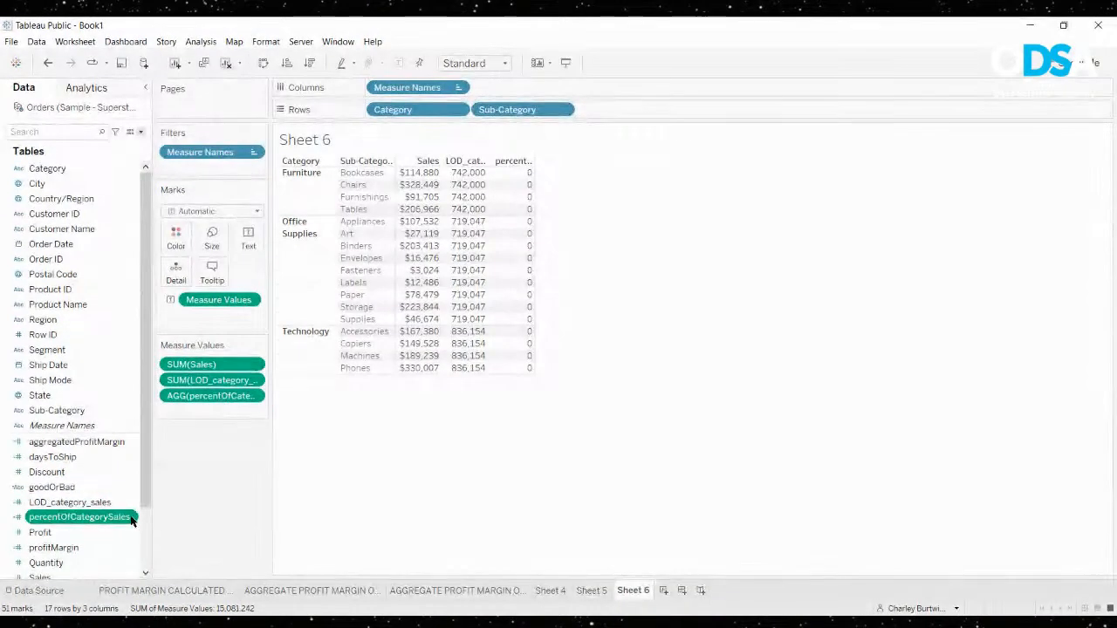
pyautogui.click(303, 446)
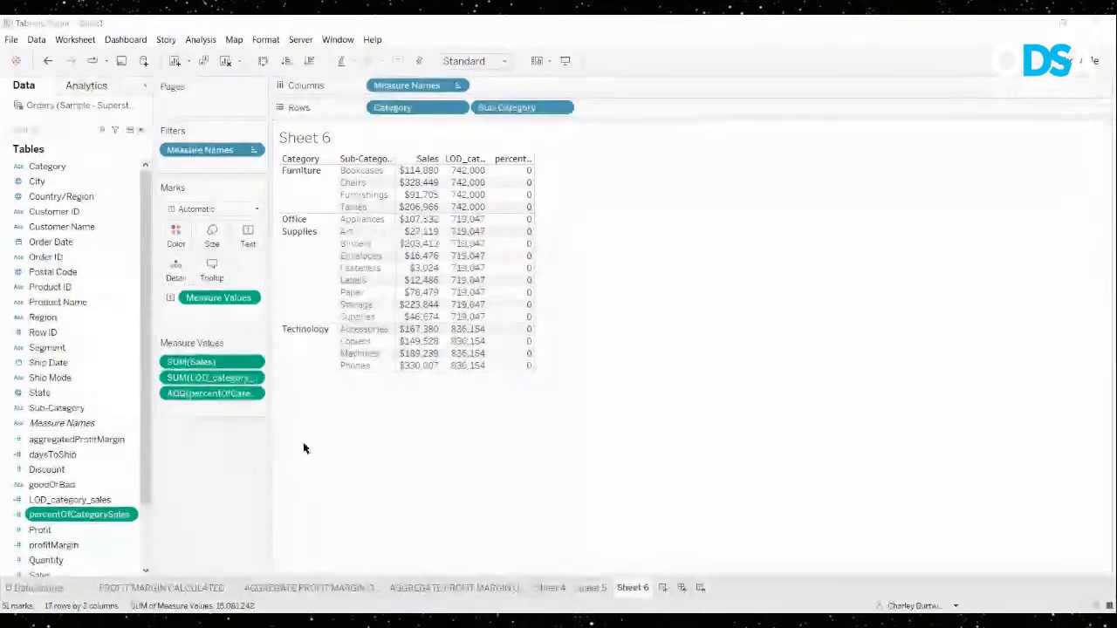
pyautogui.click(454, 307)
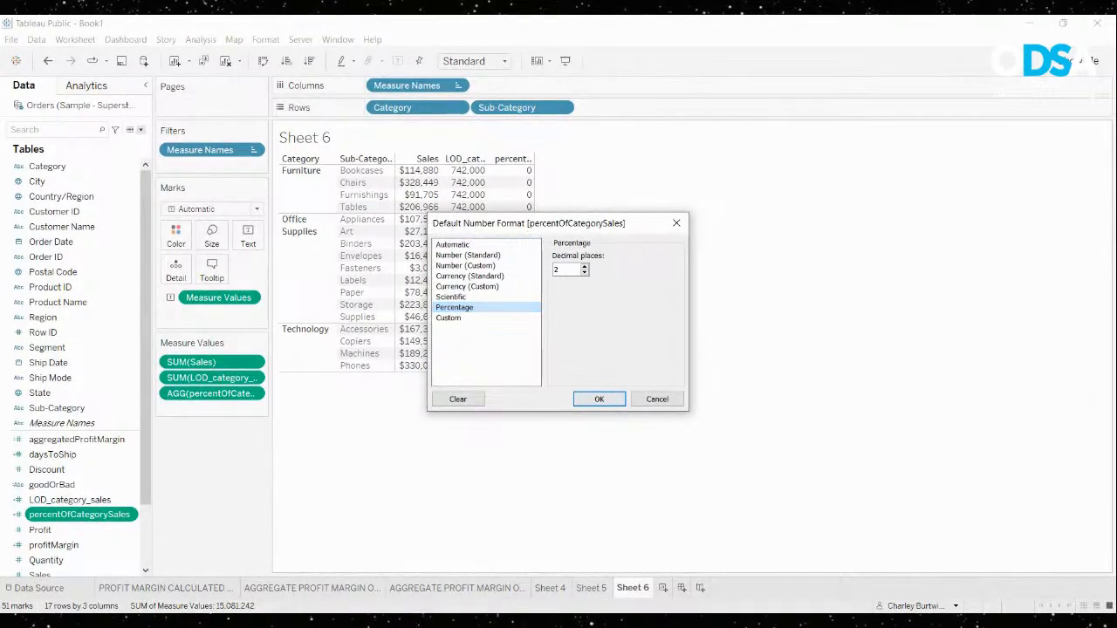
pyautogui.click(599, 399)
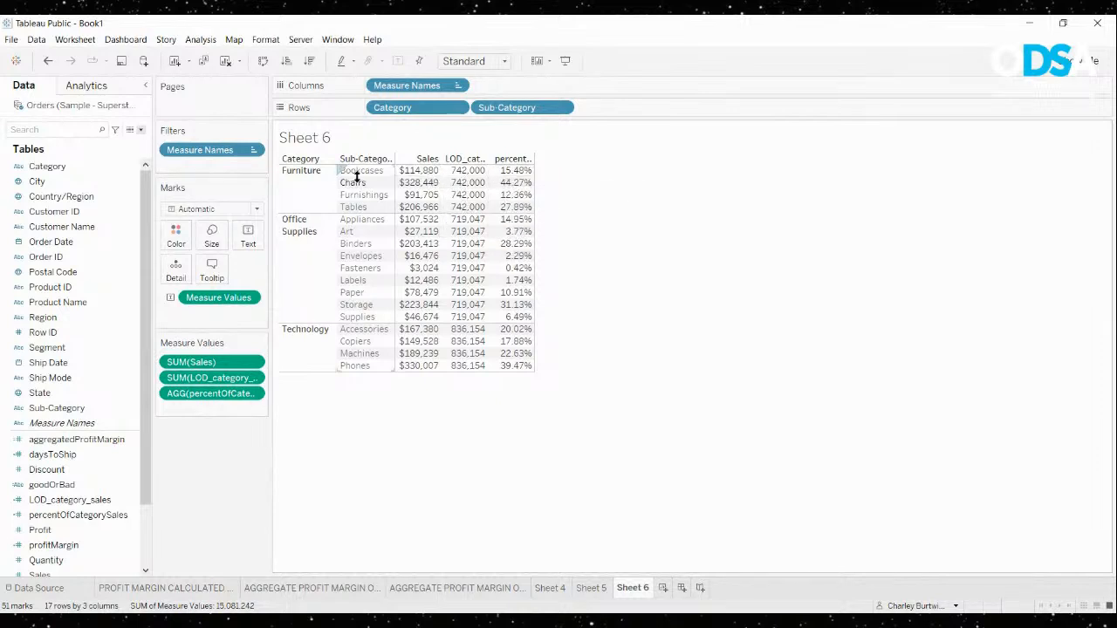
# Check the total of the percentOfCategorySales values by selecting all Furniture sub-categories' percentages, and clear the selection
pyautogui.moveTo(422, 178)
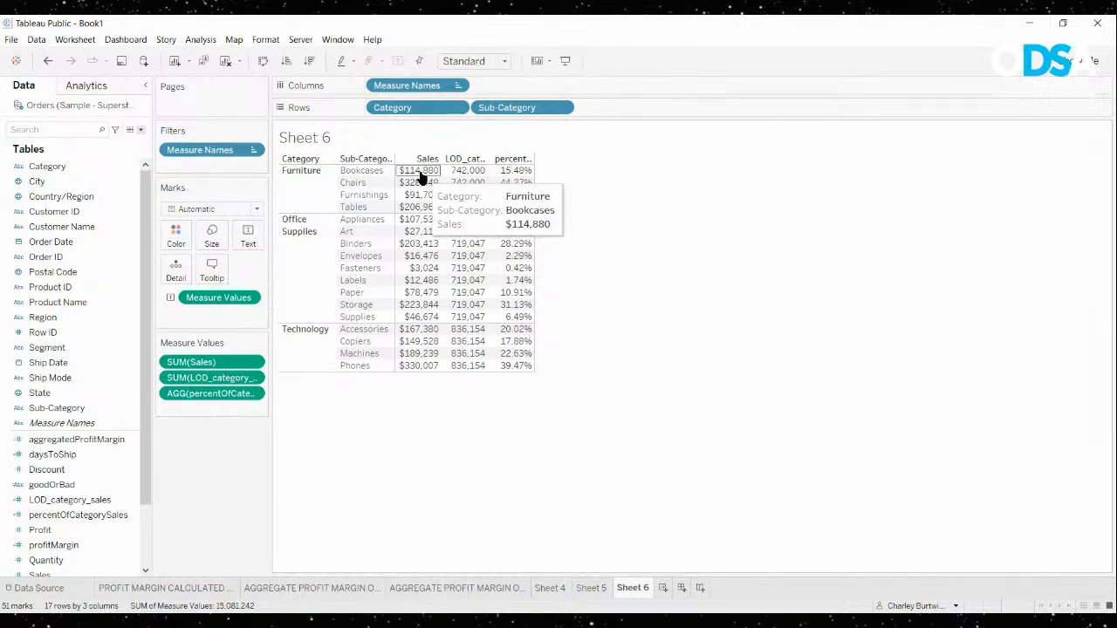
pyautogui.moveTo(509, 175)
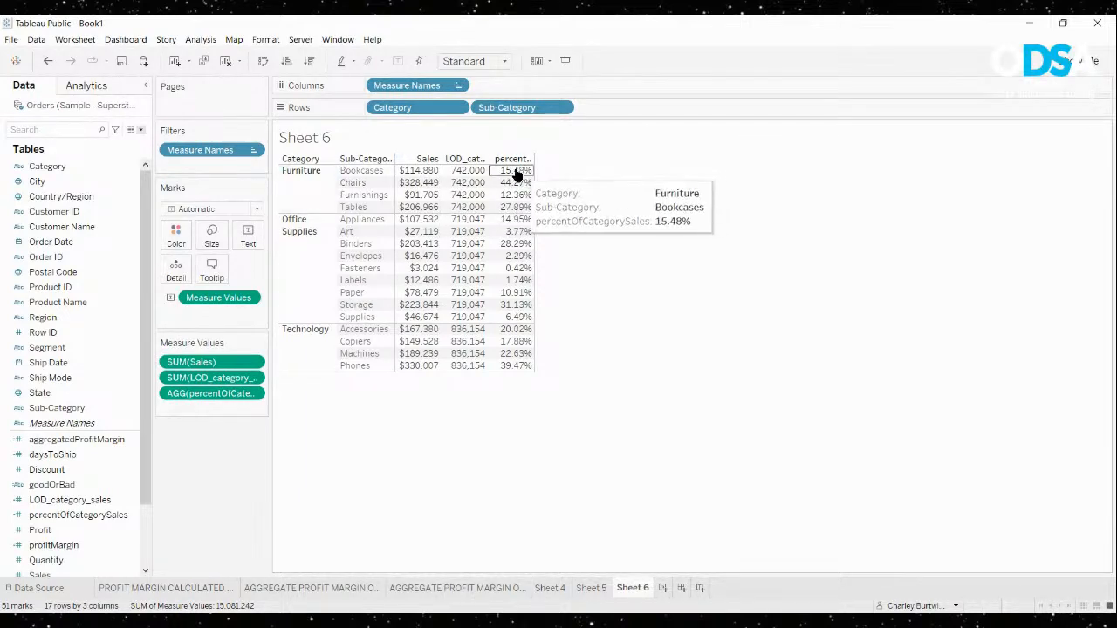
pyautogui.moveTo(467, 200)
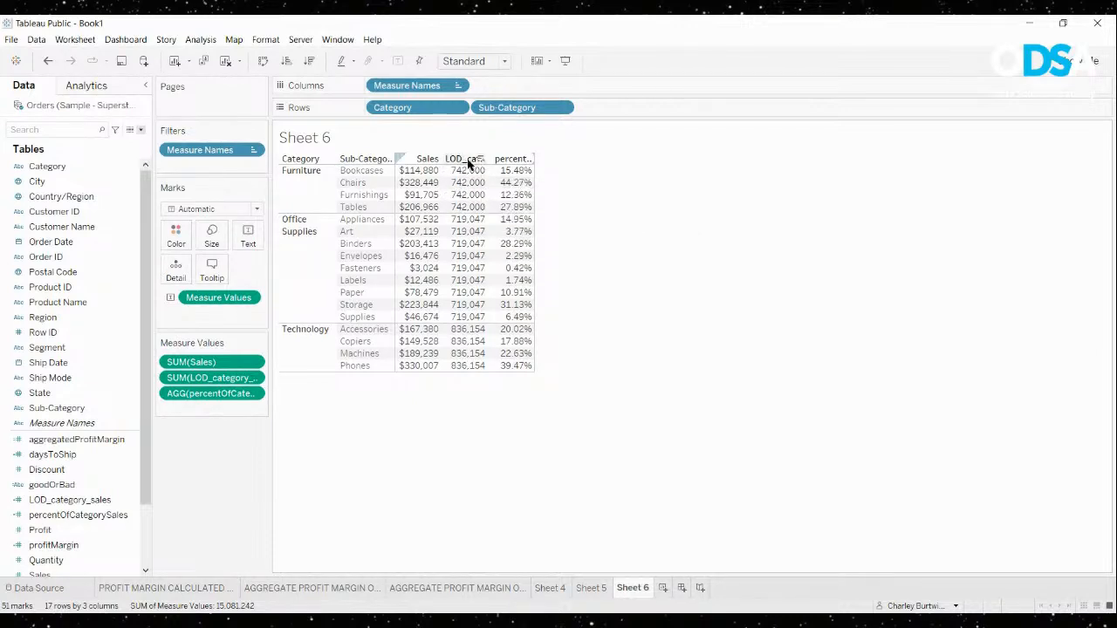
pyautogui.click(511, 171)
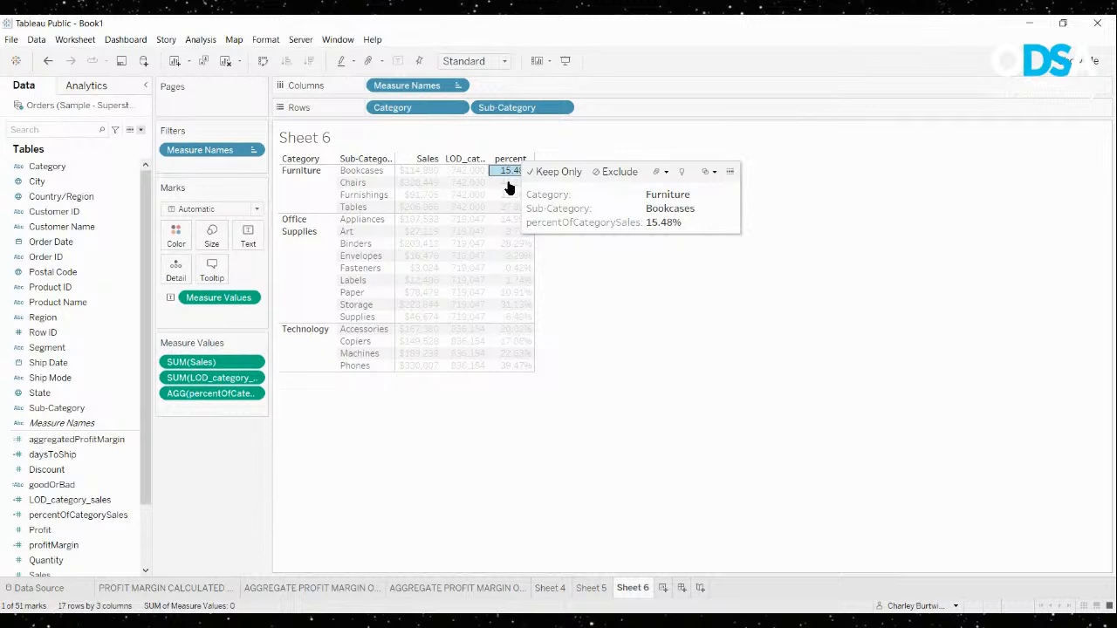
pyautogui.moveTo(506, 177); pyautogui.dragTo(511, 215)
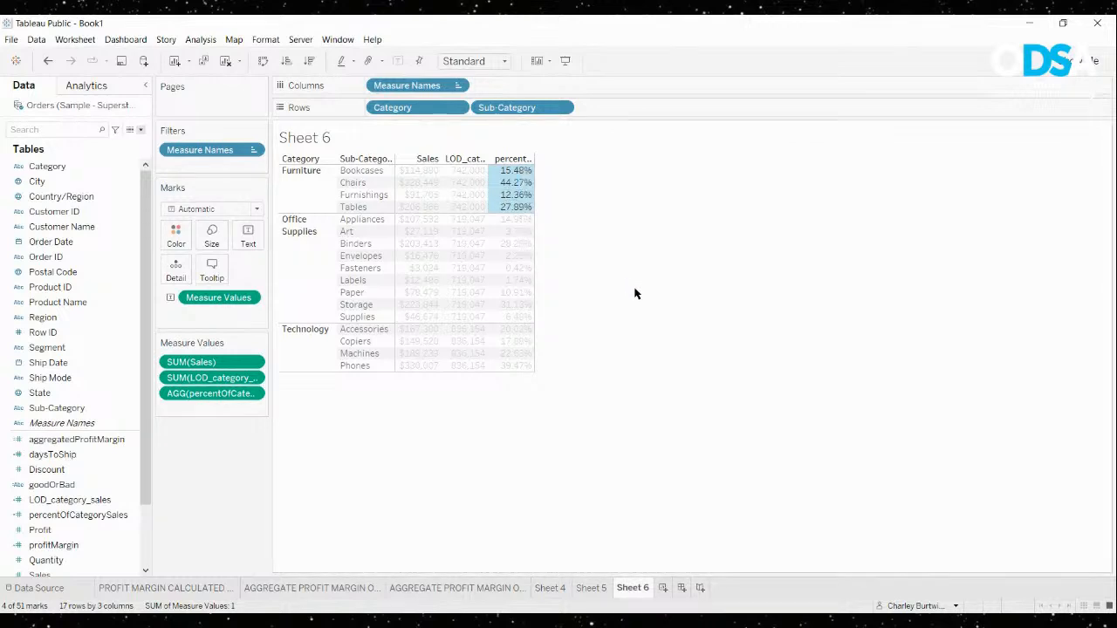
pyautogui.click(634, 292)
# Select the percentOfCategorySales values of every Office Supplies sub-category to check their total, and clear the selection
pyautogui.click(511, 220)
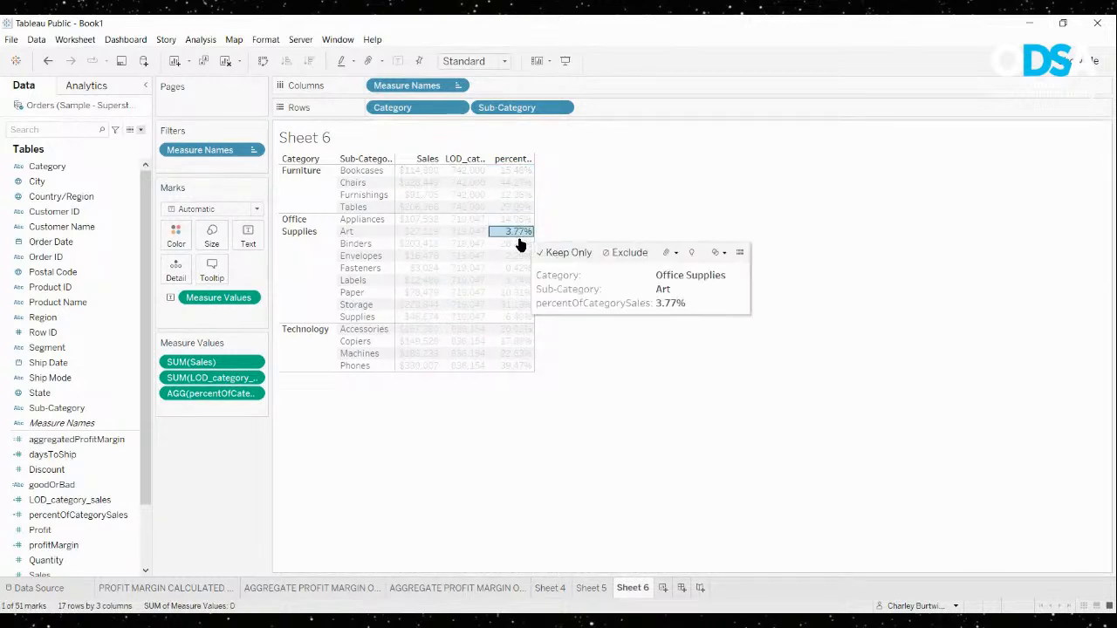
pyautogui.keyDown('ctrl'); pyautogui.click(511, 317); pyautogui.keyUp('ctrl')
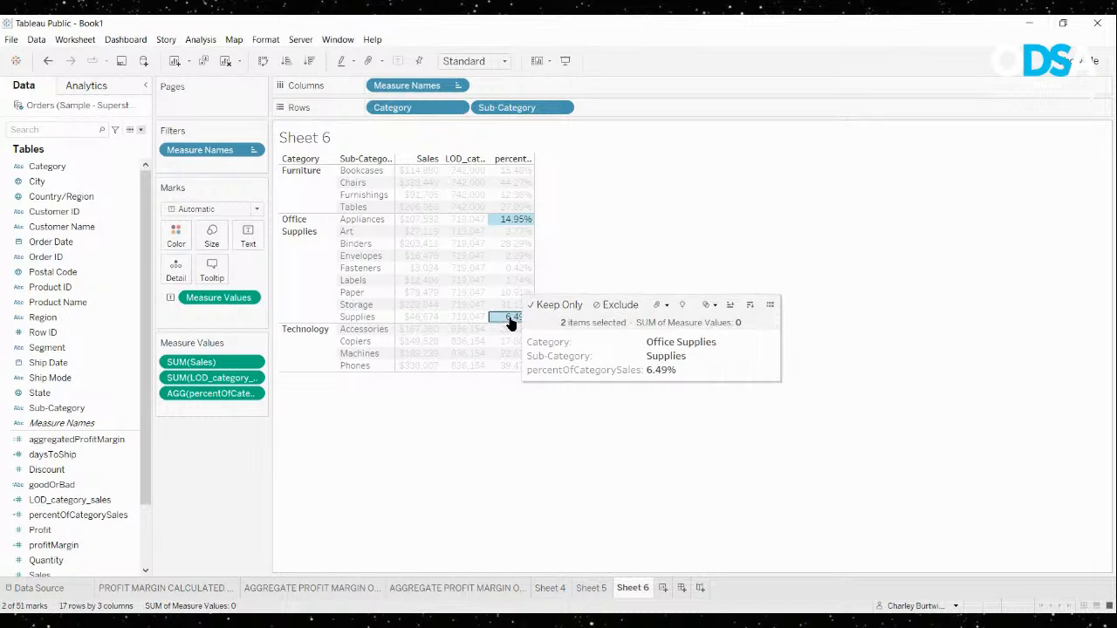
pyautogui.keyDown('ctrl'); pyautogui.click(511, 304); pyautogui.keyUp('ctrl')
pyautogui.keyDown('ctrl'); pyautogui.click(511, 292); pyautogui.keyUp('ctrl')
pyautogui.keyDown('ctrl'); pyautogui.click(510, 280); pyautogui.keyUp('ctrl')
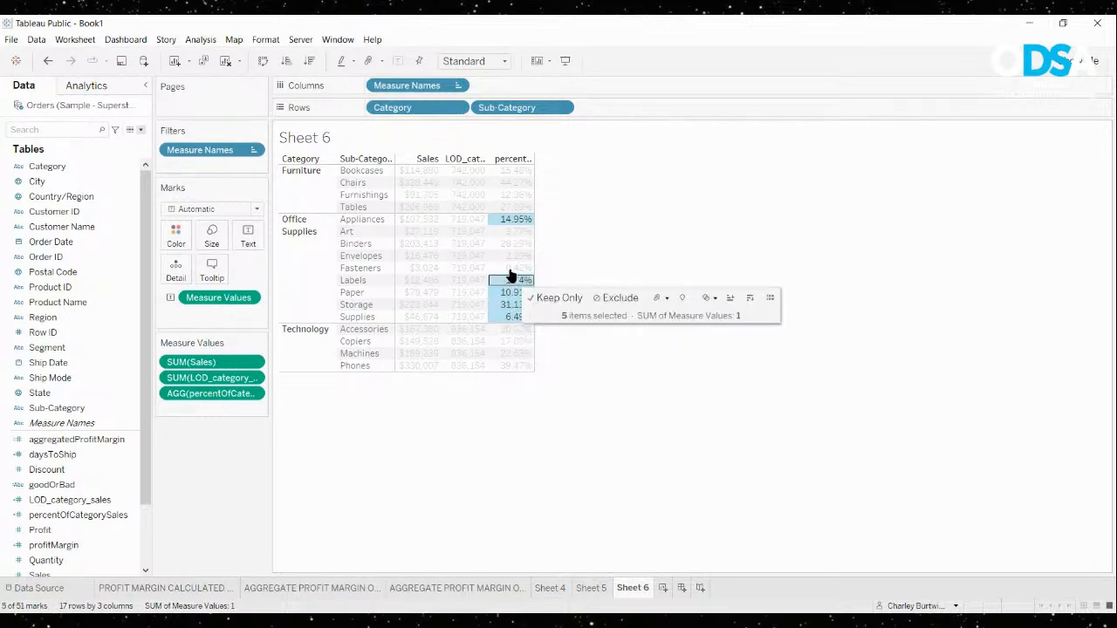
pyautogui.keyDown('ctrl'); pyautogui.click(510, 268); pyautogui.keyUp('ctrl')
pyautogui.keyDown('ctrl'); pyautogui.click(510, 255); pyautogui.keyUp('ctrl')
pyautogui.keyDown('ctrl'); pyautogui.click(511, 244); pyautogui.keyUp('ctrl')
pyautogui.keyDown('ctrl'); pyautogui.click(511, 232); pyautogui.keyUp('ctrl')
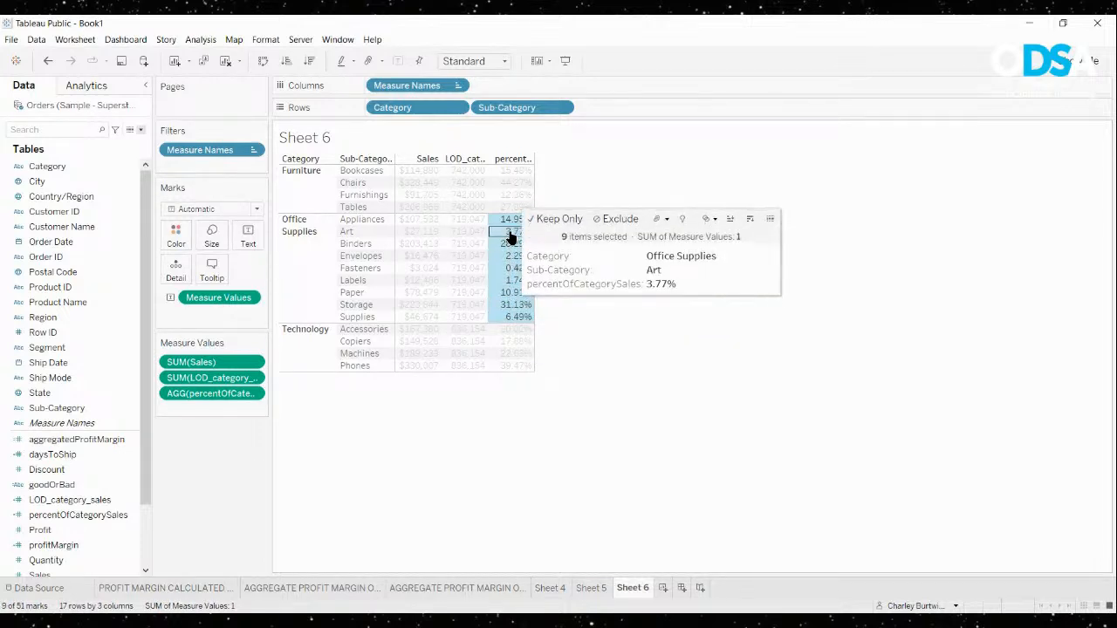
pyautogui.click(708, 351)
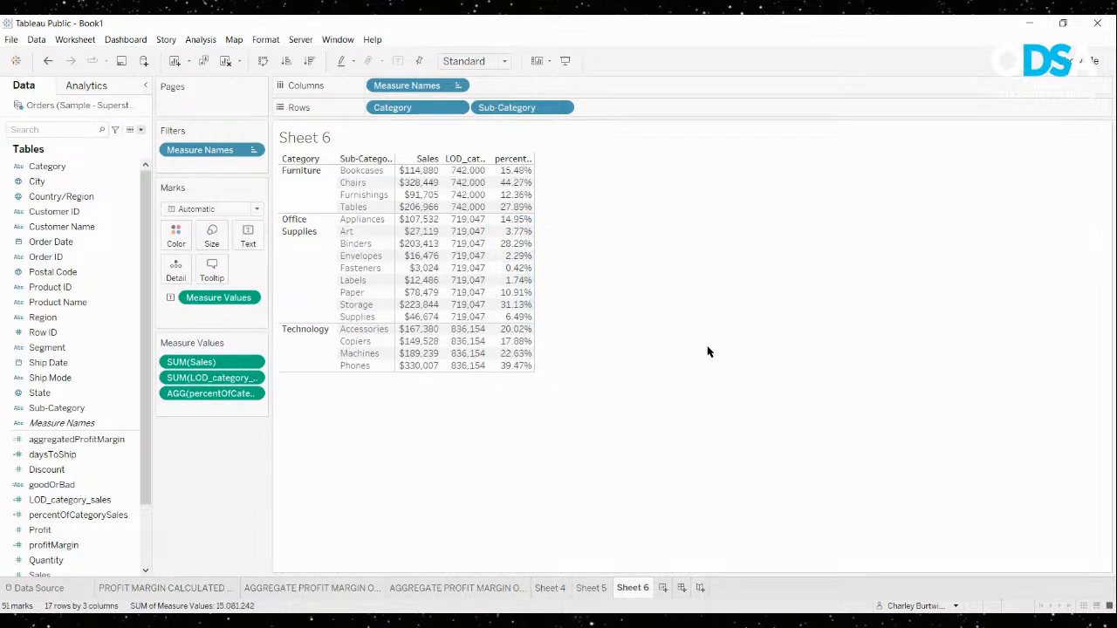
# Remove LOD_category_sales from the table's measures, keeping Sales and percentOfCategorySales
pyautogui.moveTo(231, 377); pyautogui.dragTo(222, 484)
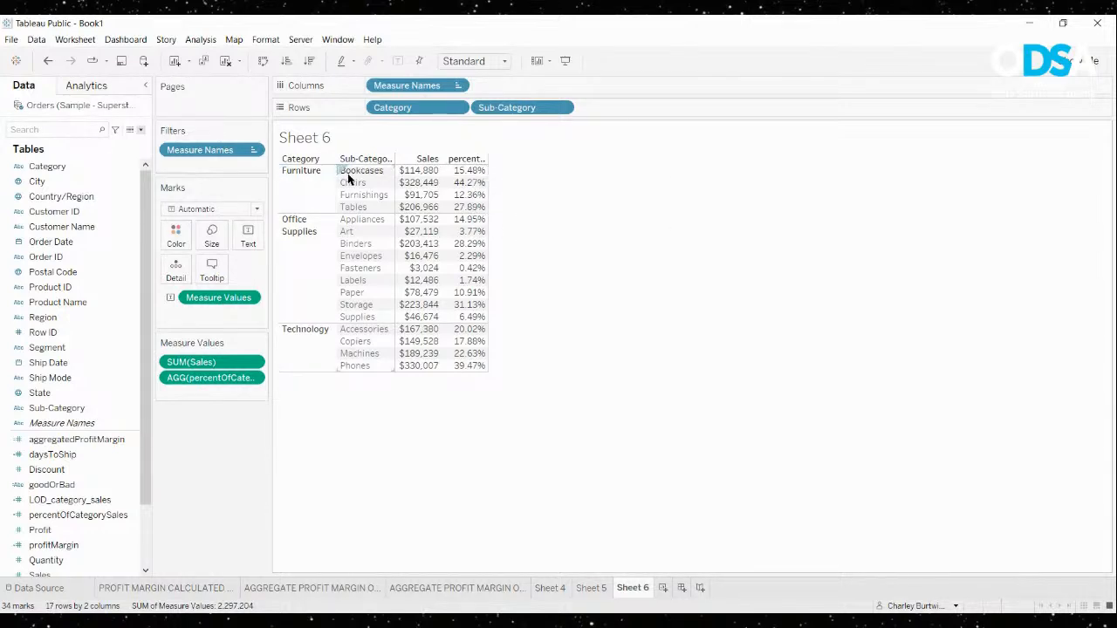
pyautogui.moveTo(432, 197)
# Create a new worksheet with Region and Category on Rows and Profit on Columns
pyautogui.click(663, 589)
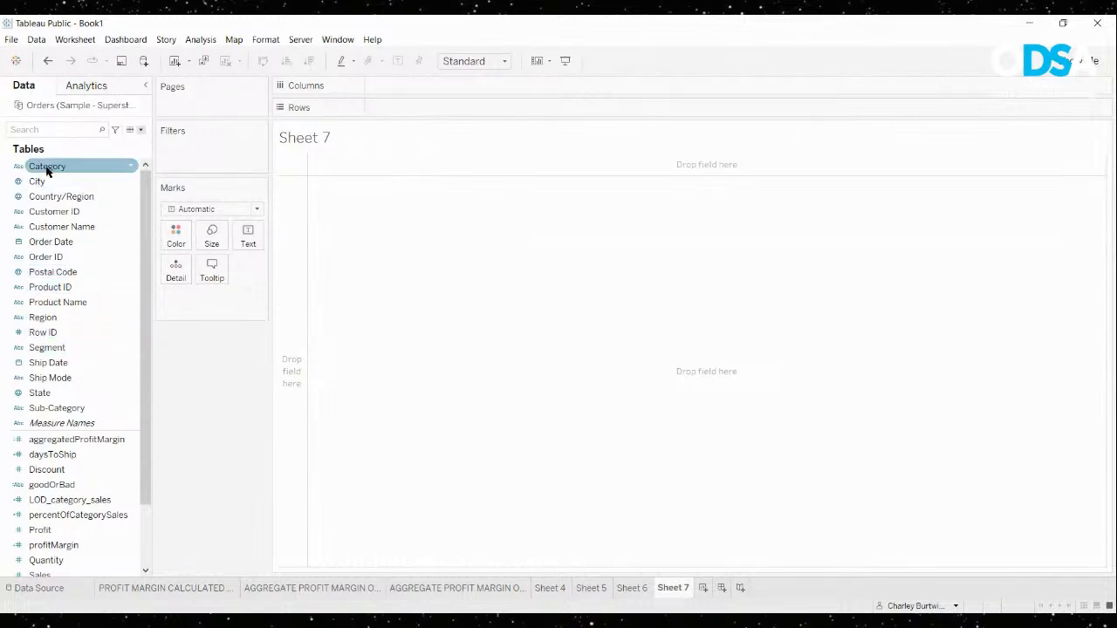
pyautogui.moveTo(54, 317); pyautogui.dragTo(412, 110)
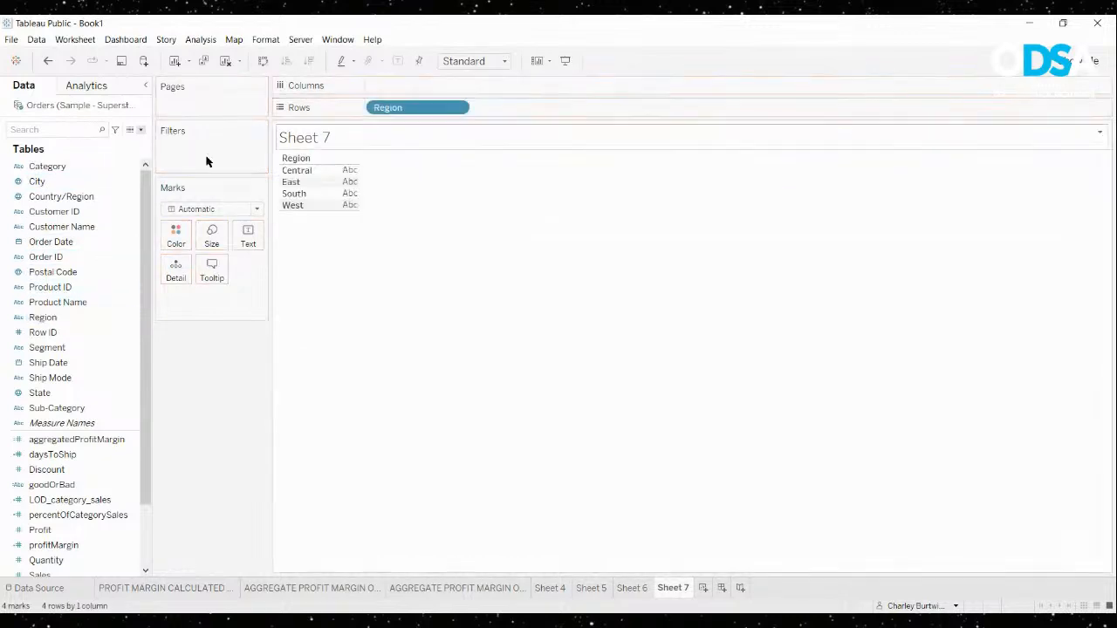
pyautogui.doubleClick(62, 167)
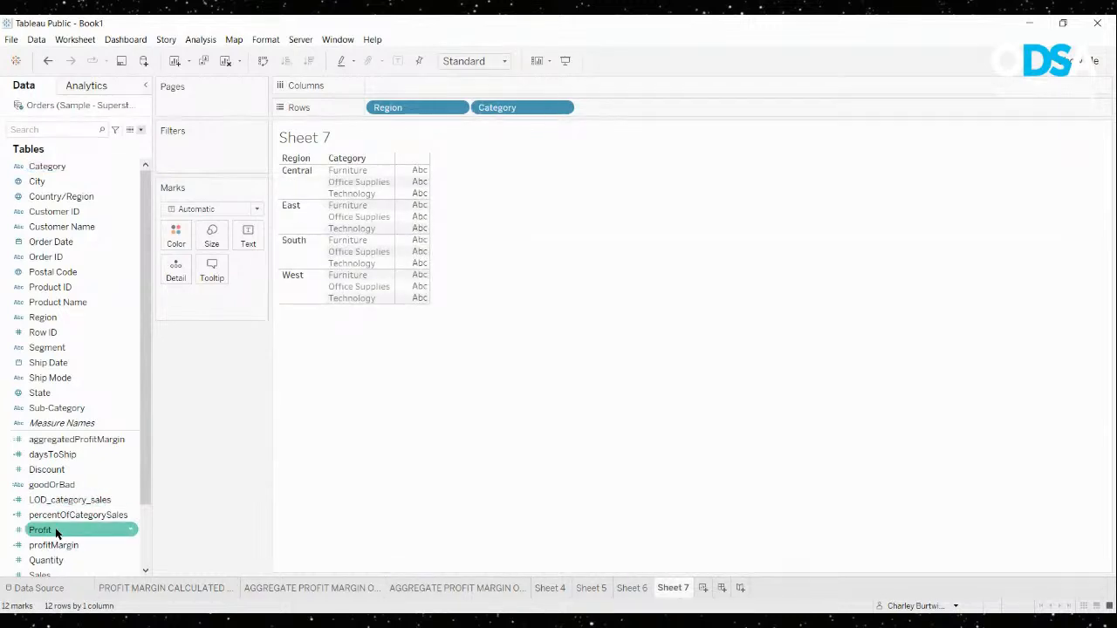
pyautogui.moveTo(45, 533)
pyautogui.mouseDown()
pyautogui.moveTo(113, 513)
pyautogui.moveTo(297, 190)
pyautogui.moveTo(410, 87)
pyautogui.moveTo(388, 87)
pyautogui.mouseUp()
# Convert the Profit bar chart to a text table and place Region before Category on Rows
pyautogui.click(1059, 63)
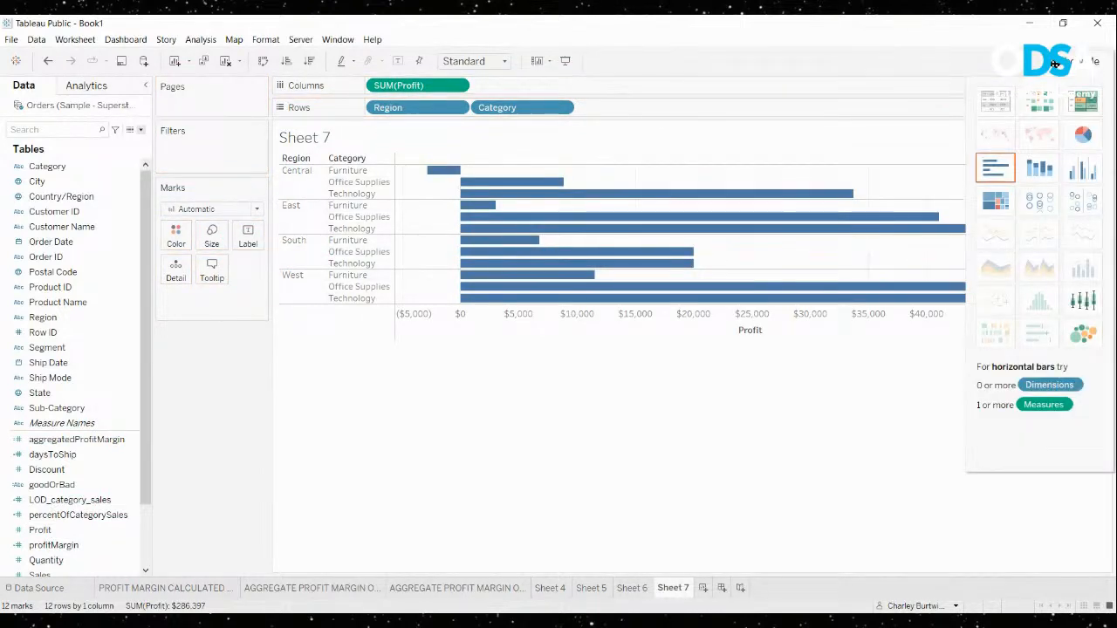
pyautogui.click(1004, 102)
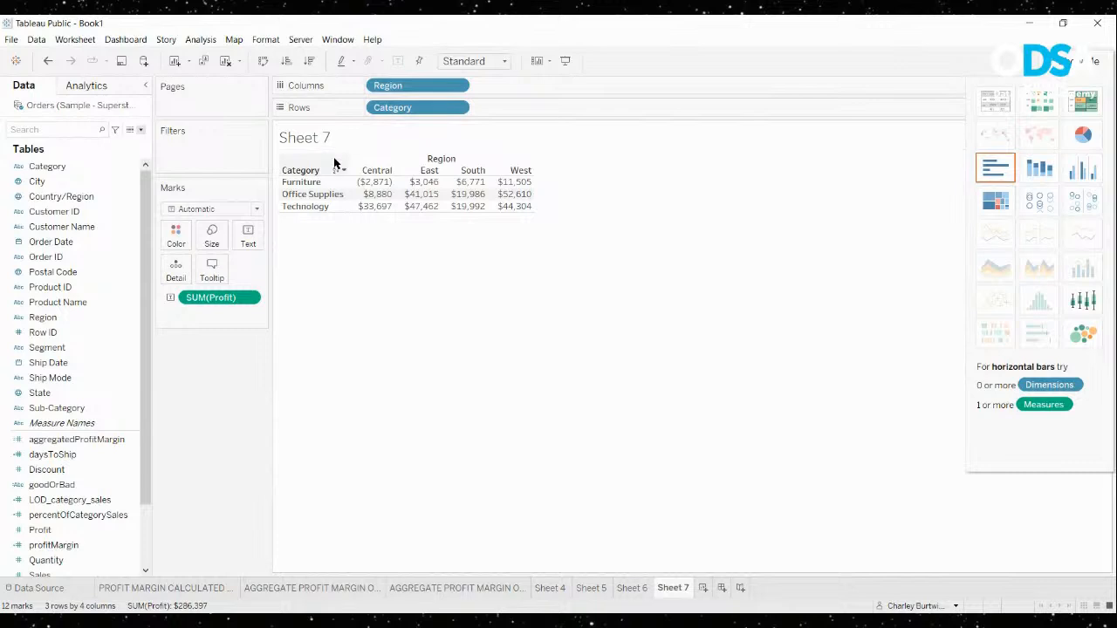
pyautogui.moveTo(417, 91); pyautogui.dragTo(368, 114)
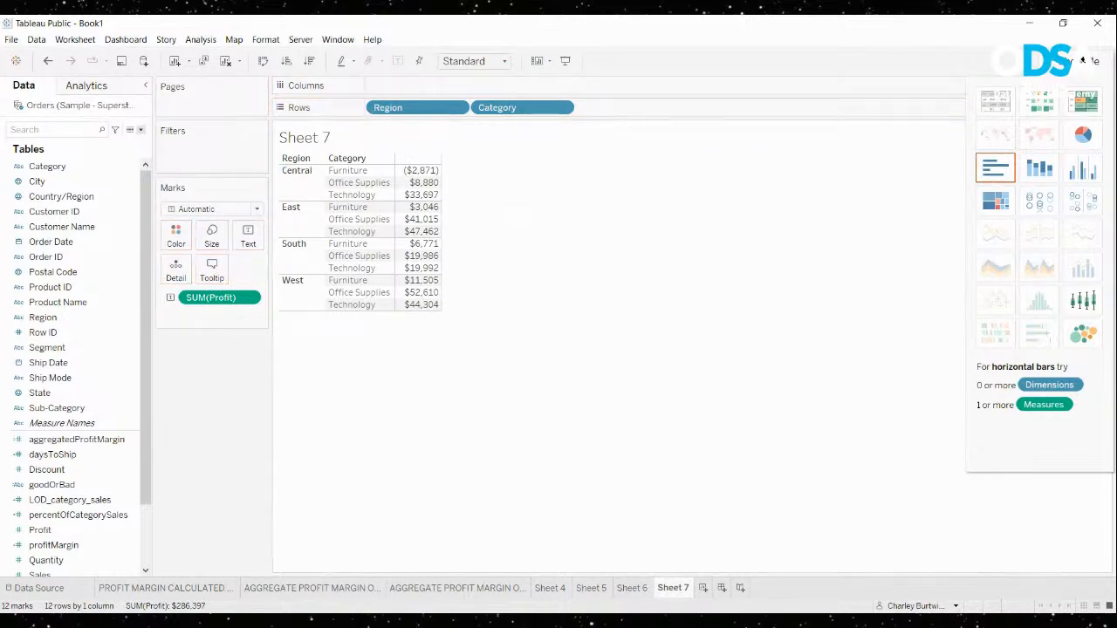
pyautogui.click(1081, 62)
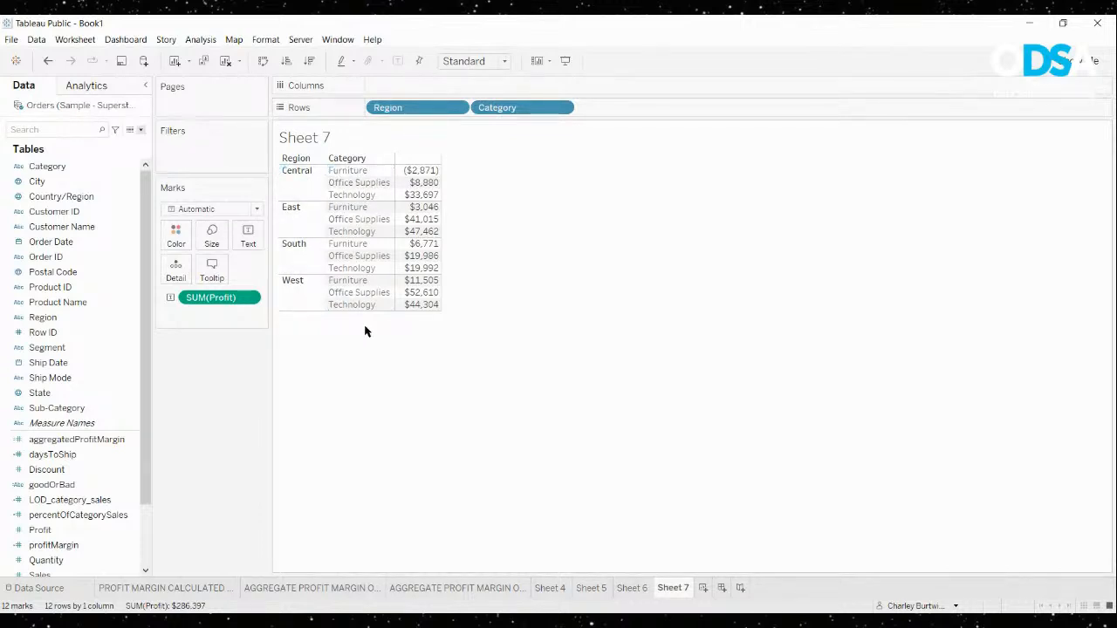
# Create a calculated field named LOD_profit_byRegion
pyautogui.moveTo(423, 173)
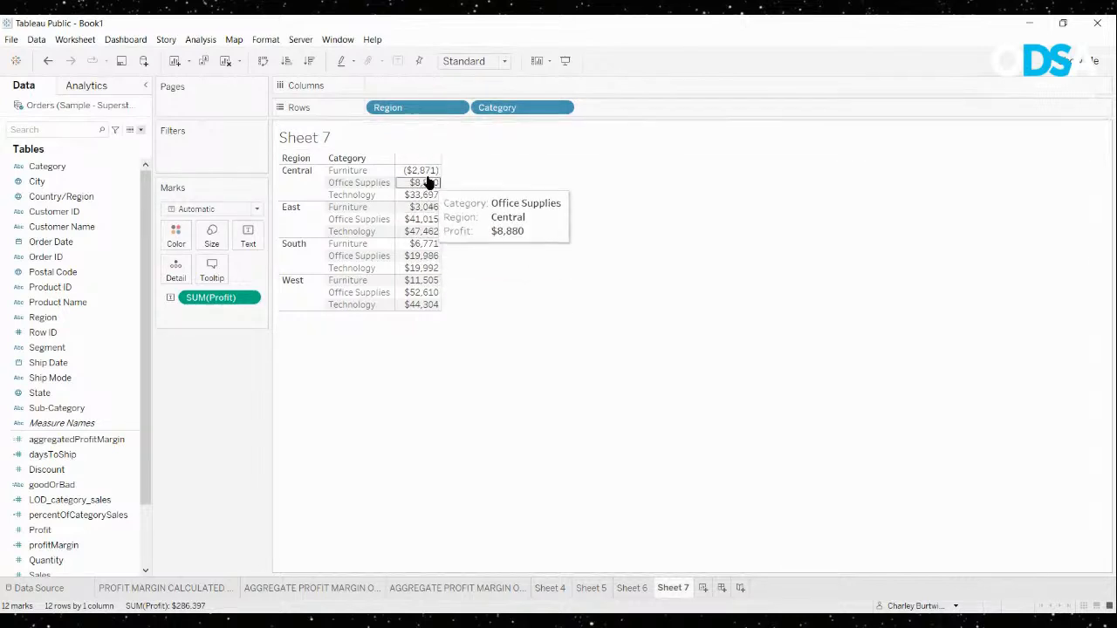
pyautogui.moveTo(427, 297)
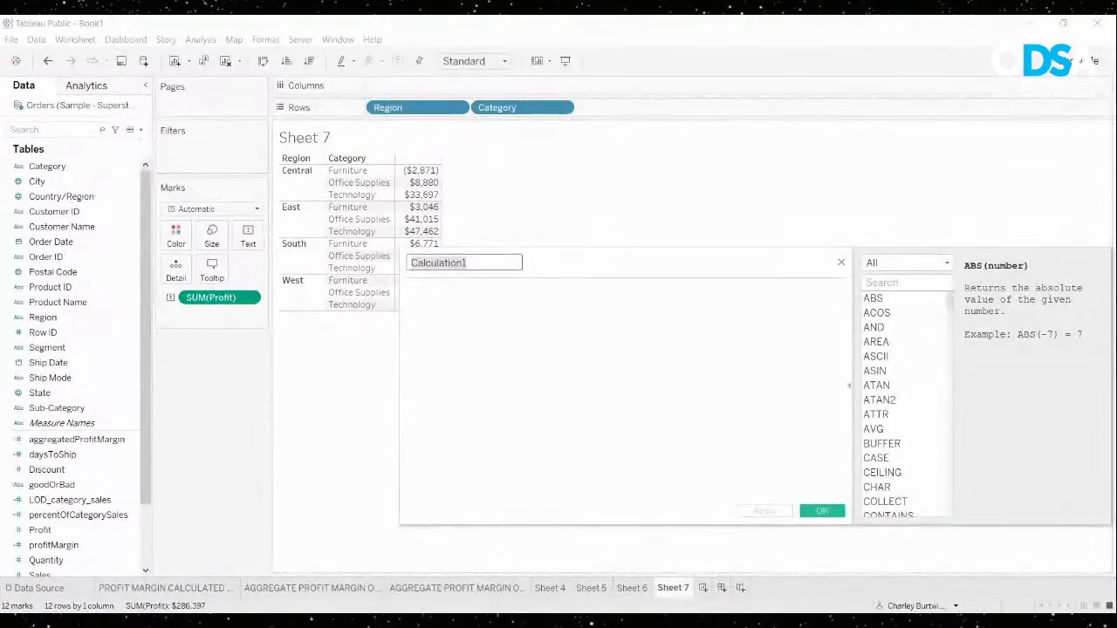
pyautogui.write('LOD_')
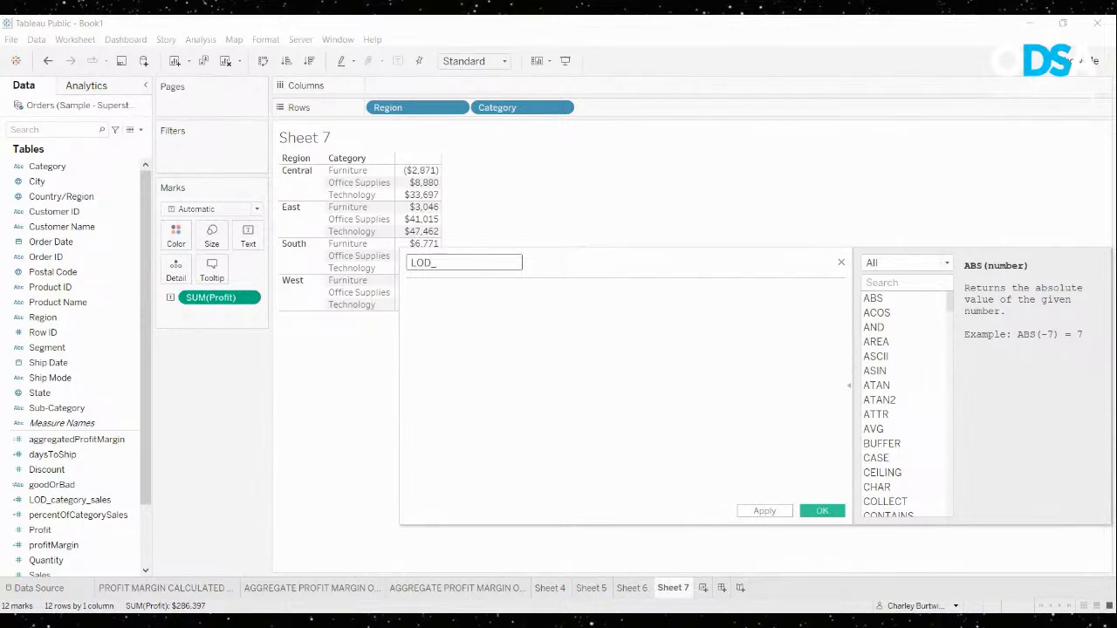
pyautogui.write('byRegio')
pyautogui.write('profit_')
pyautogui.click(408, 291)
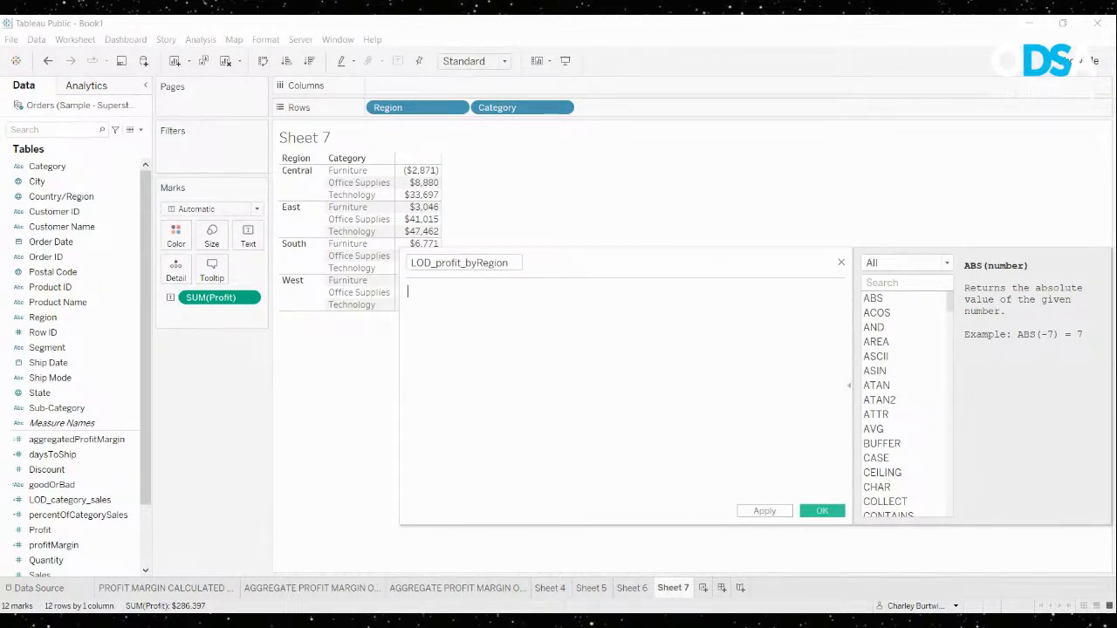
# Enter the formula { FIXED [Region]: SUM([Profit])} for LOD_profit_byRegion and save the calculated field
pyautogui.write('fix')
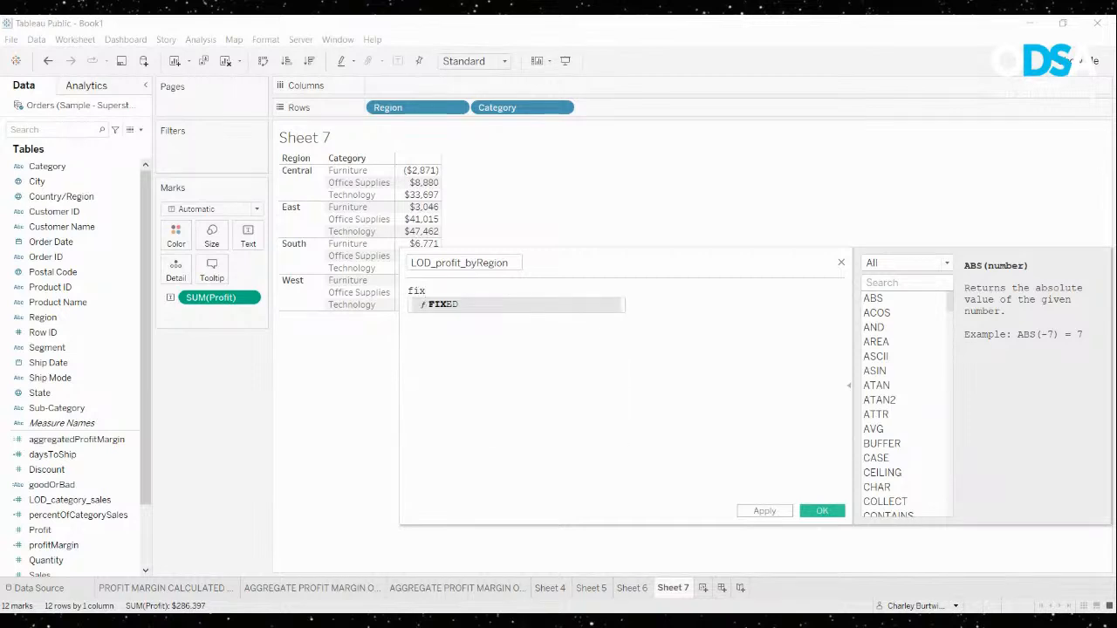
pyautogui.press('Return')
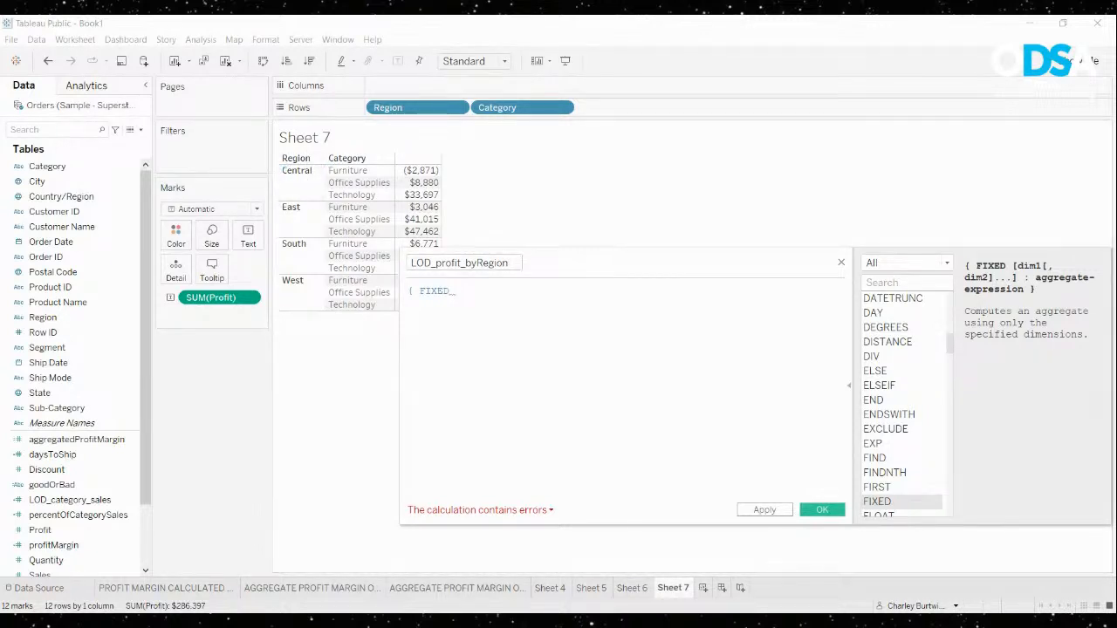
pyautogui.write('re')
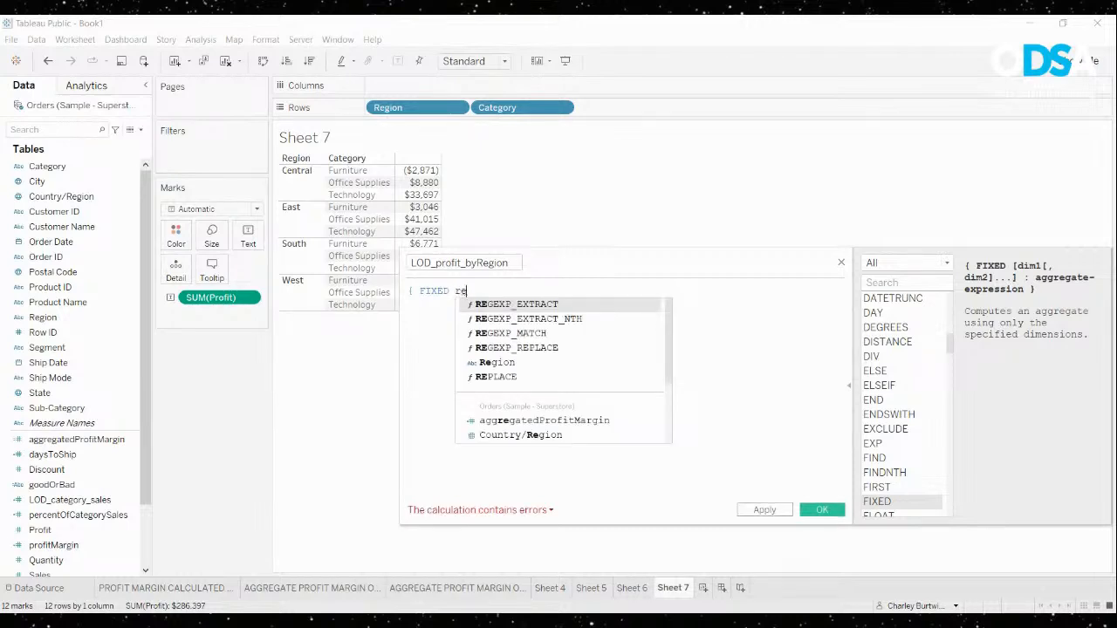
pyautogui.click(496, 362)
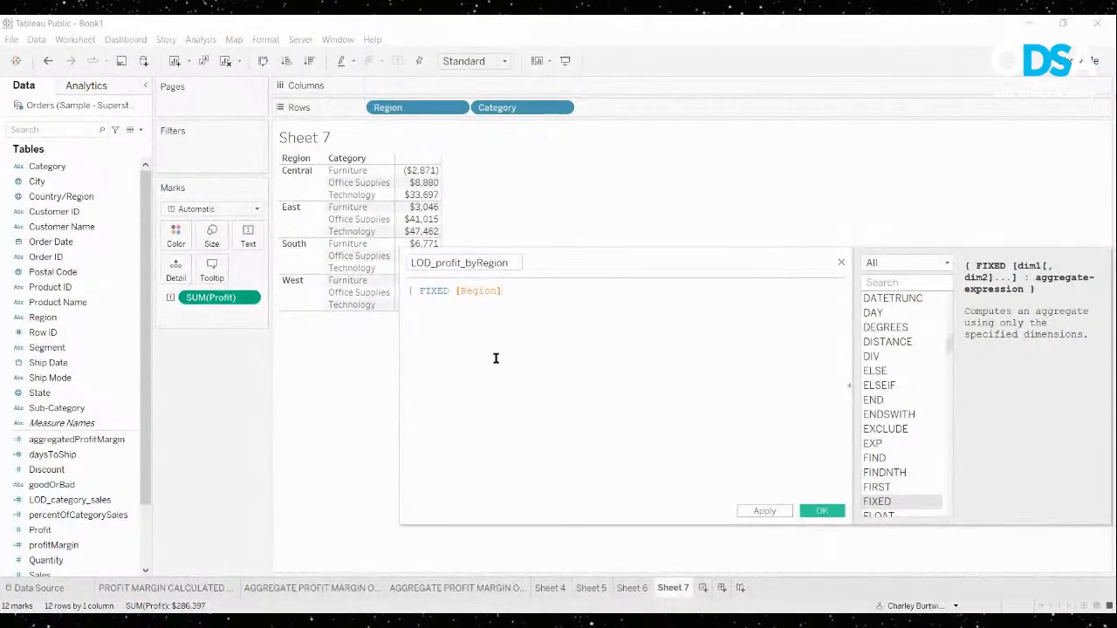
pyautogui.write(':')
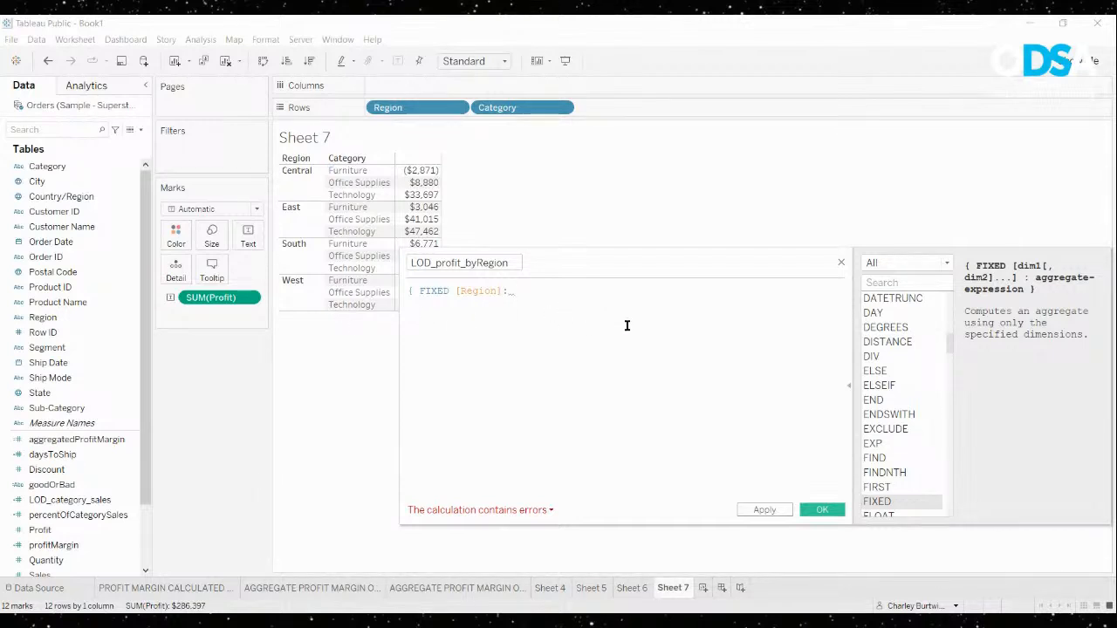
pyautogui.write('SUM(pro')
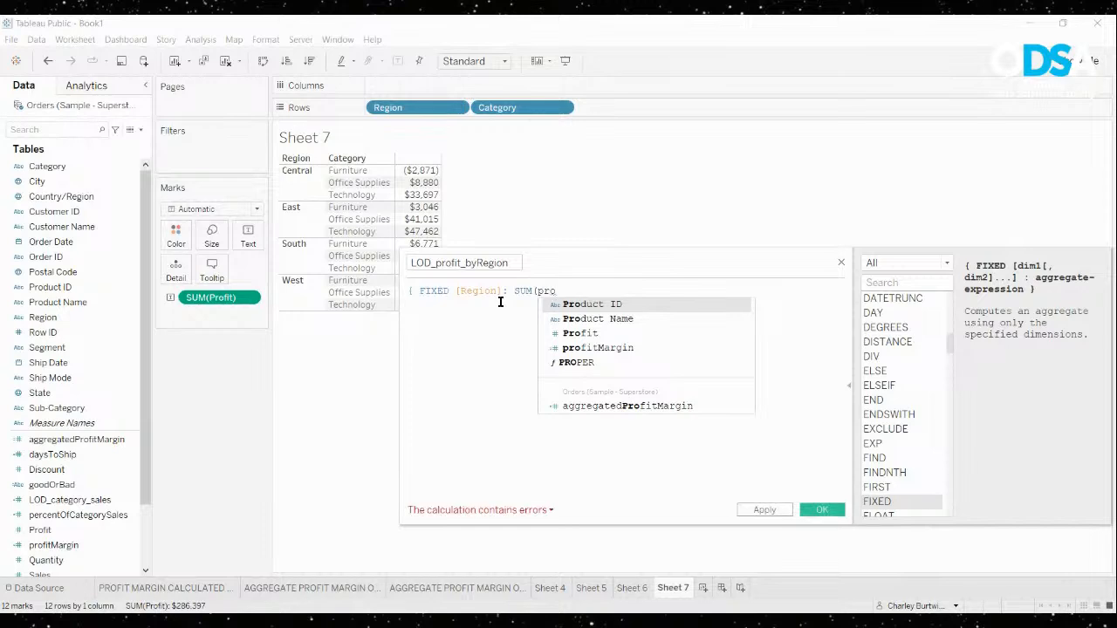
pyautogui.press('Down')
pyautogui.press('Down')
pyautogui.press('Return')
pyautogui.write(')')
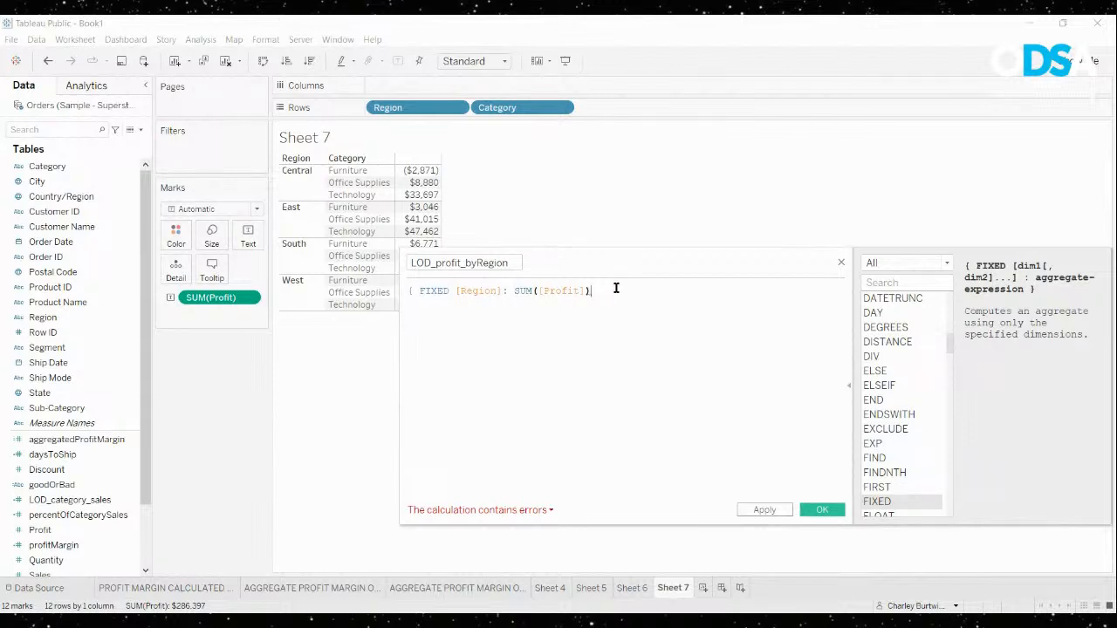
pyautogui.write('}')
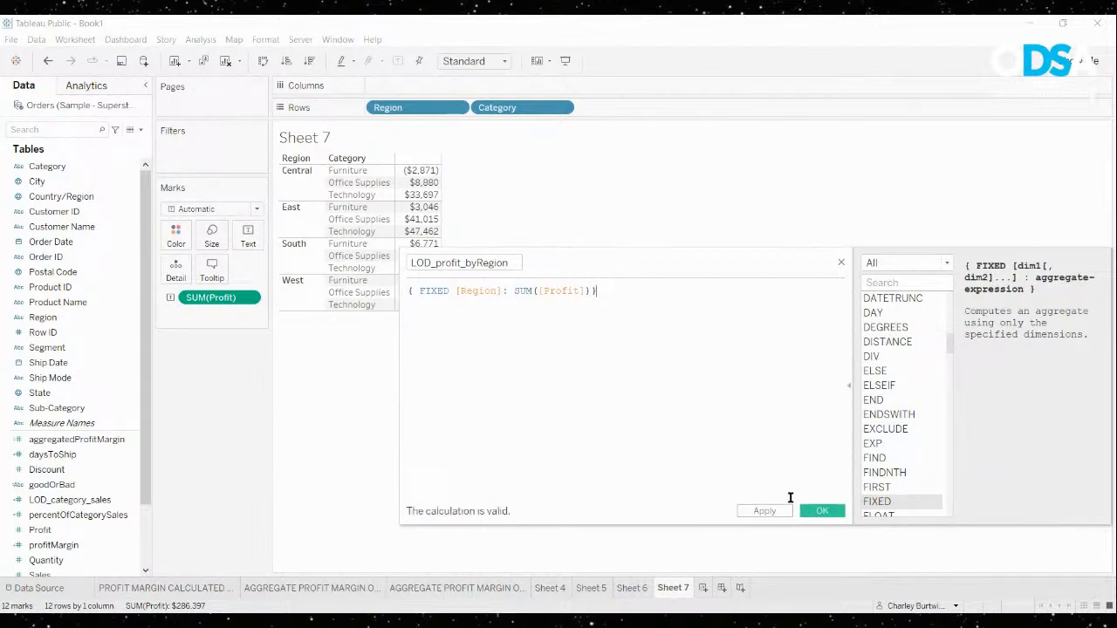
pyautogui.click(822, 510)
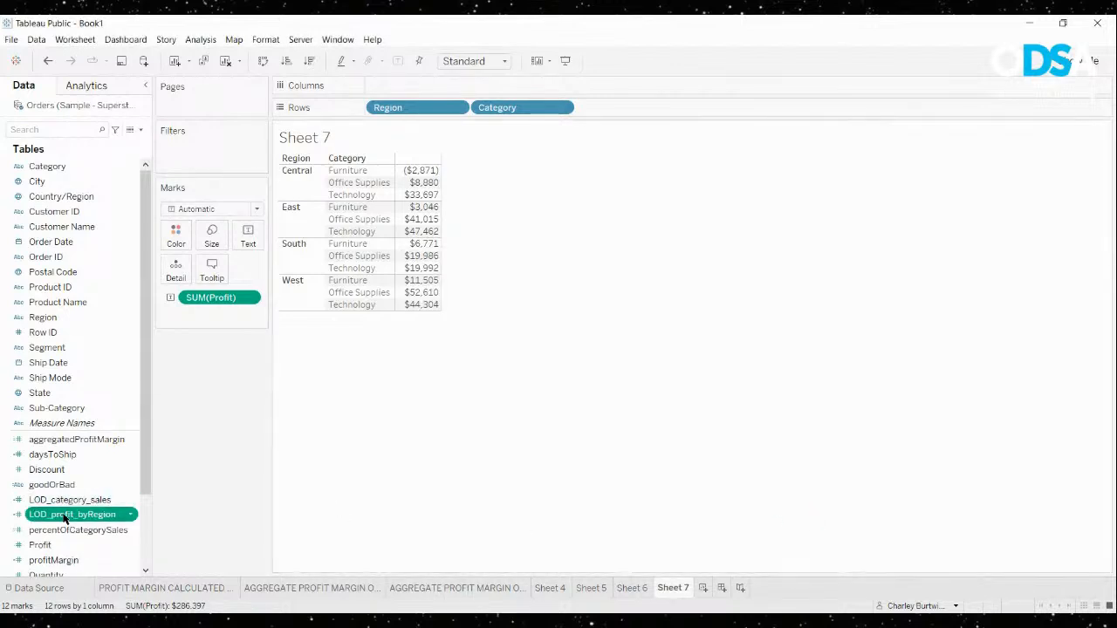
# Add LOD_profit_byRegion to the view as text and convert it to a text table with one column per measure
pyautogui.moveTo(64, 518); pyautogui.dragTo(248, 238)
pyautogui.click(1092, 60)
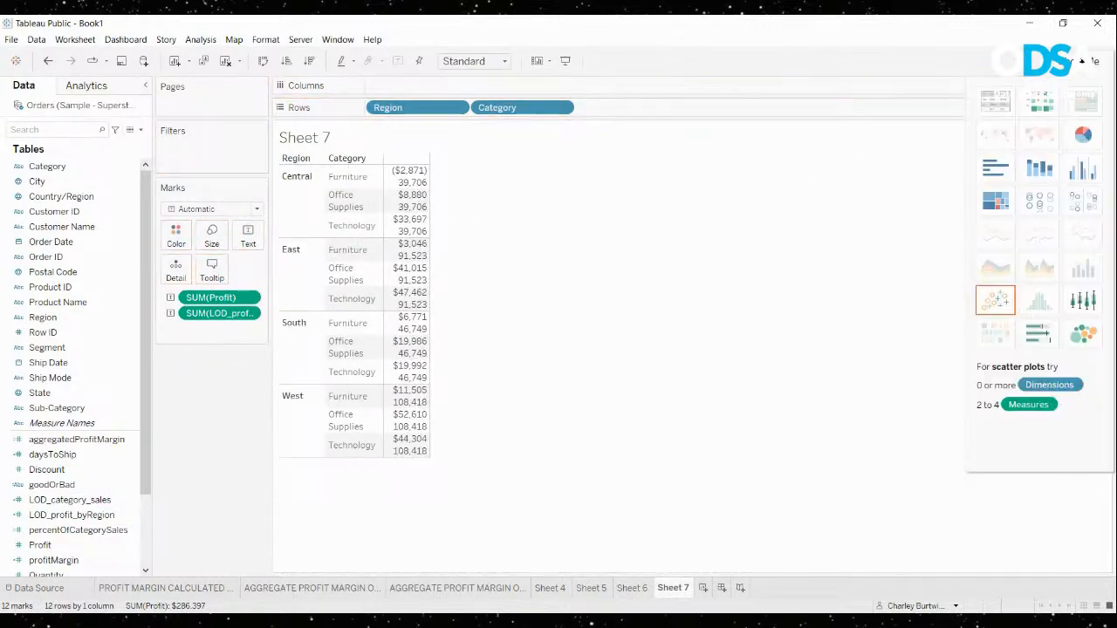
pyautogui.click(994, 101)
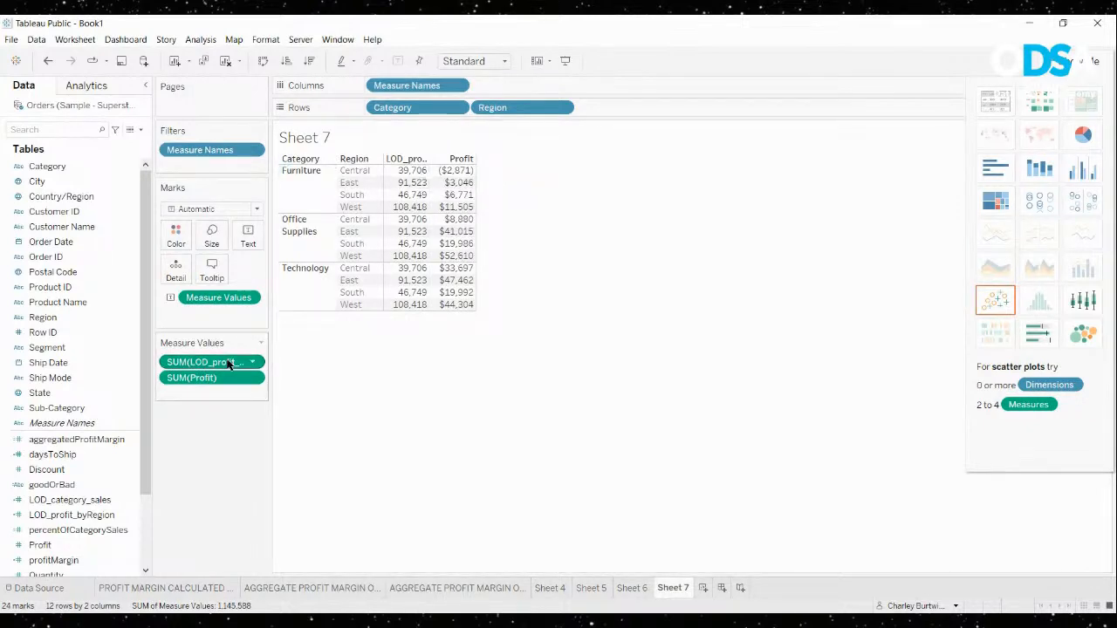
# Reorder the table so Profit precedes LOD_profit_byRegion and Region precedes Category on Rows
pyautogui.moveTo(228, 365); pyautogui.dragTo(228, 388)
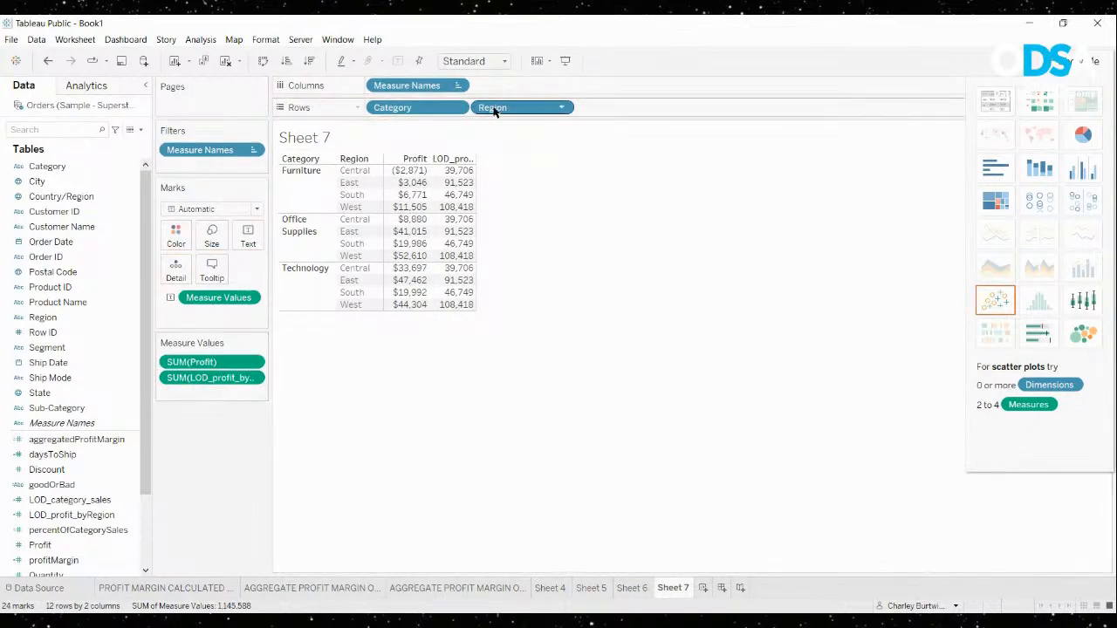
pyautogui.moveTo(493, 109); pyautogui.dragTo(371, 117)
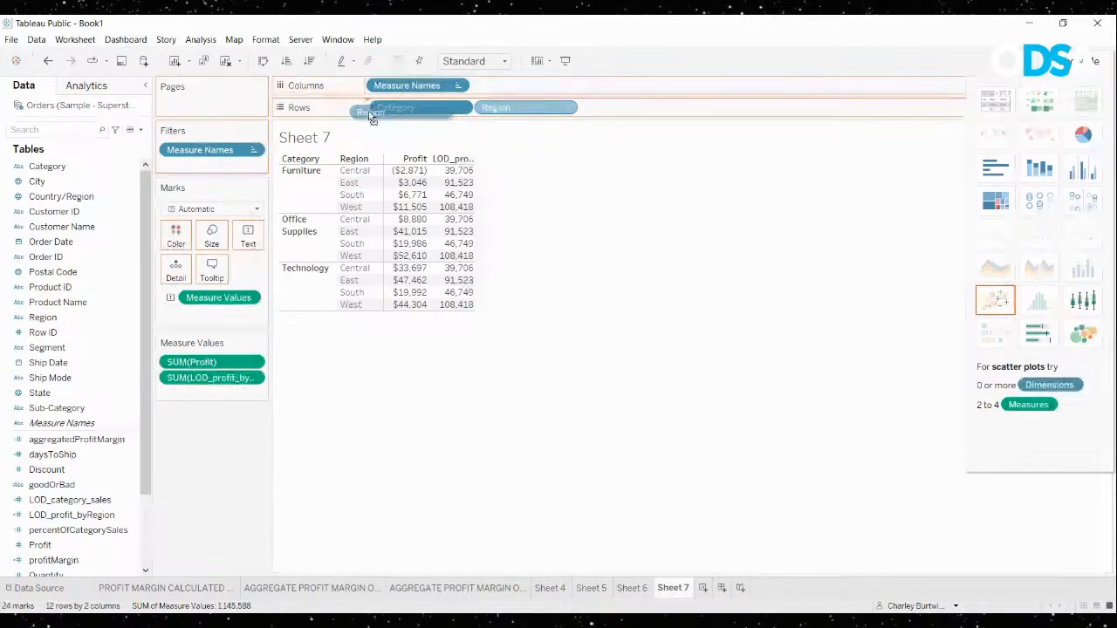
# Place Region before Category on Rows and select the three Central Profit values to check their sum
pyautogui.moveTo(371, 117); pyautogui.dragTo(369, 114)
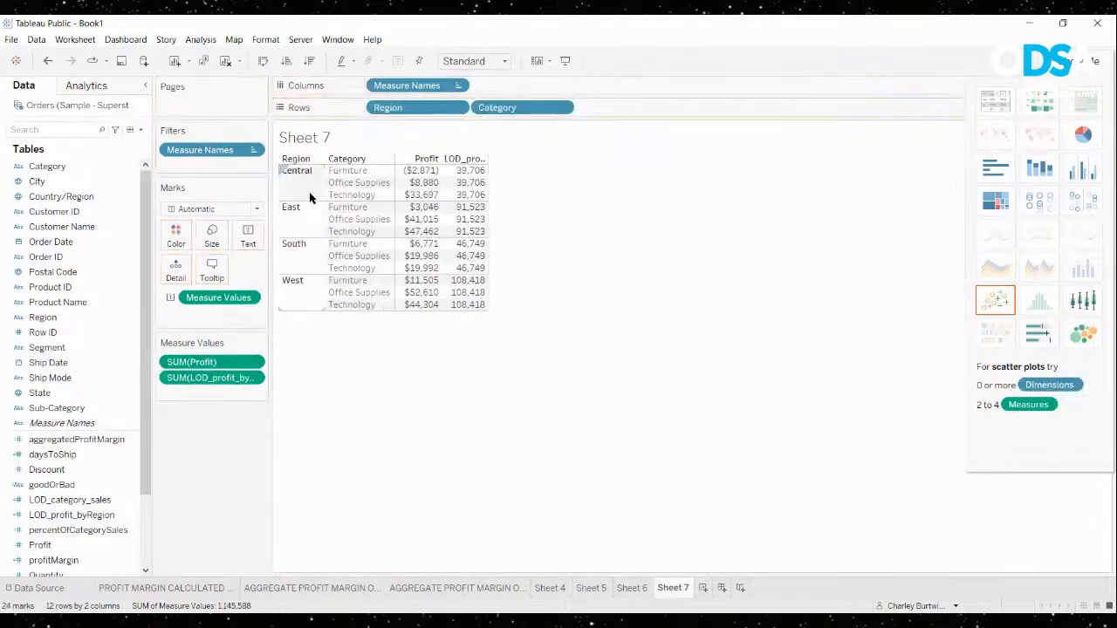
pyautogui.click(420, 173)
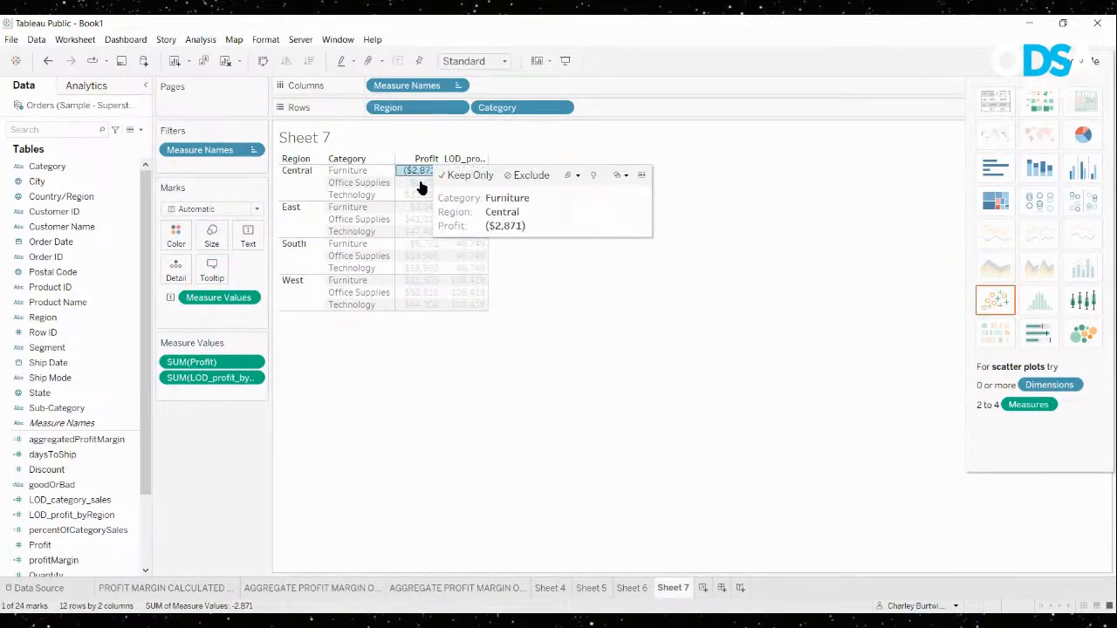
pyautogui.keyDown('ctrl'); pyautogui.click(422, 184); pyautogui.keyUp('ctrl')
pyautogui.keyDown('ctrl'); pyautogui.click(416, 195); pyautogui.keyUp('ctrl')
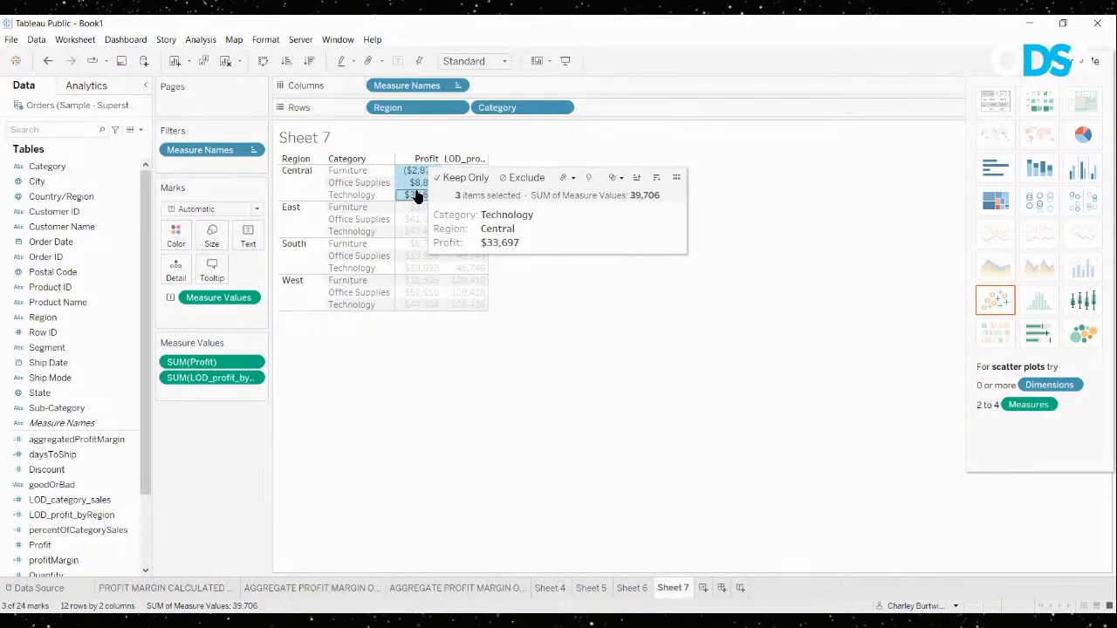
pyautogui.click(561, 291)
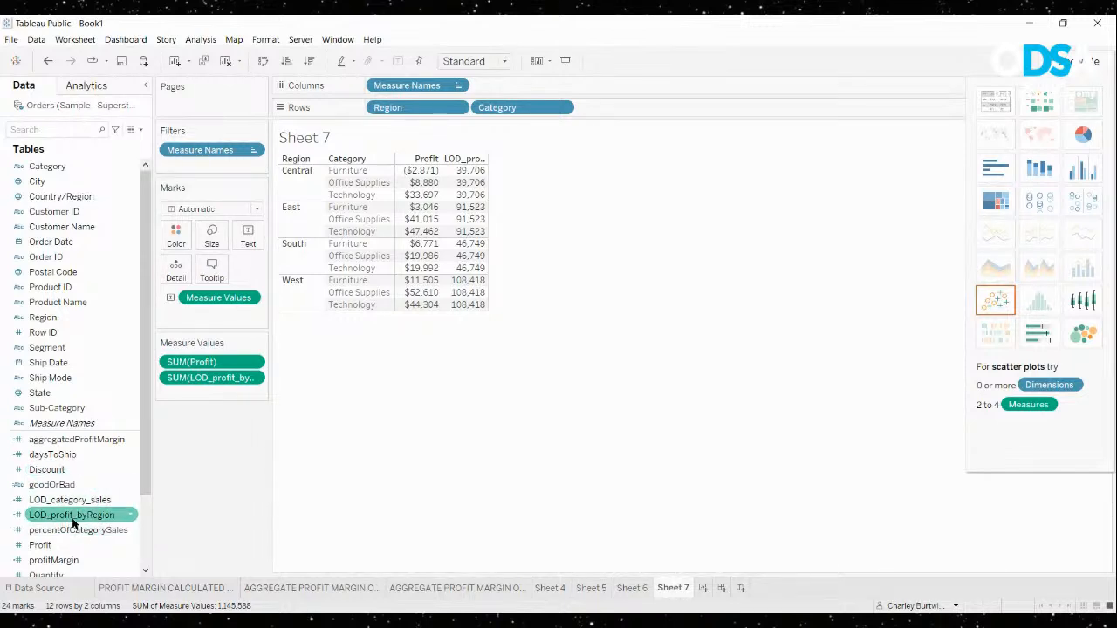
pyautogui.click(131, 520)
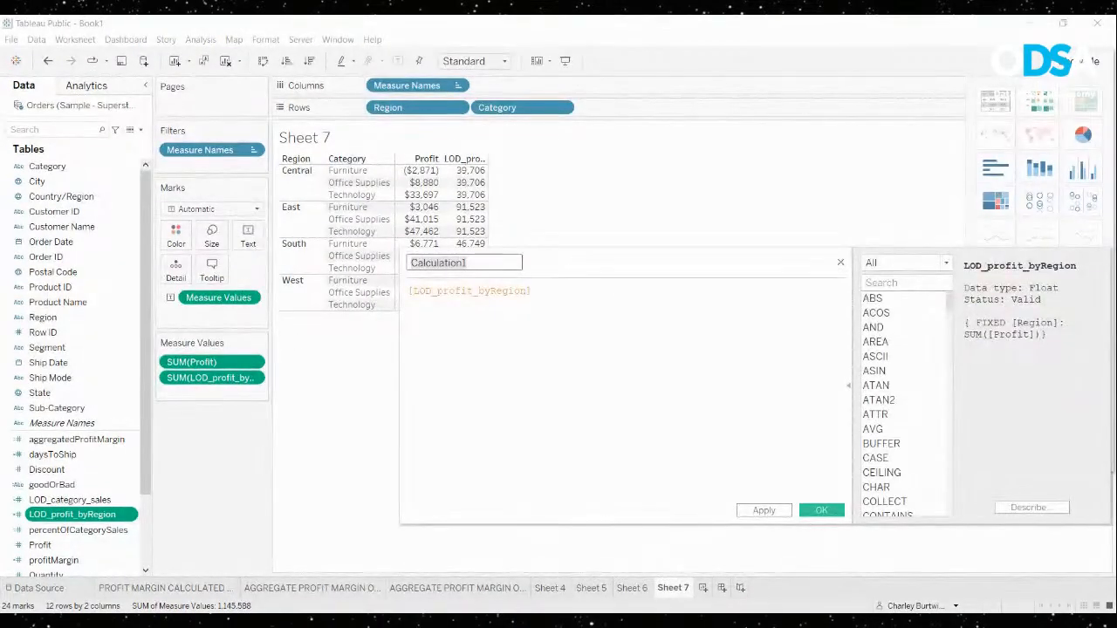
pyautogui.hotkey('ctrl', 'a')
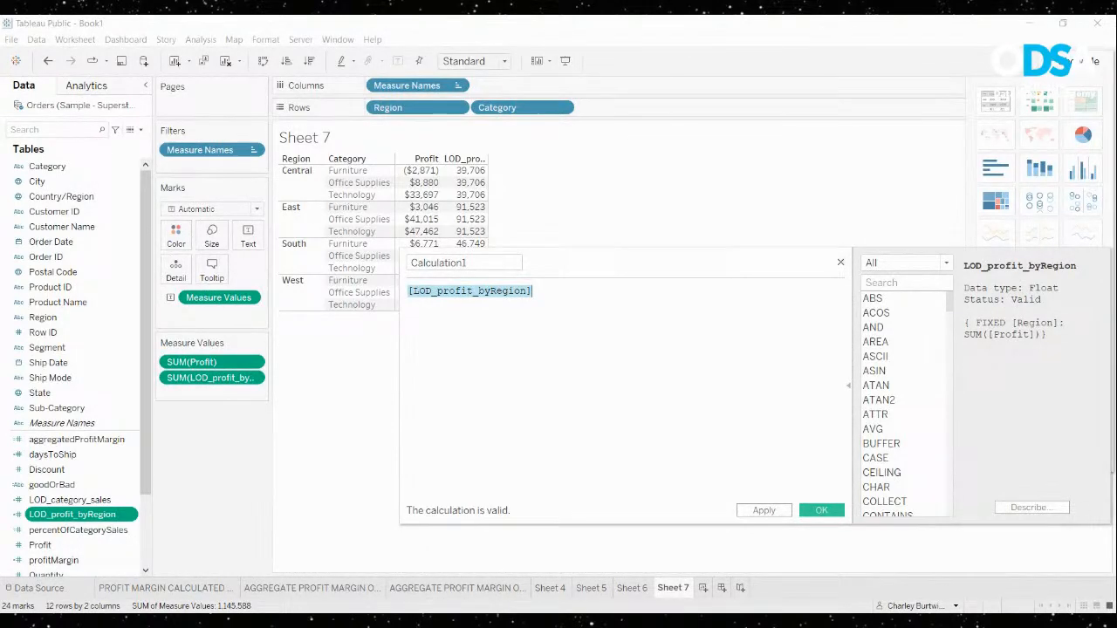
pyautogui.press('Escape')
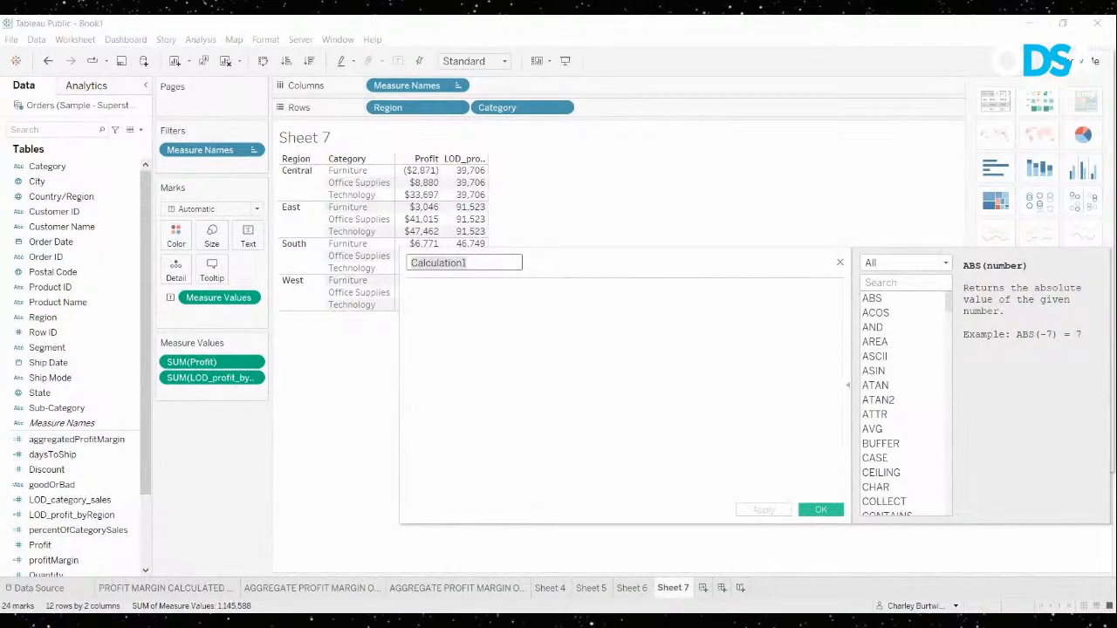
# Create a calculated field named percentOfRegionSales
pyautogui.write('percentO')
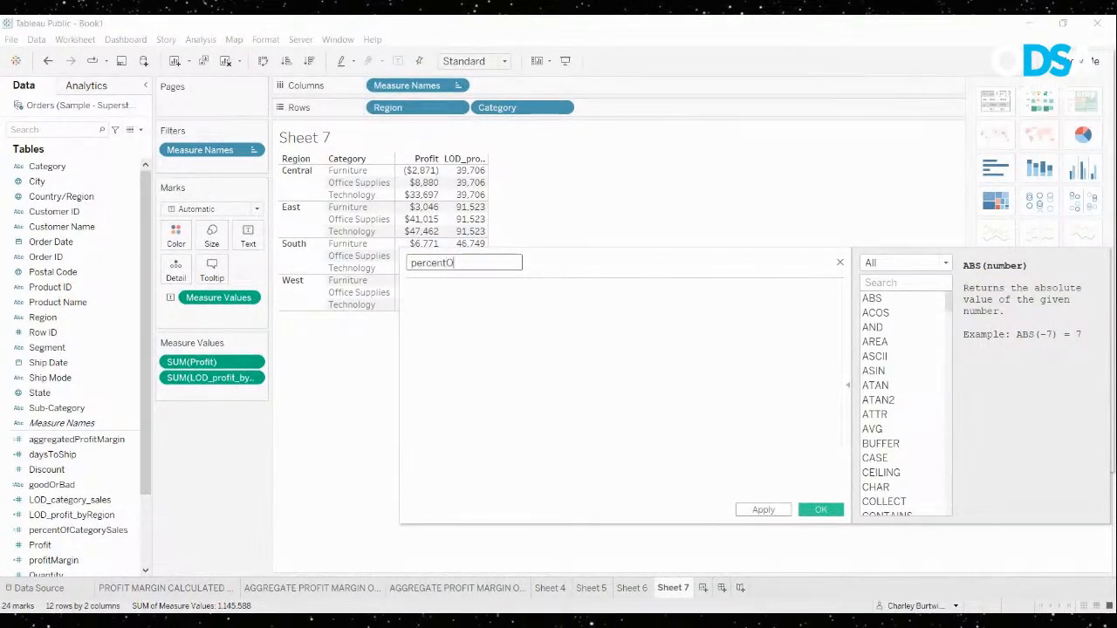
pyautogui.write('fRegionSales')
pyautogui.click(409, 291)
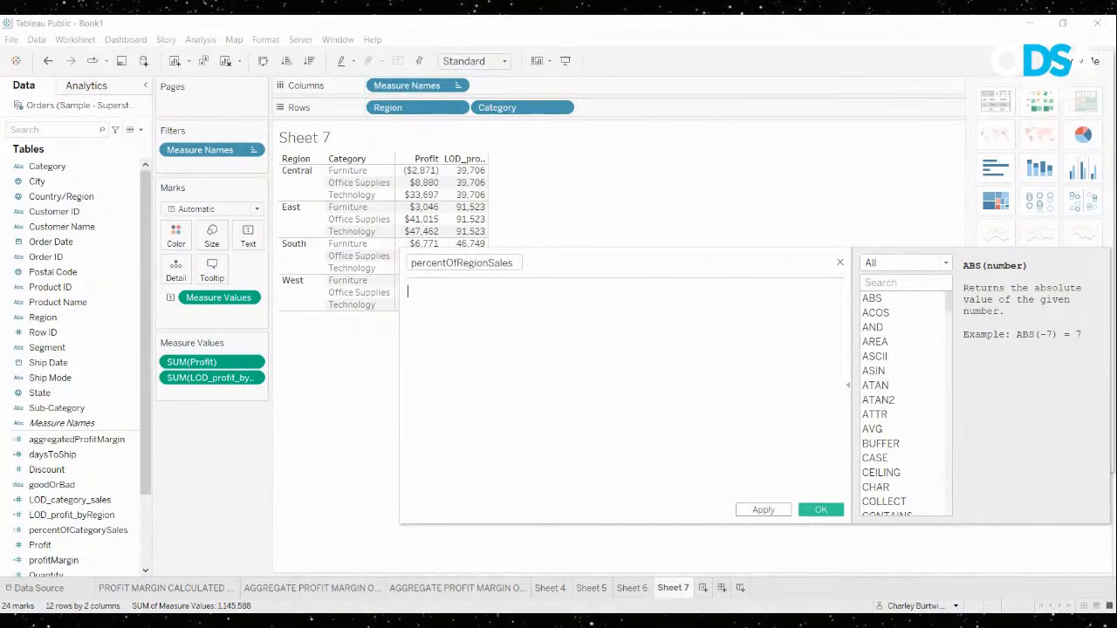
# Enter the formula SUM([Profit]) / ATTR([LOD_profit_byRegion]) for percentOfRegionSales and save the calculated field
pyautogui.write('SUM(Pro')
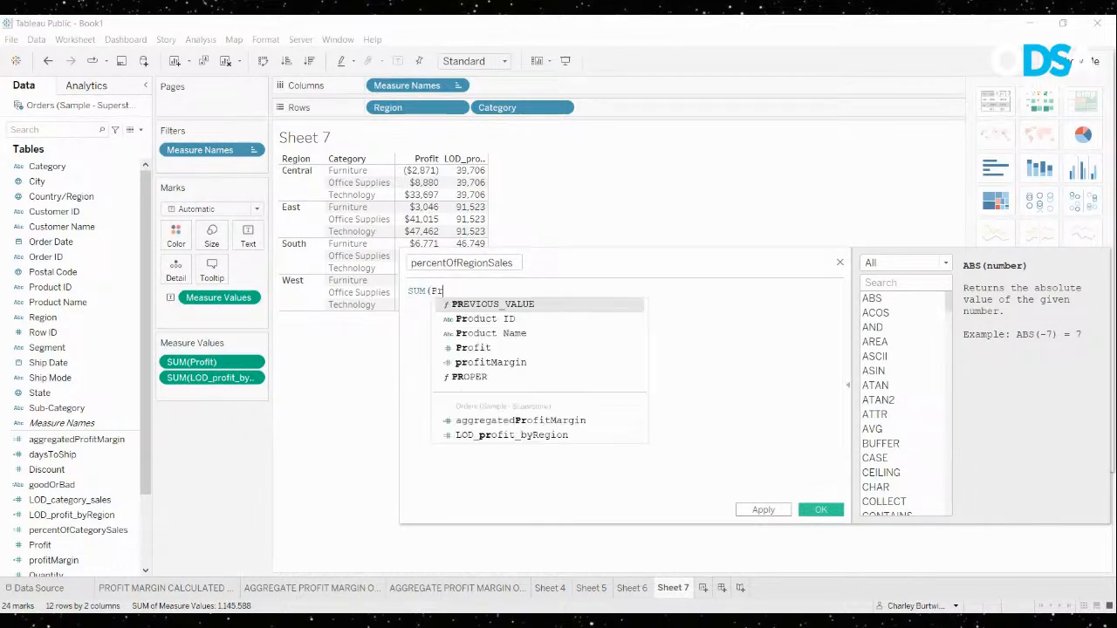
pyautogui.press('Down')
pyautogui.press('Down')
pyautogui.press('Return')
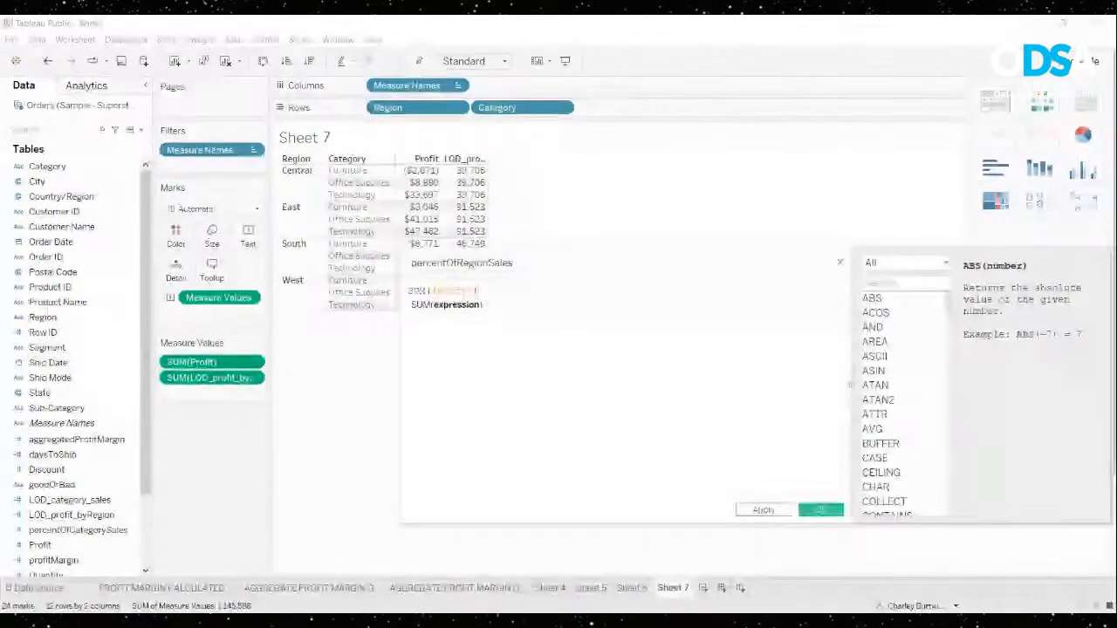
pyautogui.write(') / ')
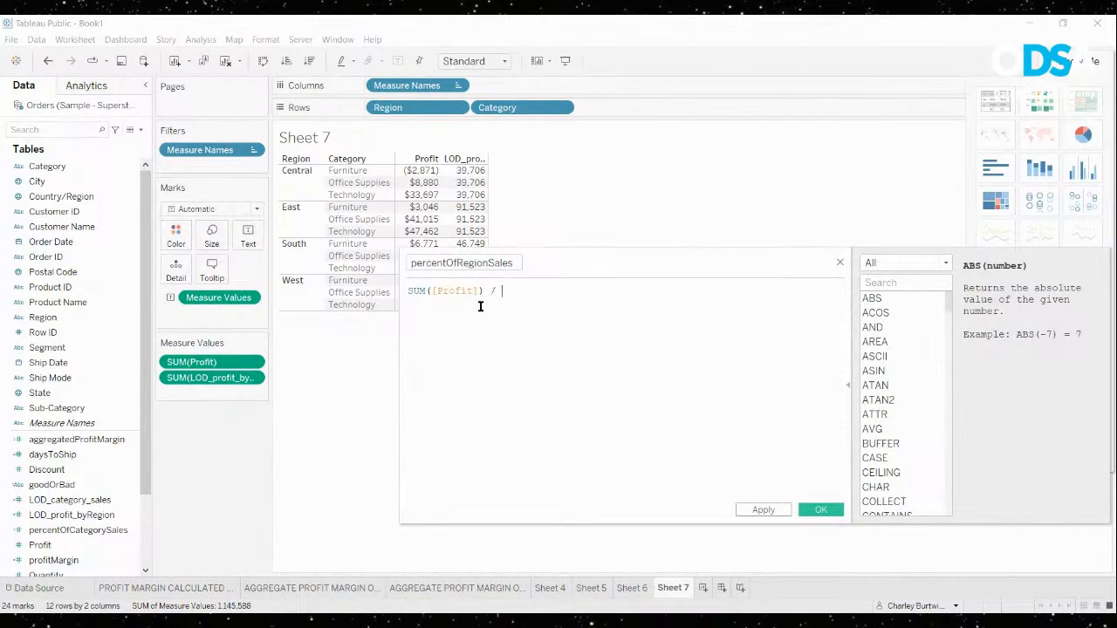
pyautogui.write('att')
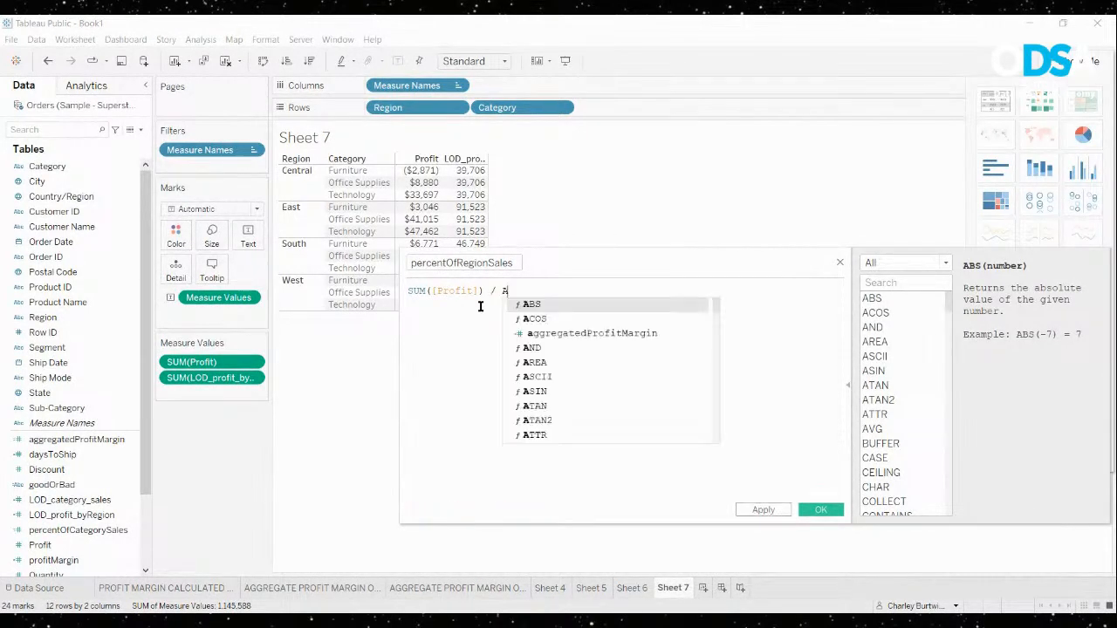
pyautogui.press('Return')
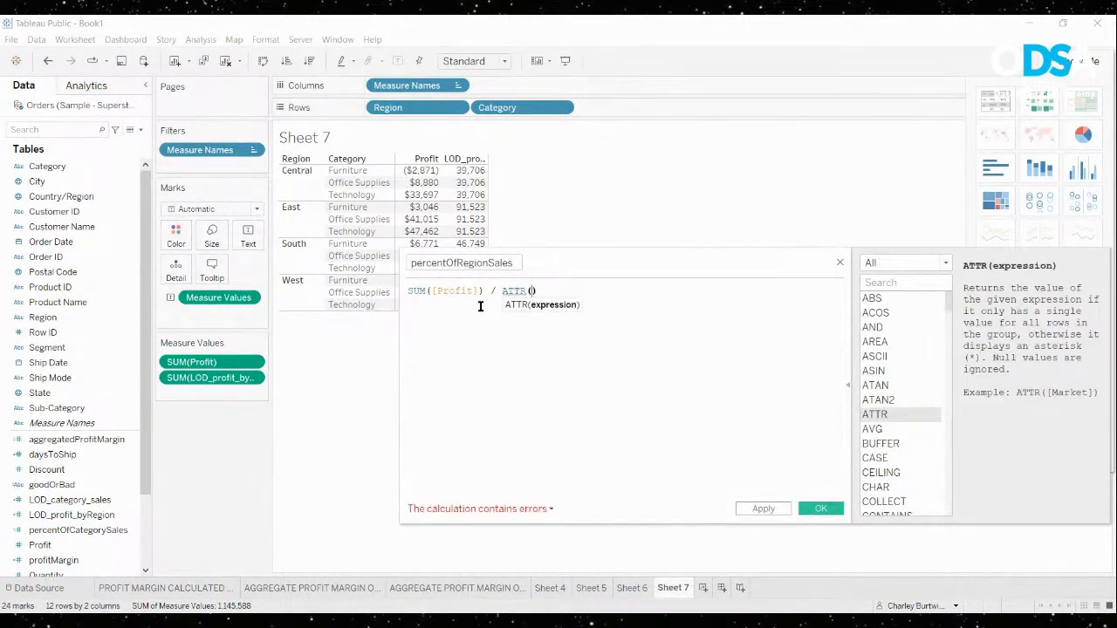
pyautogui.write('lod')
pyautogui.click(612, 319)
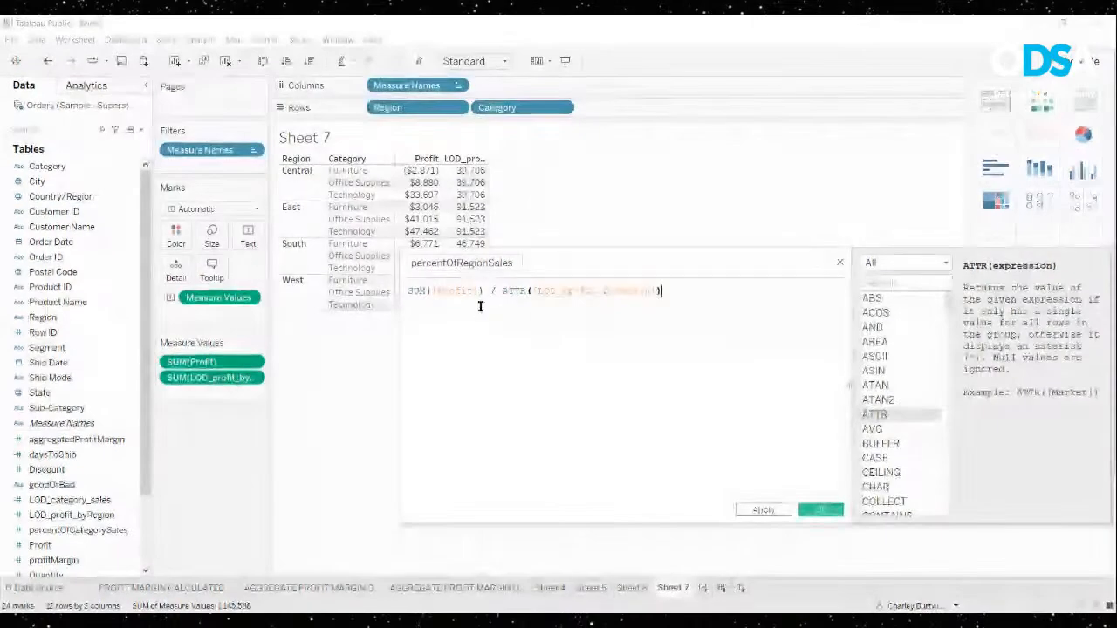
pyautogui.click(820, 512)
# Add percentOfRegionSales to the table's measure values and set its default number format to Percentage with 2 decimal places
pyautogui.moveTo(107, 544); pyautogui.dragTo(232, 393)
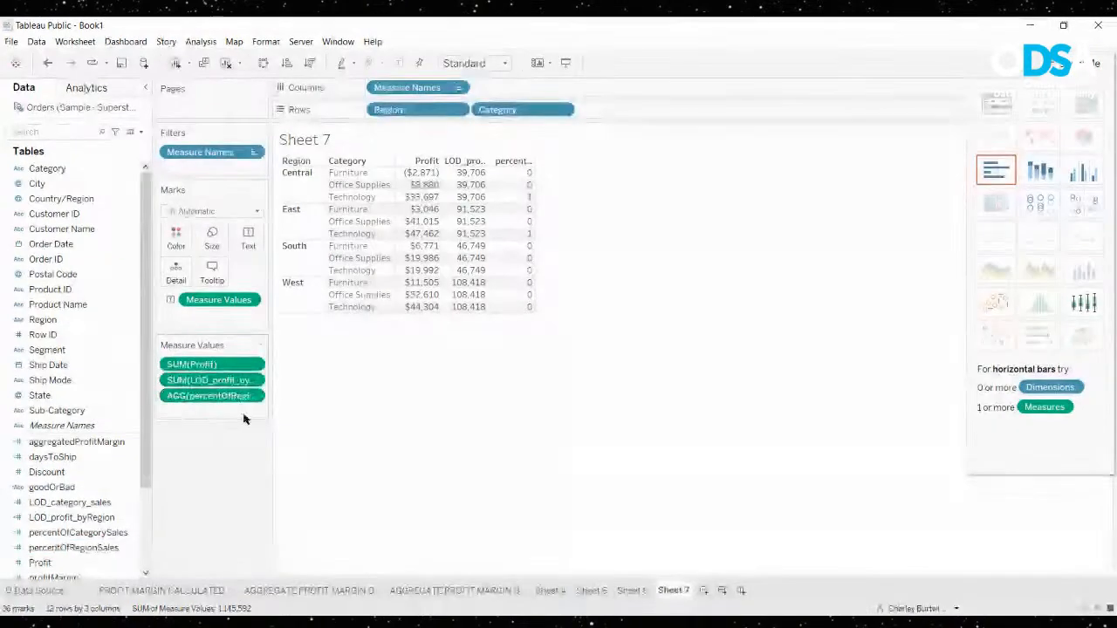
pyautogui.click(114, 545)
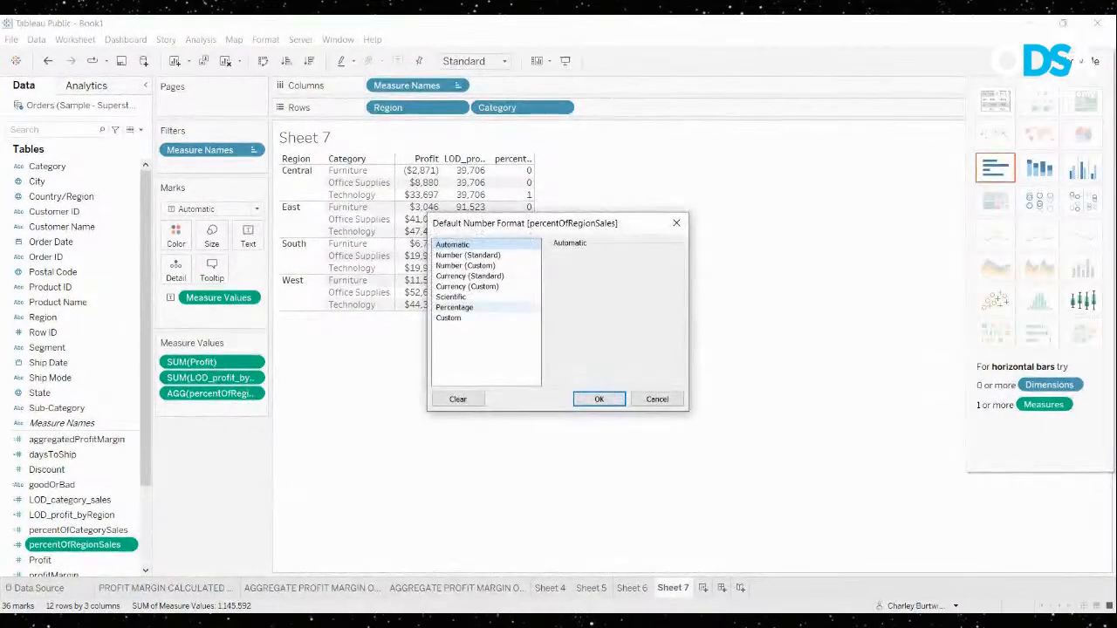
pyautogui.click(454, 308)
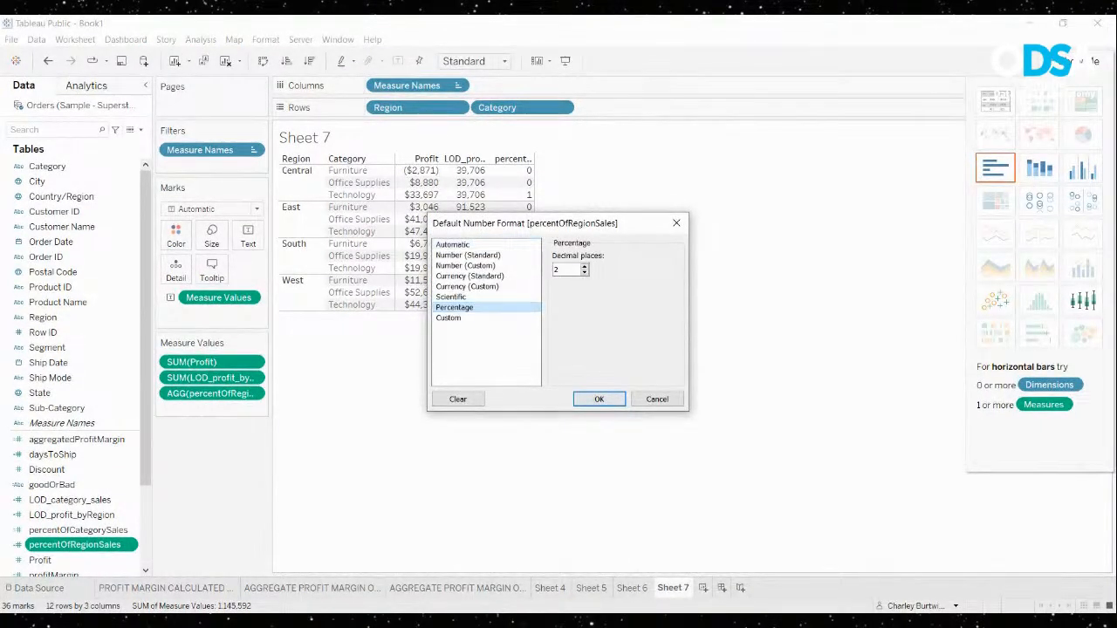
pyautogui.click(598, 400)
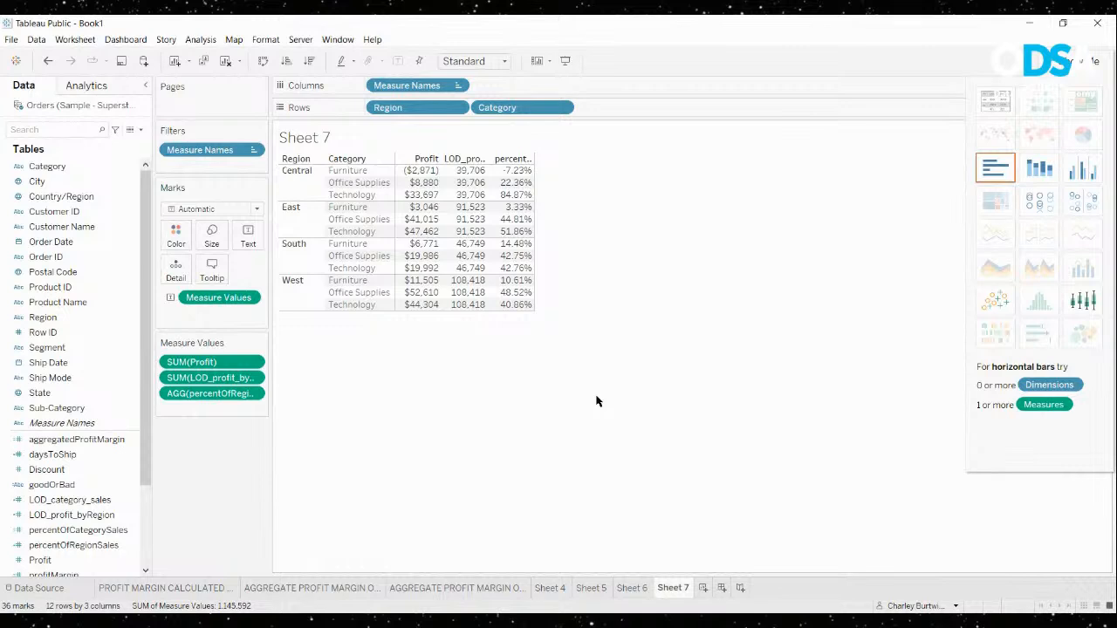
# Check the sum of the percentOfRegionSales values across the three categories for the Central and East regions
pyautogui.click(522, 173)
pyautogui.keyDown('ctrl'); pyautogui.click(519, 183); pyautogui.keyUp('ctrl')
pyautogui.keyDown('ctrl'); pyautogui.click(519, 195); pyautogui.keyUp('ctrl')
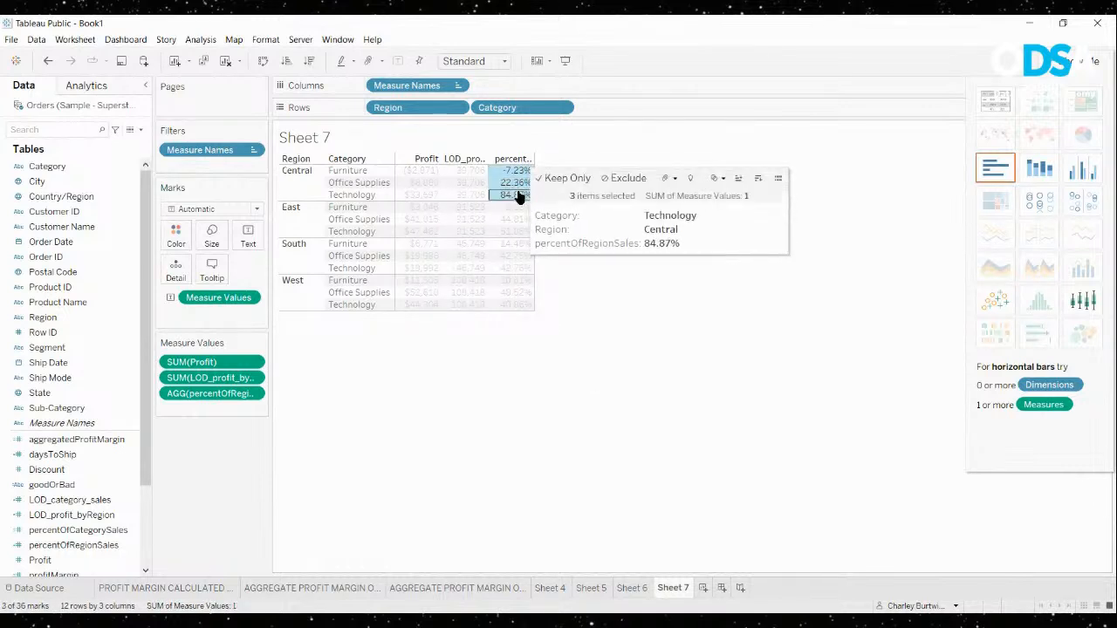
pyautogui.click(563, 183)
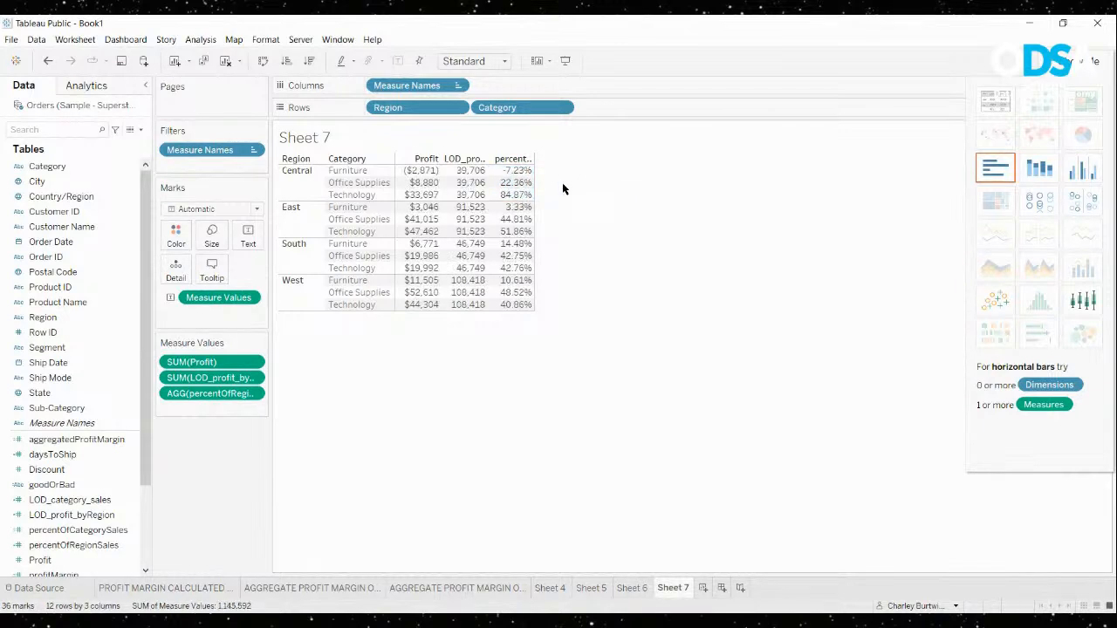
pyautogui.click(517, 207)
pyautogui.keyDown('ctrl'); pyautogui.click(517, 219); pyautogui.keyUp('ctrl')
pyautogui.keyDown('ctrl'); pyautogui.click(517, 231); pyautogui.keyUp('ctrl')
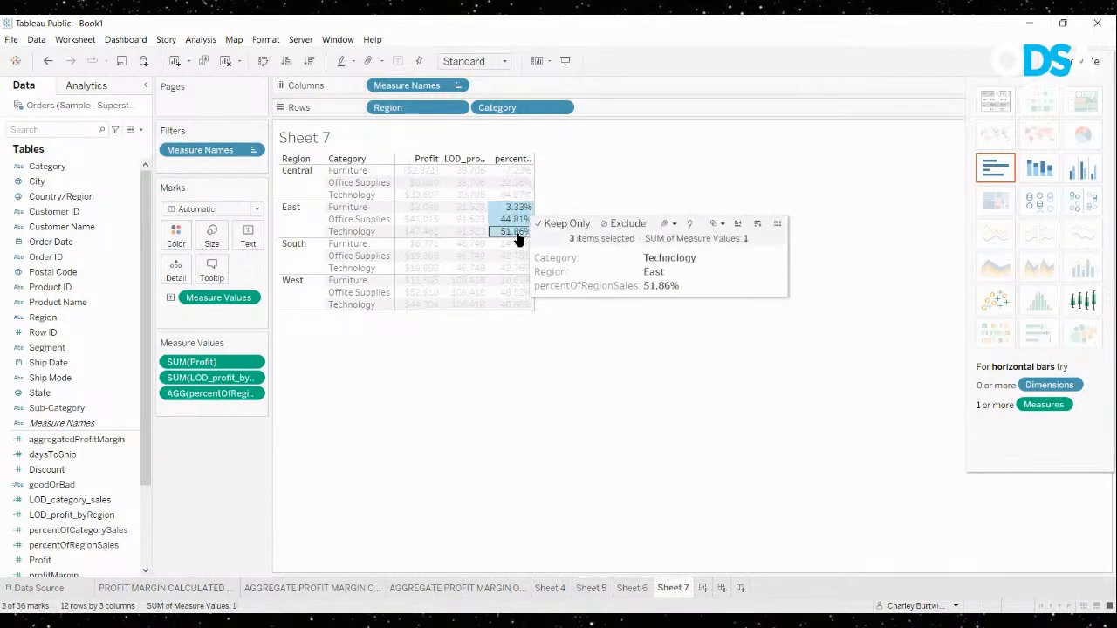
pyautogui.click(608, 365)
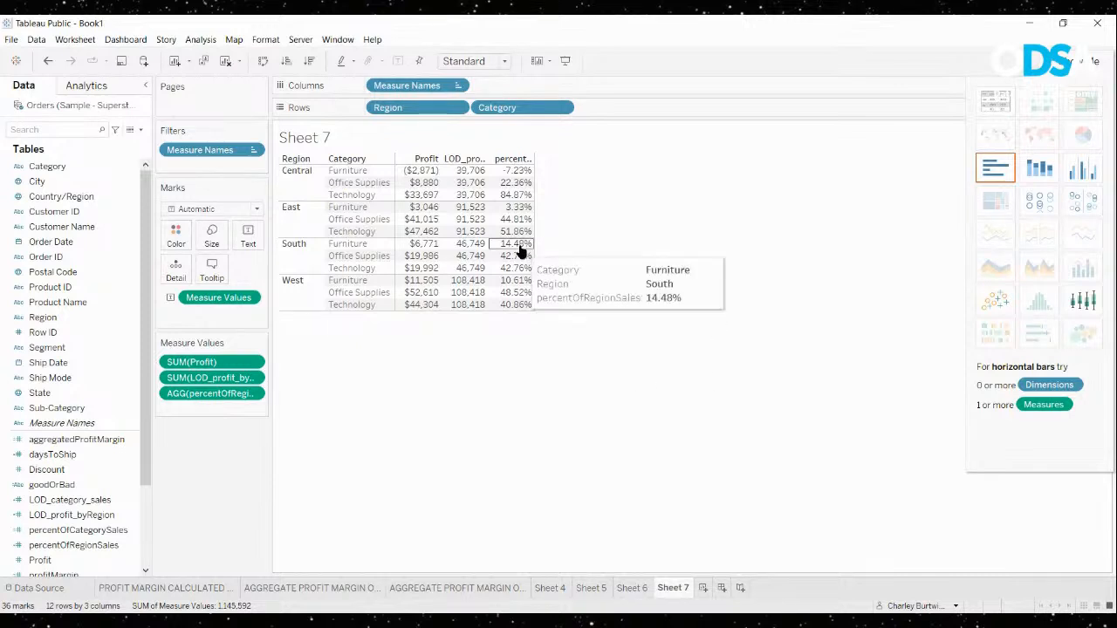
# Keep only percentOfRegionSales in the view and show it as a highlight table with Region before Category on Rows
pyautogui.moveTo(193, 361); pyautogui.dragTo(224, 436)
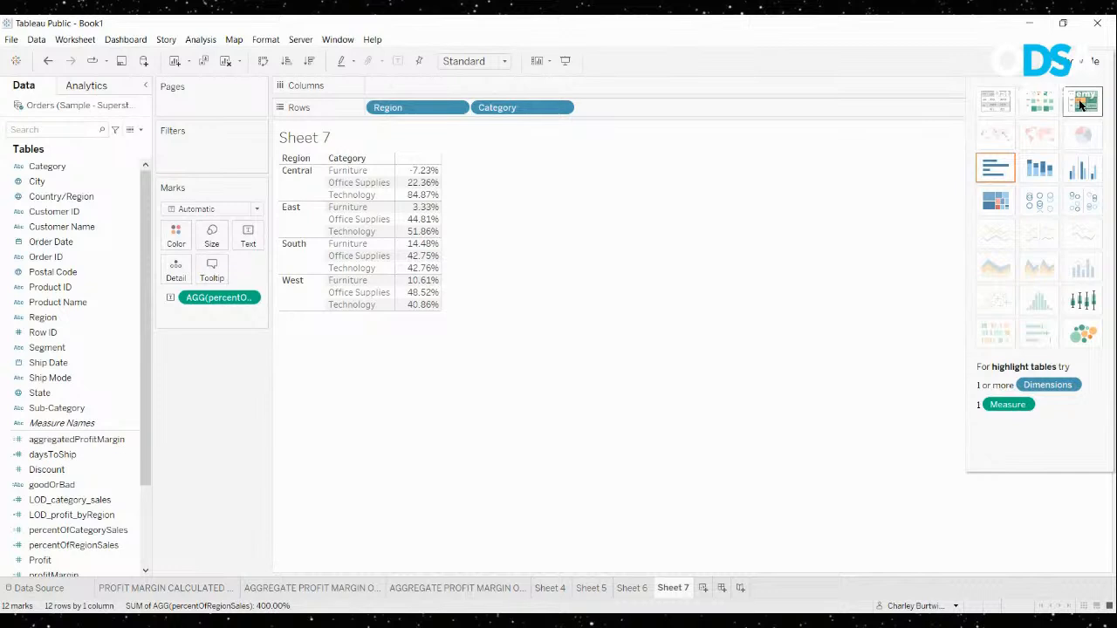
pyautogui.click(1081, 103)
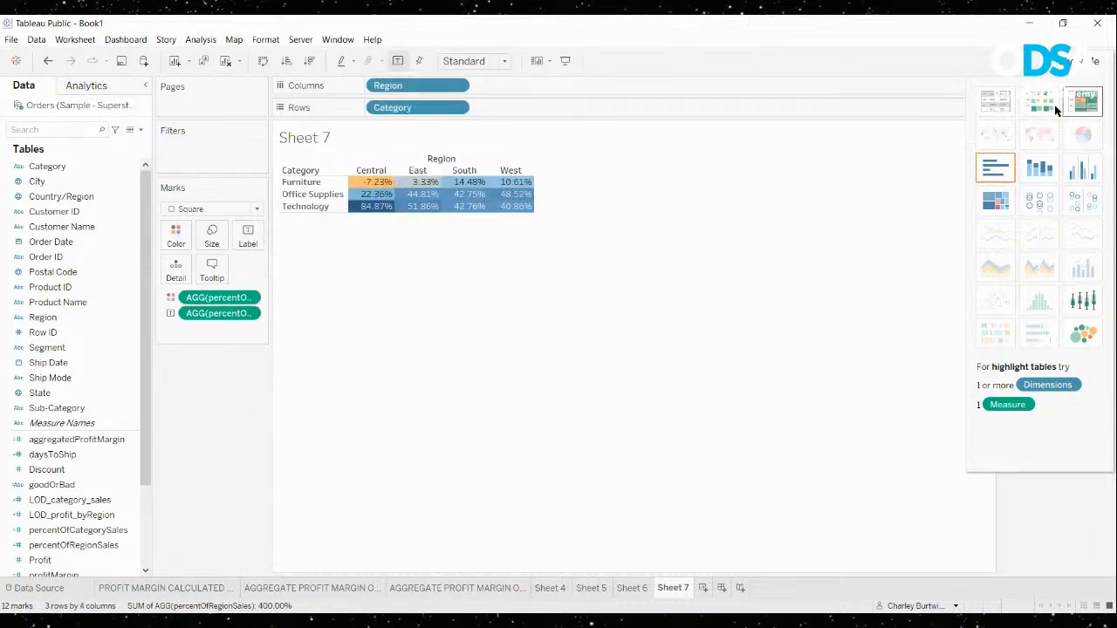
pyautogui.moveTo(406, 85); pyautogui.dragTo(367, 105)
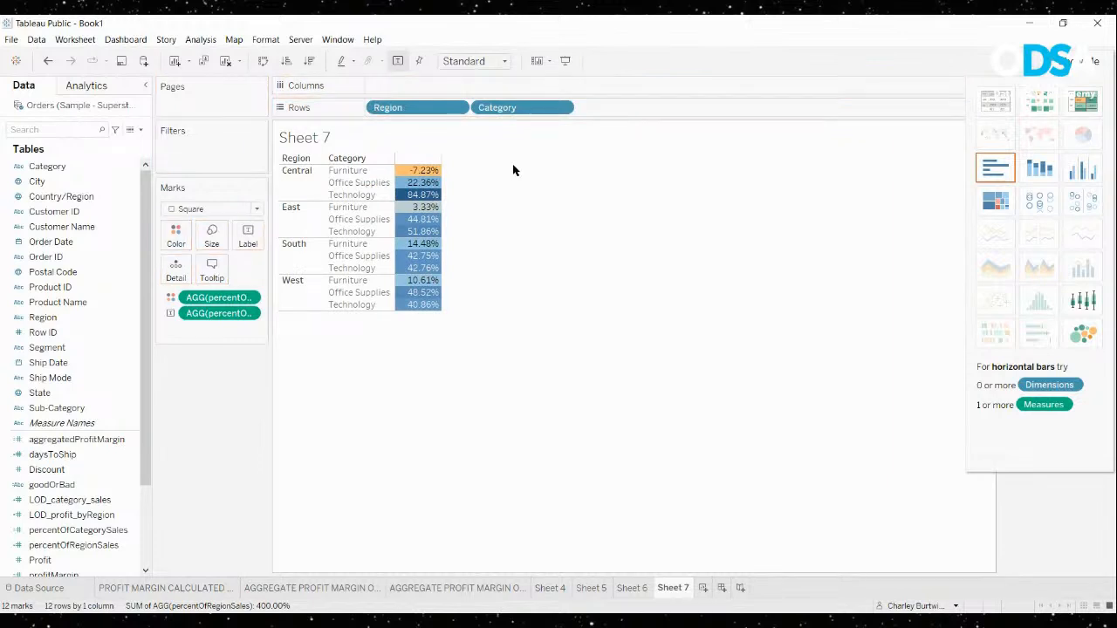
pyautogui.moveTo(423, 174)
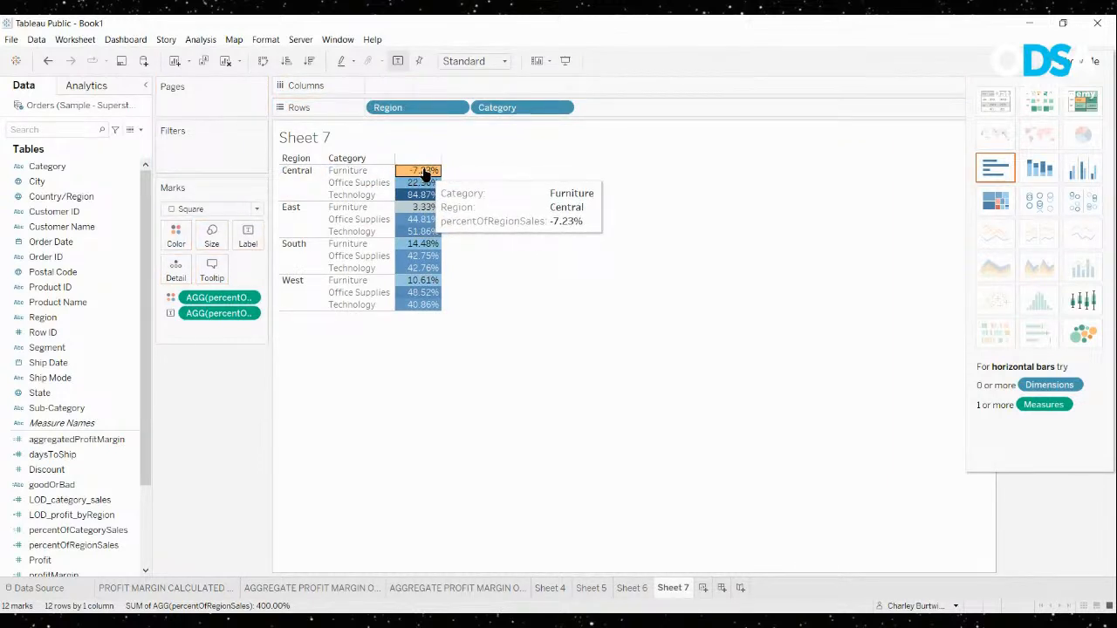
pyautogui.moveTo(426, 200)
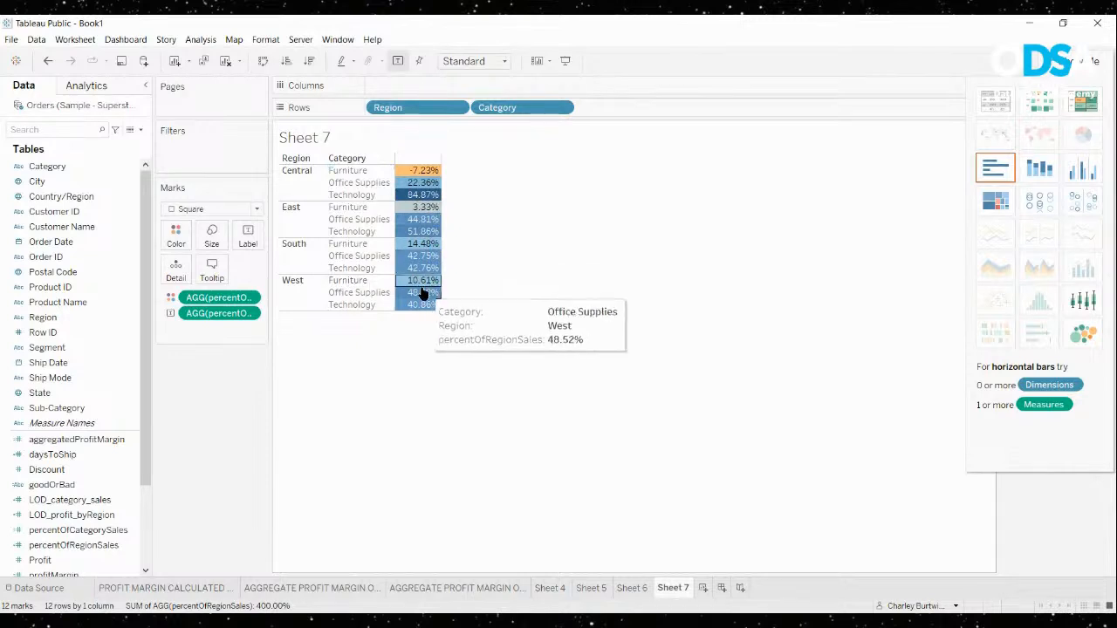
pyautogui.moveTo(428, 284)
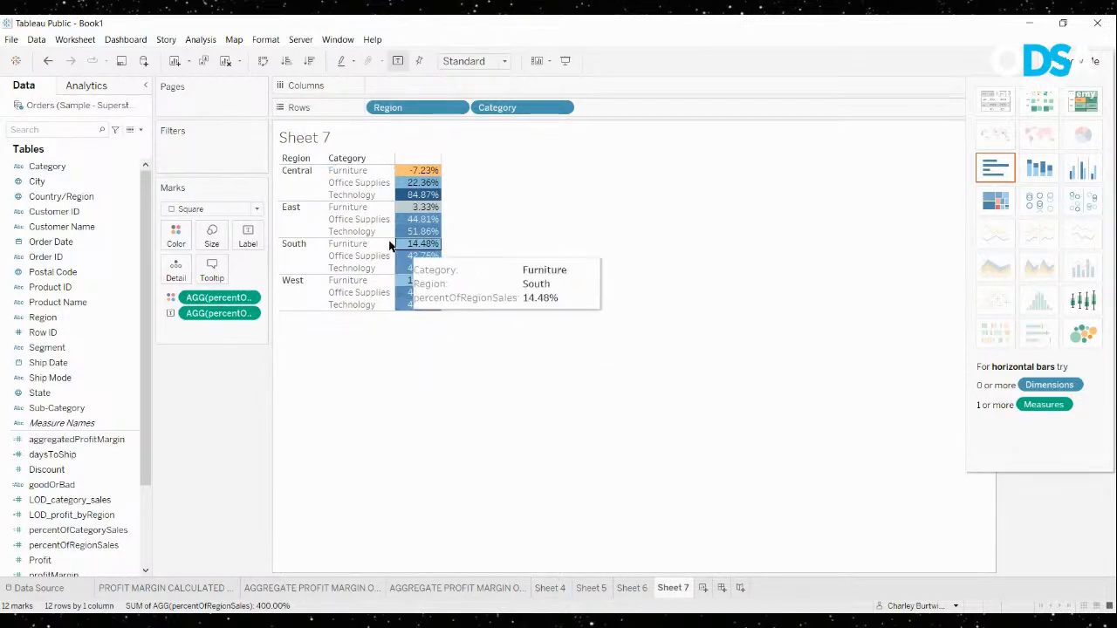
# Undo the highlight table changes back to the text table with Profit, LOD_profit_byRegion and percentOfRegionSales
pyautogui.click(996, 101)
pyautogui.click(48, 60)
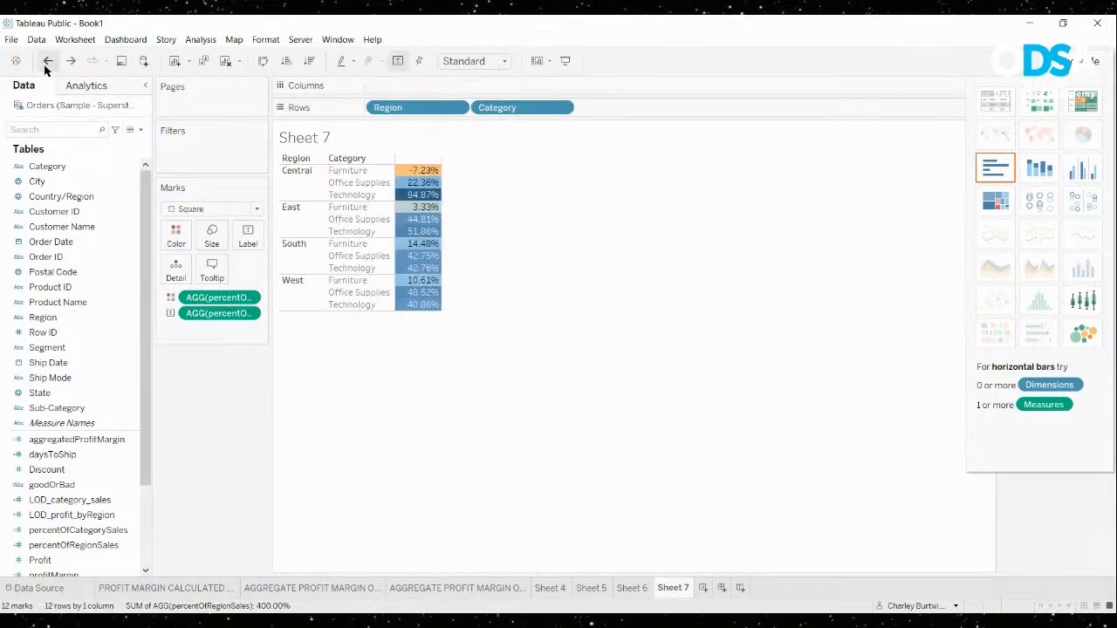
pyautogui.click(49, 62)
pyautogui.click(49, 62)
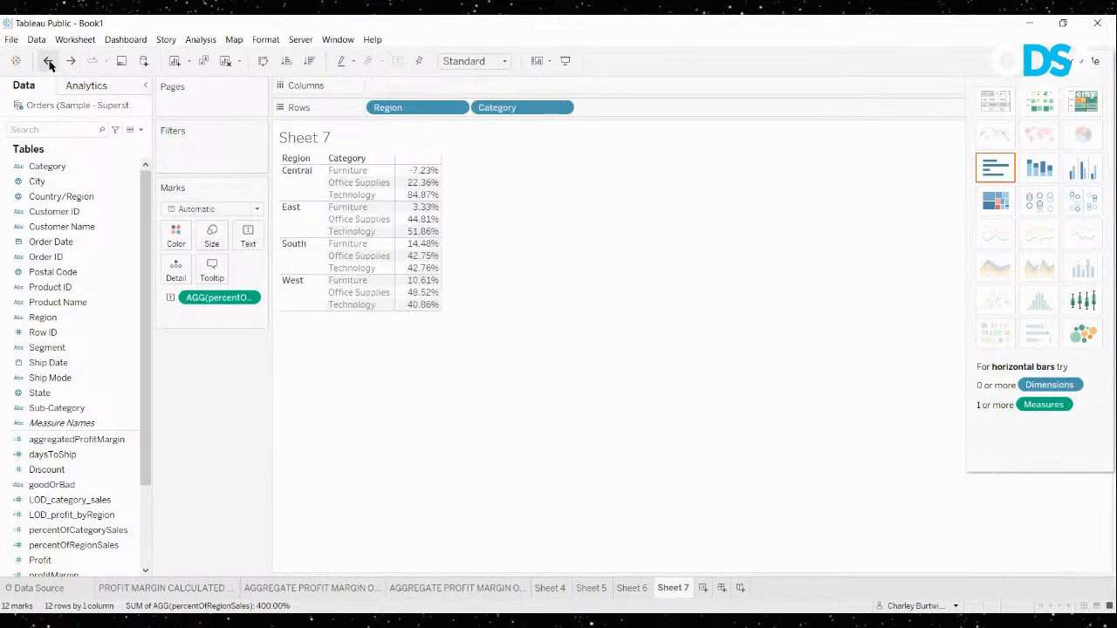
pyautogui.click(49, 62)
pyautogui.click(49, 62)
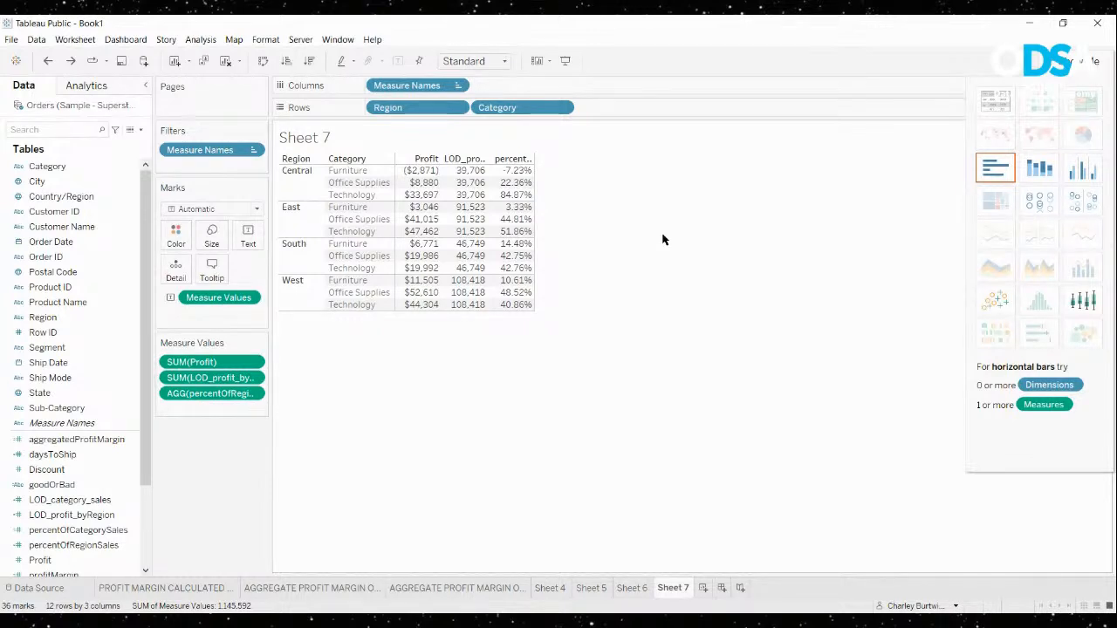
# Widen the Marks and Measure Values cards to fit the field names, and review the formula of LOD_profit_byRegion
pyautogui.moveTo(271, 297); pyautogui.dragTo(299, 297)
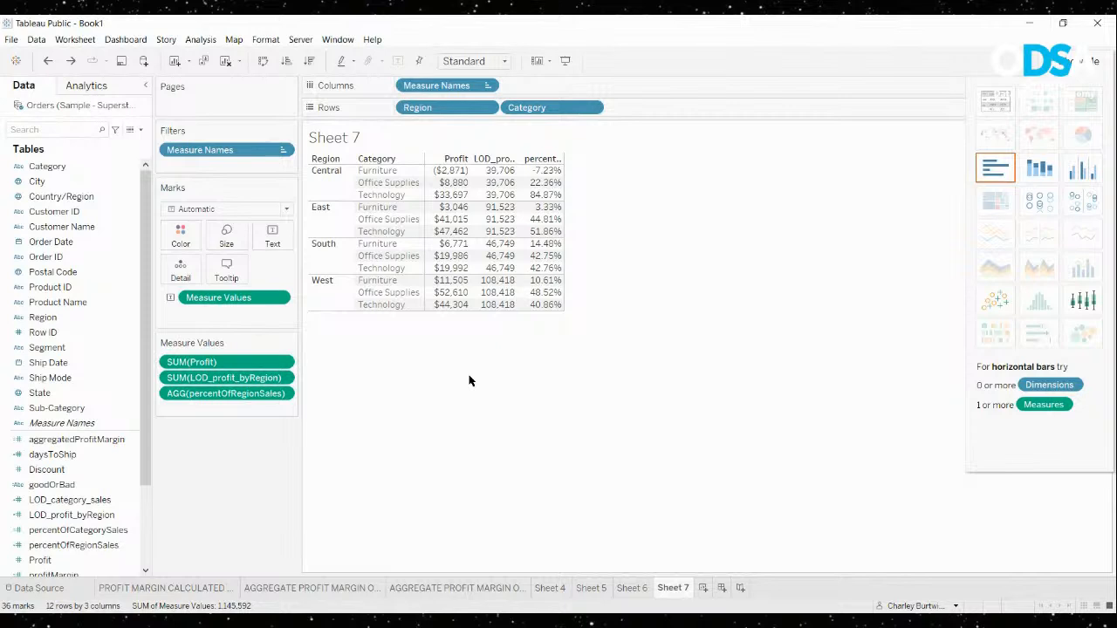
pyautogui.click(130, 515)
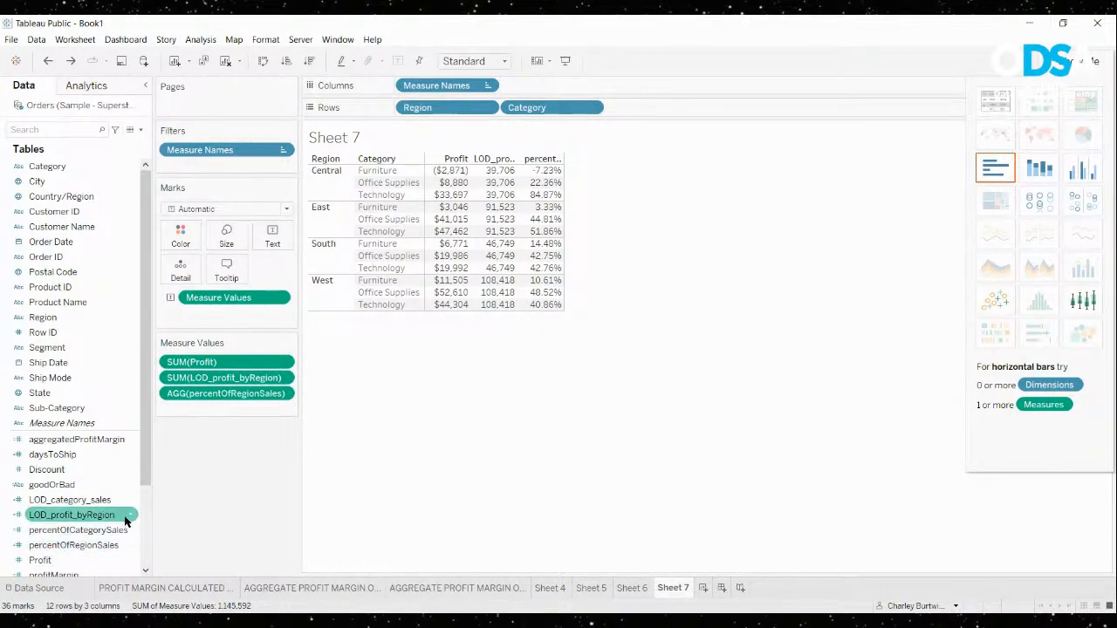
pyautogui.click(130, 501)
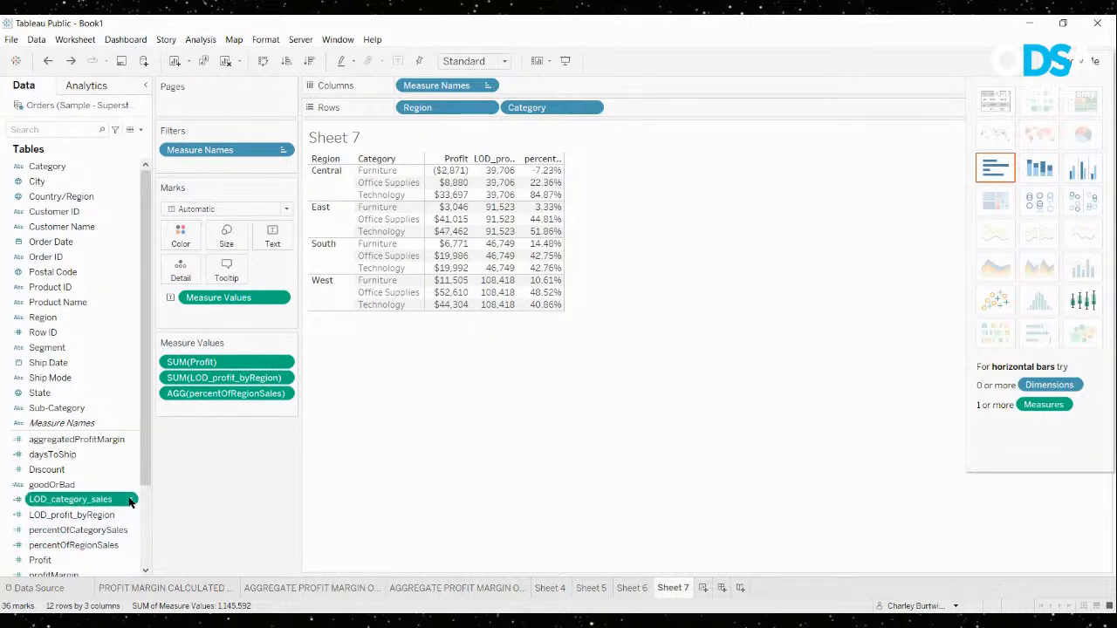
pyautogui.click(130, 517)
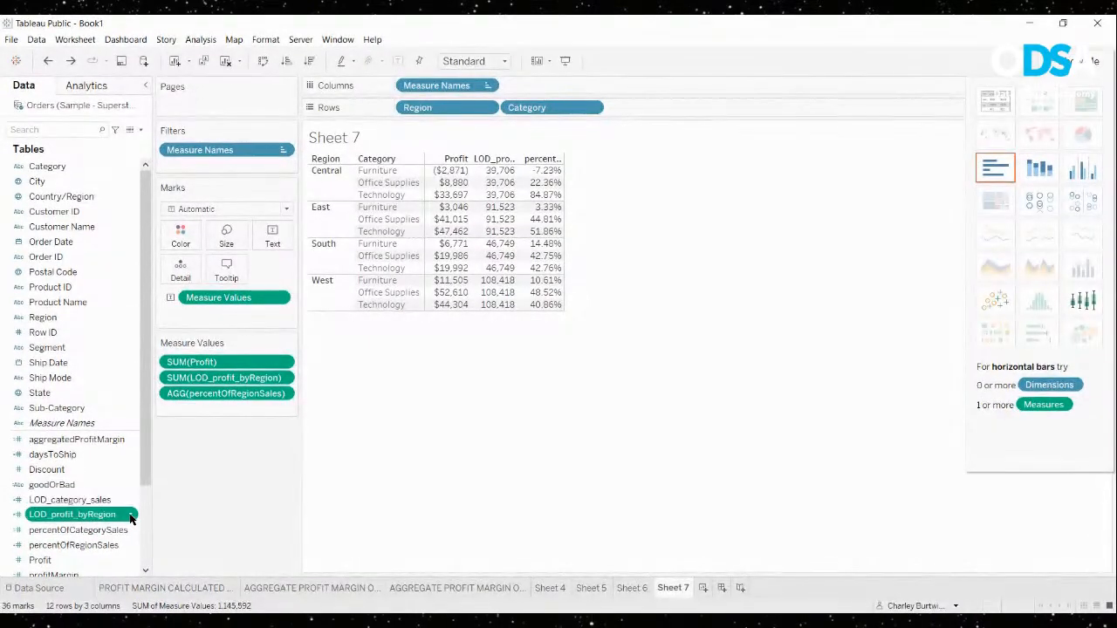
pyautogui.click(331, 322)
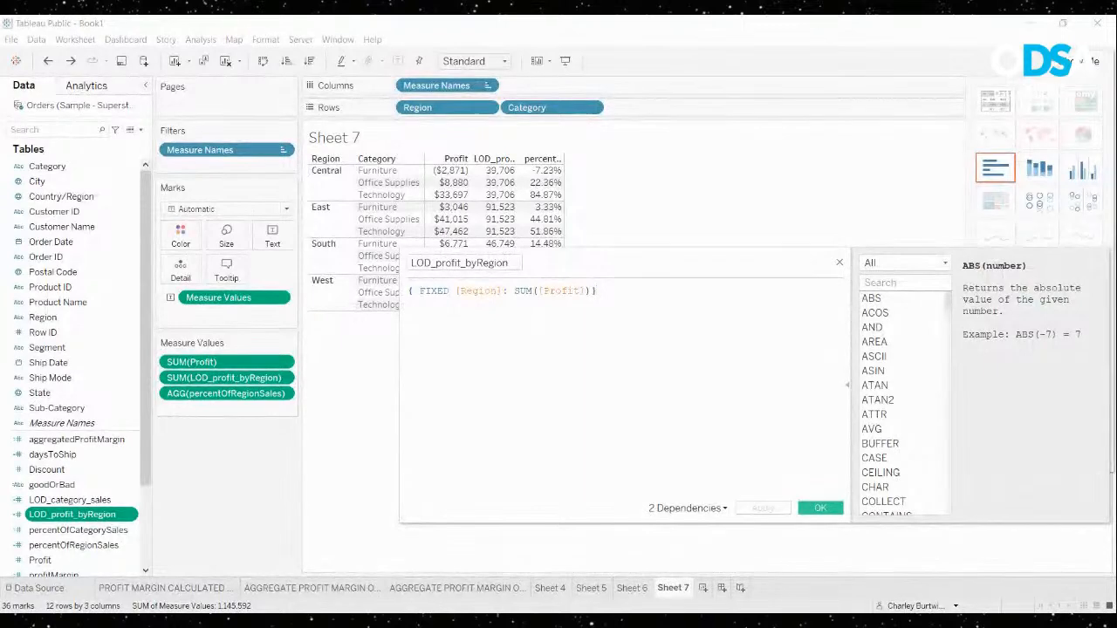
pyautogui.click(821, 508)
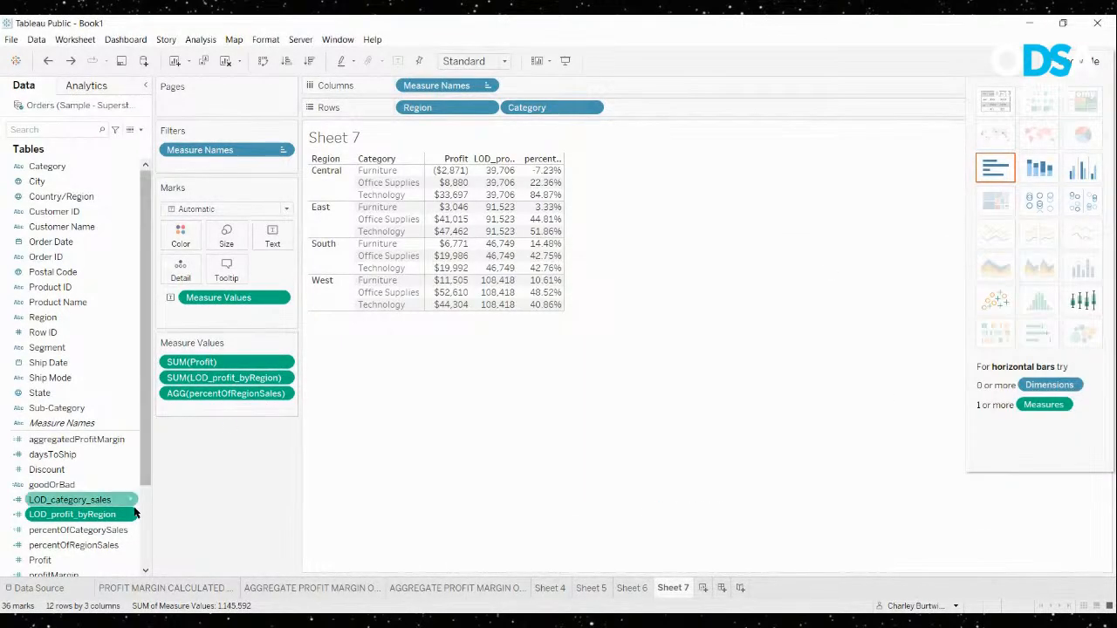
# Examine the percentOfRegionSales formula and the description of its ATTR function alongside the table, leaving the calculation as it is
pyautogui.click(122, 545)
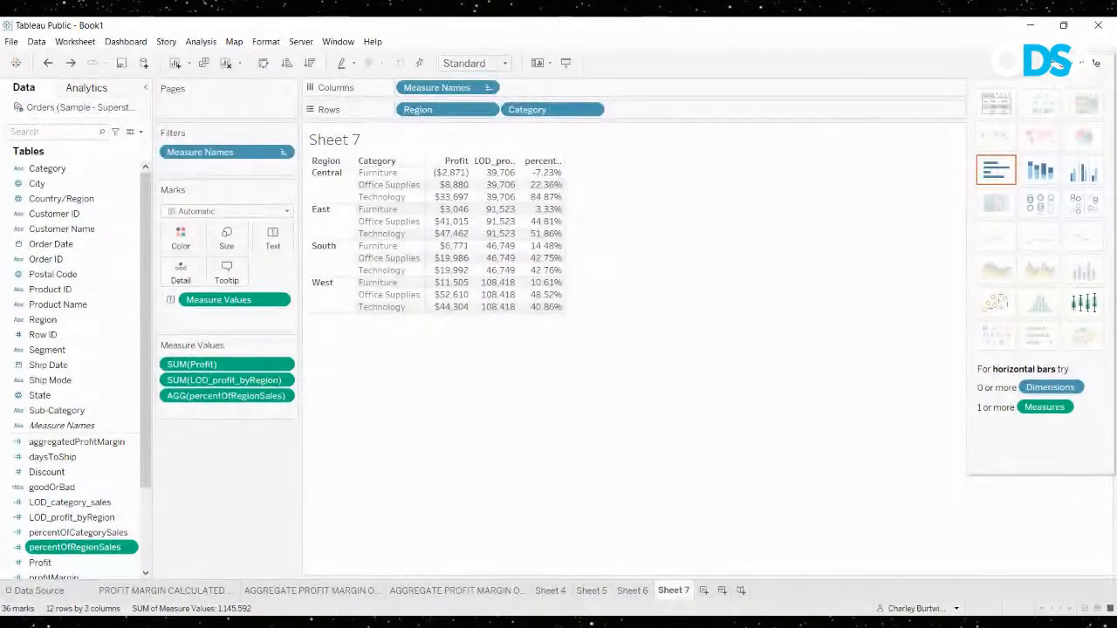
pyautogui.click(219, 331)
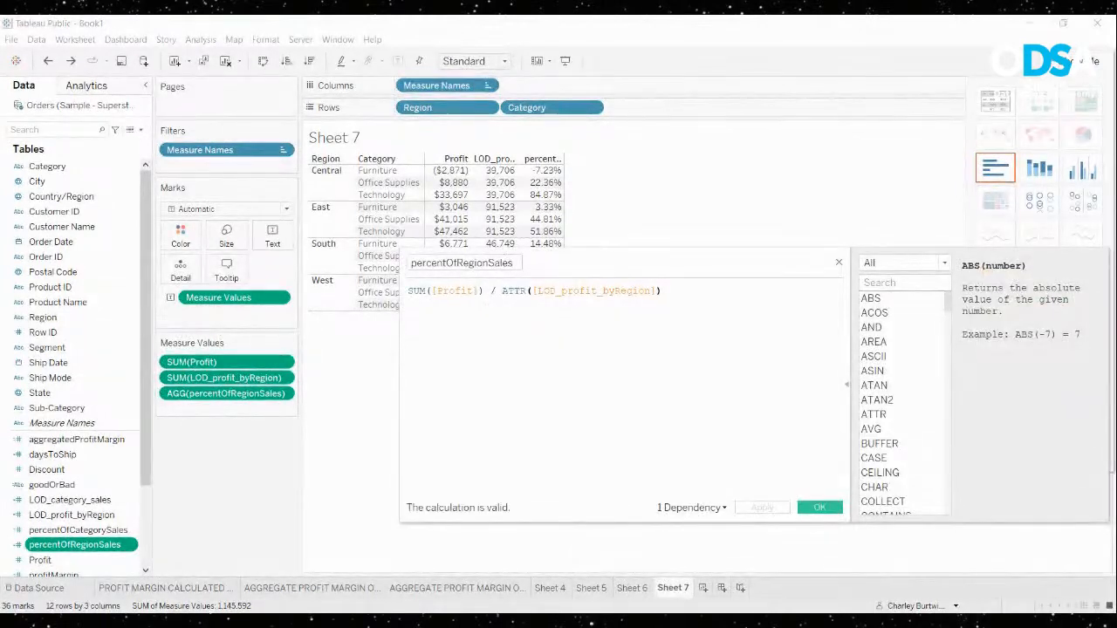
pyautogui.scroll(3, 580, 293)
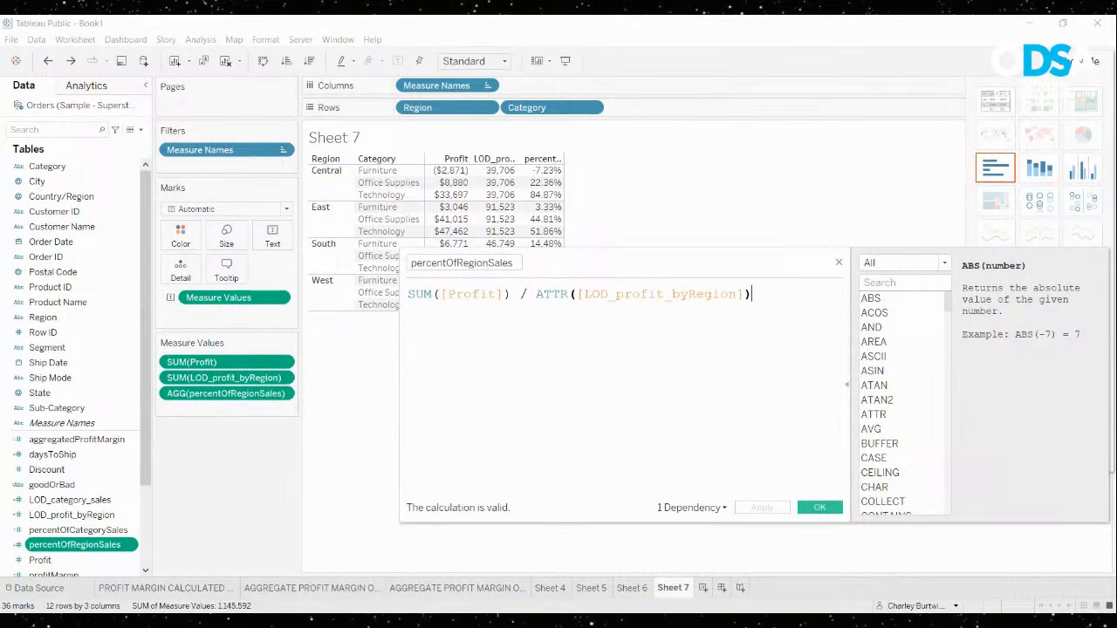
pyautogui.moveTo(579, 261); pyautogui.dragTo(610, 305)
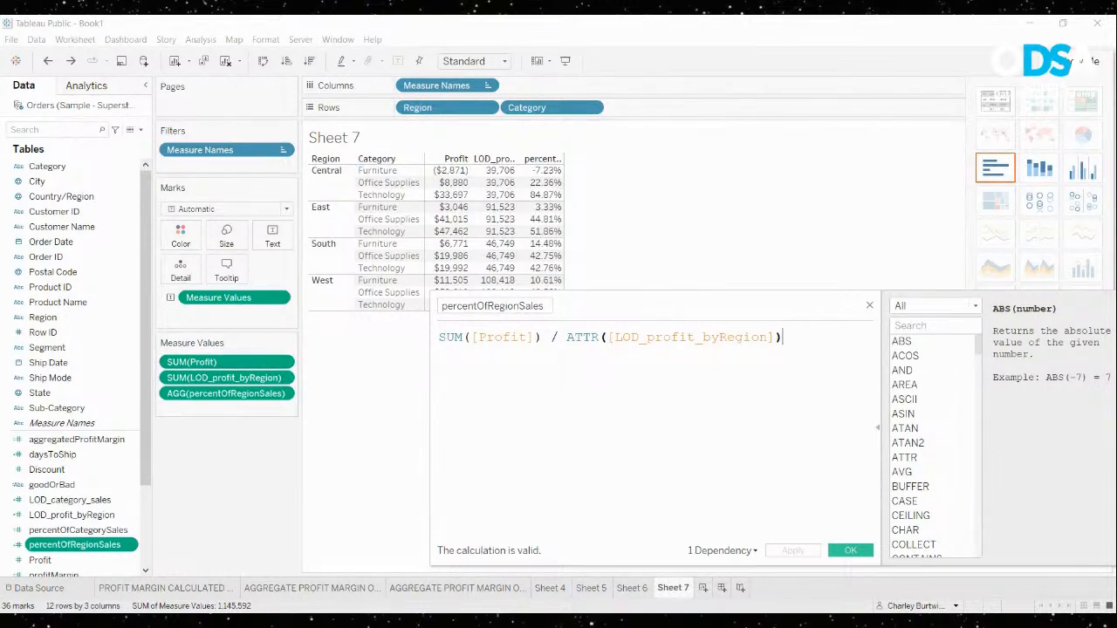
pyautogui.doubleClick(583, 337)
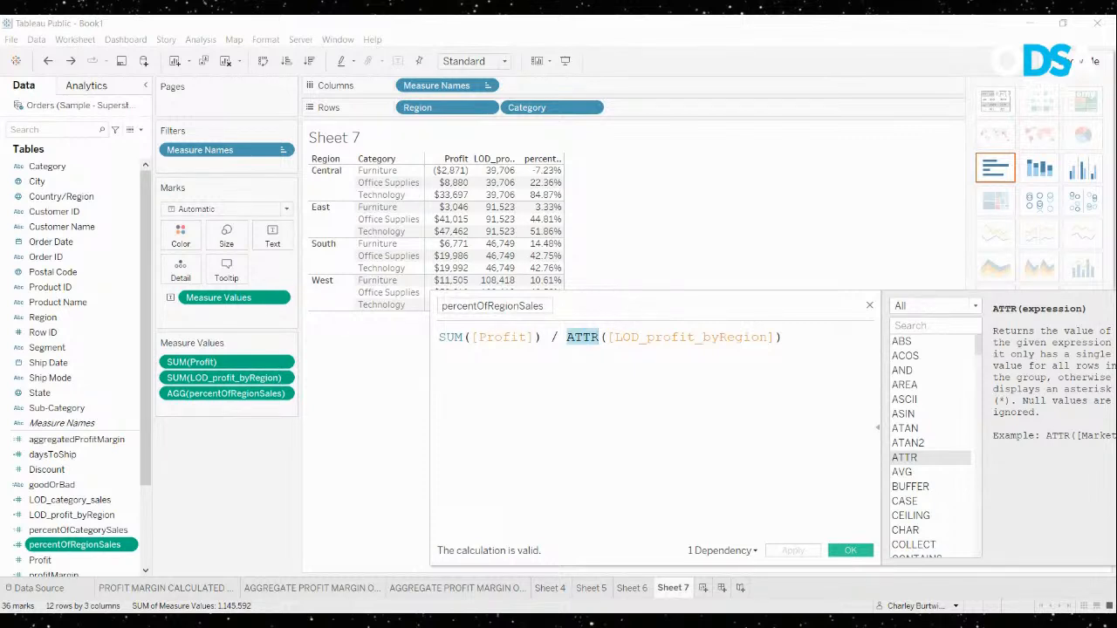
pyautogui.click(783, 337)
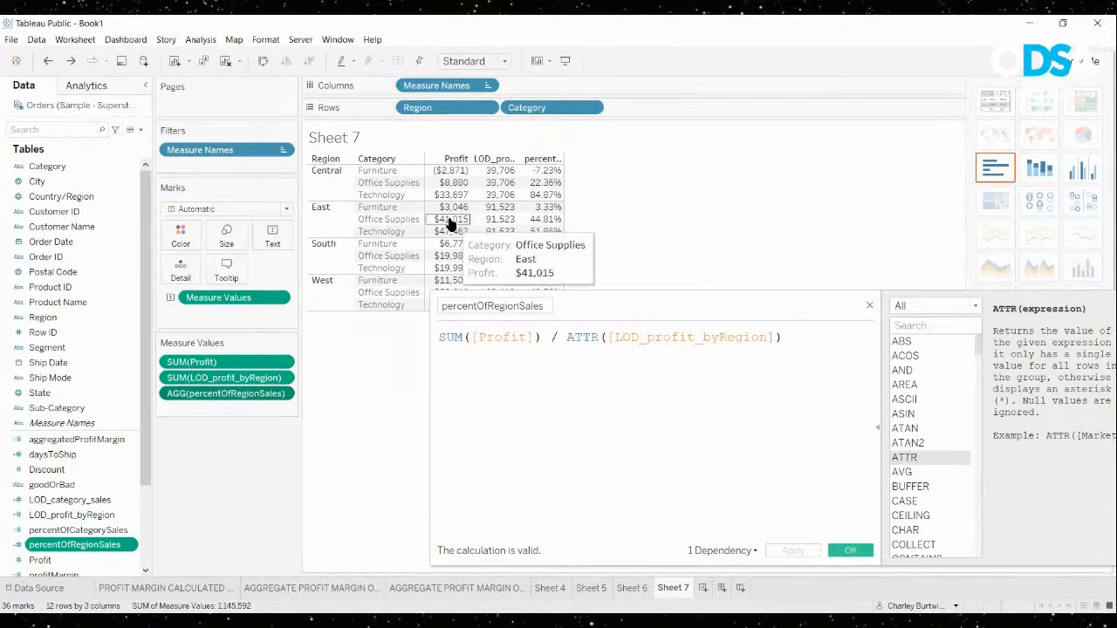
pyautogui.moveTo(630, 305); pyautogui.dragTo(586, 339)
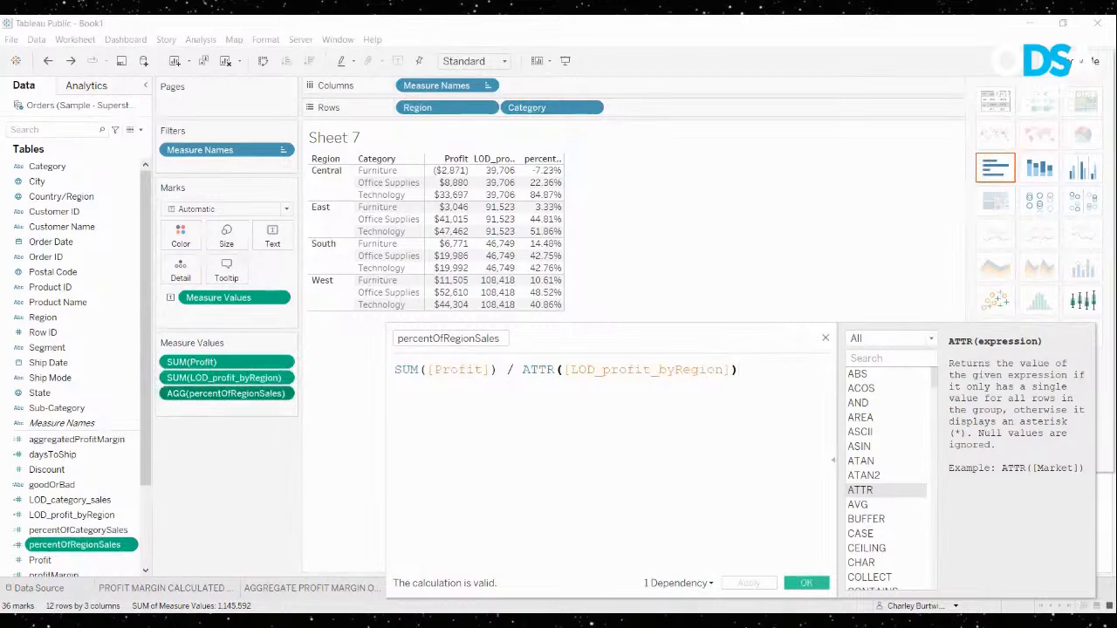
pyautogui.press('Return')
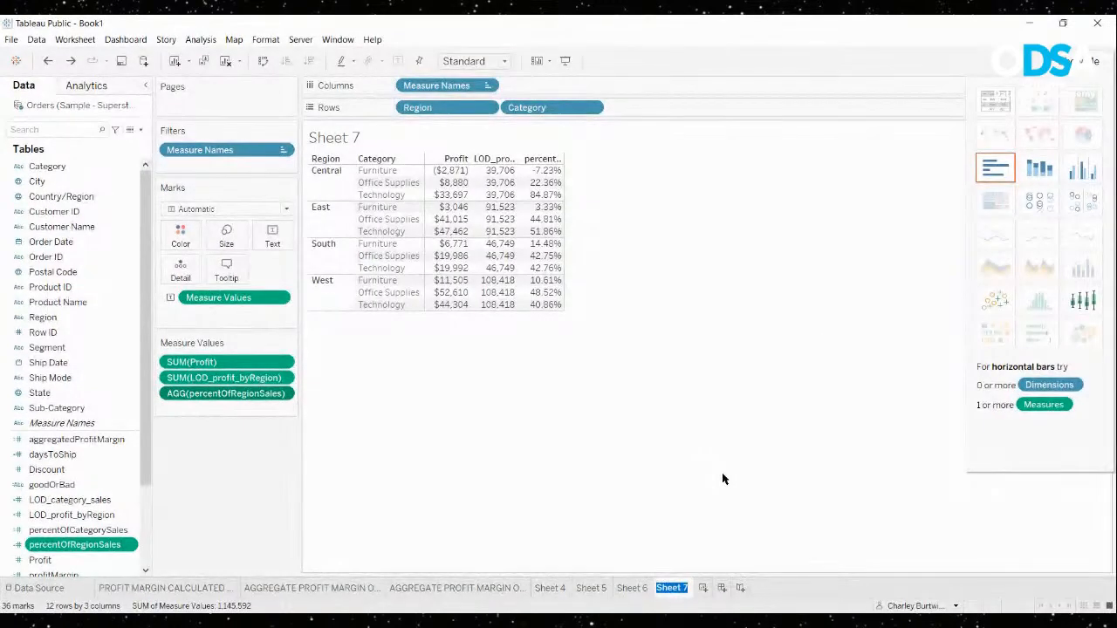
# Rename Sheet 7 as LOD - PROFIT BY REGION
pyautogui.write('LOD - PRO')
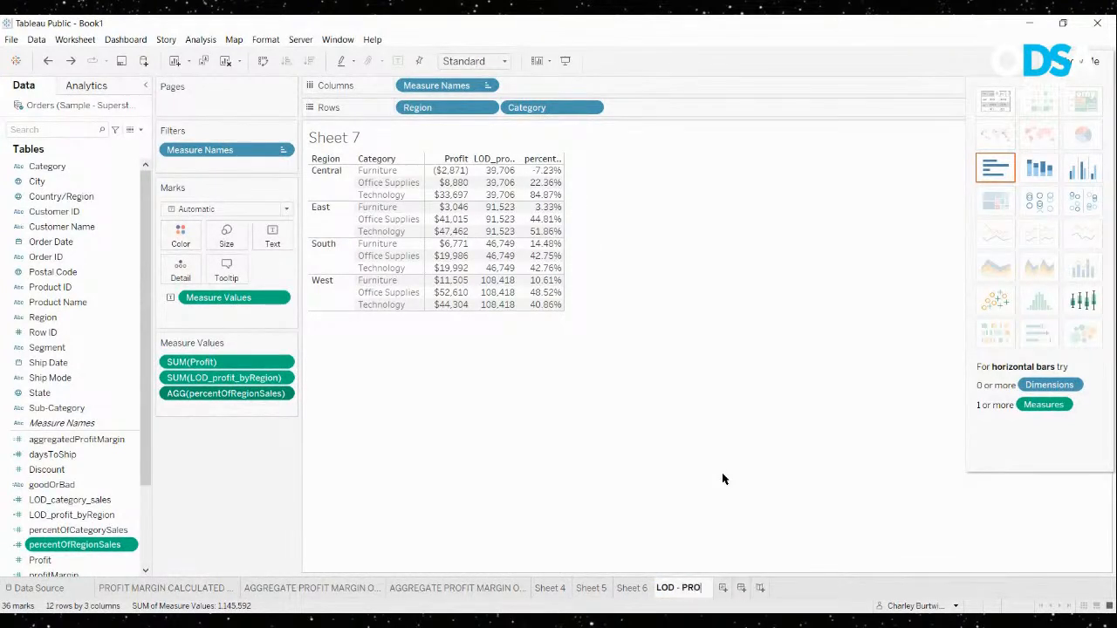
pyautogui.write('FIT BY REGION')
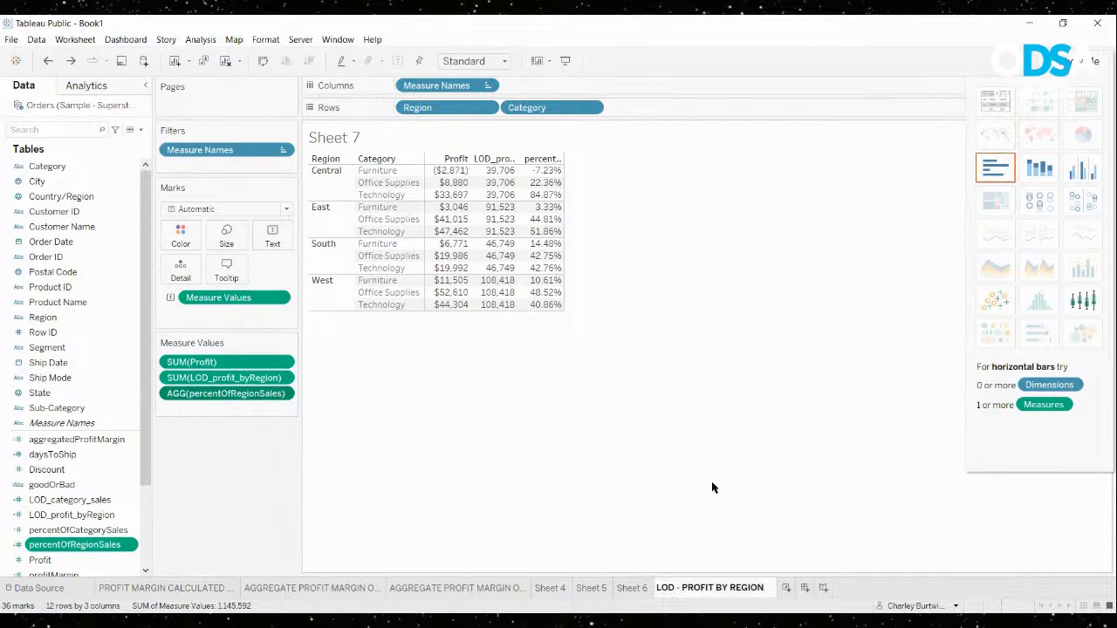
pyautogui.press('Return')
# Rename Sheet 6 as LOD - SALES BY CATEGORY
pyautogui.click(632, 587)
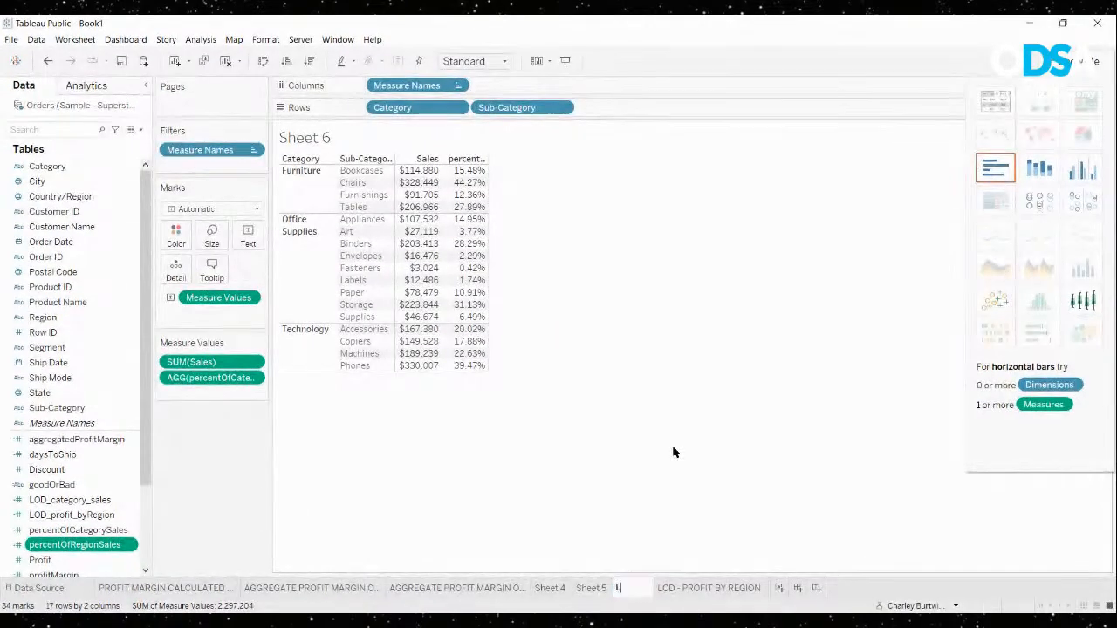
pyautogui.write('LOD - SALES')
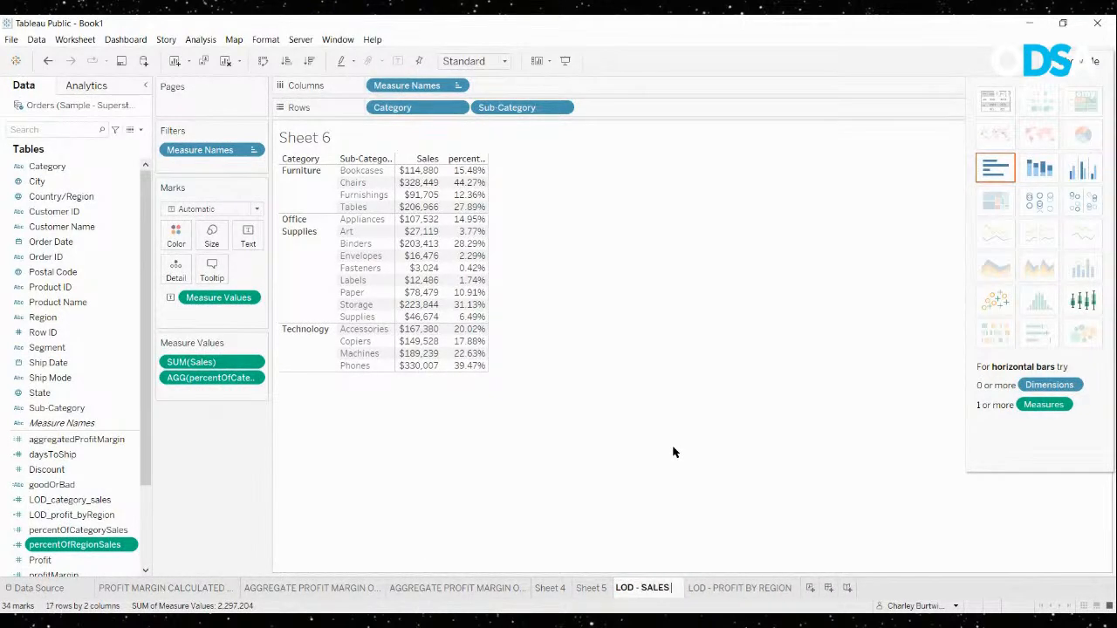
pyautogui.write(' BY')
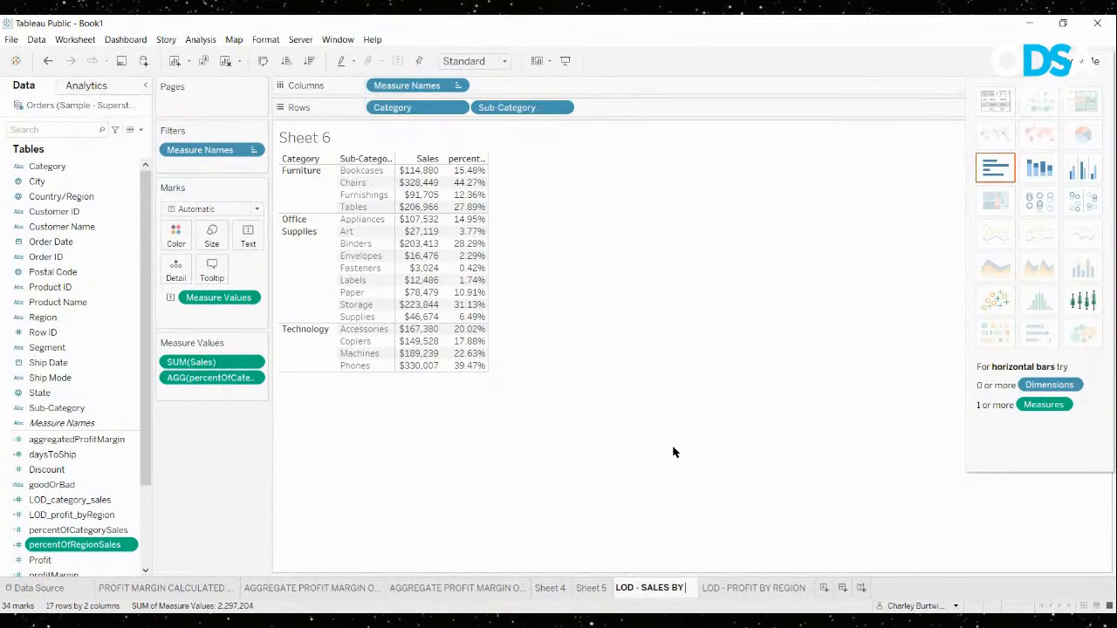
pyautogui.write(' CATEGORY')
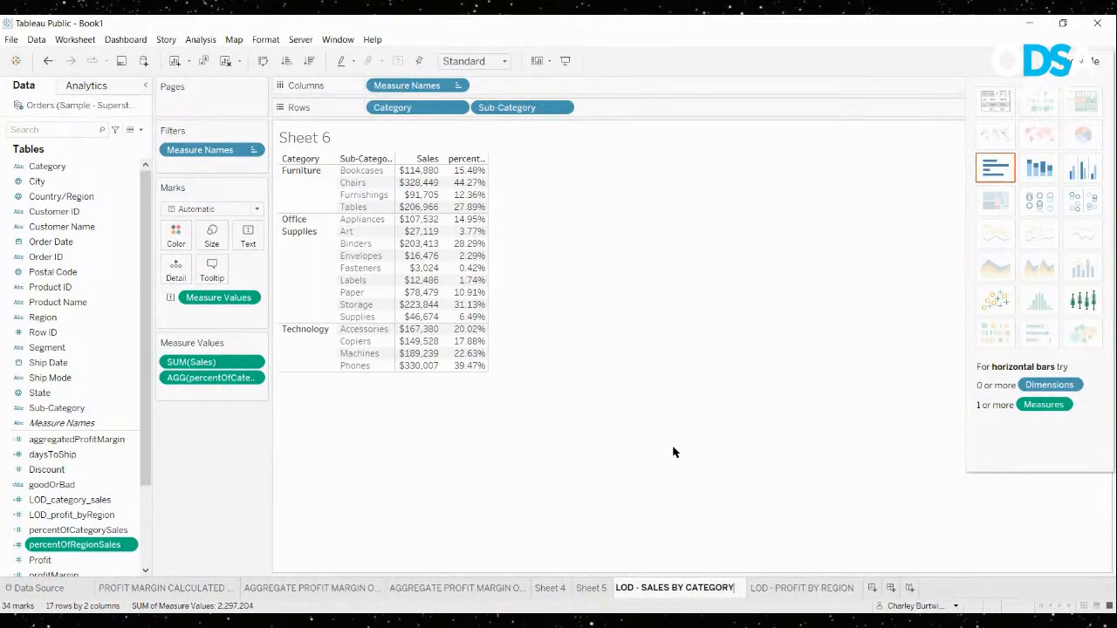
# Delete Sheet 5, which holds the monthly average daysToShip line chart
pyautogui.click(591, 588)
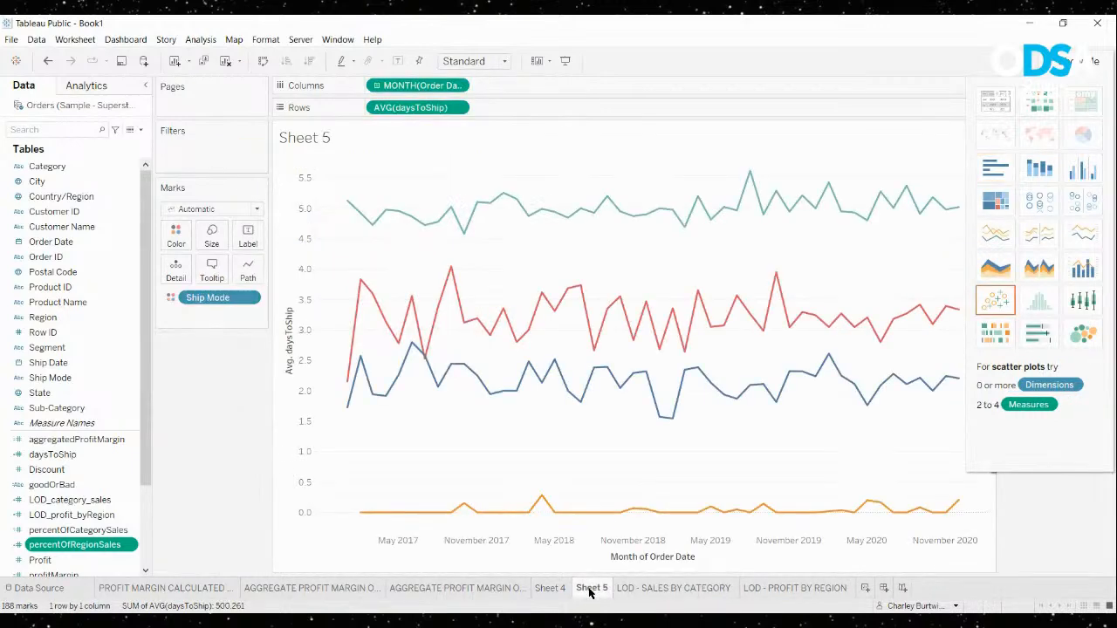
pyautogui.rightClick(591, 588)
pyautogui.click(605, 498)
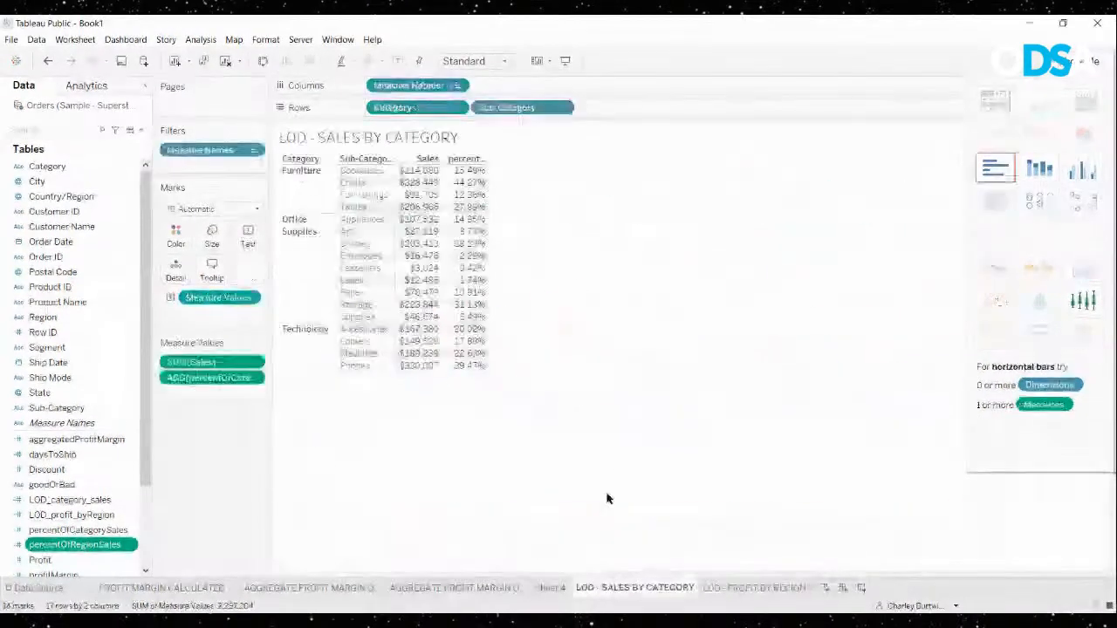
# Rename Sheet 4 as AVG DAYS TO SHIP - DATEDIFF
pyautogui.click(558, 590)
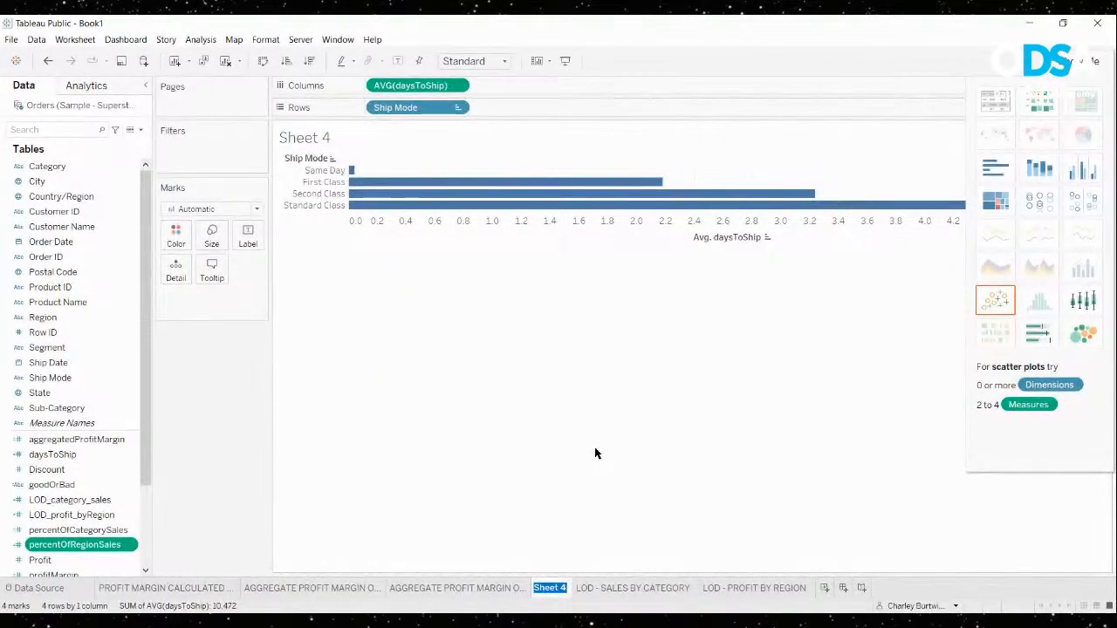
pyautogui.write('AVG')
pyautogui.write('DAYS TO SHIP')
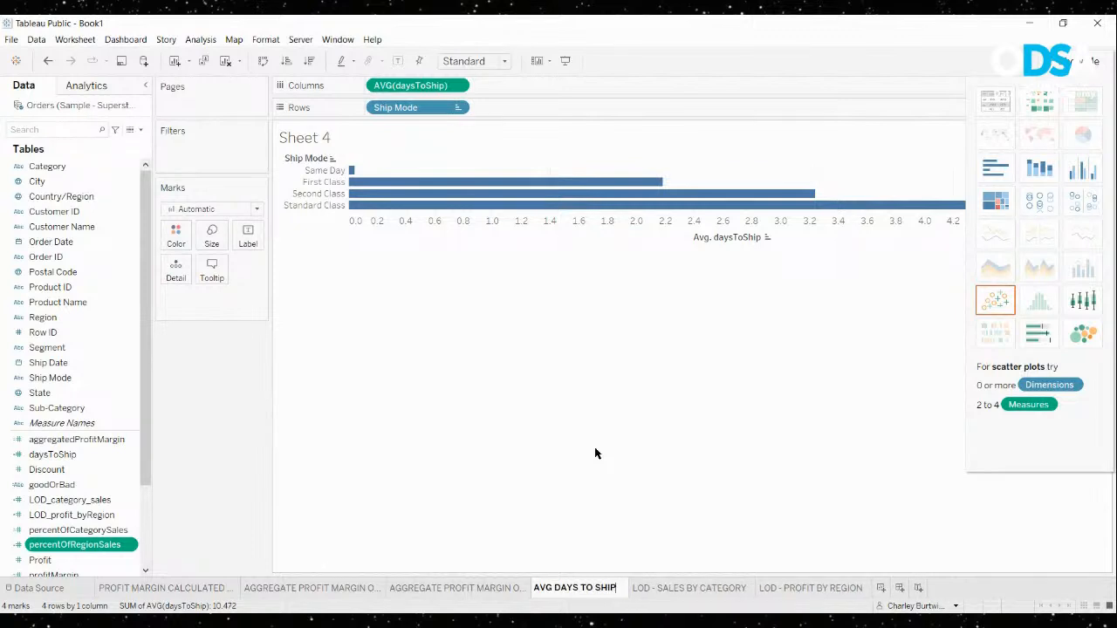
pyautogui.write(' - DATEDIFF')
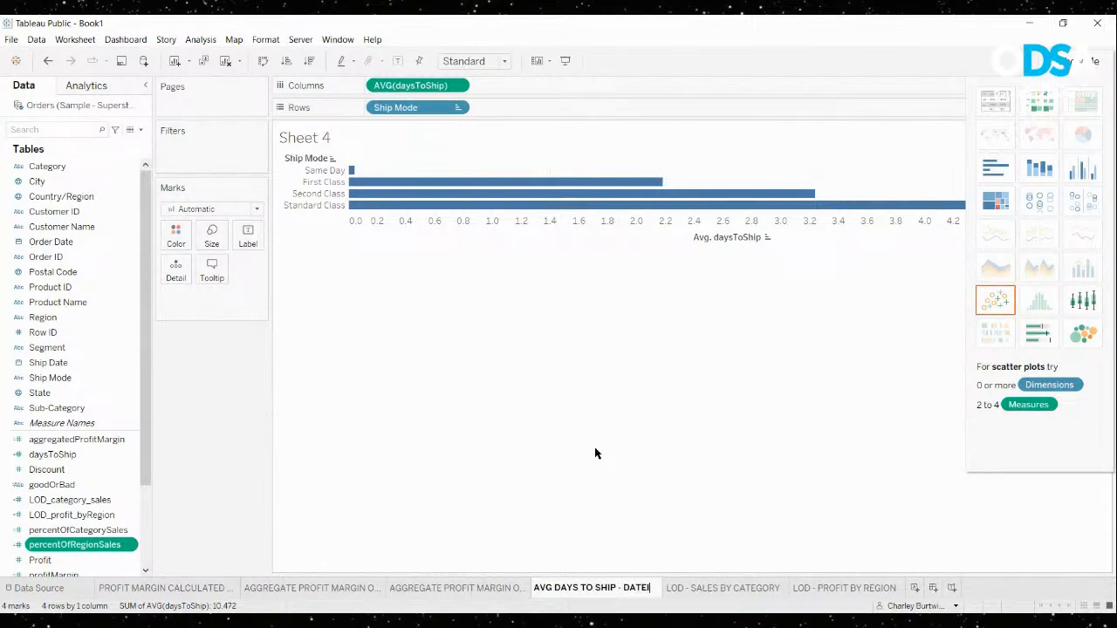
pyautogui.press('Return')
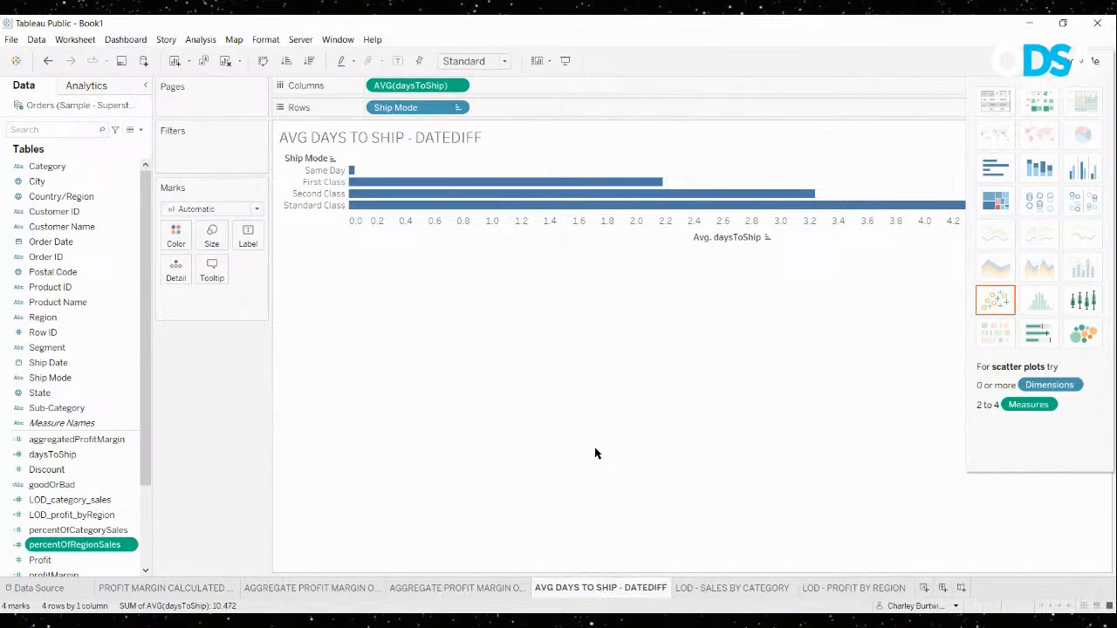
# Add a new worksheet after LOD - PROFIT BY REGION, return to that sheet and hide the Show Me chart suggestions
pyautogui.click(886, 590)
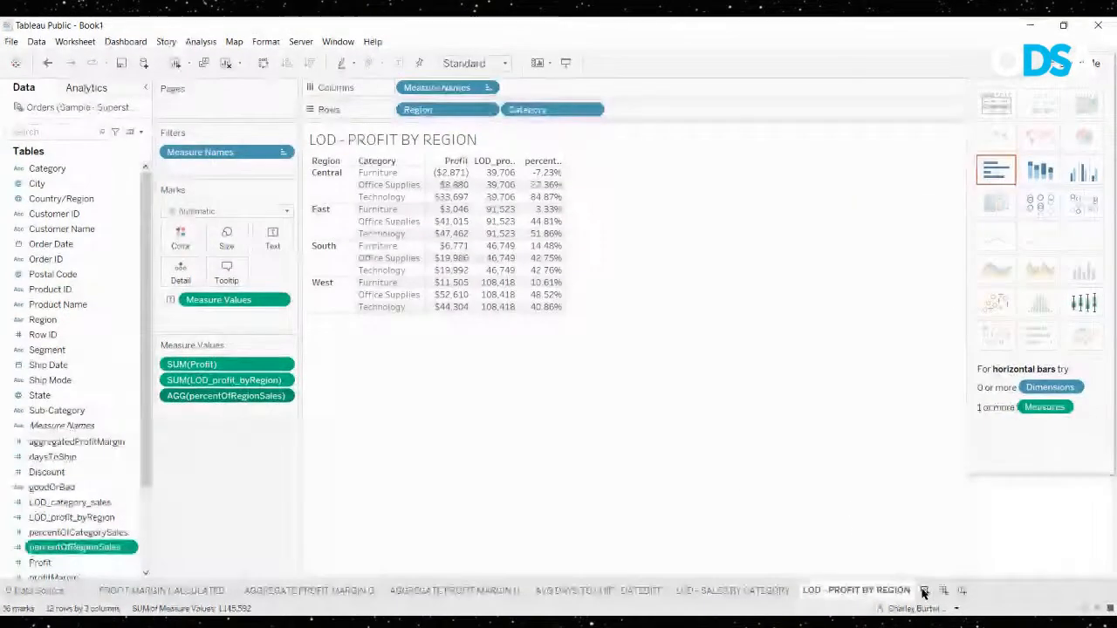
pyautogui.click(923, 591)
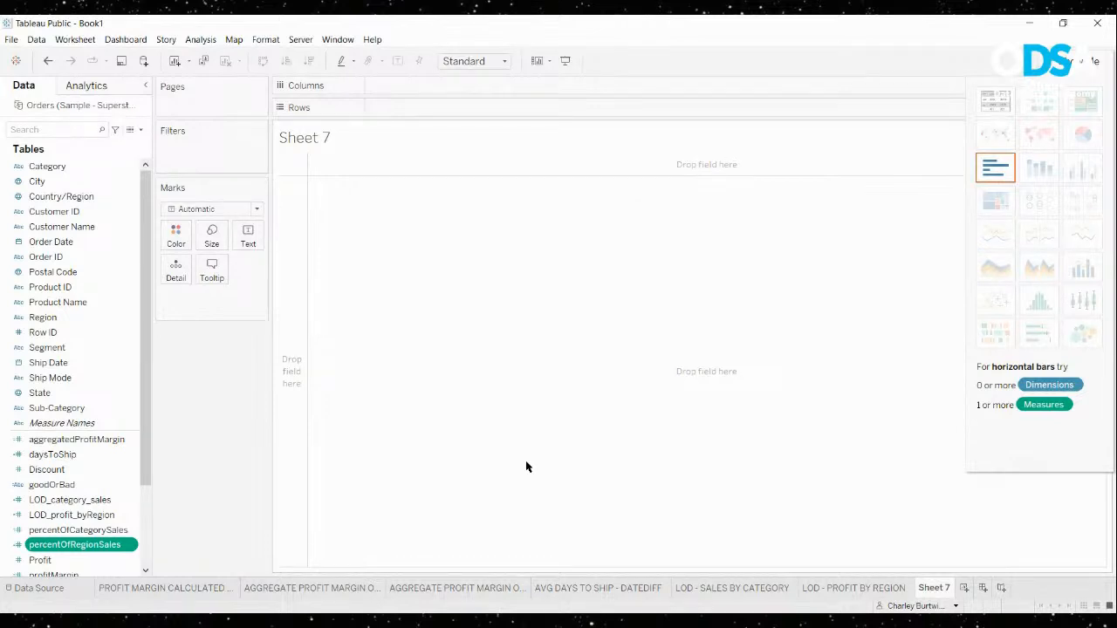
pyautogui.click(834, 589)
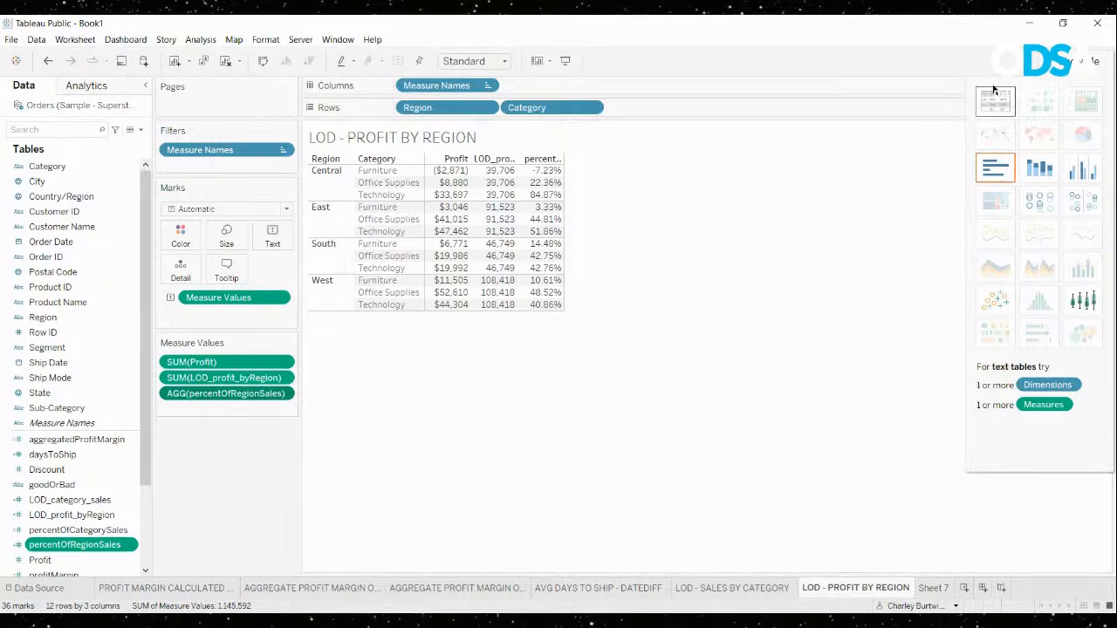
pyautogui.click(1061, 62)
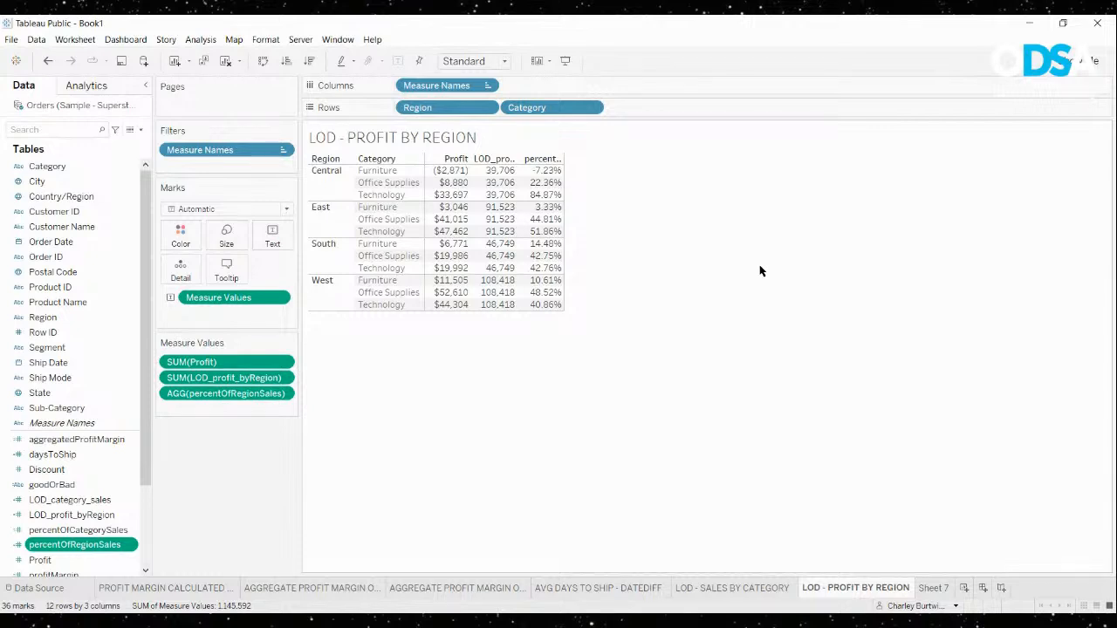
# On the empty Sheet 7, place Order Date by year on Rows and the sum of Sales on Columns
pyautogui.click(934, 588)
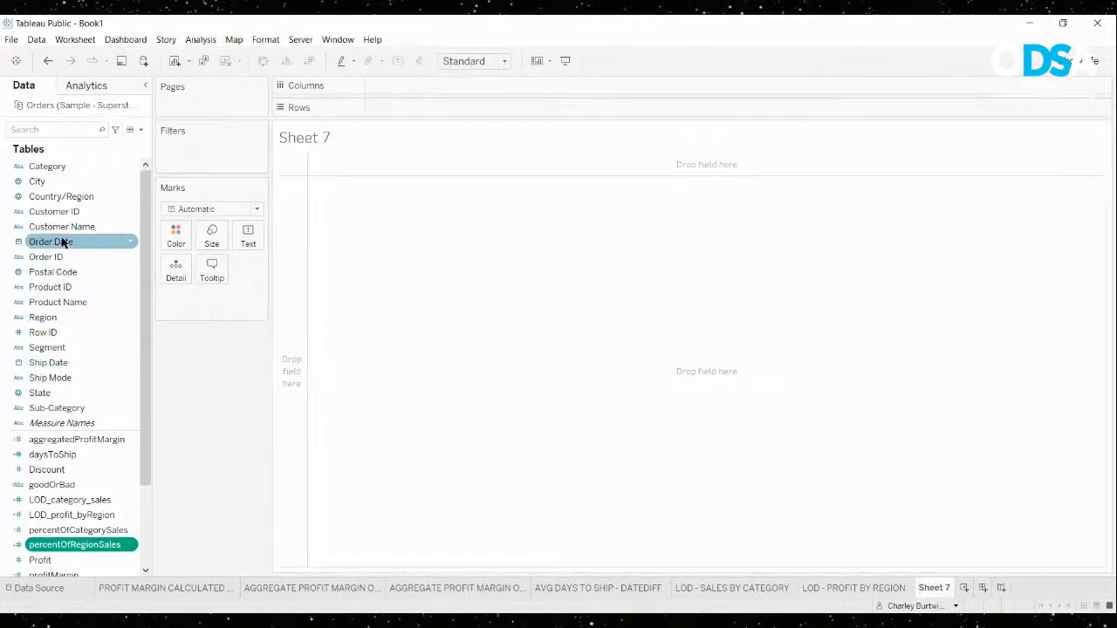
pyautogui.moveTo(63, 243); pyautogui.dragTo(415, 105)
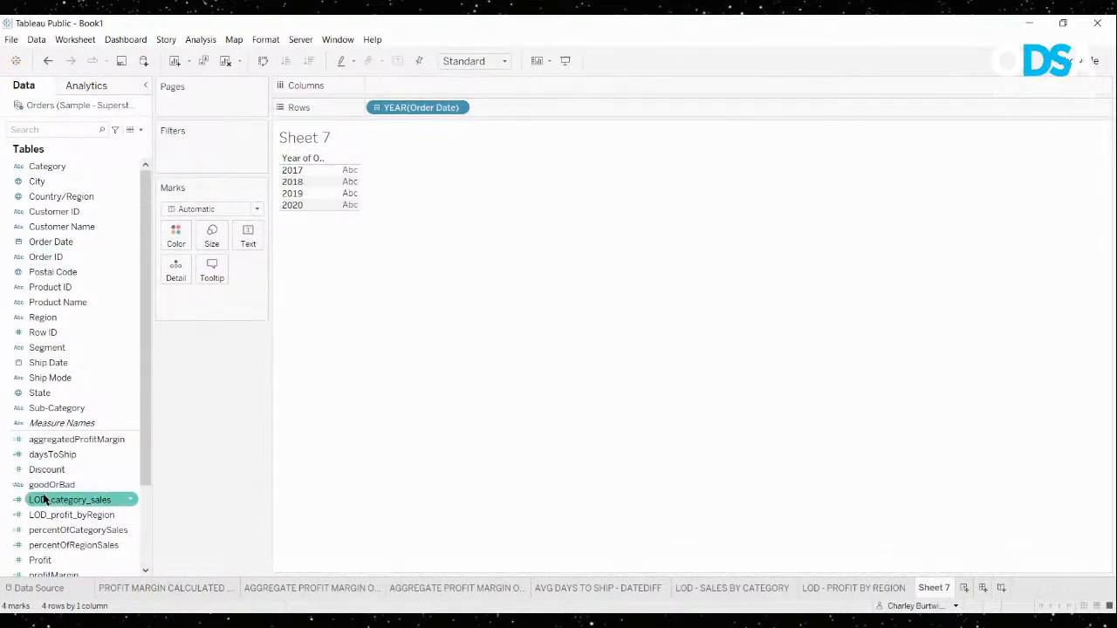
pyautogui.scroll(-2, 64, 523)
pyautogui.moveTo(44, 515); pyautogui.dragTo(418, 86)
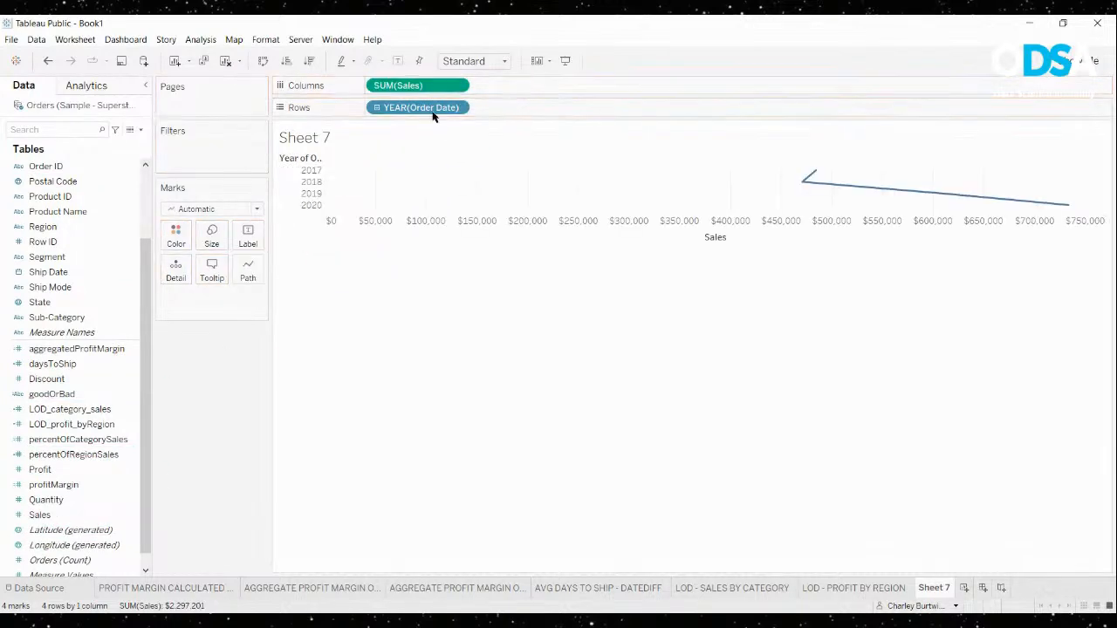
# Change the Sales view to a text table with the years of Order Date on Rows
pyautogui.click(1056, 63)
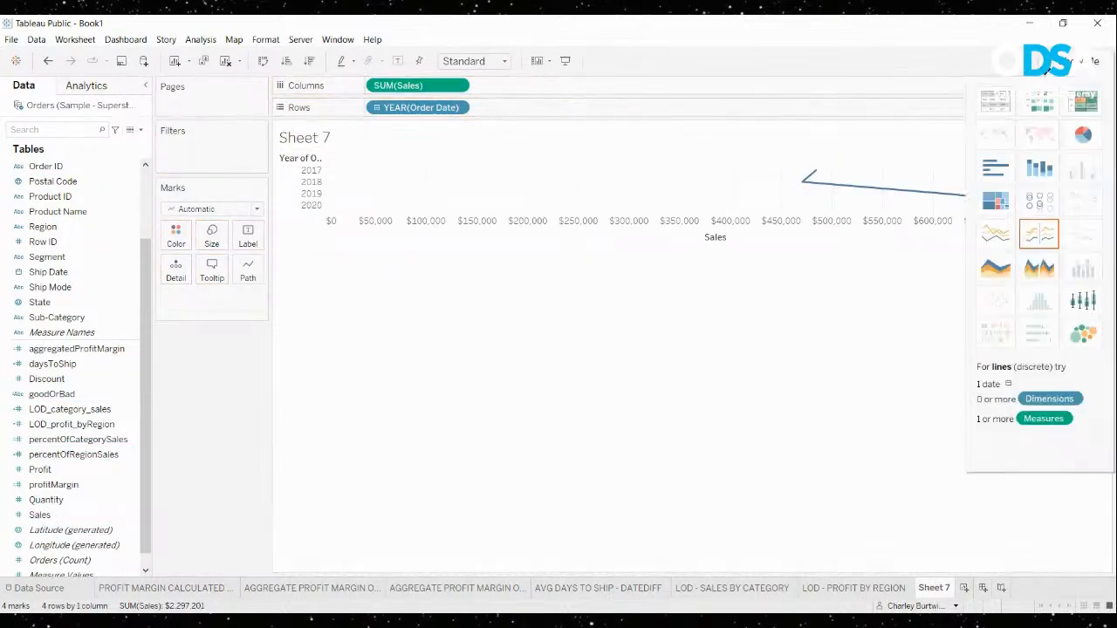
pyautogui.click(1002, 101)
pyautogui.moveTo(388, 85); pyautogui.dragTo(404, 109)
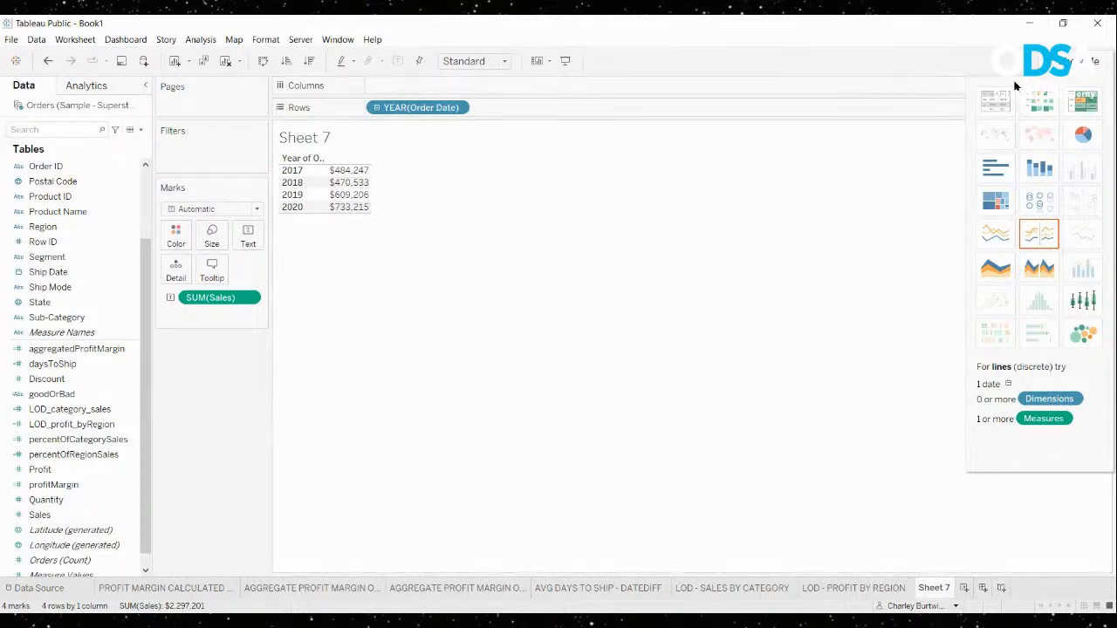
# Hide the Show Me chart suggestions beside the yearly Sales table on Sheet 7
pyautogui.click(1058, 62)
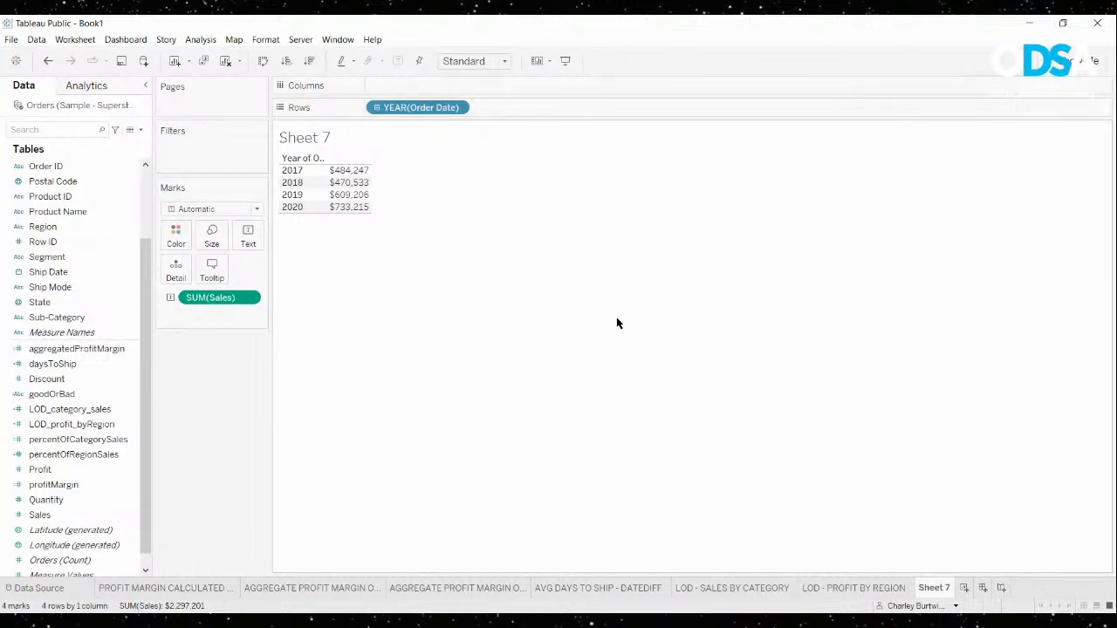
pyautogui.moveTo(359, 209)
# On LOD - SALES BY CATEGORY, remove Sub-Category from Rows, undo the removal and return to Sheet 7
pyautogui.click(724, 589)
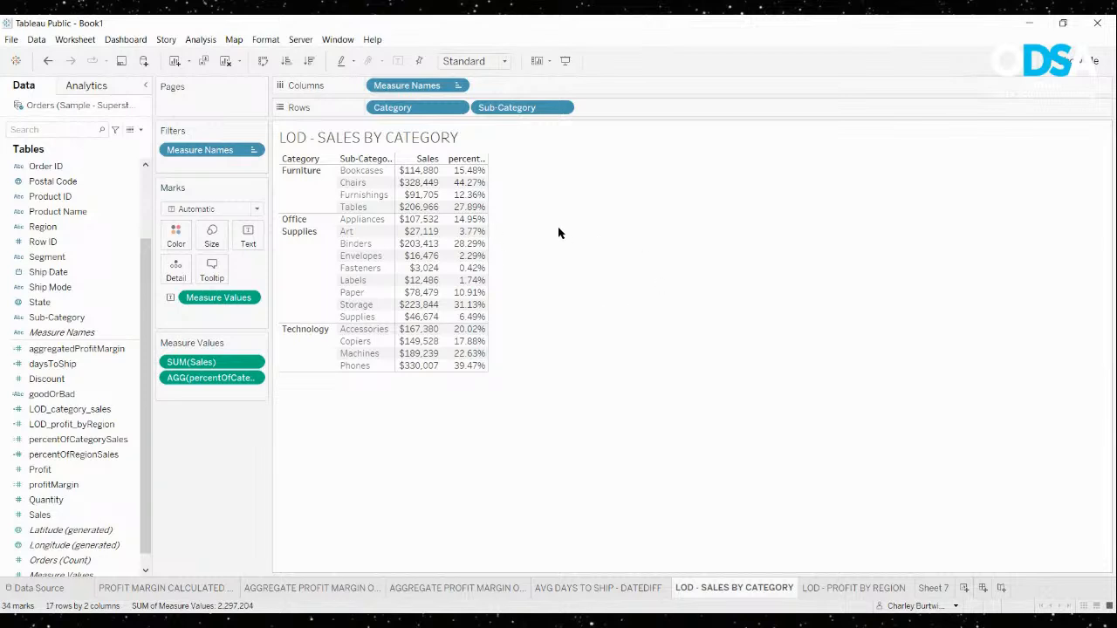
pyautogui.moveTo(422, 172)
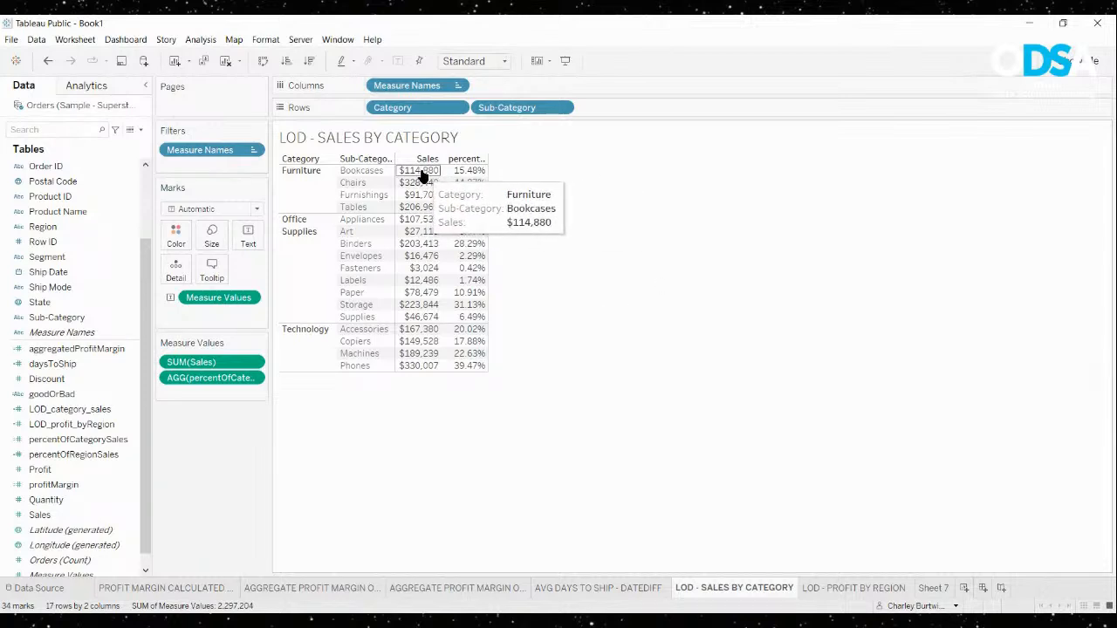
pyautogui.moveTo(515, 108); pyautogui.dragTo(246, 446)
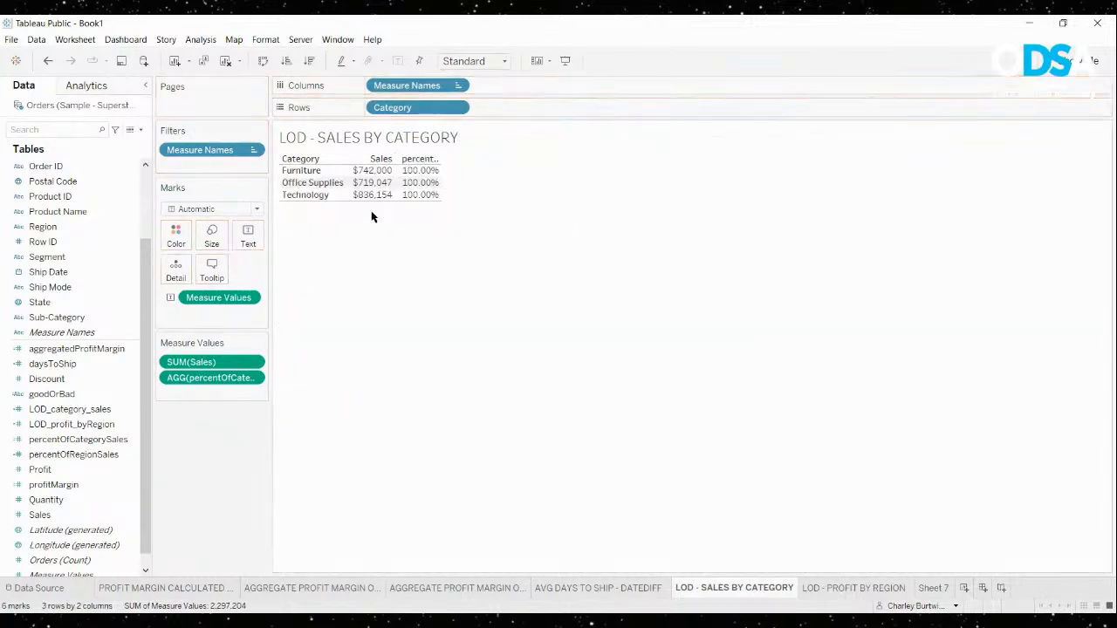
pyautogui.moveTo(375, 171)
pyautogui.click(48, 60)
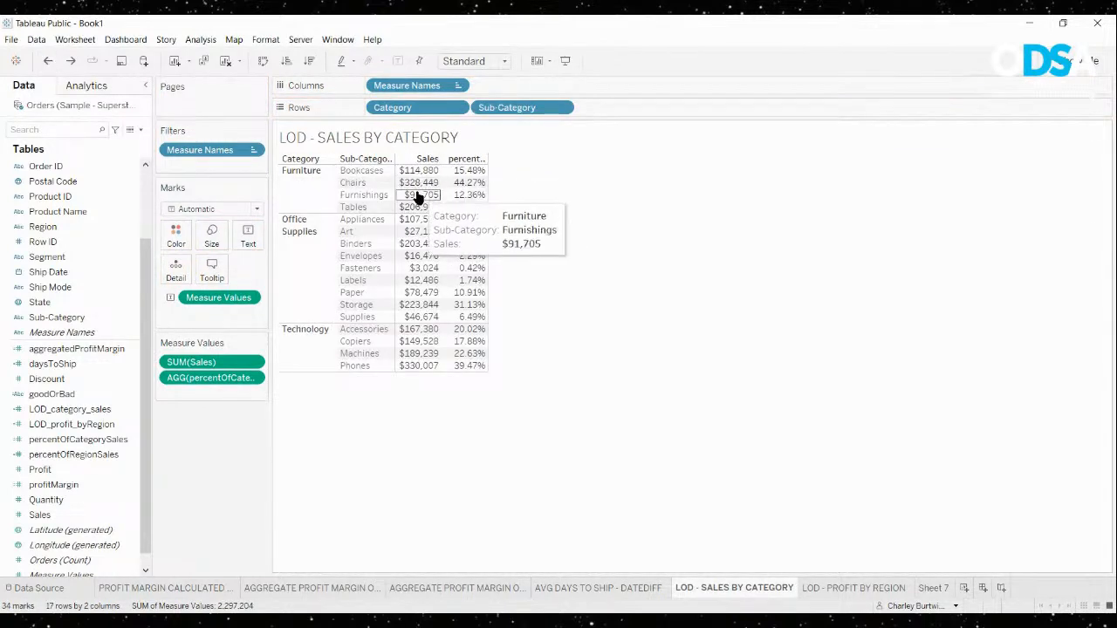
pyautogui.moveTo(469, 231)
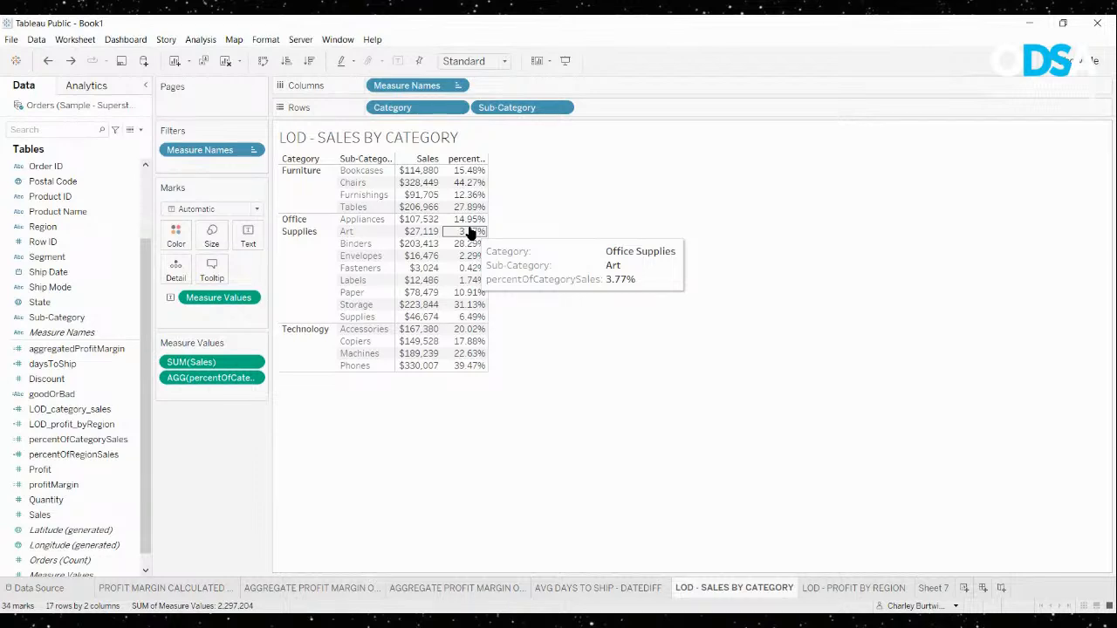
pyautogui.click(933, 588)
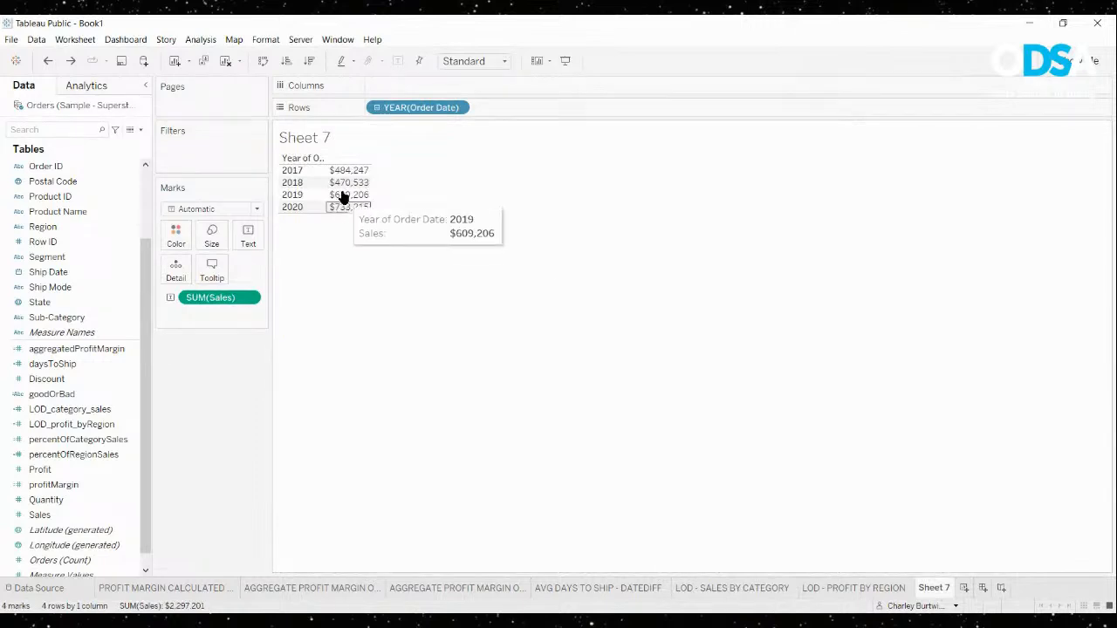
# Start a new calculated field on Sheet 7 and name it lastYearsSales
pyautogui.moveTo(352, 203)
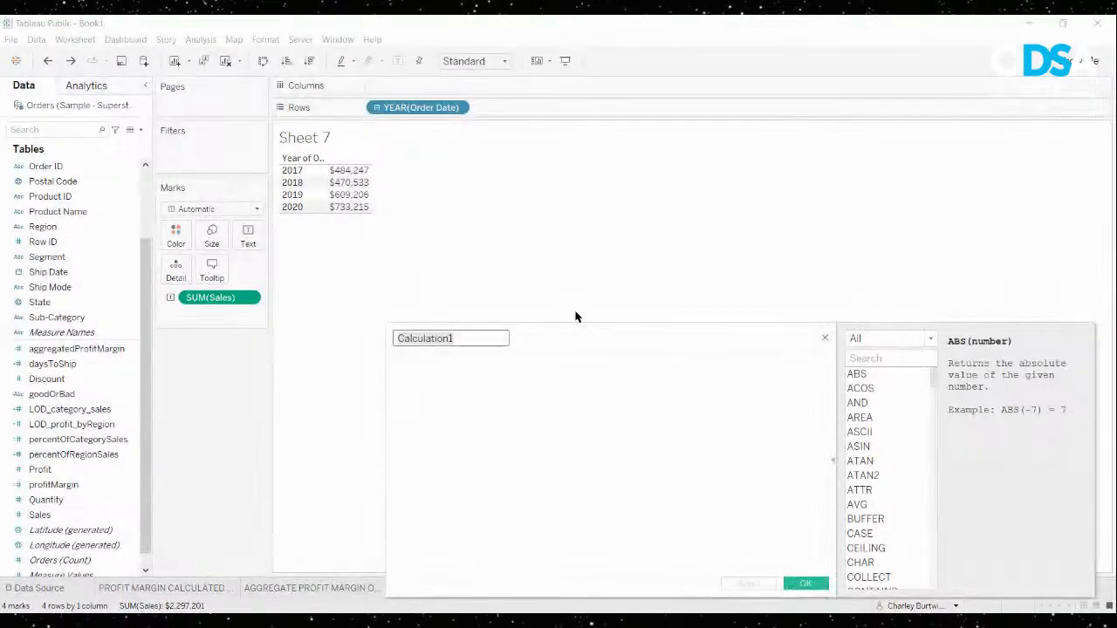
pyautogui.write('lastY')
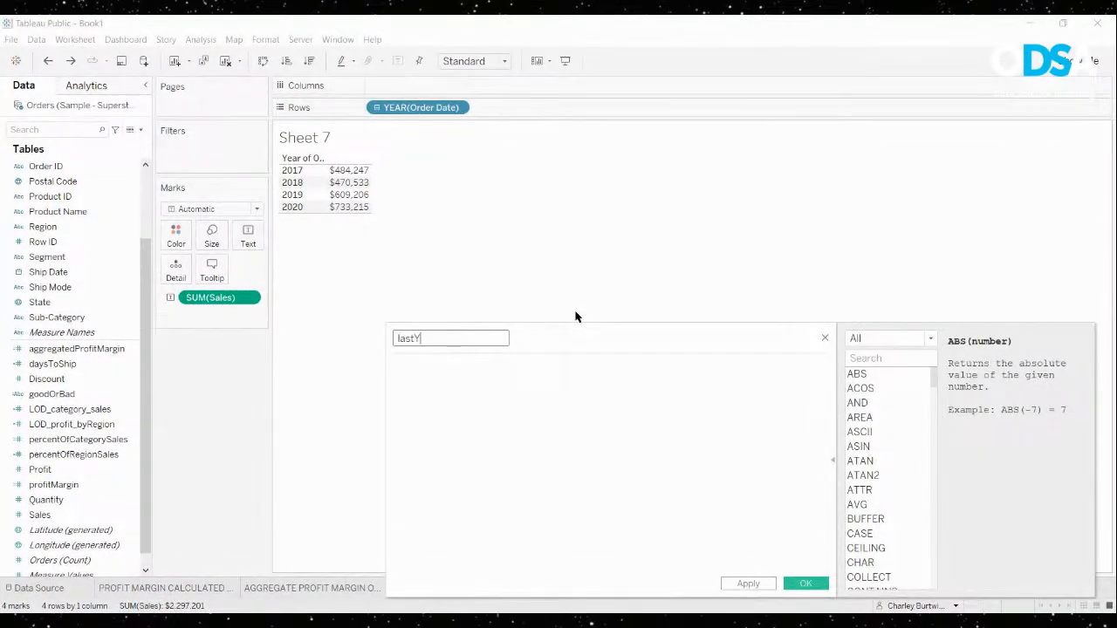
pyautogui.write('earsSales')
pyautogui.press('Tab')
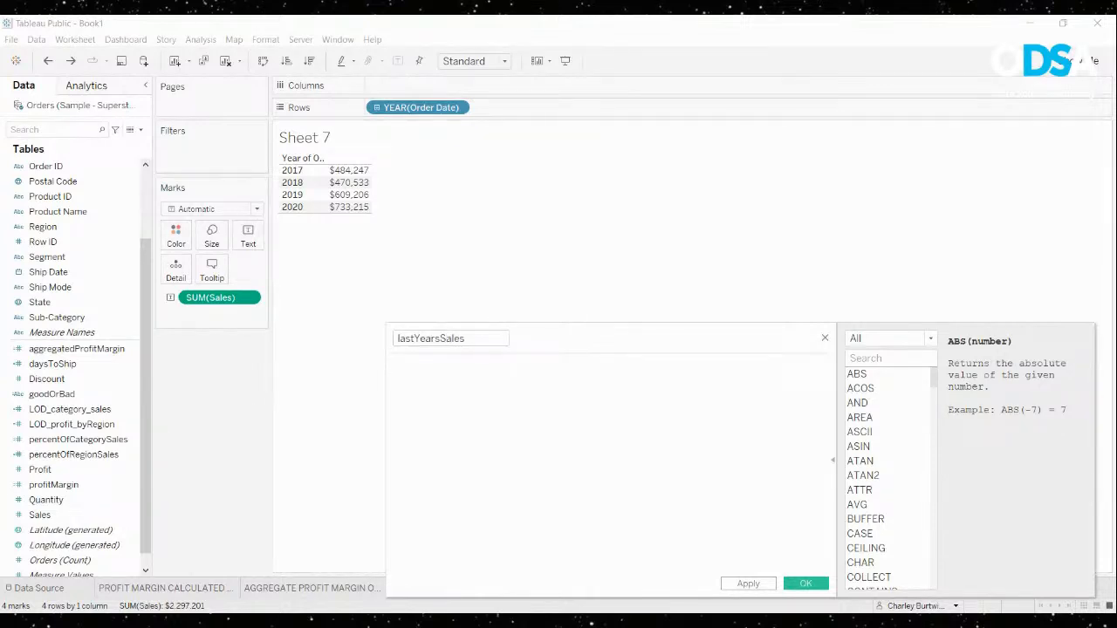
# Enter the formula LOOKUP(SUM([Sales]),-1) for lastYearsSales and save the calculated field
pyautogui.write('loo')
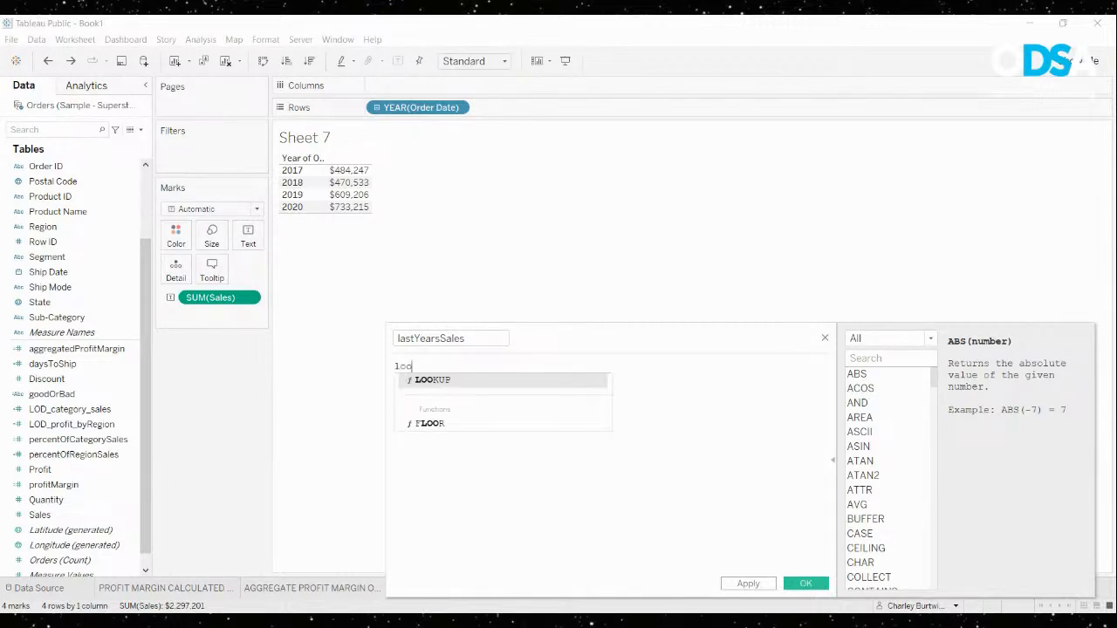
pyautogui.press('Return')
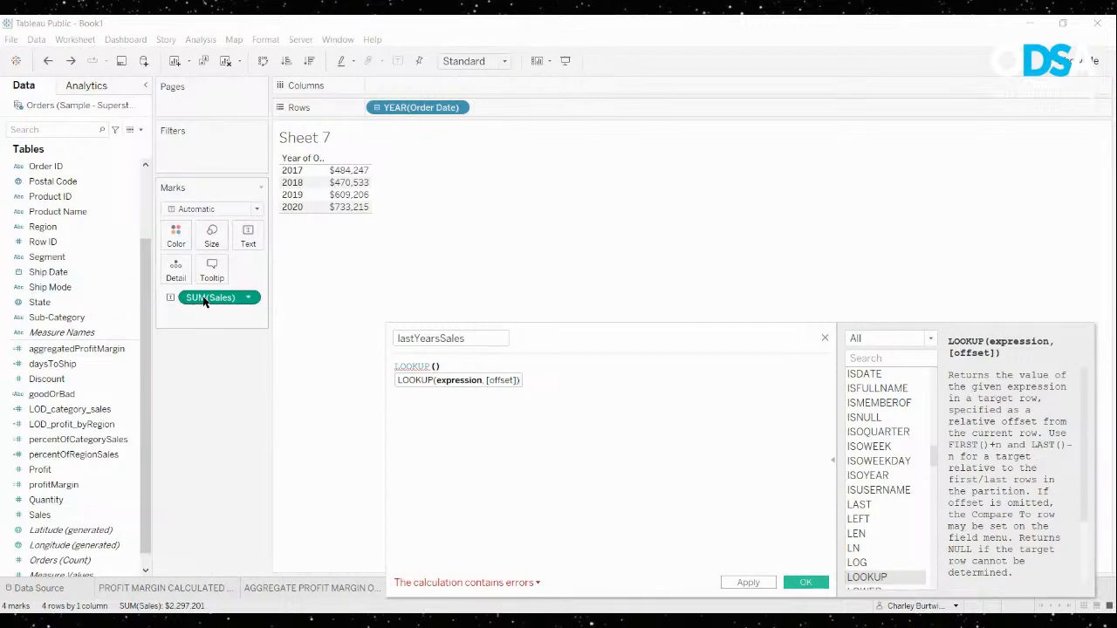
pyautogui.write('SUM(')
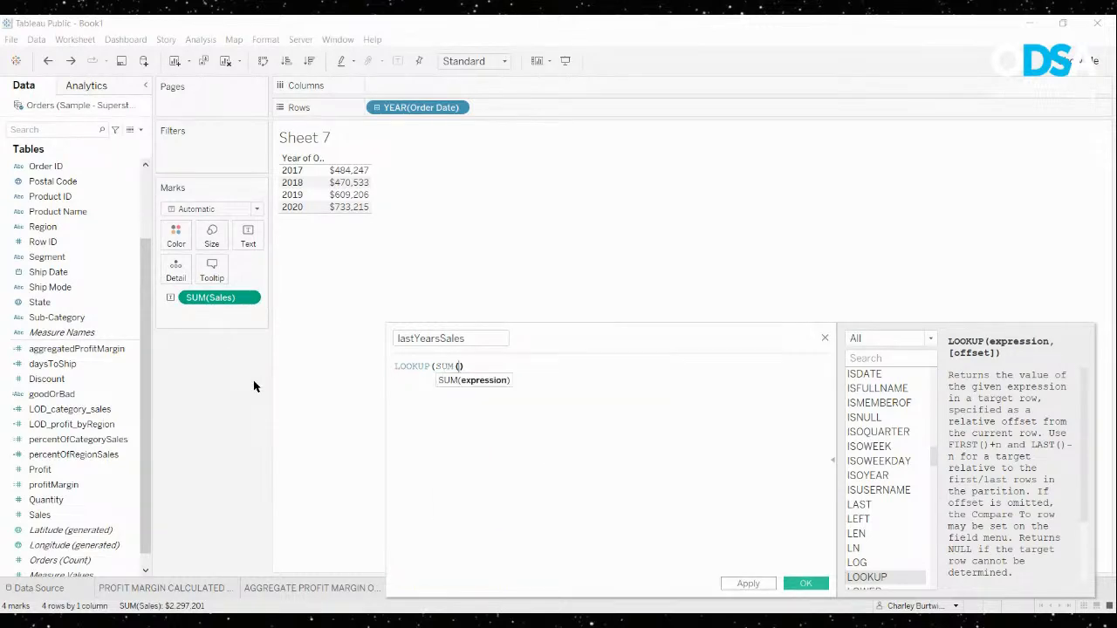
pyautogui.write('[Sales])')
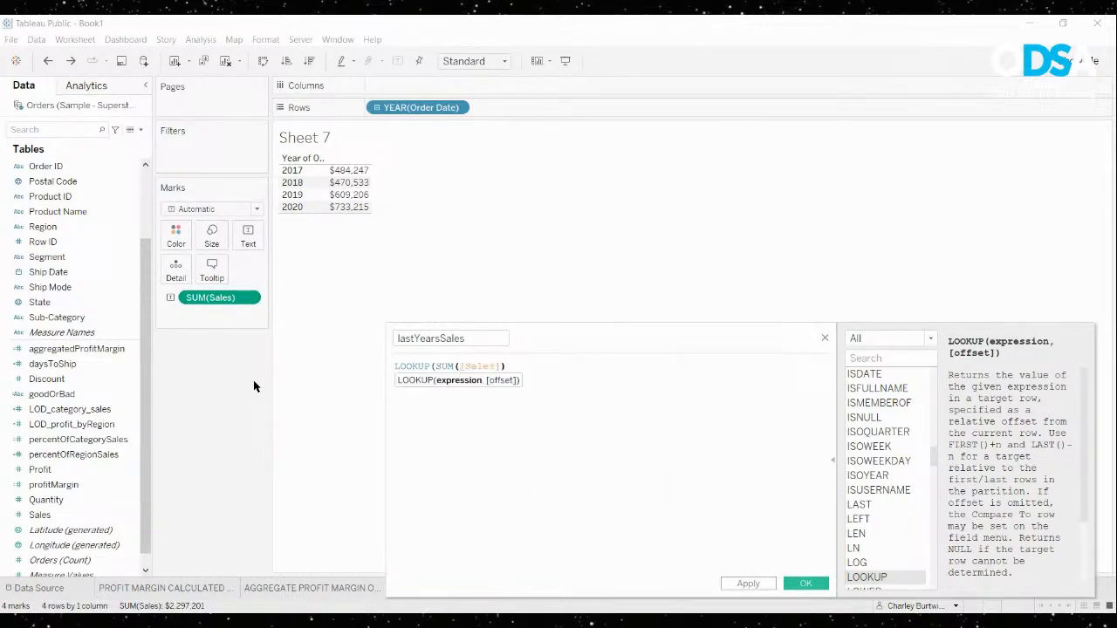
pyautogui.write(',')
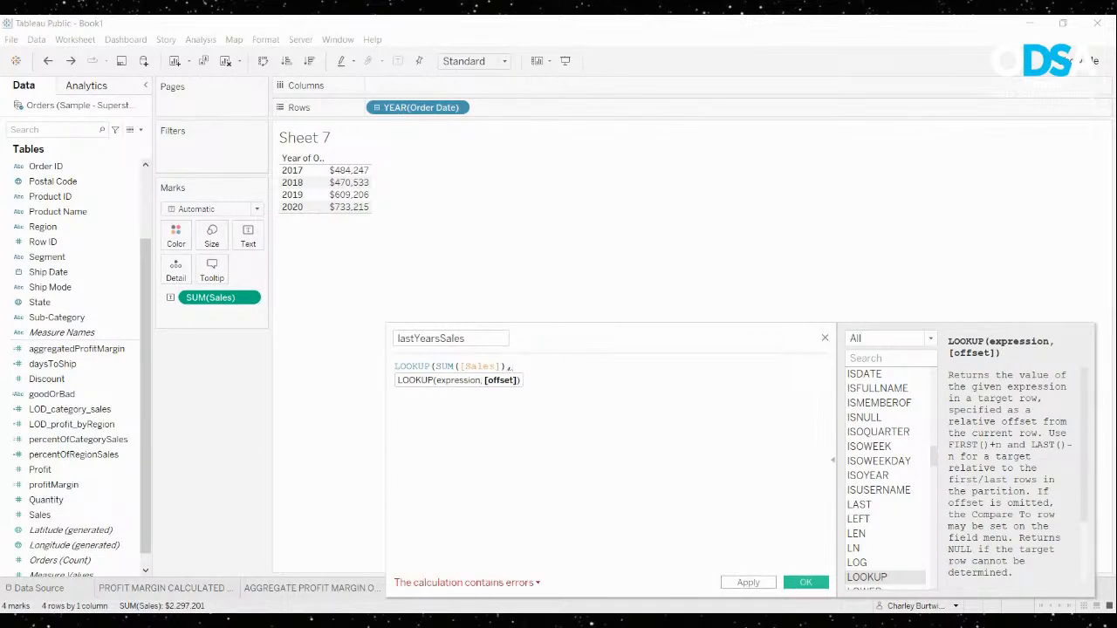
pyautogui.write('-1')
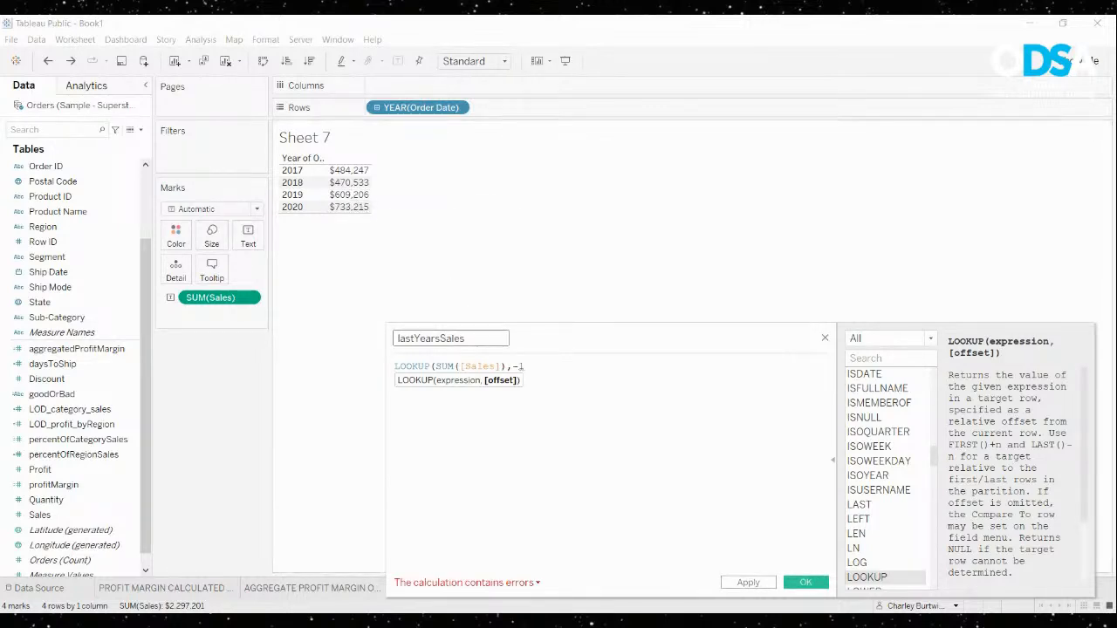
pyautogui.moveTo(507, 367); pyautogui.dragTo(449, 366)
pyautogui.click(525, 366)
pyautogui.press('BackSpace')
pyautogui.write('2')
pyautogui.press('BackSpace')
pyautogui.write('1')
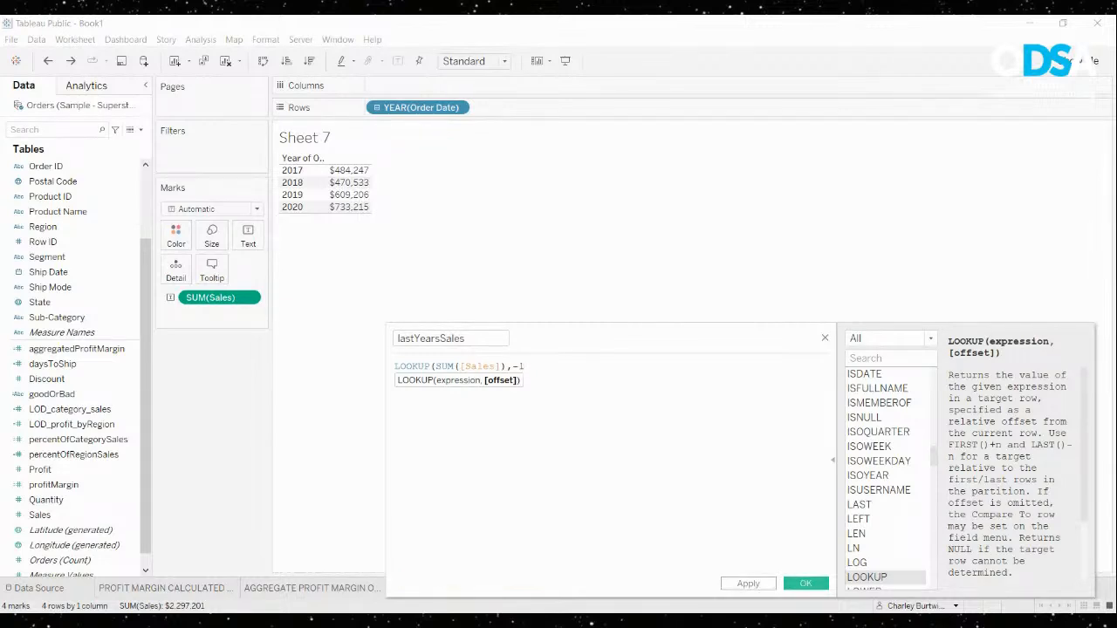
pyautogui.write(')')
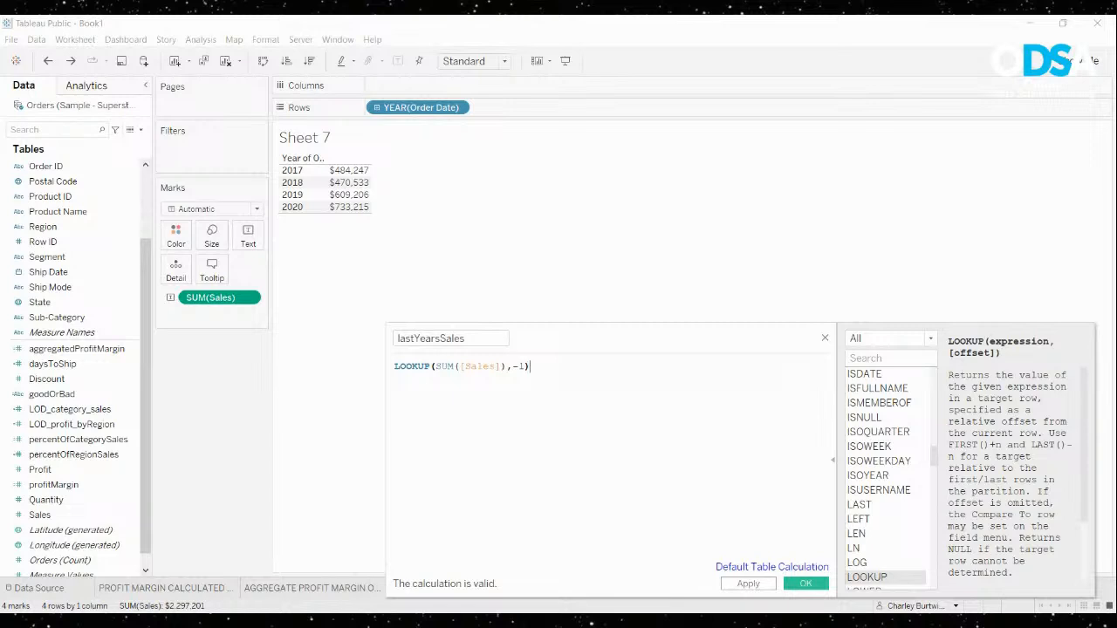
pyautogui.click(805, 583)
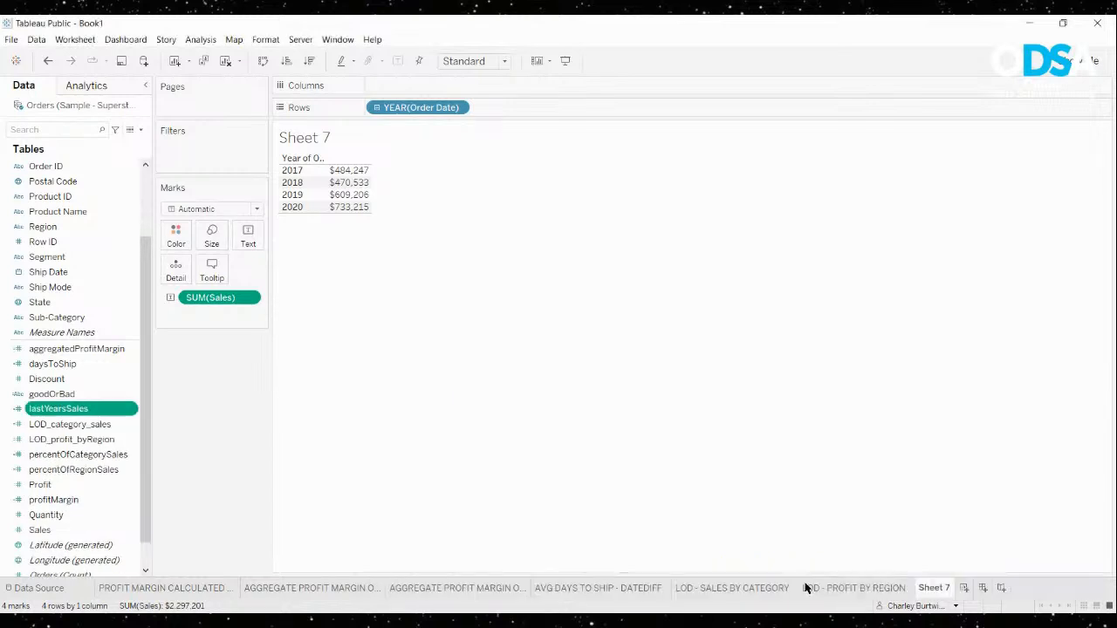
# Add lastYearsSales to the Sheet 7 text table, with years of Order Date as rows and the two measures as separate columns
pyautogui.moveTo(69, 409); pyautogui.dragTo(251, 246)
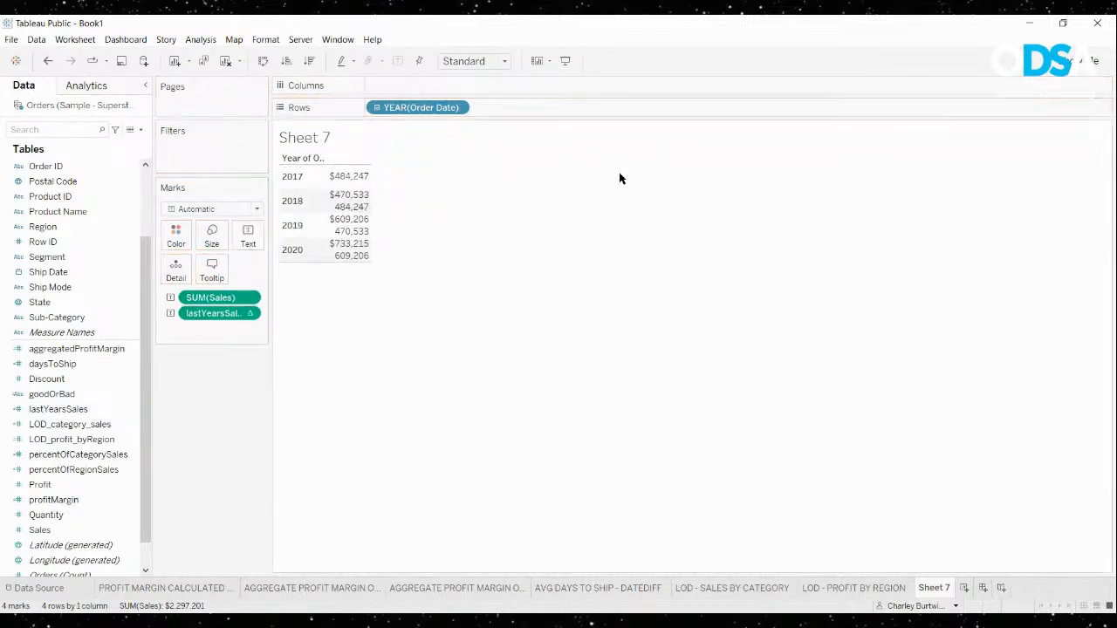
pyautogui.click(1091, 60)
pyautogui.click(993, 103)
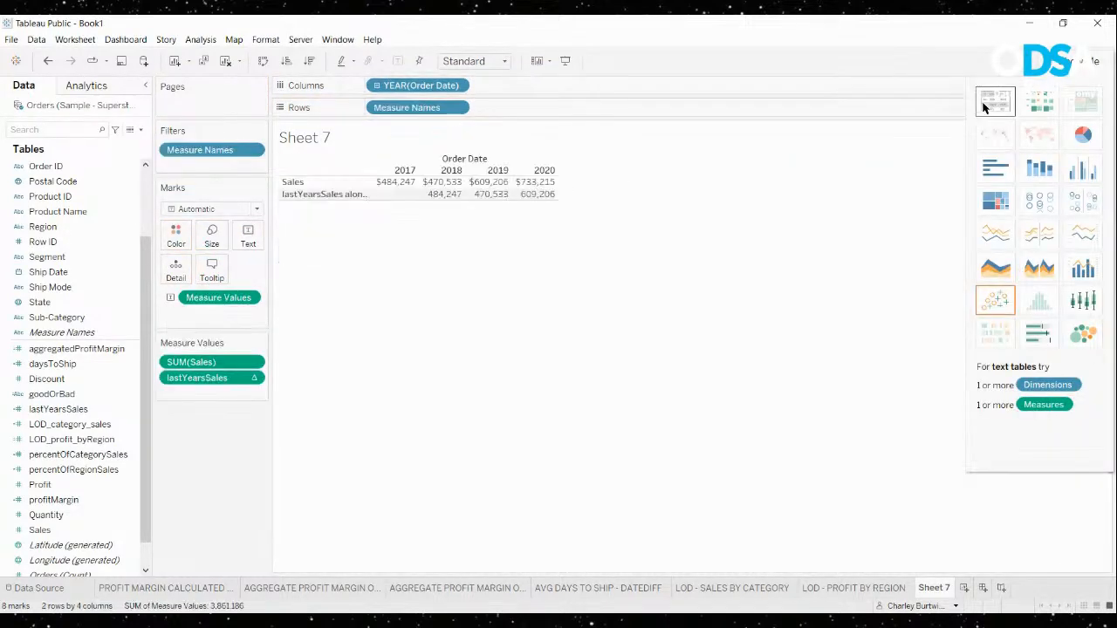
pyautogui.click(263, 60)
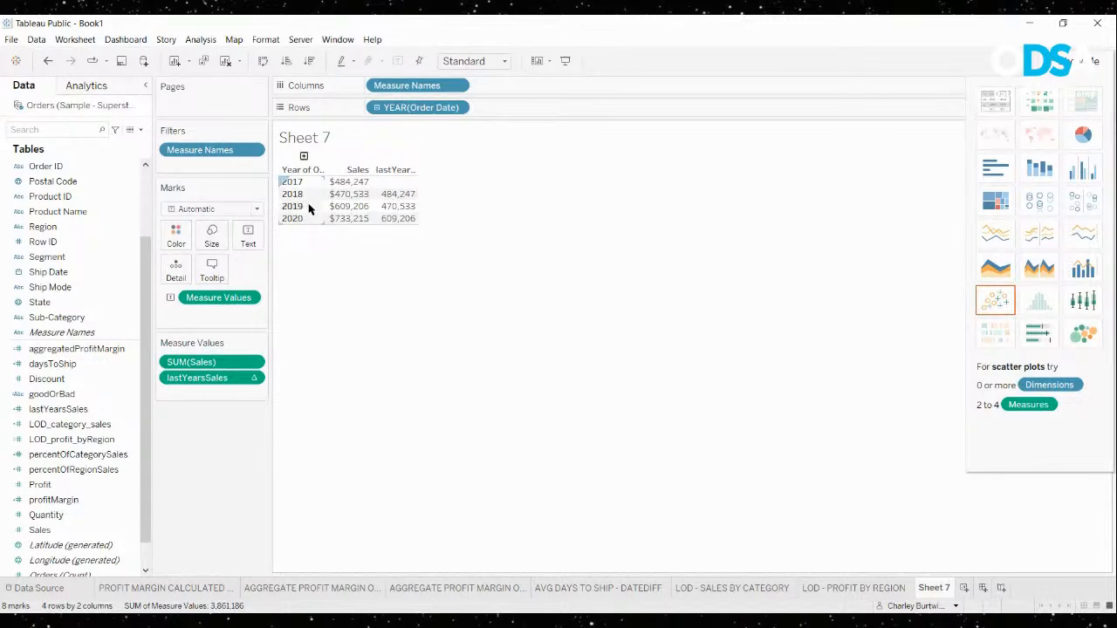
pyautogui.moveTo(397, 194)
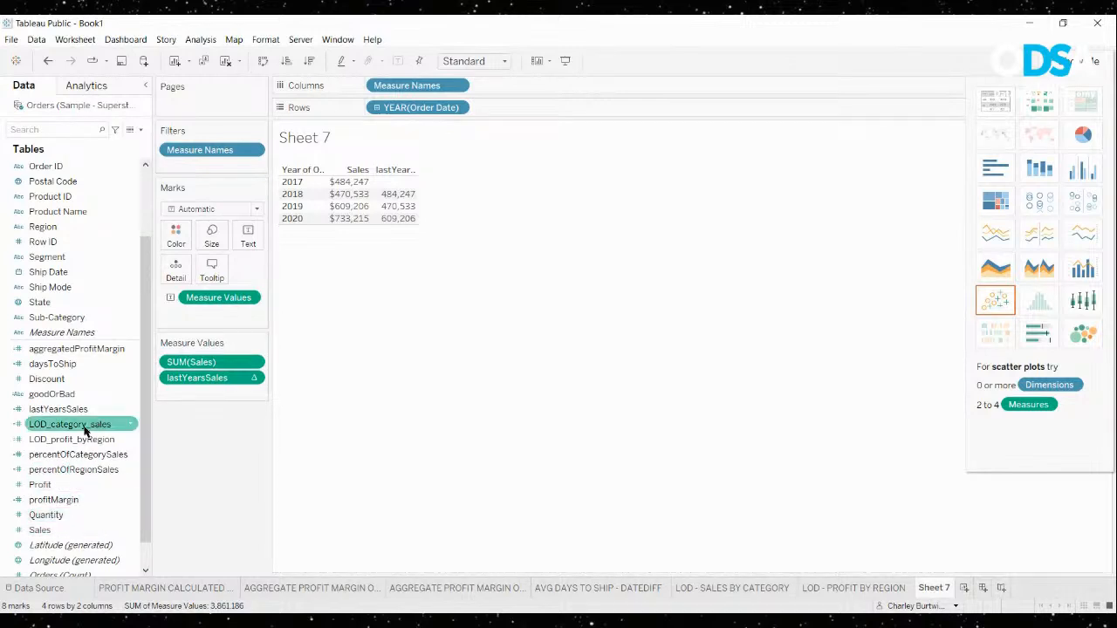
# Create a calculated field named YoYIncrease from lastYearsSales with the formula SUM([Sales]) - [lastYearsSales]
pyautogui.click(122, 410)
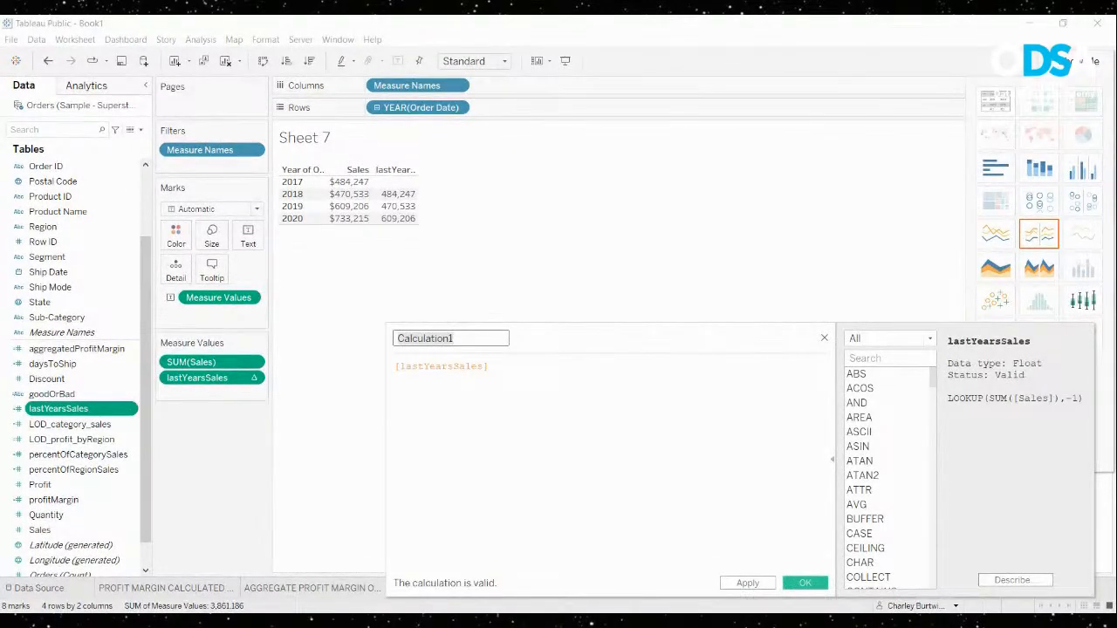
pyautogui.write('Y')
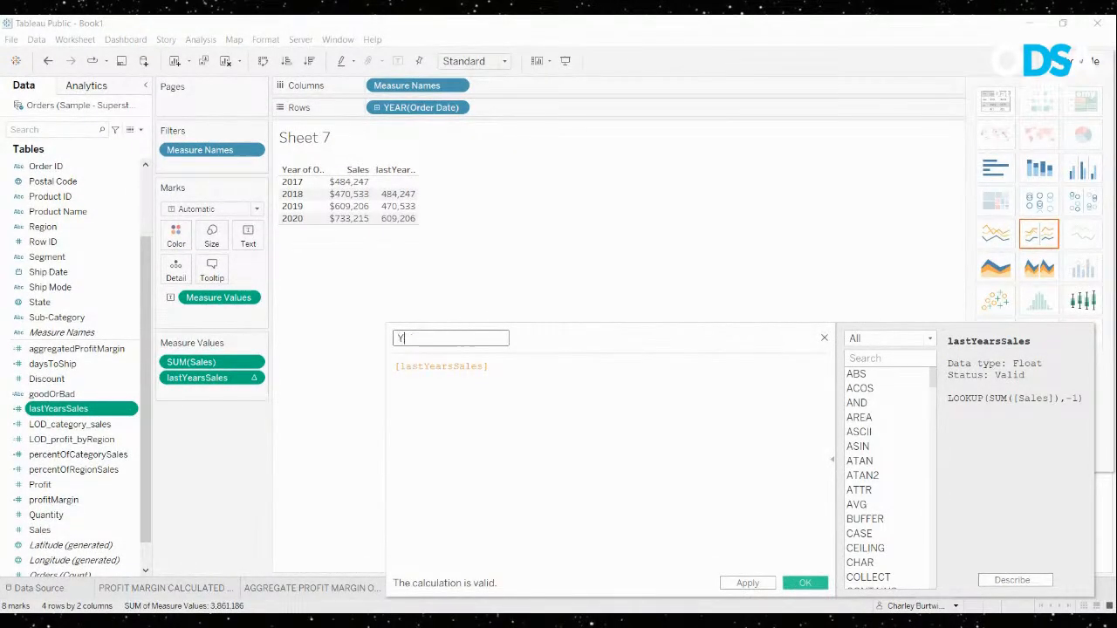
pyautogui.write('oYIncrease')
pyautogui.click(395, 366)
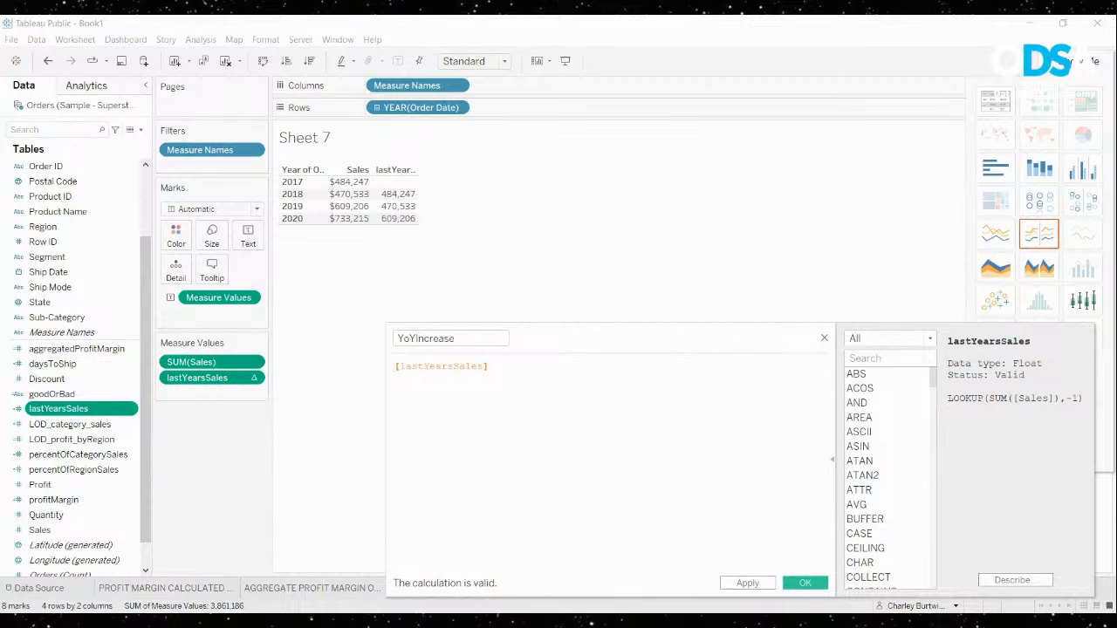
pyautogui.write('SUM(sales')
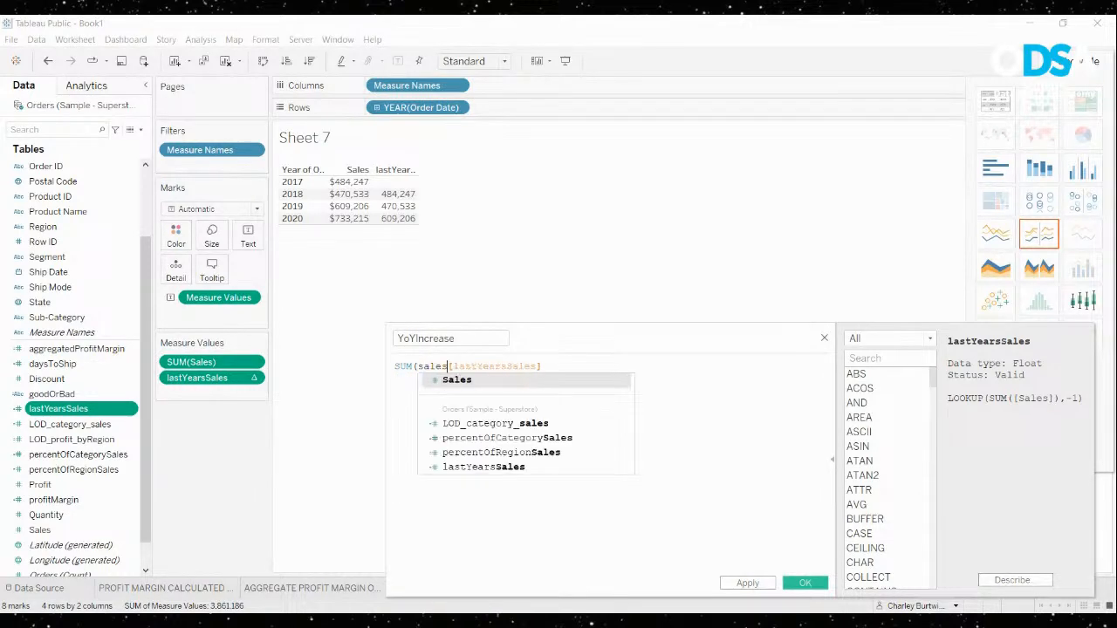
pyautogui.press('Return')
pyautogui.write(') -')
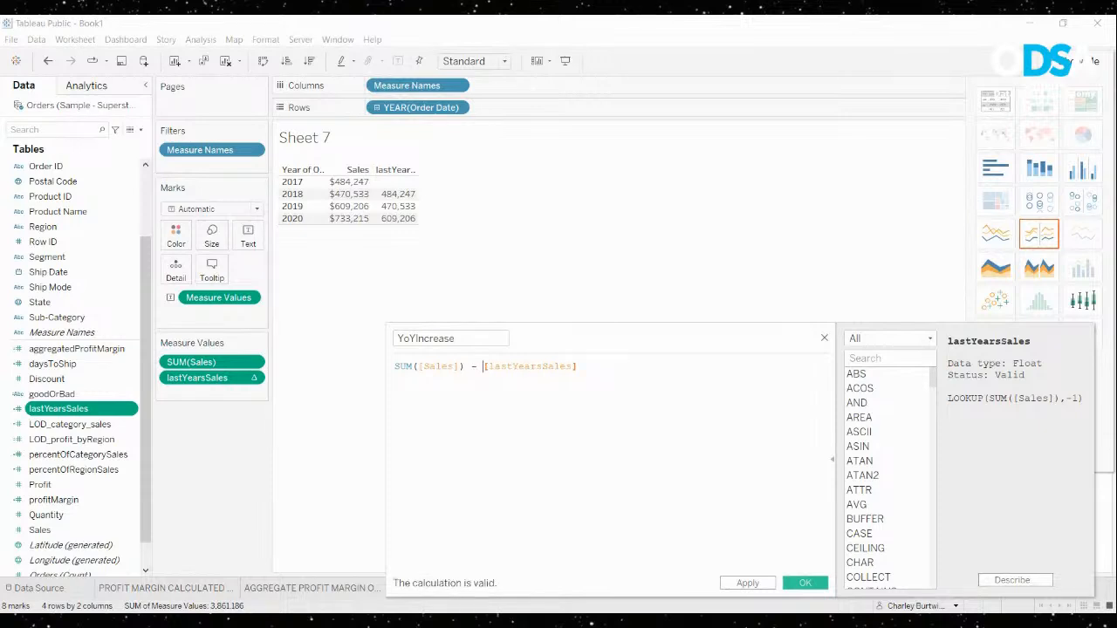
pyautogui.click(805, 583)
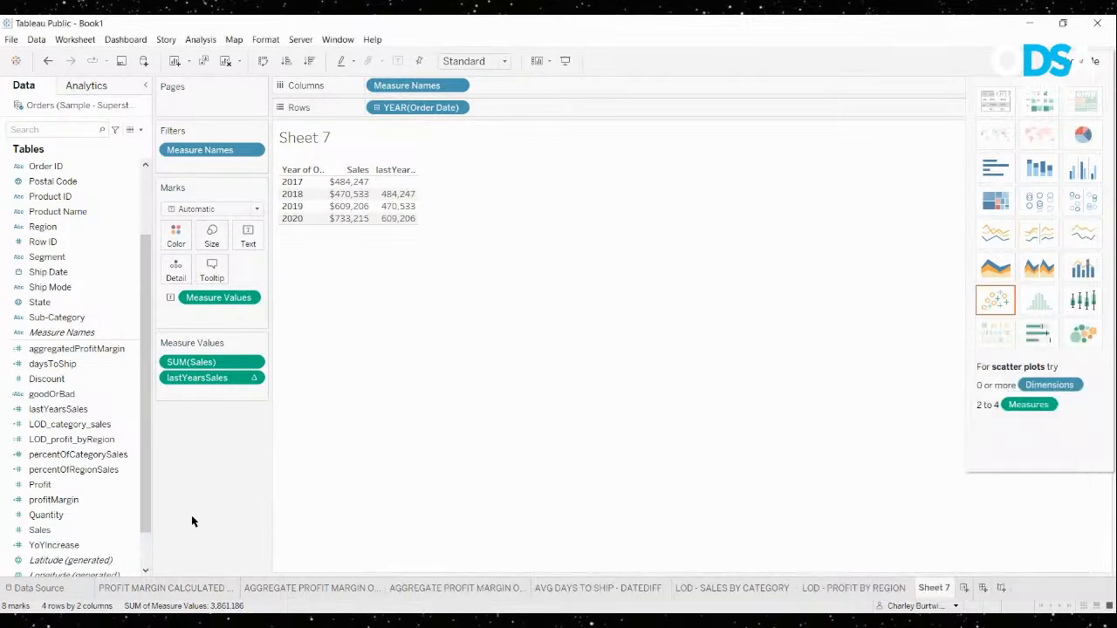
# Add YoYIncrease as the last measure column of the Sheet 7 table and hide the Show Me chart suggestions
pyautogui.moveTo(86, 545); pyautogui.dragTo(225, 395)
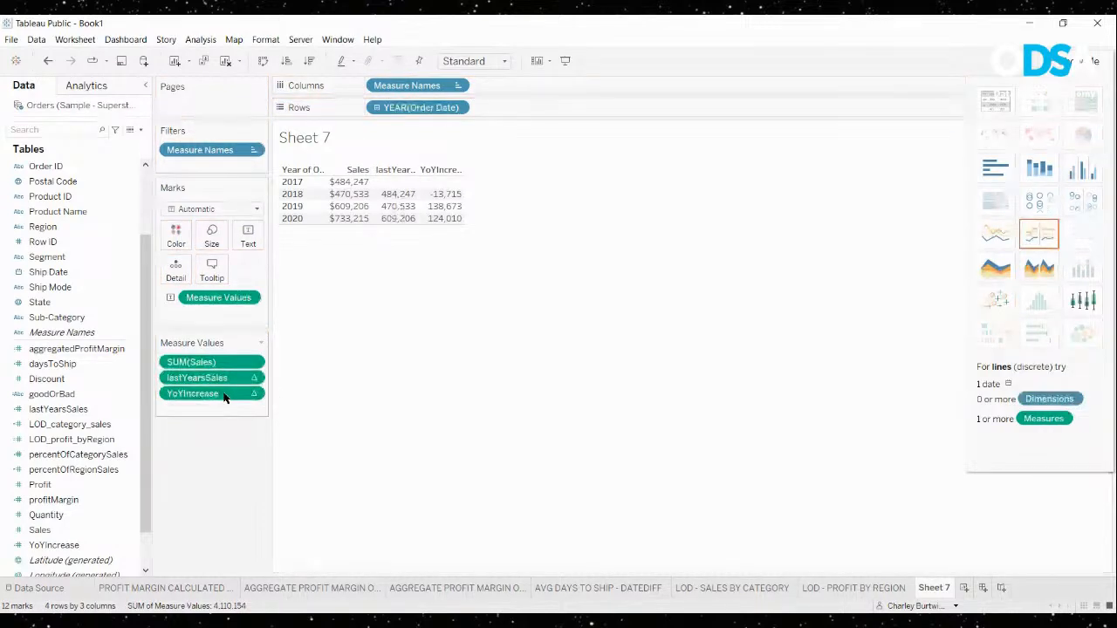
pyautogui.moveTo(448, 197)
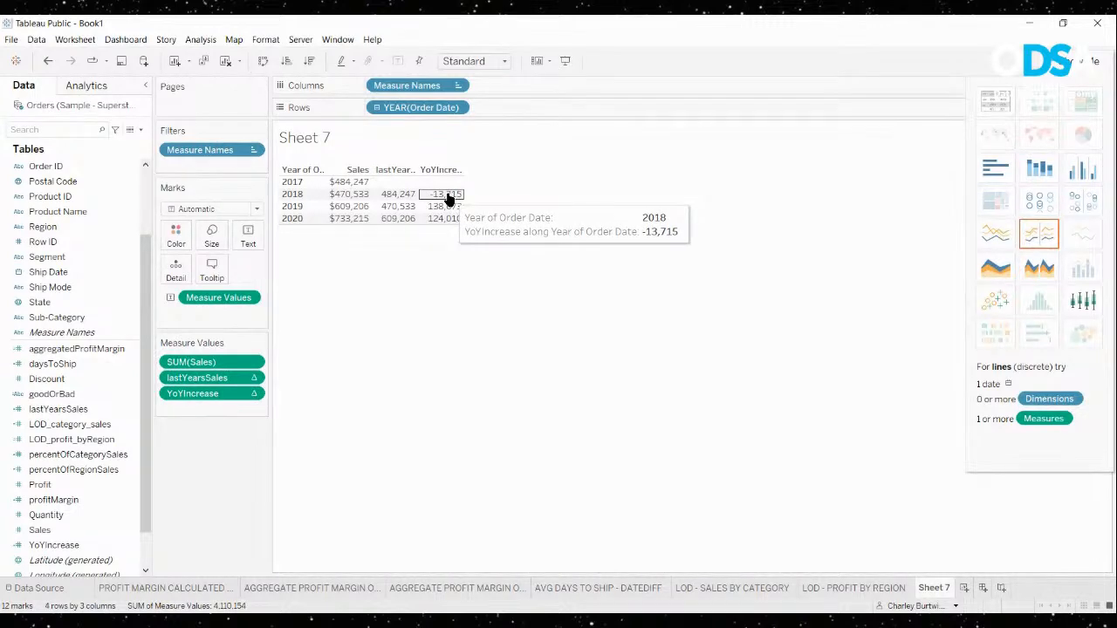
pyautogui.moveTo(347, 199)
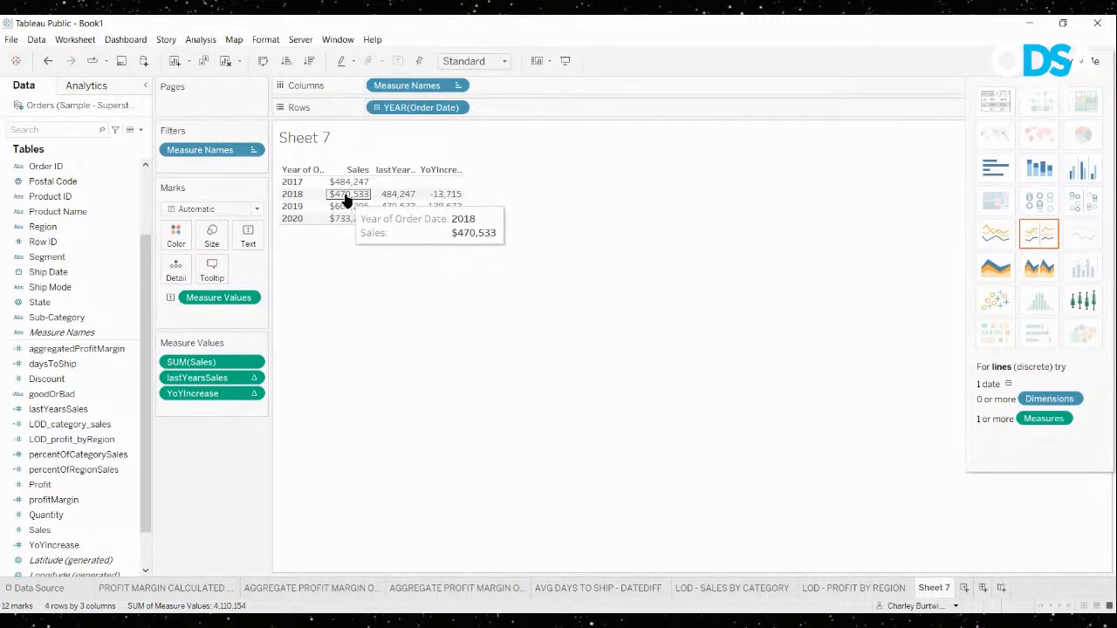
pyautogui.moveTo(394, 202)
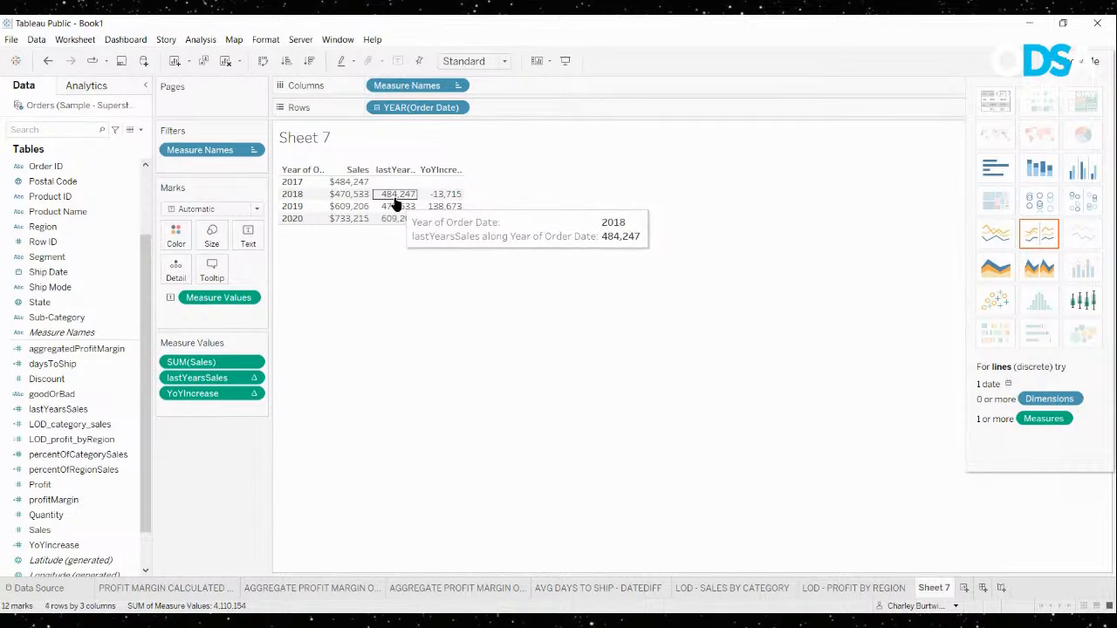
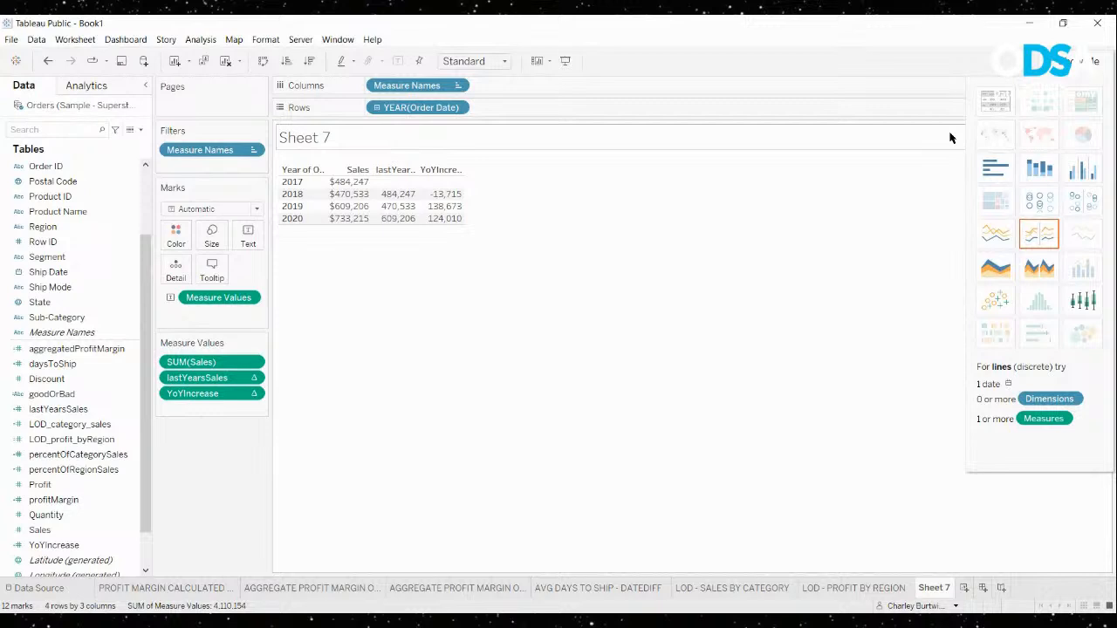
pyautogui.click(1068, 59)
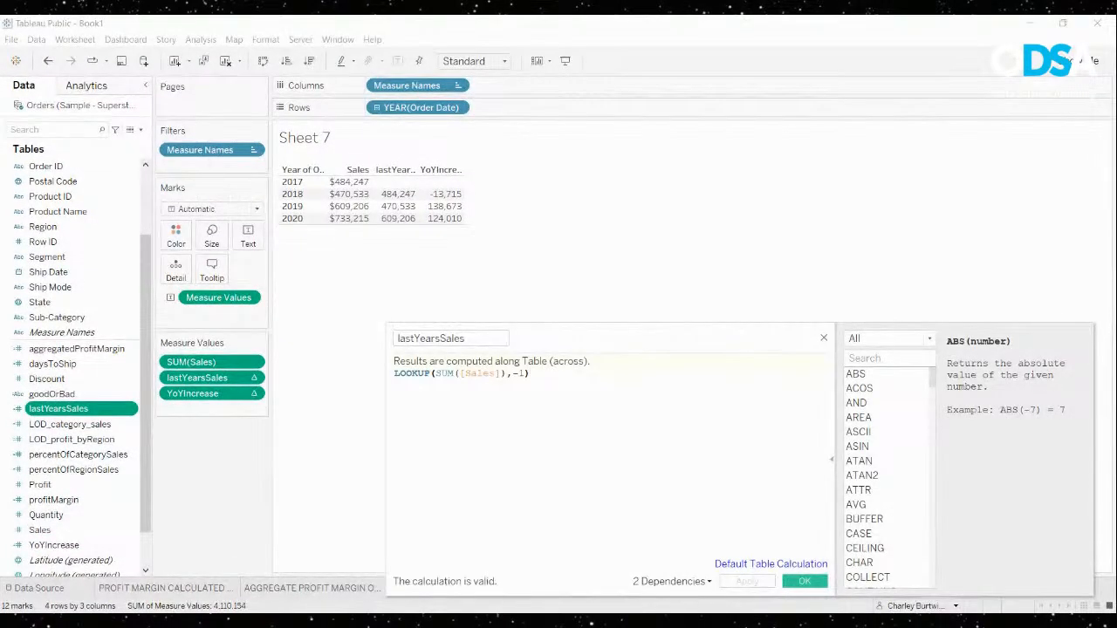
# Review the LOOKUP function's description and the enlarged lastYearsSales formula, leaving the calculation unchanged
pyautogui.doubleClick(412, 373)
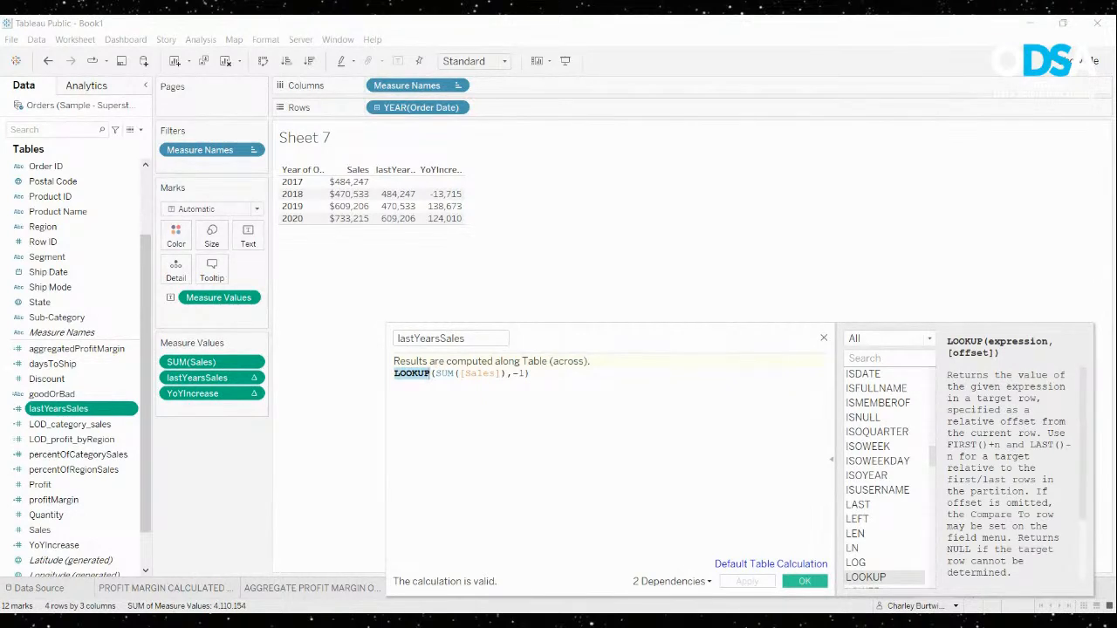
pyautogui.scroll(8, 428, 375)
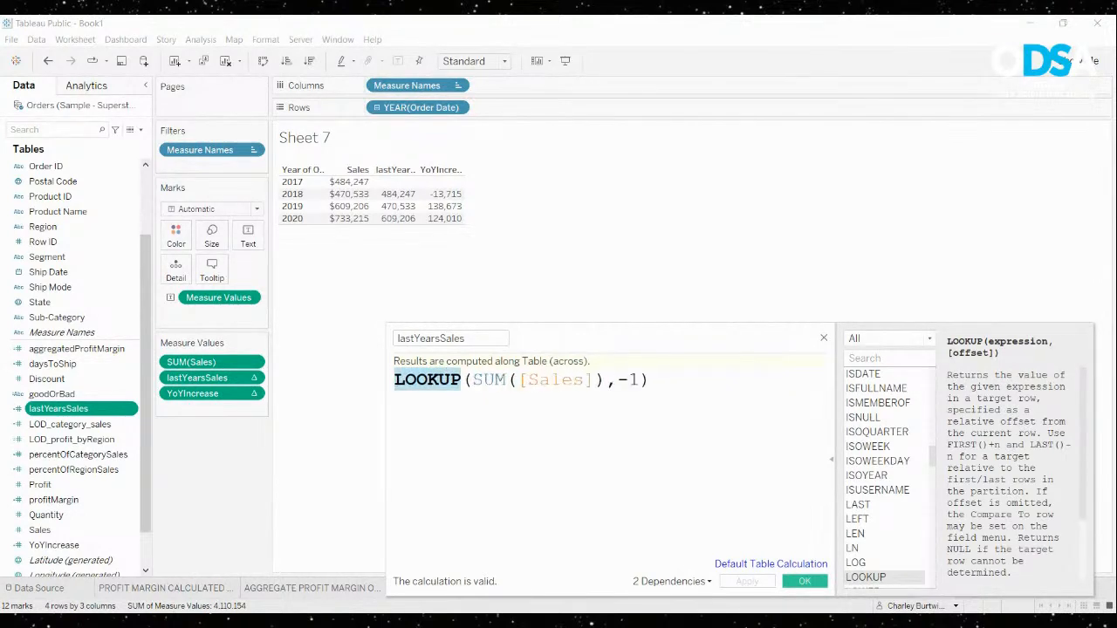
pyautogui.click(659, 382)
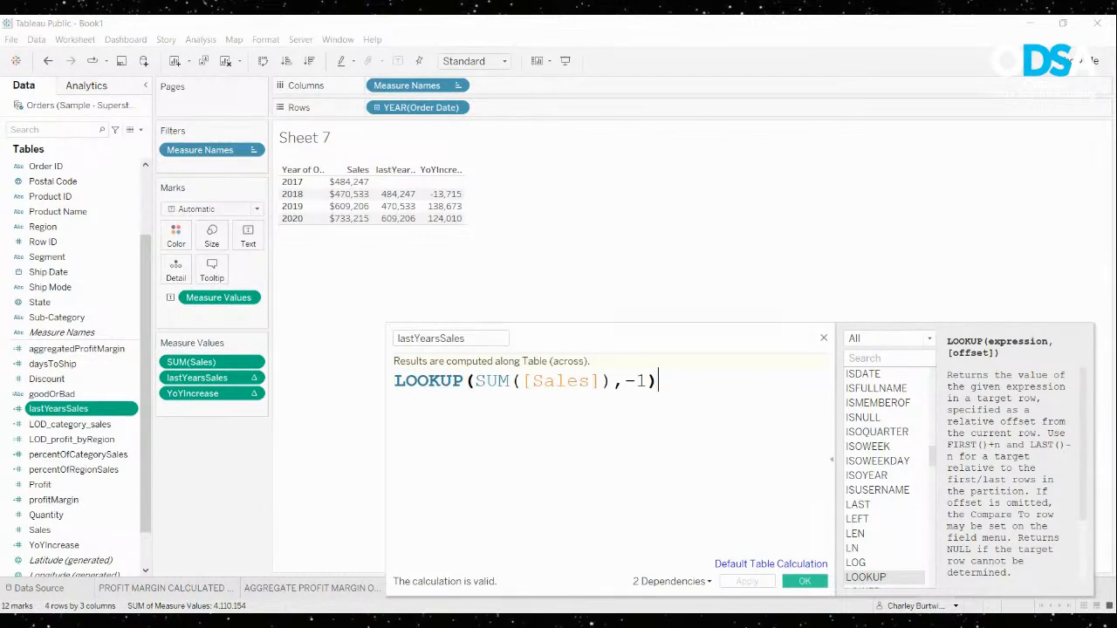
pyautogui.click(823, 338)
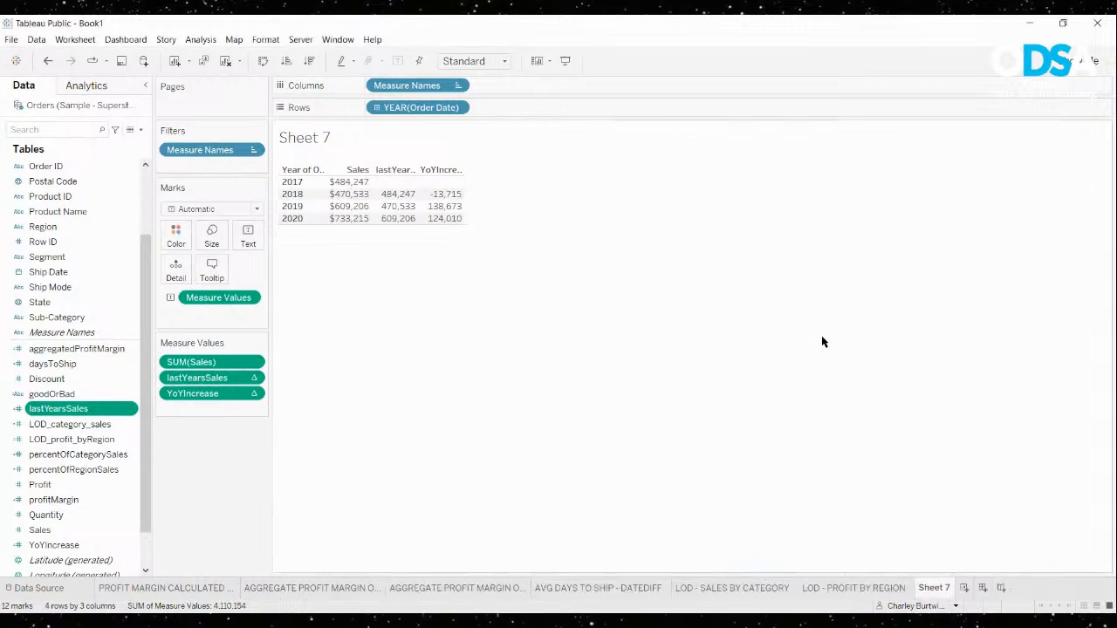
# Examine the YoYIncrease formula in larger text and the definition of the lastYearsSales field it references
pyautogui.click(131, 544)
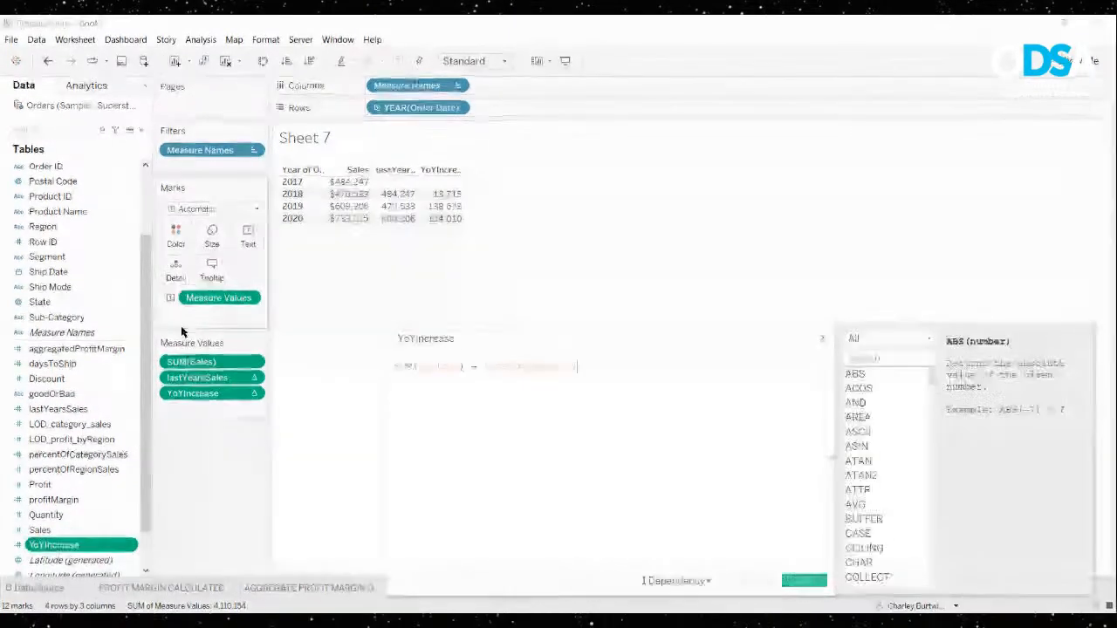
pyautogui.scroll(5, 546, 371)
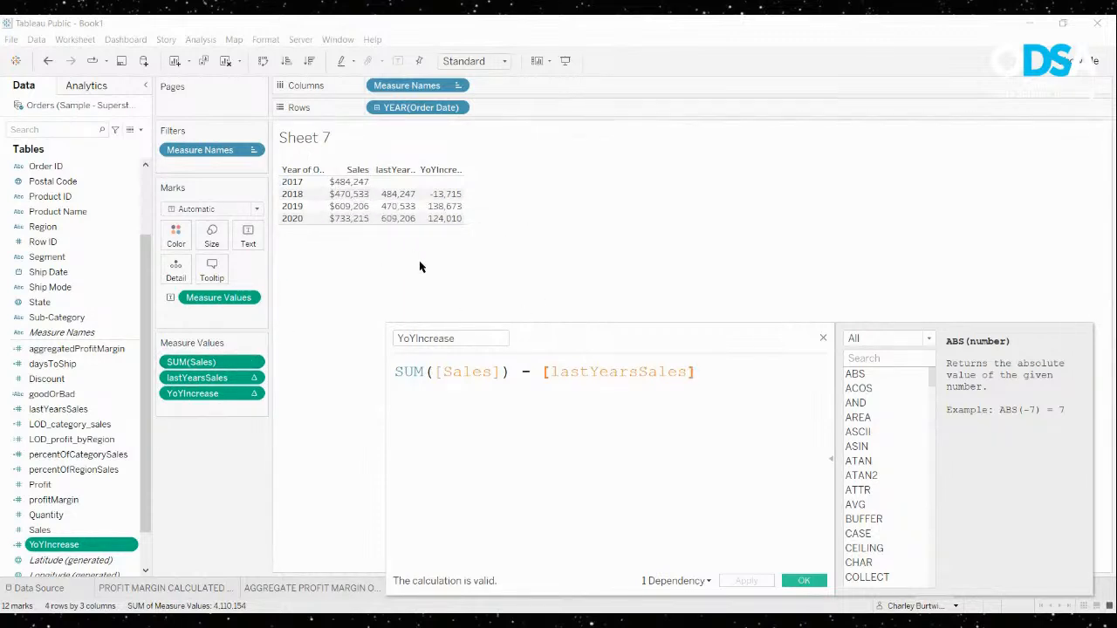
pyautogui.moveTo(401, 202)
pyautogui.doubleClick(620, 372)
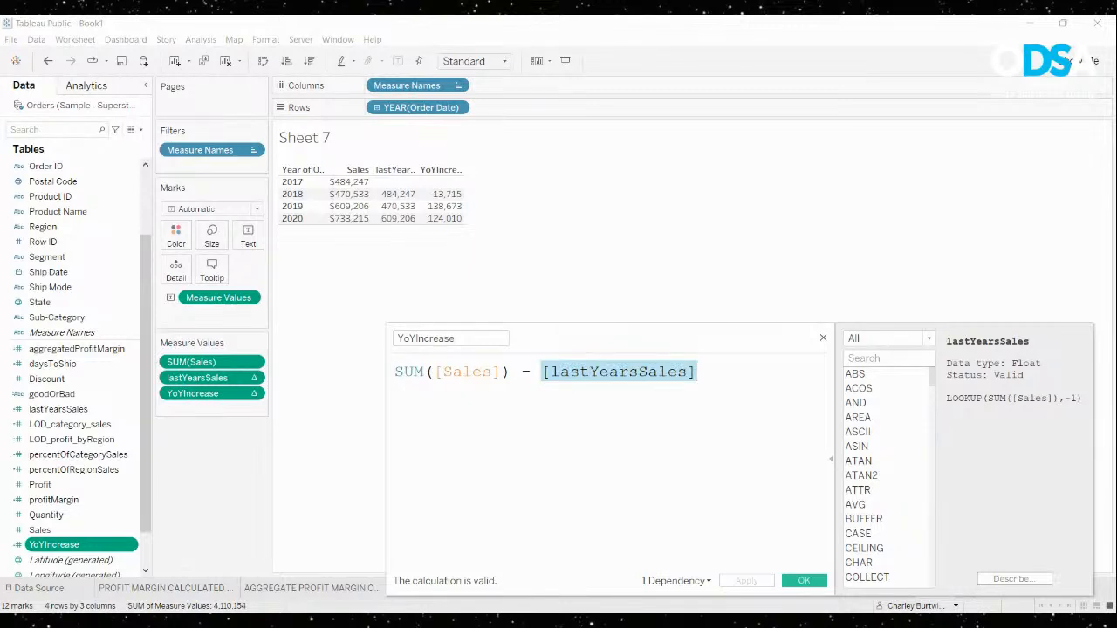
pyautogui.press('Escape')
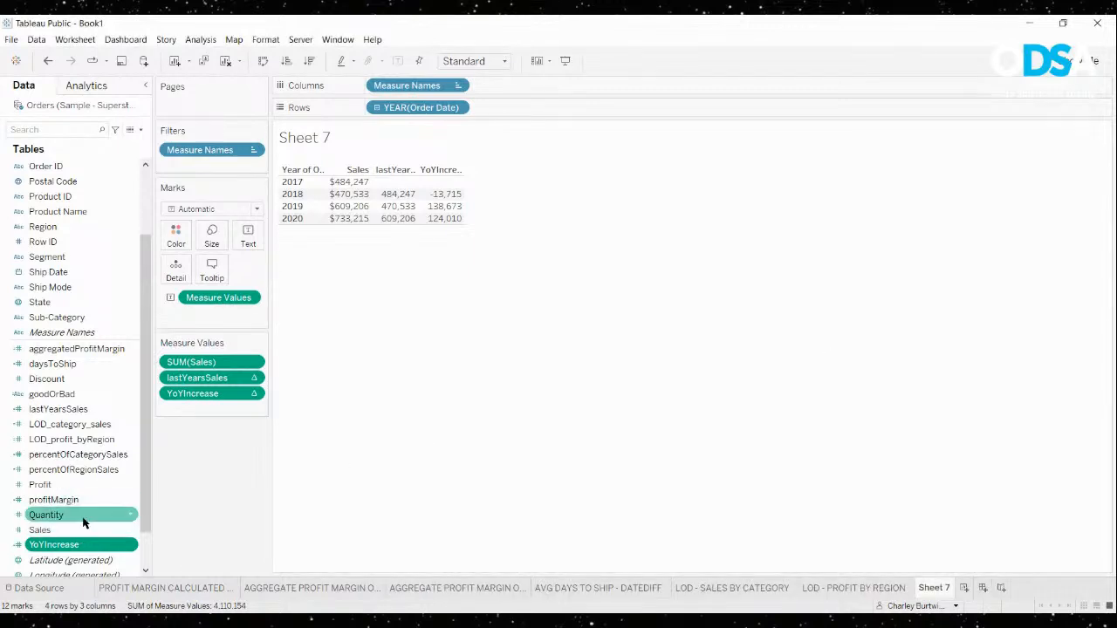
# Reopen the lastYearsSales calculation, enlarge its formula and compare it with the yearly table
pyautogui.click(129, 410)
pyautogui.click(160, 463)
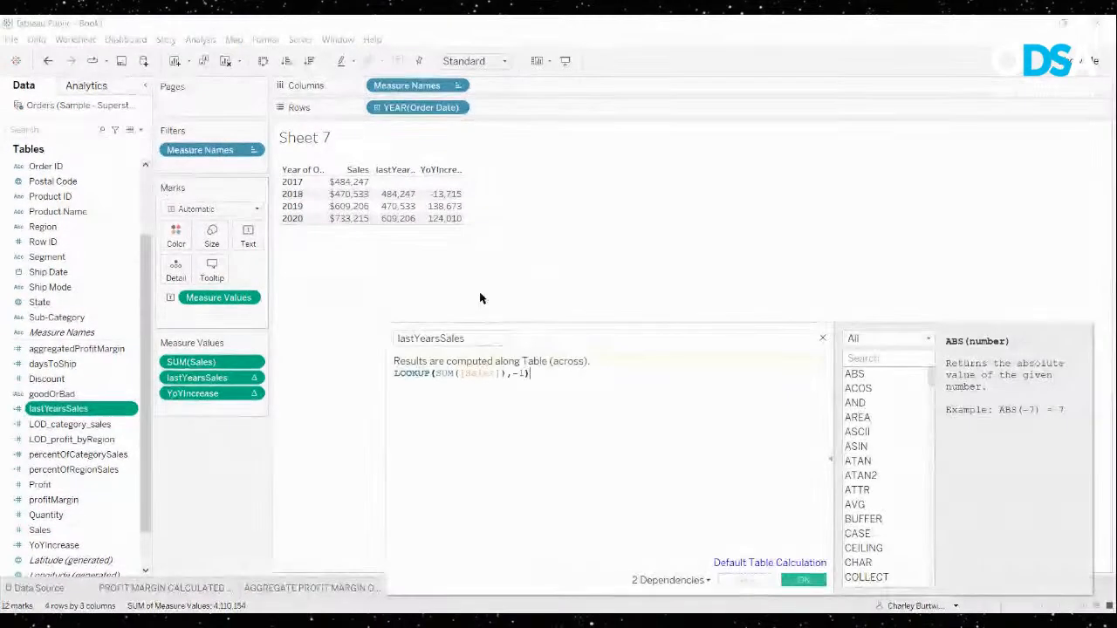
pyautogui.scroll(5, 609, 453)
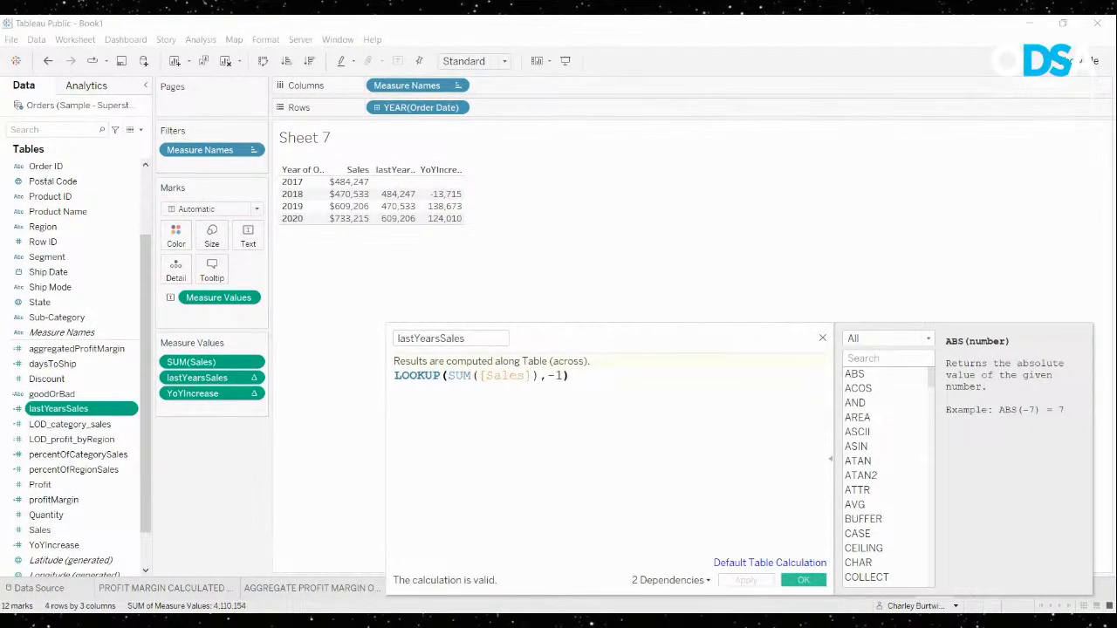
pyautogui.moveTo(611, 336); pyautogui.dragTo(548, 273)
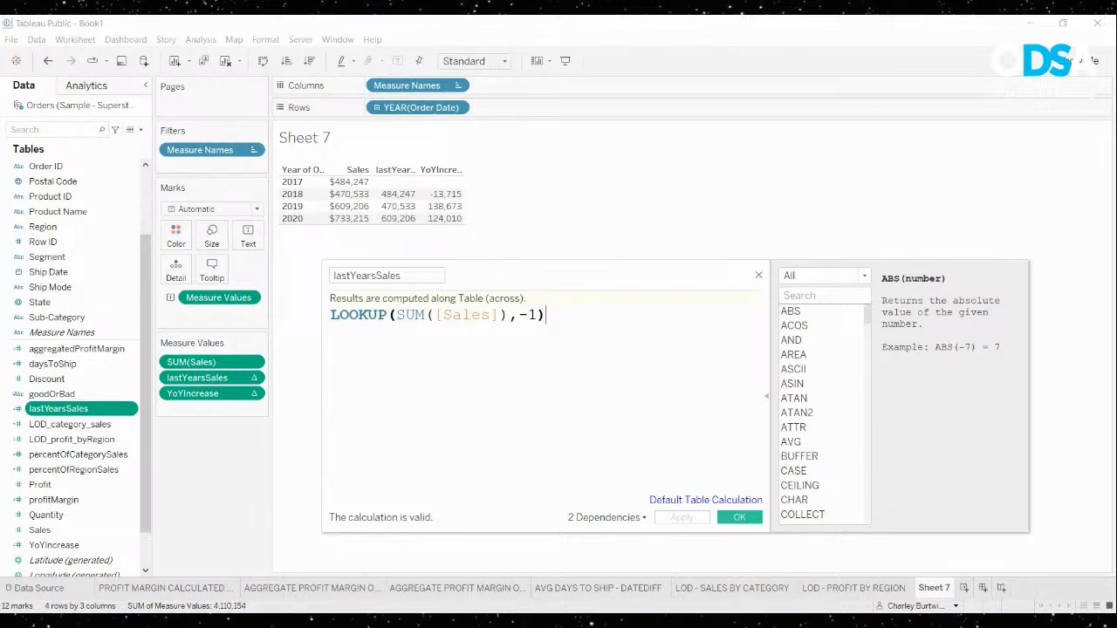
pyautogui.click(758, 275)
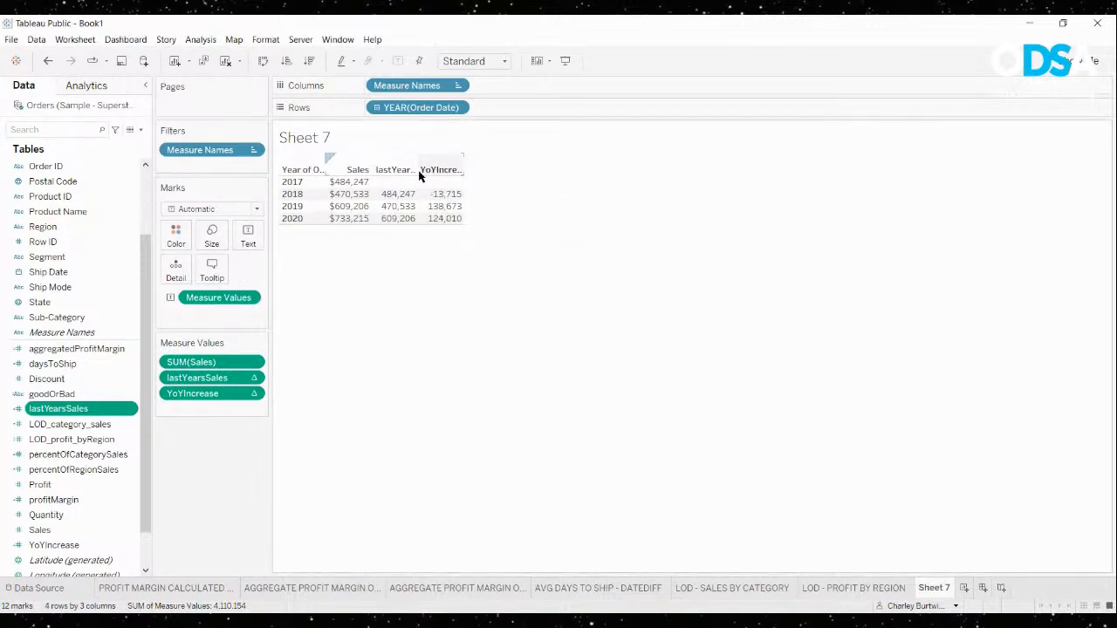
# Widen the table's measure columns and rename Sheet 7 as WINDOW FUNCTION - YOY SALES
pyautogui.moveTo(418, 170); pyautogui.dragTo(490, 170)
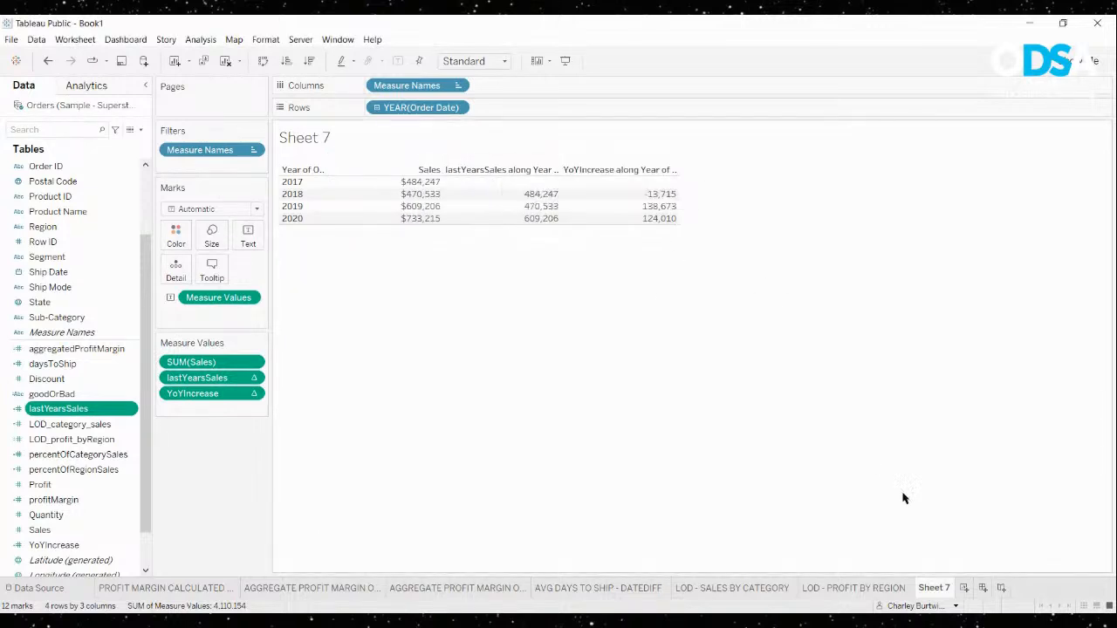
pyautogui.doubleClick(930, 587)
pyautogui.write('WINDOW FUNC')
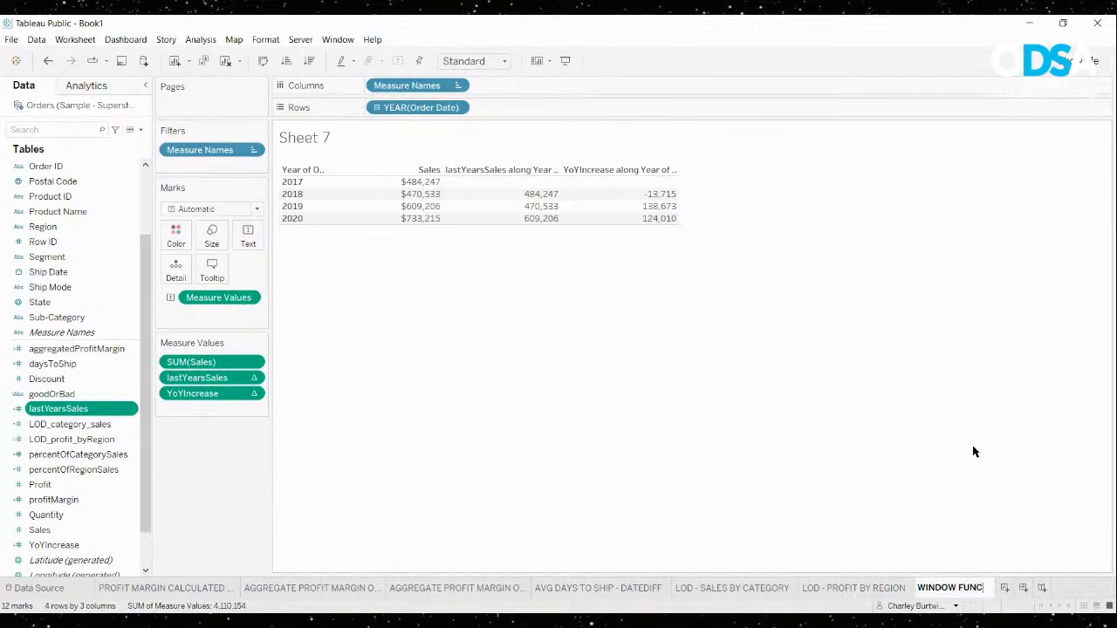
pyautogui.write('TION - Y')
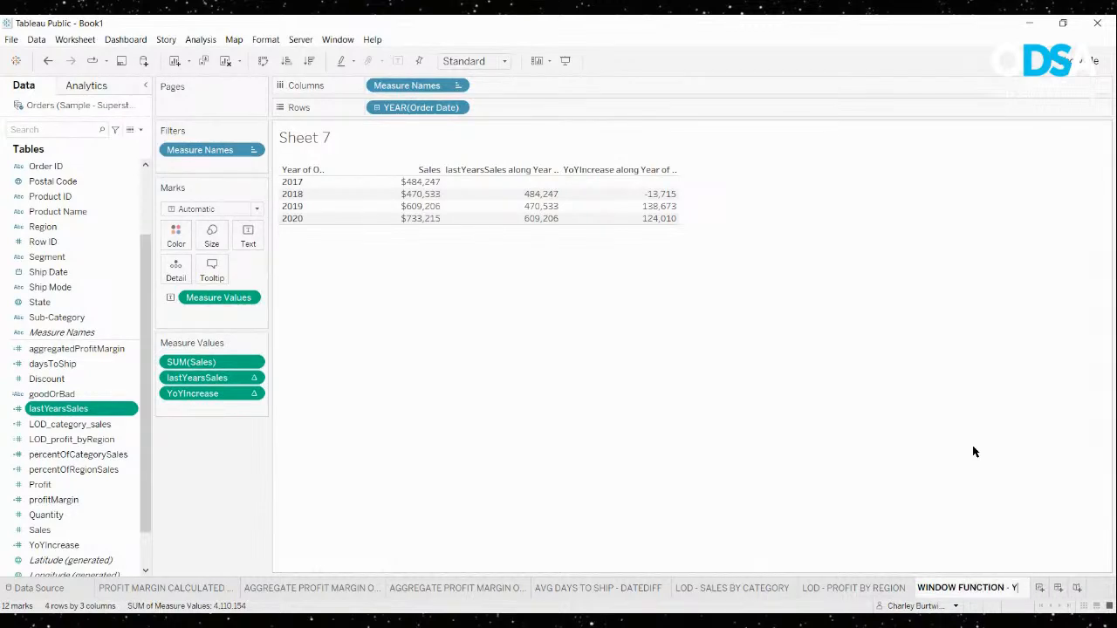
pyautogui.write('OY SALES')
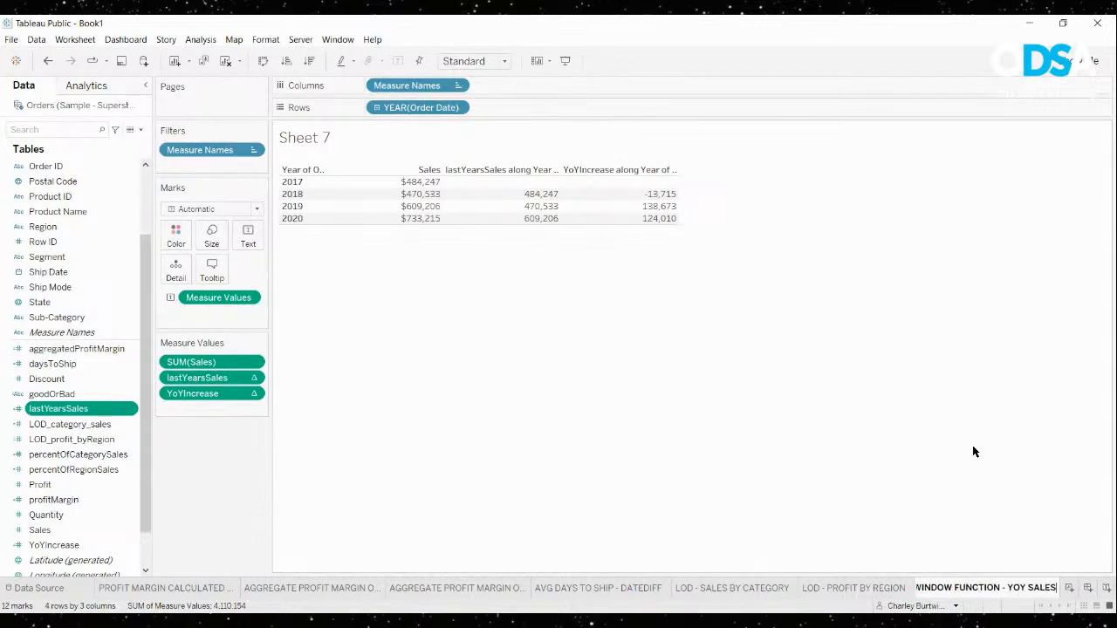
pyautogui.press('Return')
# Set the table's row banding to None for both pane and header, and hide the Year of Order Date field label
pyautogui.click(543, 196)
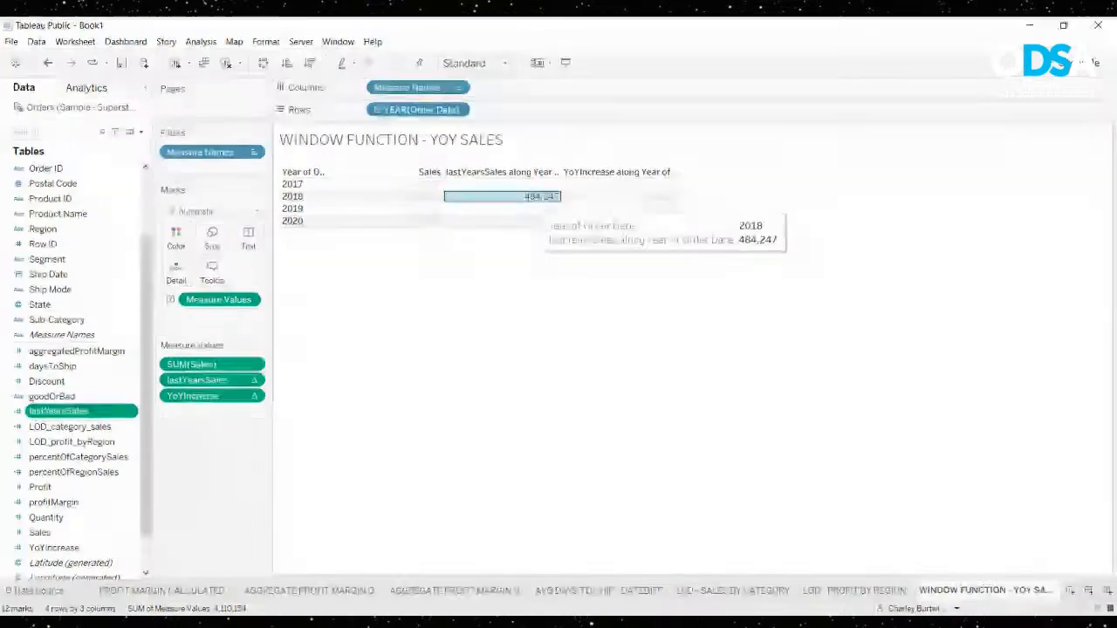
pyautogui.click(570, 252)
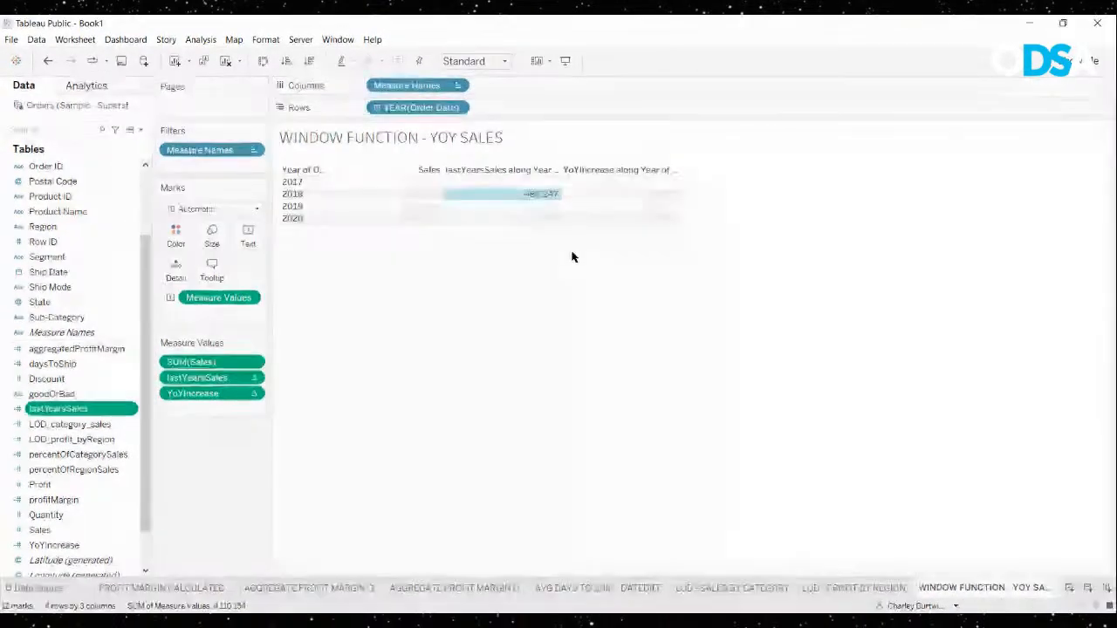
pyautogui.click(56, 112)
pyautogui.click(102, 390)
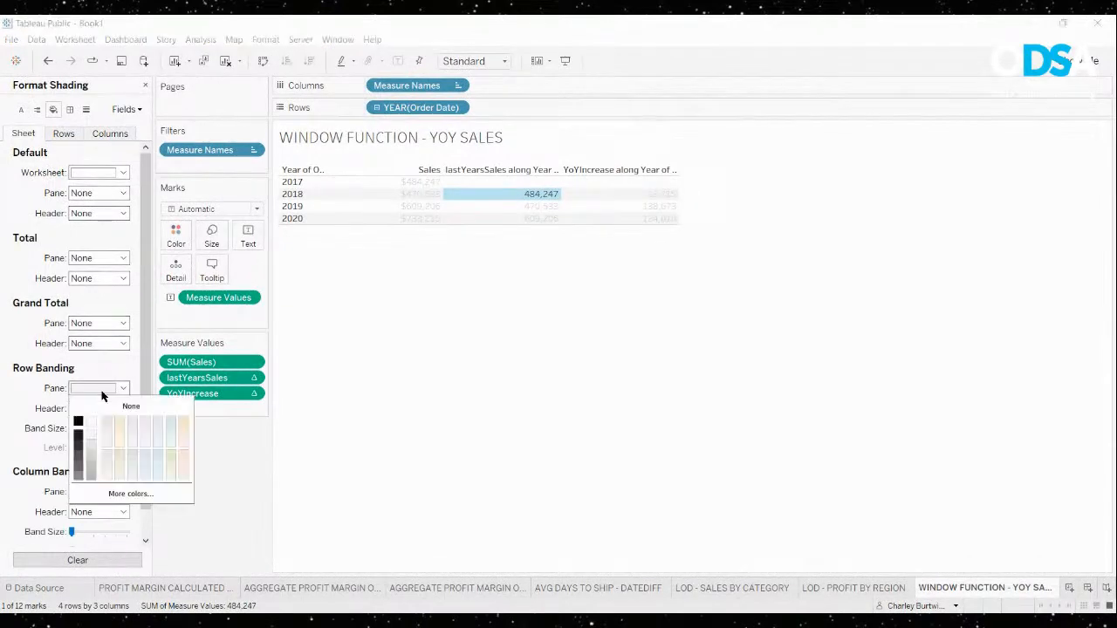
pyautogui.click(127, 407)
pyautogui.click(123, 408)
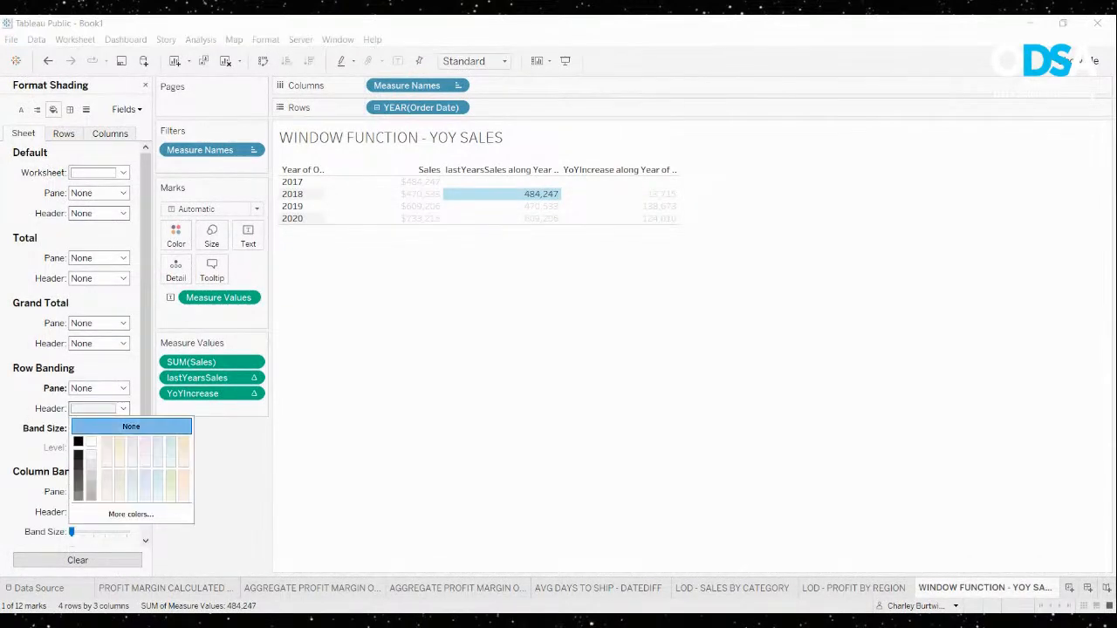
pyautogui.click(130, 427)
pyautogui.click(419, 358)
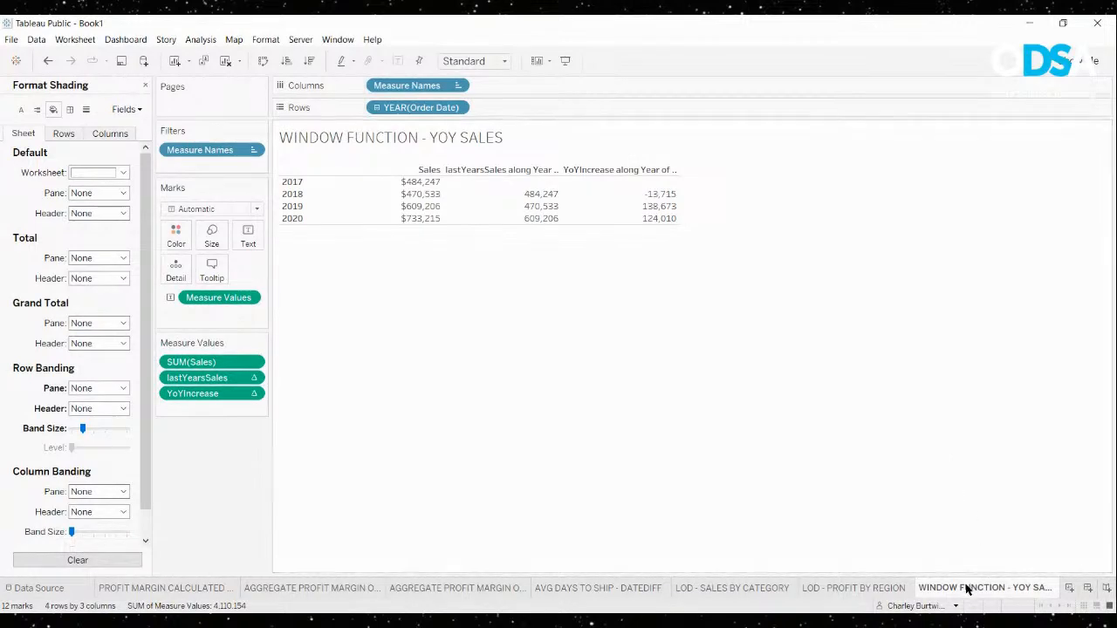
pyautogui.click(144, 84)
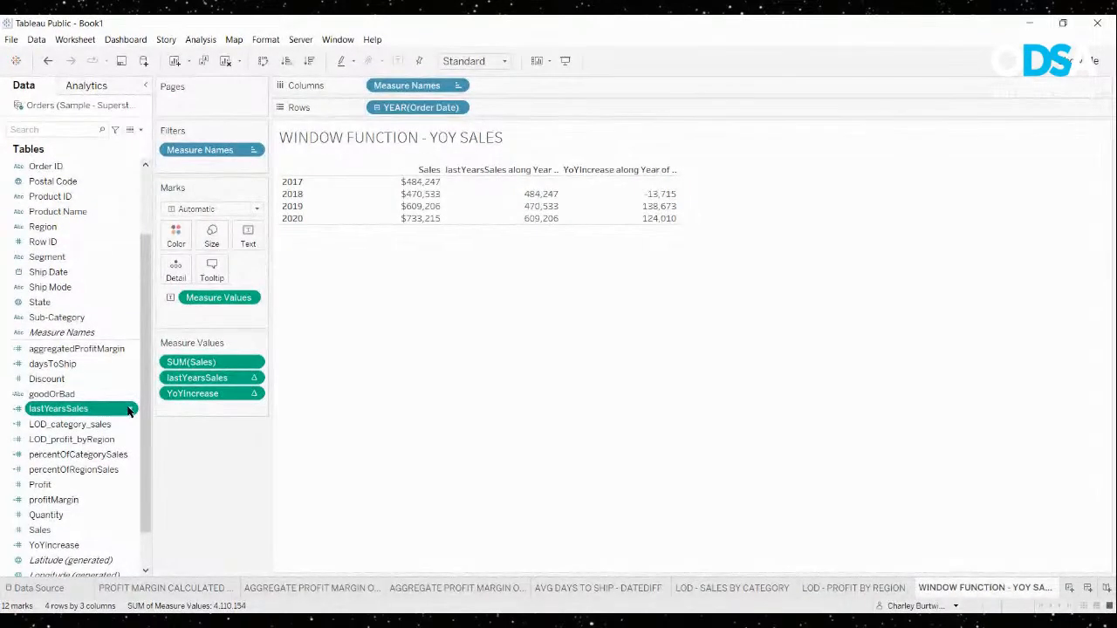
# Review the lastYearsSales formula in larger text beside the finished year-over-year table
pyautogui.click(128, 414)
pyautogui.click(199, 190)
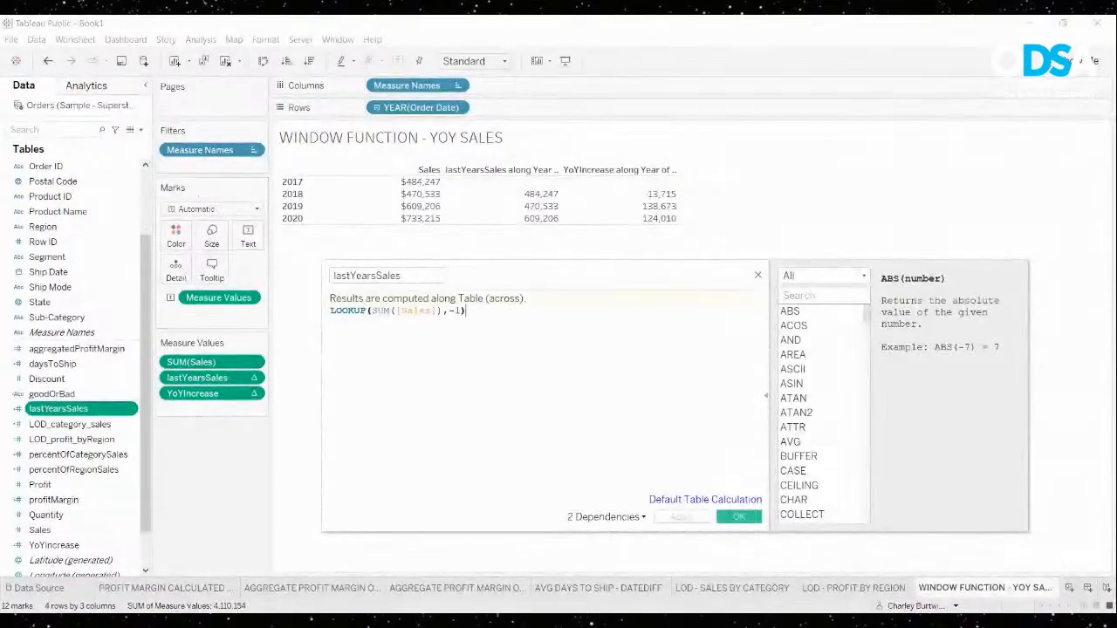
pyautogui.scroll(5, 437, 349)
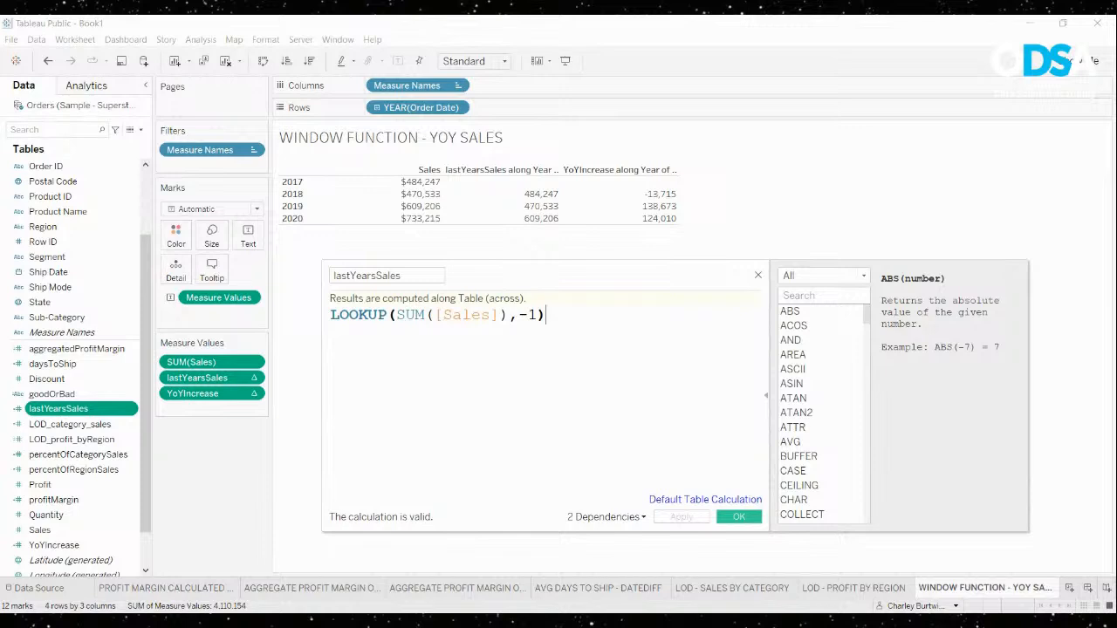
pyautogui.click(758, 275)
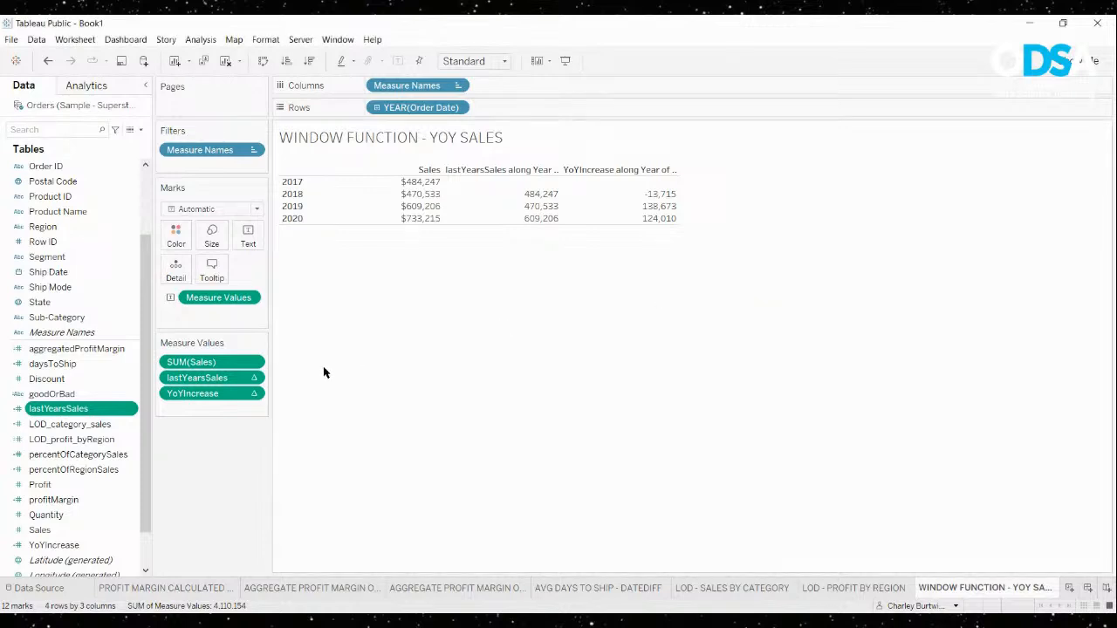
# Review how the YoYIncrease formula subtracts lastYearsSales from SUM([Sales])
pyautogui.click(126, 546)
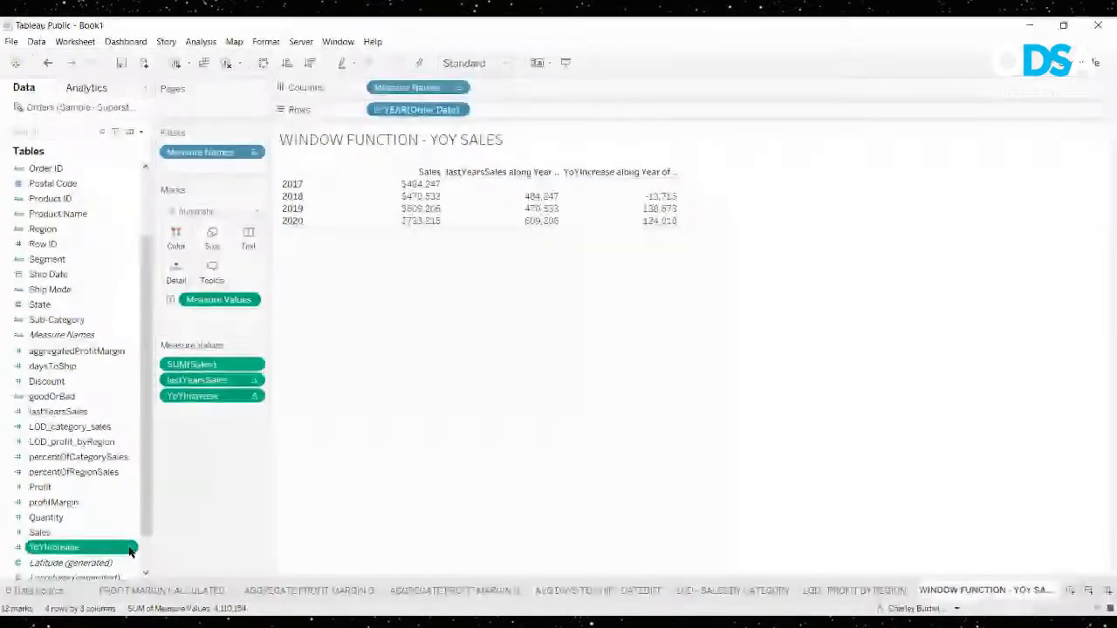
pyautogui.click(159, 335)
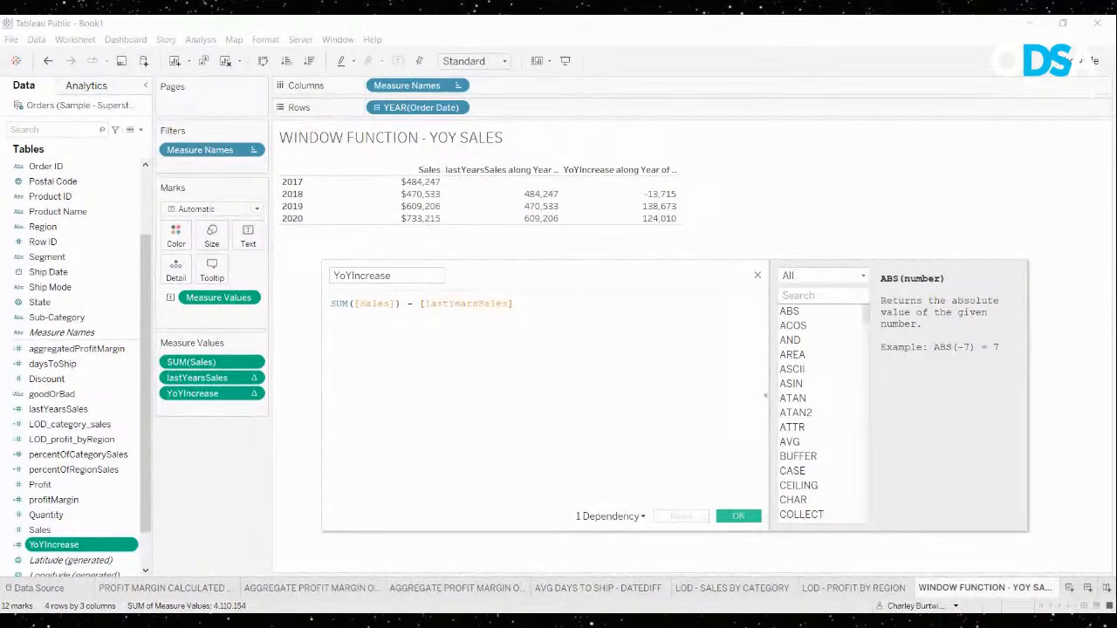
pyautogui.scroll(5, 464, 305)
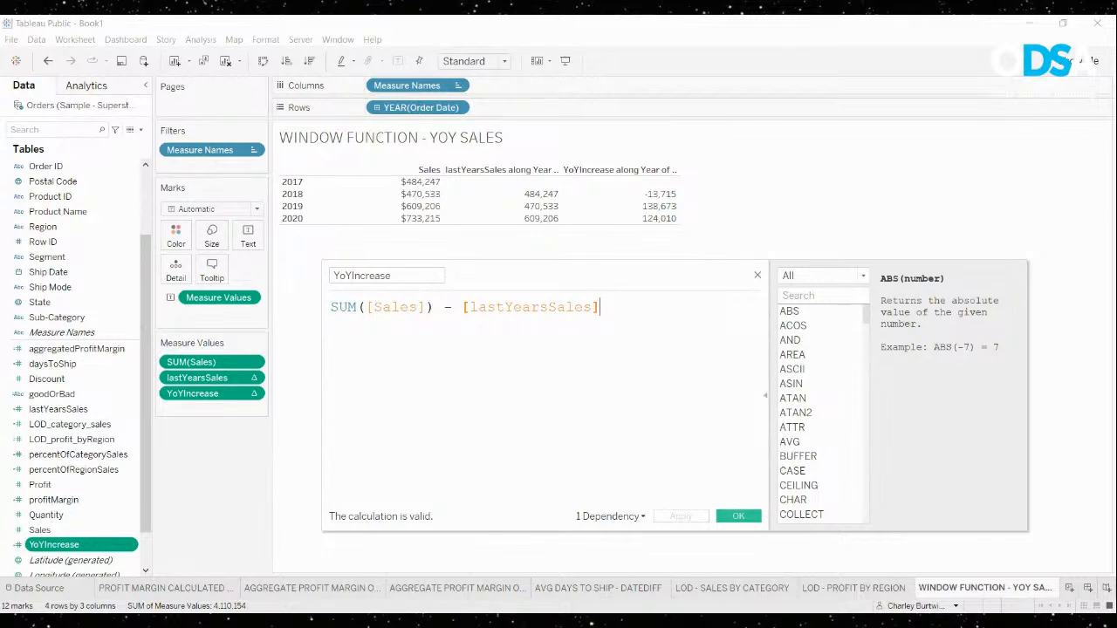
pyautogui.click(739, 516)
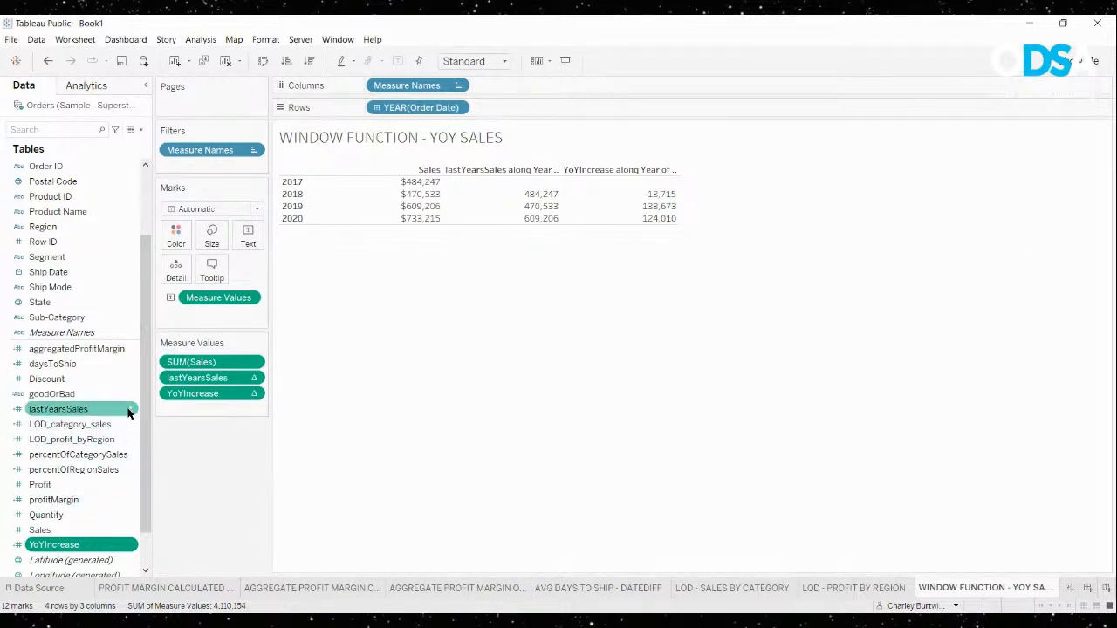
# Inspect the expression and offset arguments of the LOOKUP formula in lastYearsSales
pyautogui.click(128, 414)
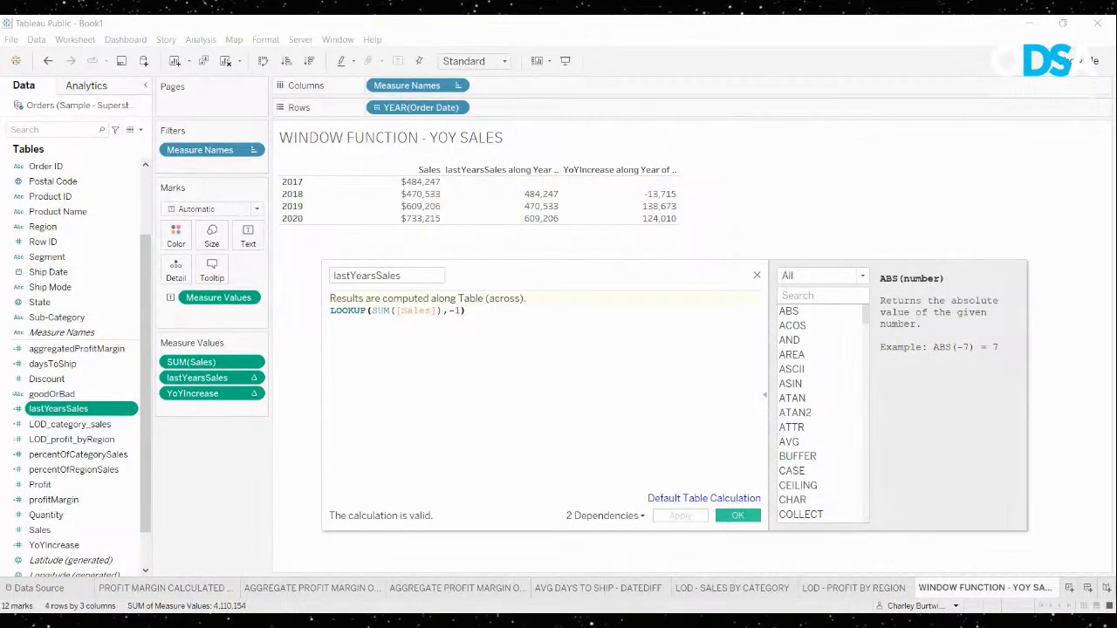
pyautogui.click(372, 311)
pyautogui.scroll(5, 376, 312)
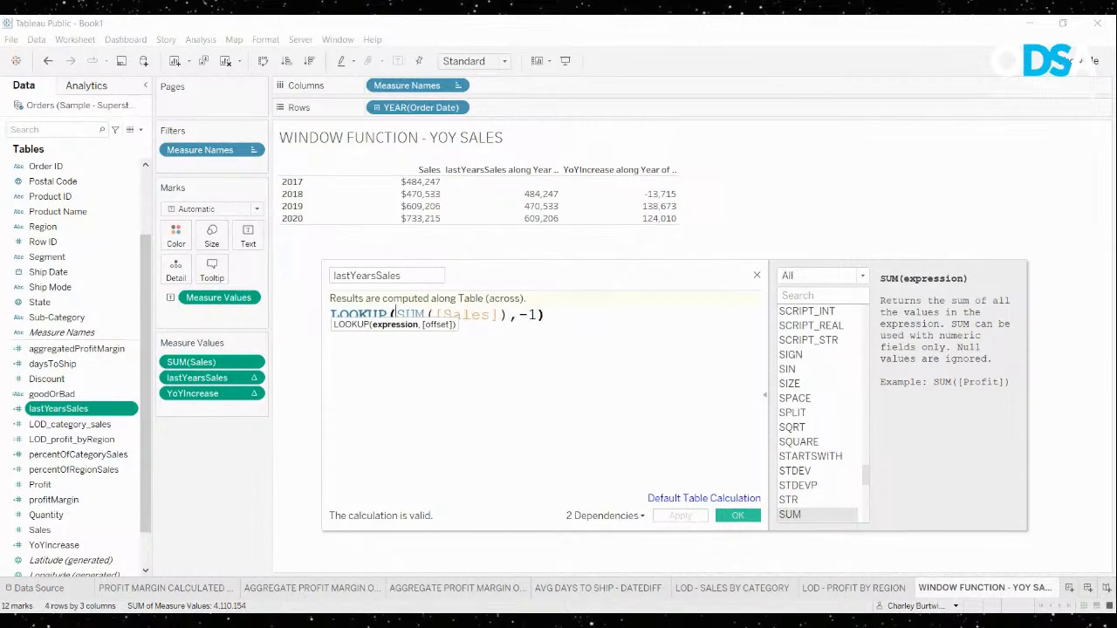
pyautogui.moveTo(397, 316); pyautogui.dragTo(510, 315)
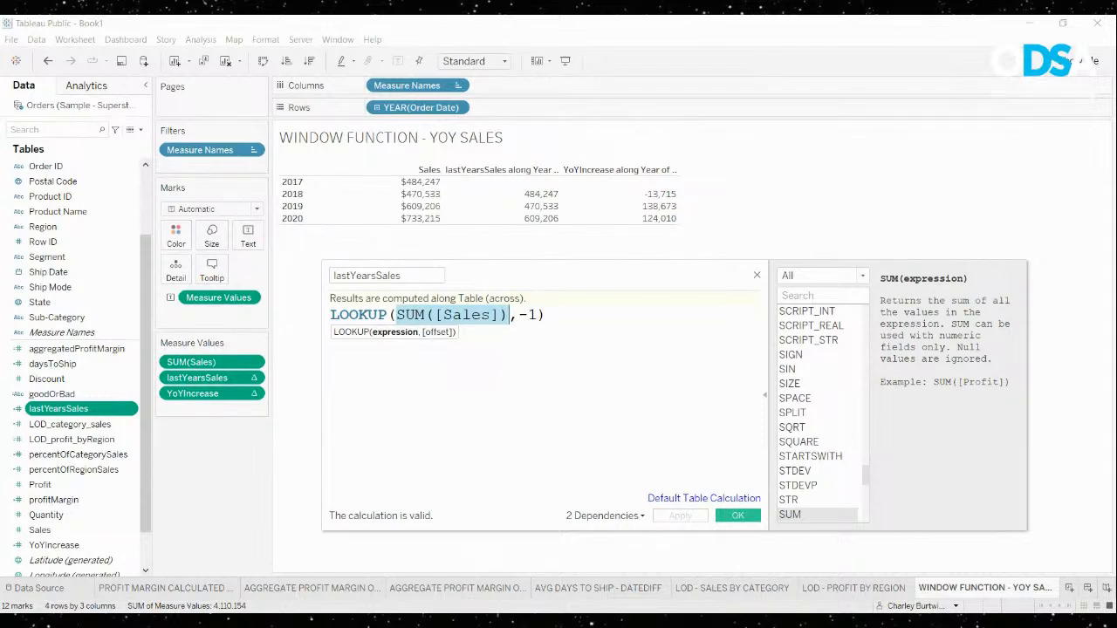
pyautogui.moveTo(518, 315); pyautogui.dragTo(547, 315)
pyautogui.click(756, 275)
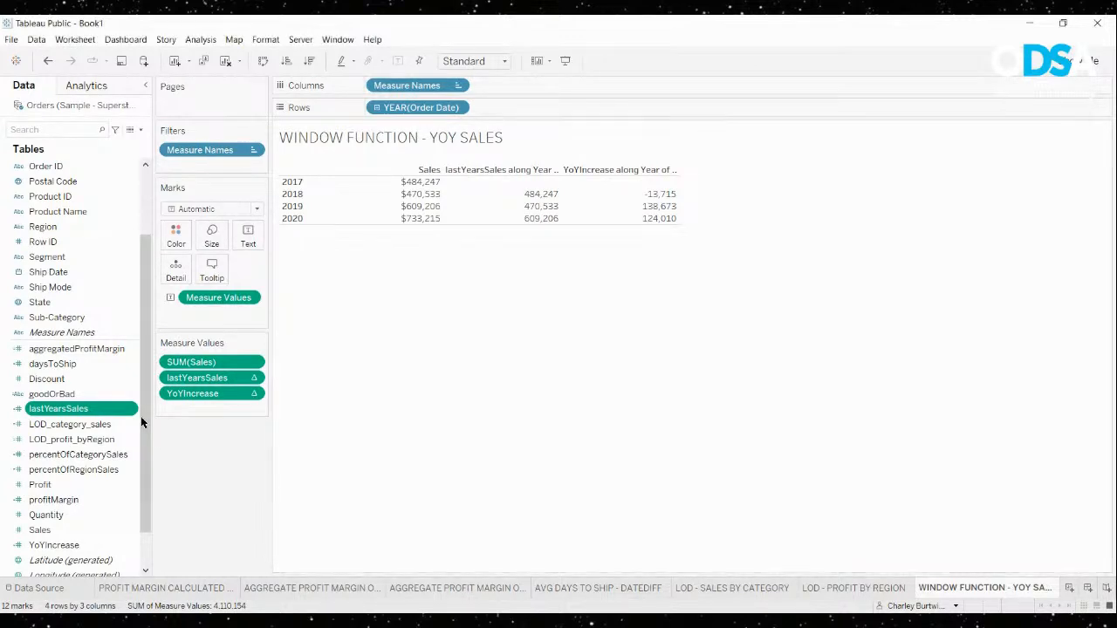
# Try wrapping [lastYearsSales] in SUM() inside the YoYIncrease formula
pyautogui.click(132, 546)
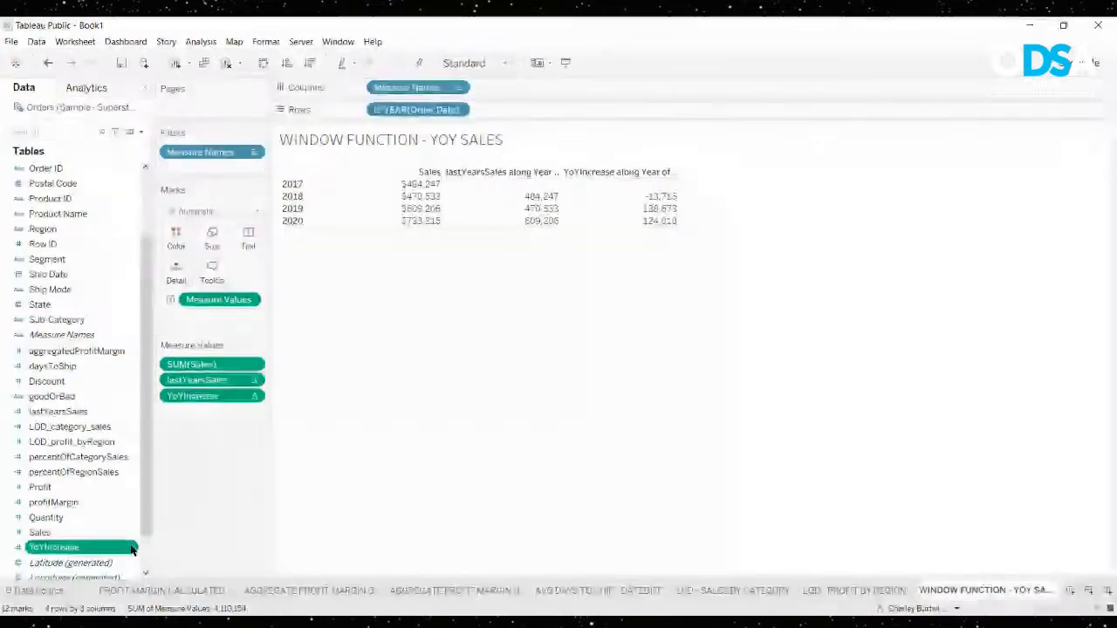
pyautogui.click(177, 334)
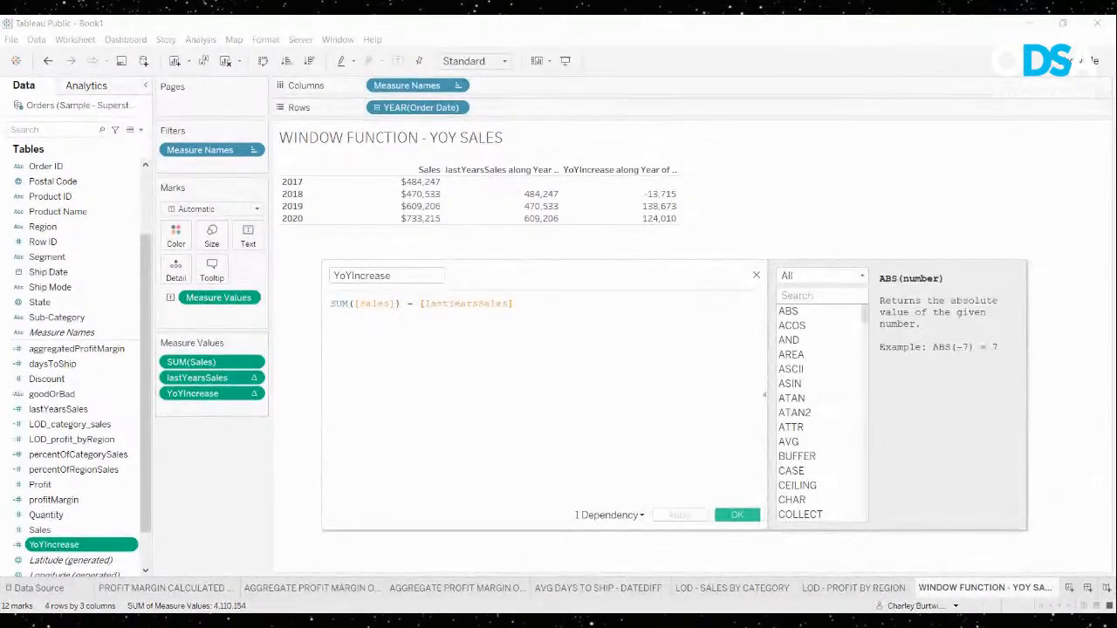
pyautogui.click(420, 304)
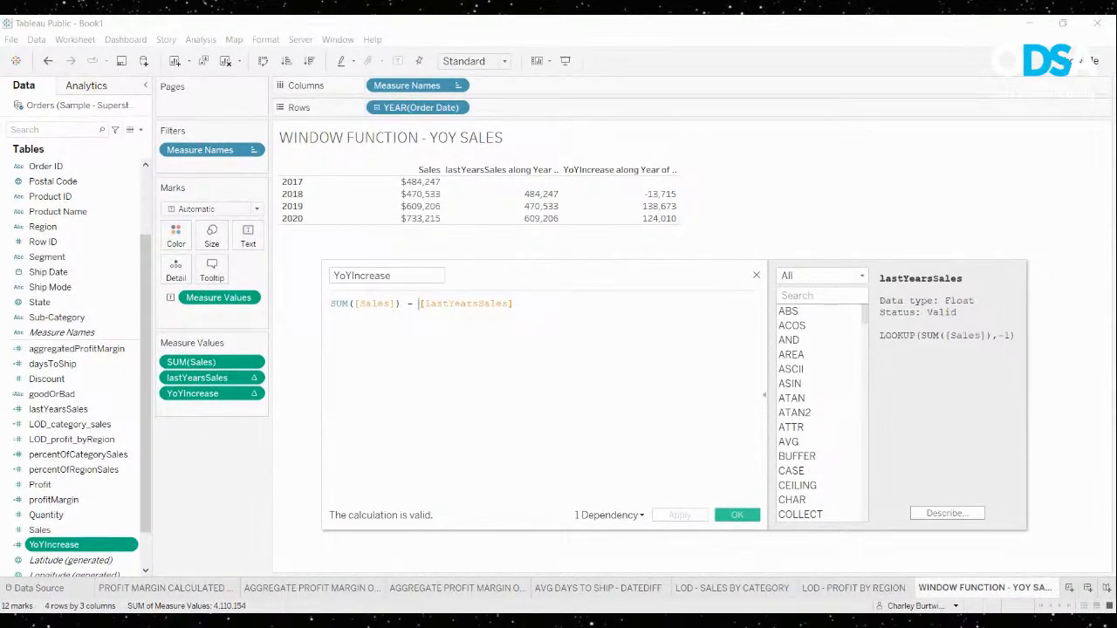
pyautogui.write('SUM(')
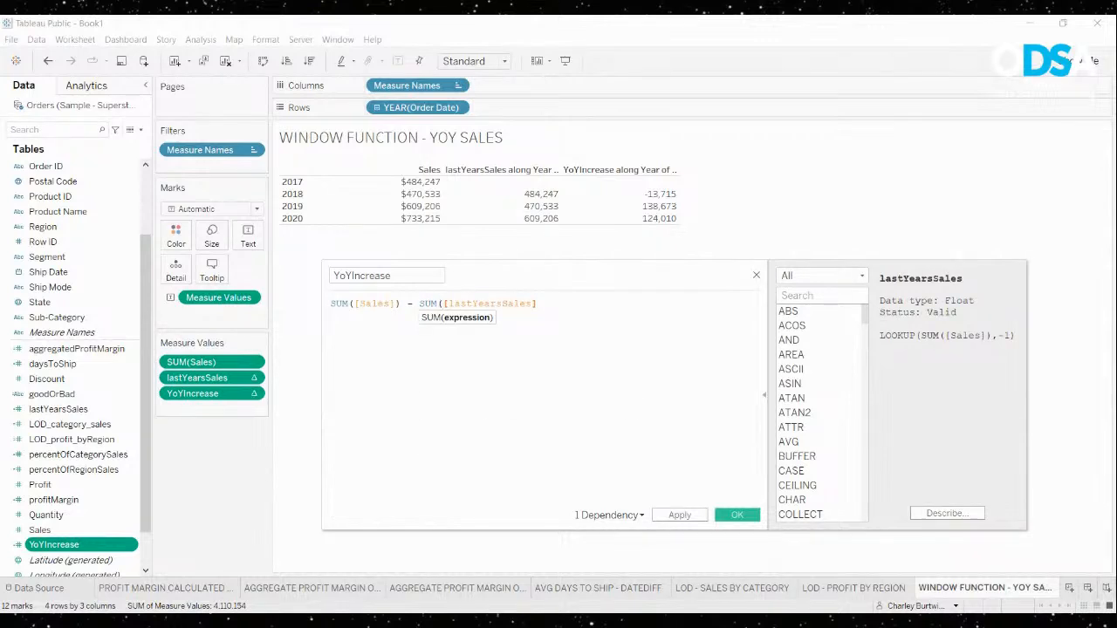
pyautogui.press('End')
pyautogui.write(')')
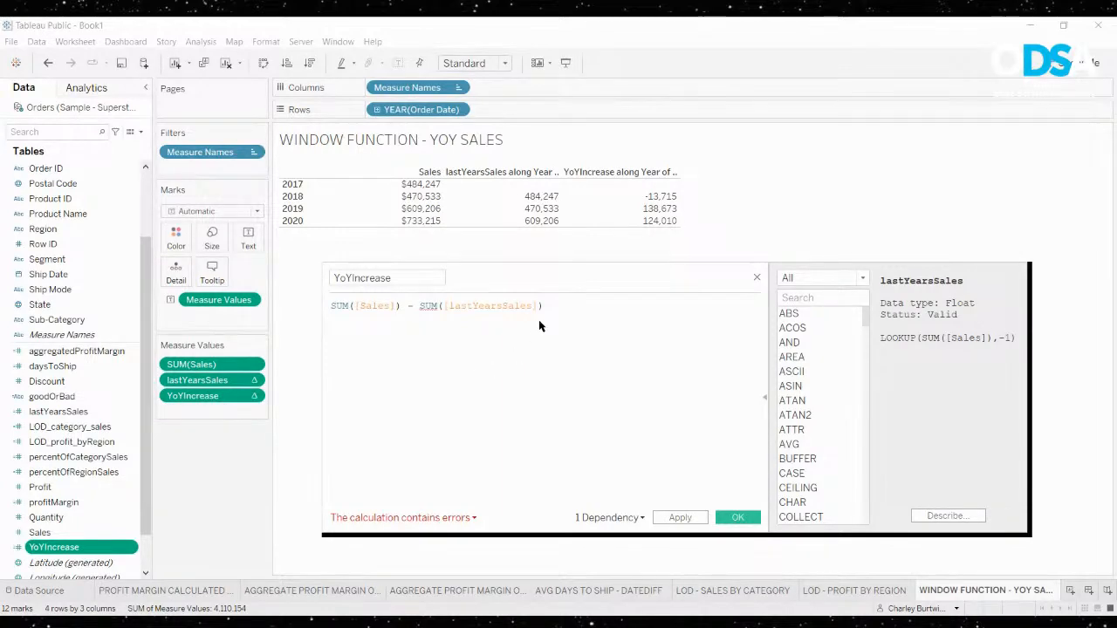
# Remove the SUM() wrapper from [lastYearsSales] and close the YoYIncrease formula without applying changes
pyautogui.press('BackSpace')
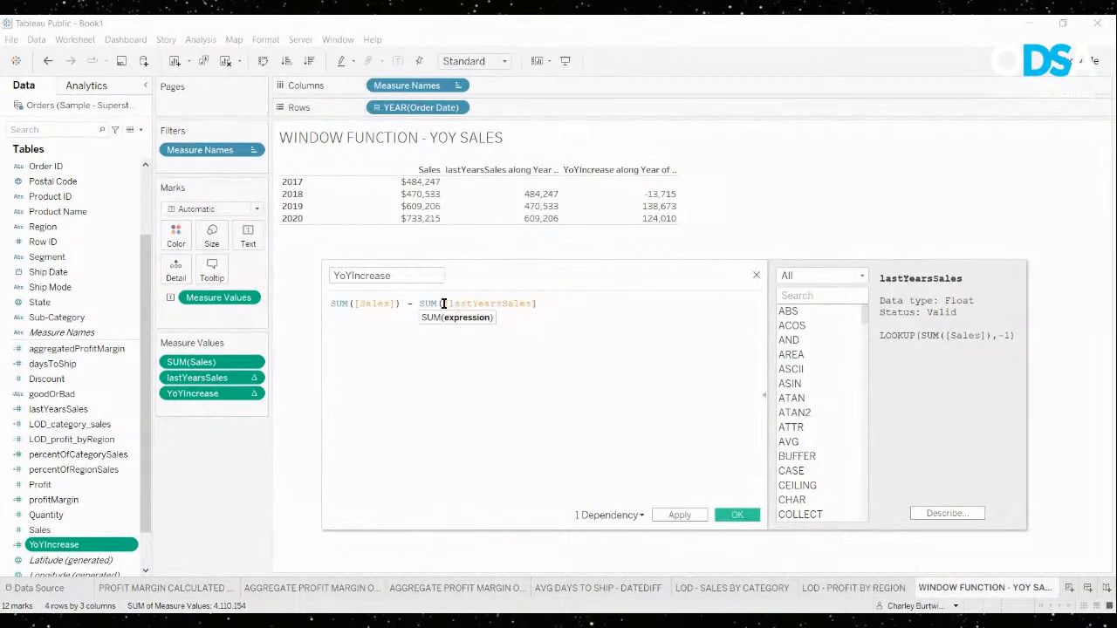
pyautogui.click(444, 304)
pyautogui.press('BackSpace')
pyautogui.press('BackSpace')
pyautogui.press('BackSpace')
pyautogui.press('BackSpace')
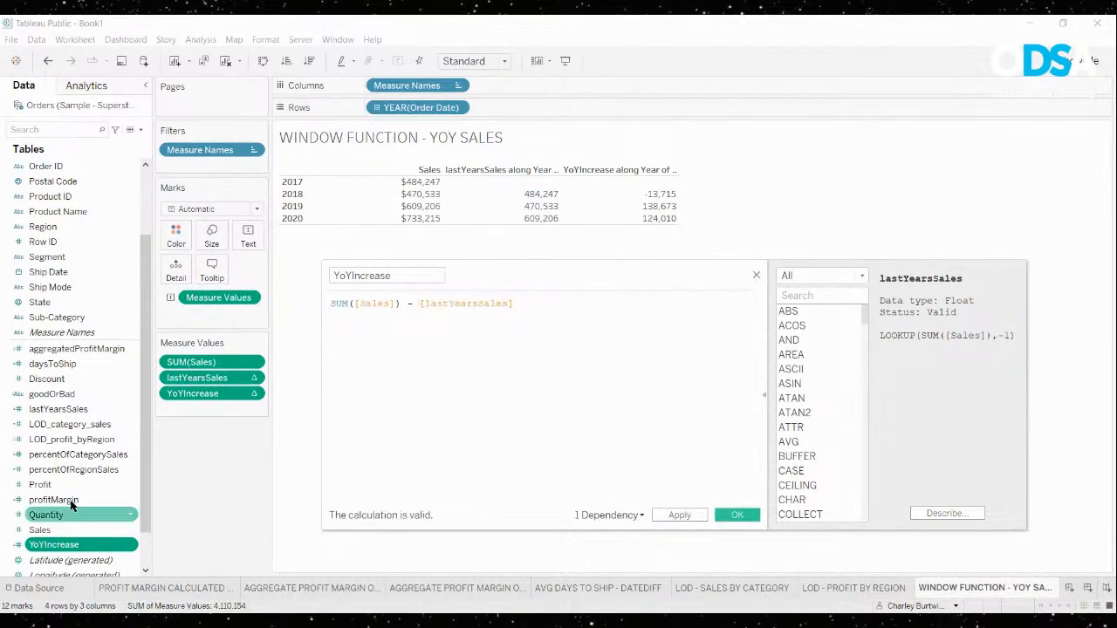
pyautogui.click(756, 275)
# Compare the lastYearsSales formula with both terms of the YoYIncrease formula, enlarging the latter's text
pyautogui.doubleClick(57, 408)
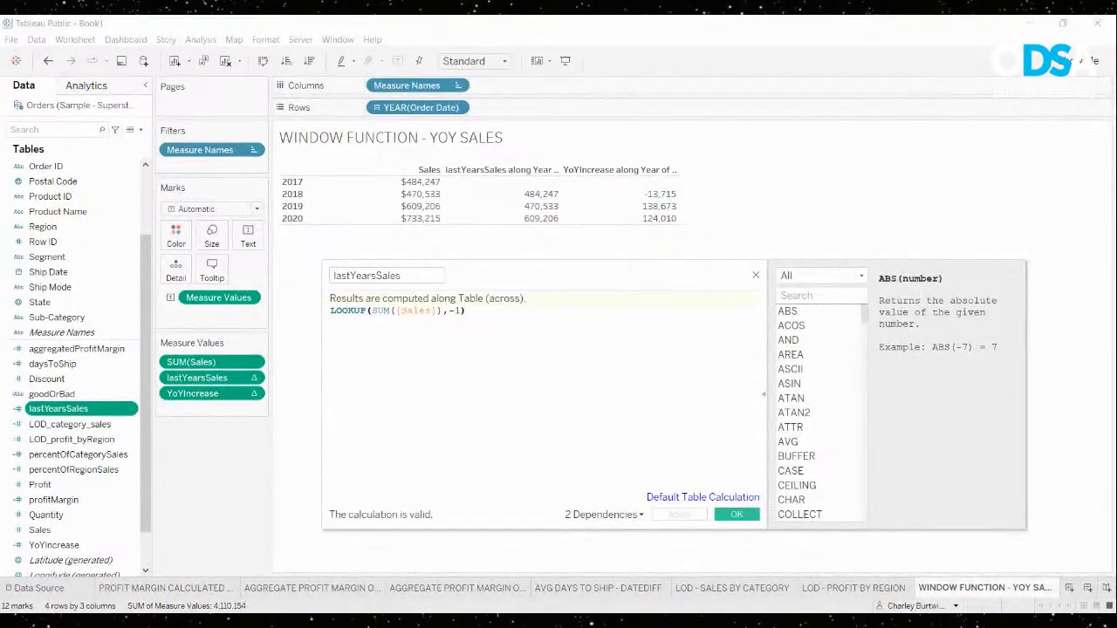
pyautogui.click(755, 275)
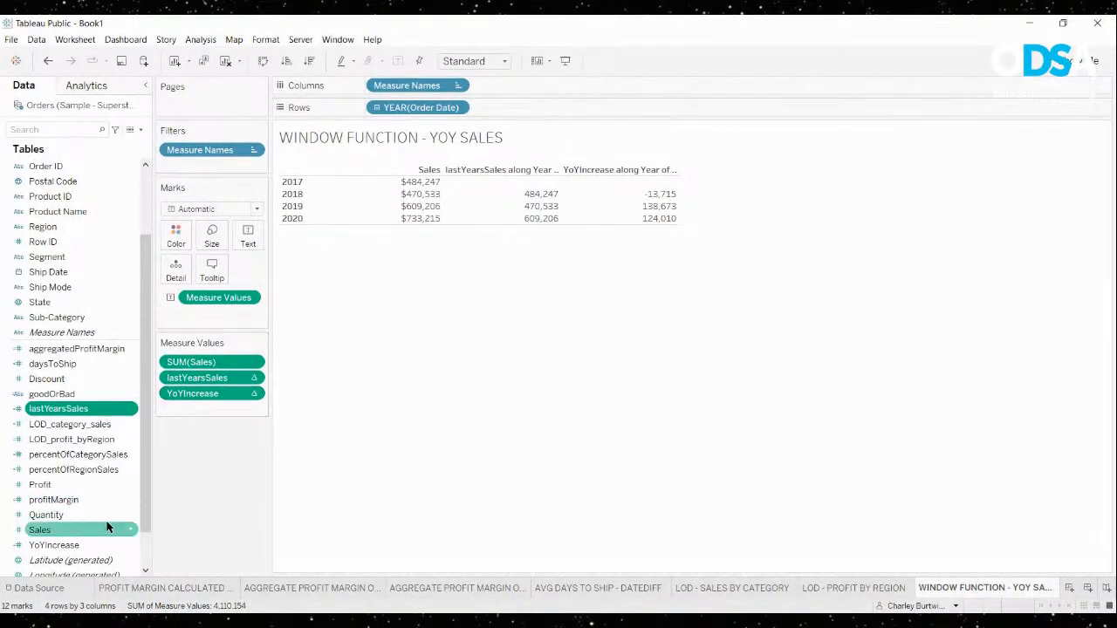
pyautogui.doubleClick(55, 545)
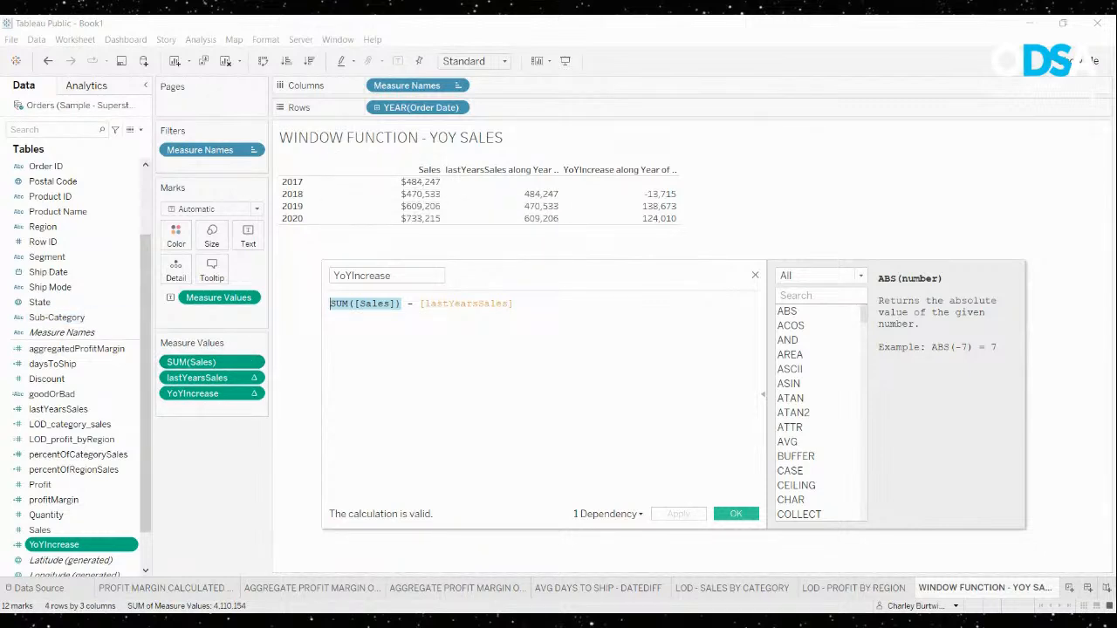
pyautogui.doubleClick(467, 303)
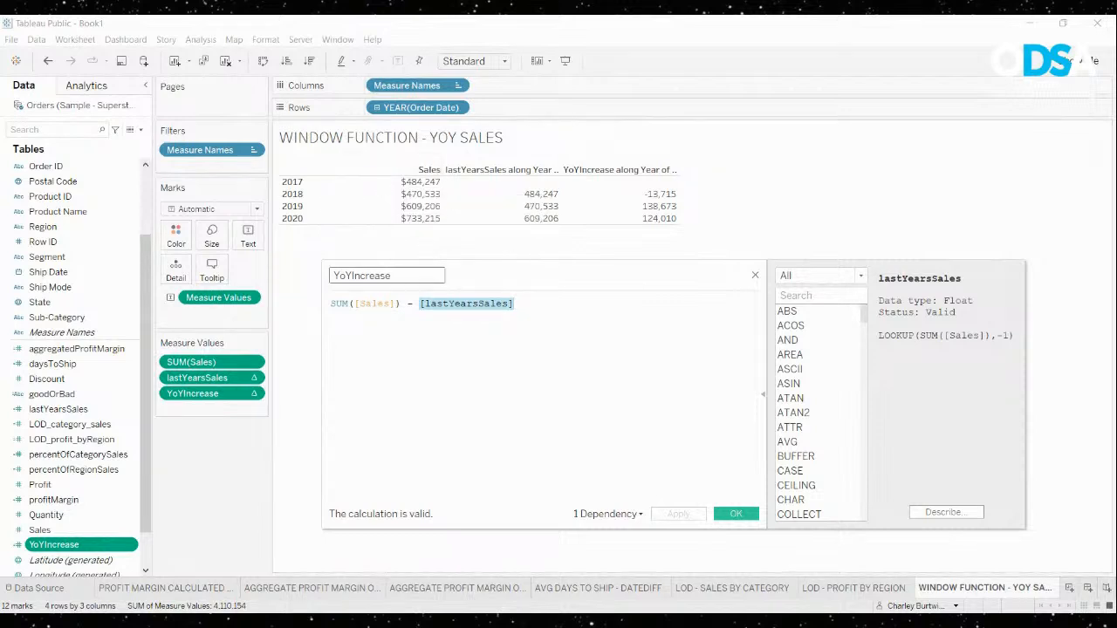
pyautogui.click(424, 303)
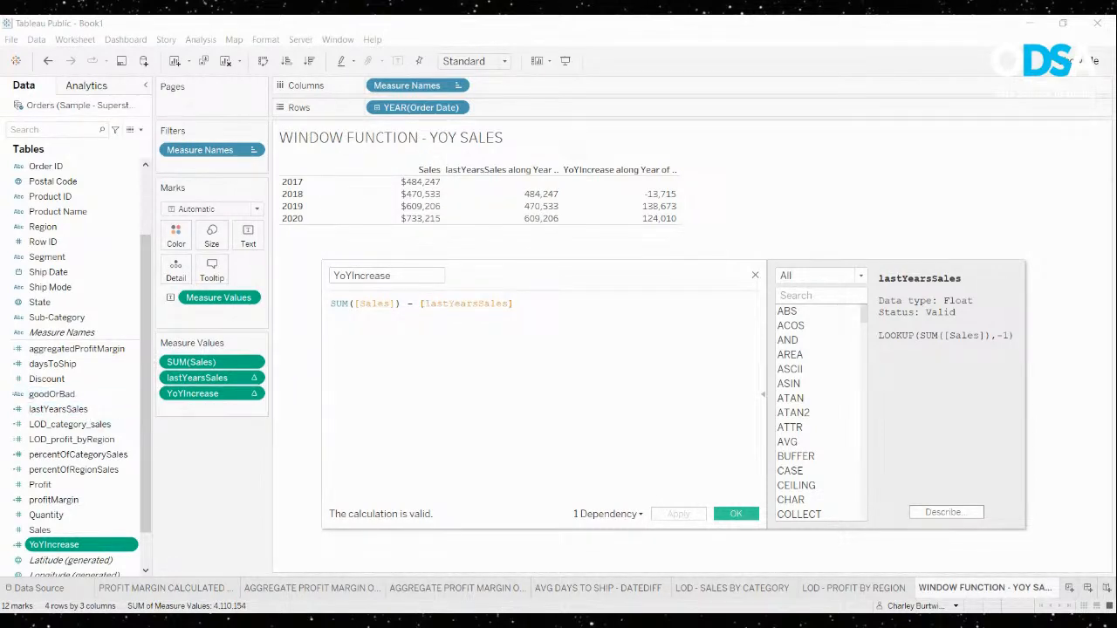
pyautogui.scroll(4, 467, 307)
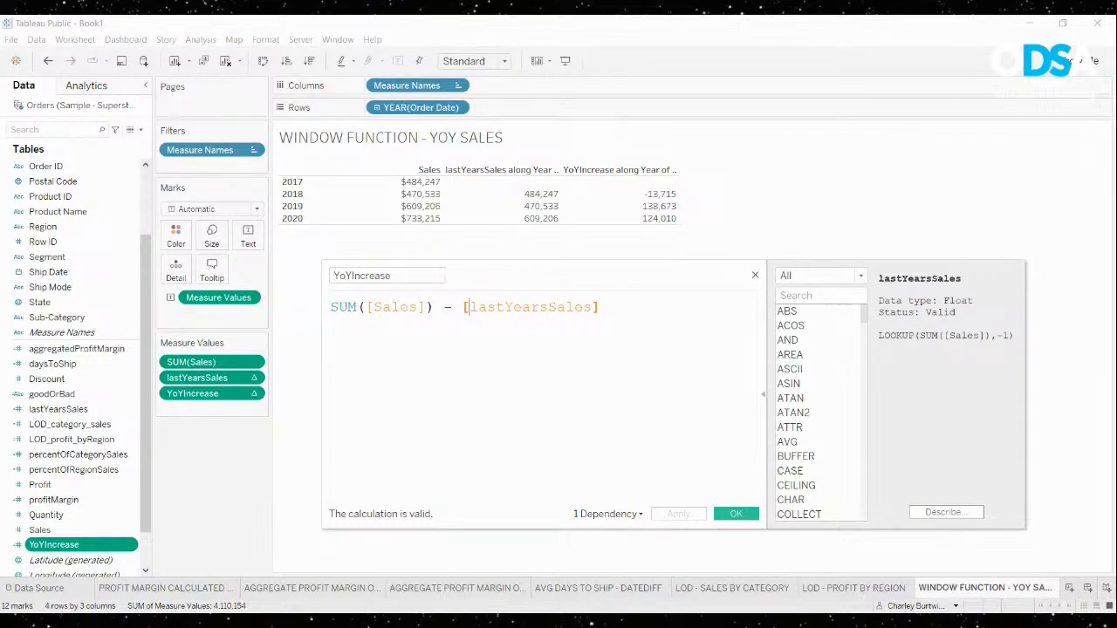
pyautogui.click(755, 275)
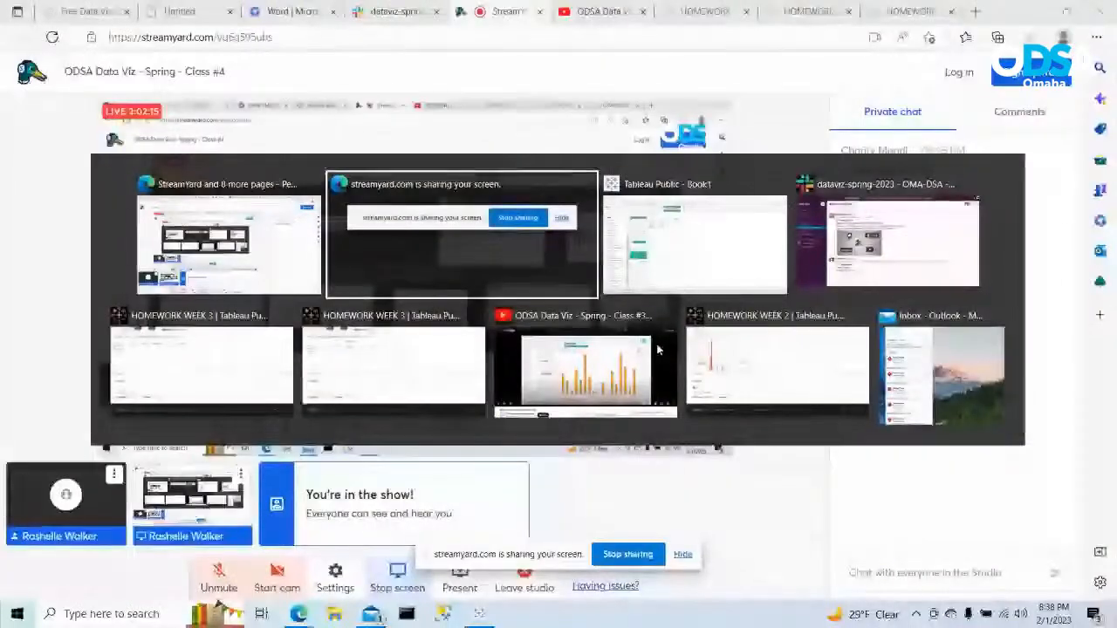
# Switch to Tableau Public and check the lastyearsales and YoYIncrease formulas behind the Sheet 7 table
pyautogui.hotkey('alt', 'Tab')
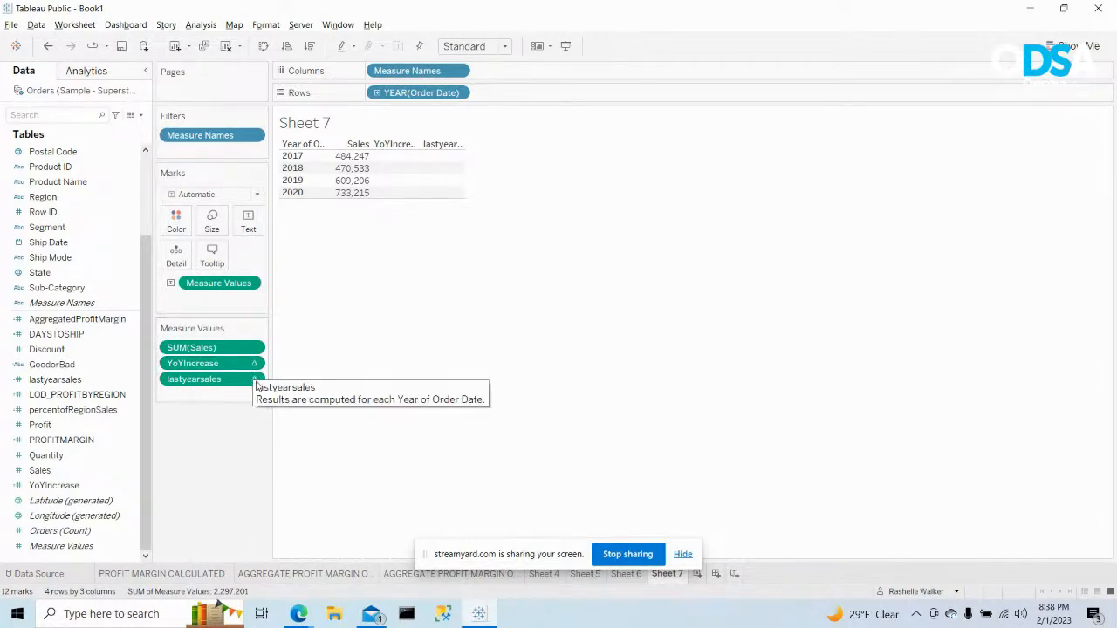
pyautogui.rightClick(133, 384)
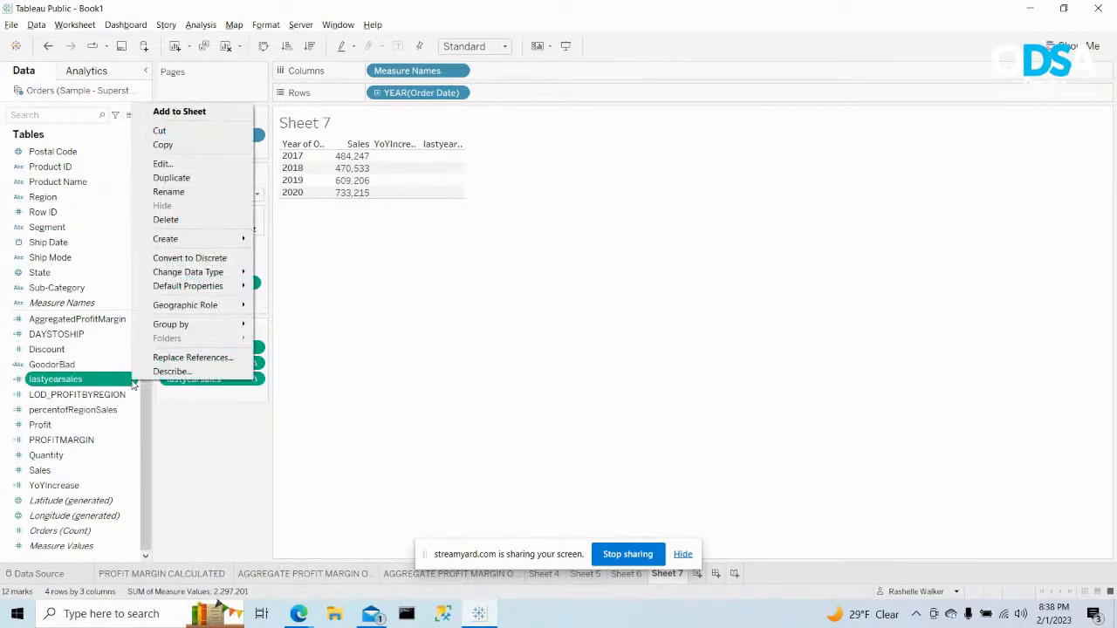
pyautogui.click(190, 165)
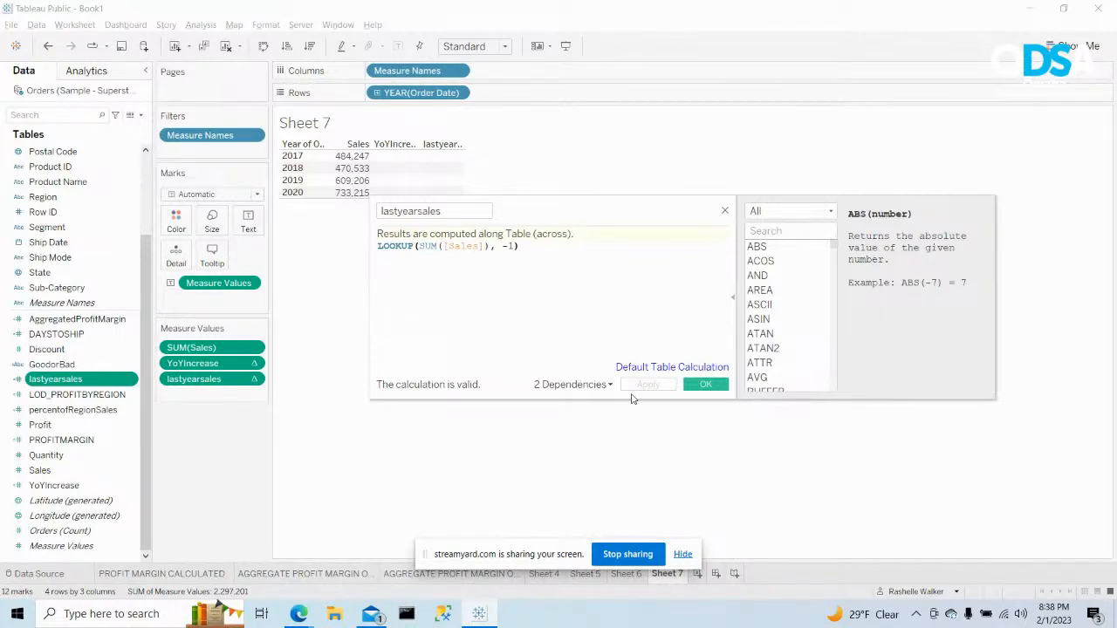
pyautogui.click(703, 385)
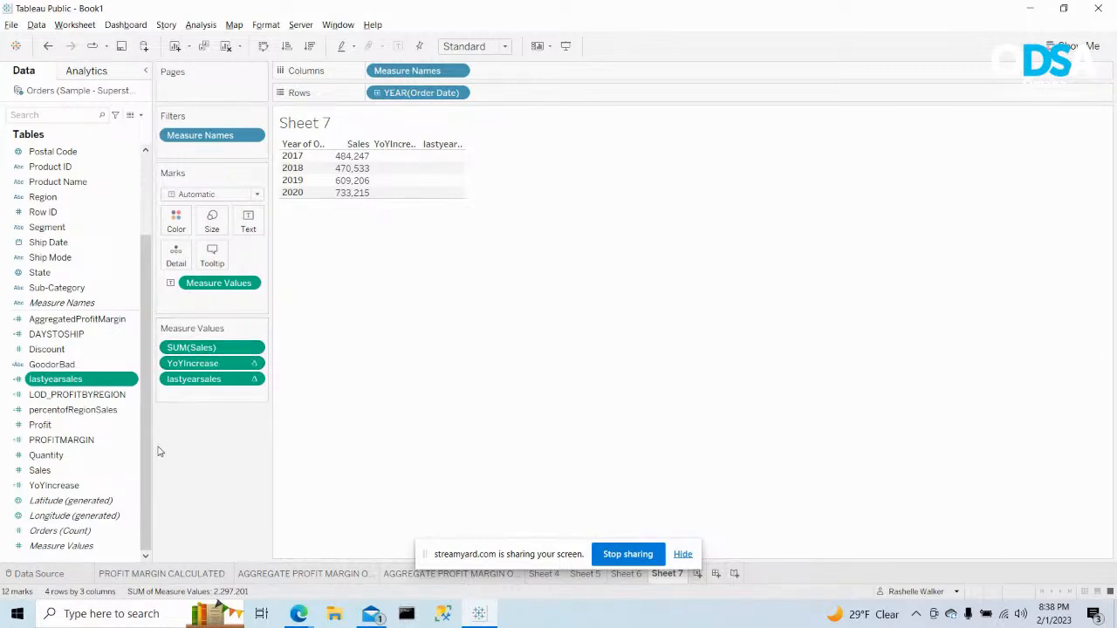
pyautogui.rightClick(133, 486)
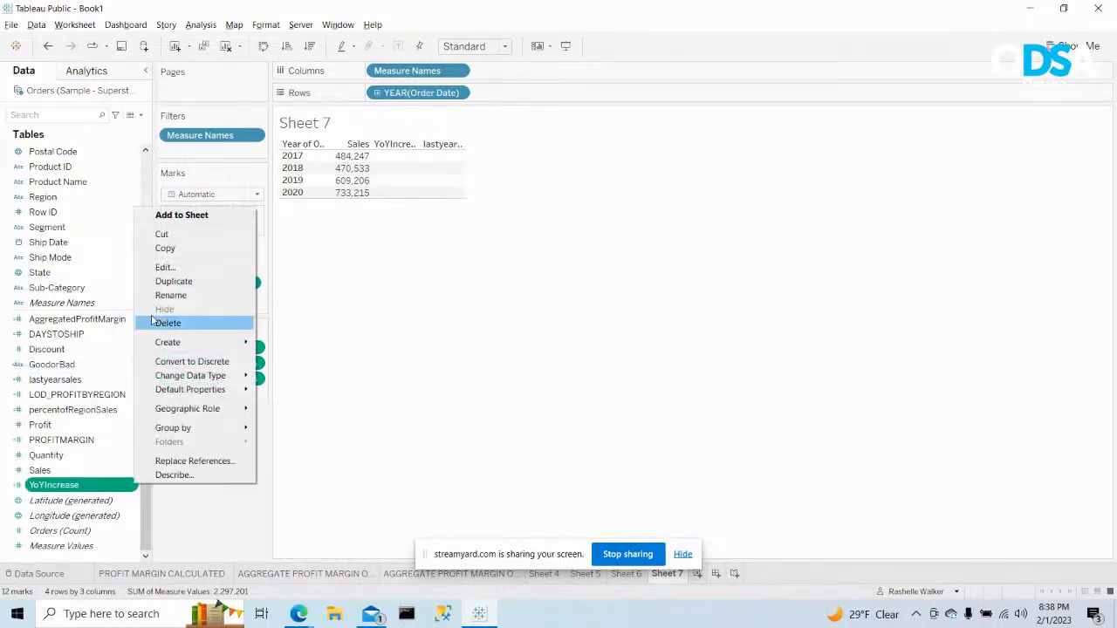
pyautogui.click(174, 269)
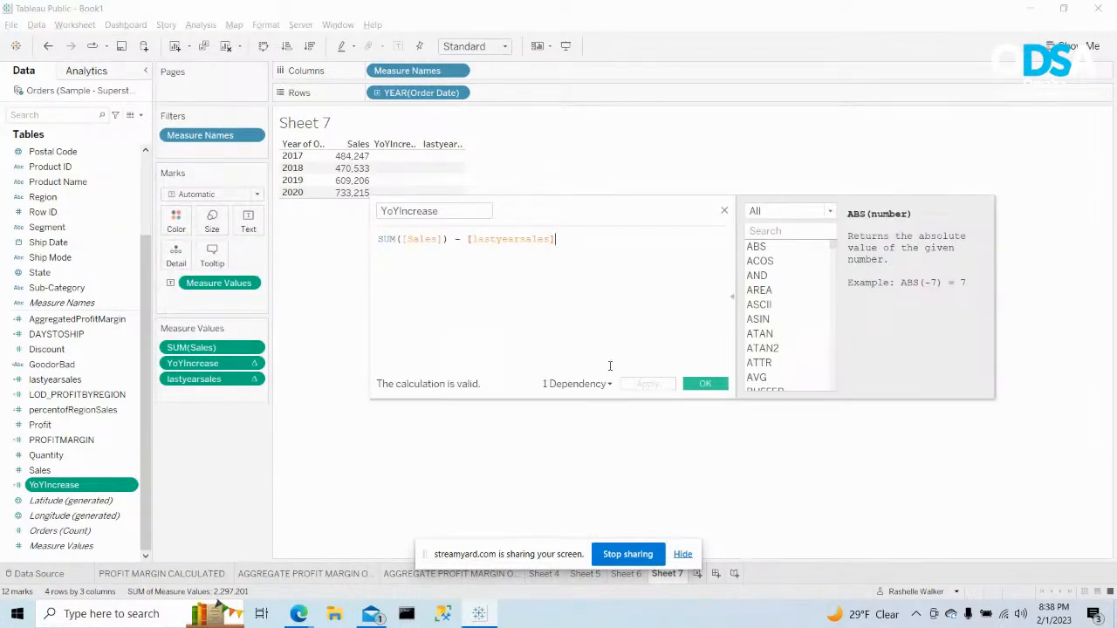
pyautogui.click(704, 385)
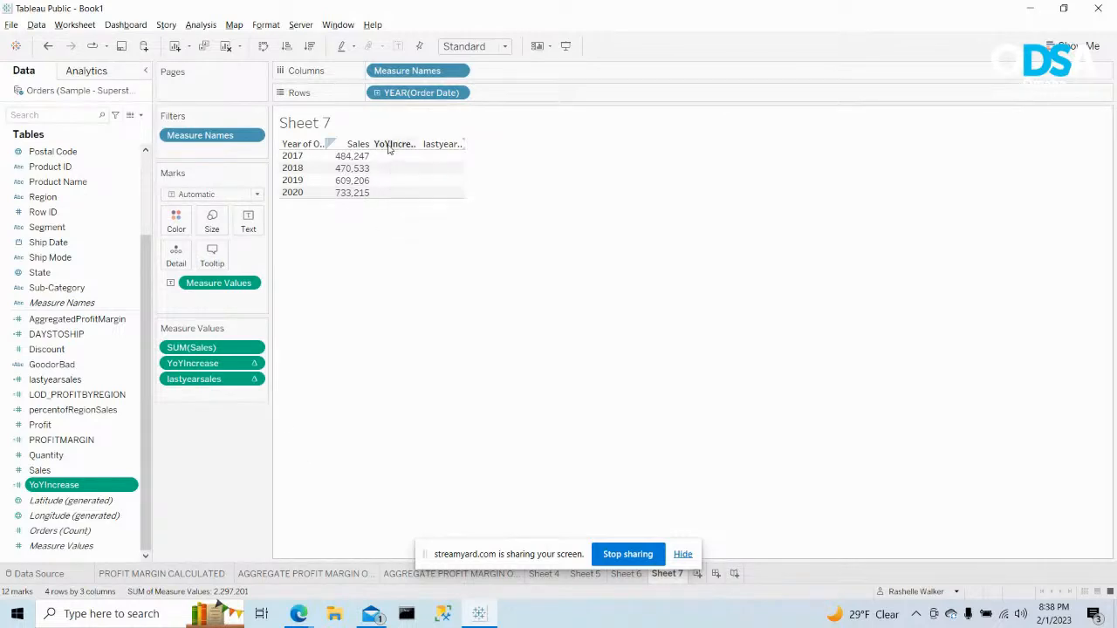
# Remove the lastyearsales and YoYIncrease measures from the Sheet 7 table, keeping SUM(Sales)
pyautogui.moveTo(394, 158)
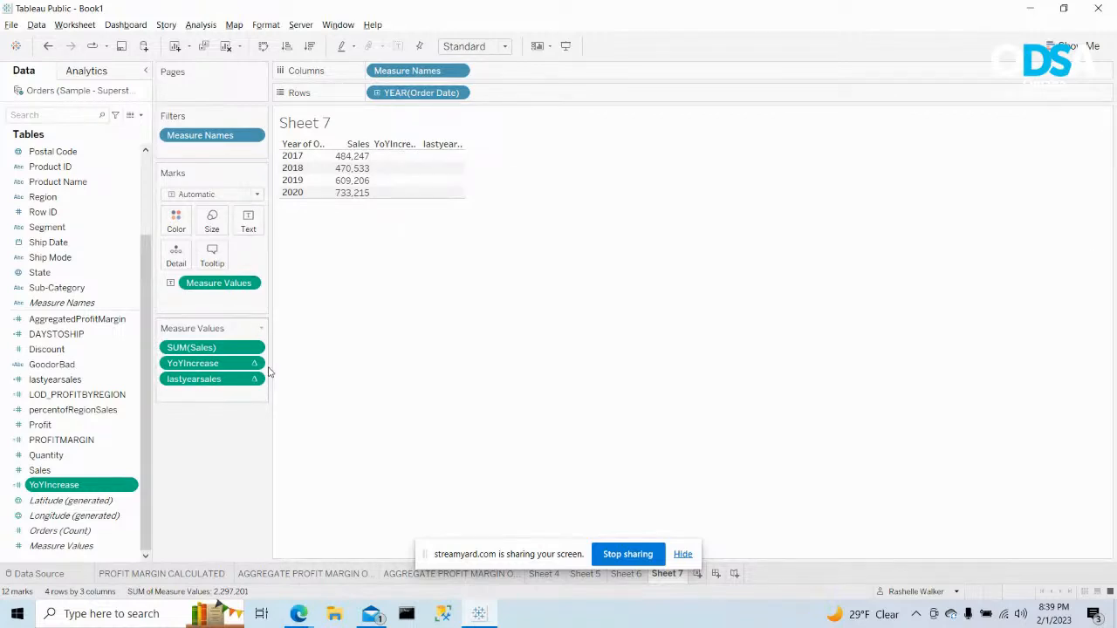
pyautogui.moveTo(261, 377); pyautogui.dragTo(227, 428)
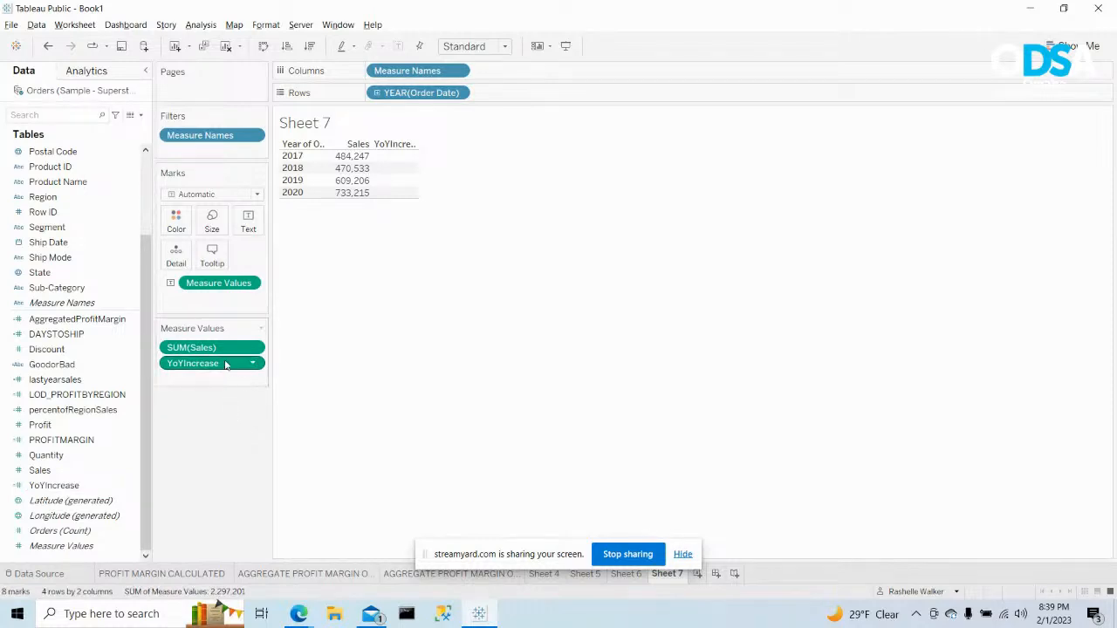
pyautogui.moveTo(225, 364); pyautogui.dragTo(222, 426)
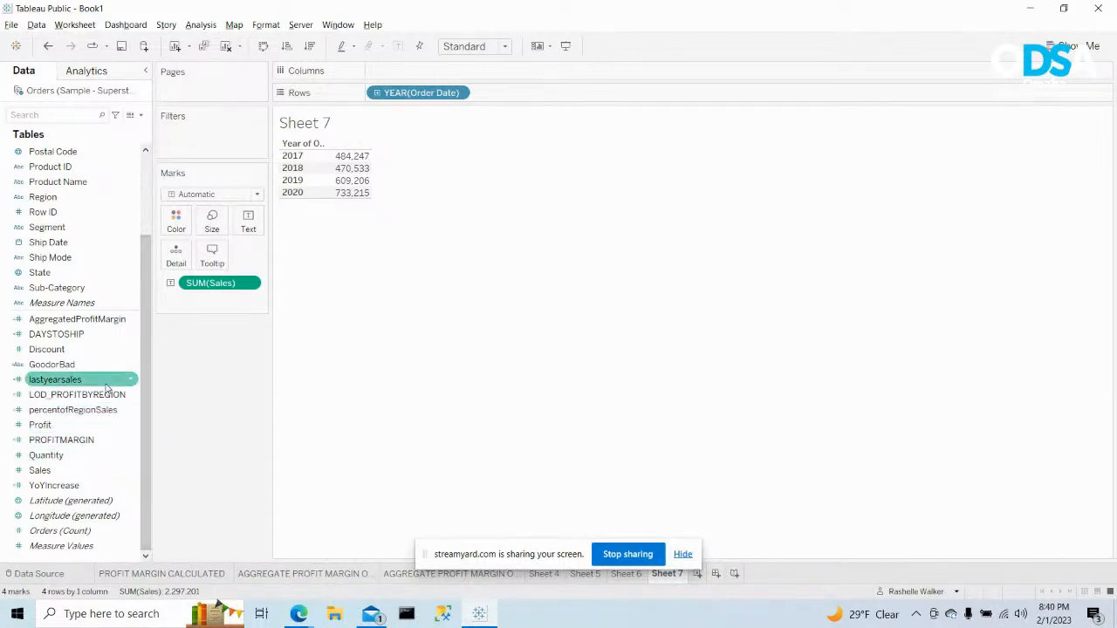
# Add lastyearsales and YoYIncrease as text marks alongside SUM(Sales) on Sheet 7
pyautogui.moveTo(109, 384); pyautogui.dragTo(250, 231)
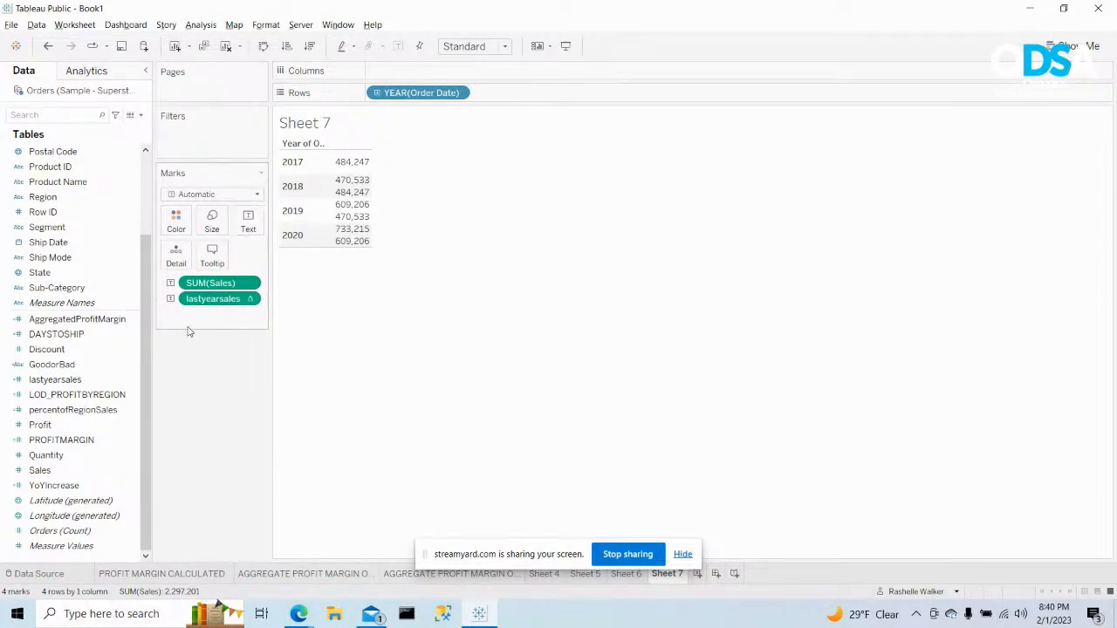
pyautogui.click(69, 487)
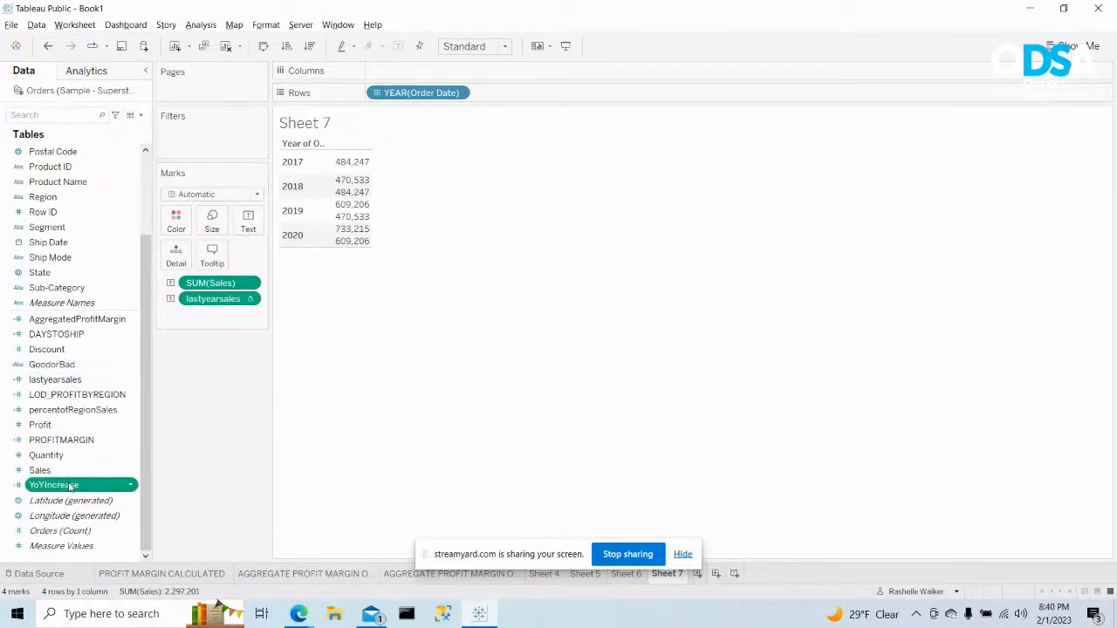
pyautogui.moveTo(70, 486); pyautogui.dragTo(251, 228)
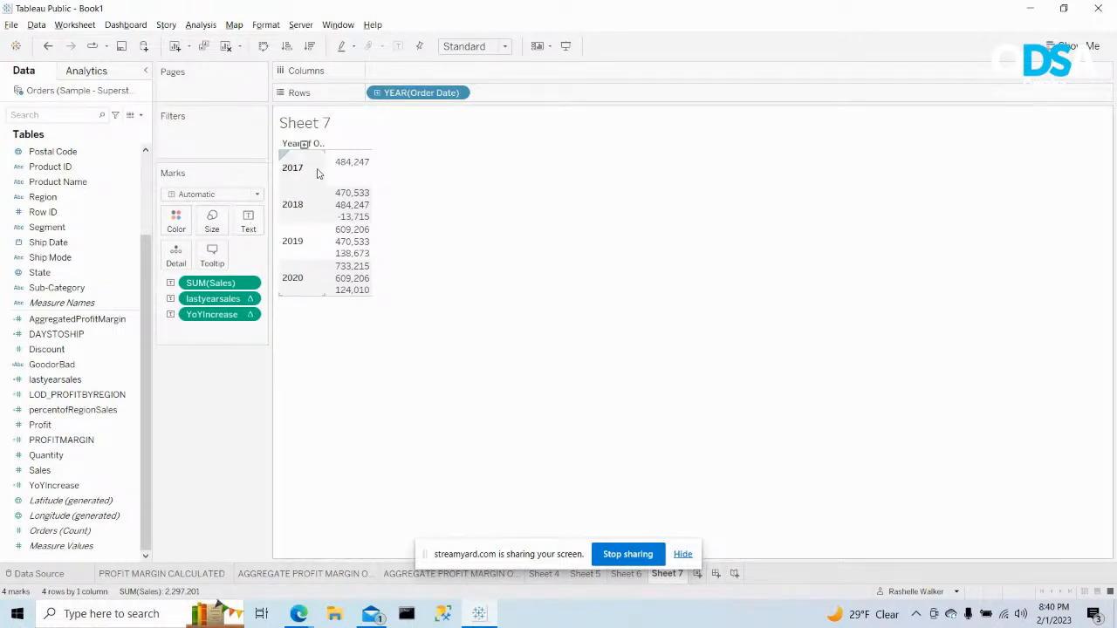
# Convert the view to a text table, then swap rows and columns so the years run down the rows
pyautogui.click(1056, 46)
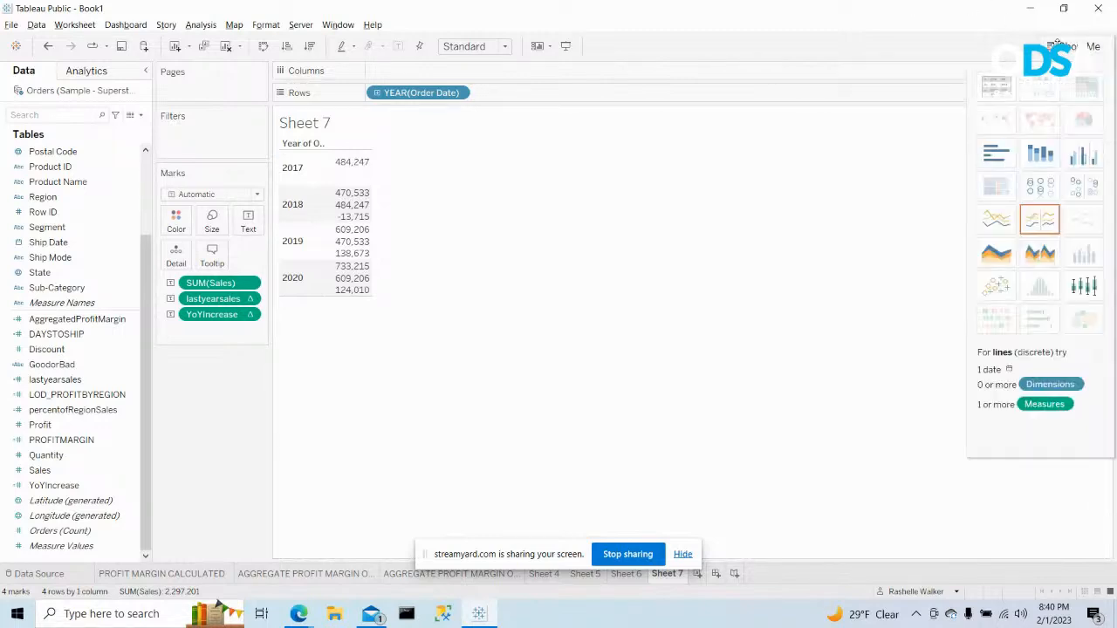
pyautogui.click(999, 87)
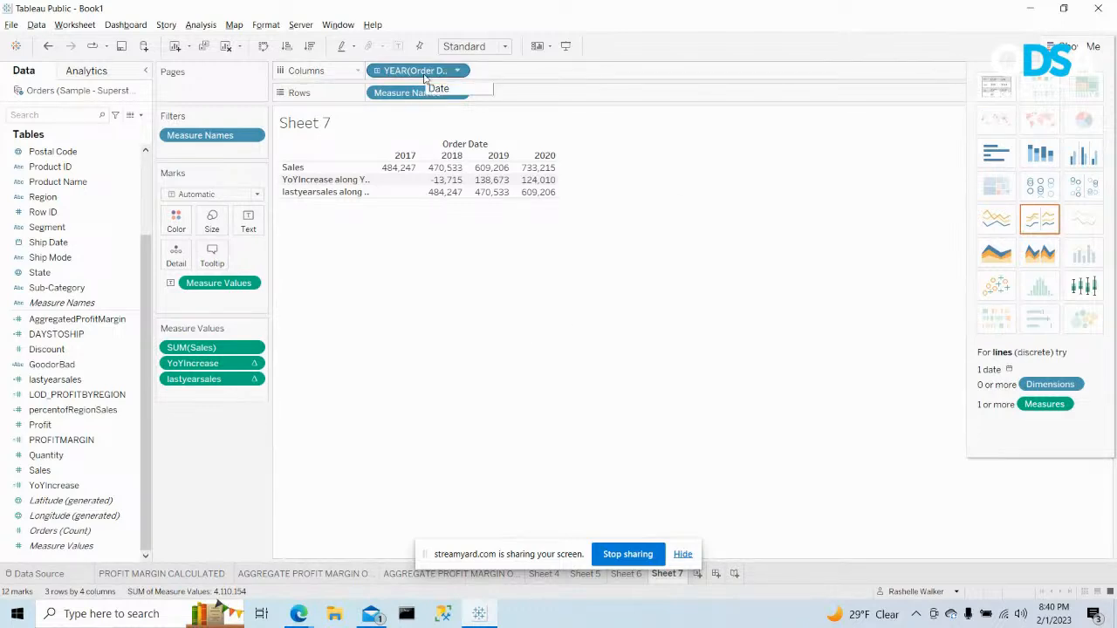
pyautogui.click(265, 46)
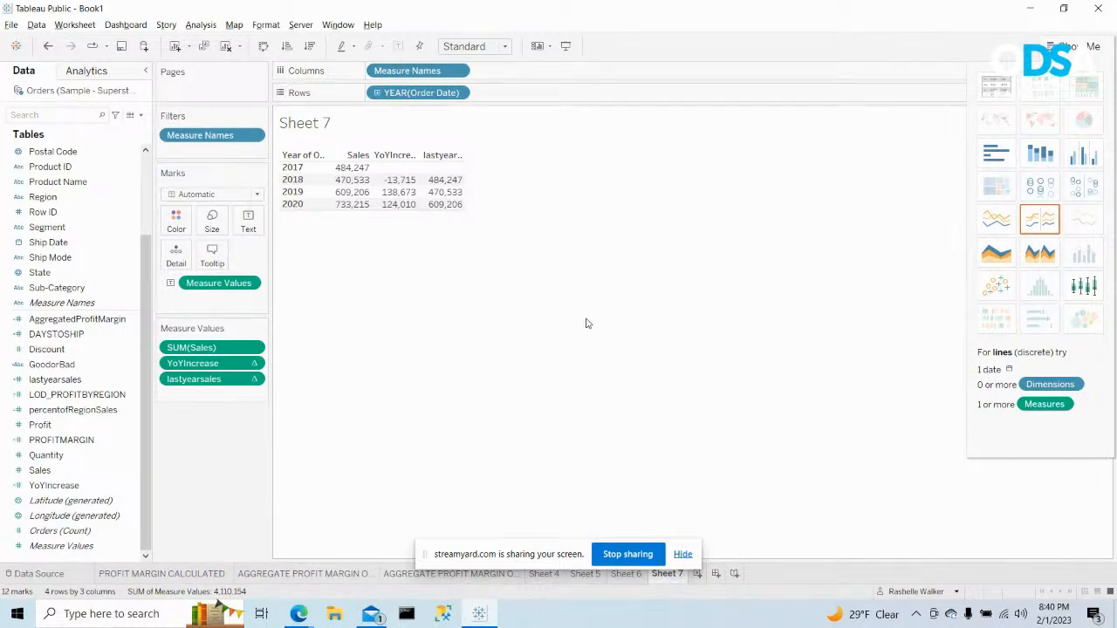
# Switch to StreamYard to unmute the microphone, then return to the Tableau Public workbook
pyautogui.hotkey('alt', 'Tab')
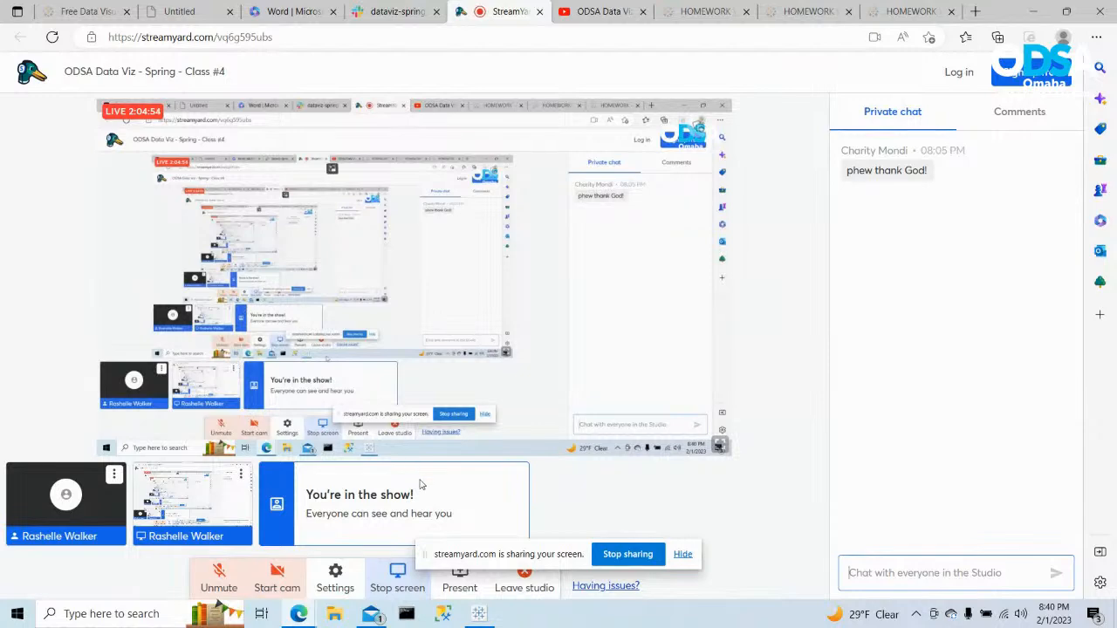
pyautogui.click(219, 580)
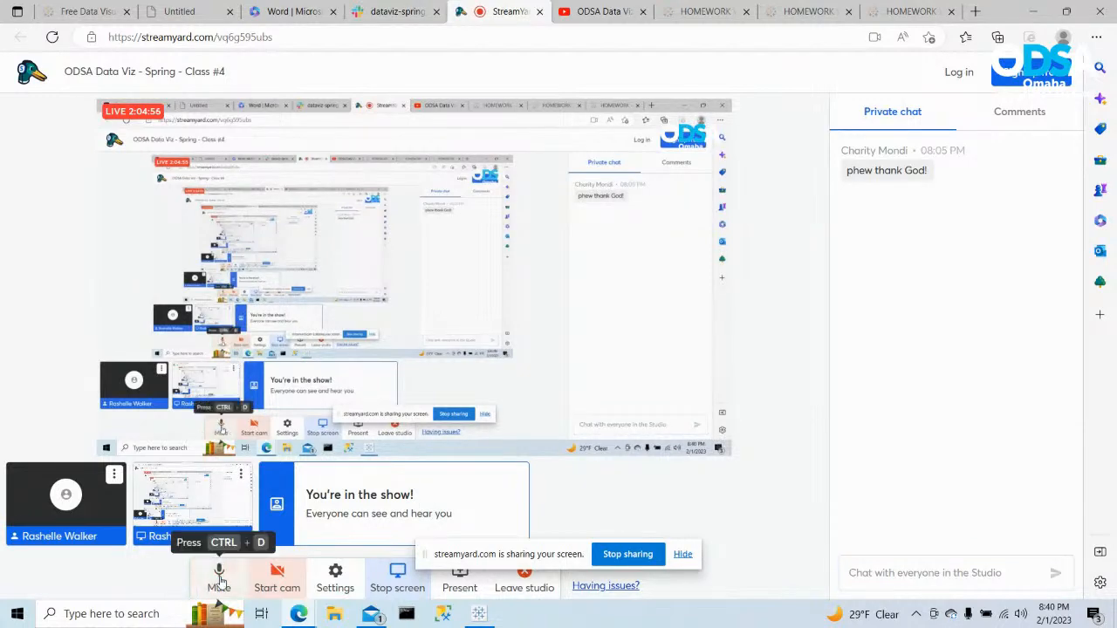
pyautogui.hotkey('alt', 'Tab')
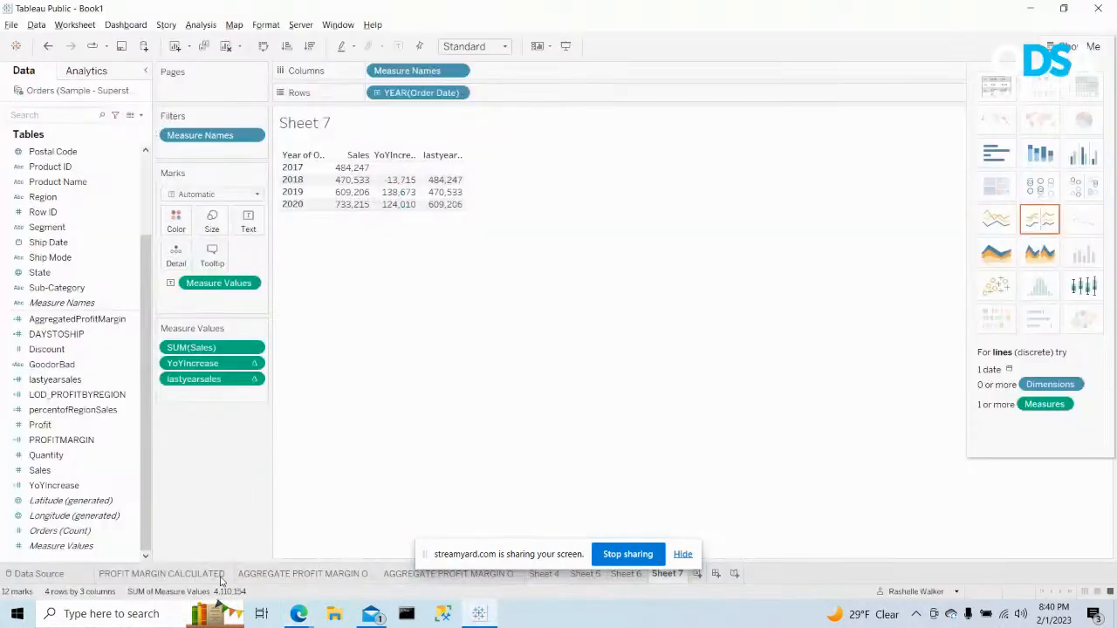